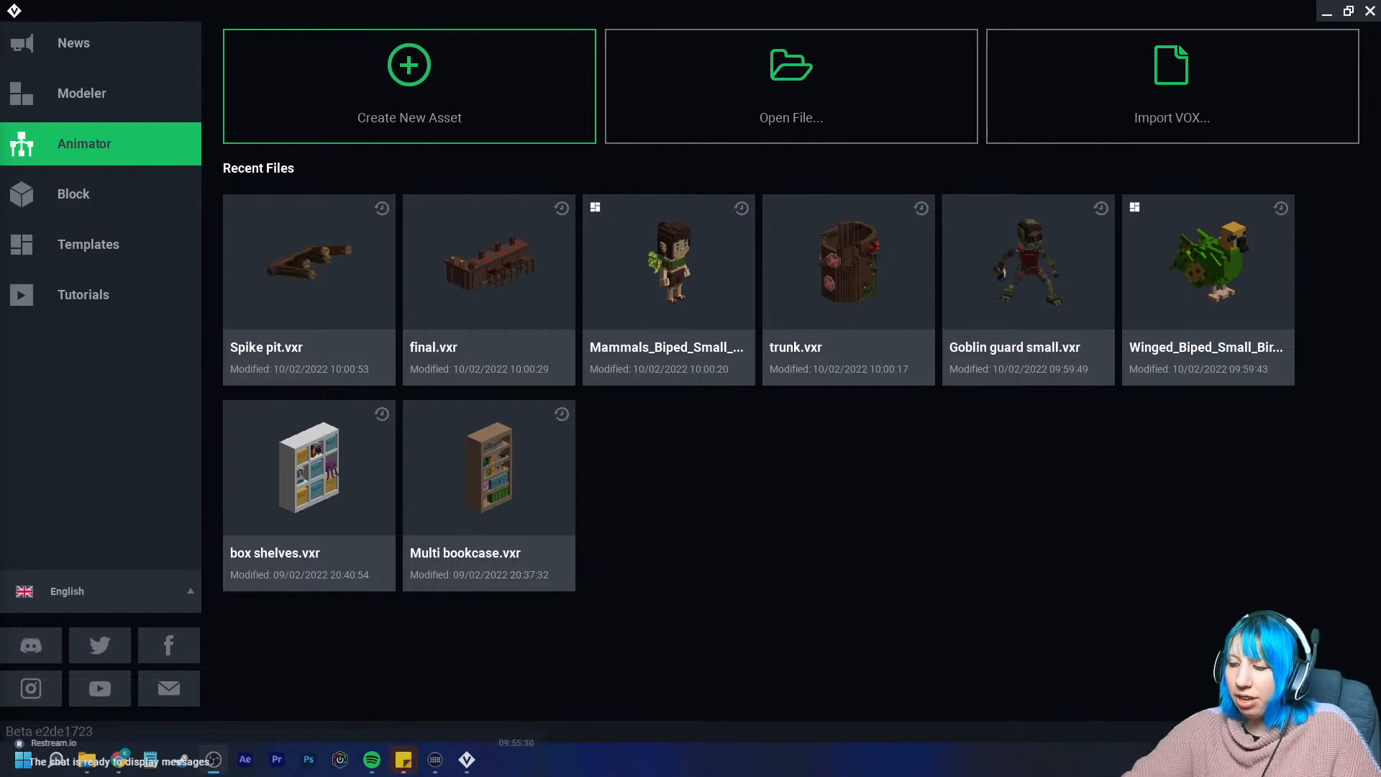
key(XF86AudioRaiseVolume)
key(XF86AudioRaiseVolume)
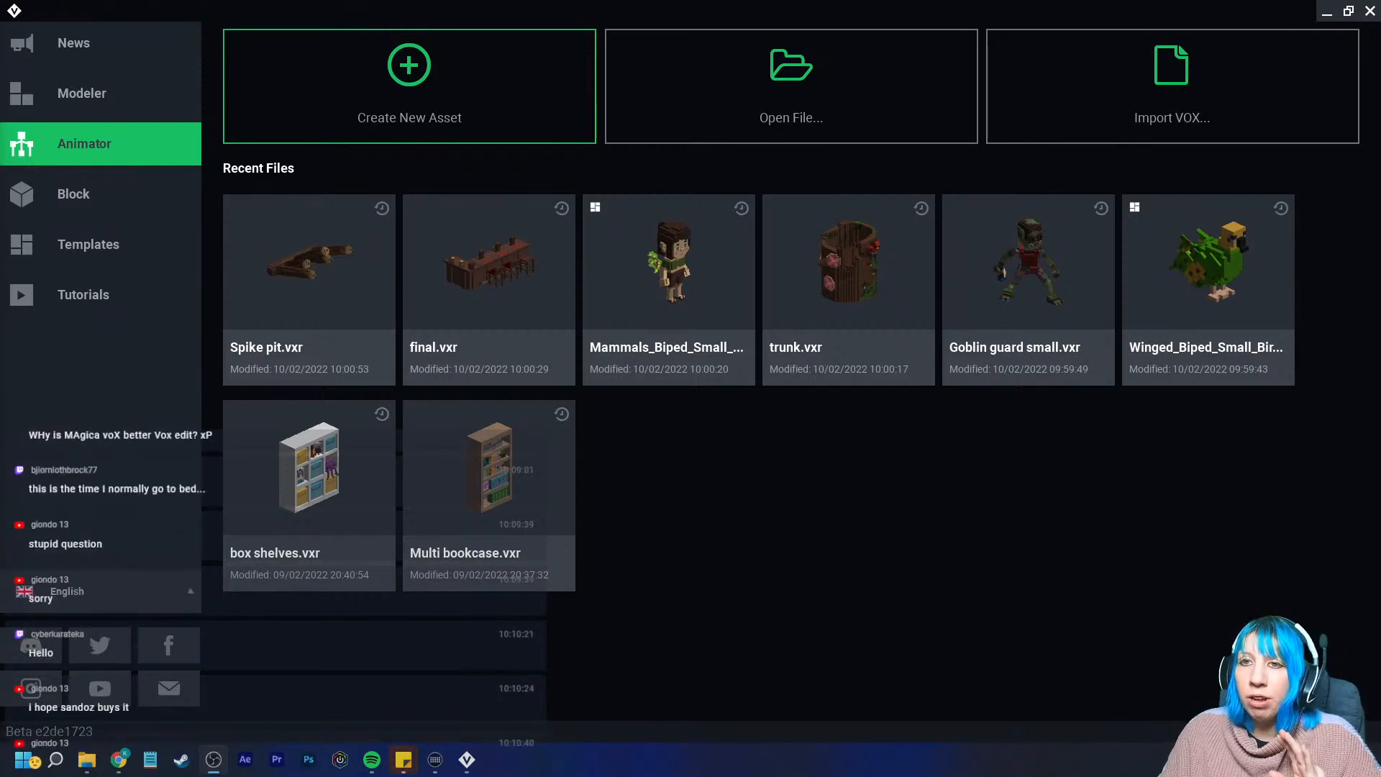
click(101, 93)
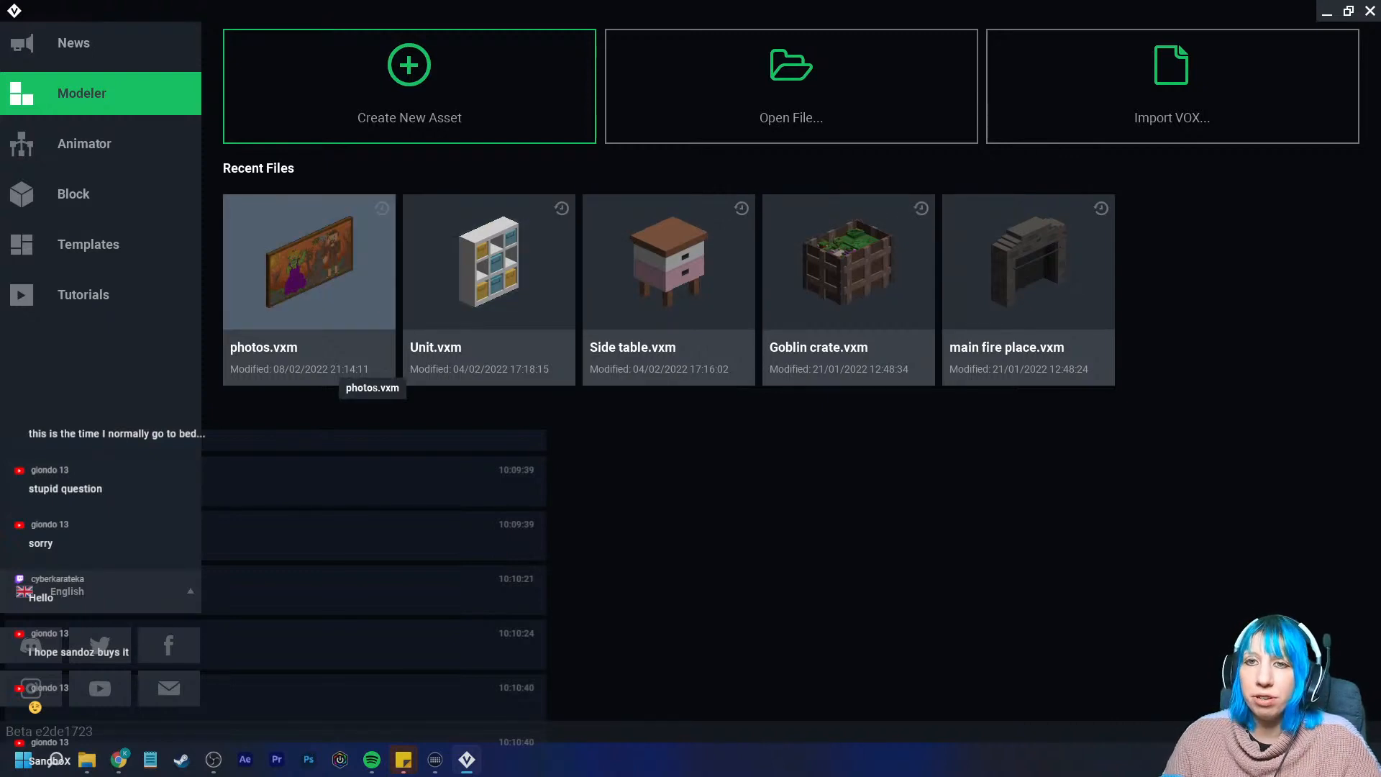
click(84, 143)
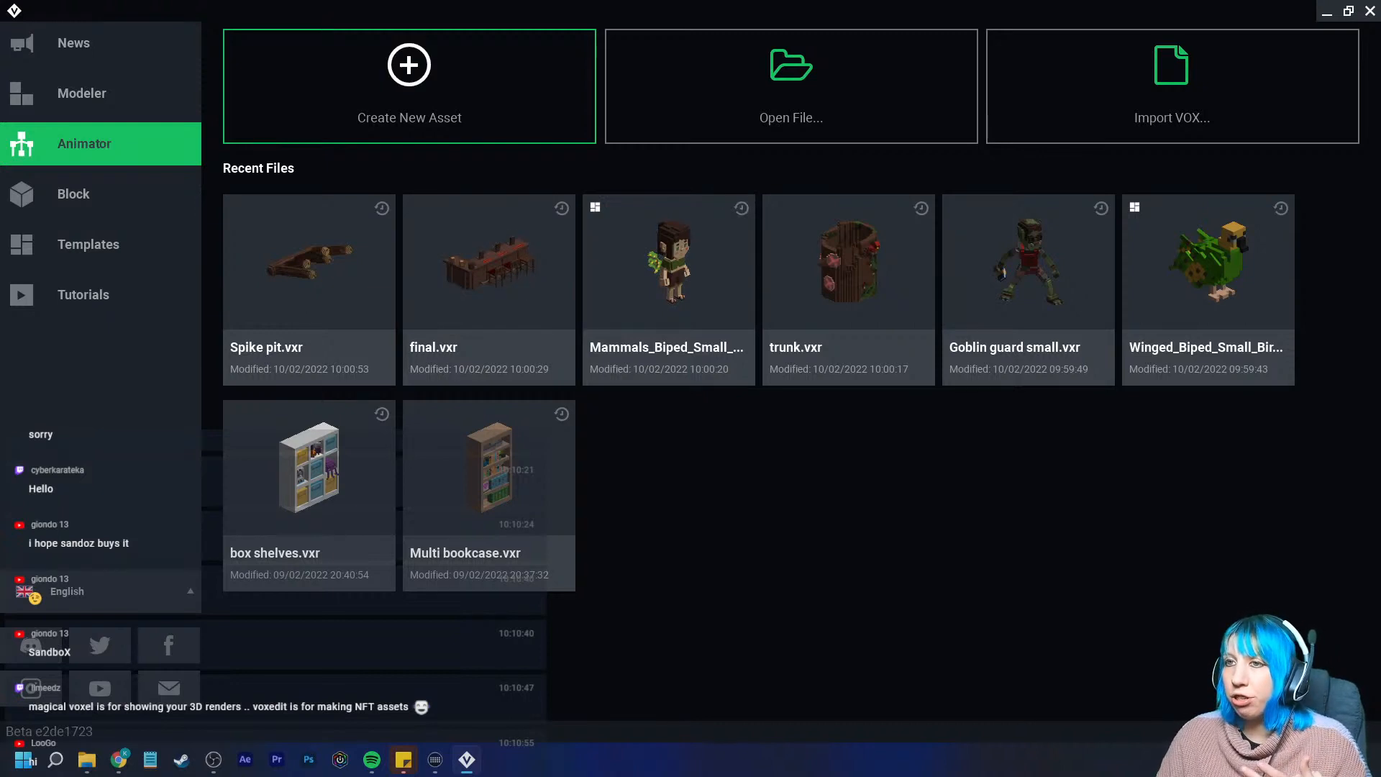
Start a new animator asset and create a folder named Collisions inside the Thursday folder of the VoxEdit directory
click(410, 85)
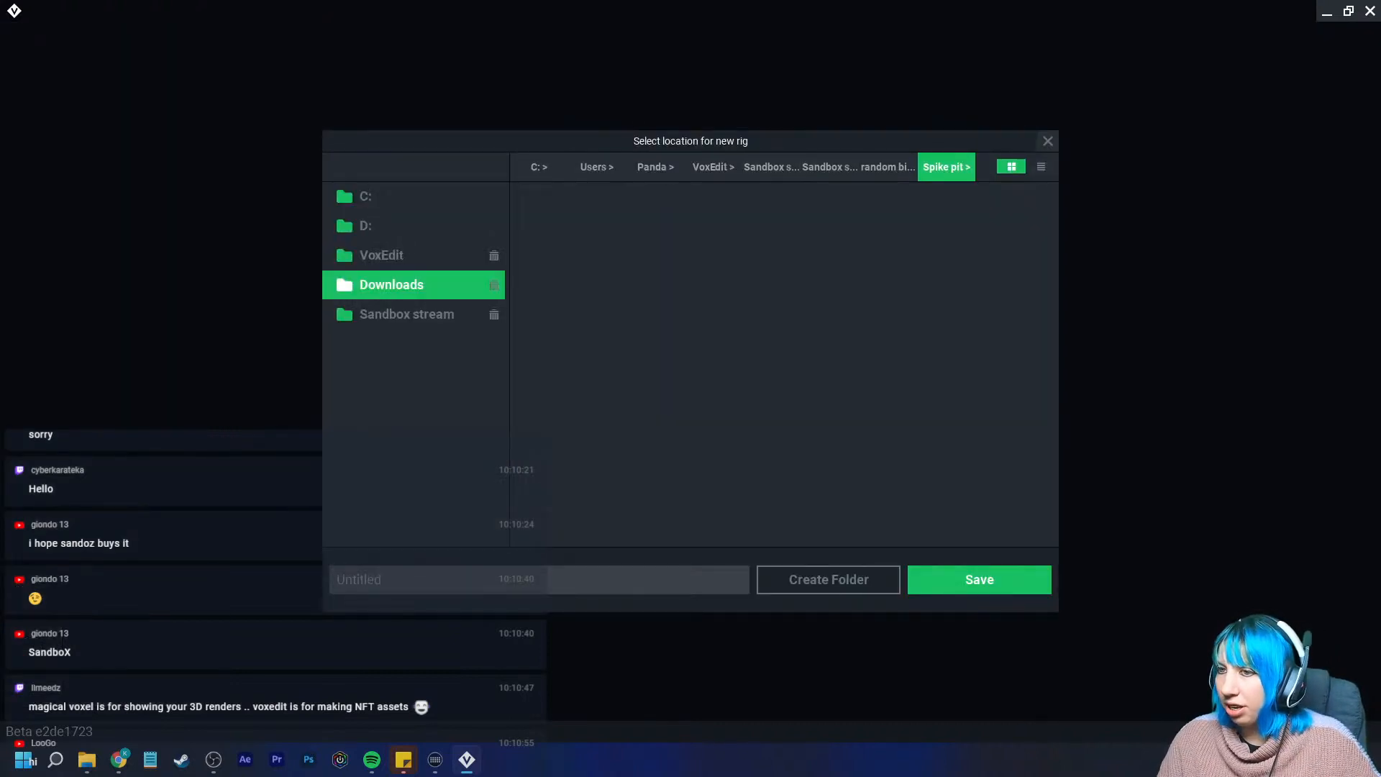
click(425, 255)
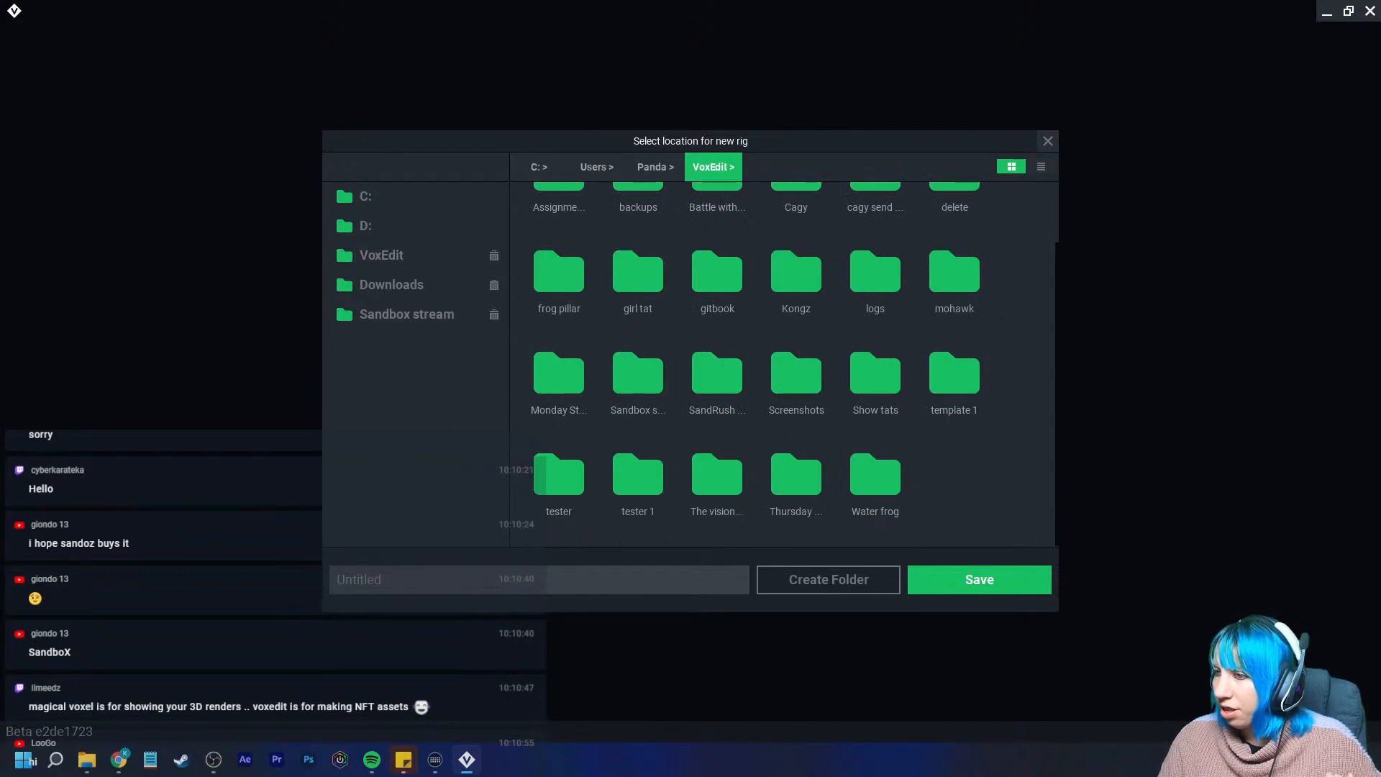
double_click(796, 471)
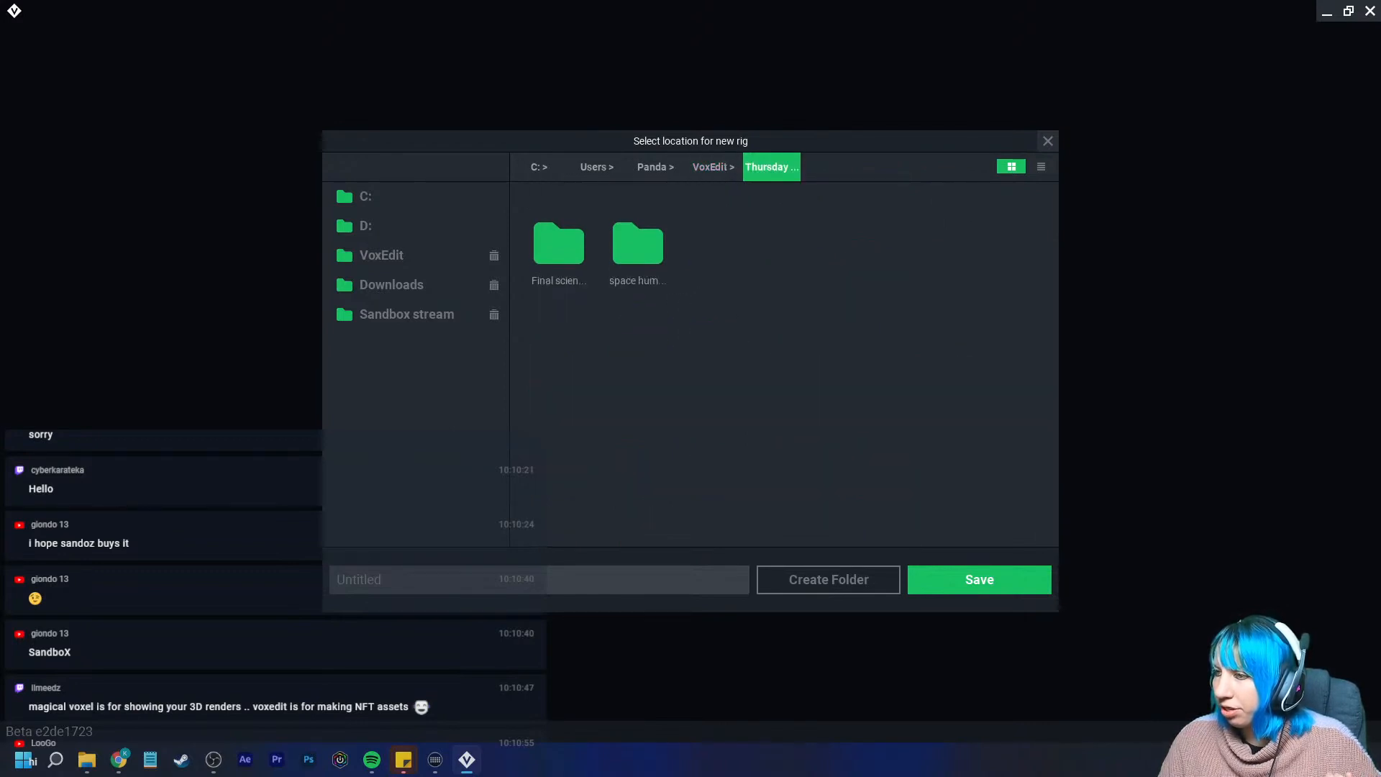
click(828, 579)
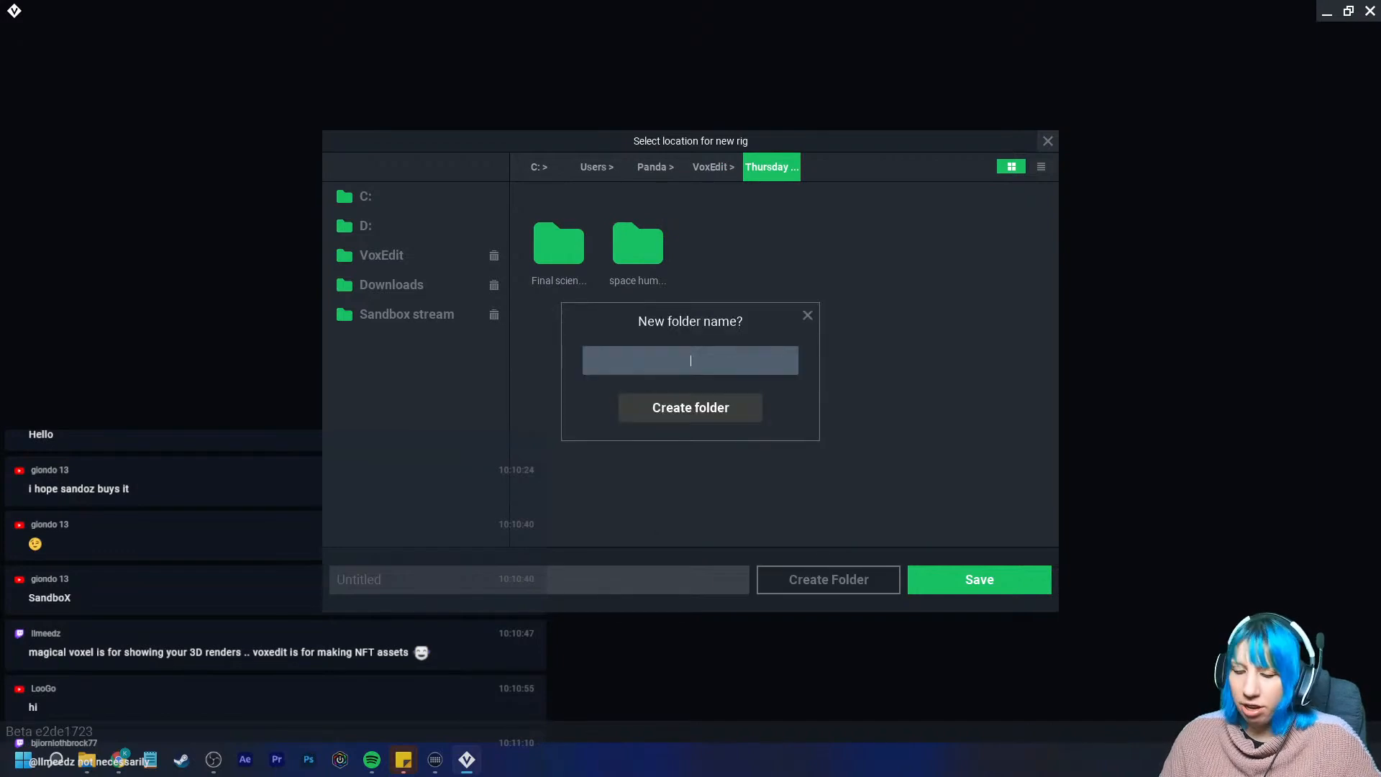
text(Collisions)
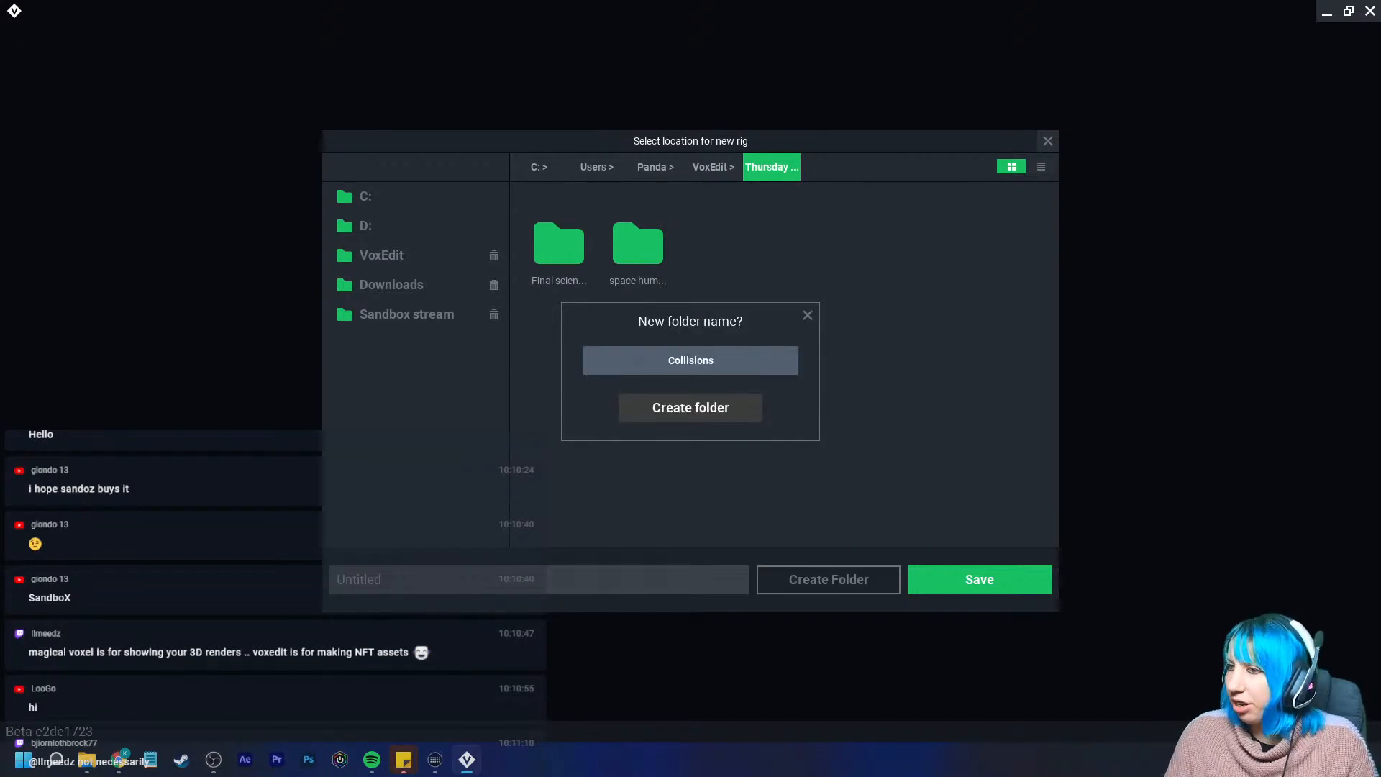
key(Return)
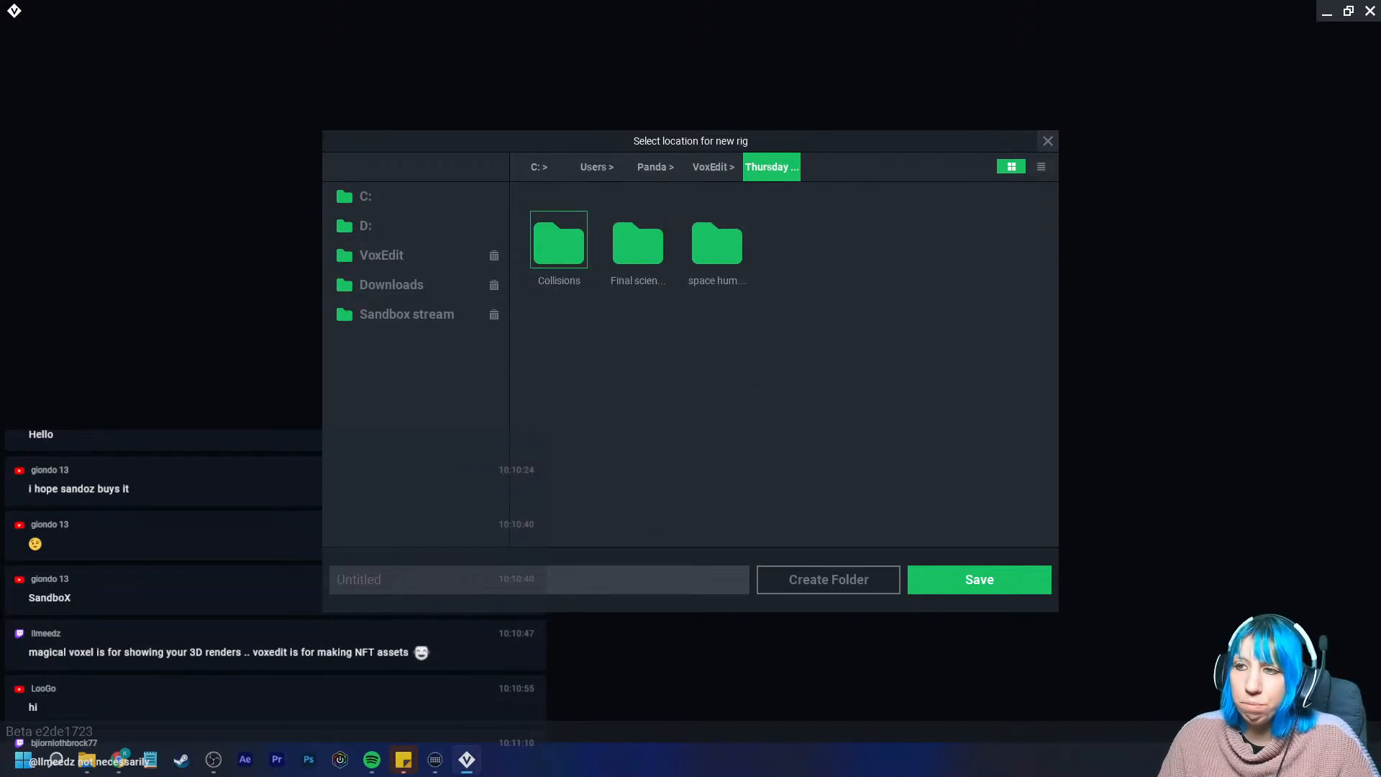
Save the new rig in the Collisions folder under the name Chair
double_click(559, 243)
click(375, 580)
click(389, 579)
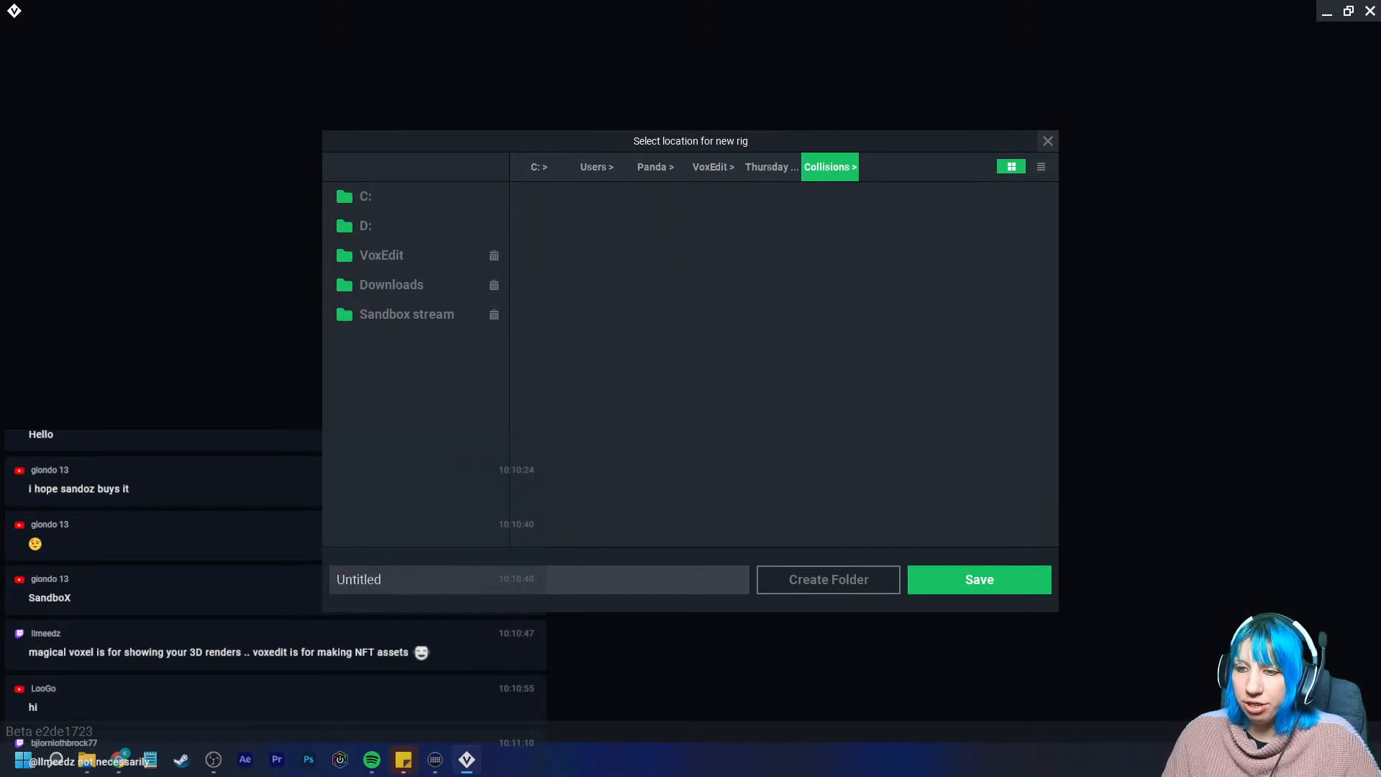
key(BackSpace)
key(BackSpace)
key(BackSpace)
key(BackSpace)
key(BackSpace)
key(BackSpace)
key(BackSpace)
key(BackSpace)
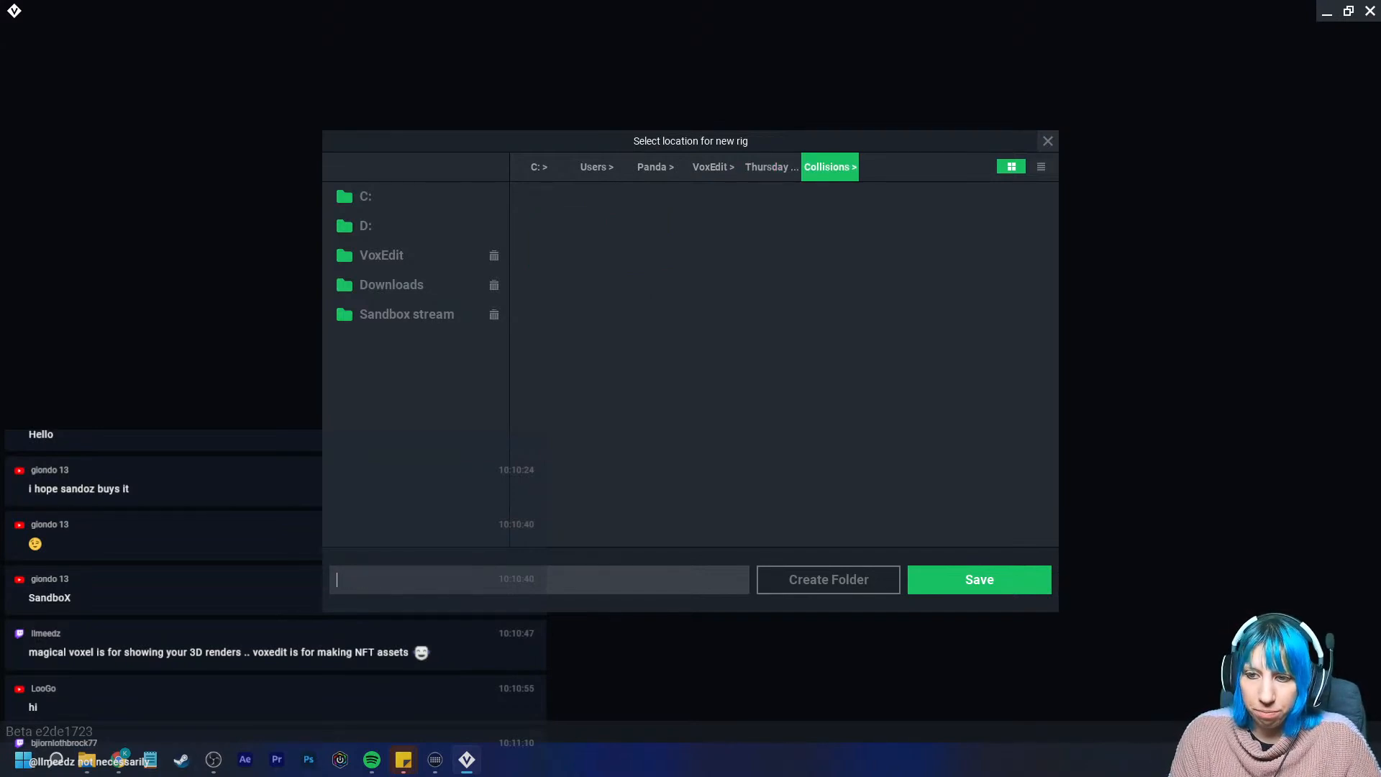
text(Chair)
key(Return)
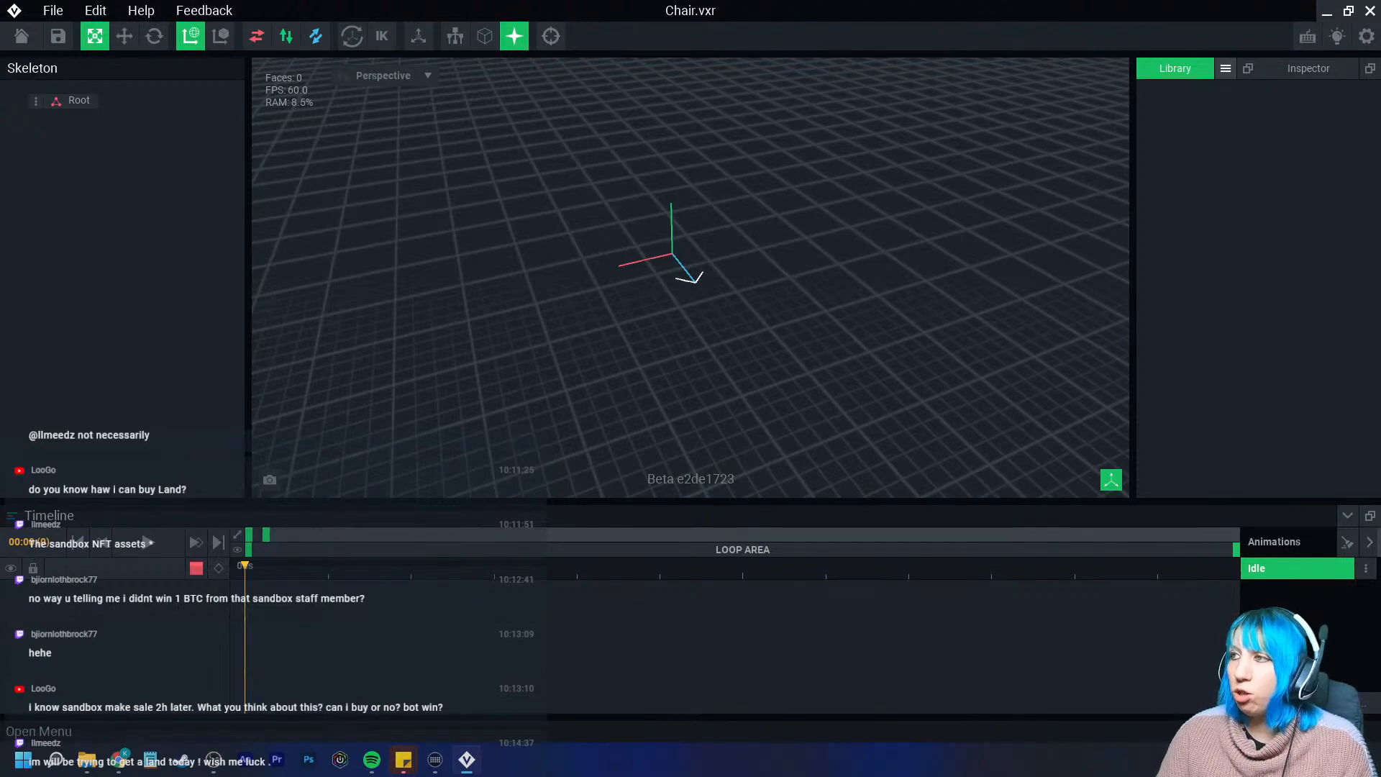
Add a child node named Control node under the skeleton's Root and select it
click(1226, 68)
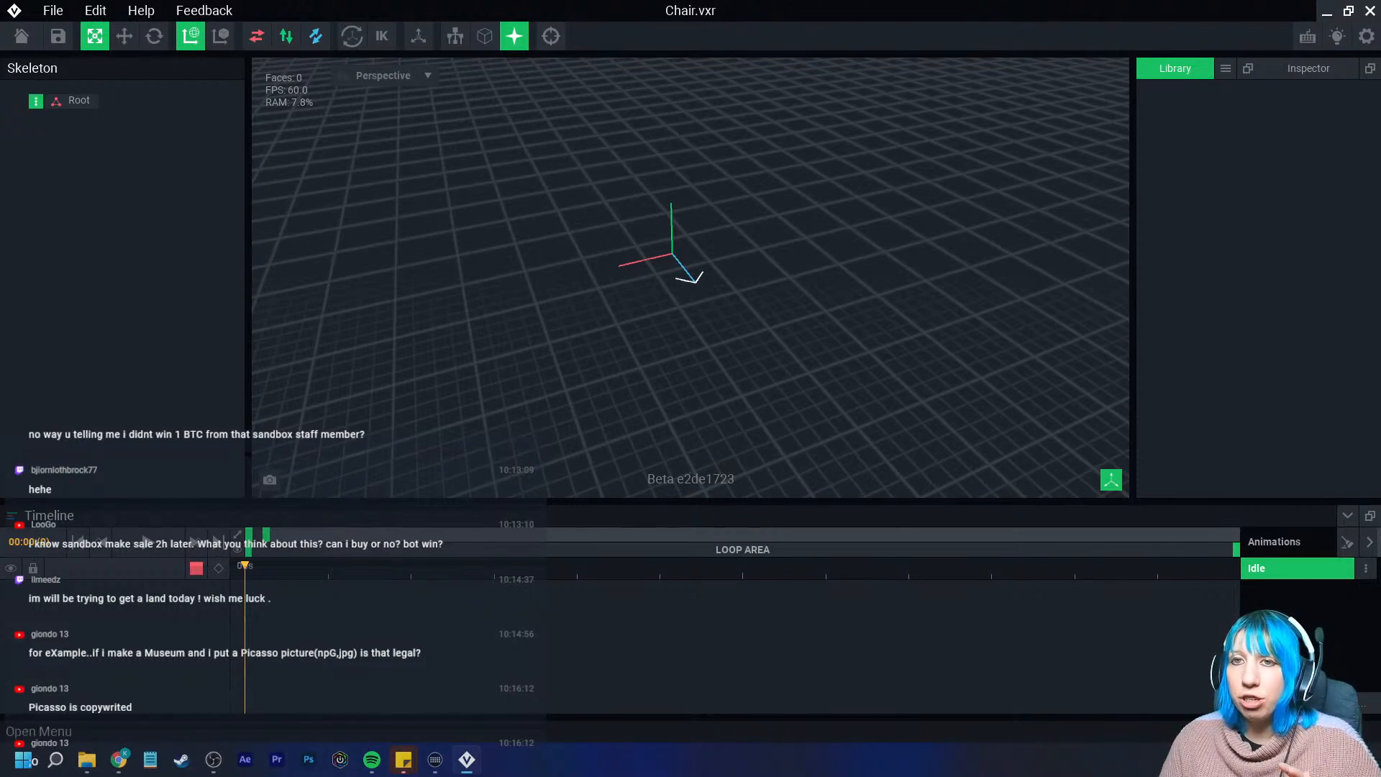
click(36, 101)
click(100, 116)
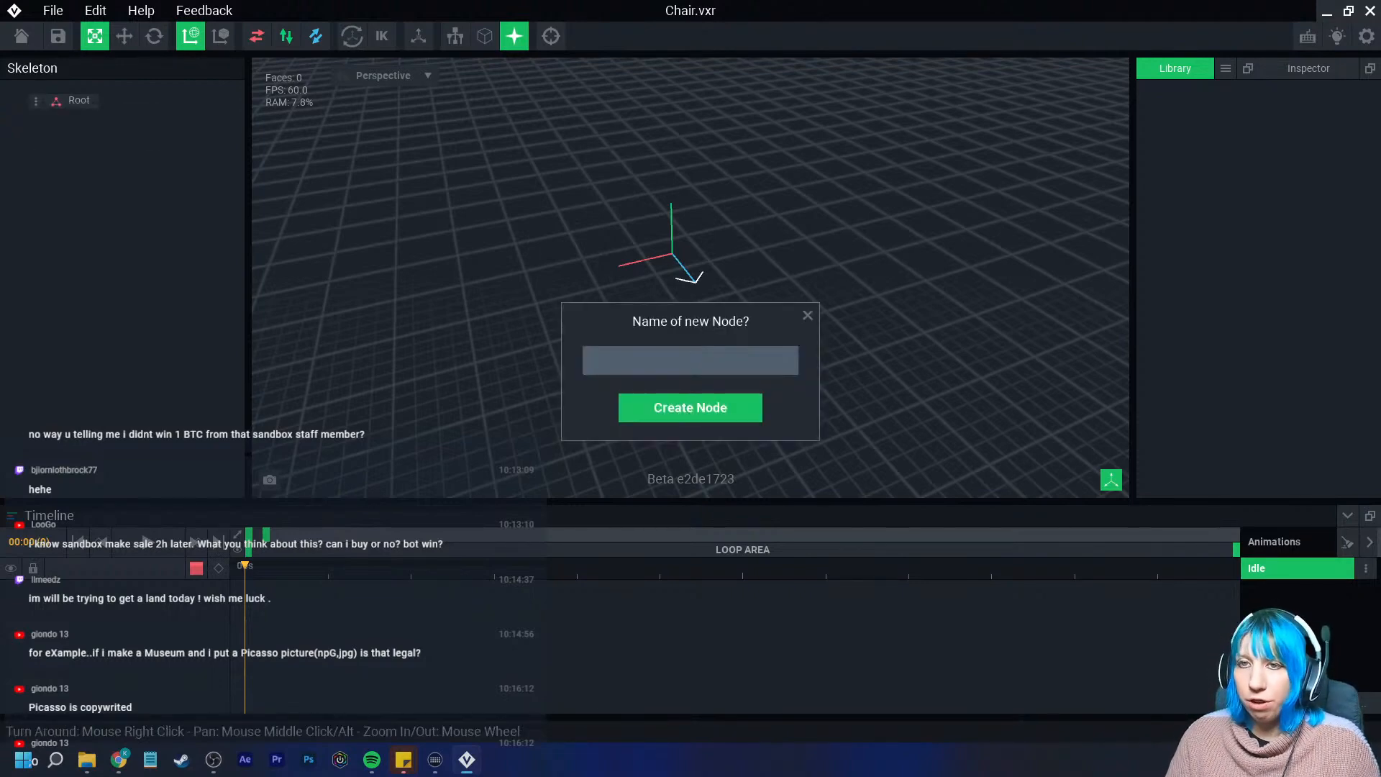
text(Control node)
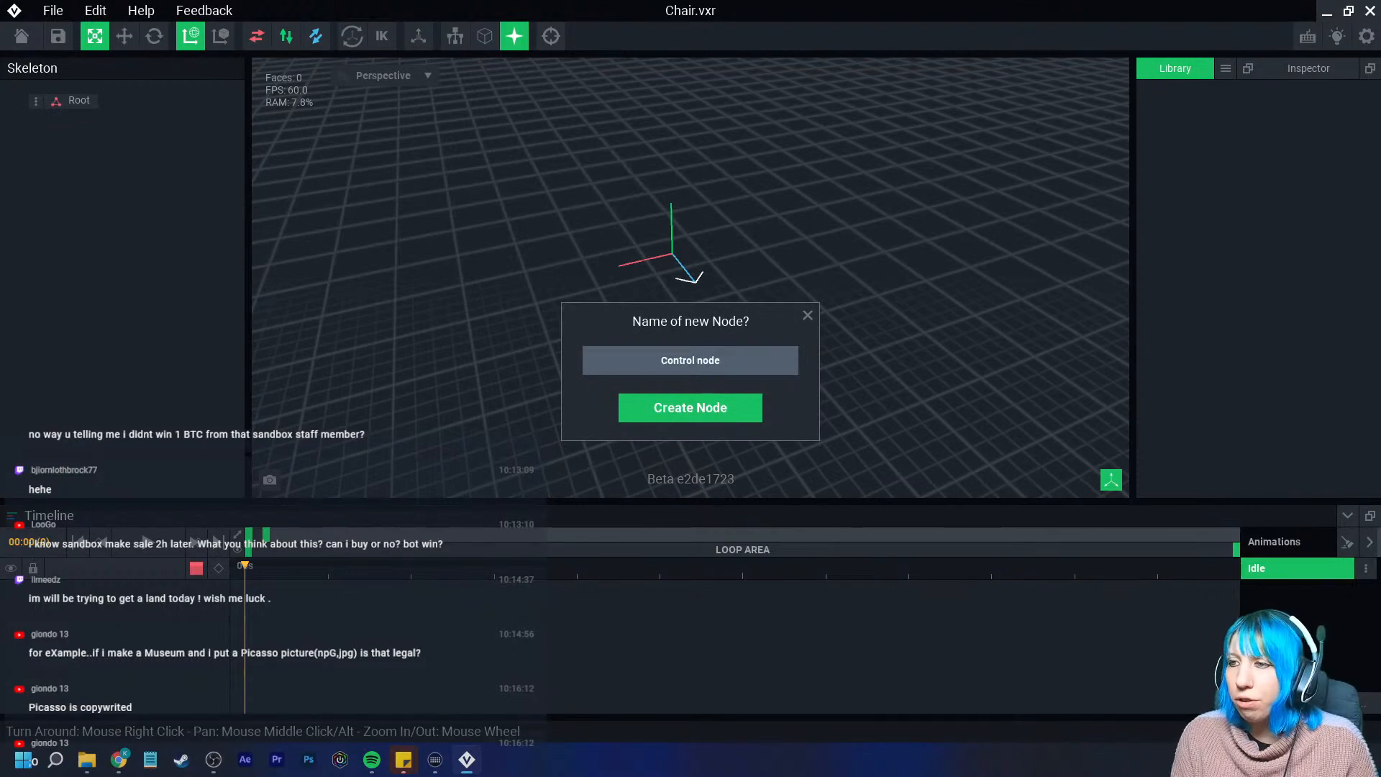
key(Return)
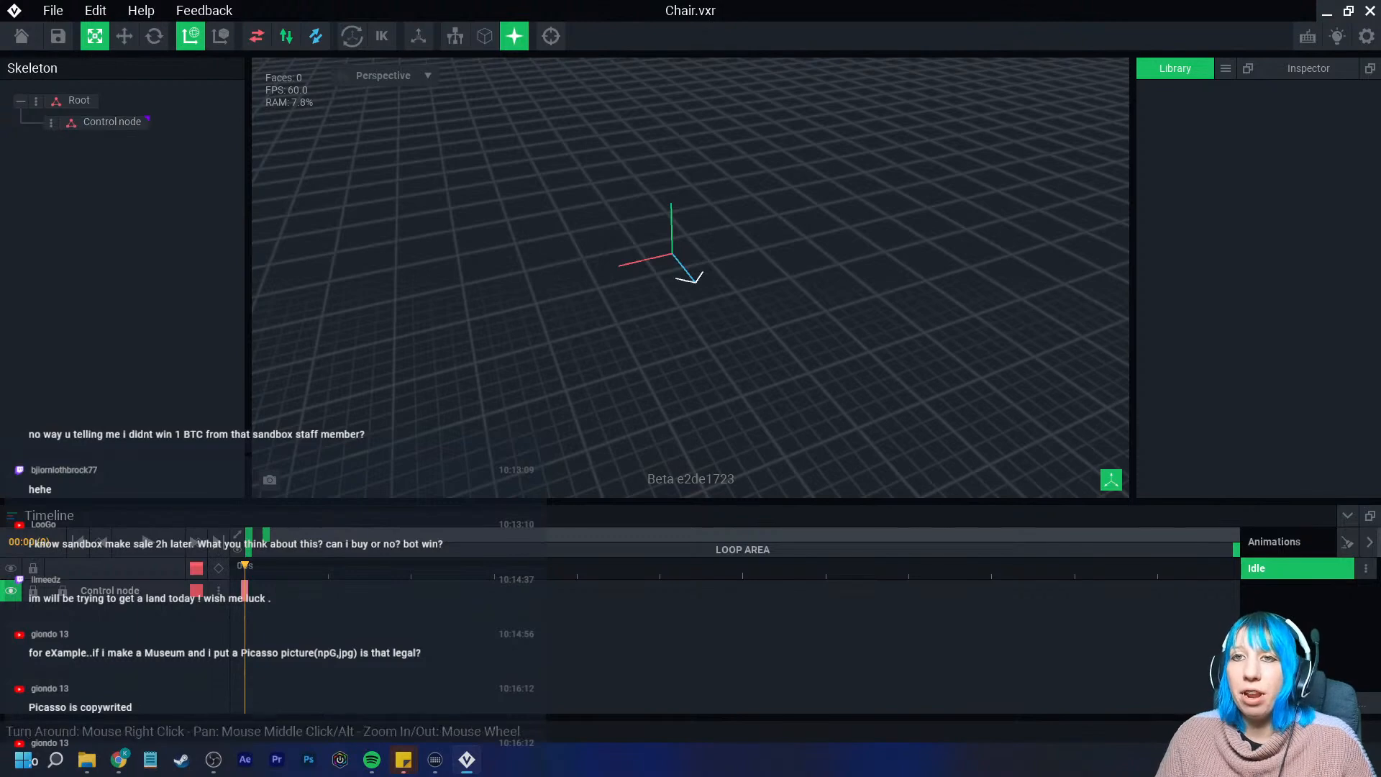
click(108, 122)
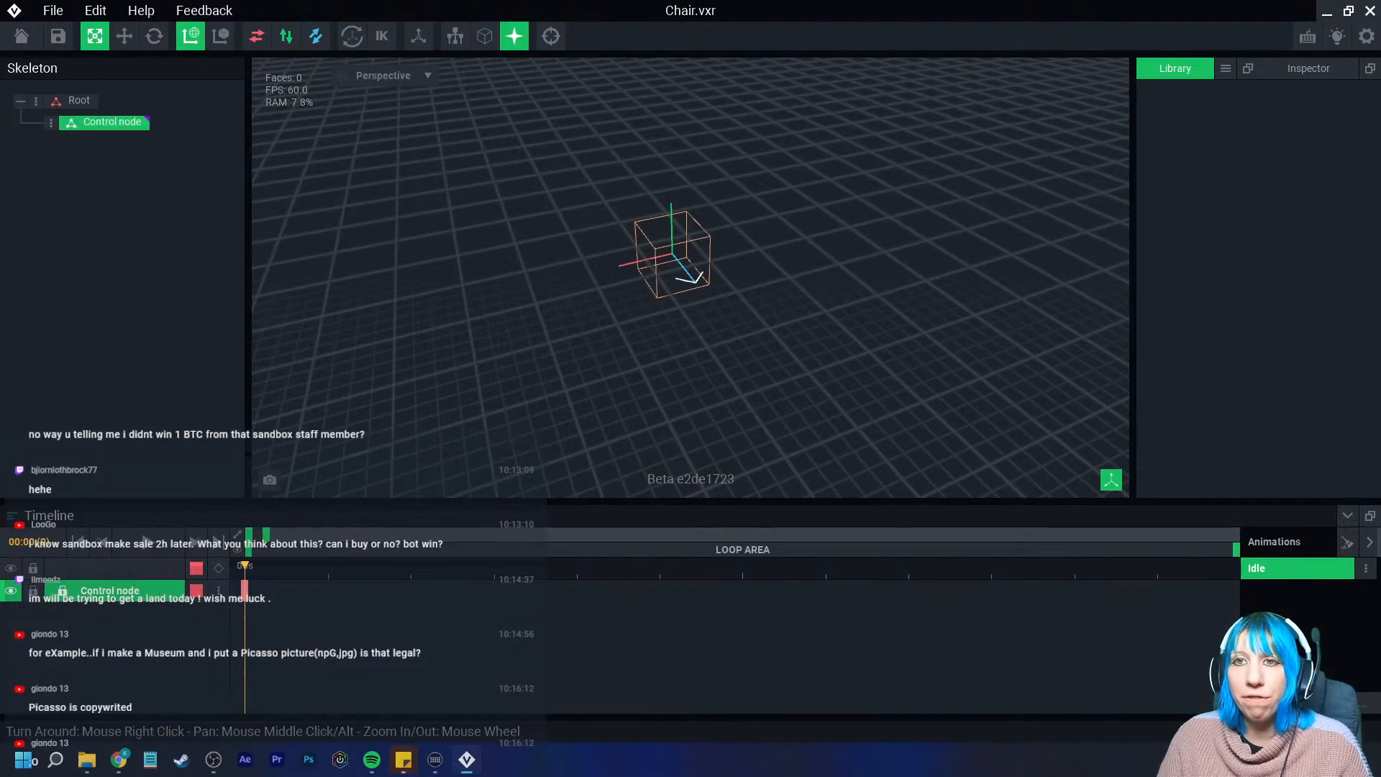
scroll(690, 277, up, 4)
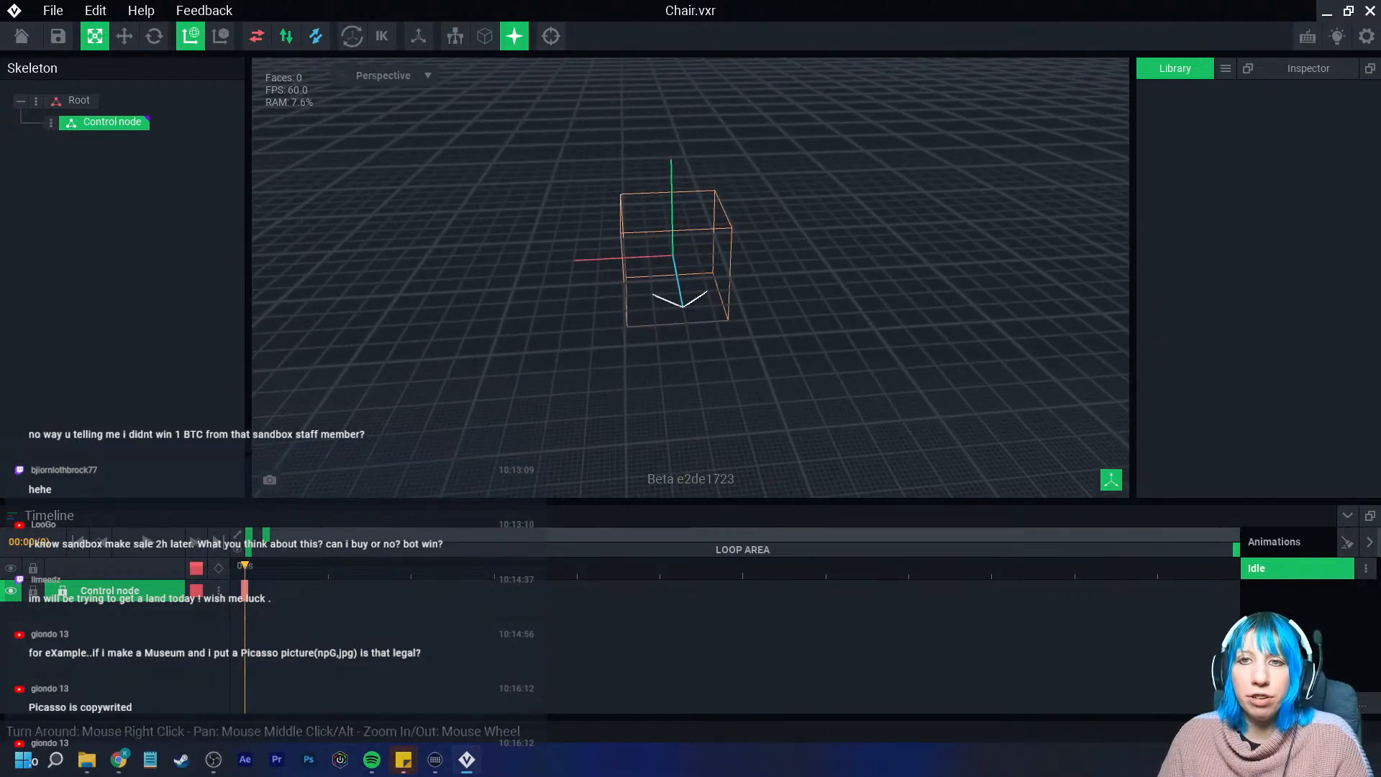
click(36, 102)
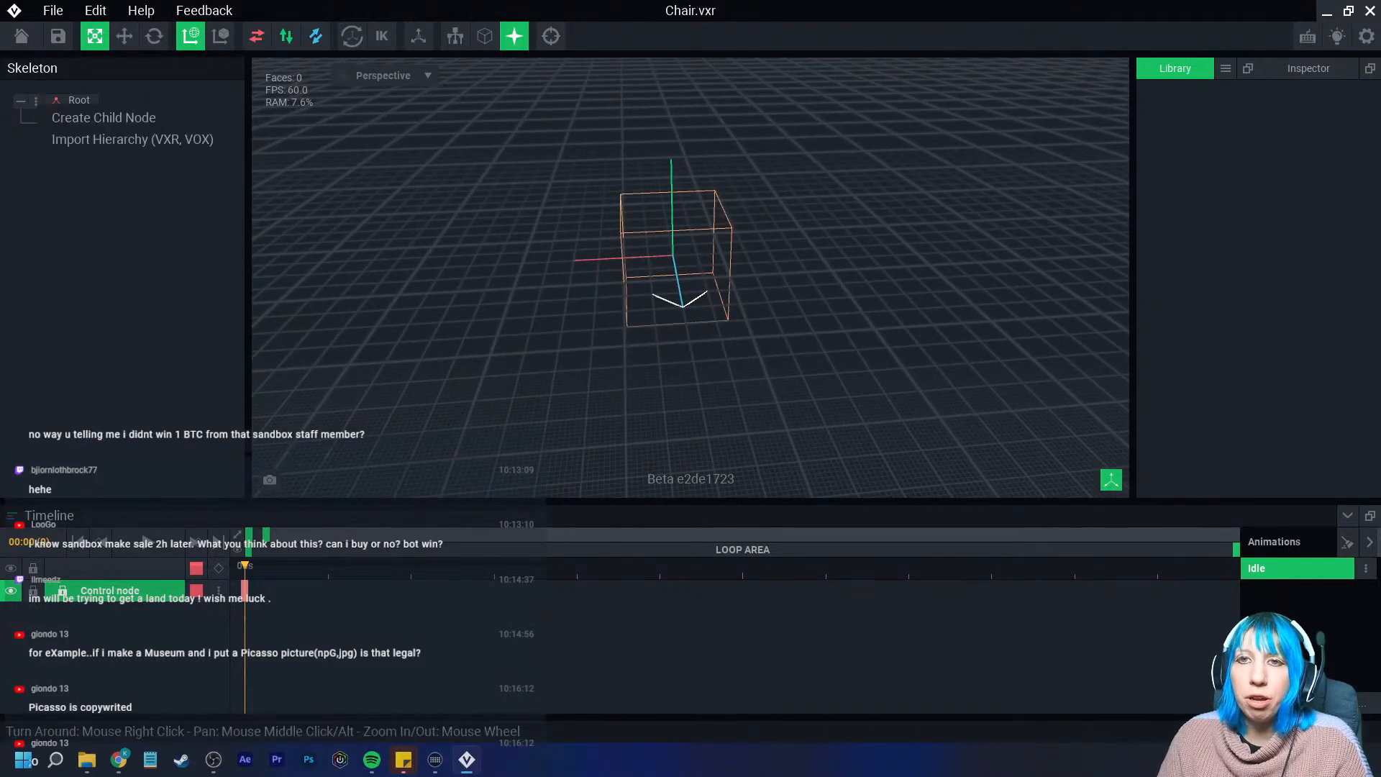
click(104, 117)
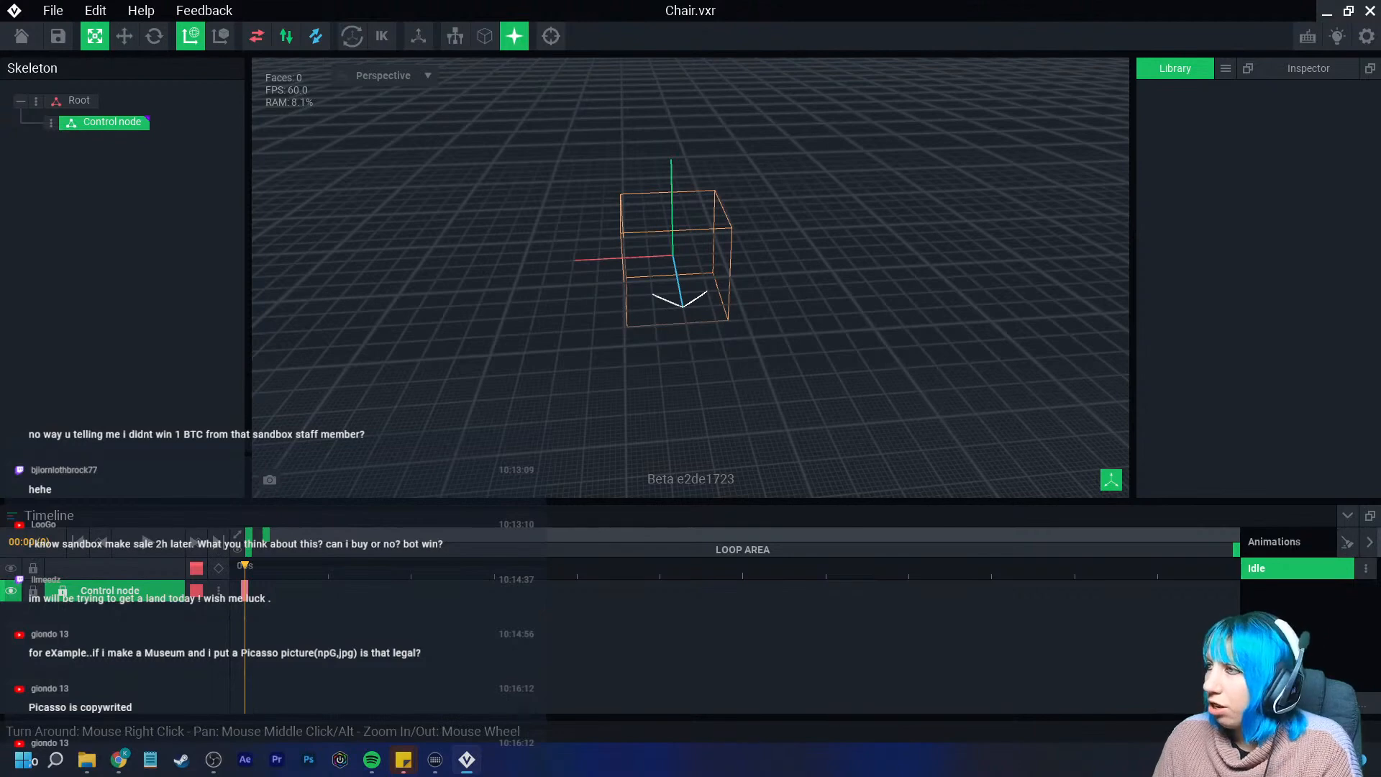
Create a new VXM model named Chair in the rig's library
click(1226, 68)
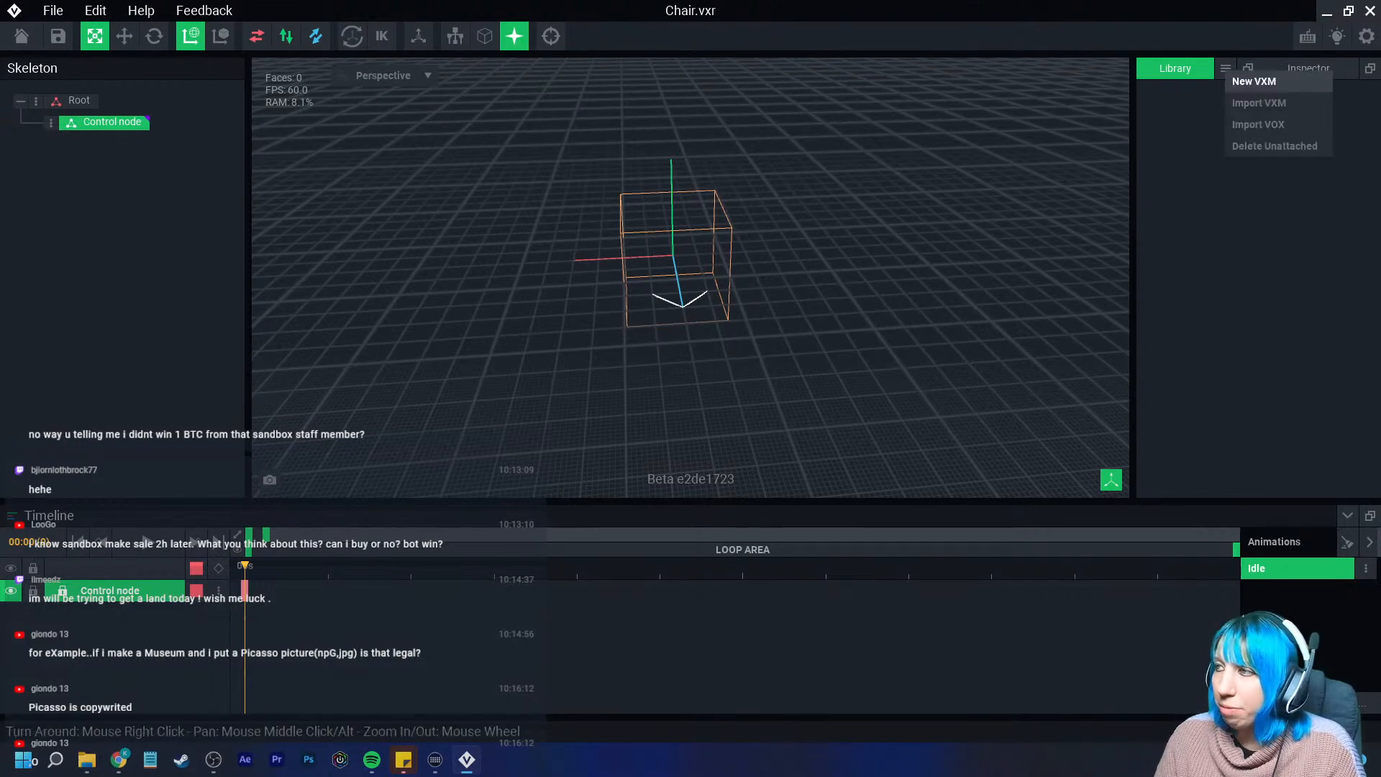
click(1254, 81)
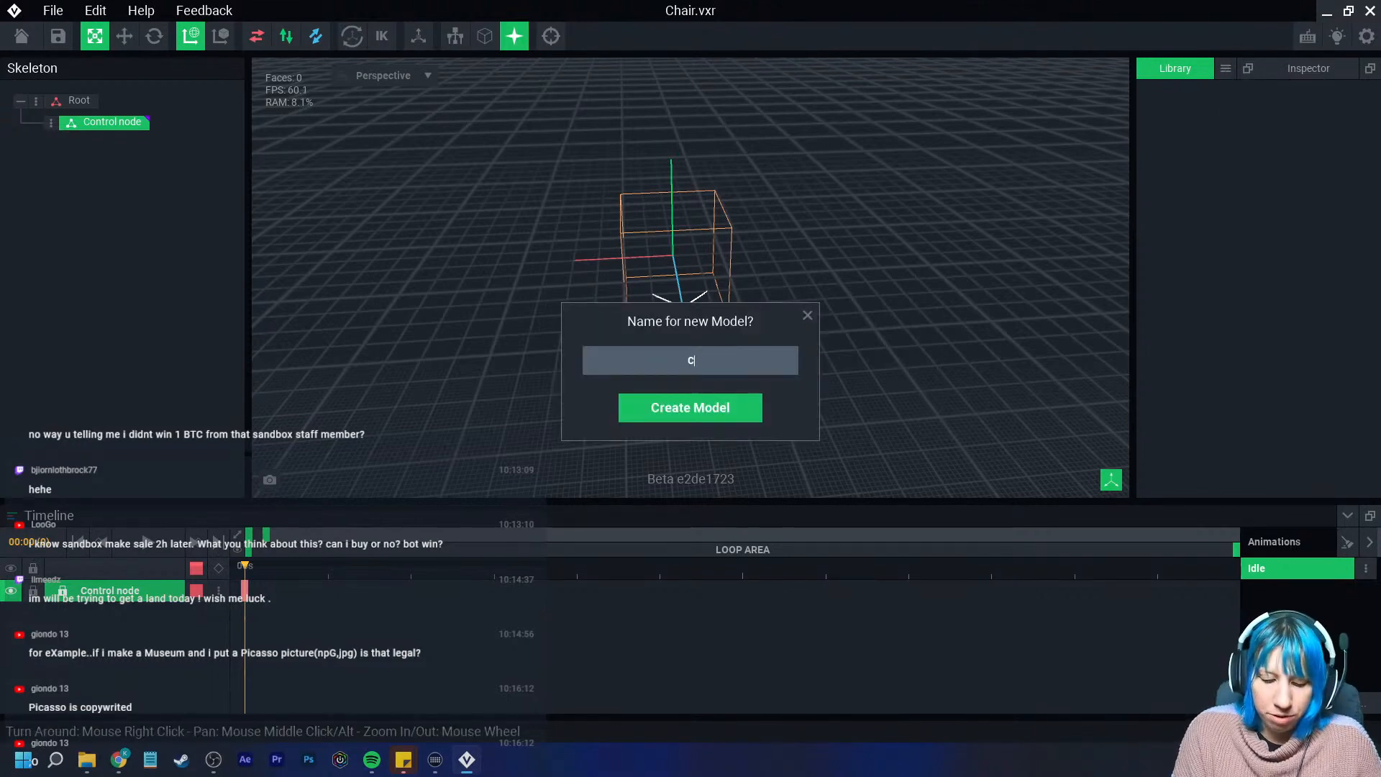
text(Chair)
key(Return)
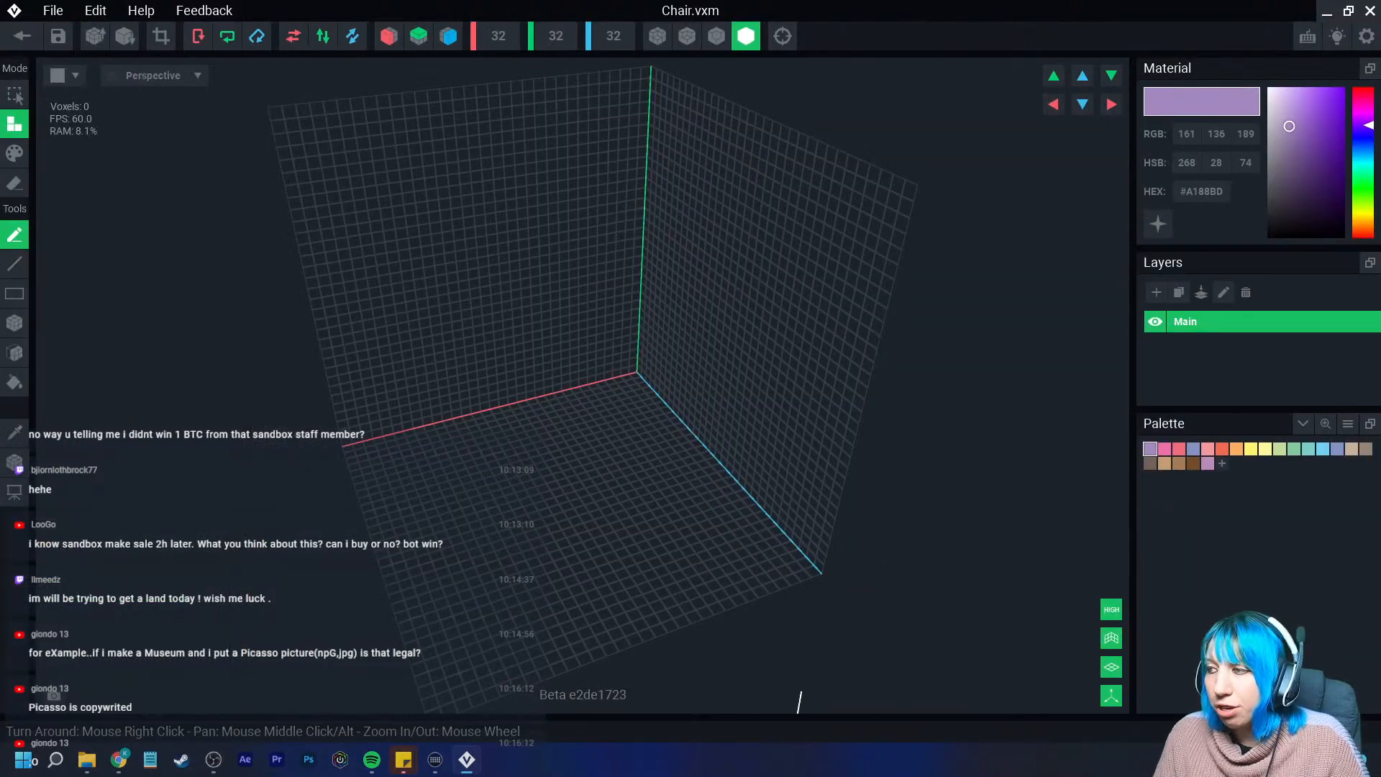
Load the second "VE - the sa..." PNG from the VE_PAL folder in Downloads as the model's colour palette
click(1348, 423)
click(1309, 467)
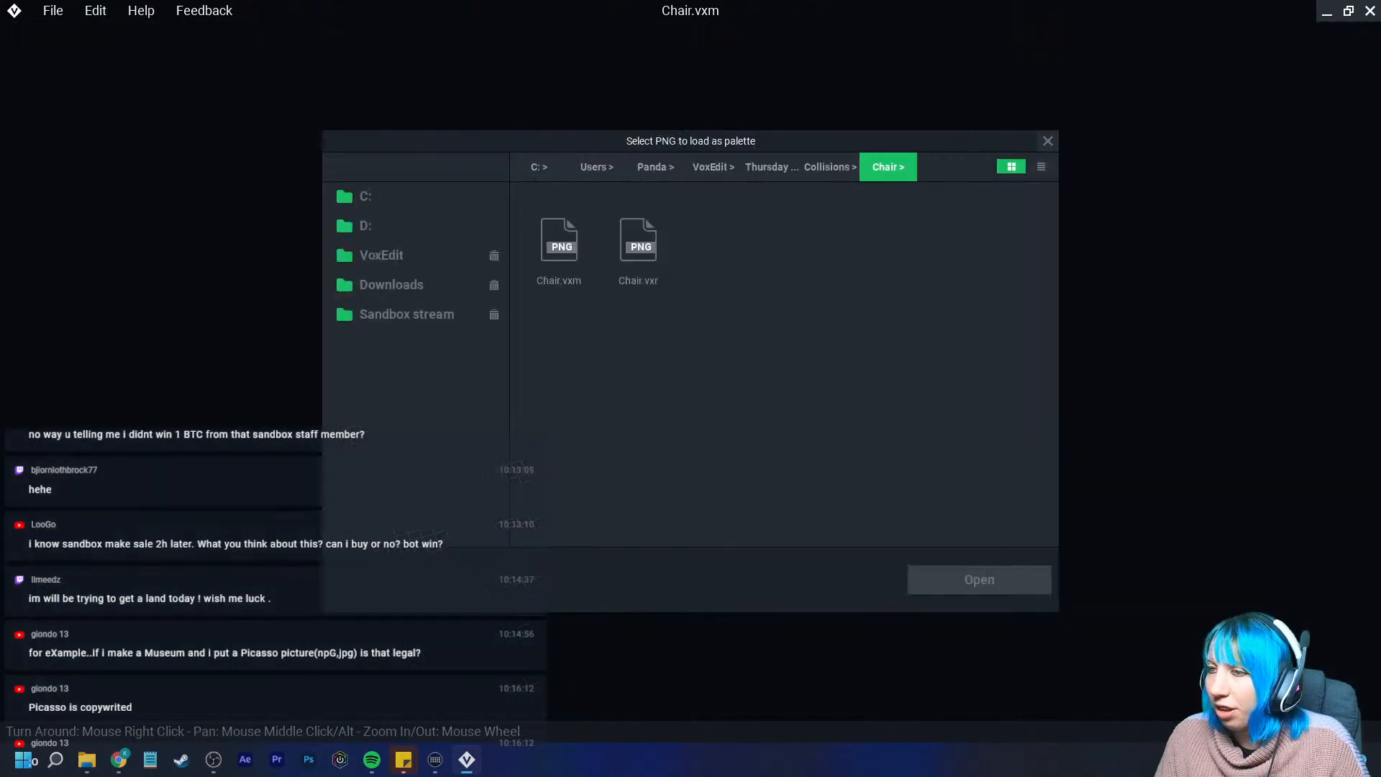
click(391, 285)
double_click(796, 443)
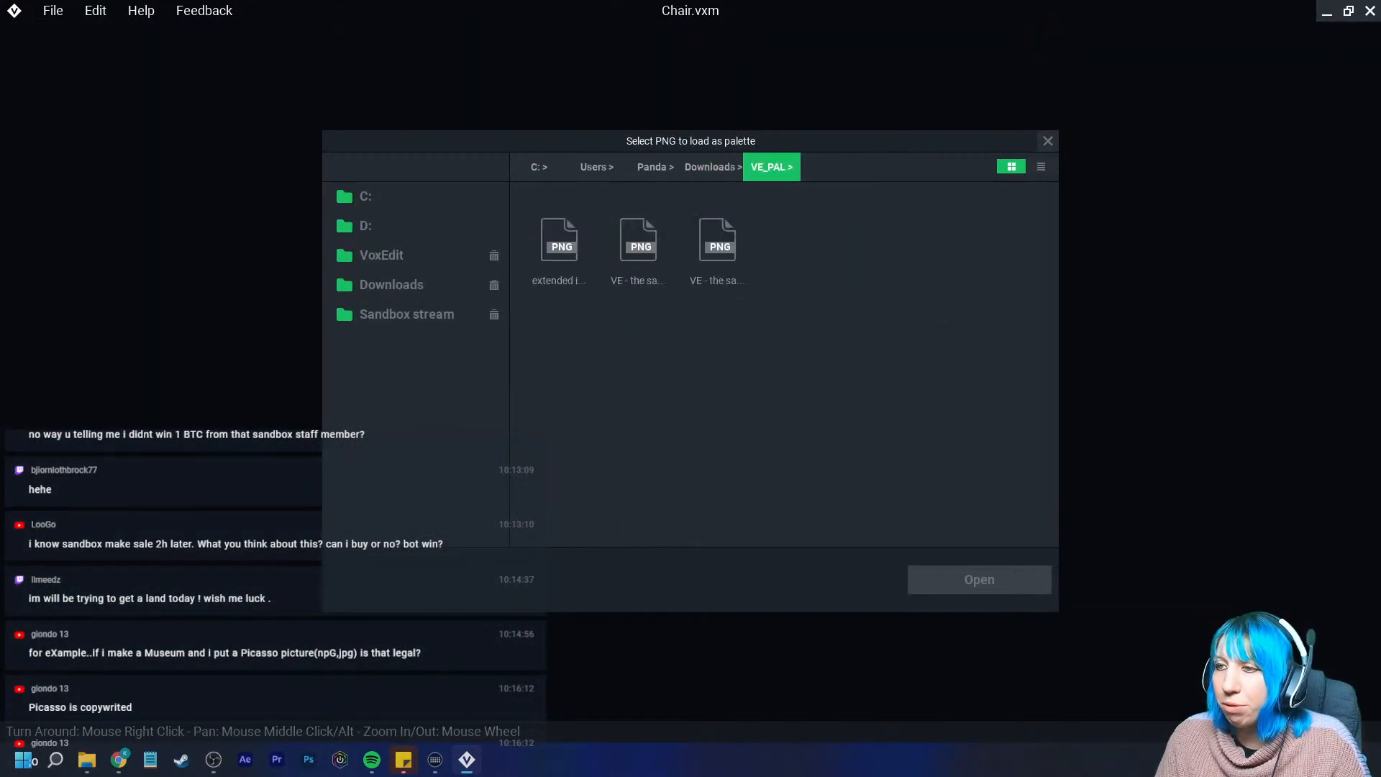
click(718, 240)
click(980, 580)
Set the model volume's Y height to 50 voxels and its Z depth to 20 voxels
right_drag(960, 572, 806, 467)
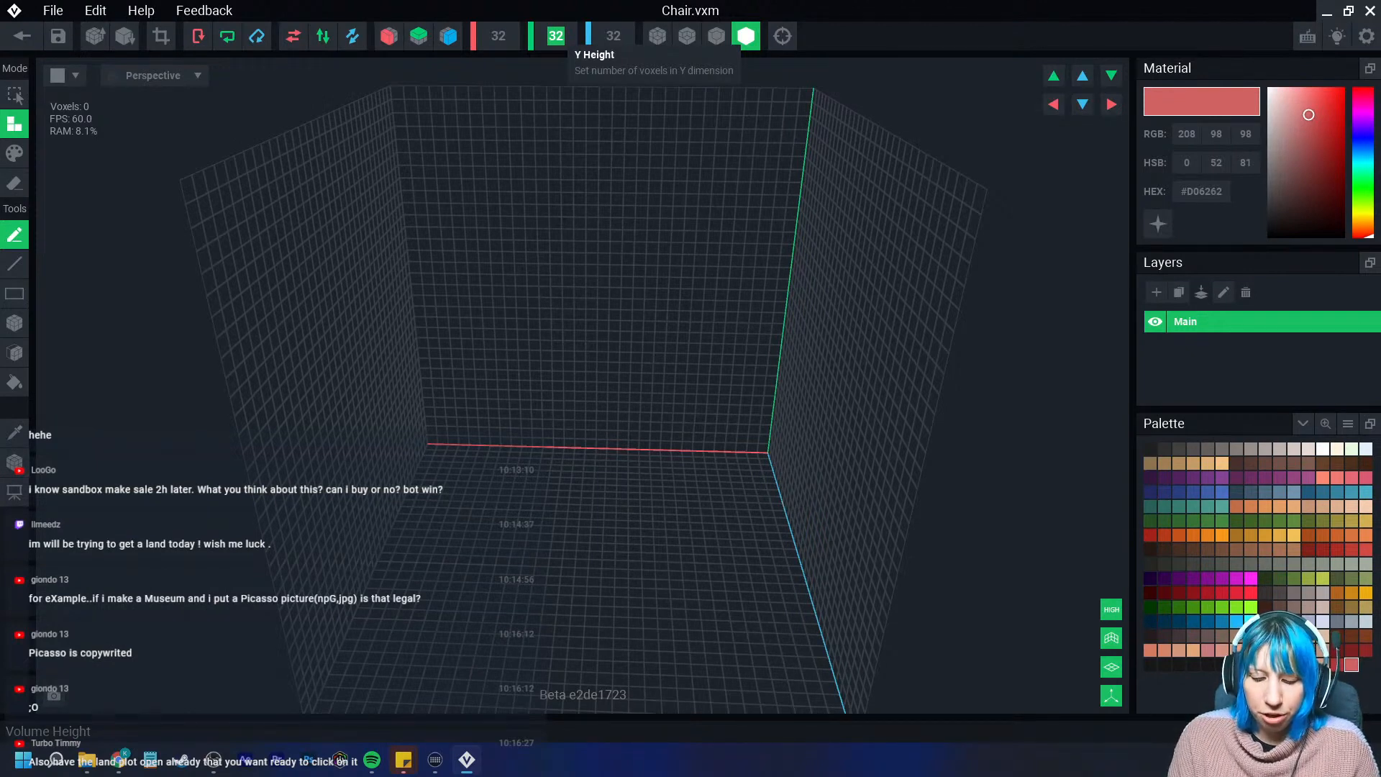
text(50)
key(Return)
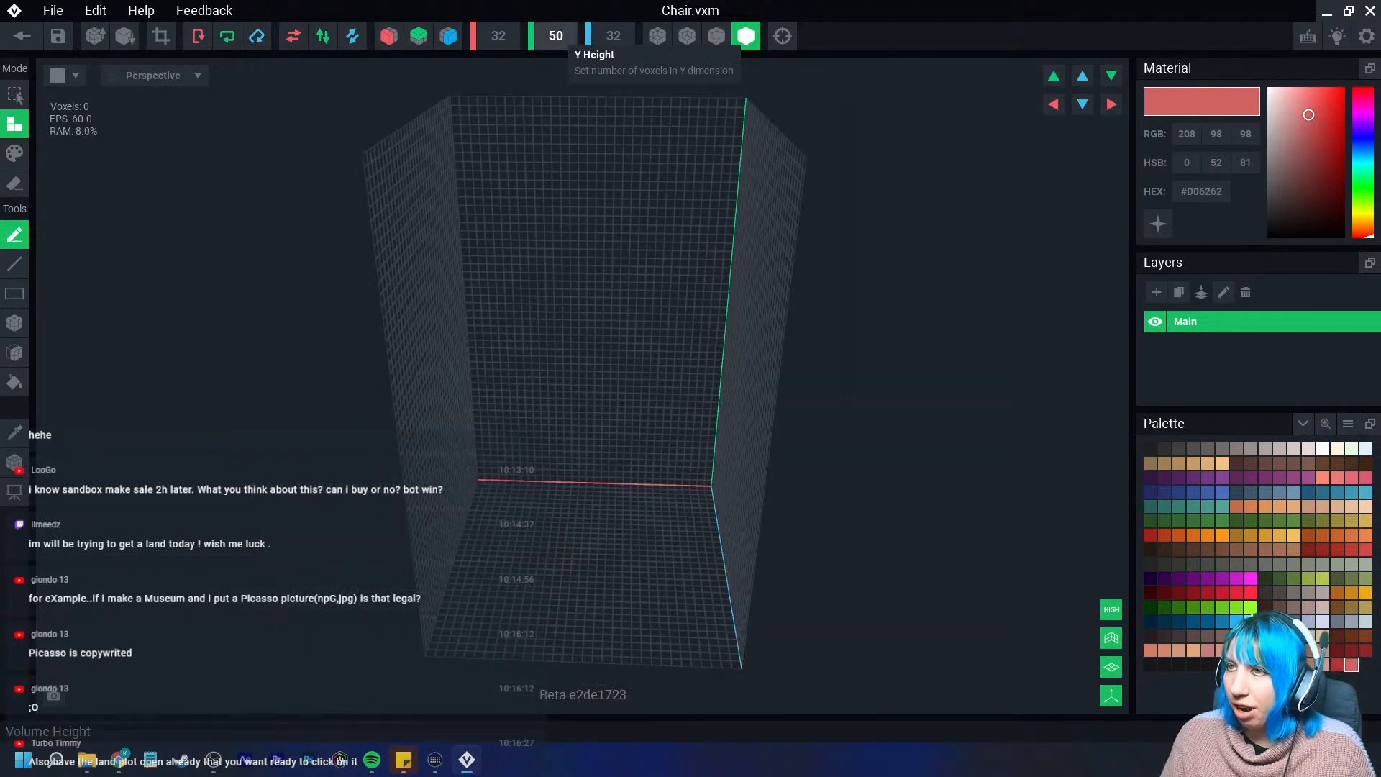
right_drag(573, 126, 592, 149)
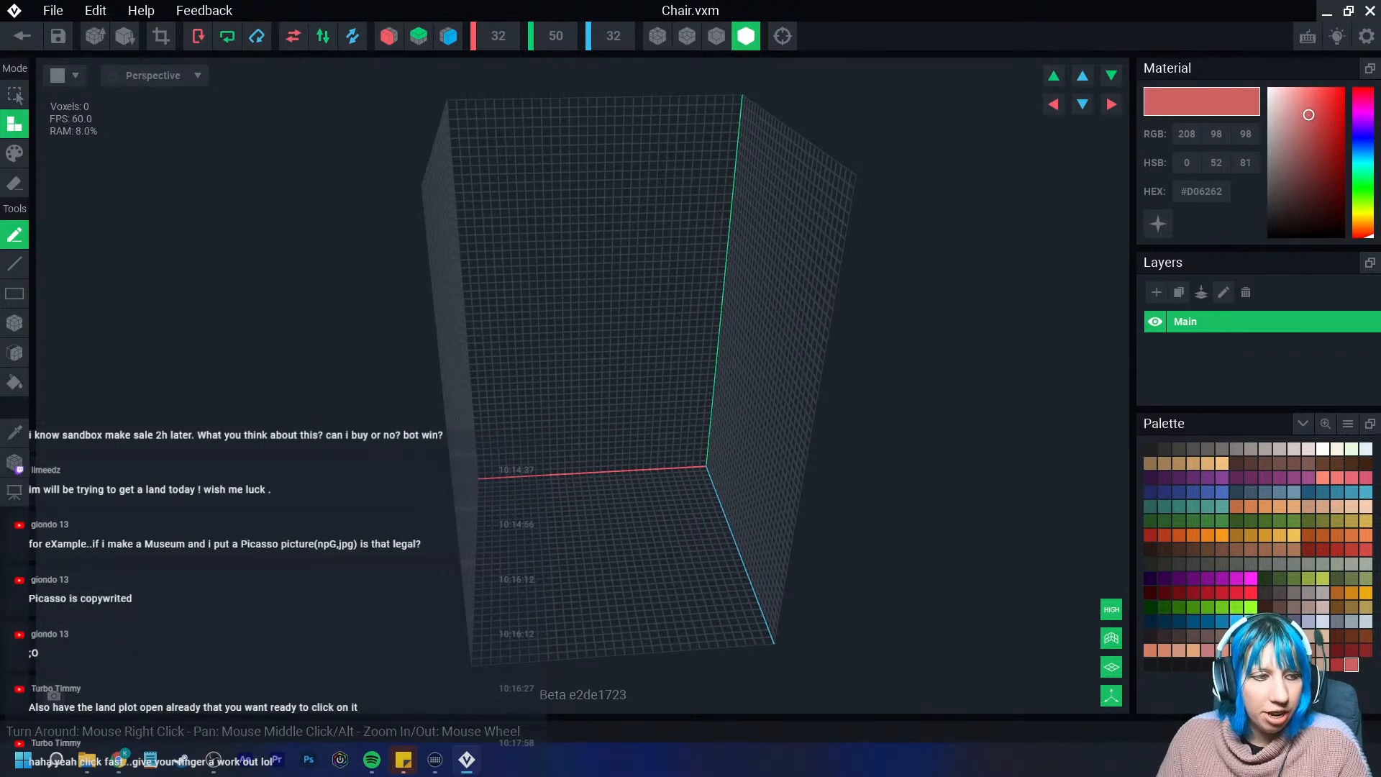
click(499, 36)
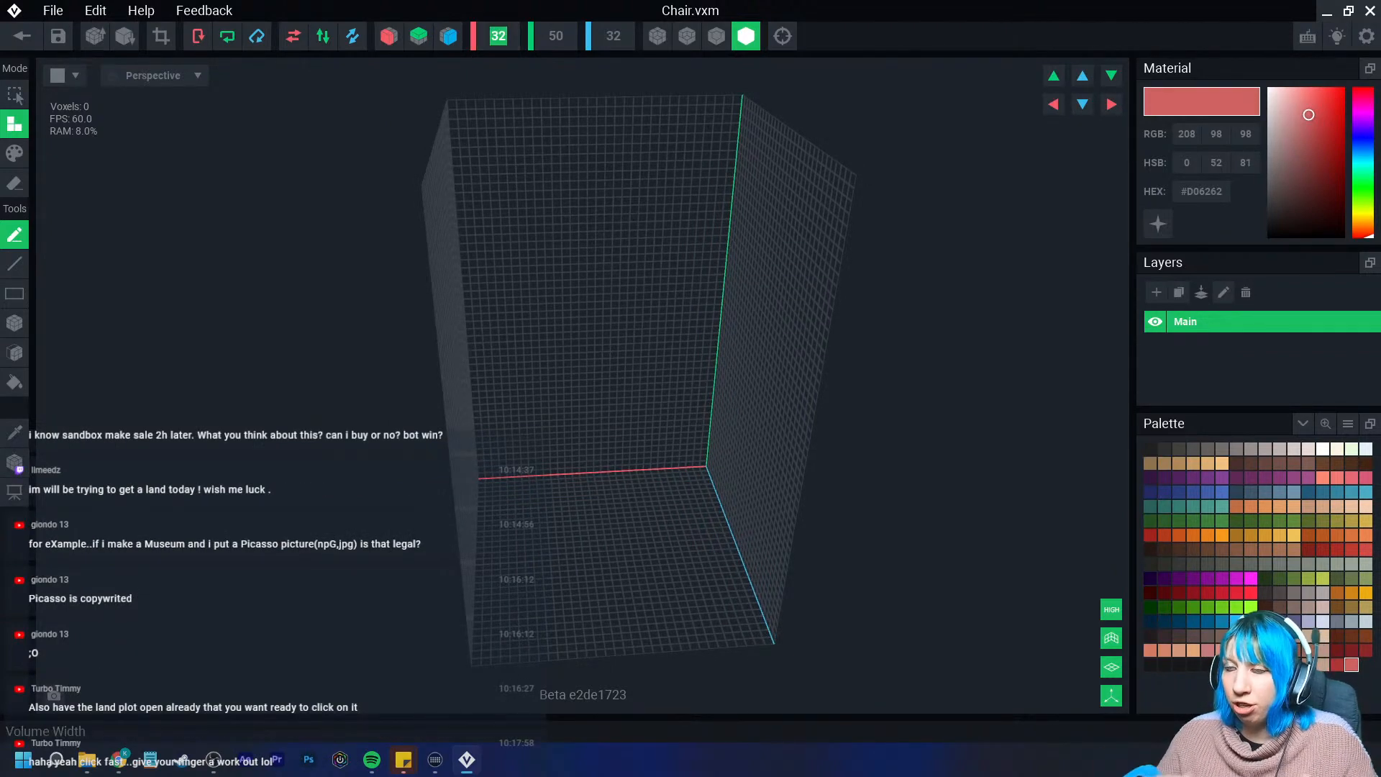
mouse_move(685, 233)
right_down()
mouse_move(671, 231)
mouse_move(679, 223)
right_up()
click(613, 36)
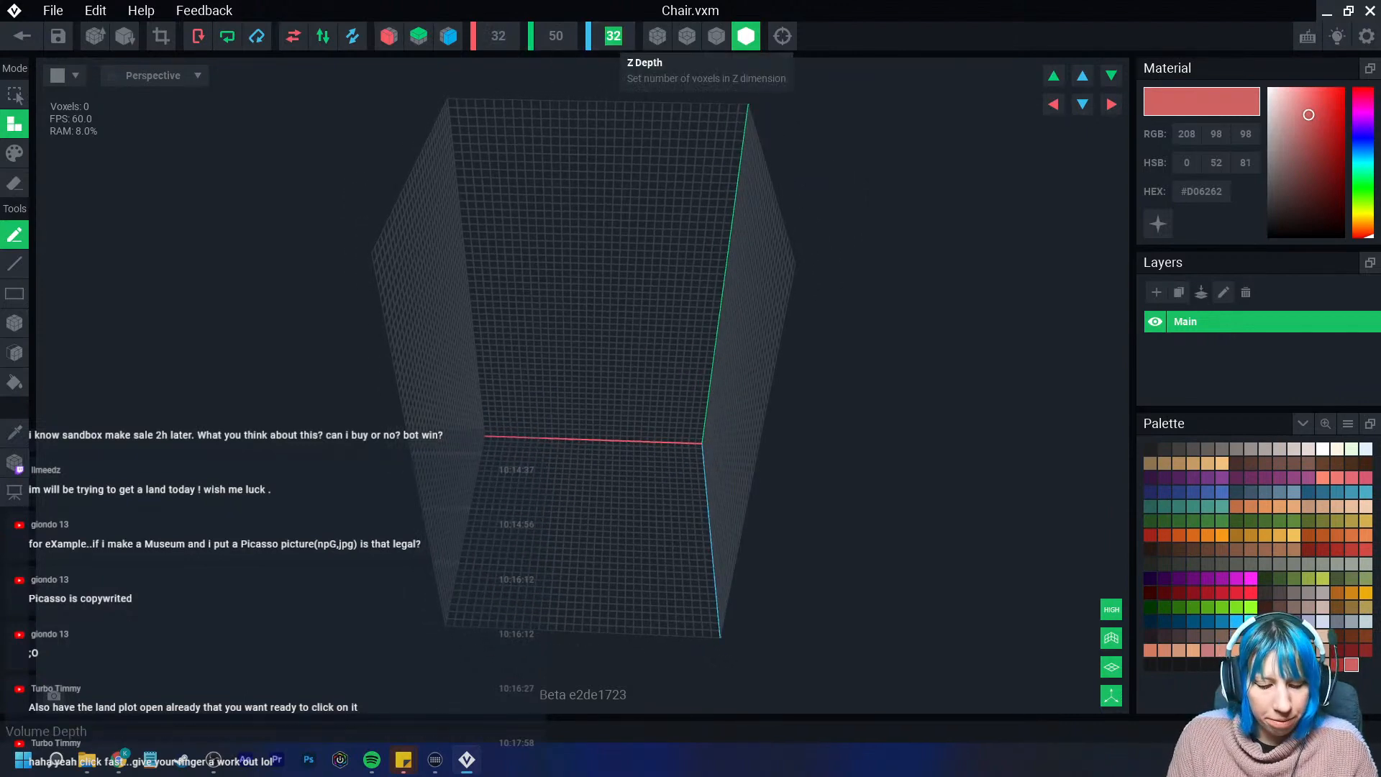
text(20)
key(Return)
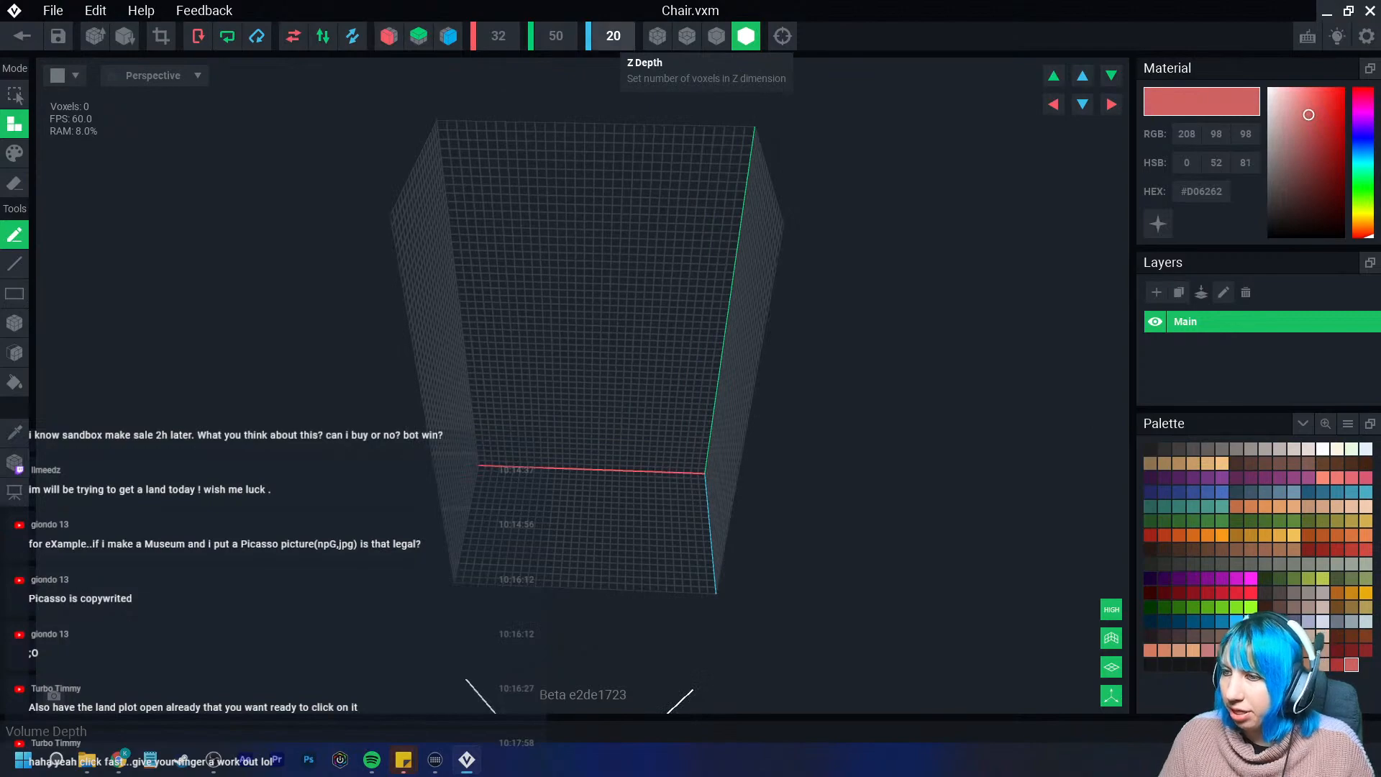
Turn on mirrored drawing for the X and Z axes
right_drag(728, 503, 767, 516)
scroll(767, 509, up, 4)
scroll(752, 497, down, 3)
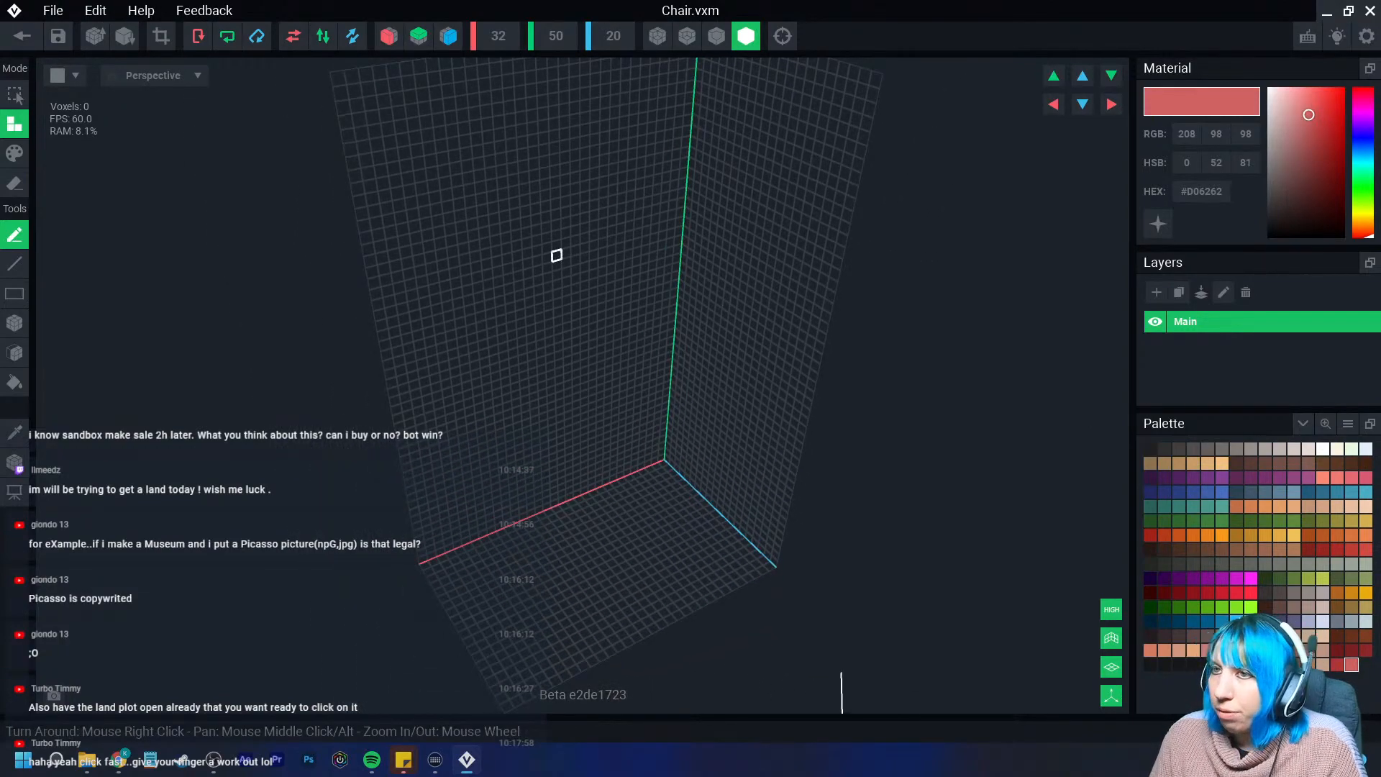
click(389, 36)
click(448, 36)
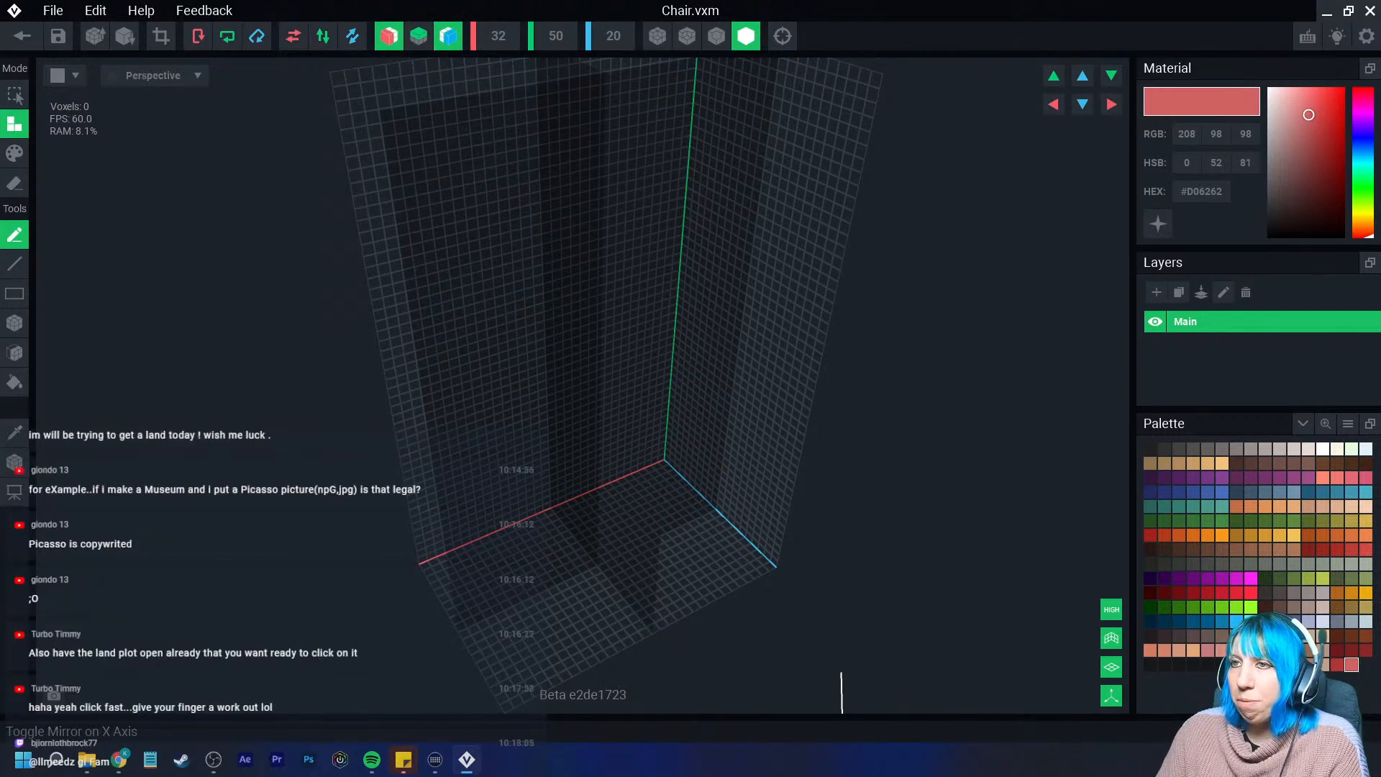
Choose the dark brown palette colour #48302B as the drawing material
right_drag(564, 333, 764, 477)
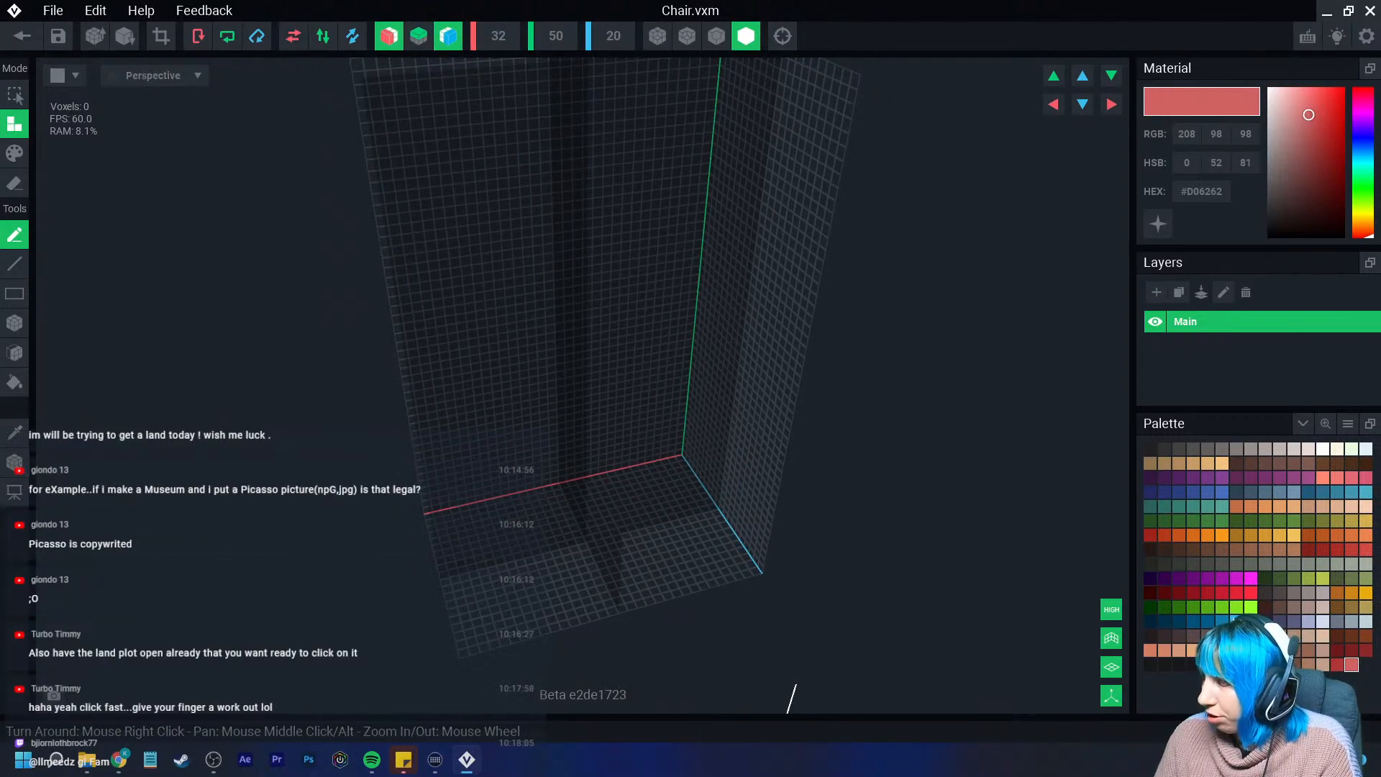
click(1236, 463)
scroll(630, 582, up, 3)
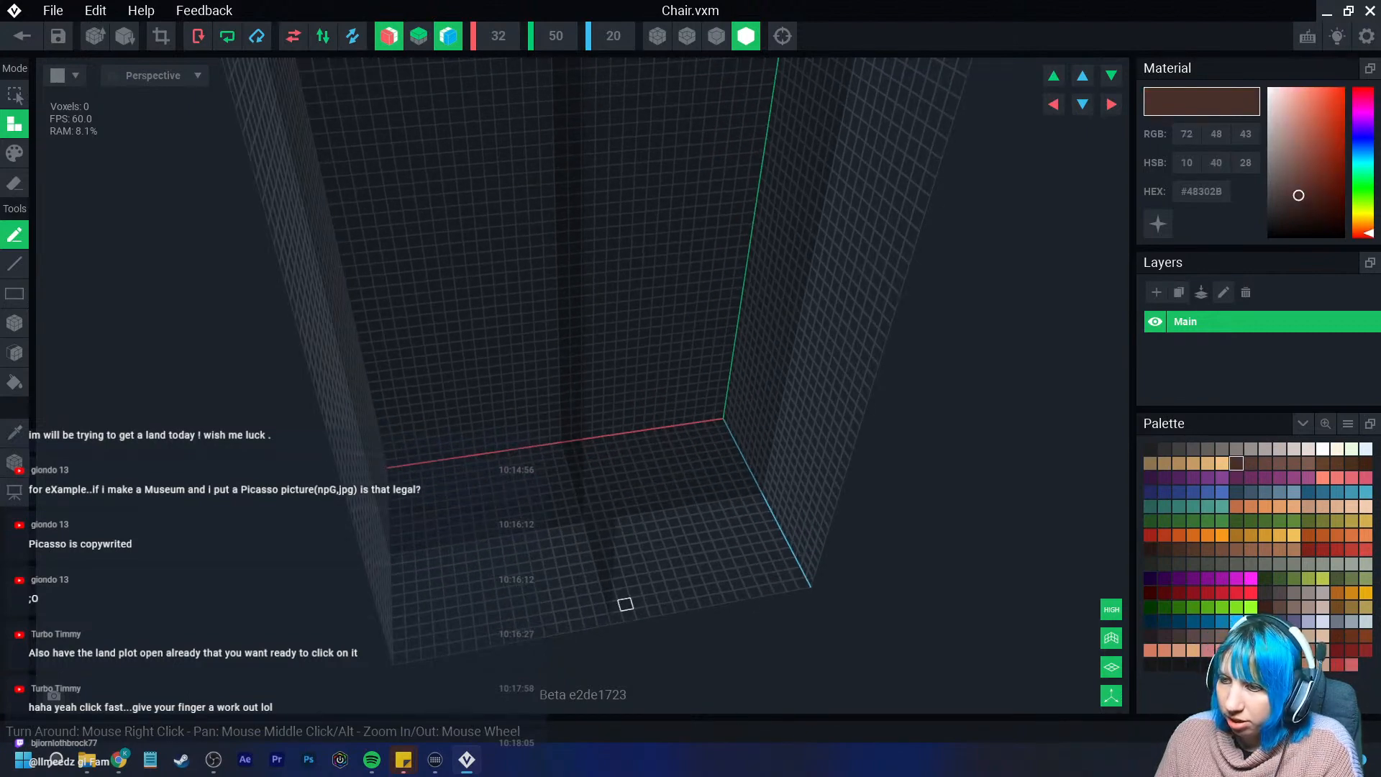
Box a leg footprint near a bottom corner, mirrored to all four corners, and extrude the footprints upward into legs about 22 voxels tall
click(15, 323)
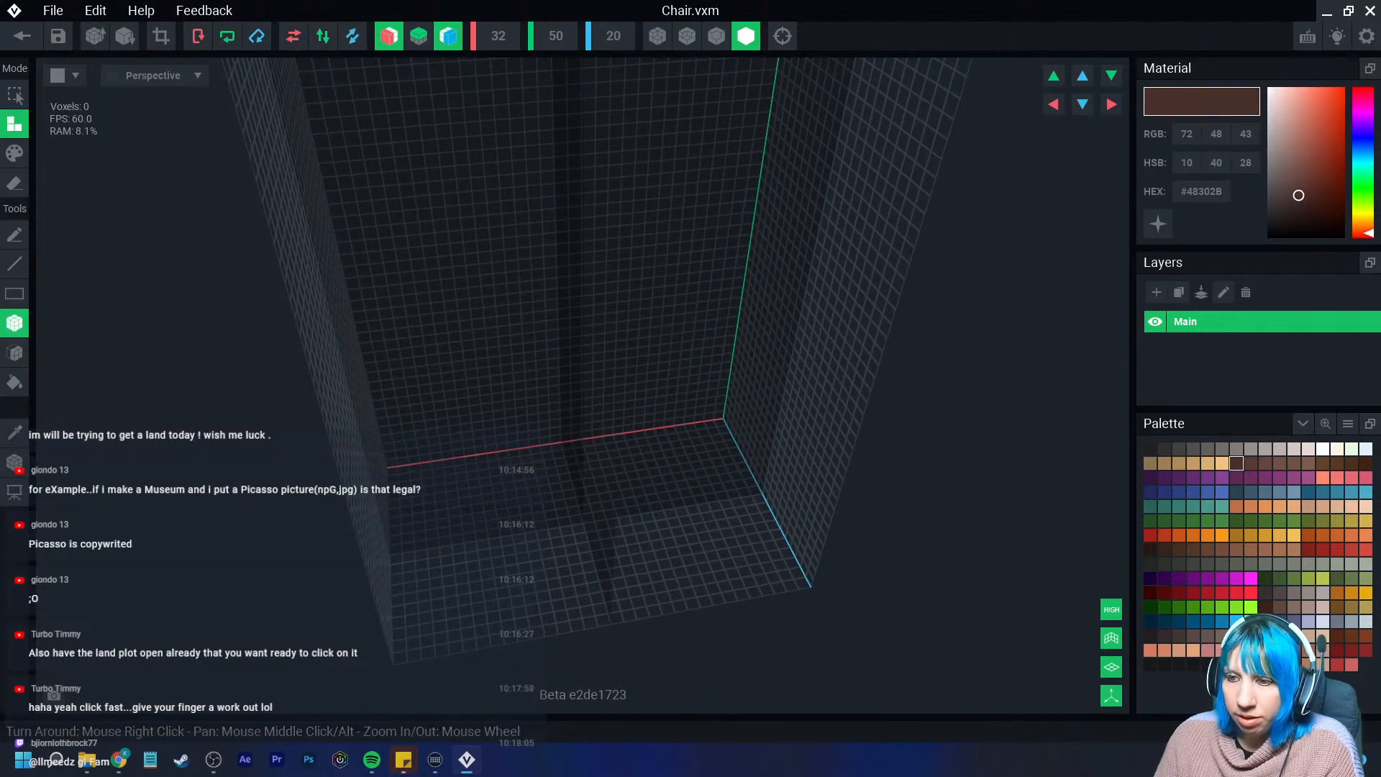
drag(398, 606, 440, 627)
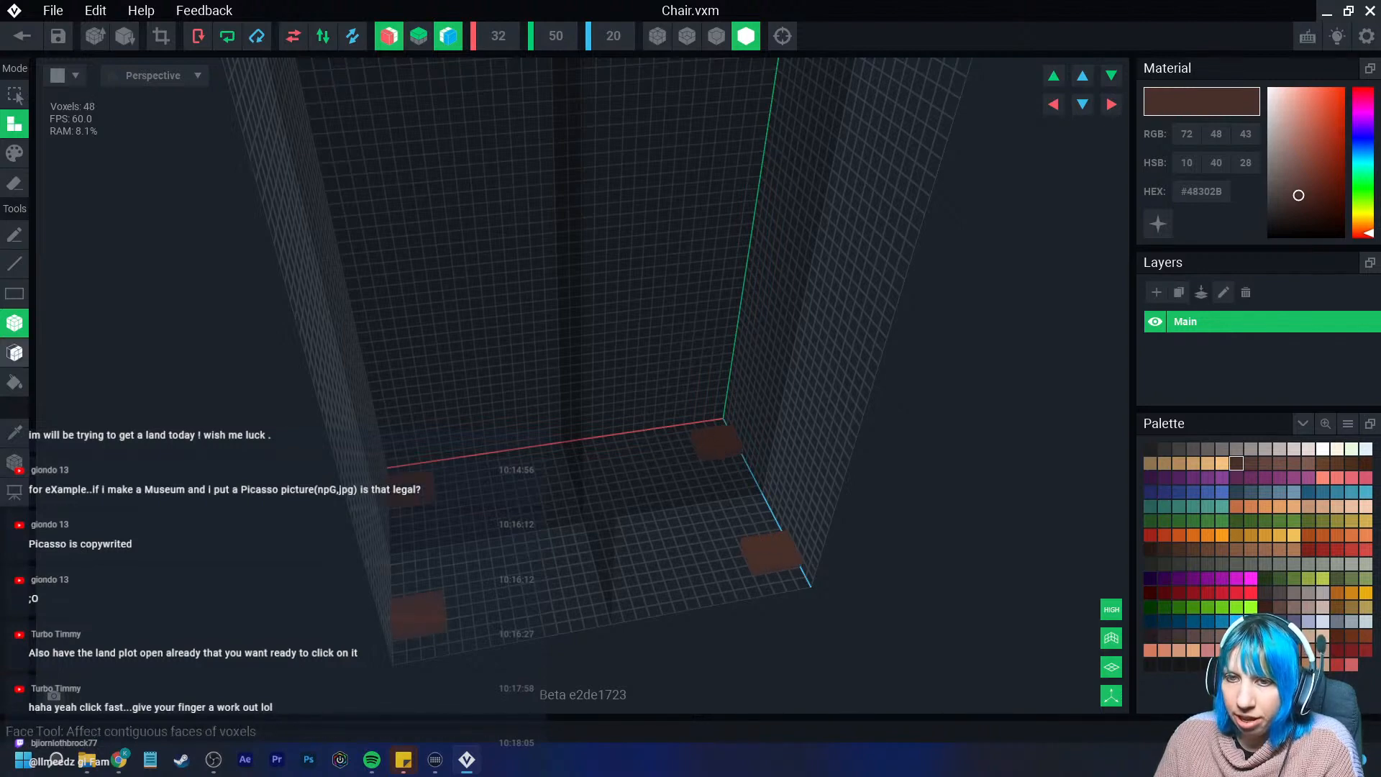
click(15, 353)
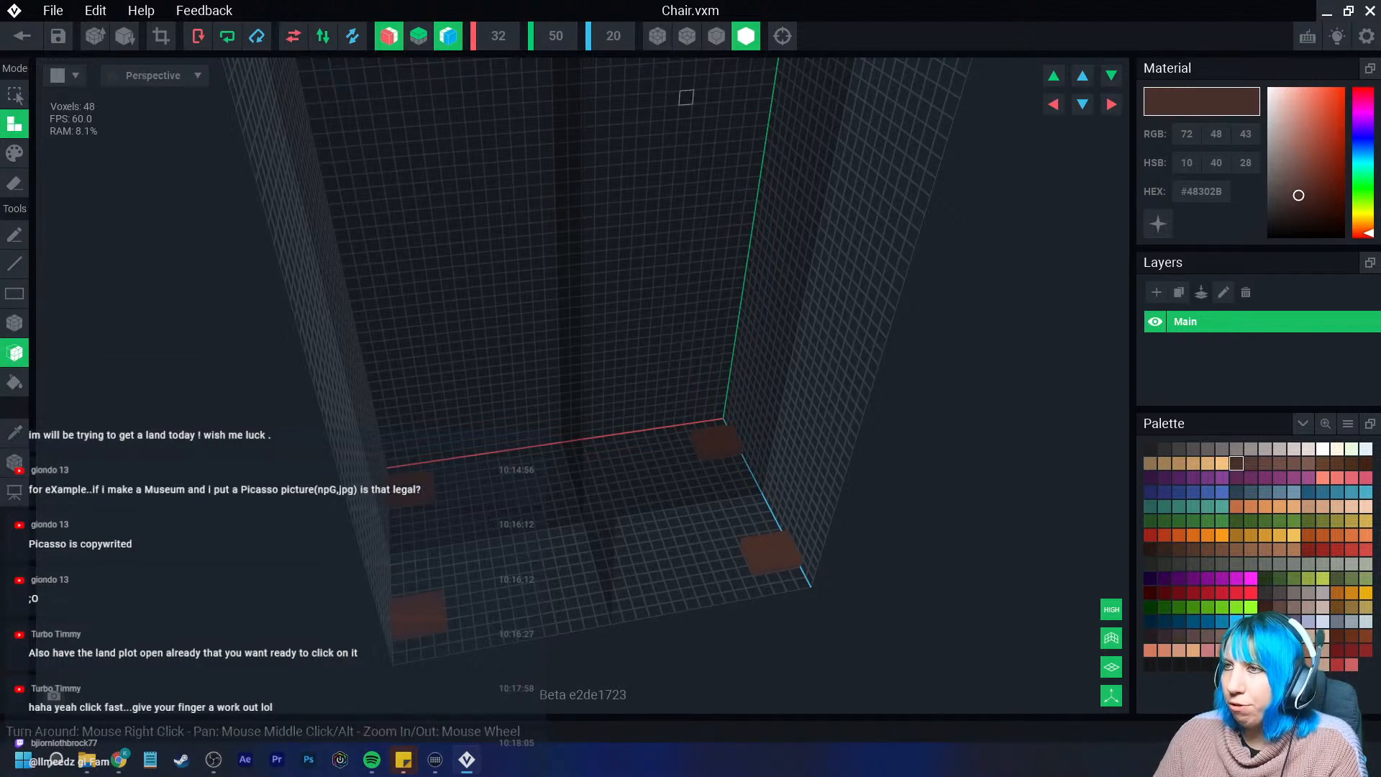
drag(414, 630, 388, 456)
right_drag(431, 587, 432, 565)
drag(397, 425, 362, 380)
scroll(419, 506, down, 2)
mouse_move(419, 506)
right_down()
mouse_move(458, 533)
mouse_move(416, 516)
right_up()
scroll(458, 533, down, 2)
drag(416, 515, 414, 504)
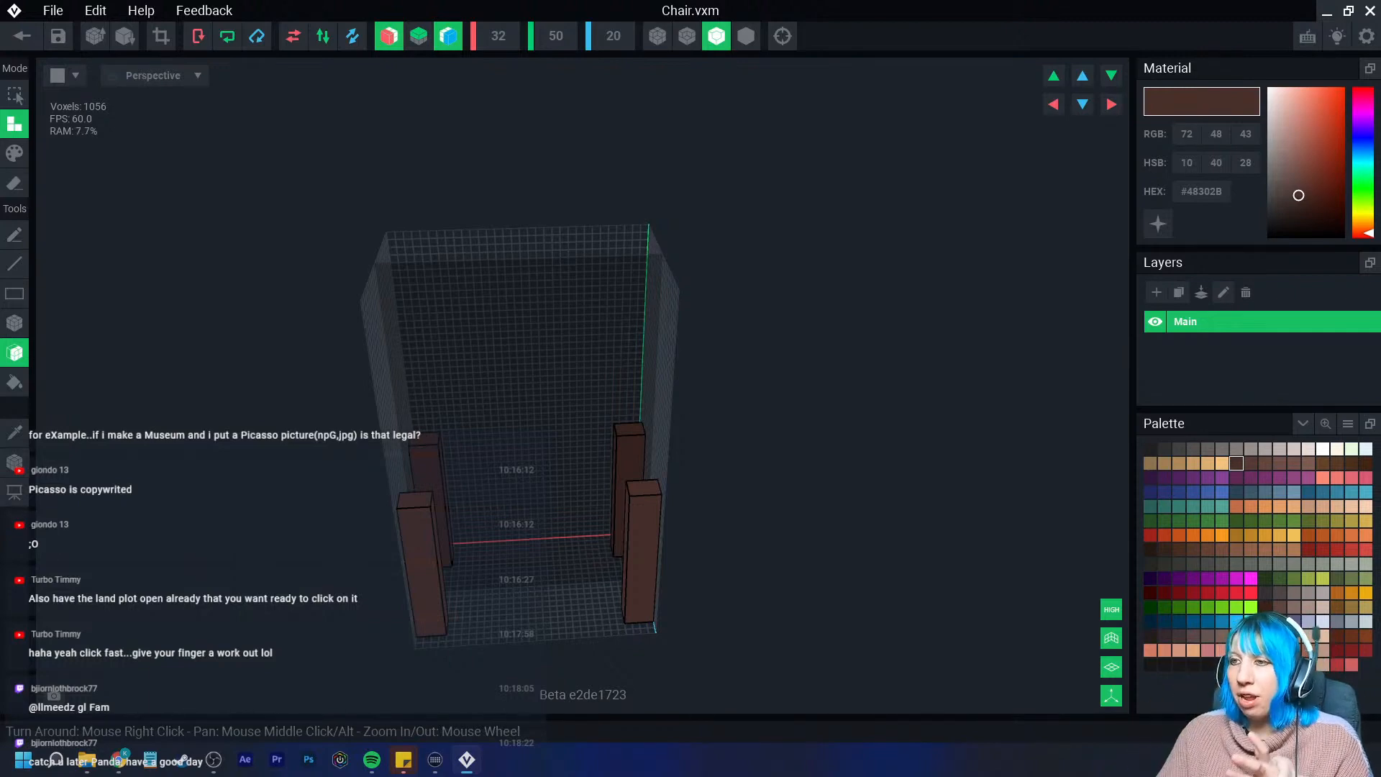
right_drag(440, 561, 445, 533)
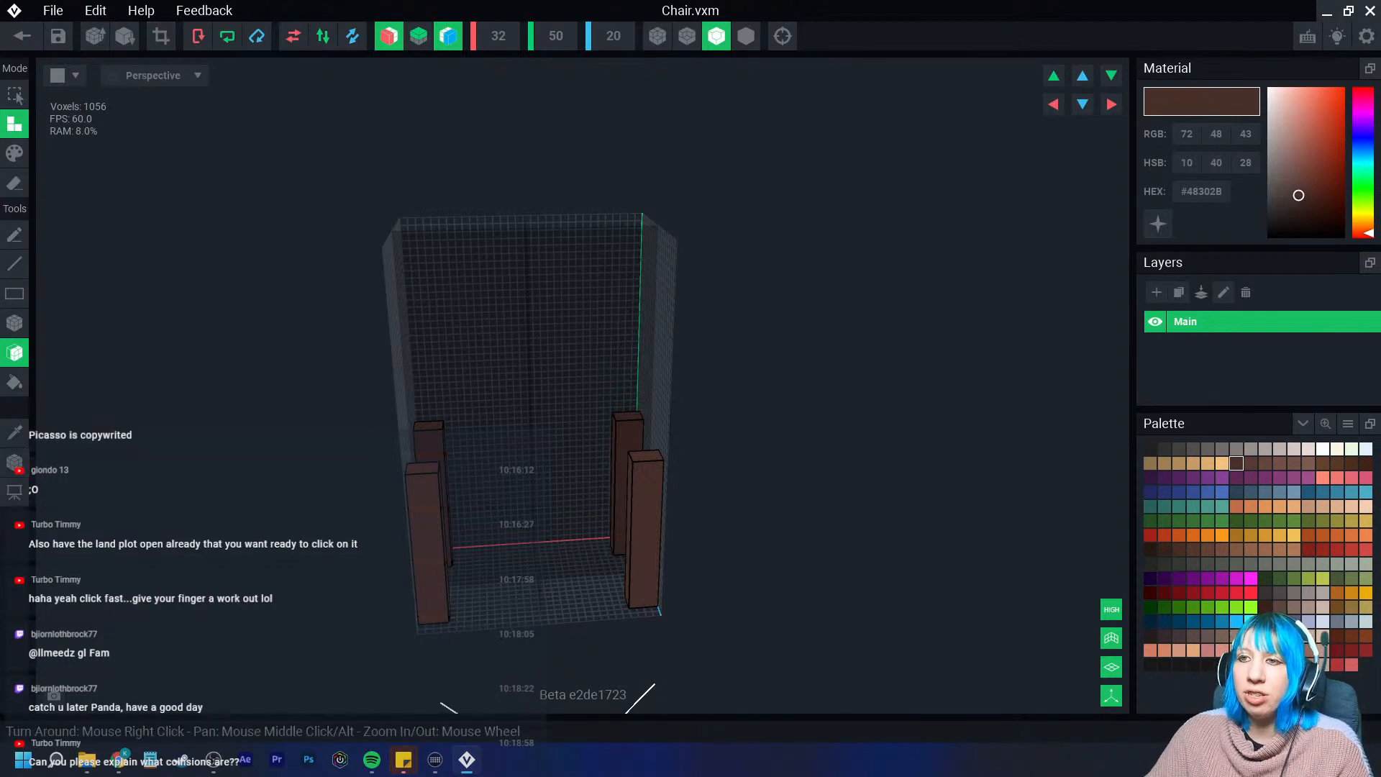
Choose the dark red palette colour #6F0E12 and add one layer of it on top of the four legs
scroll(437, 379, up, 3)
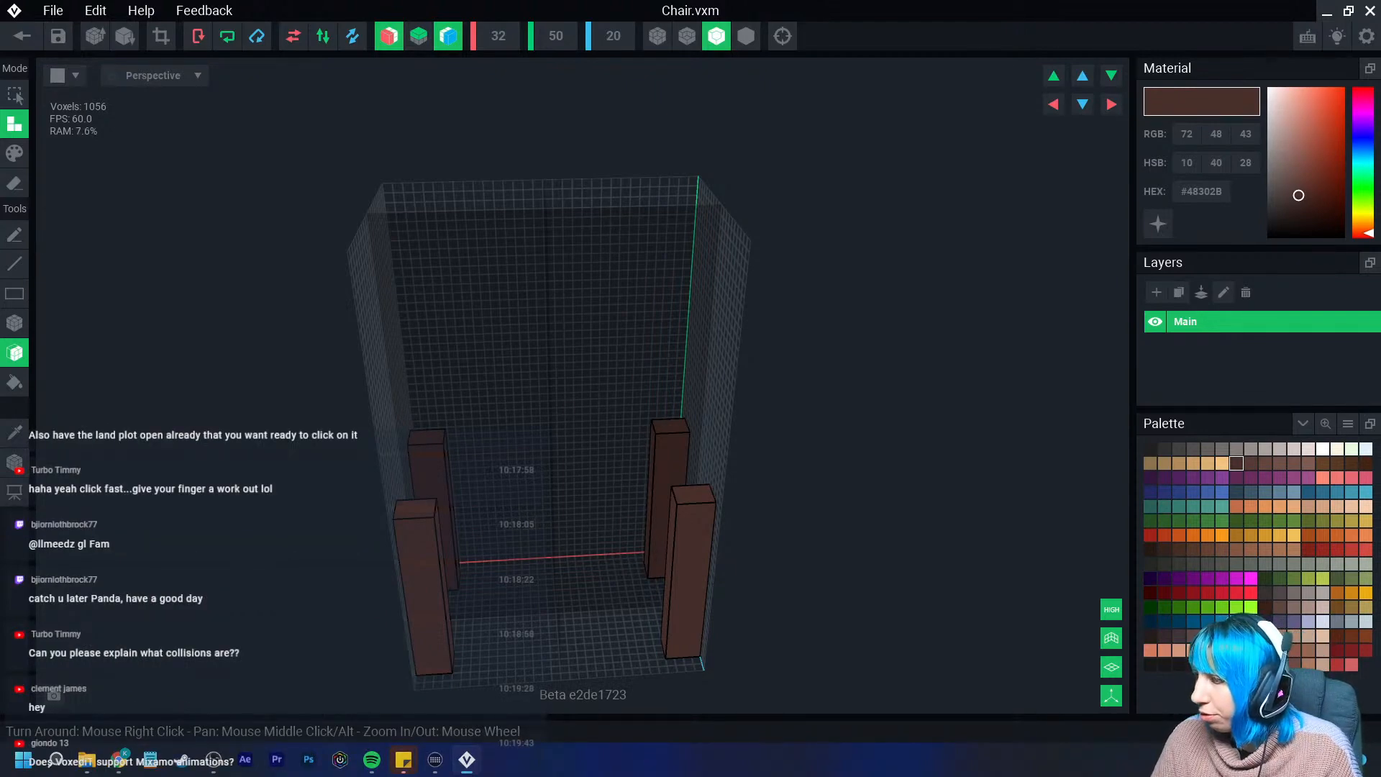
click(1179, 593)
right_drag(720, 522, 710, 561)
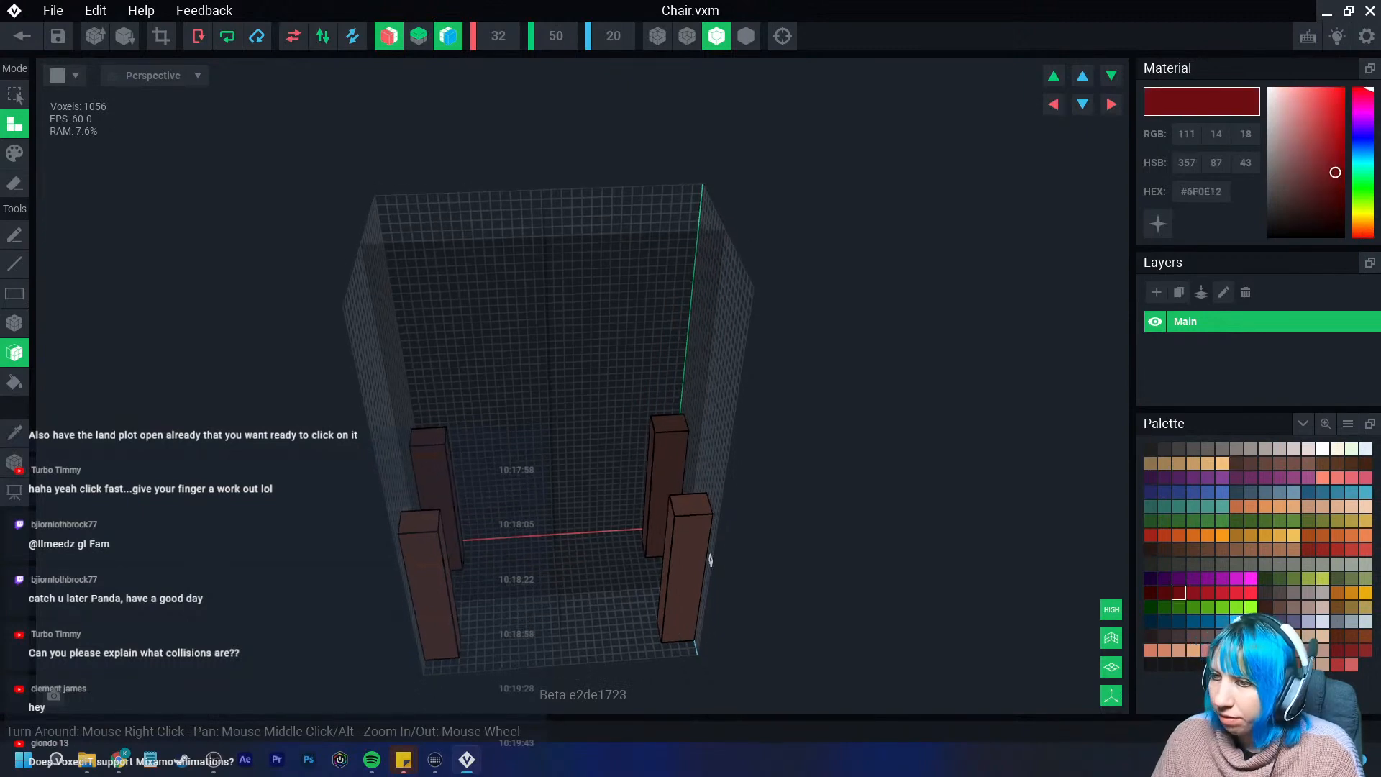
click(424, 437)
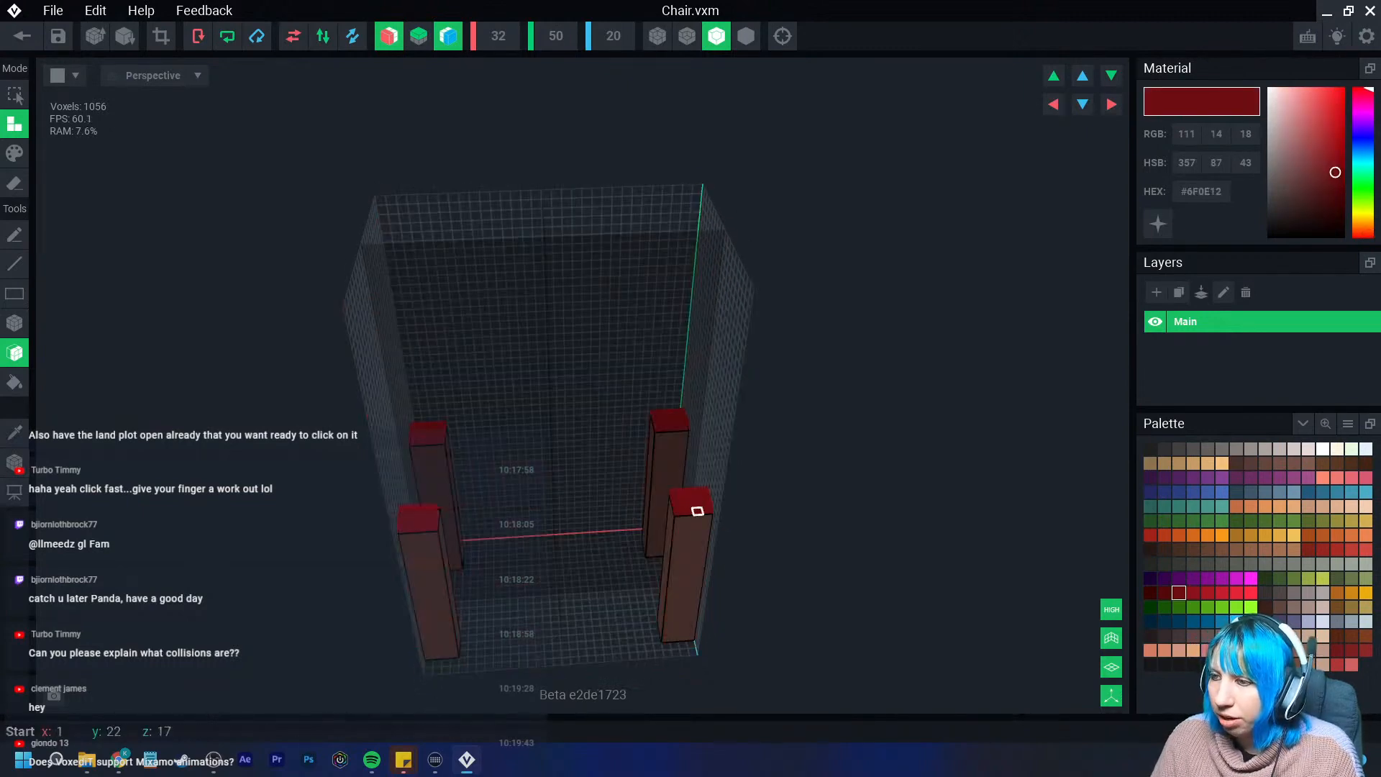
Span the red leg tops with a one-voxel-thick box slab and fill the gap beneath it level with the leg caps
click(15, 323)
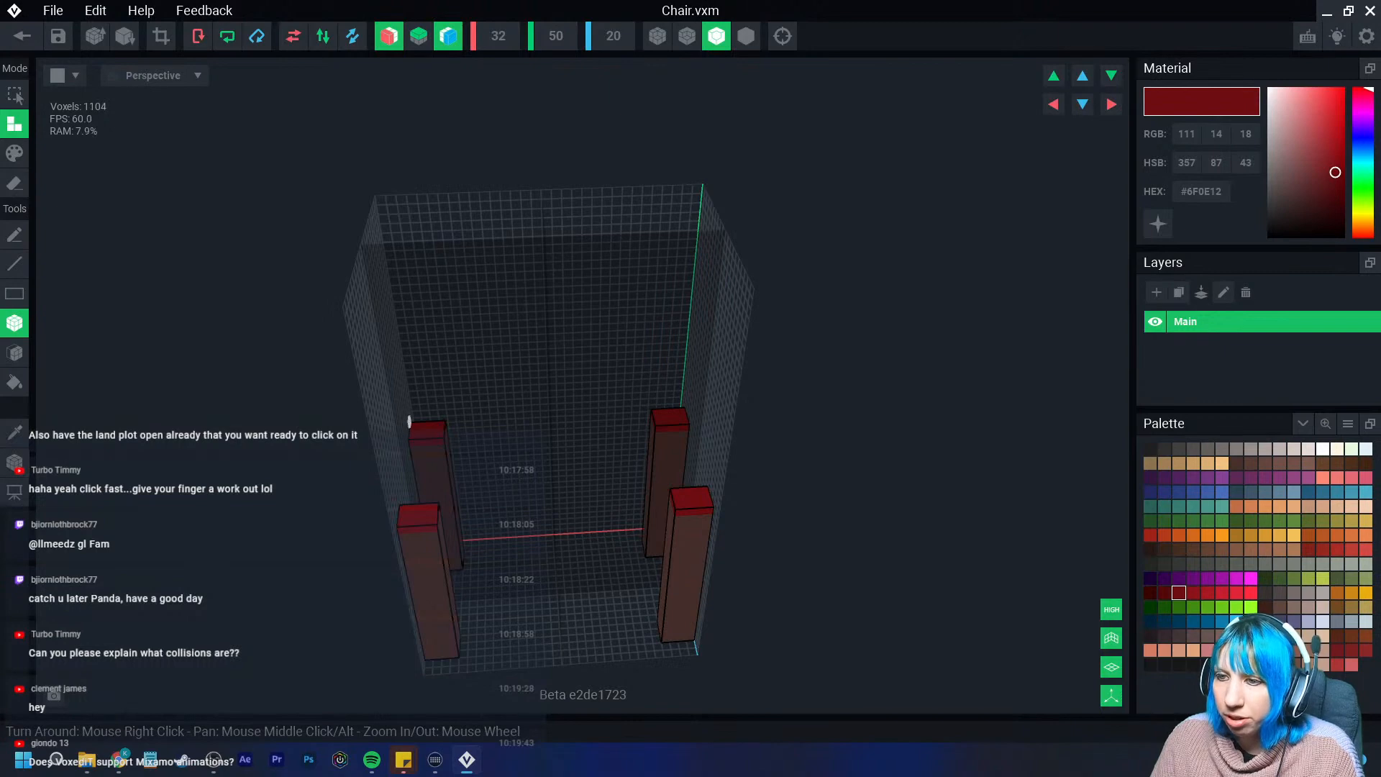
drag(413, 424, 688, 497)
right_drag(486, 536, 477, 503)
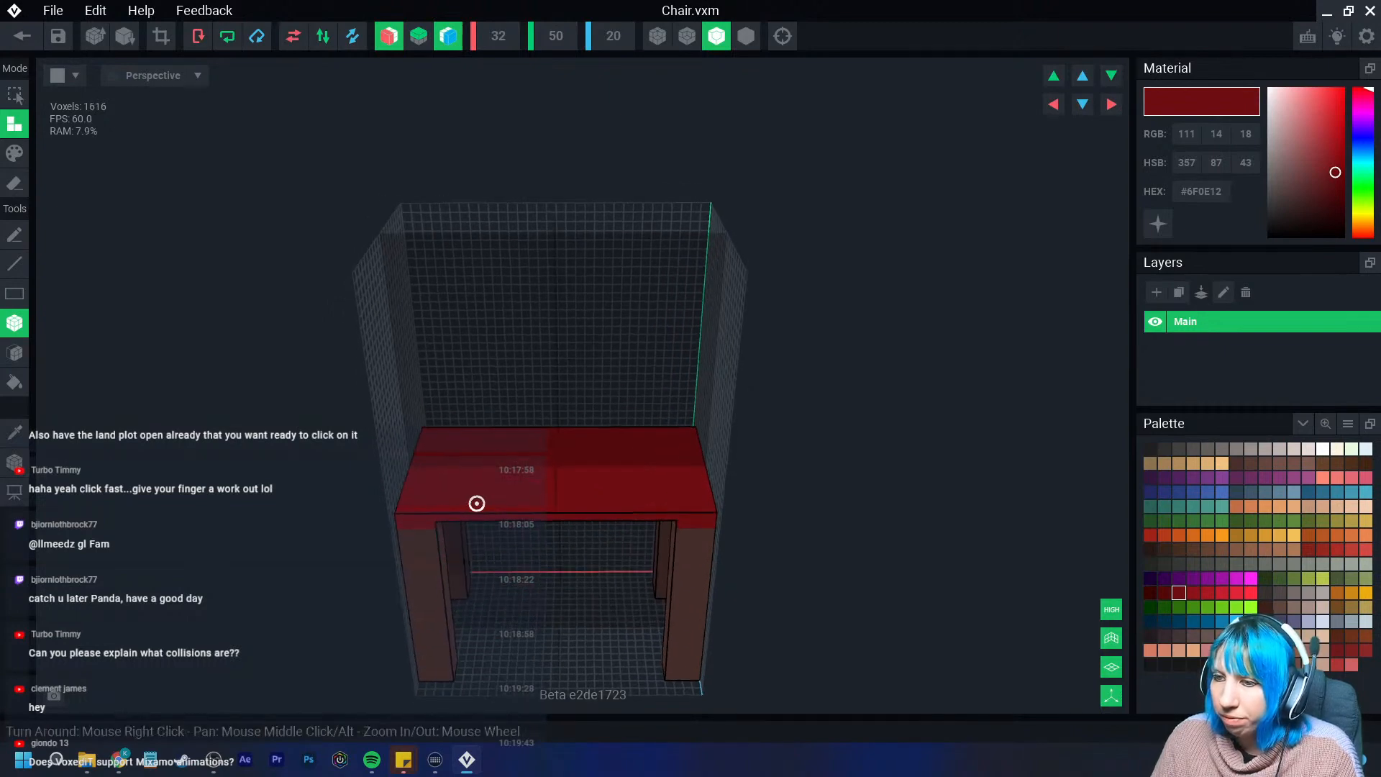
scroll(477, 503, up, 3)
right_drag(412, 534, 361, 507)
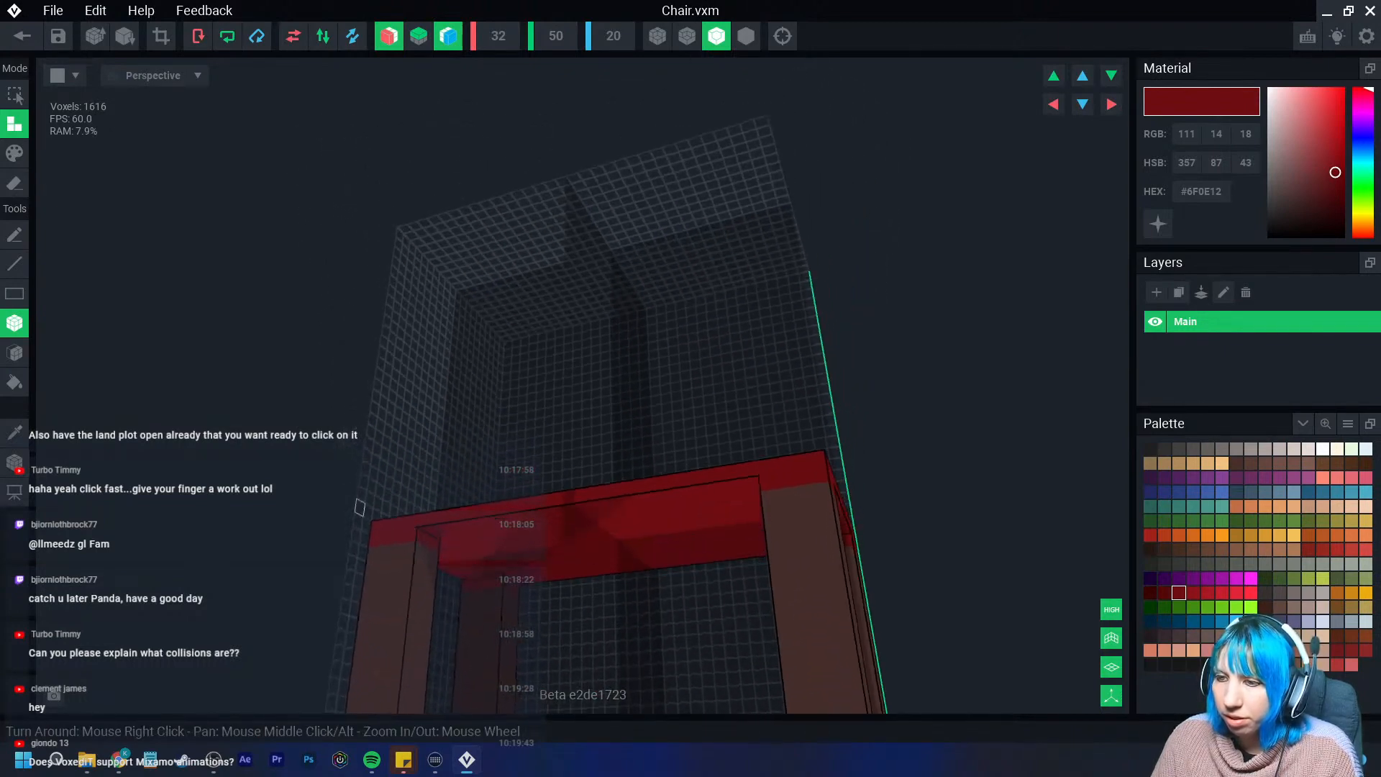
click(14, 352)
right_drag(517, 546, 528, 503)
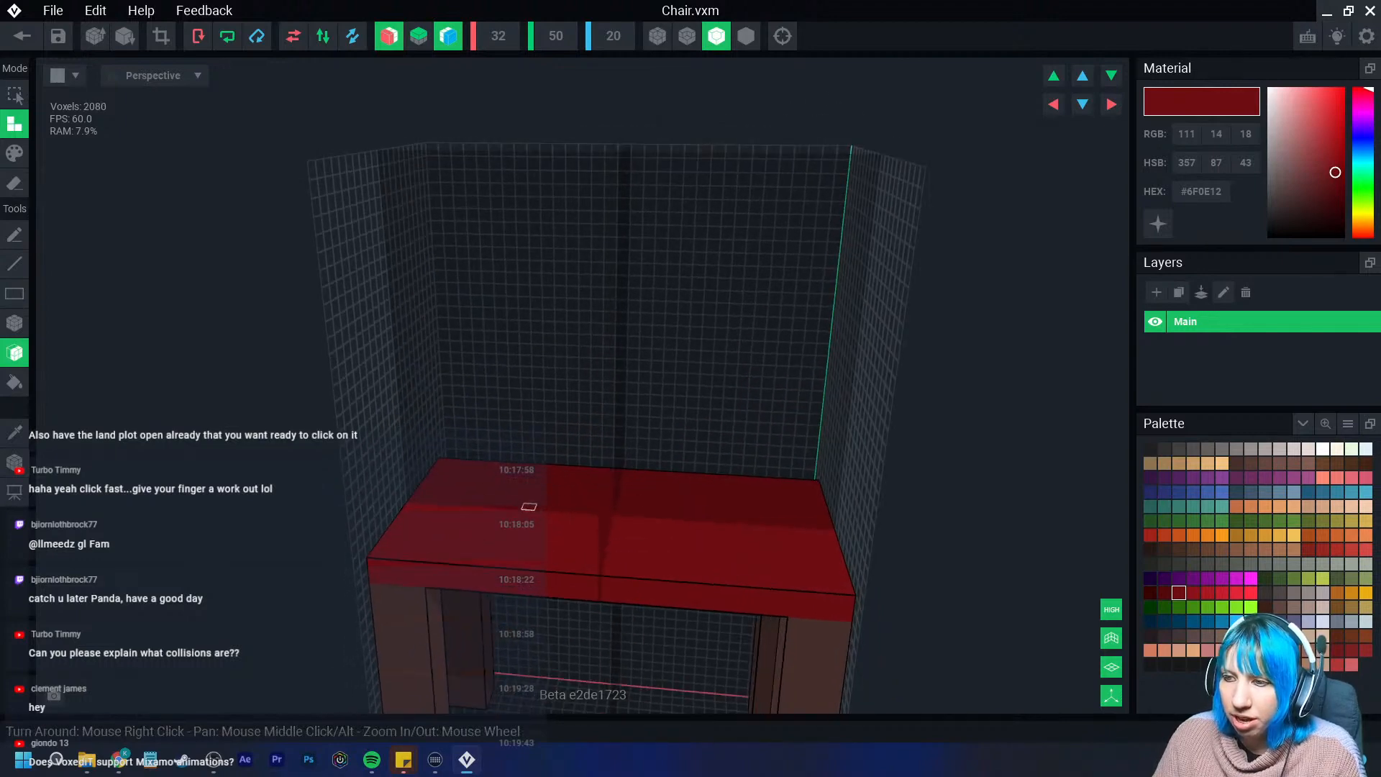
Extrude the top face of the red seat slab upward until the seat is 7 voxels thick
click(529, 529)
click(534, 516)
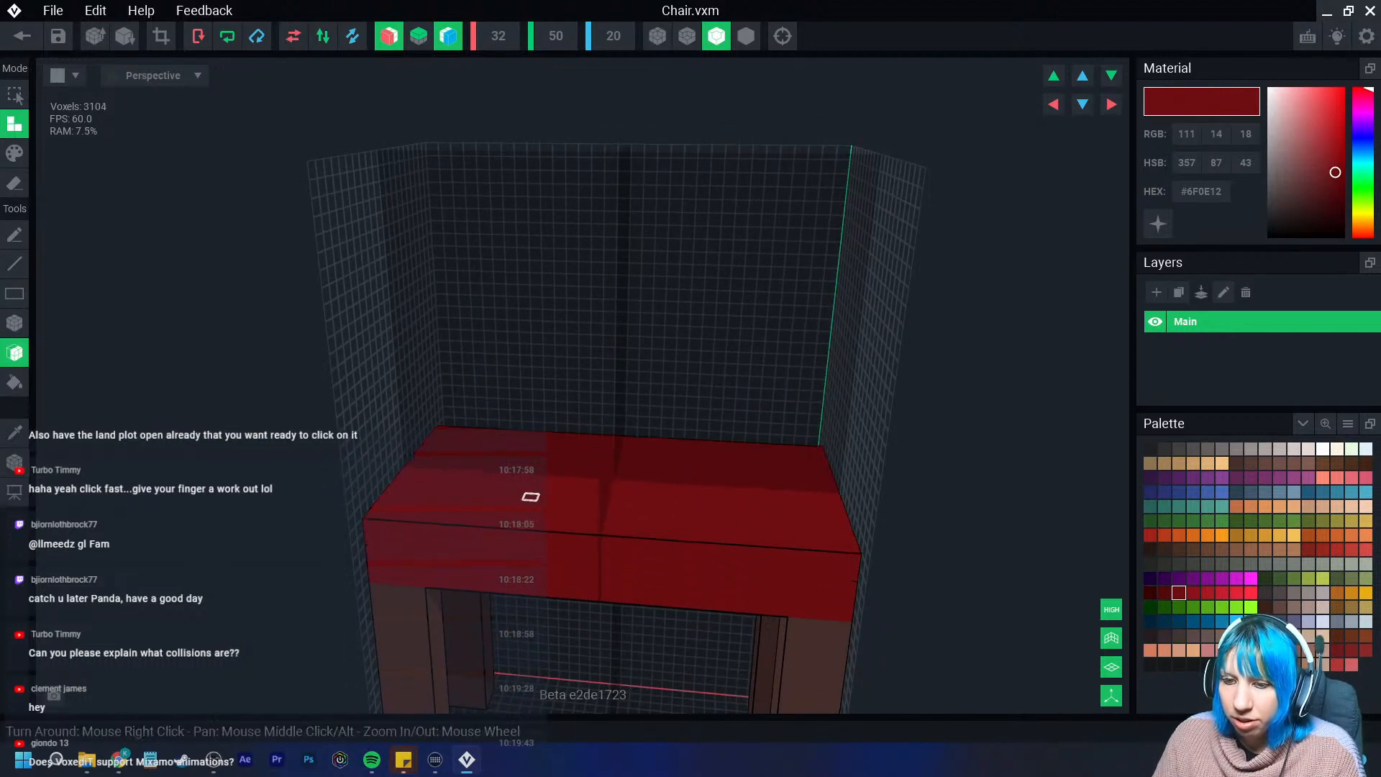
click(531, 496)
click(532, 477)
right_drag(533, 498, 546, 505)
scroll(539, 508, down, 3)
scroll(529, 550, down, 1)
right_drag(524, 555, 463, 499)
scroll(530, 558, down, 3)
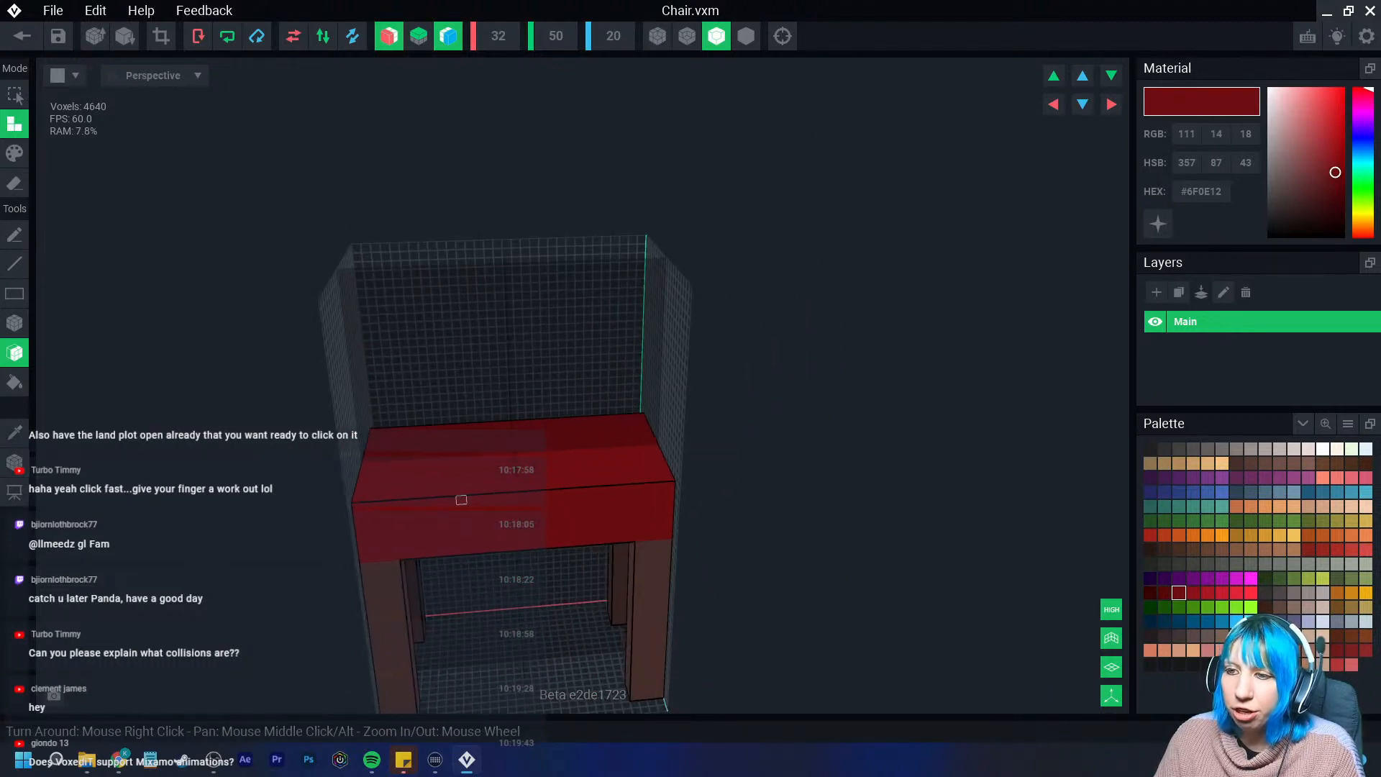
scroll(432, 384, up, 4)
Turn off mirrored drawing for the Z axis, keeping the X-axis mirror on
key(ctrl+z)
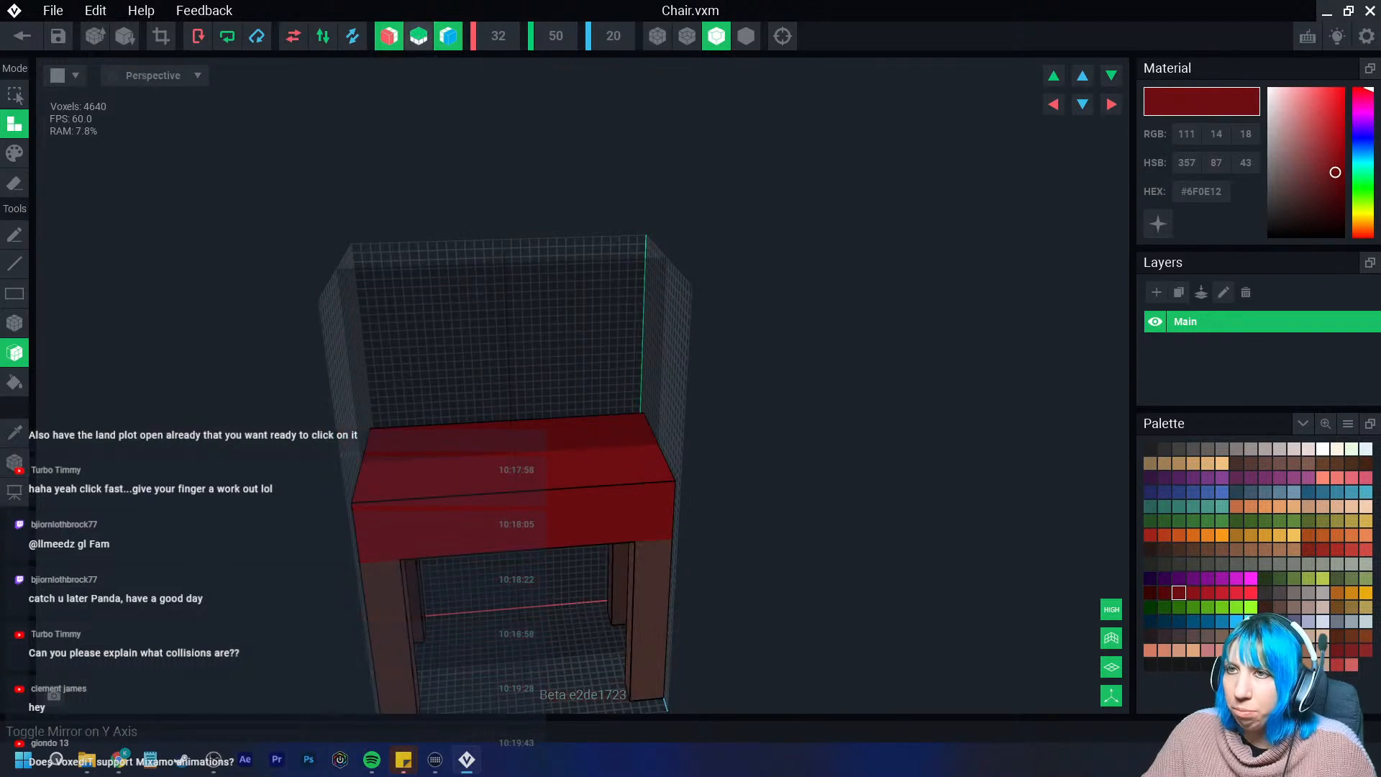
click(389, 36)
click(389, 36)
click(448, 36)
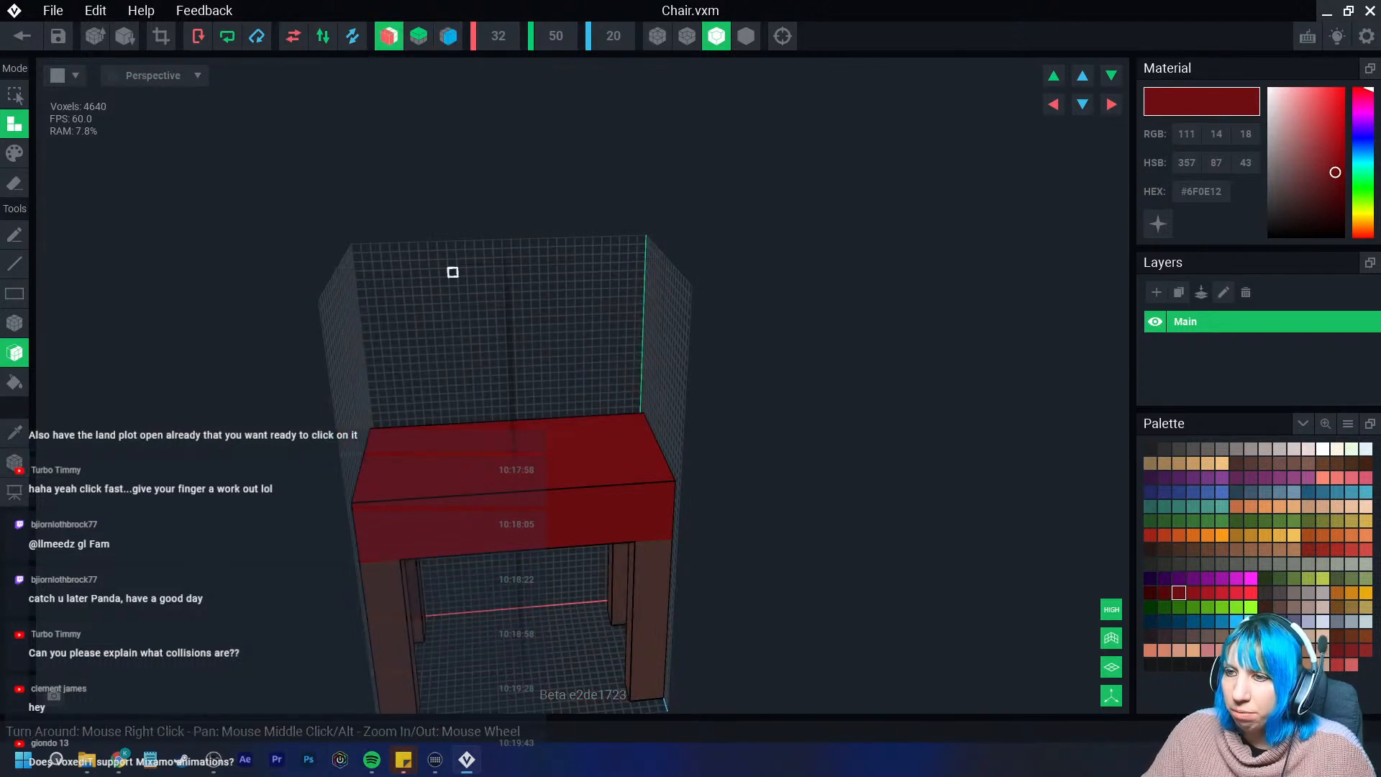
click(474, 333)
right_drag(475, 334, 461, 414)
key(ctrl+z)
Box a one-voxel-deep red layer, 32 voxels wide and 7 high, onto the seat's back face and another onto its front face
click(15, 323)
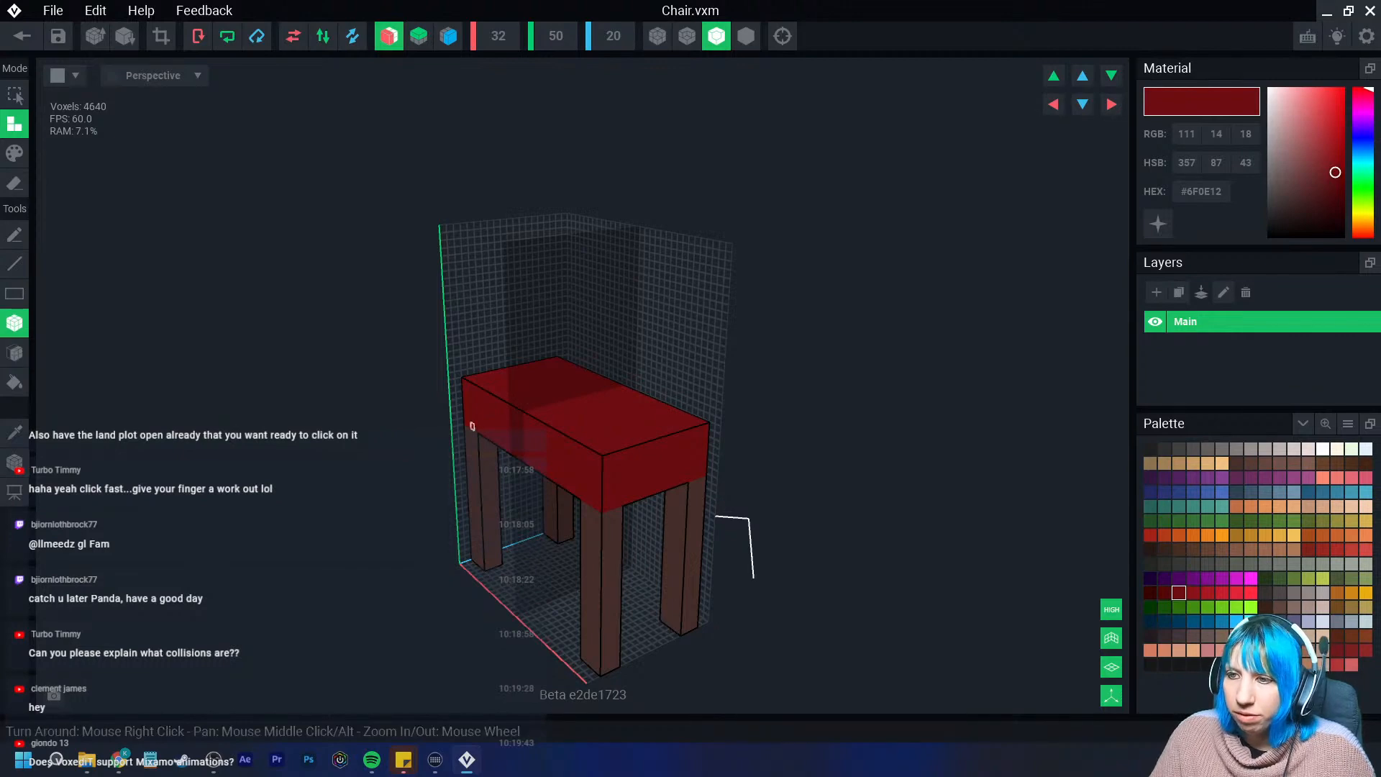
scroll(534, 437, up, 5)
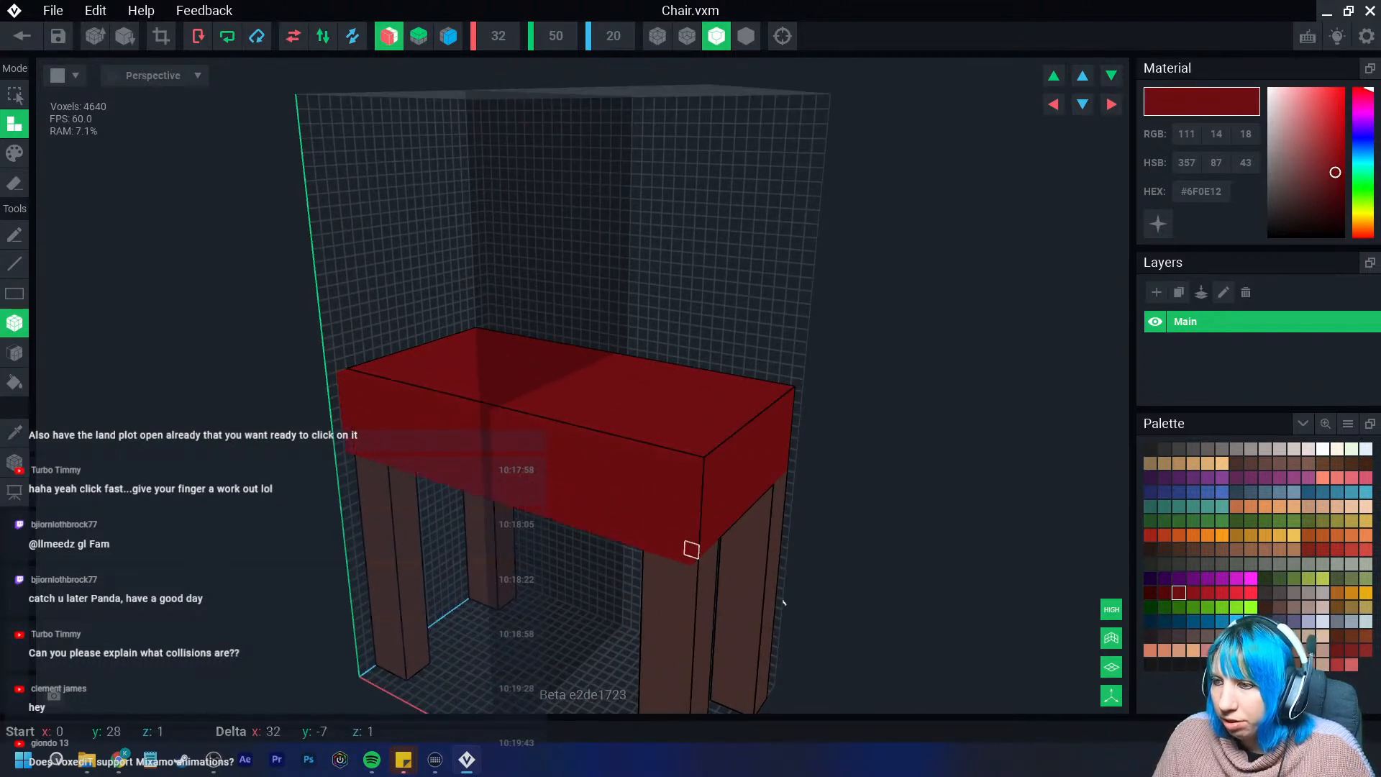
right_drag(690, 549, 429, 500)
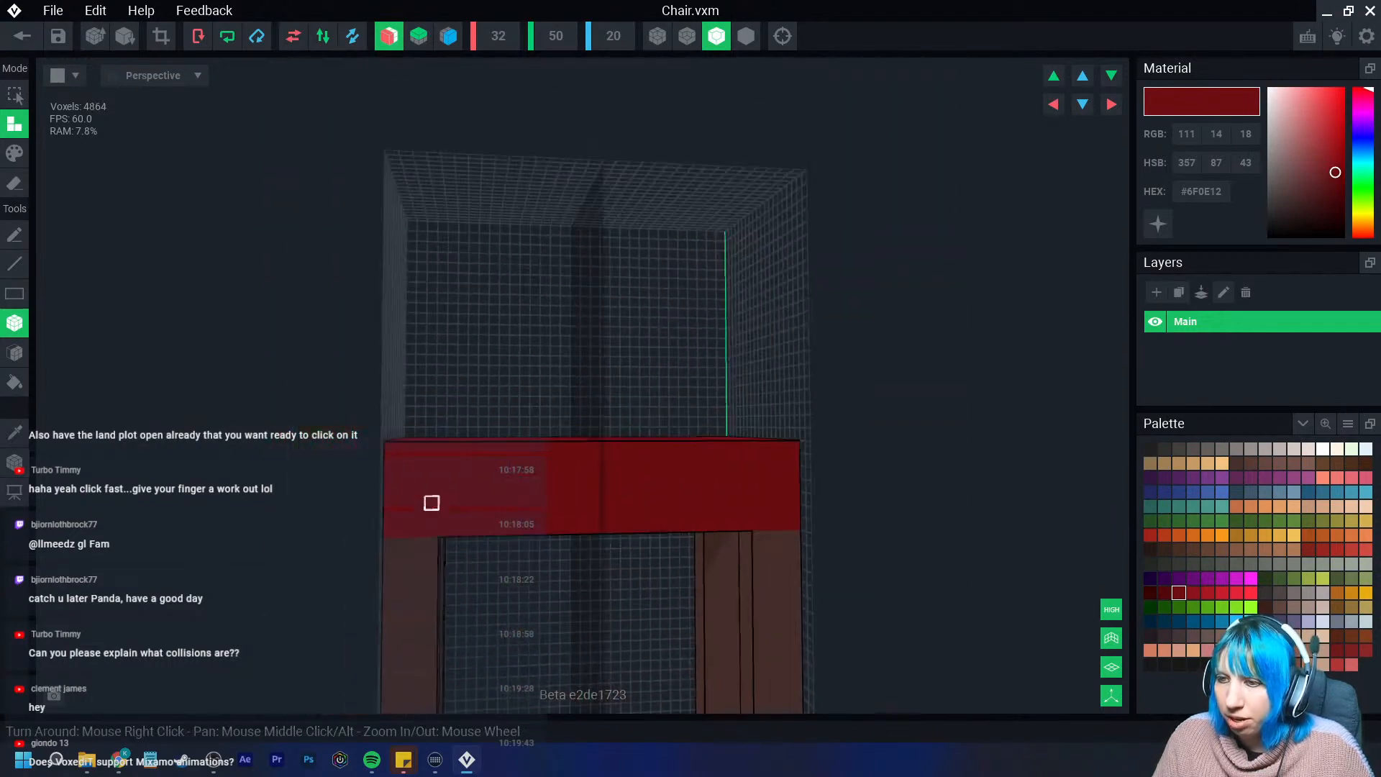
drag(405, 448, 794, 524)
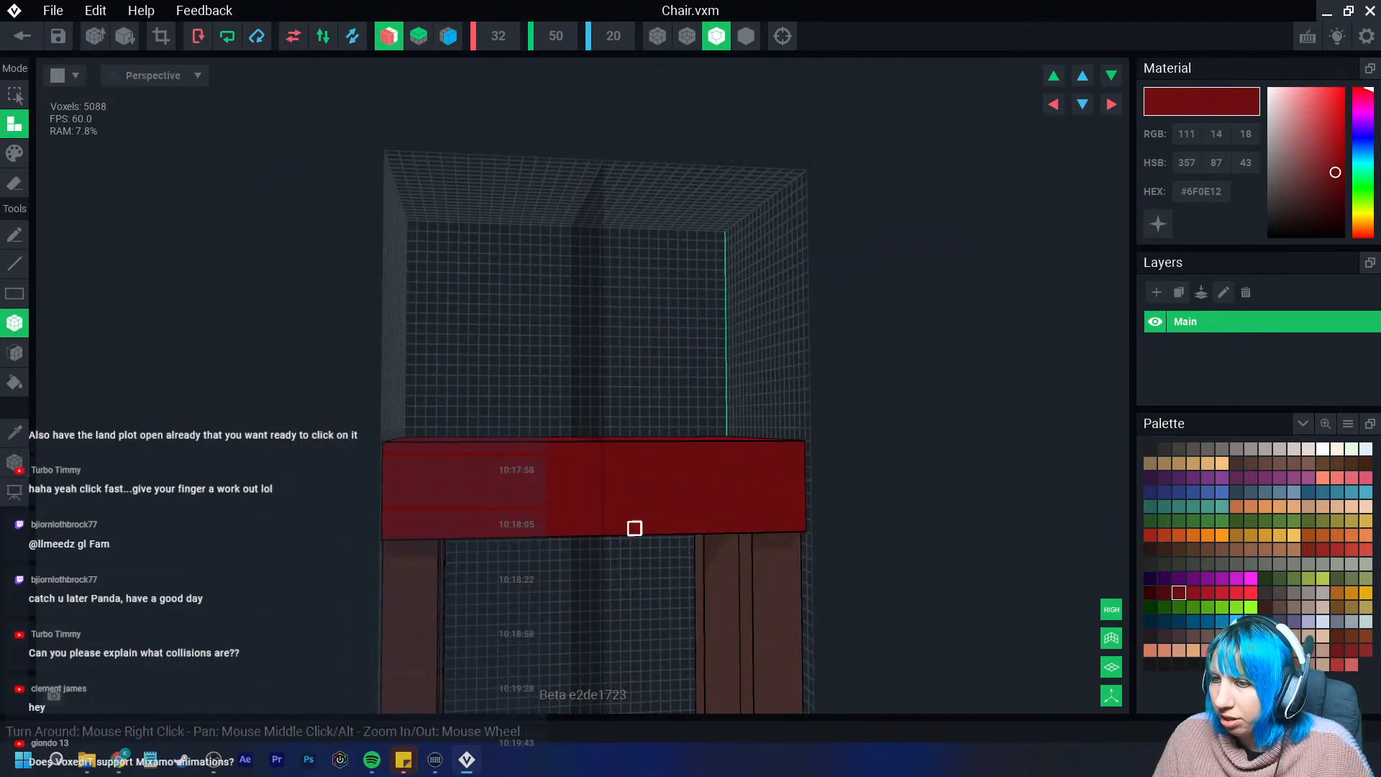
mouse_move(536, 527)
right_down()
mouse_move(625, 525)
mouse_move(547, 521)
right_up()
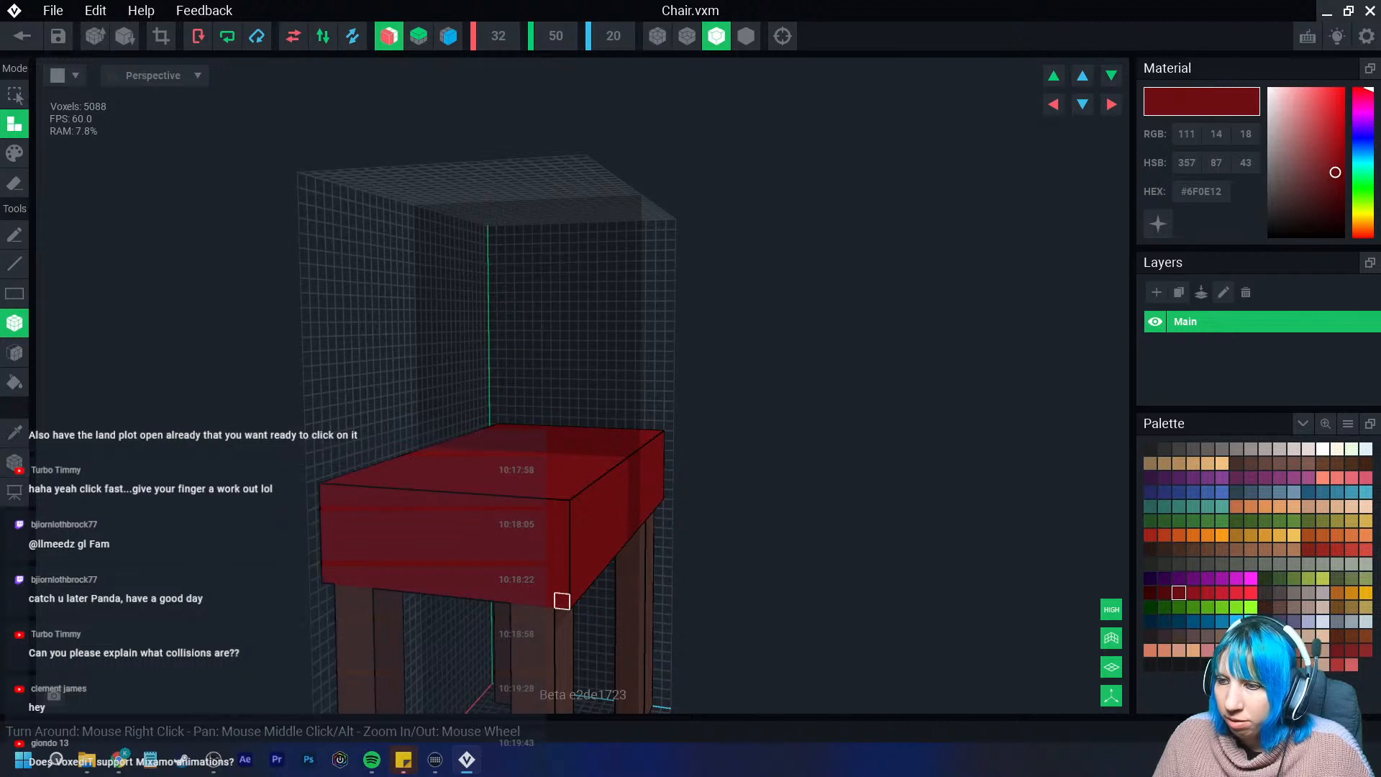
Add a second one-voxel layer to the seat's back face with a box column at each end and a face extrusion between them
right_drag(611, 576, 510, 603)
drag(525, 635, 524, 542)
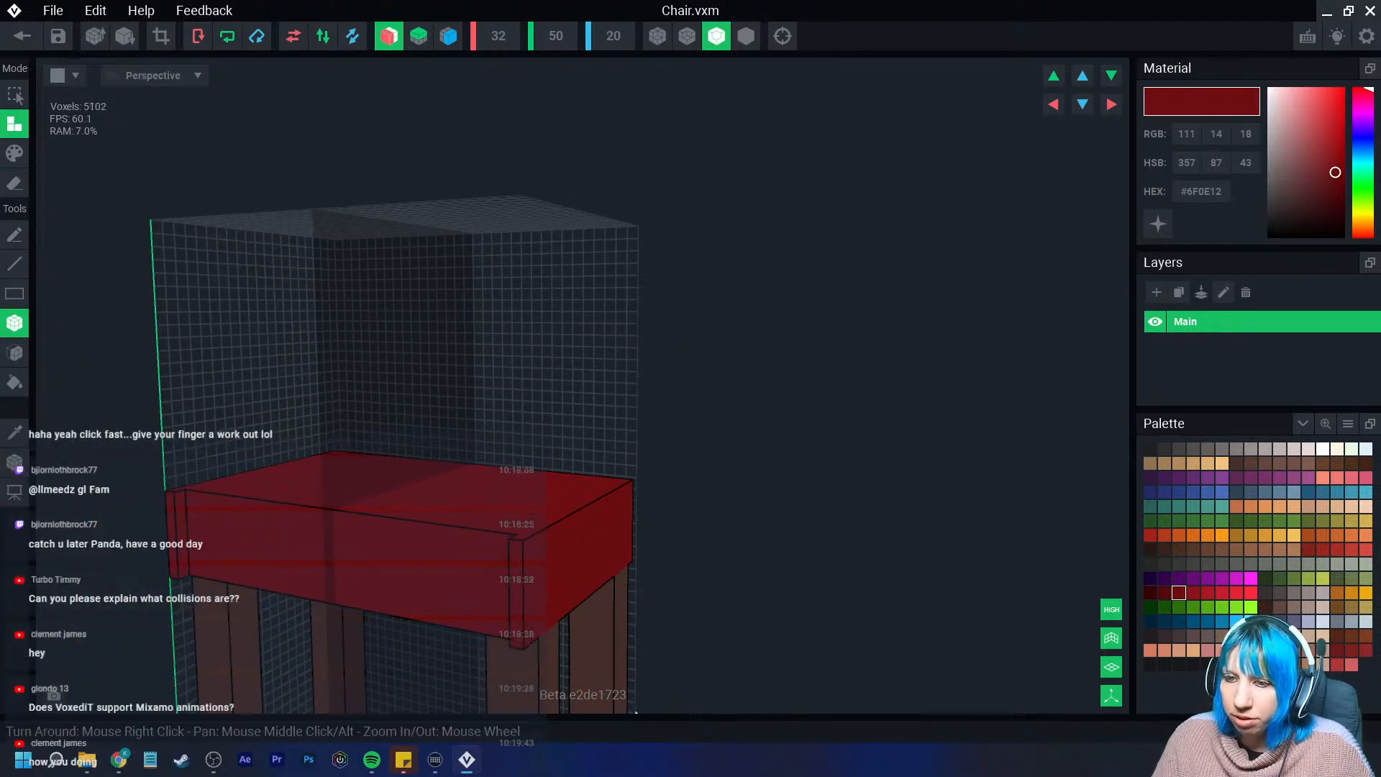
click(15, 353)
click(373, 564)
Box a strip 3 voxels deep along the seat's rear top edge and extrude it up into a backrest just below the volume's top
right_drag(371, 563, 190, 484)
scroll(221, 506, down, 2)
click(14, 323)
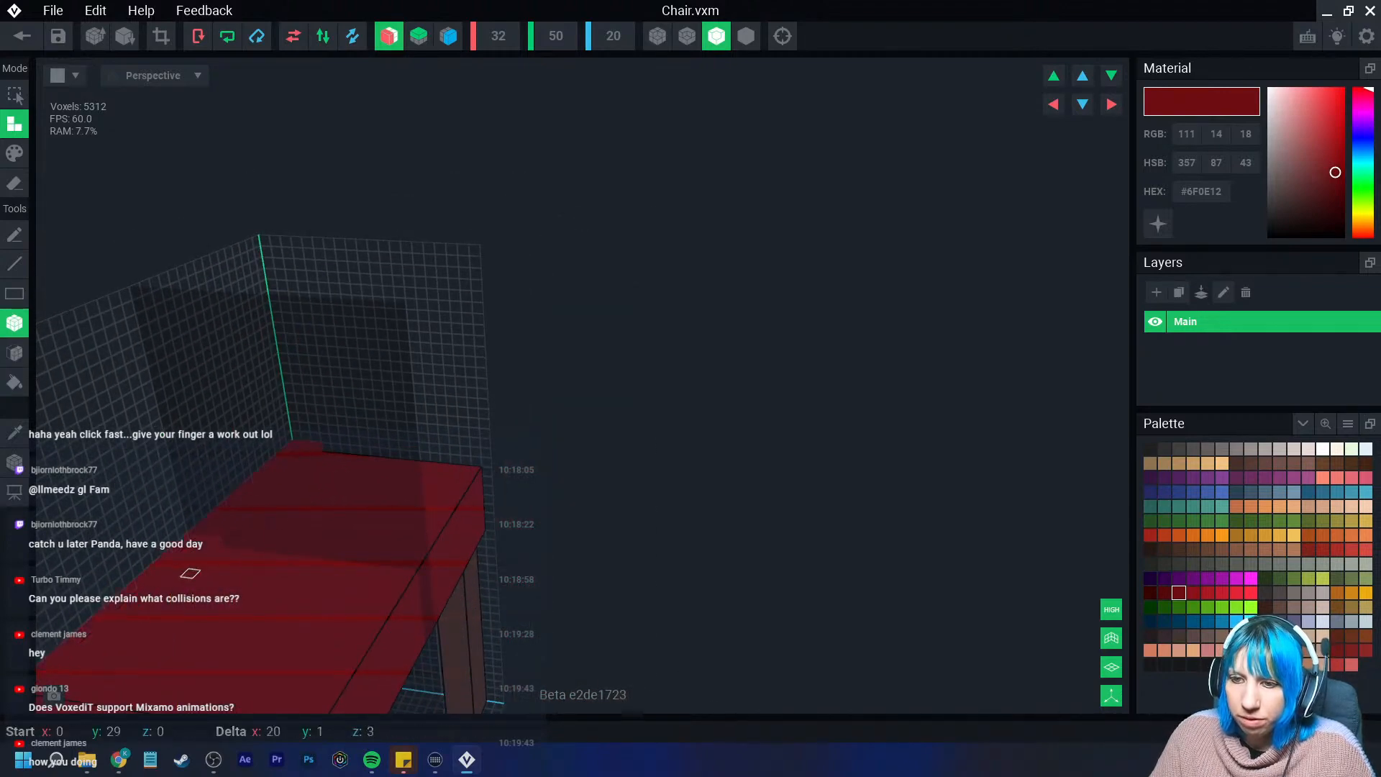
right_drag(191, 574, 189, 530)
click(15, 353)
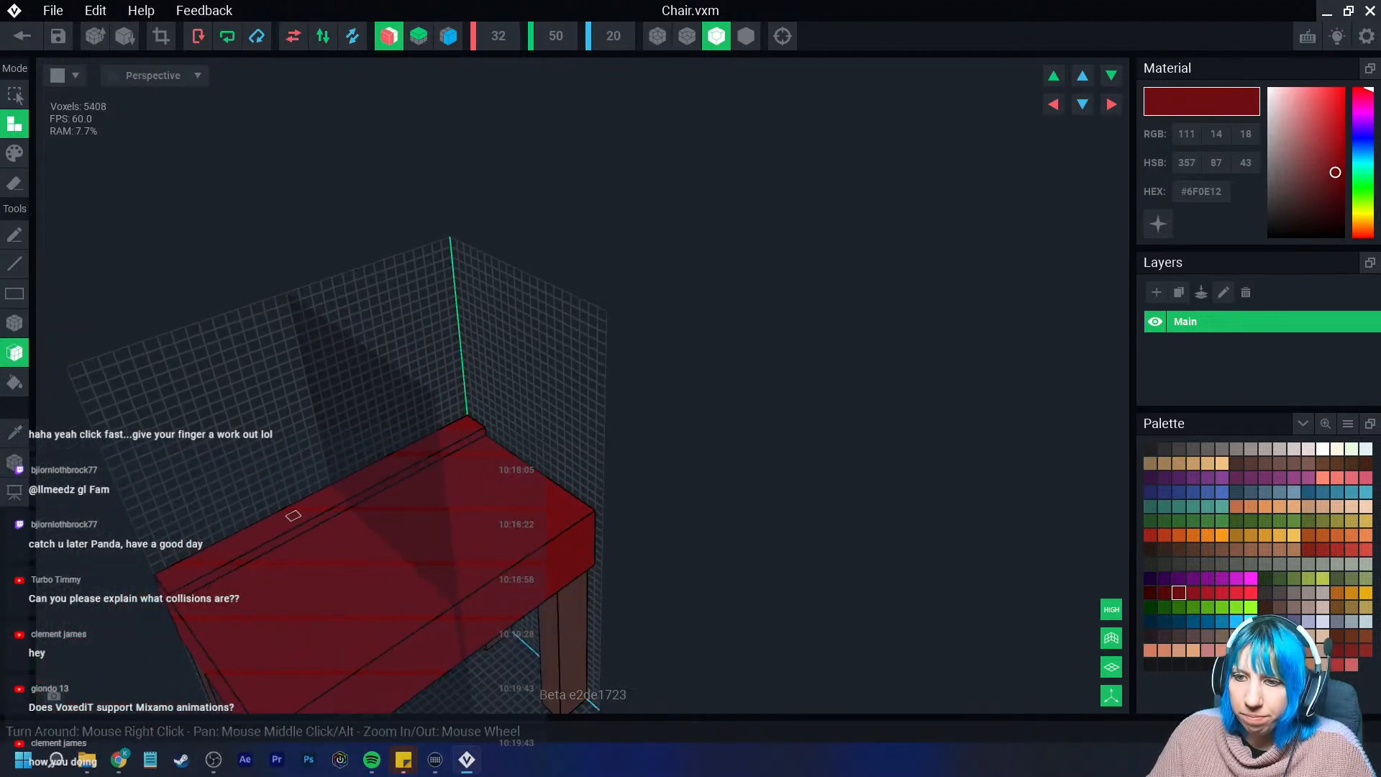
click(292, 515)
click(290, 505)
drag(288, 499, 290, 323)
Box the tall rear section of an armrest against the backrest at the seat's side, mirrored to the other side
right_drag(290, 324, 198, 490)
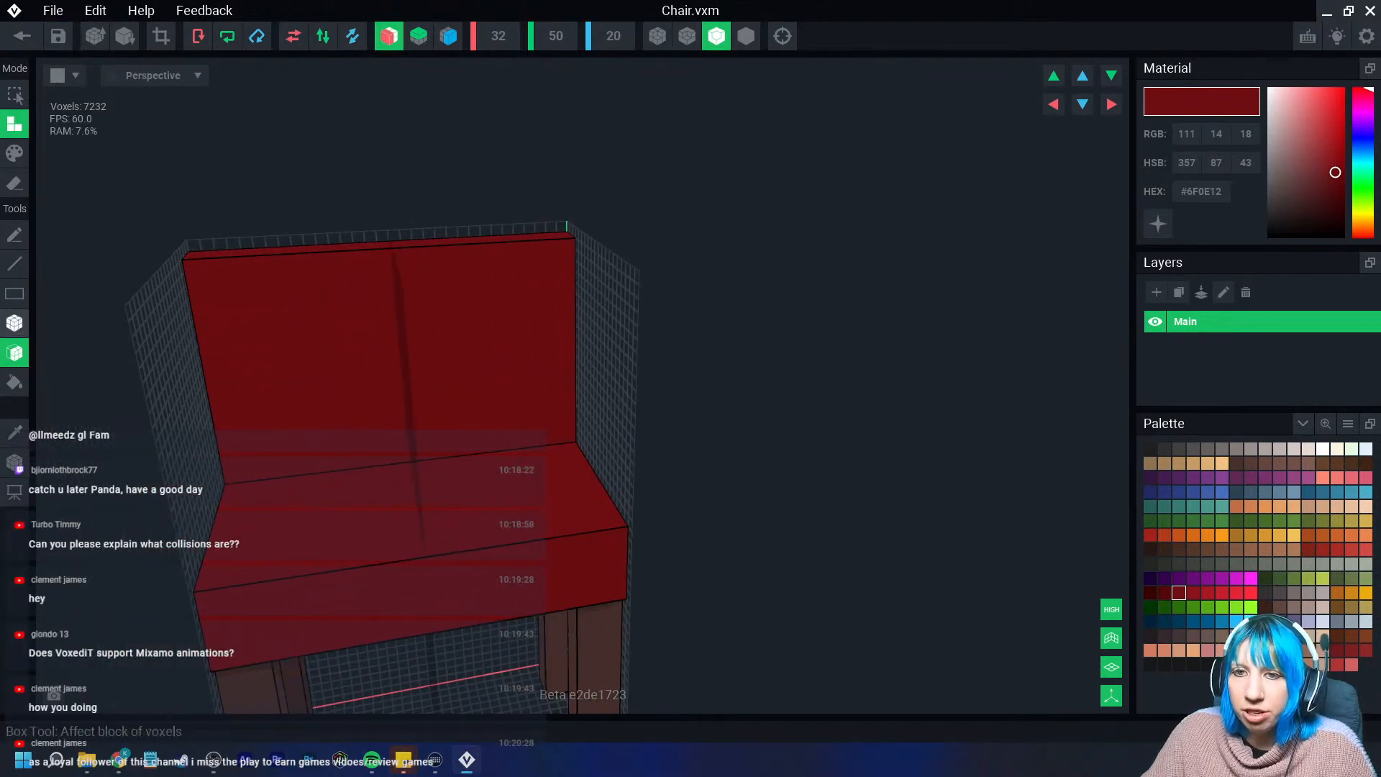
click(15, 323)
drag(214, 326, 230, 539)
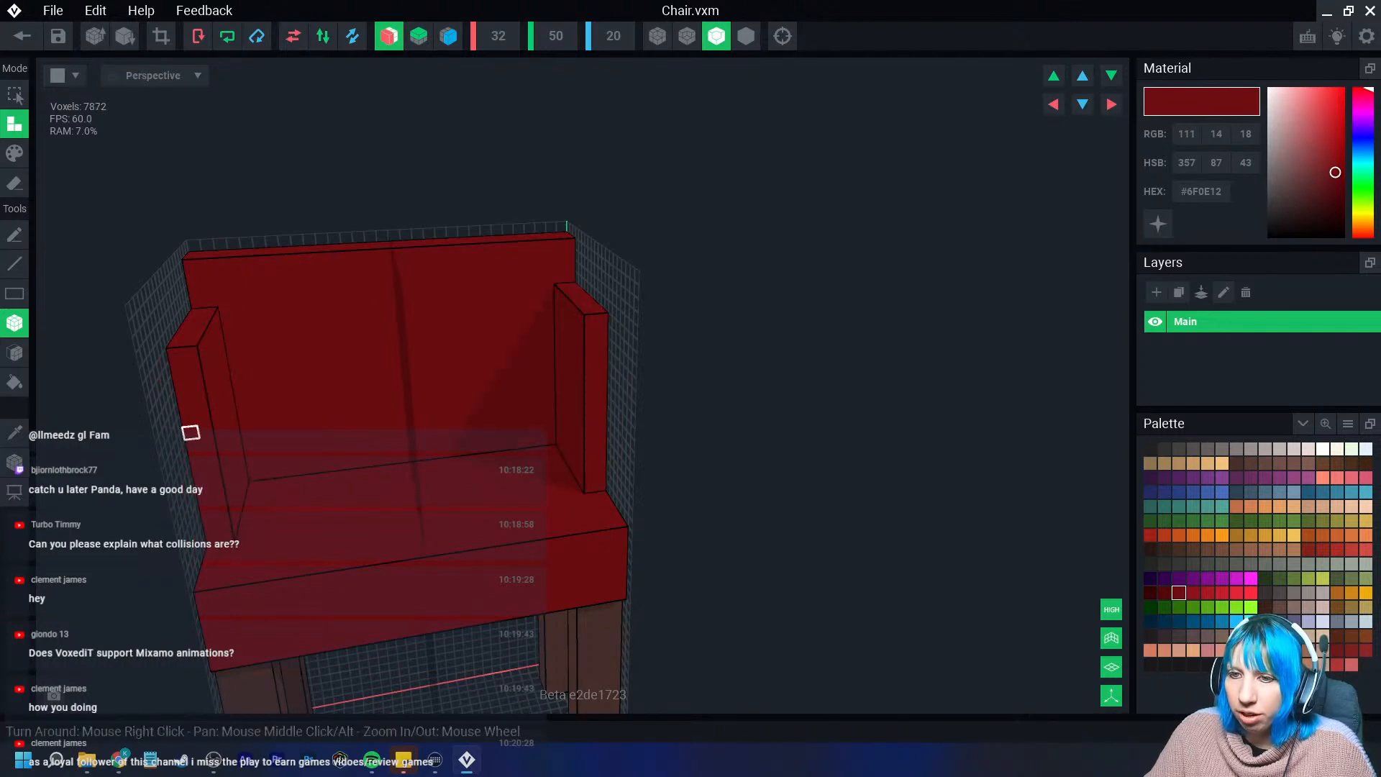
drag(192, 432, 234, 584)
right_drag(247, 586, 248, 594)
scroll(247, 592, up, 3)
key(ctrl+z)
Box the lower front section of the armrest along the seat's side edge, mirrored to the other side
scroll(229, 525, up, 1)
drag(204, 414, 257, 564)
mouse_move(256, 564)
right_down()
mouse_move(299, 555)
mouse_move(318, 580)
mouse_move(273, 568)
right_up()
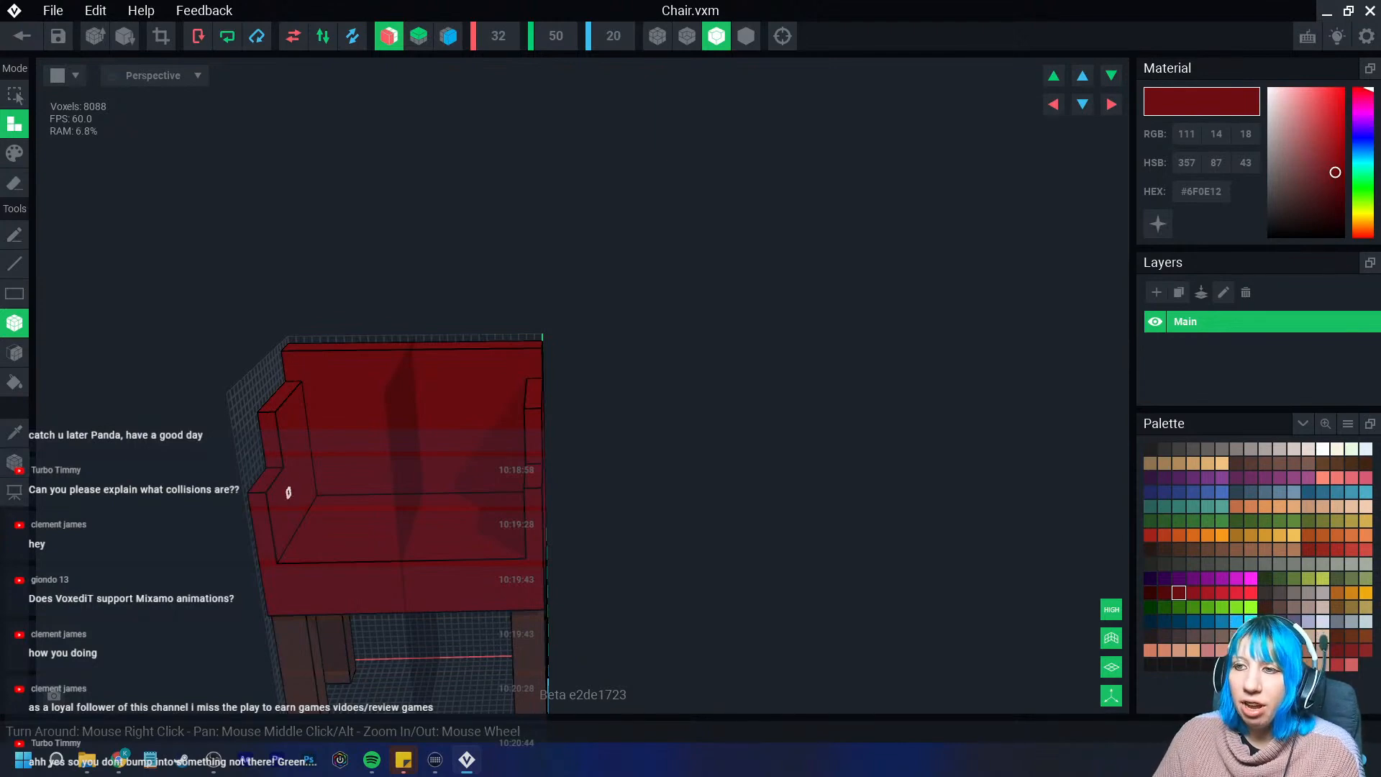
Raise the top face of the backrest by one voxel layer with the Face tool
right_drag(287, 487, 397, 479)
right_drag(210, 419, 348, 445)
click(15, 353)
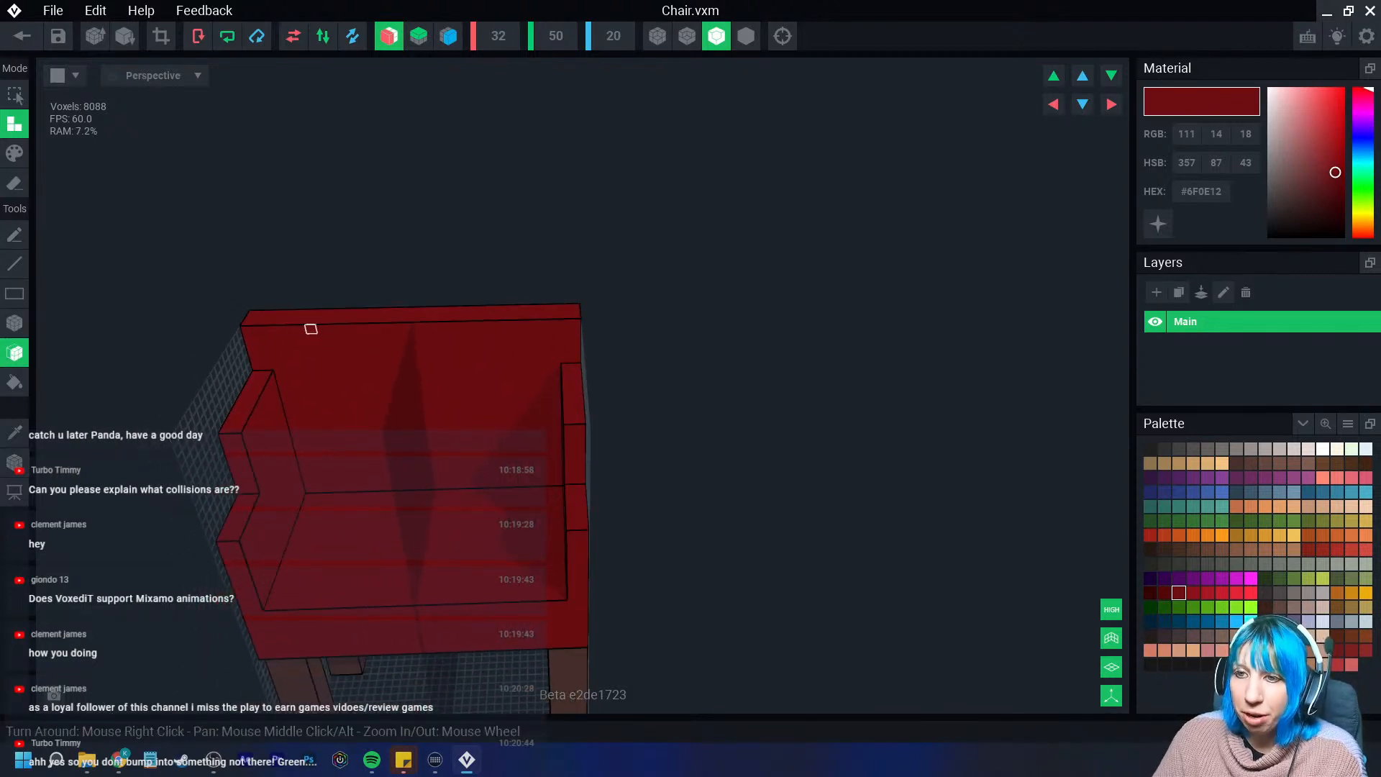
right_drag(308, 324, 382, 459)
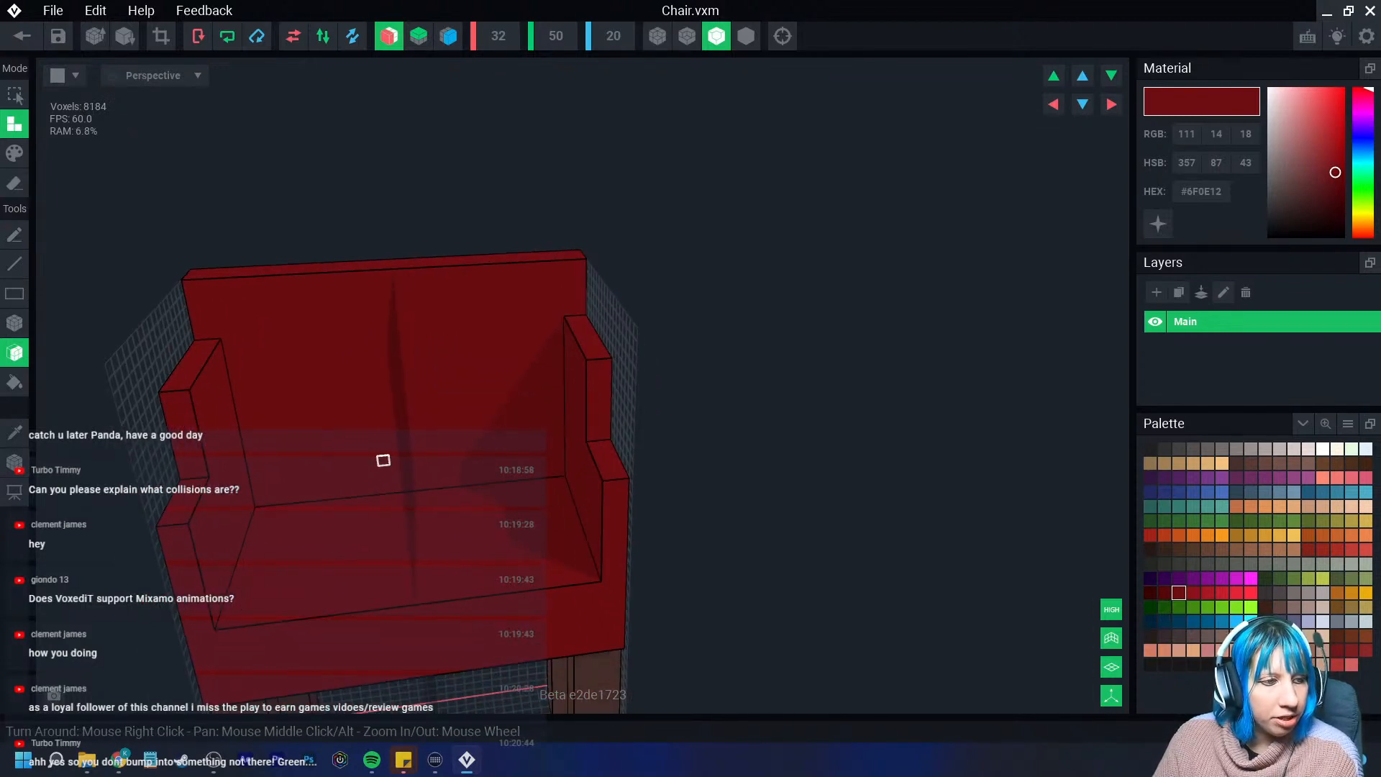
right_drag(395, 530, 423, 452)
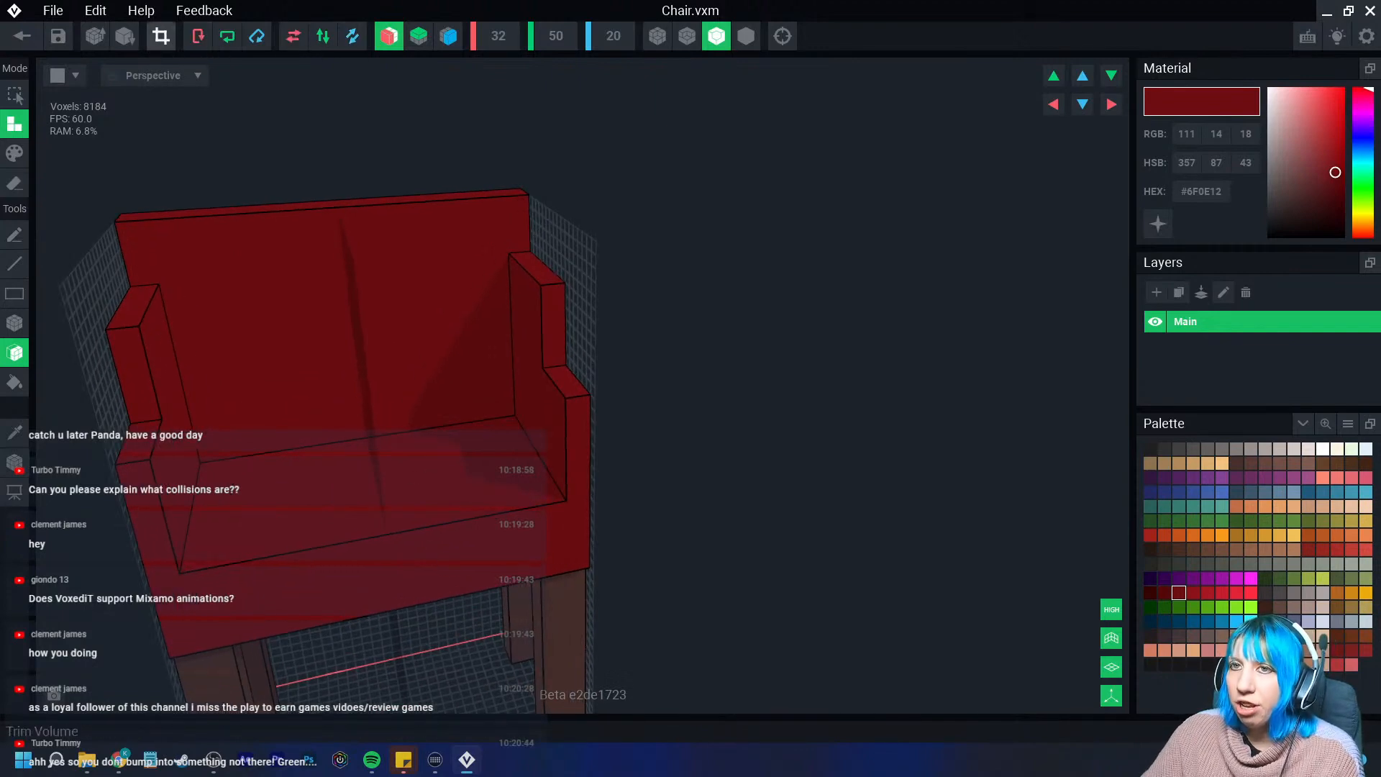
Turn off mirrored drawing for the X axis and trim the volume to fit the chair
click(389, 36)
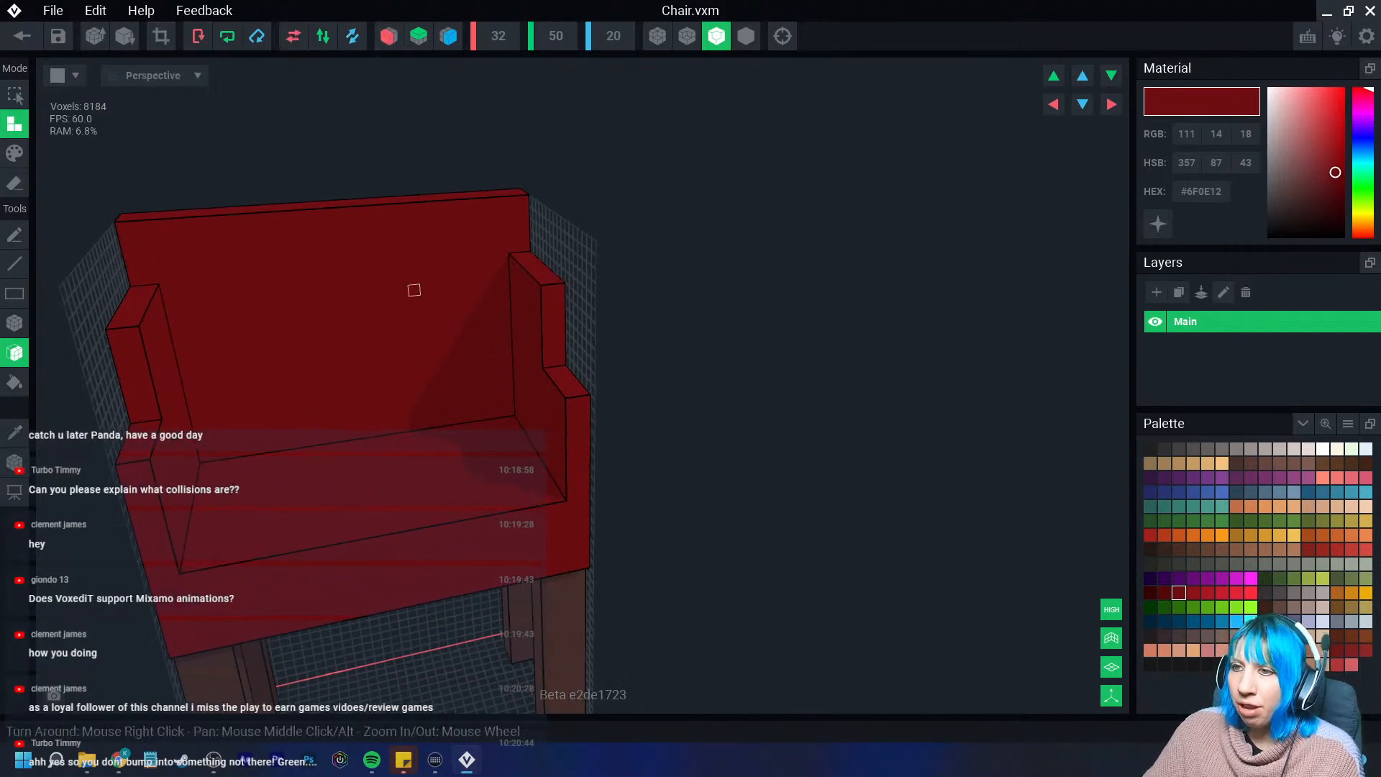
right_drag(364, 321, 306, 410)
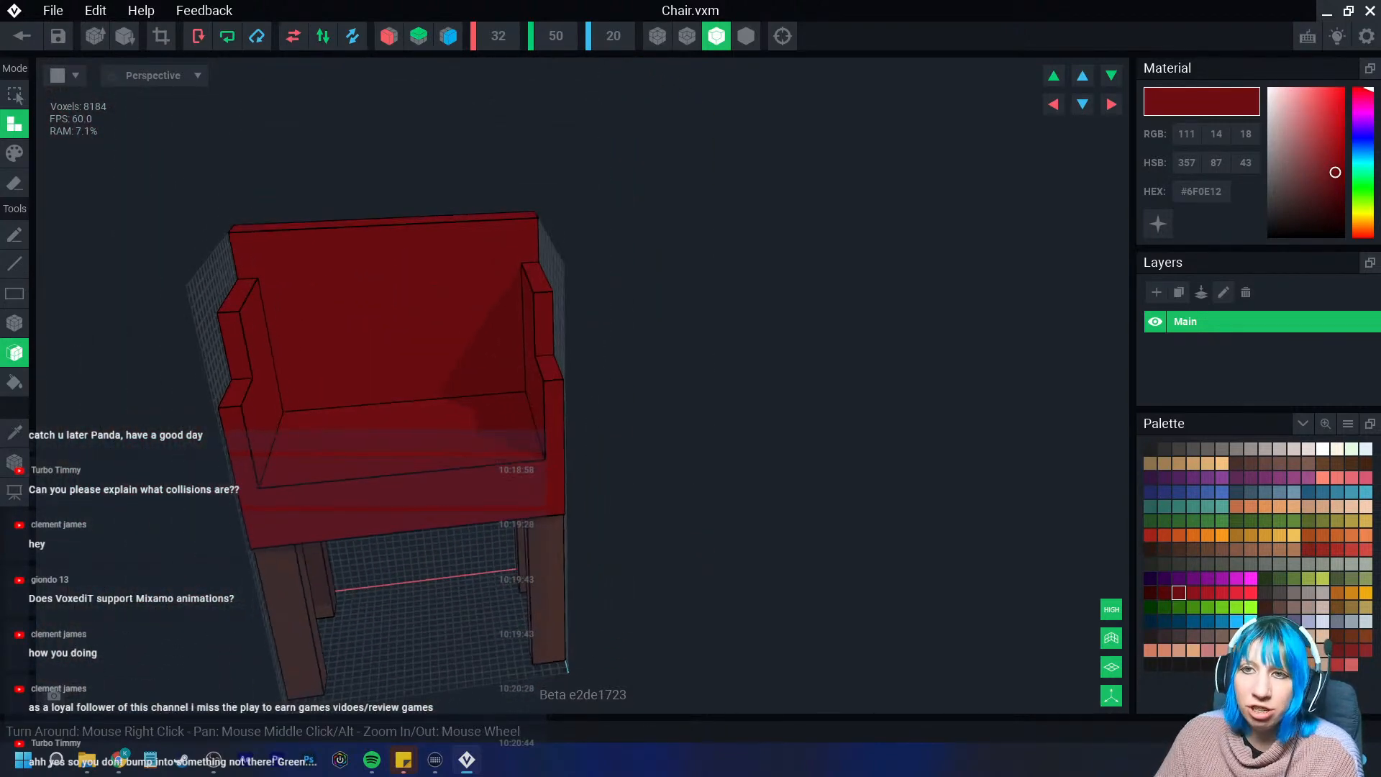
click(161, 35)
right_drag(339, 262, 339, 270)
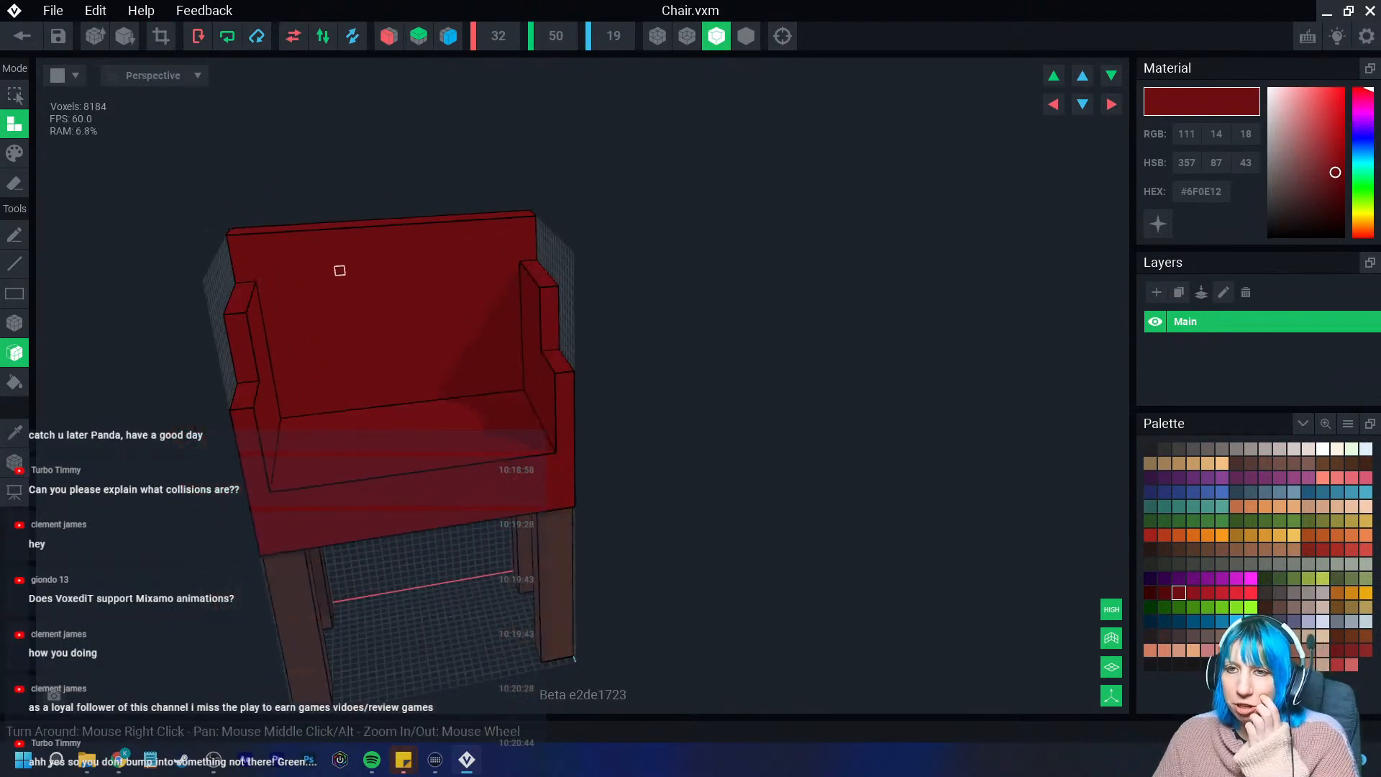
right_drag(430, 272, 337, 280)
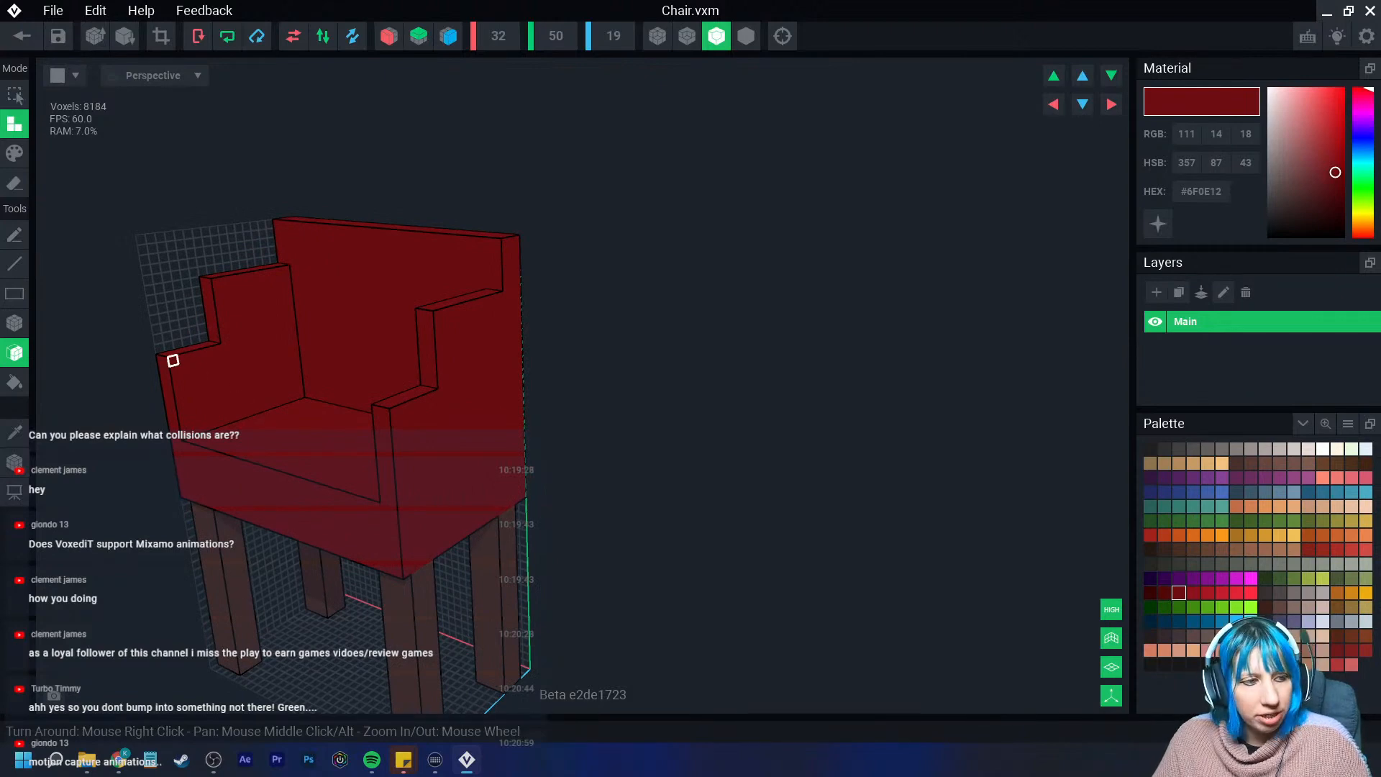
right_drag(216, 293, 180, 295)
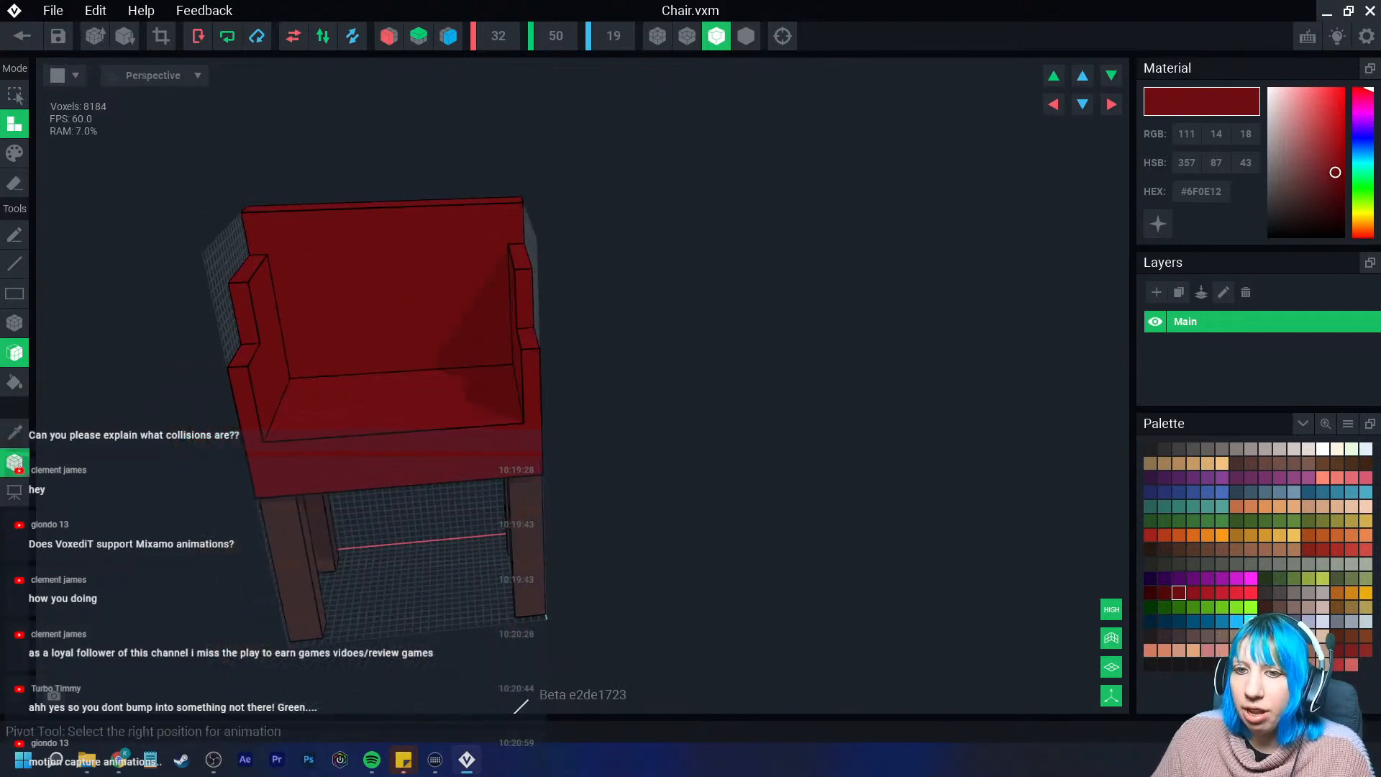
Set the chair model's pivot to the floor and check its placement with the Pivot tool
click(14, 463)
mouse_move(288, 274)
right_down()
mouse_move(235, 256)
mouse_move(302, 266)
right_up()
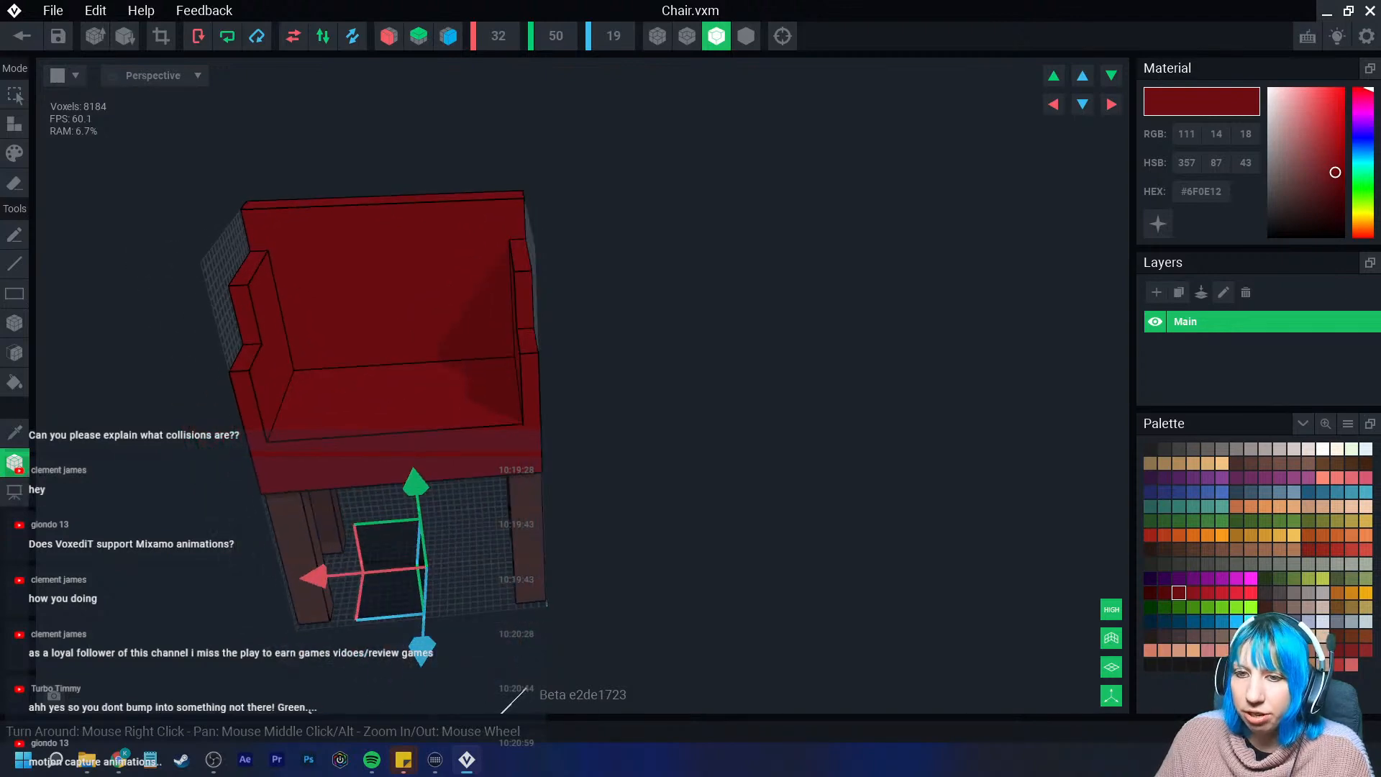
right_click(14, 463)
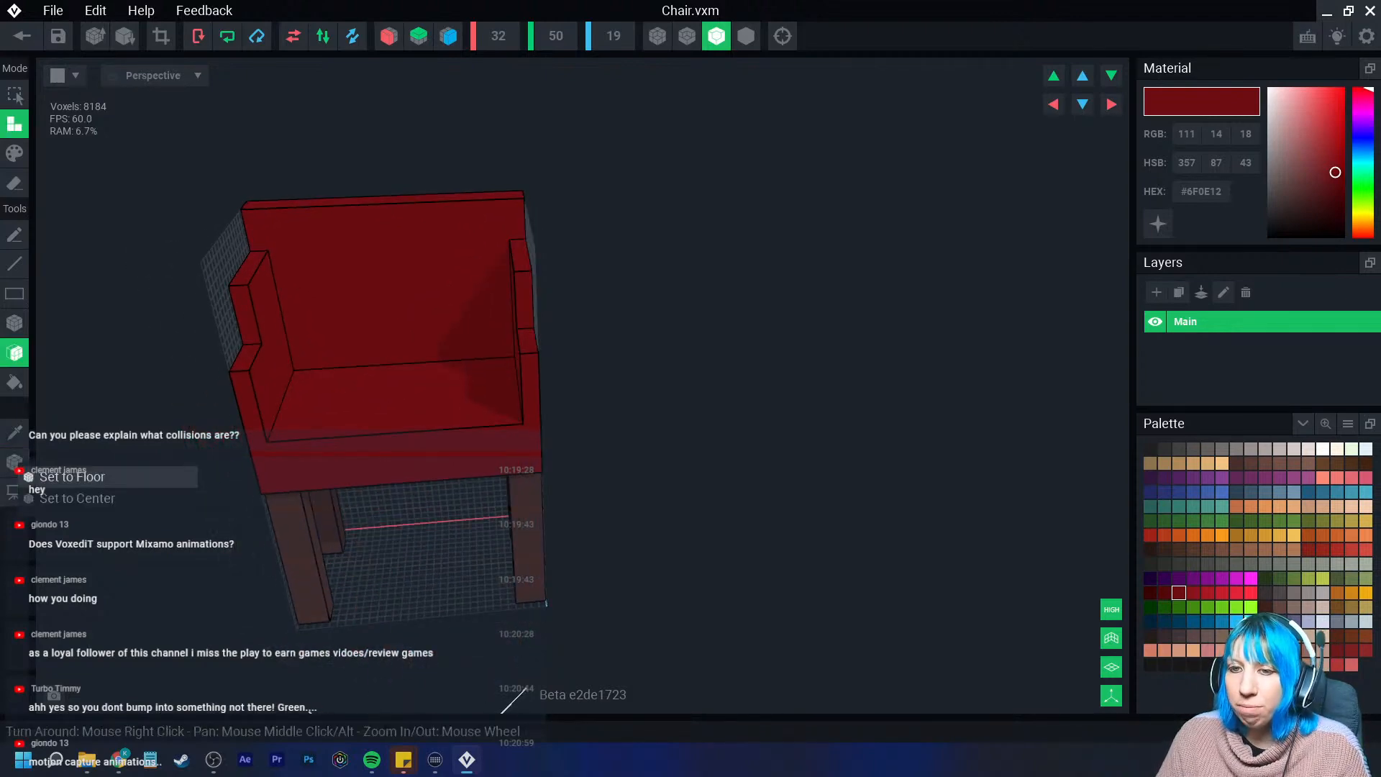
click(64, 477)
click(14, 463)
right_drag(489, 558, 407, 548)
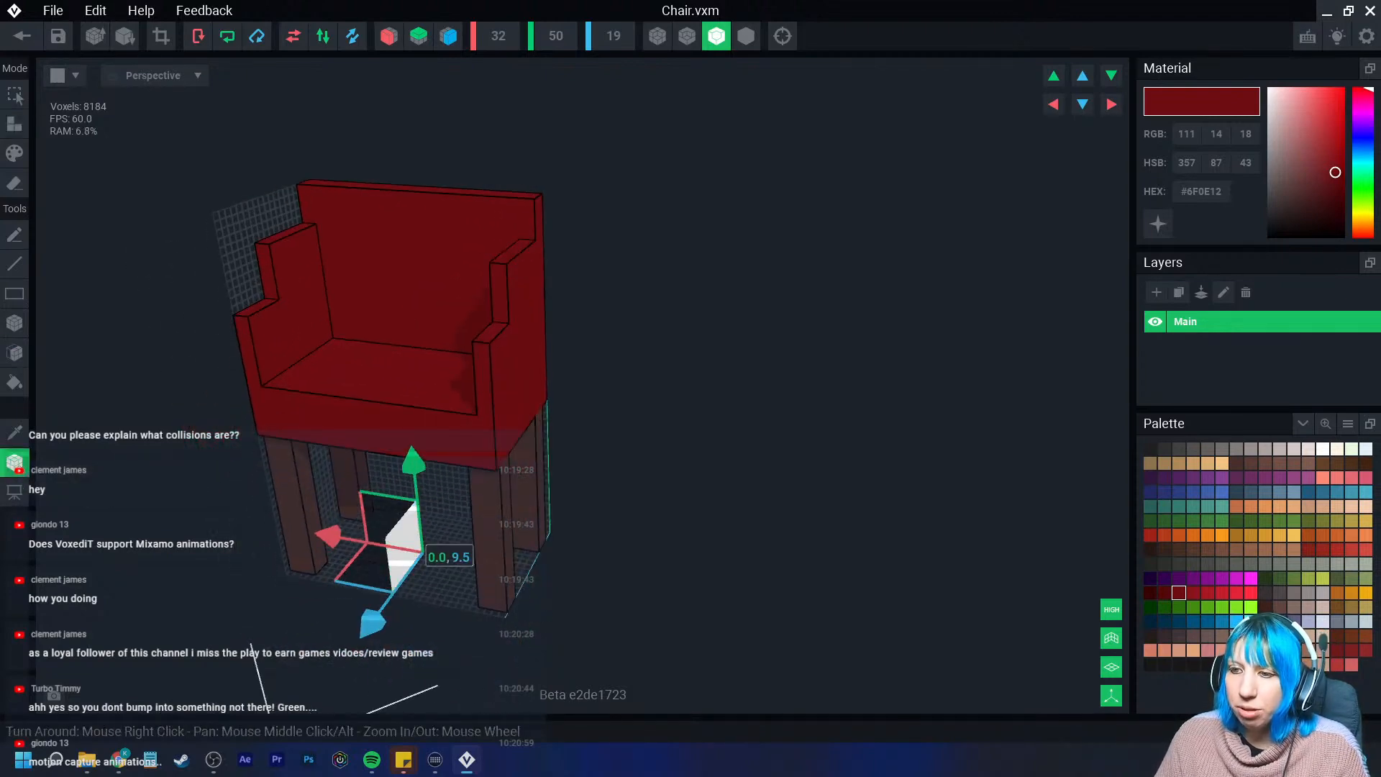
Return to the chair rig and create a child node named Chair under the Control node
click(22, 36)
click(539, 277)
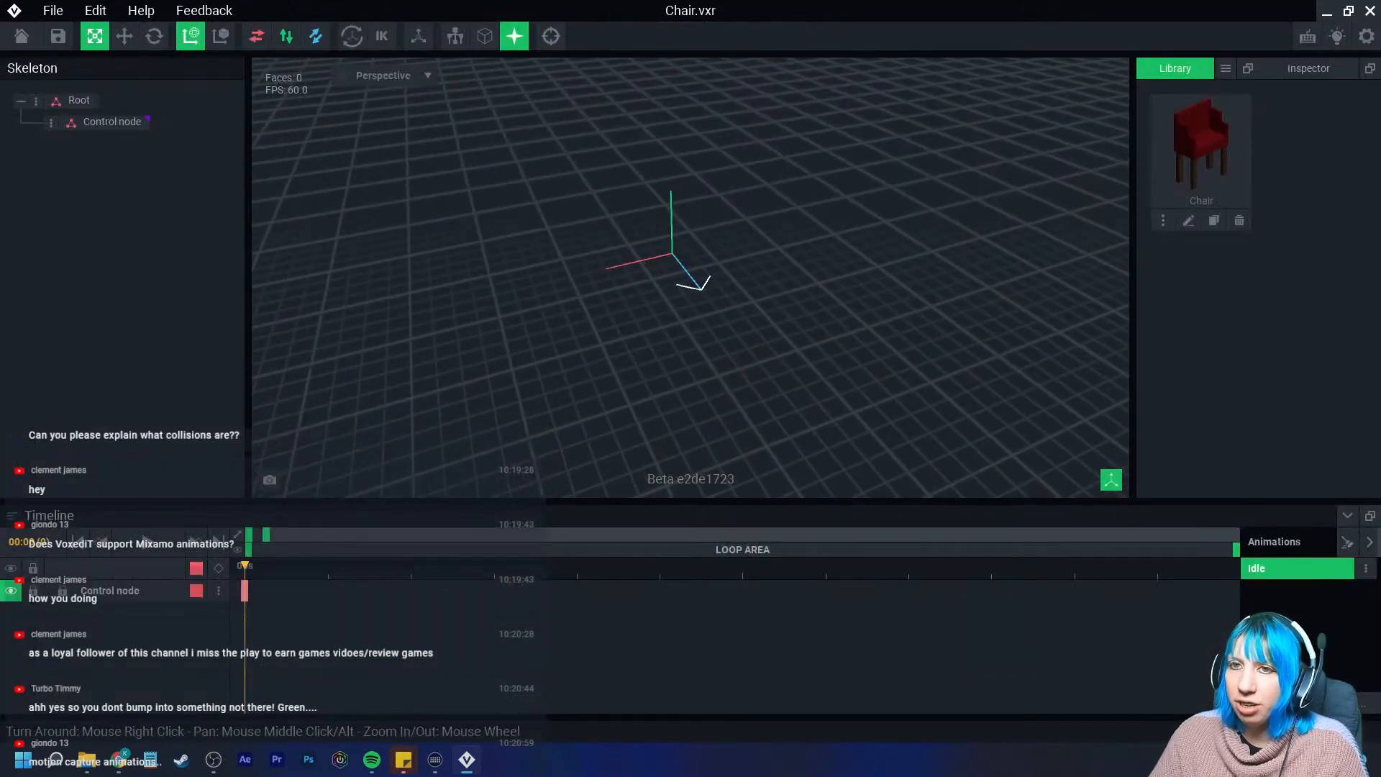
click(50, 122)
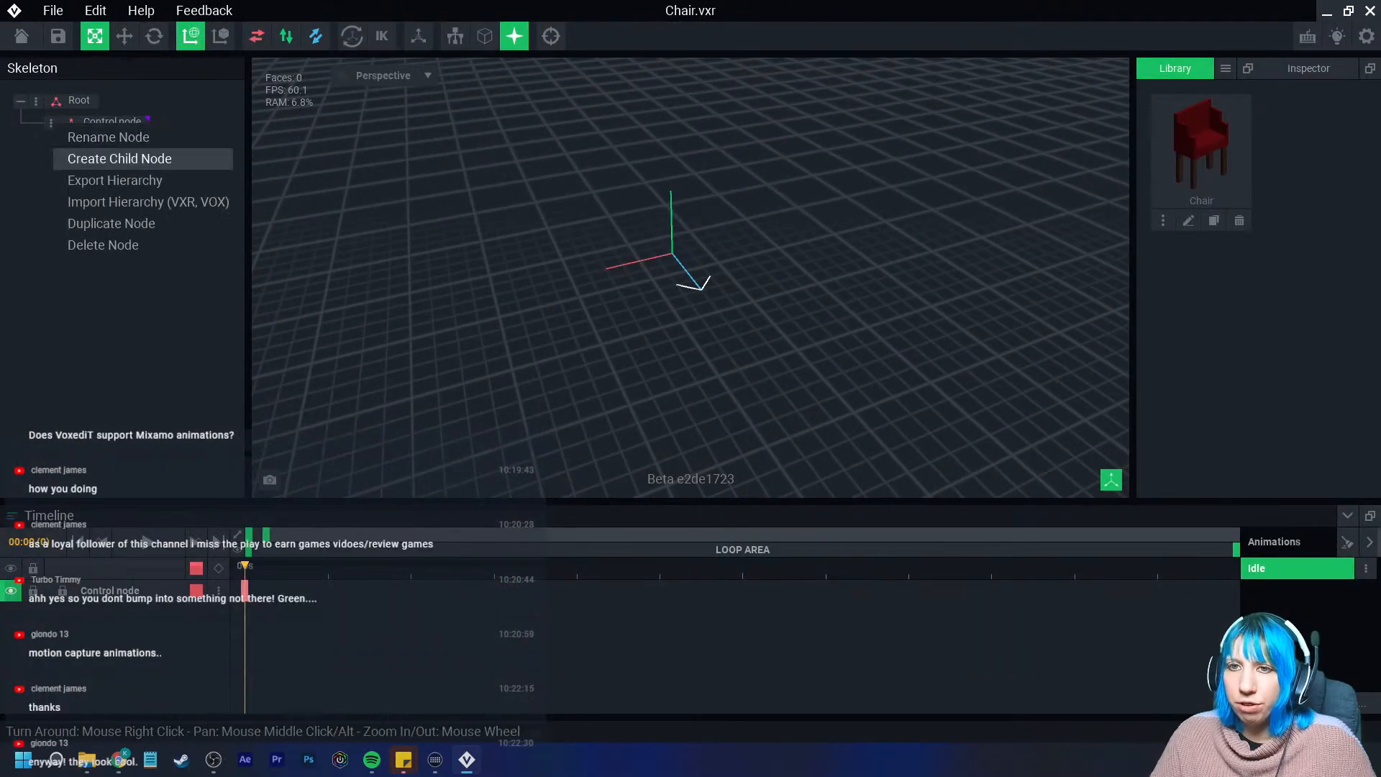
click(86, 158)
text(chair)
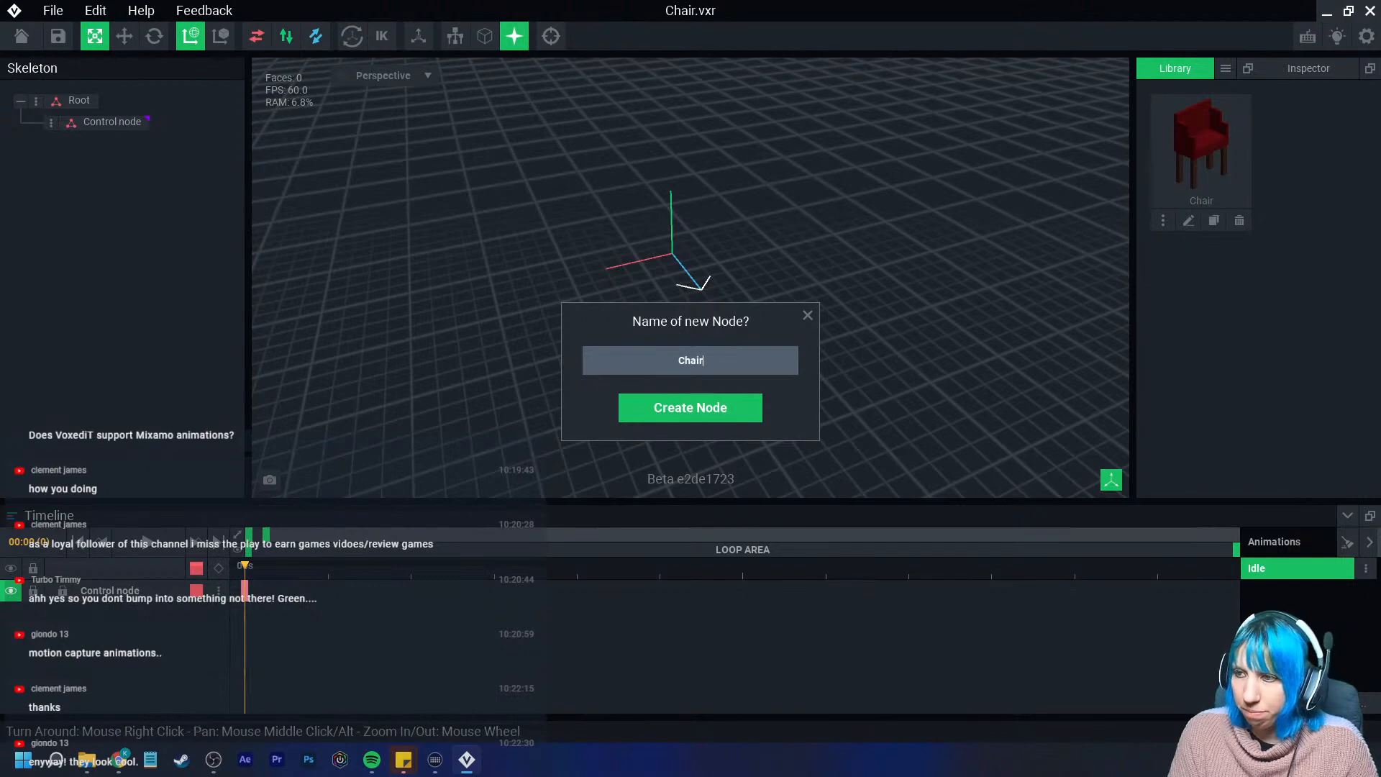
key(Return)
Attach the Chair model to the Chair node and inspect it in the rig from several sides
drag(1202, 151, 108, 144)
right_drag(590, 229, 666, 225)
scroll(691, 279, up, 3)
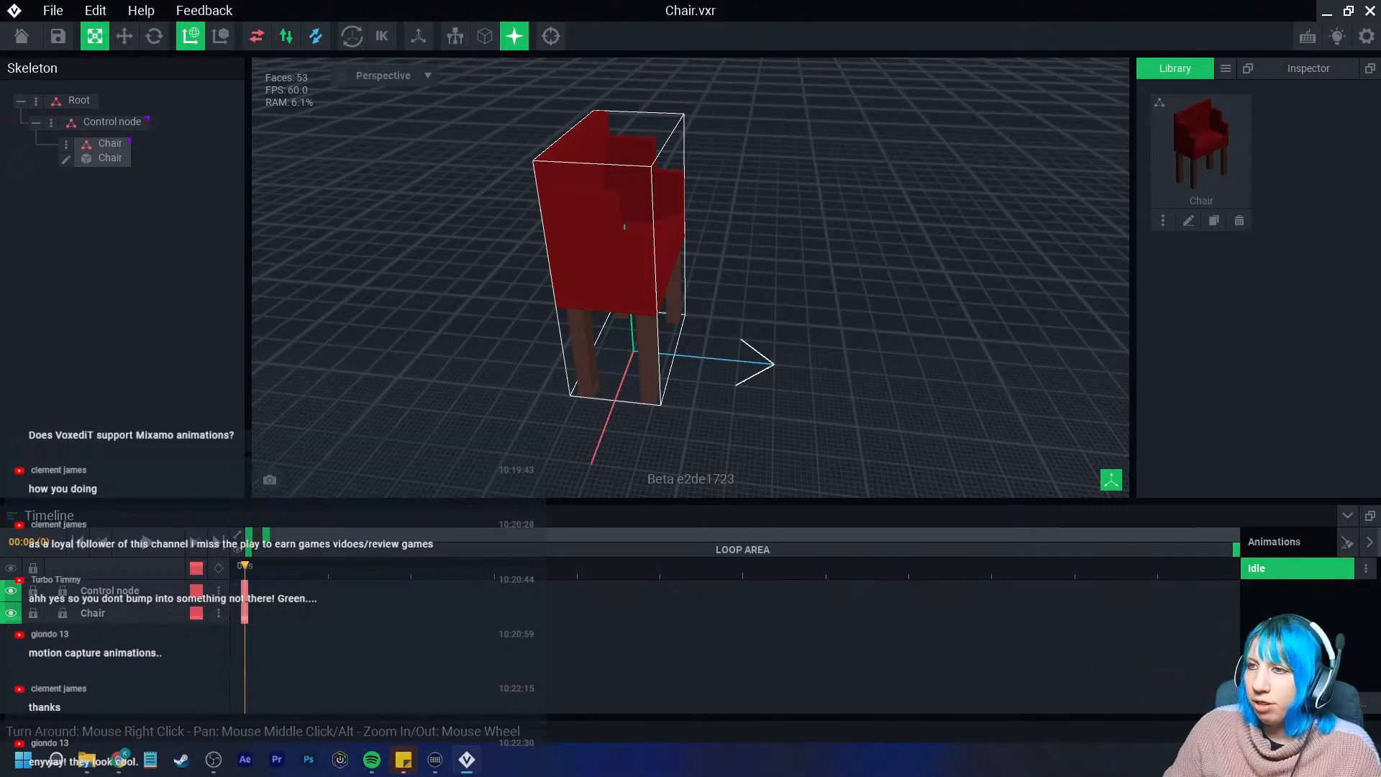
right_drag(590, 223, 640, 222)
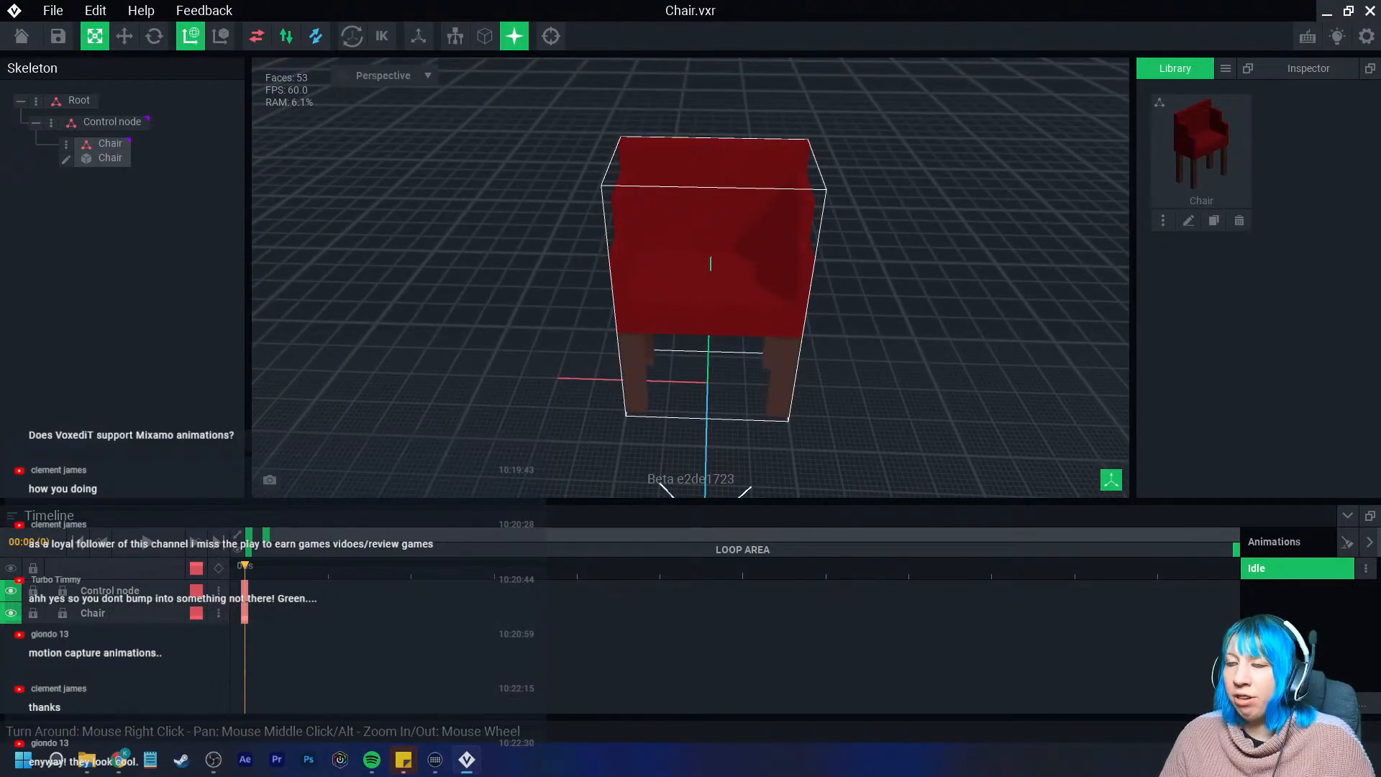
mouse_move(669, 185)
right_down()
mouse_move(720, 185)
mouse_move(726, 165)
mouse_move(658, 167)
right_up()
click(741, 167)
click(741, 167)
right_drag(596, 136, 595, 136)
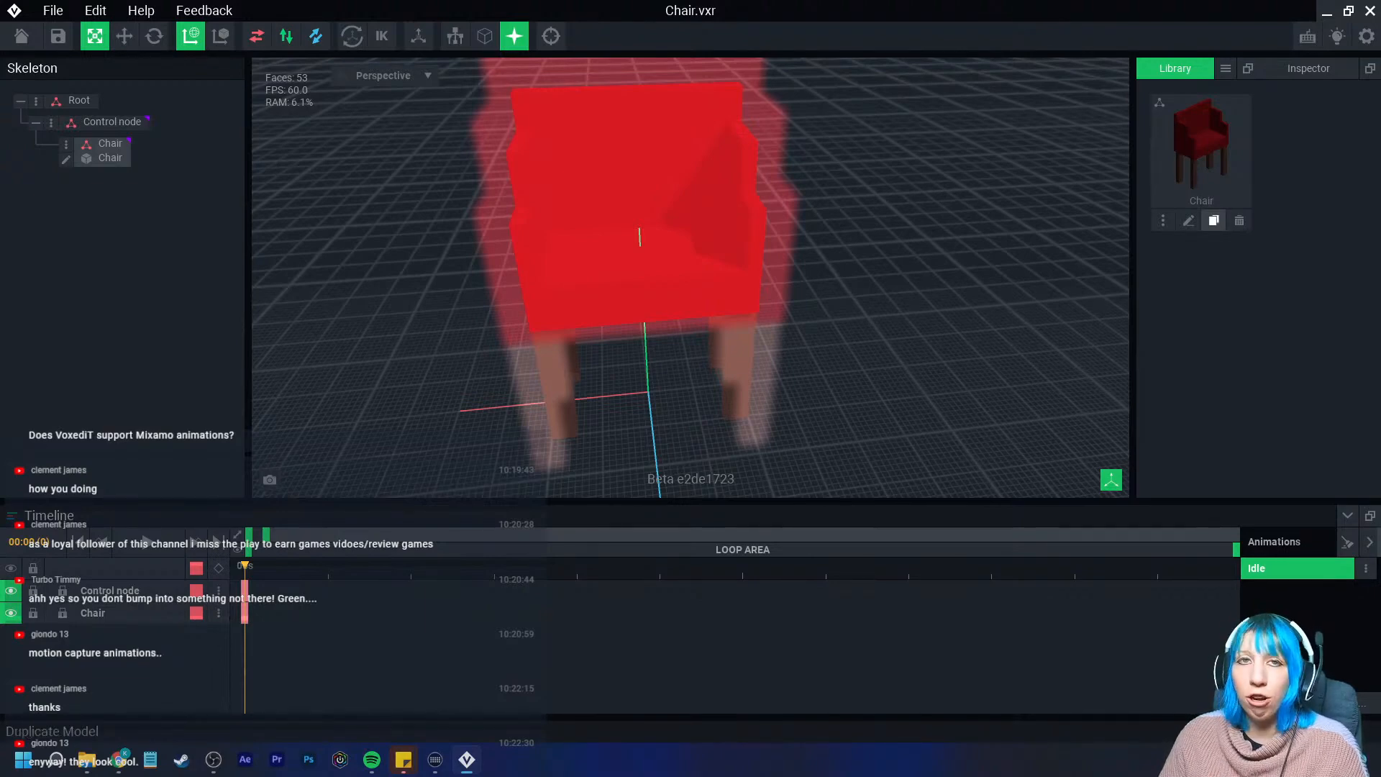
Duplicate the Chair model in the library under the name Back
click(1214, 221)
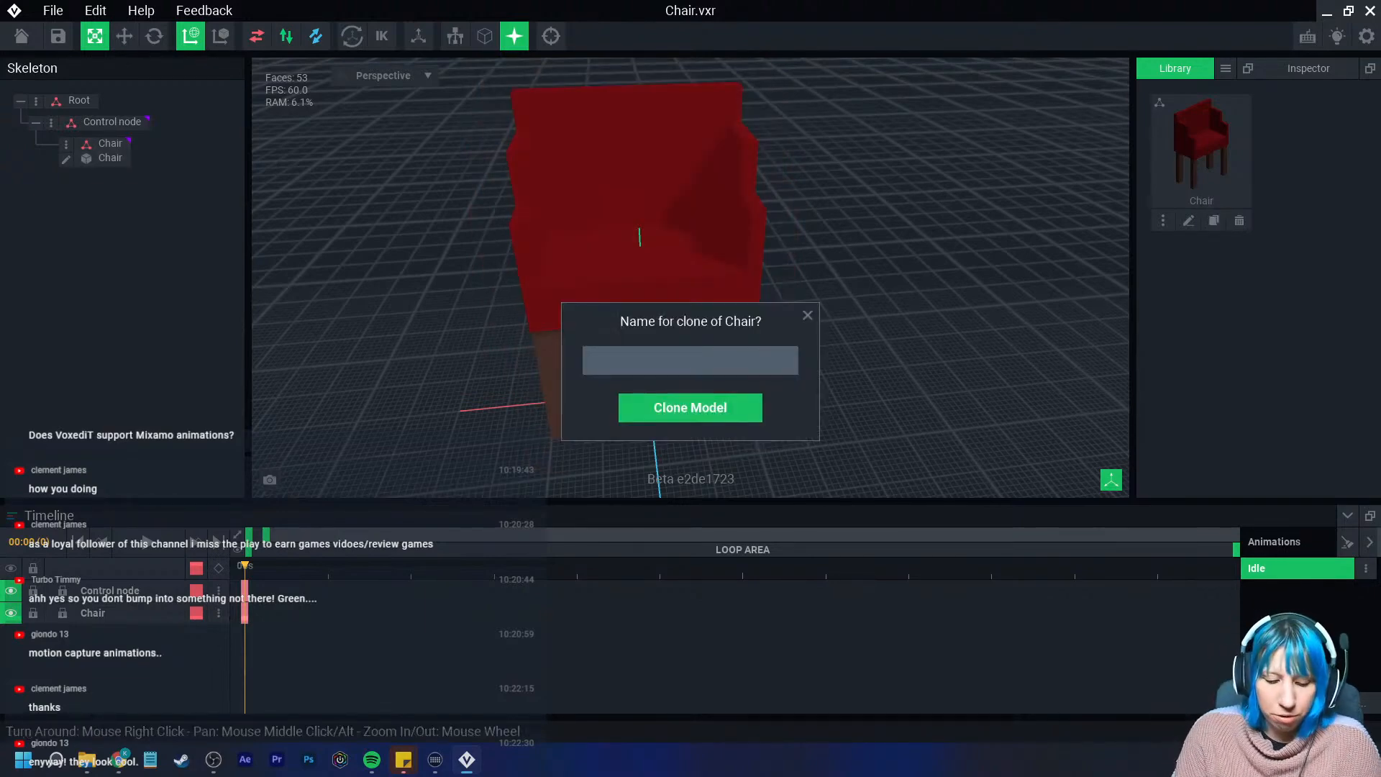
text(Bakc)
key(BackSpace)
key(BackSpace)
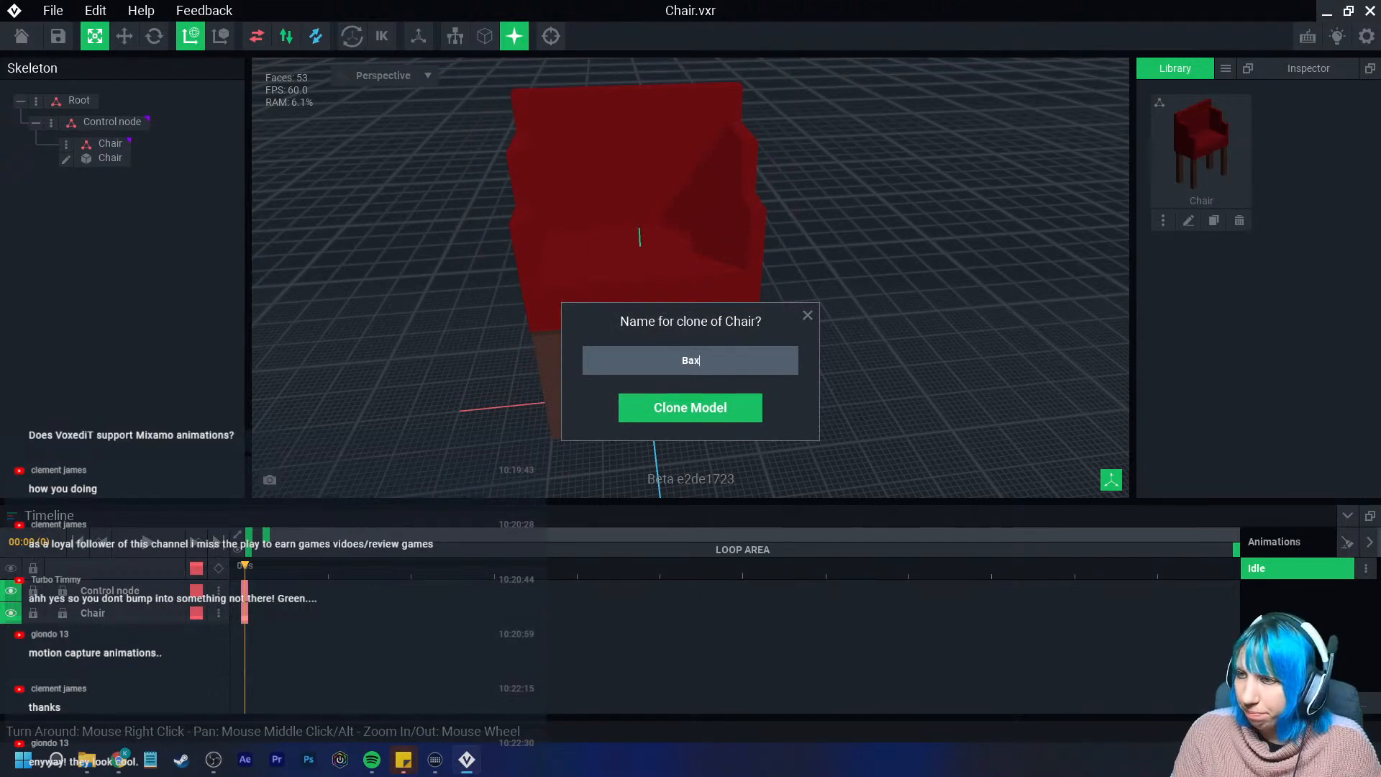
text(ck)
key(Return)
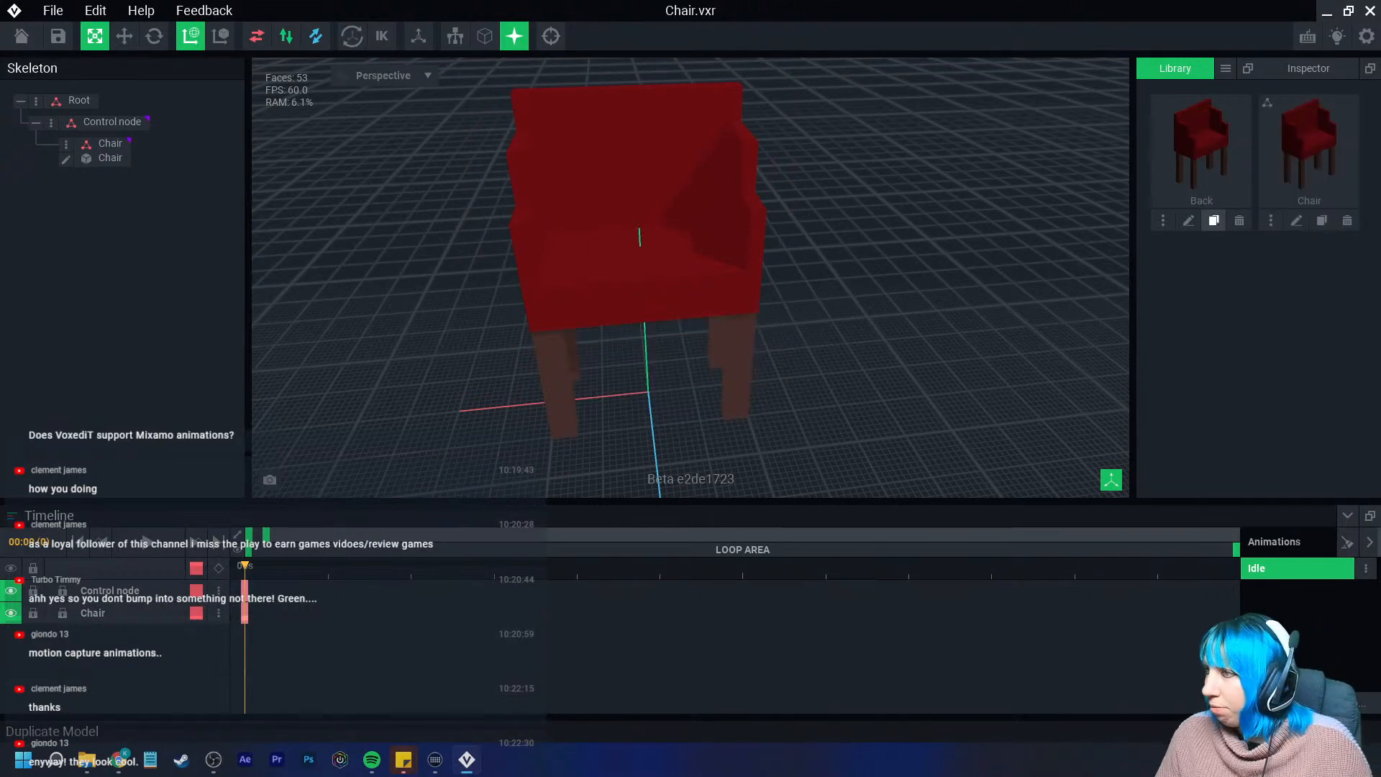
Make two more copies from the Back model in the library, named Side 1 and Side2
click(1214, 221)
text(Side 1)
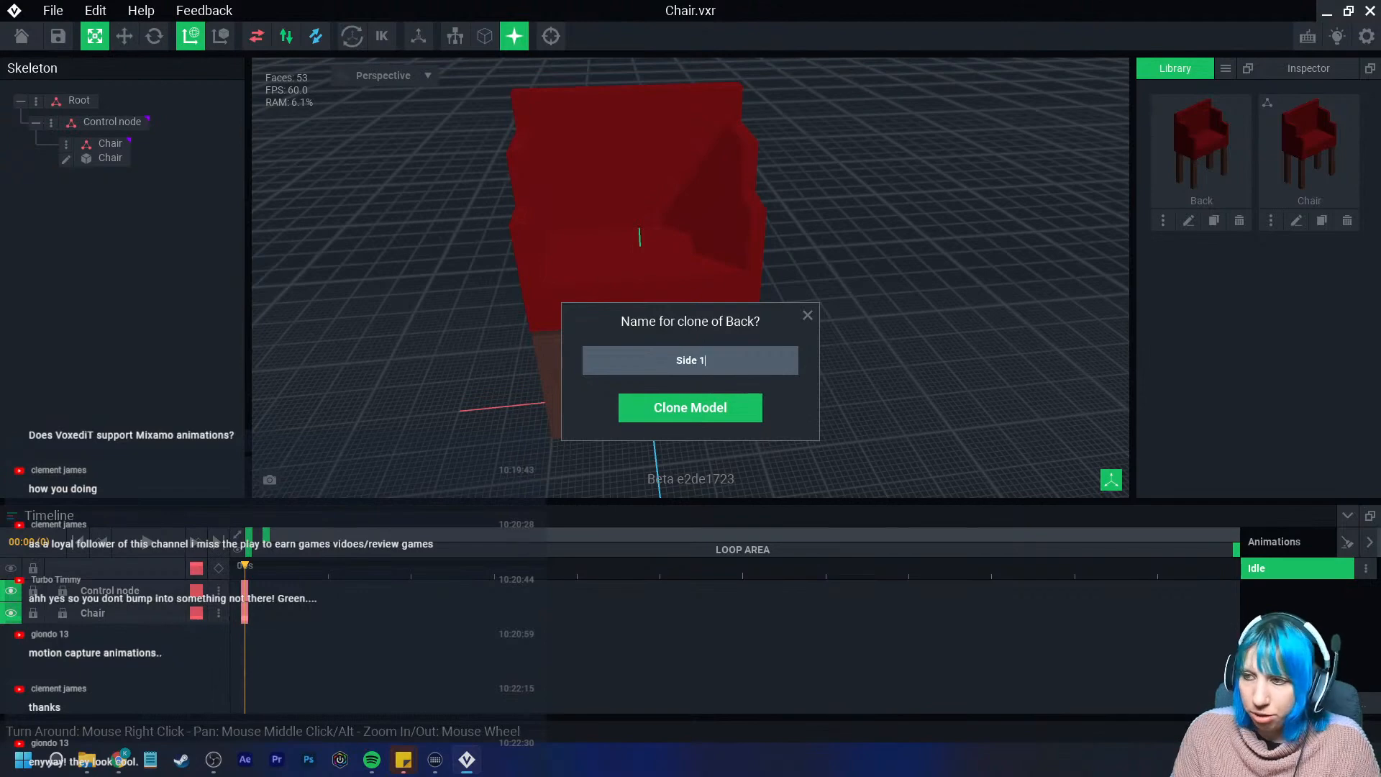
key(Return)
click(1214, 221)
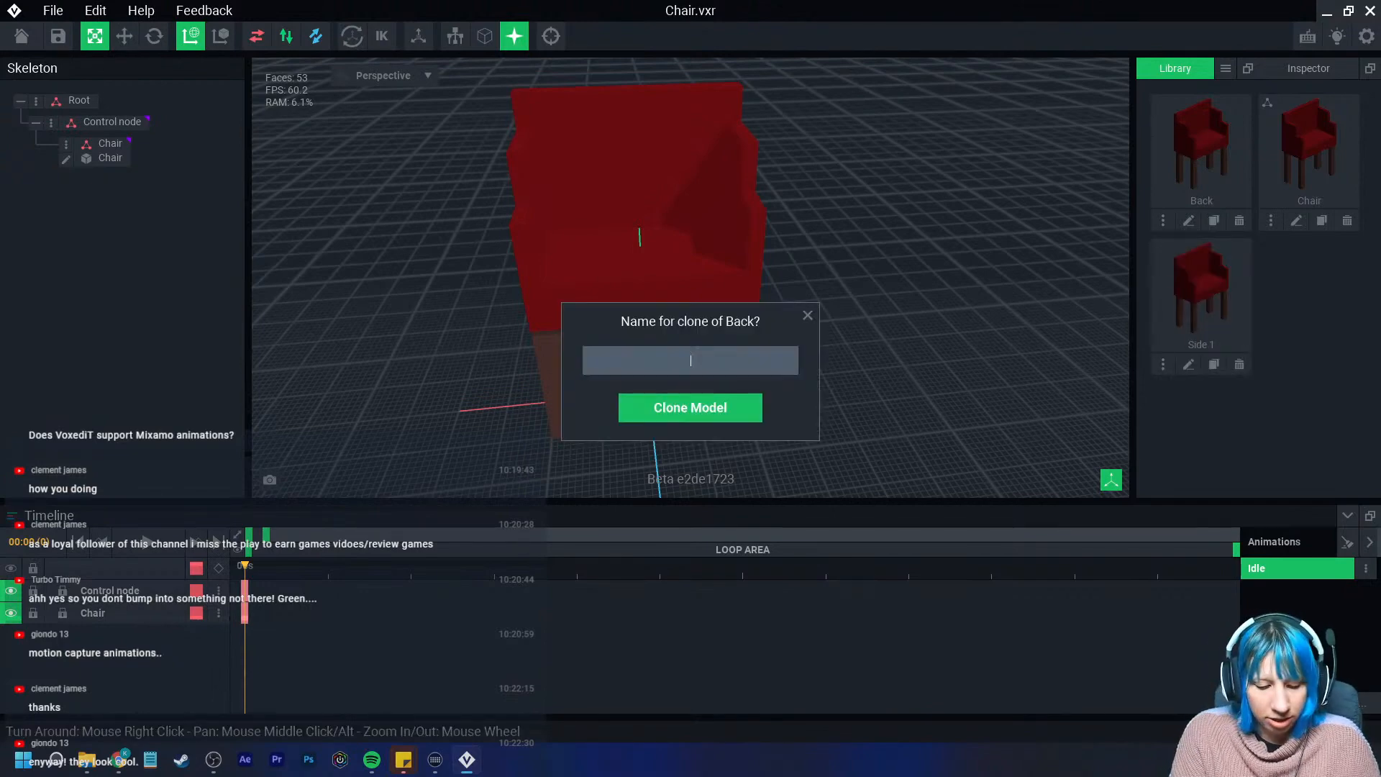
text(Side2)
key(Return)
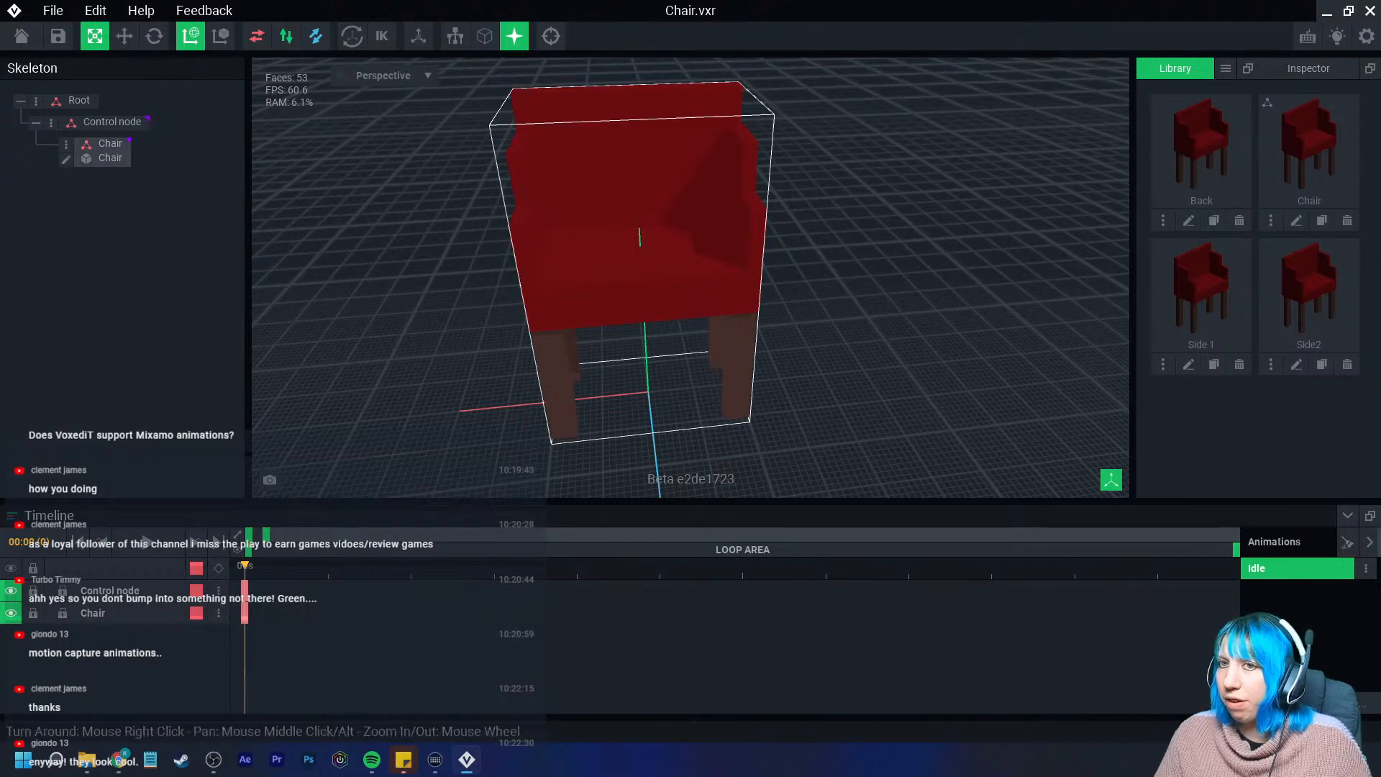
Create a child node named Back under the Chair node
click(66, 144)
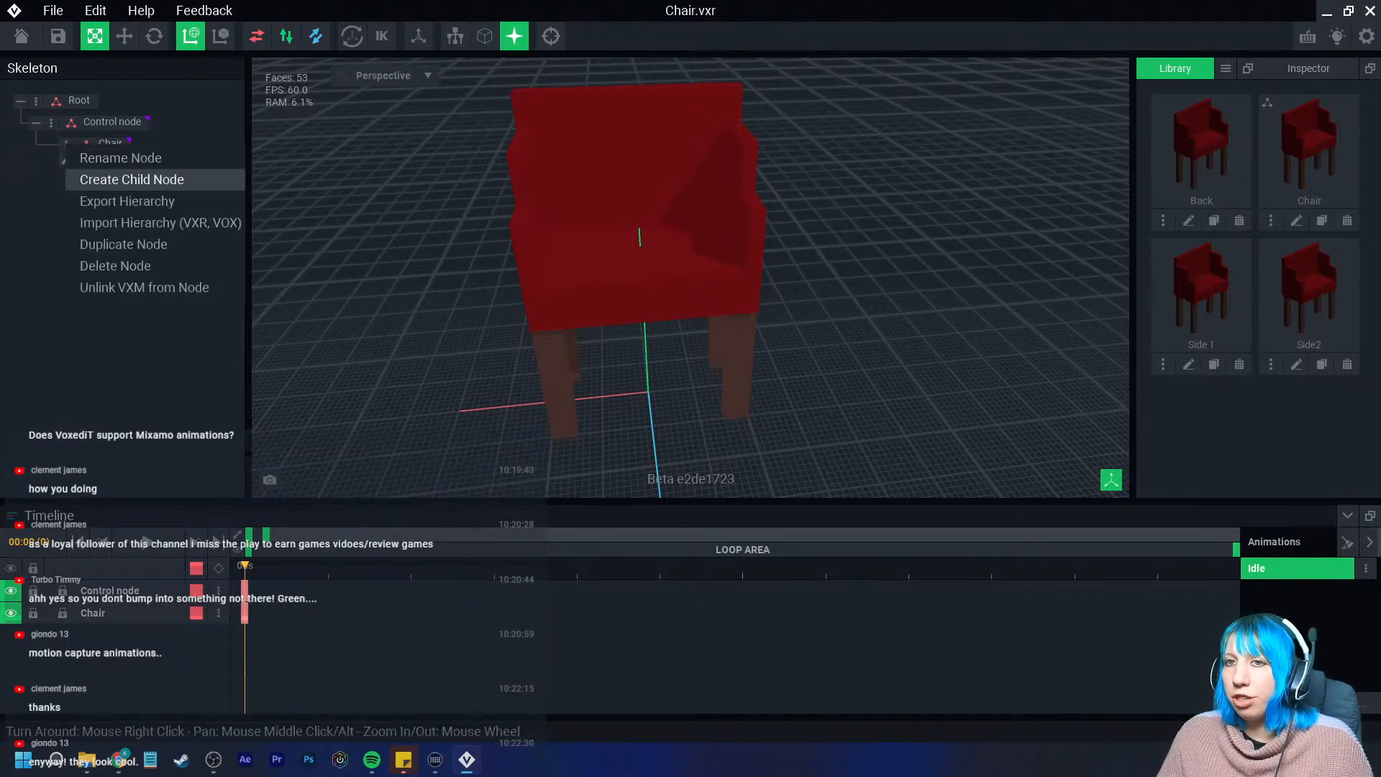
click(131, 179)
text(B)
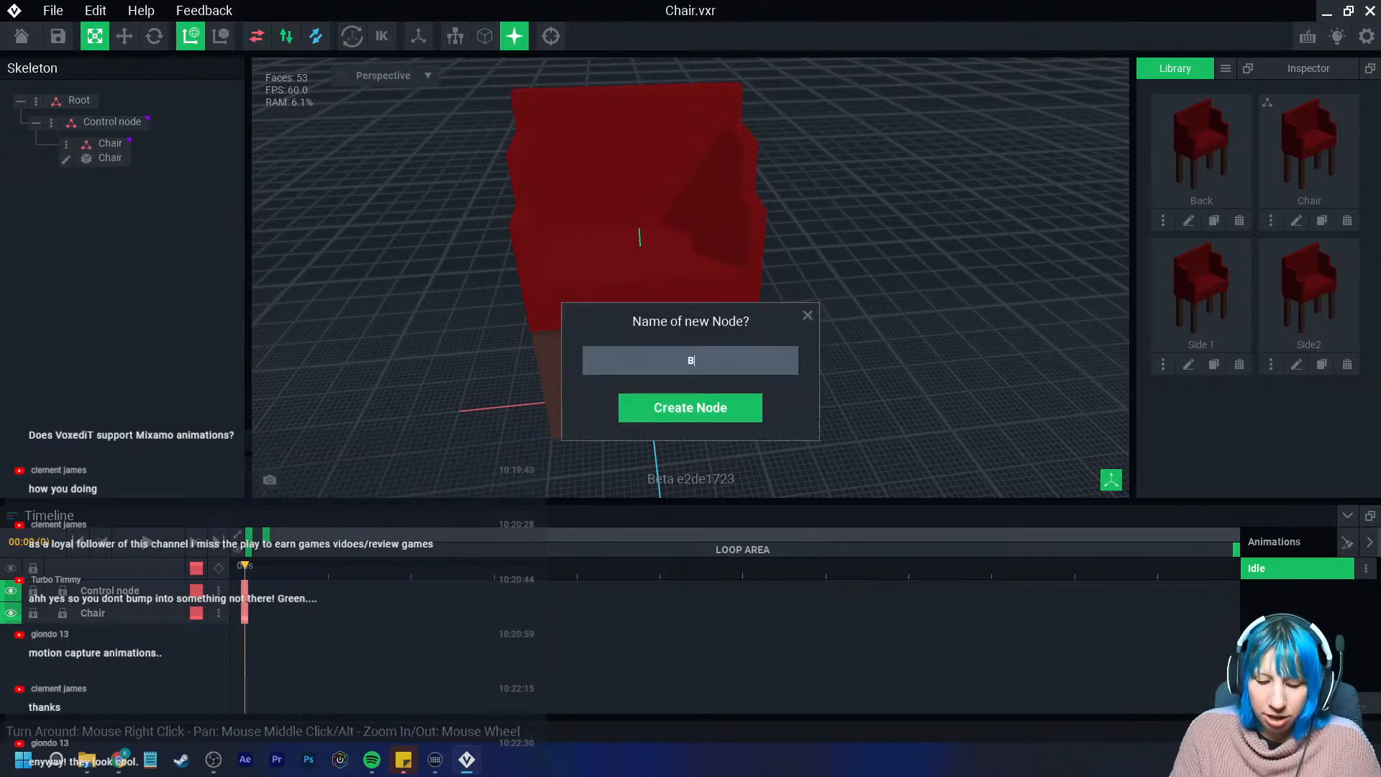
text(ack)
key(Return)
Create two more child nodes under the Chair node, named Side1 and Side 2
click(66, 144)
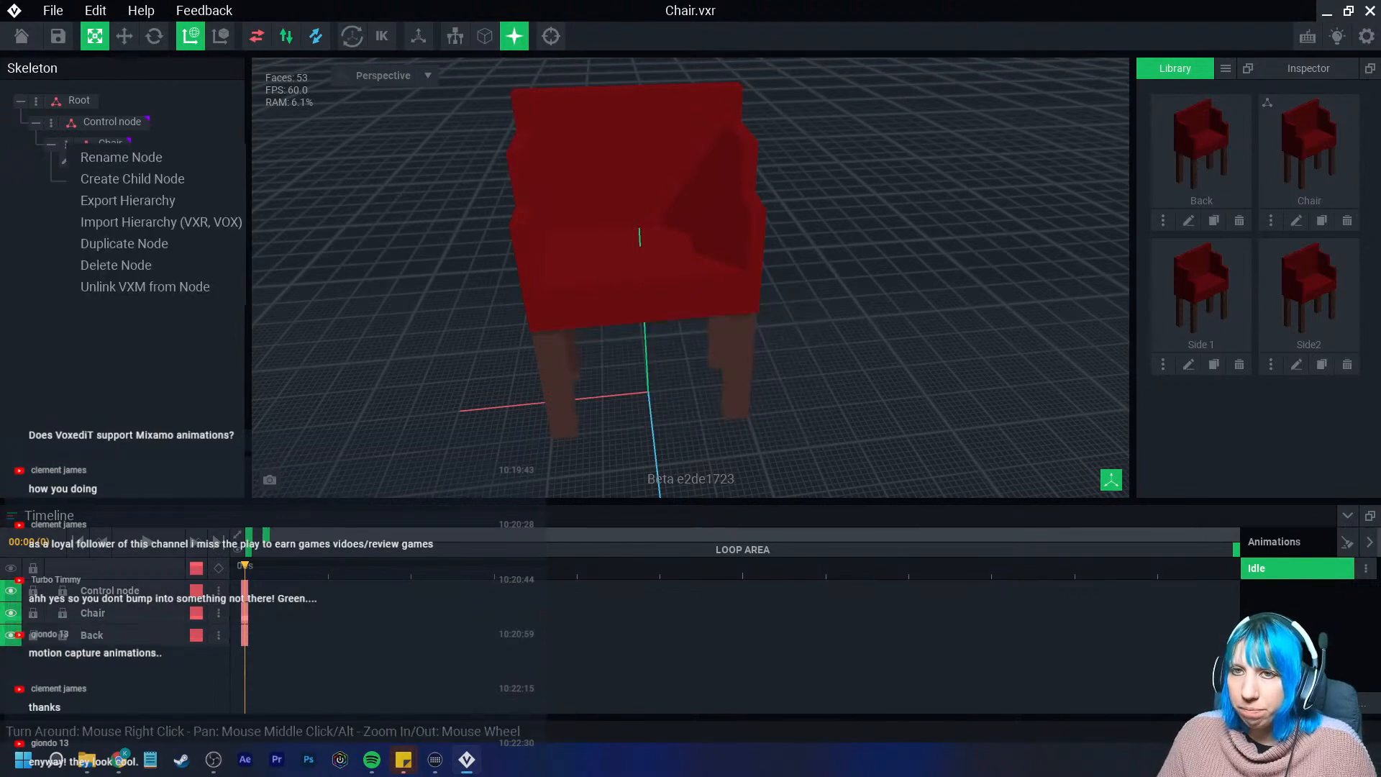
click(132, 179)
text(Side)
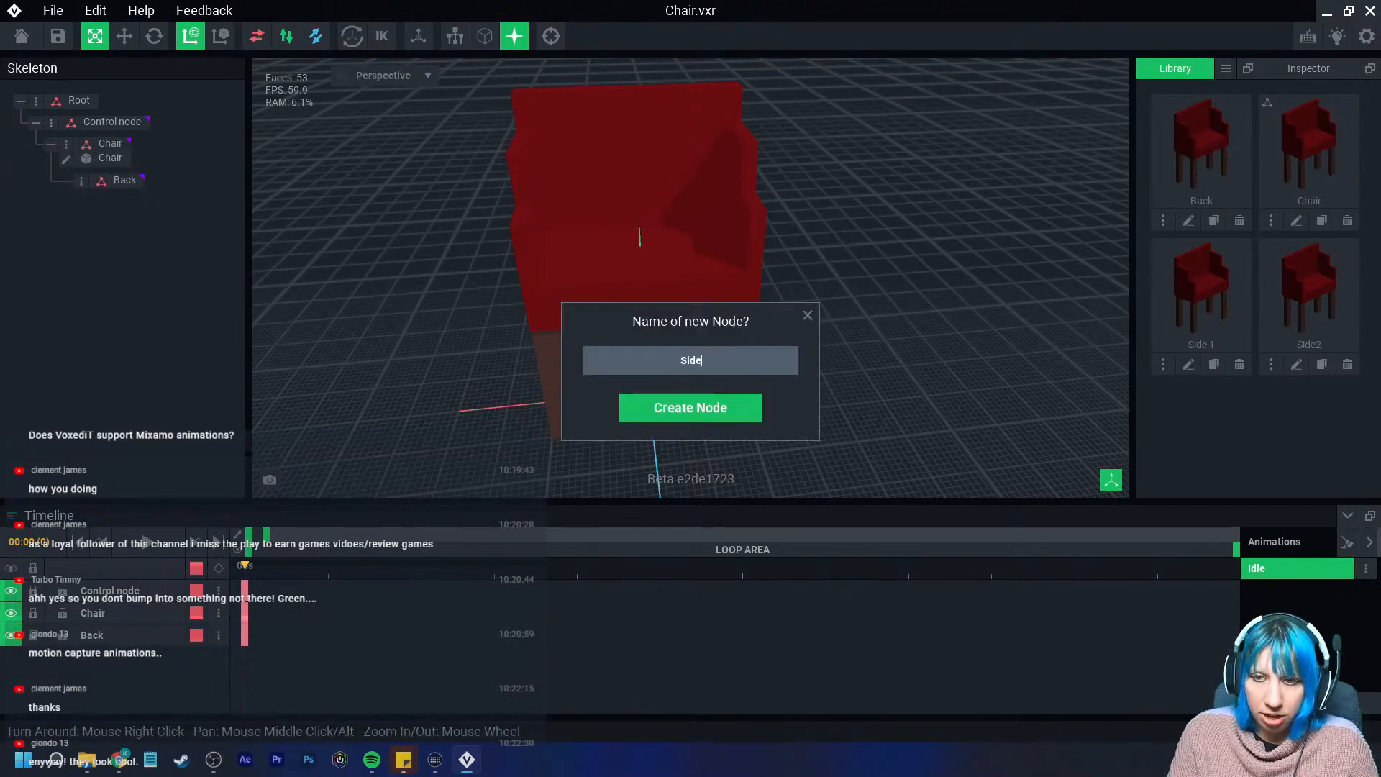
text(1)
key(Return)
click(67, 144)
click(132, 179)
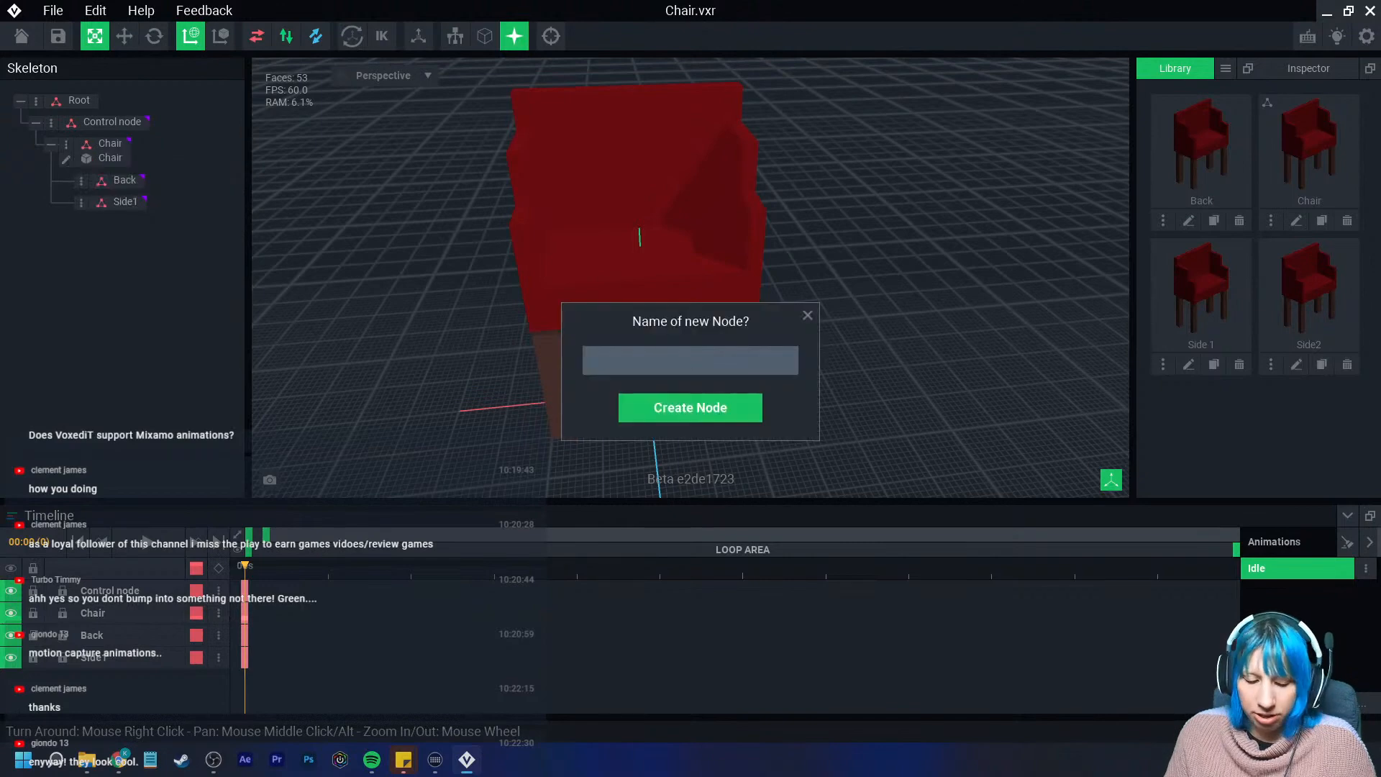
text(Side 2)
key(Return)
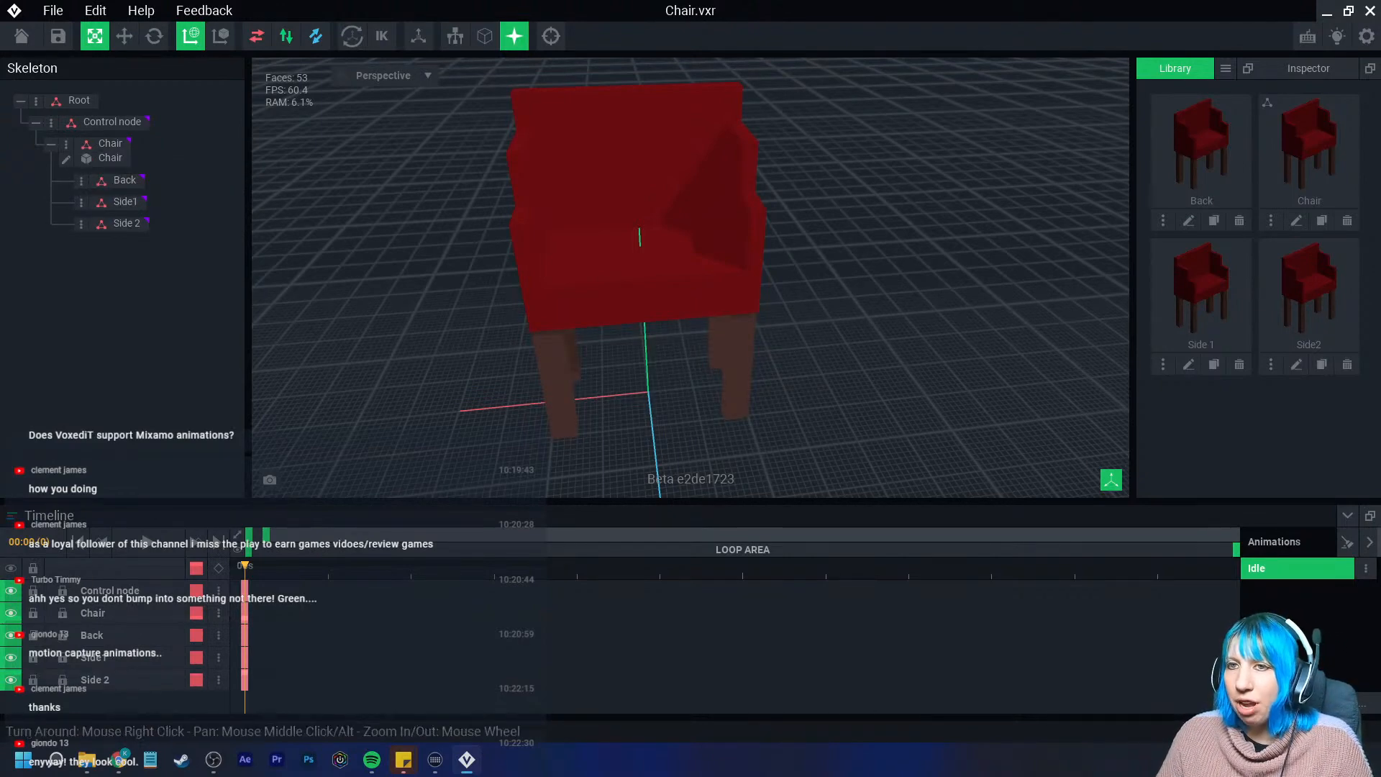
Attach the Back, Side 1 and Side2 models to their matching nodes in the skeleton
drag(1201, 151, 124, 181)
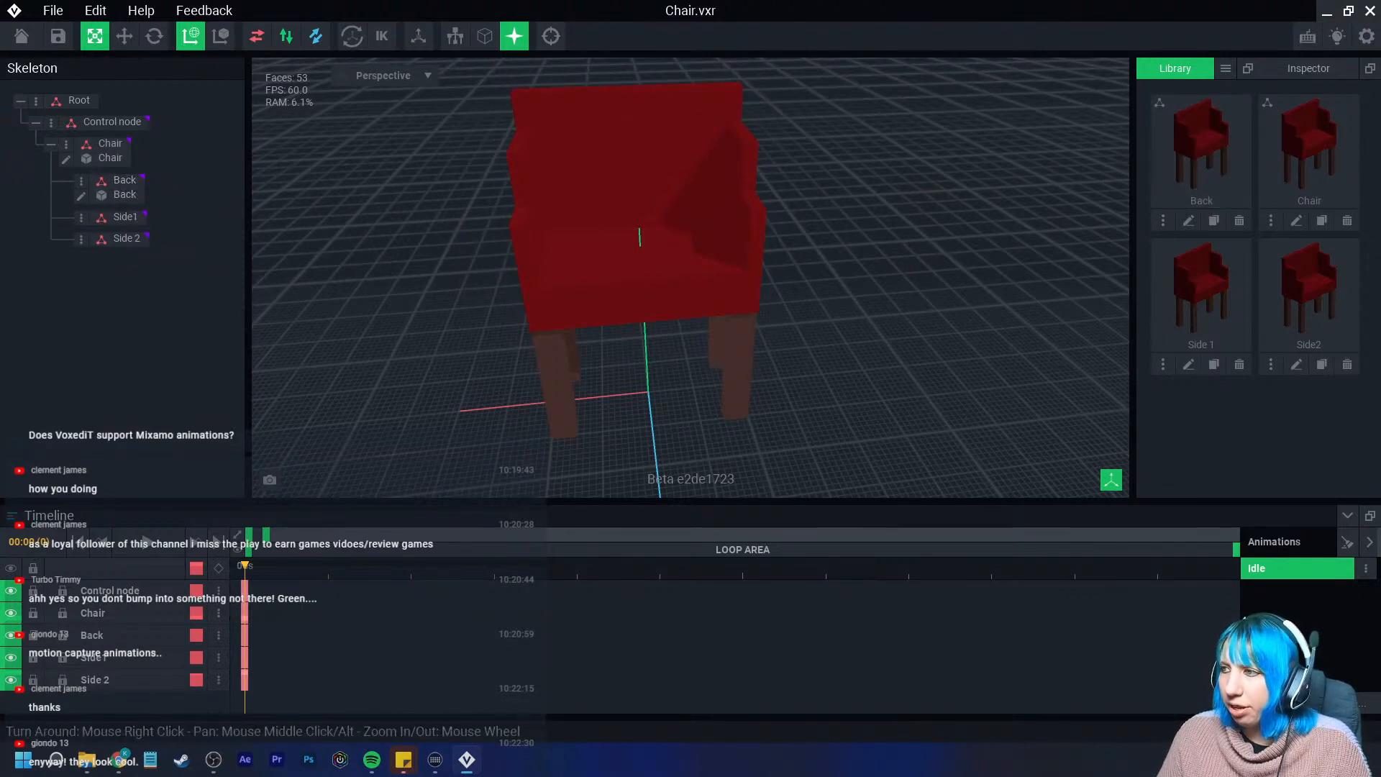
drag(1202, 287, 125, 218)
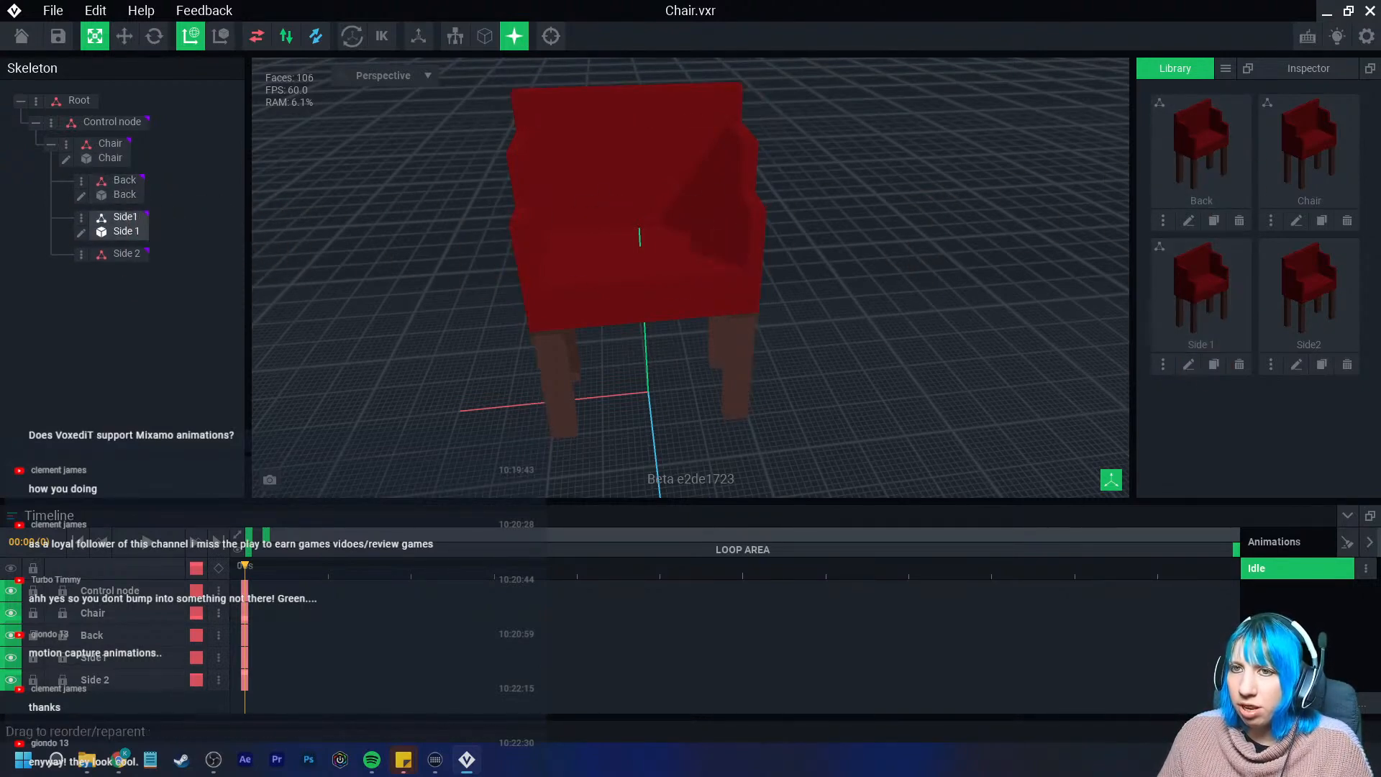
drag(1310, 288, 128, 256)
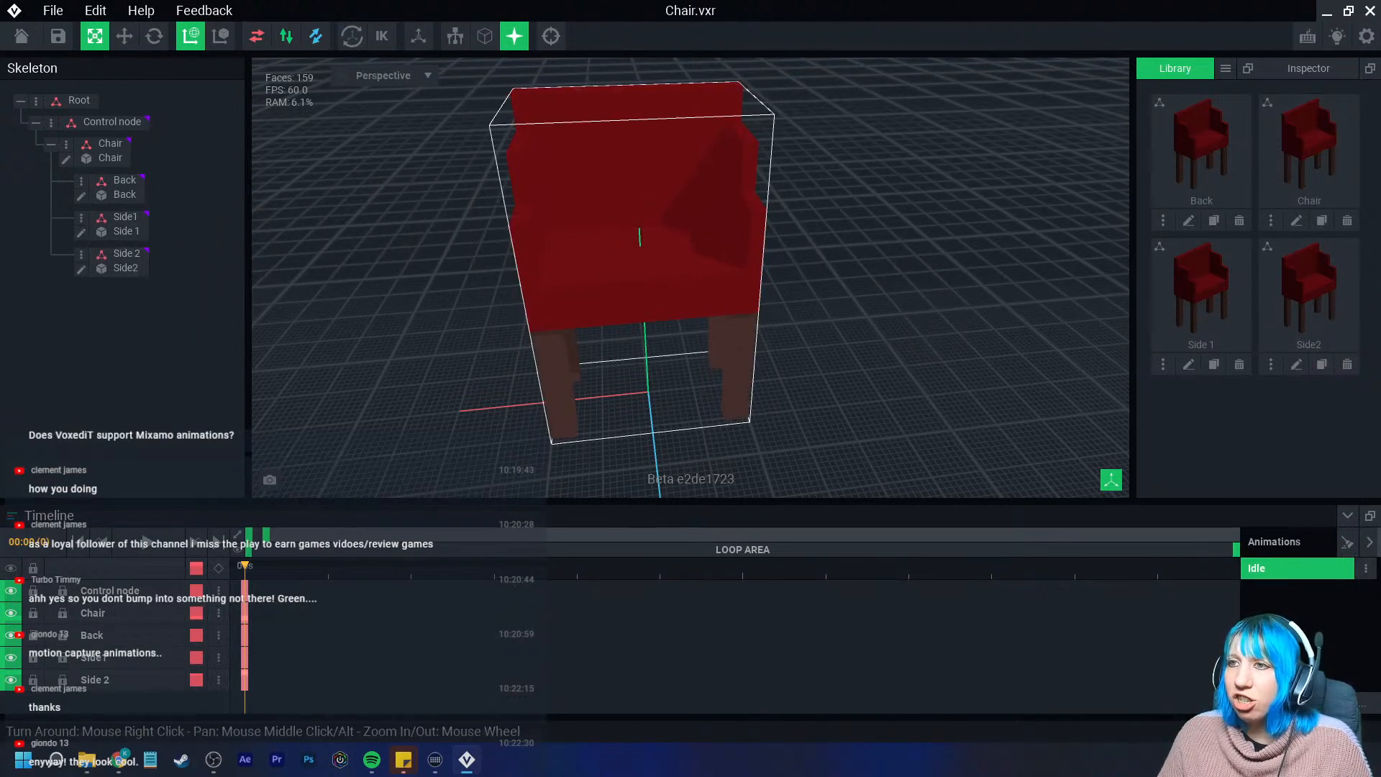
right_drag(515, 216, 669, 216)
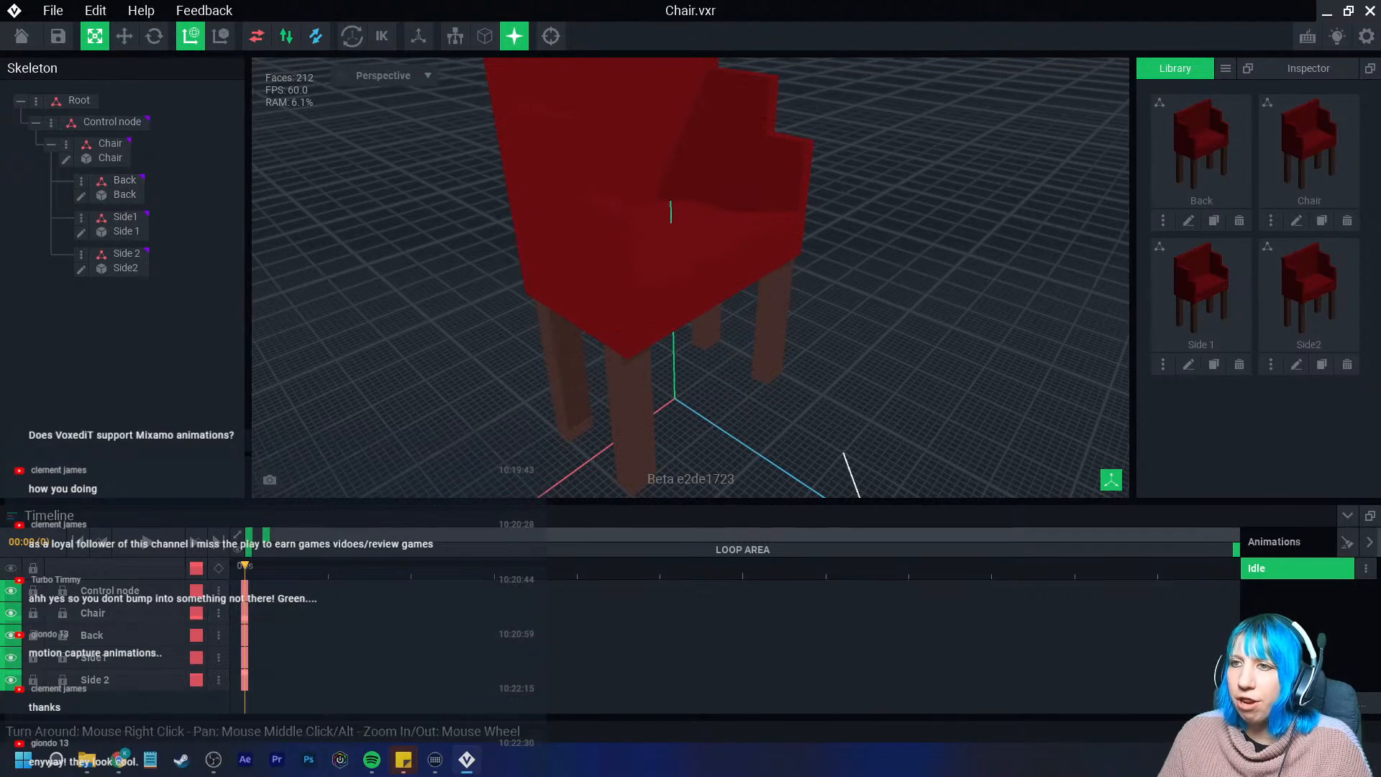
Examine the positions of the Back, Side1, Side 2 and Chair nodes in the rig with the Move tool
click(124, 185)
click(125, 36)
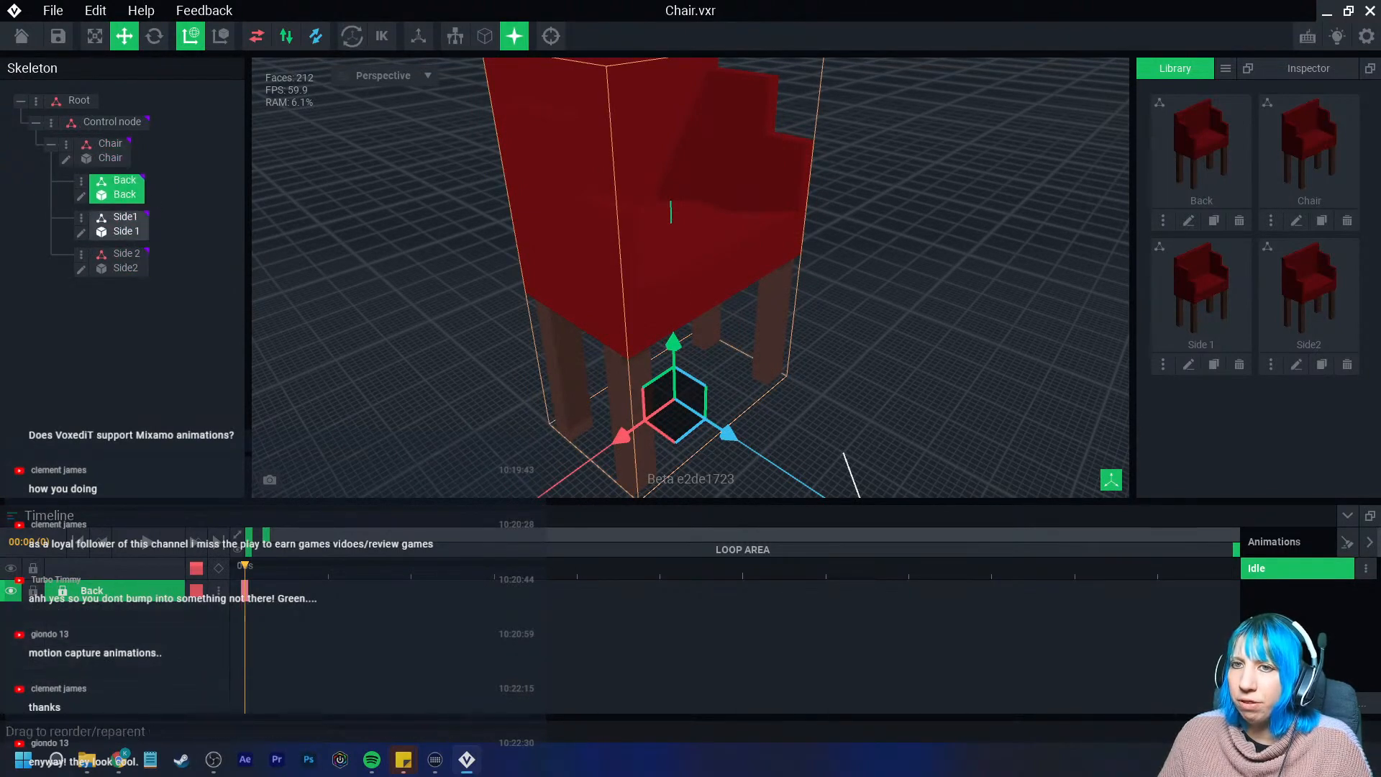
click(124, 226)
click(123, 262)
click(124, 226)
click(124, 188)
middle_drag(547, 252, 510, 273)
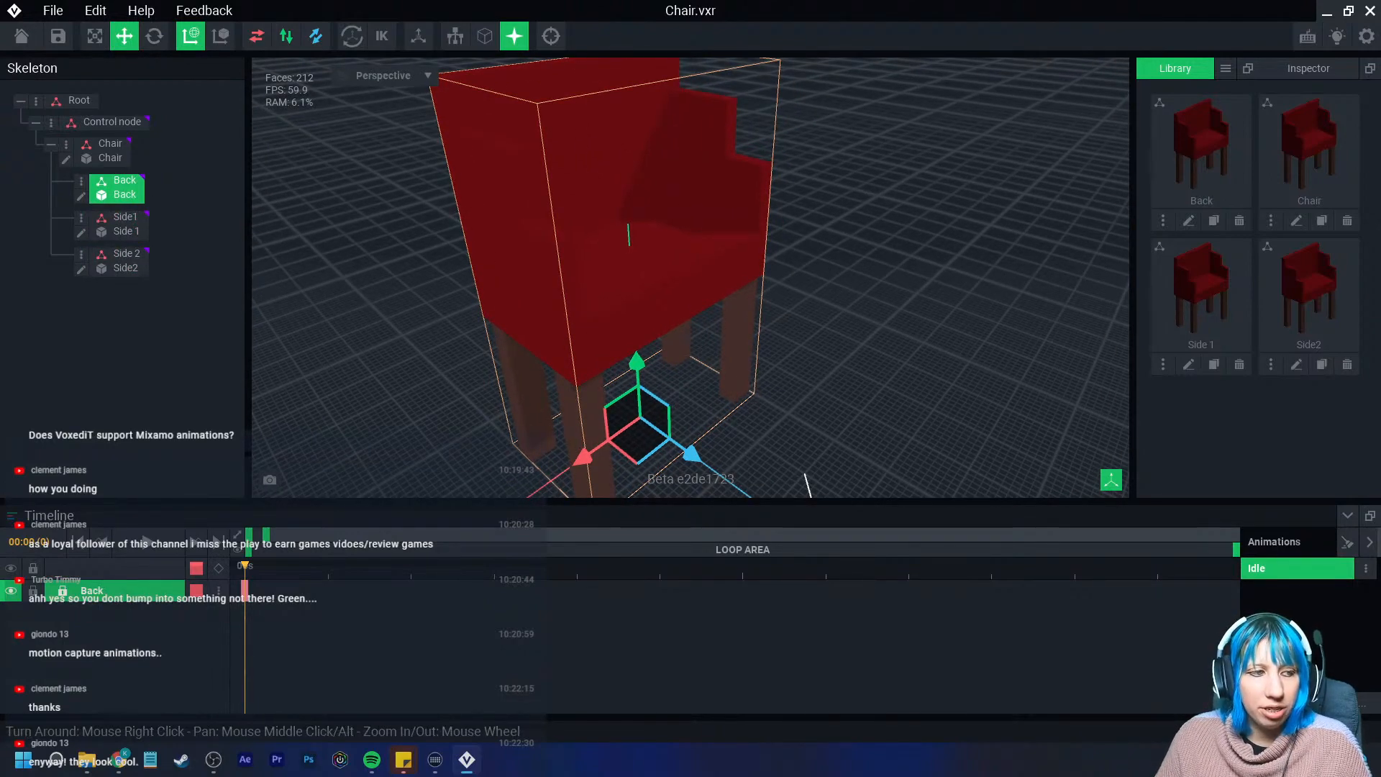
click(102, 151)
right_drag(317, 198, 345, 194)
middle_drag(503, 230, 694, 266)
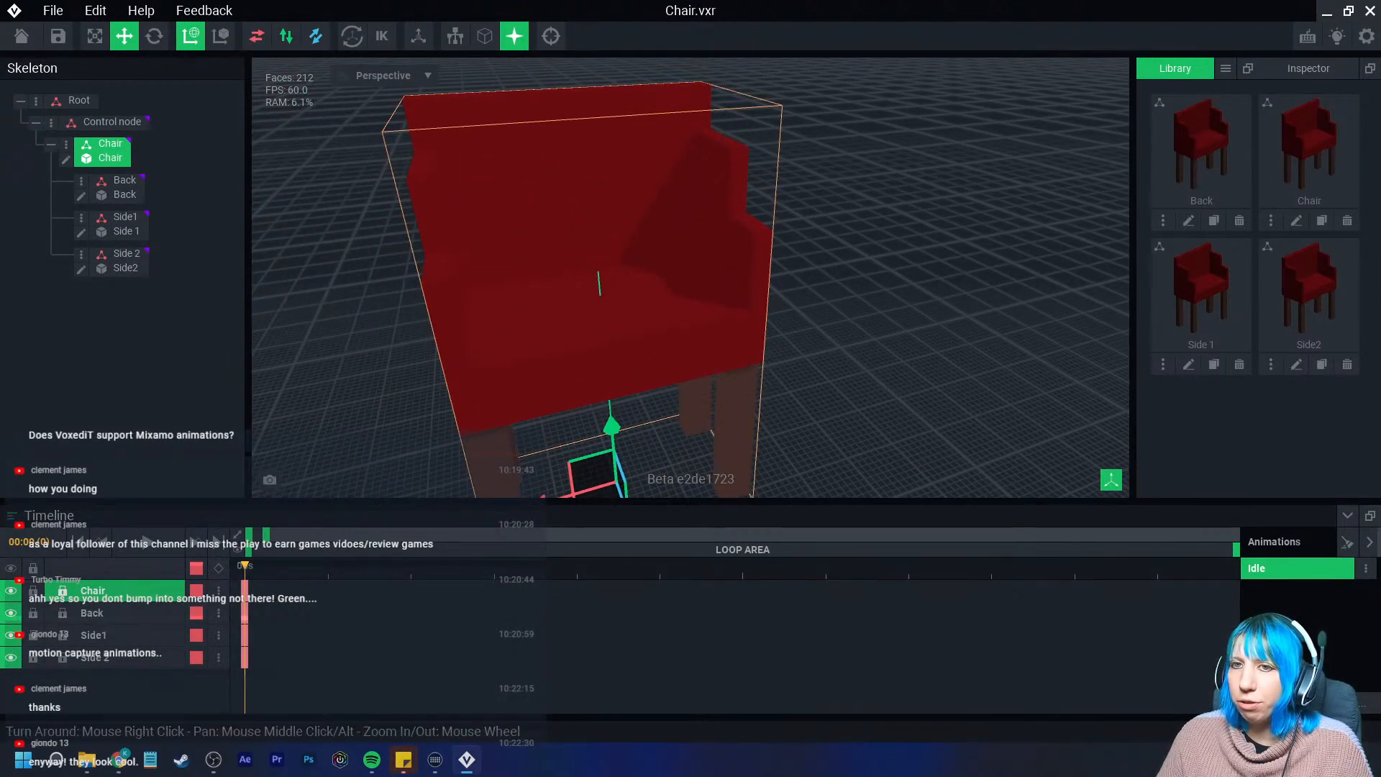
Open the Back model and box-erase everything in front of the backrest, including the seat, armrests and front legs
click(81, 196)
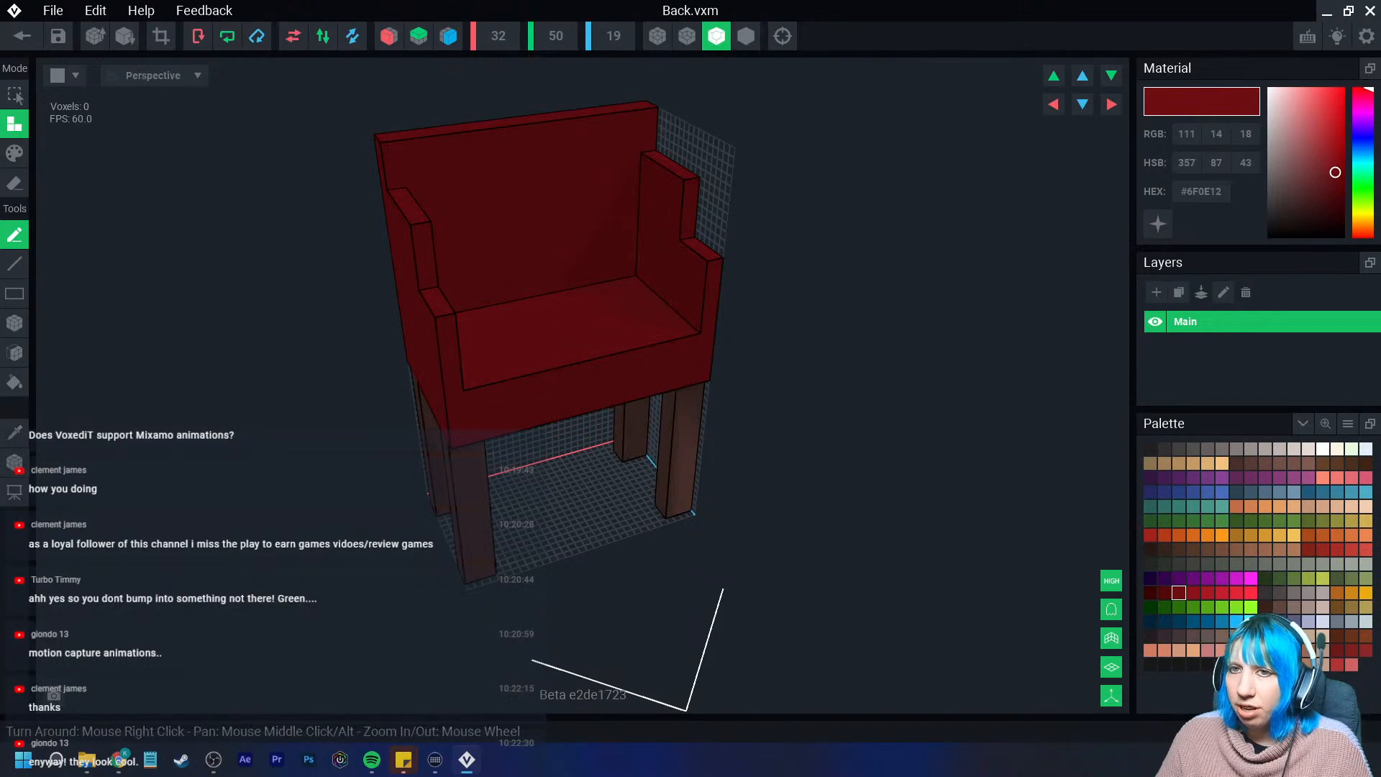
right_drag(556, 350, 379, 278)
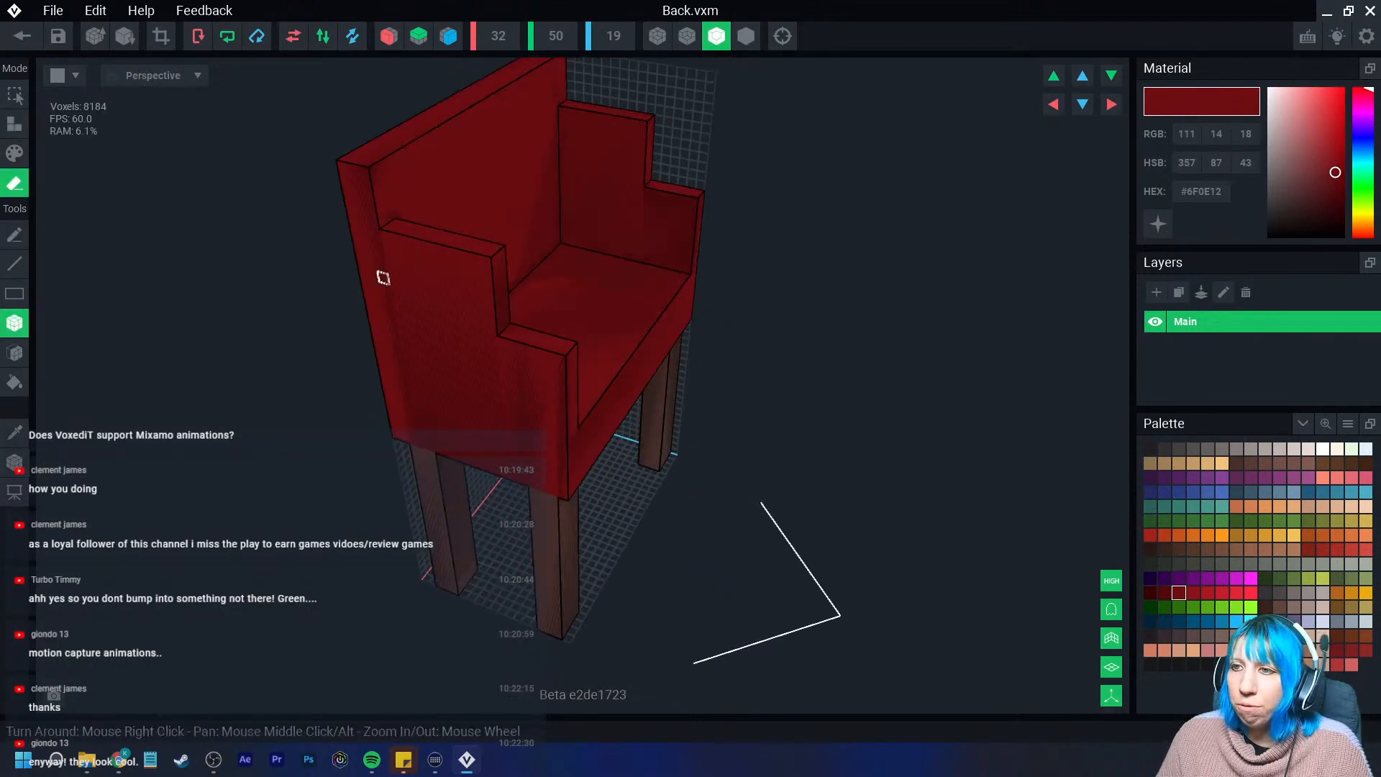
right_drag(429, 136, 502, 150)
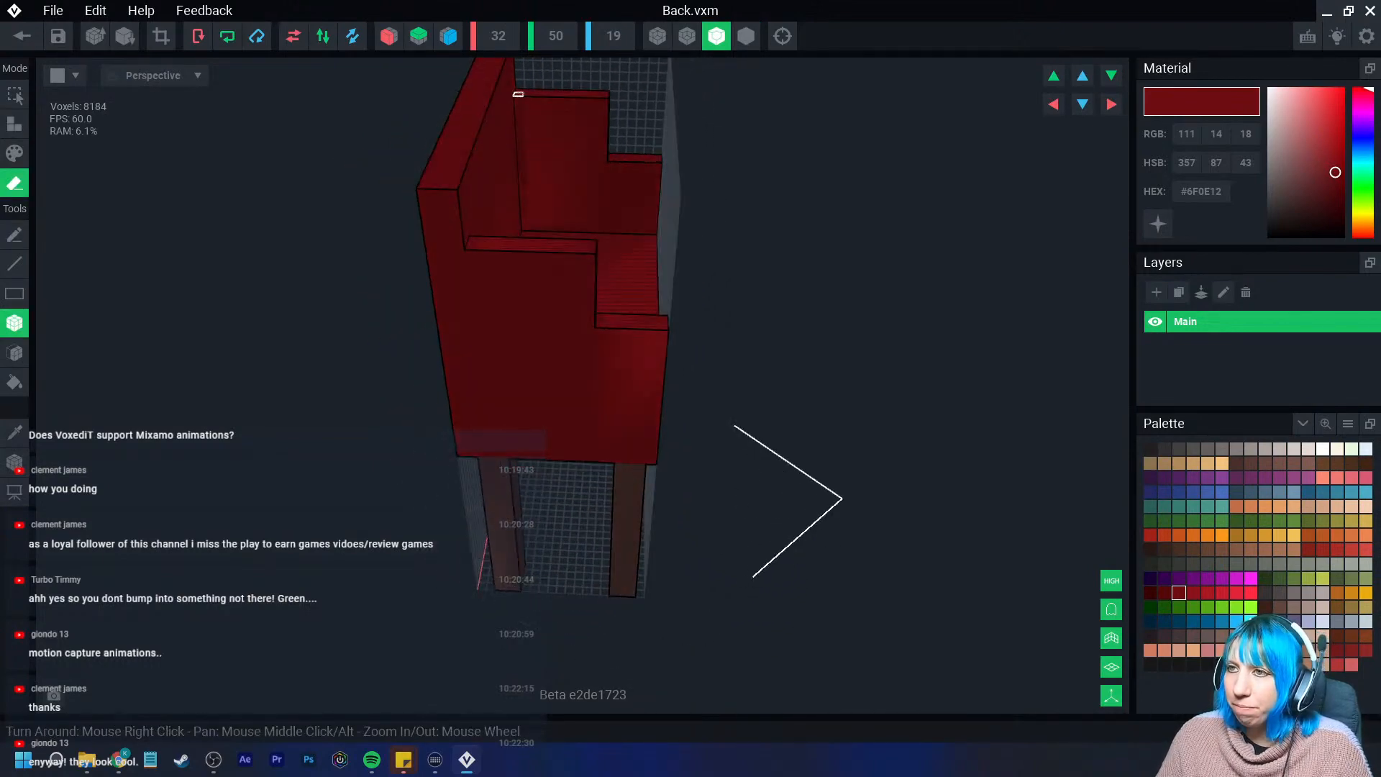
mouse_move(516, 92)
mouse_down()
mouse_move(604, 230)
mouse_move(652, 461)
mouse_up()
middle_drag(561, 347, 549, 331)
mouse_move(523, 250)
mouse_down()
mouse_move(579, 363)
mouse_move(624, 567)
mouse_up()
right_drag(625, 567, 589, 391)
right_drag(561, 157, 591, 252)
scroll(592, 252, up, 1)
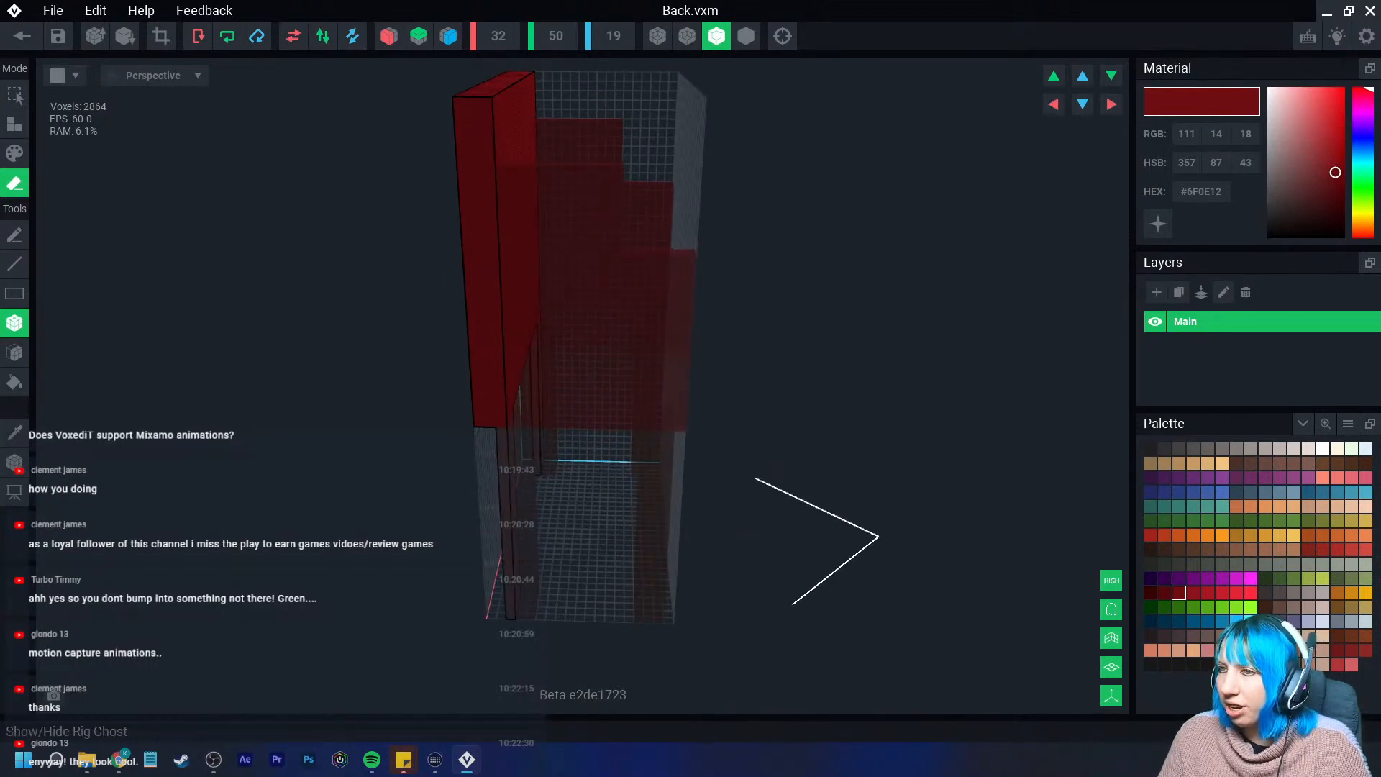
Check the remaining backrest with the rig ghost hidden and shown again, and trim the volume to fit its voxels
click(1112, 609)
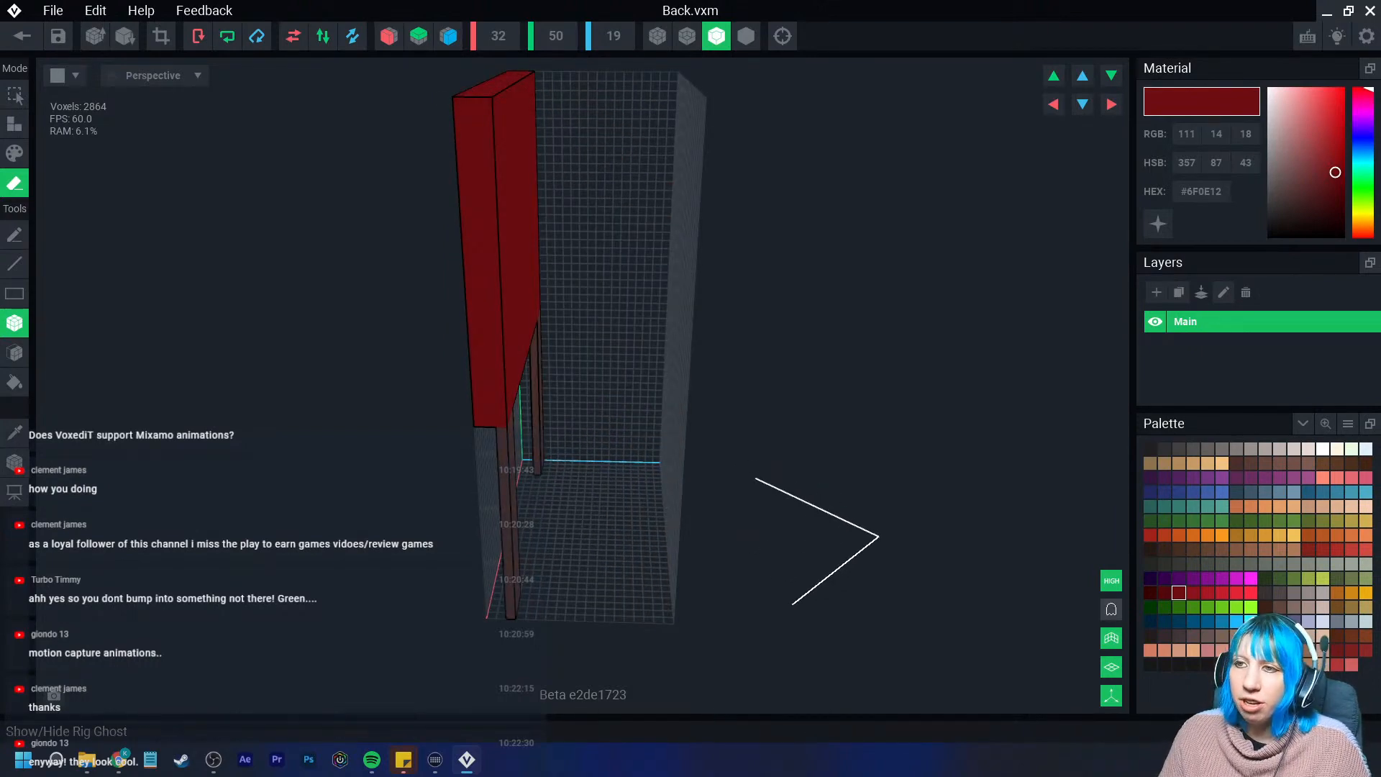
right_drag(653, 446, 691, 497)
click(1111, 610)
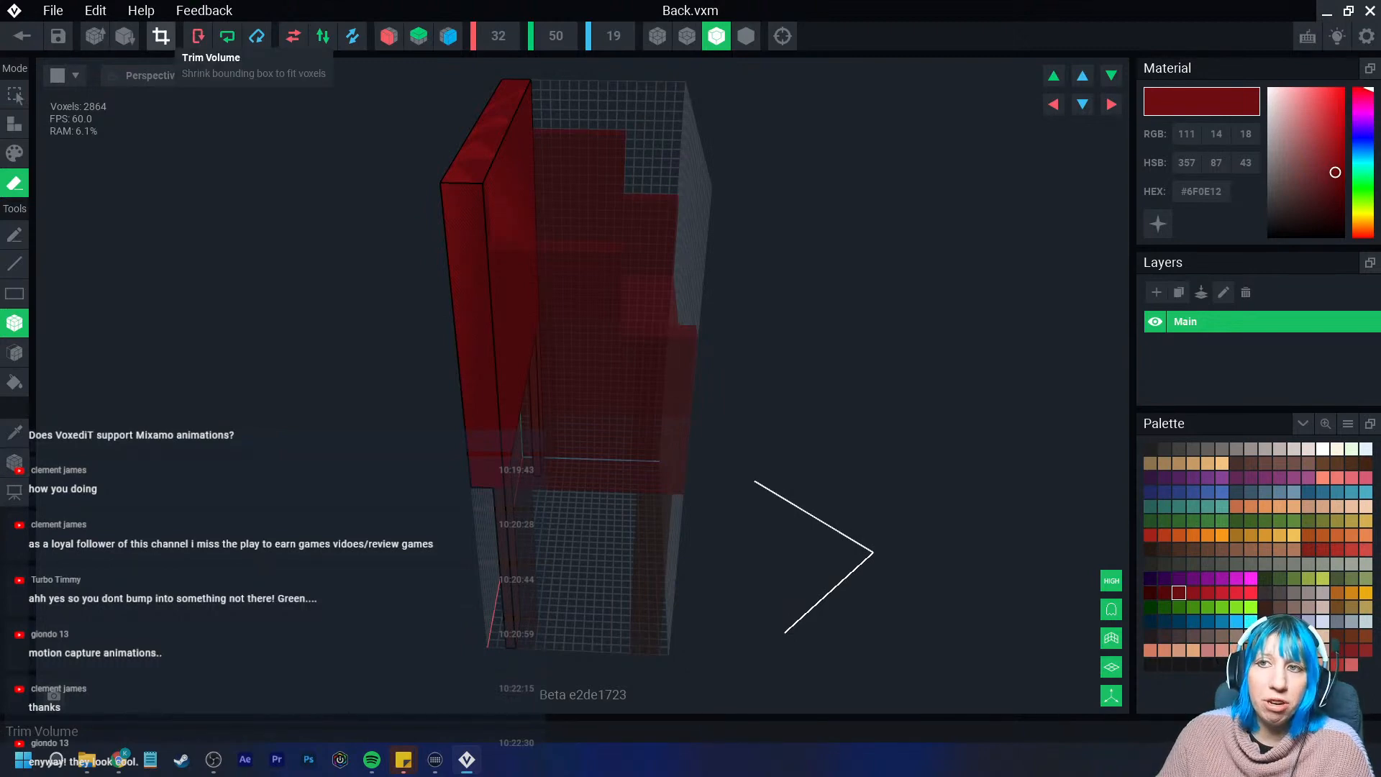
click(161, 36)
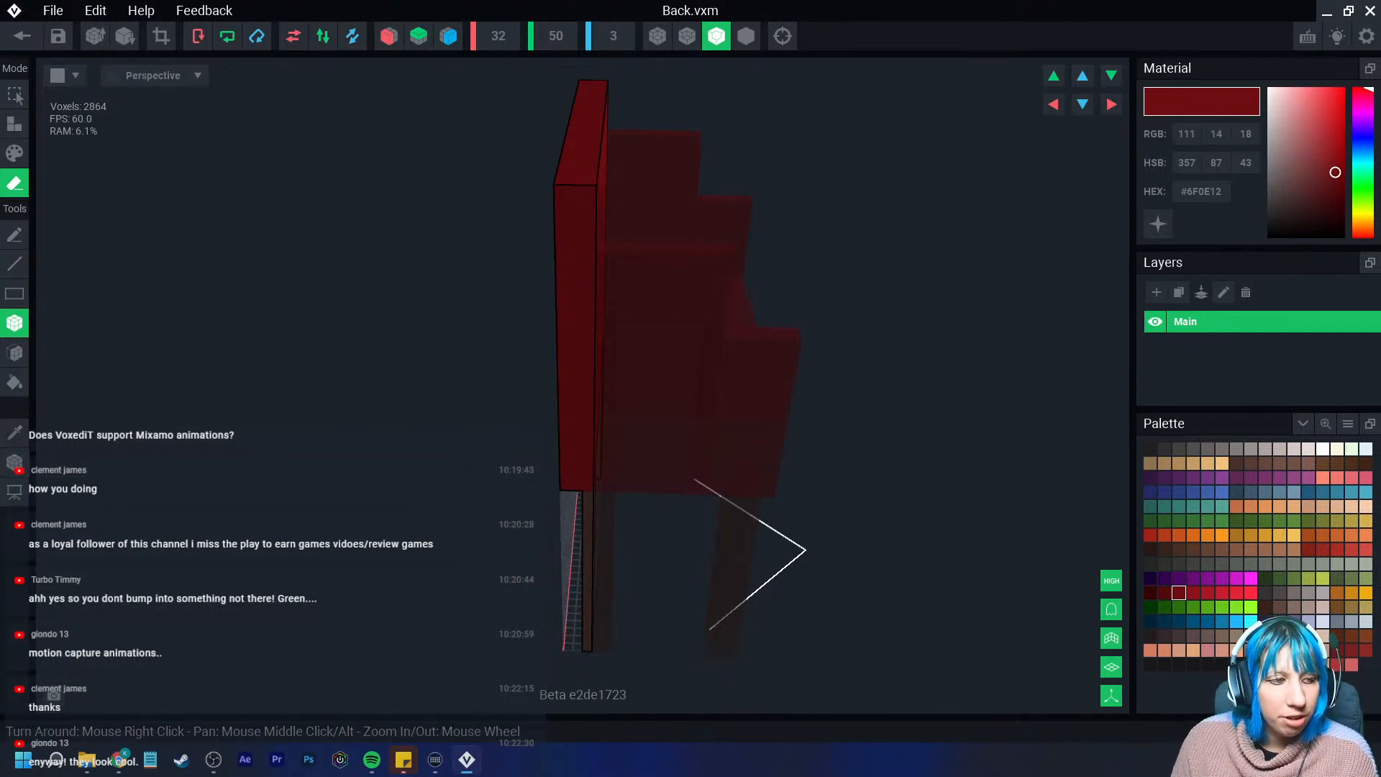
Save the trimmed Back model, return to the rig and select the Back node to check how it fits
right_drag(683, 489, 555, 304)
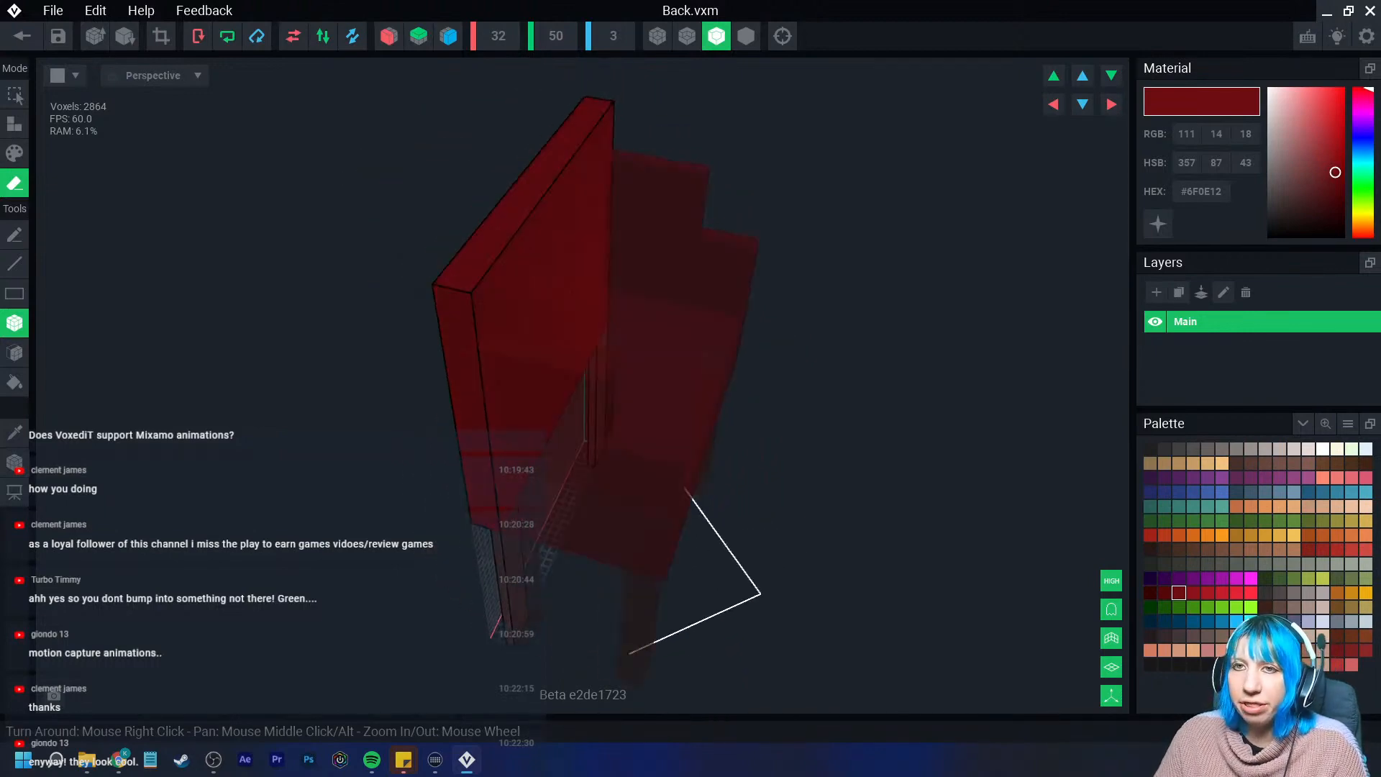
click(22, 36)
click(540, 276)
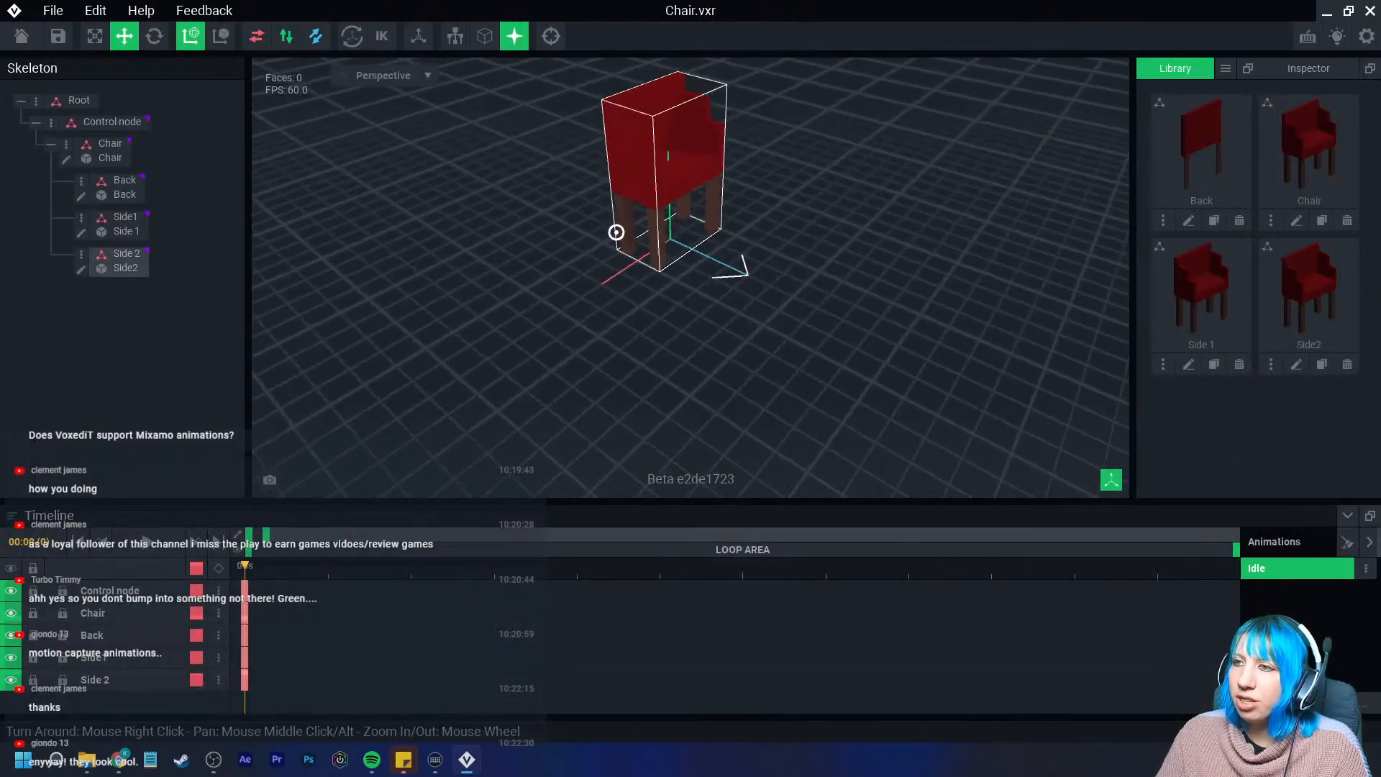
scroll(688, 144, up, 3)
right_drag(617, 233, 671, 188)
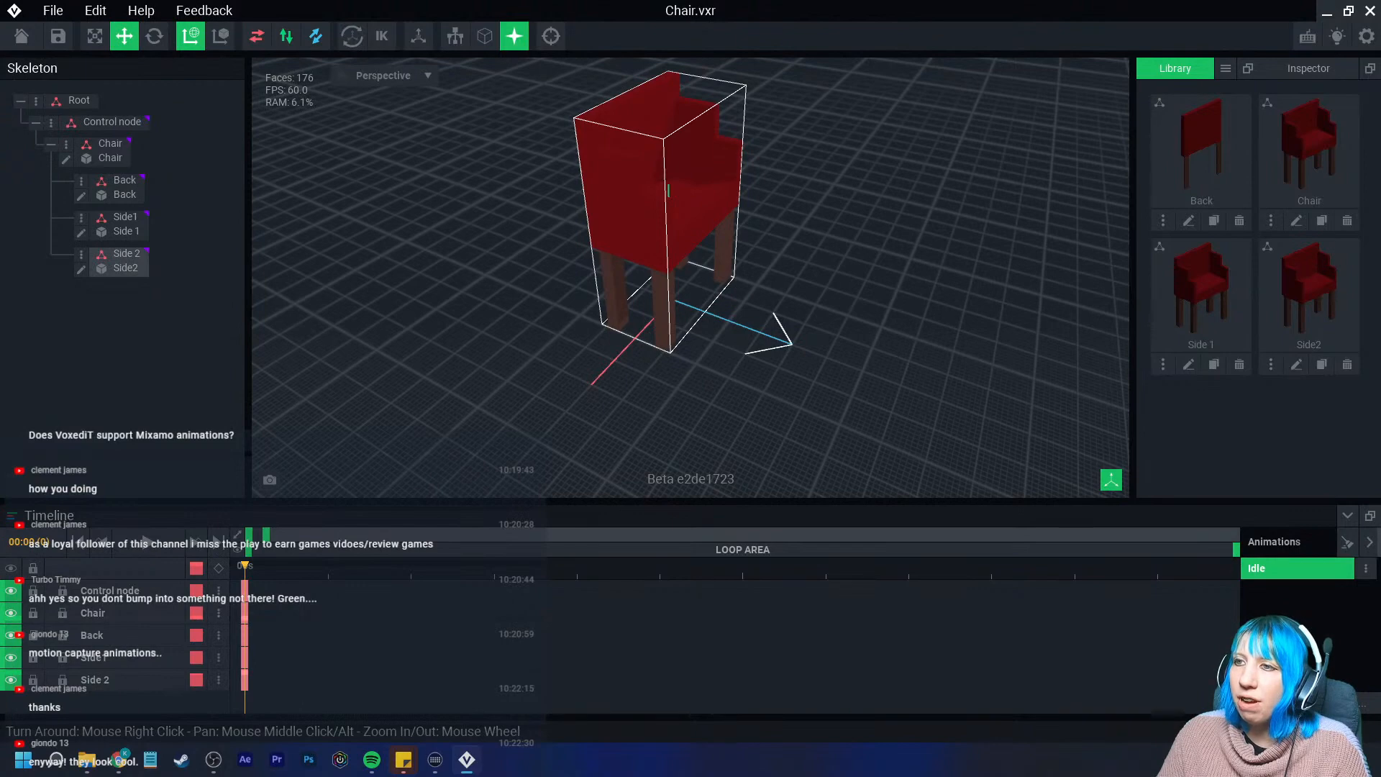
click(122, 187)
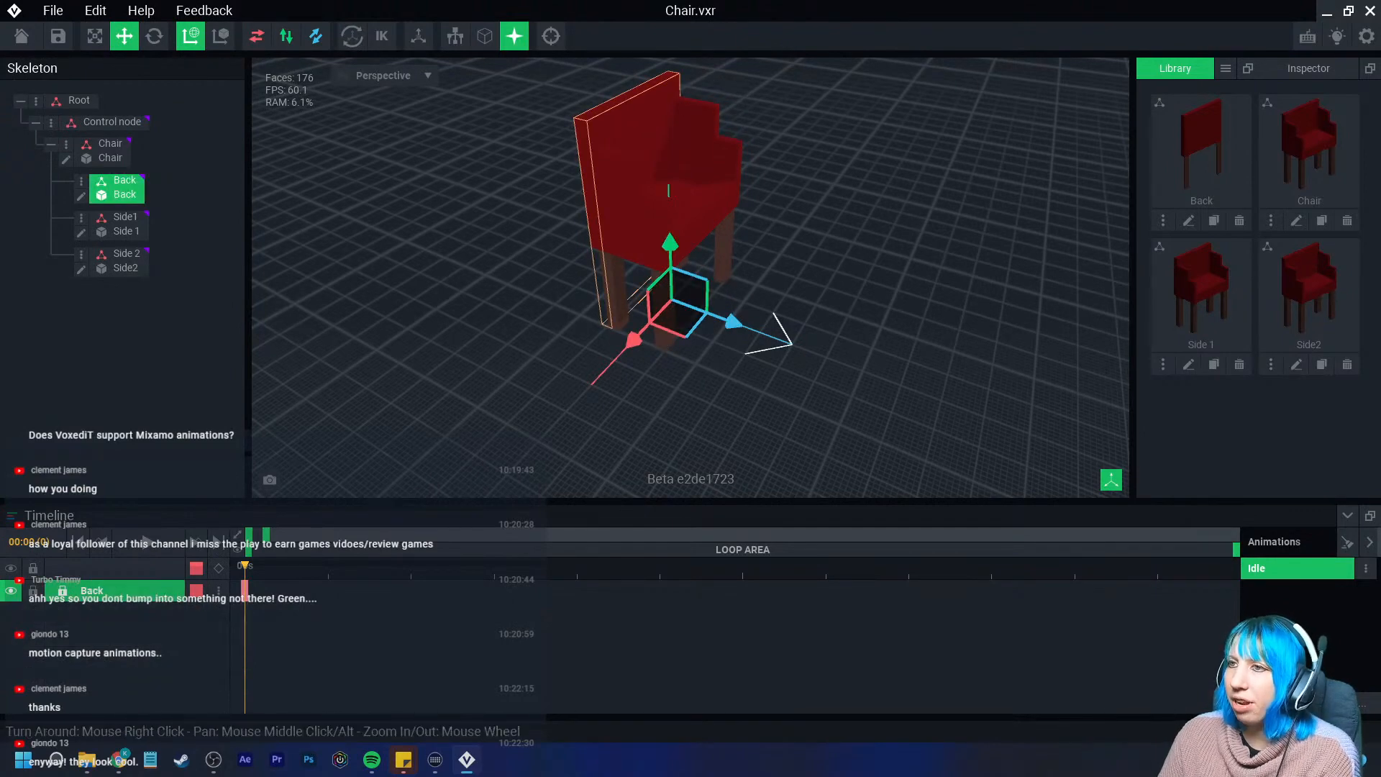
scroll(637, 238, up, 2)
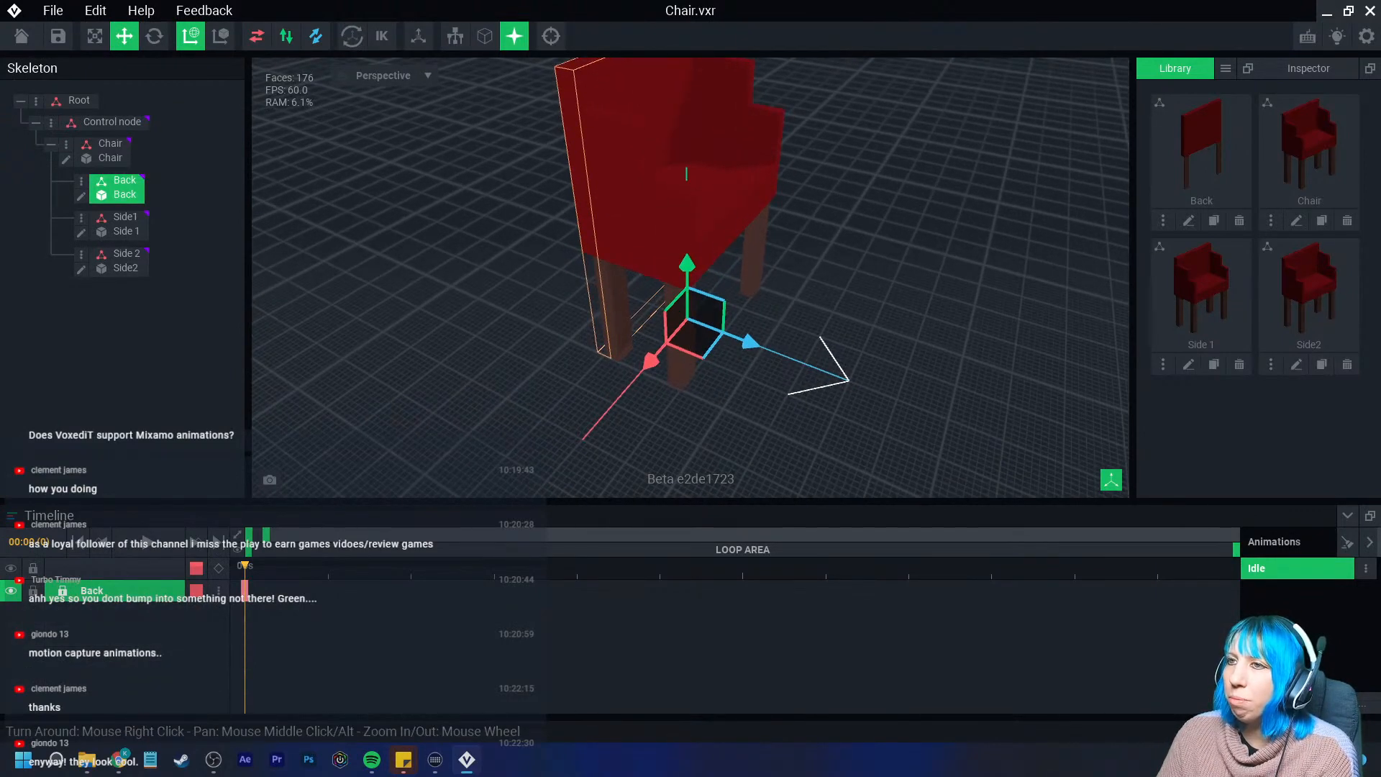
middle_drag(640, 241, 635, 283)
Open the Side 1 model and box-erase the entire backrest down through its rear legs
click(81, 232)
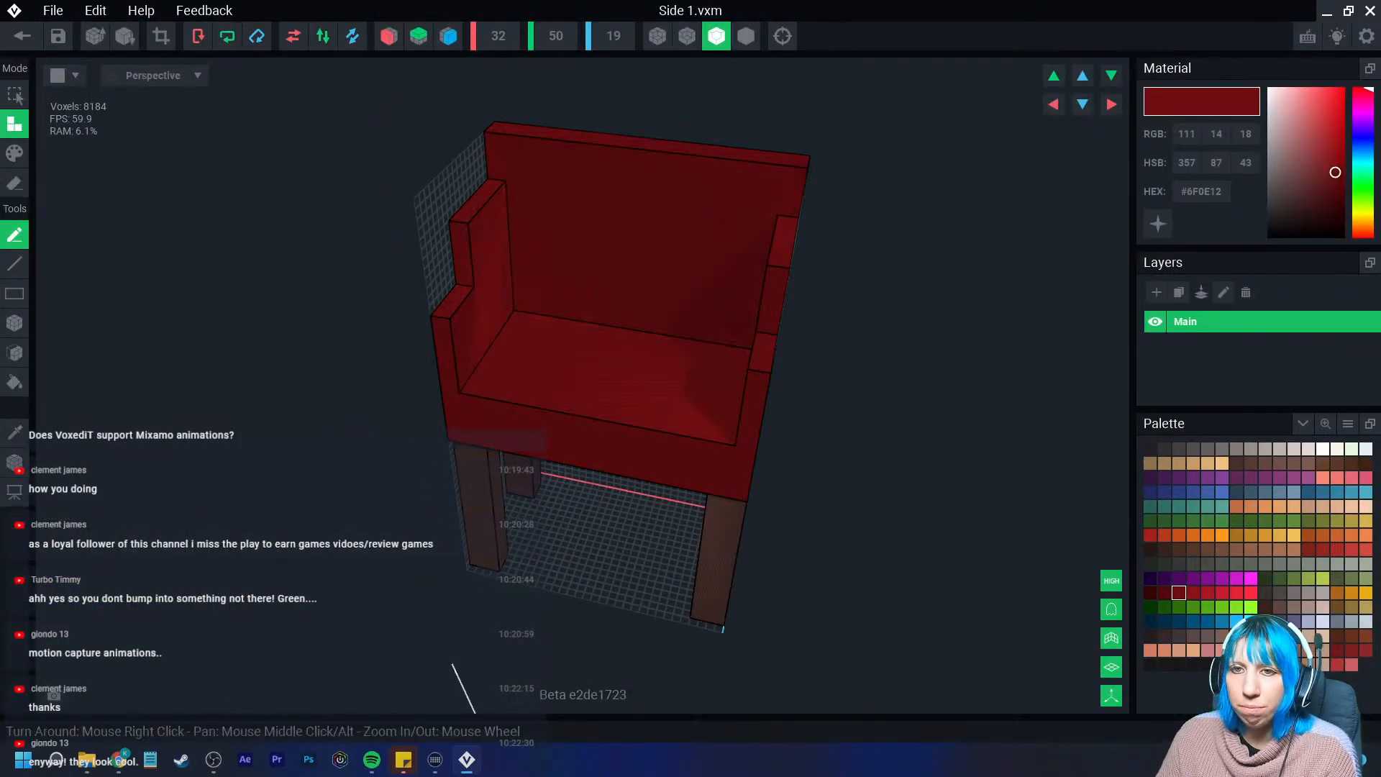
key(e)
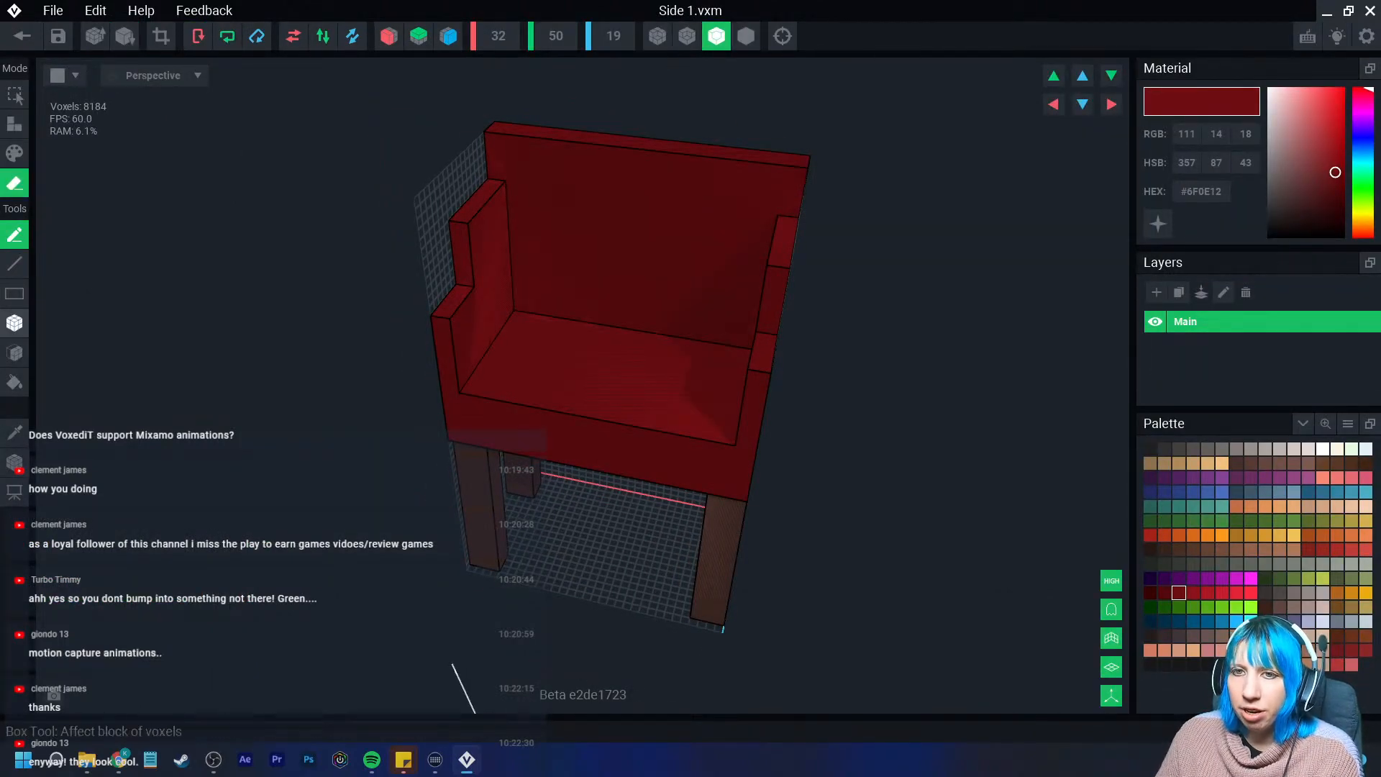
click(15, 323)
right_drag(763, 403, 561, 424)
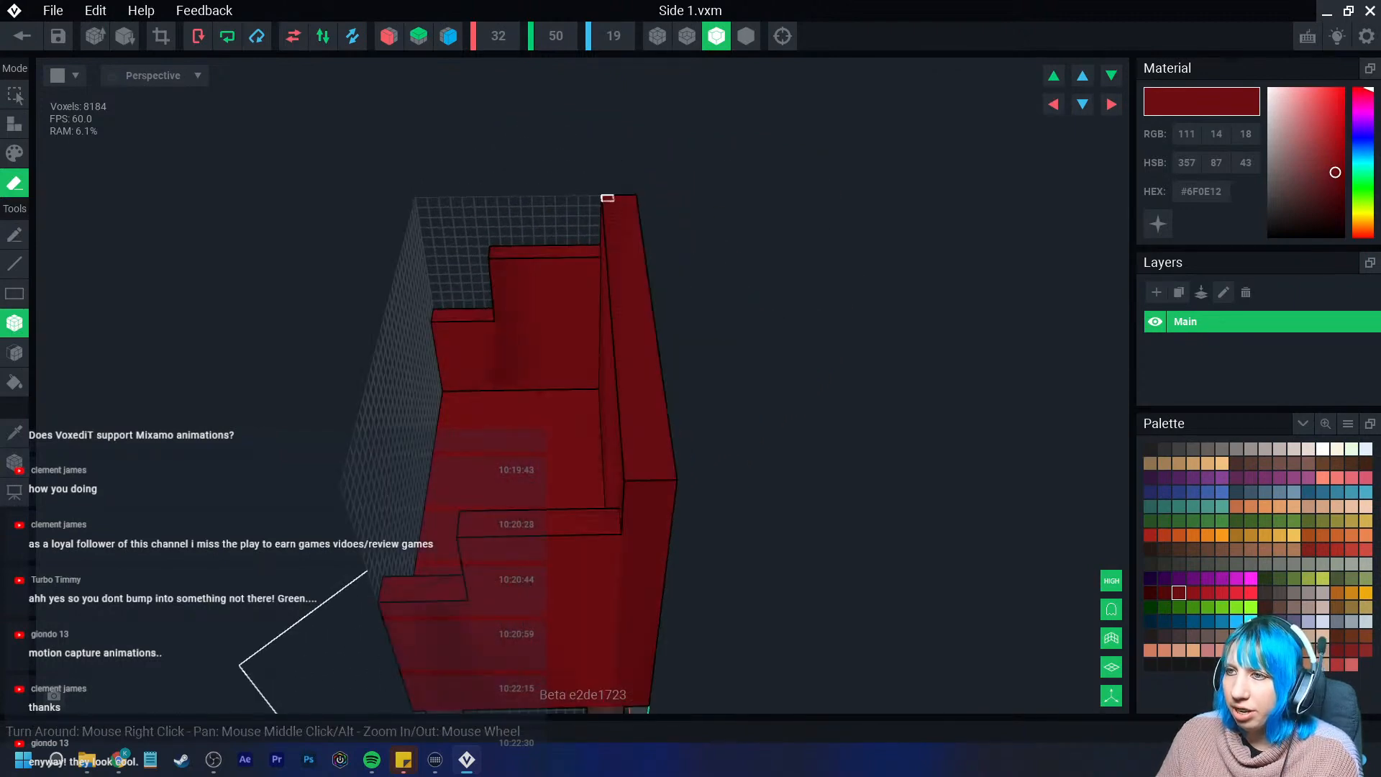
mouse_move(608, 197)
mouse_down()
mouse_move(645, 317)
mouse_move(644, 558)
mouse_move(659, 623)
mouse_up()
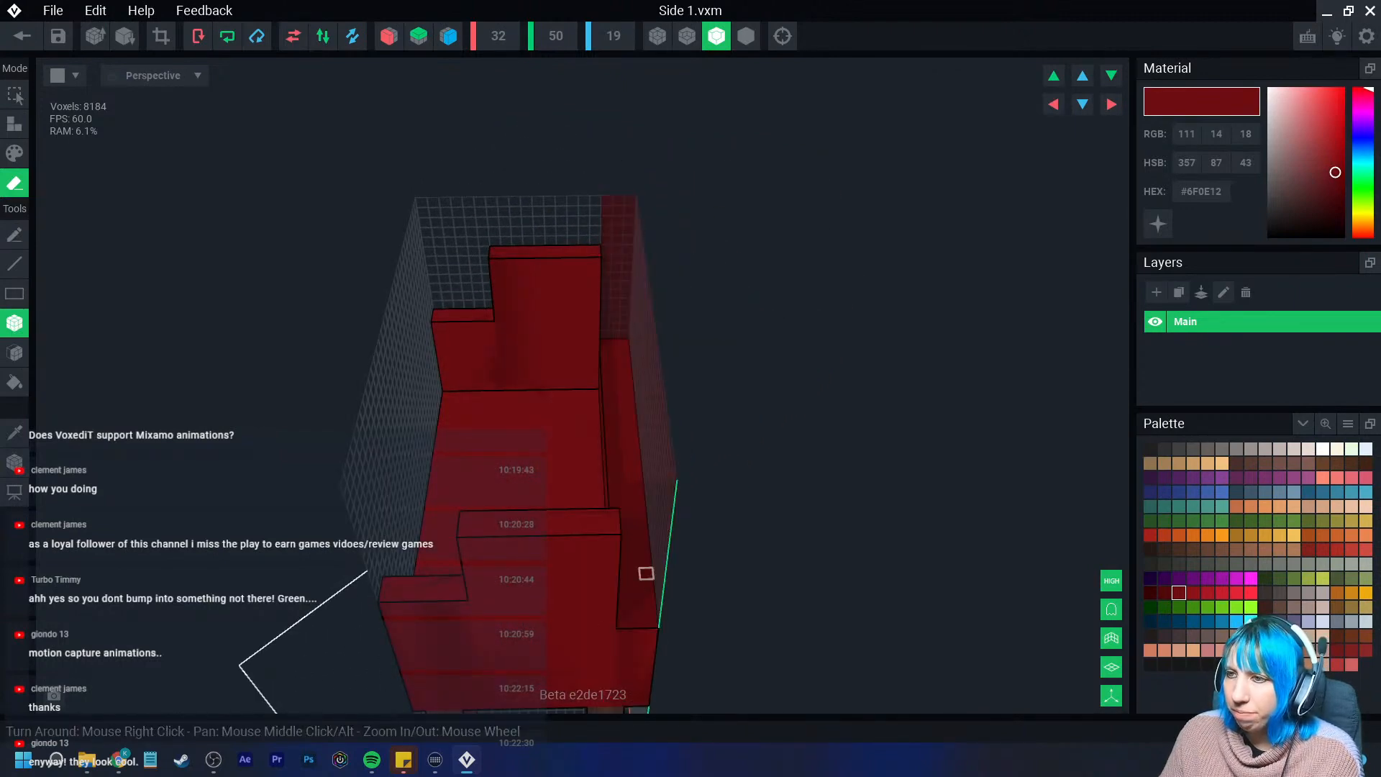
right_drag(646, 573, 646, 490)
mouse_move(587, 237)
mouse_down()
mouse_move(615, 492)
mouse_move(595, 701)
mouse_up()
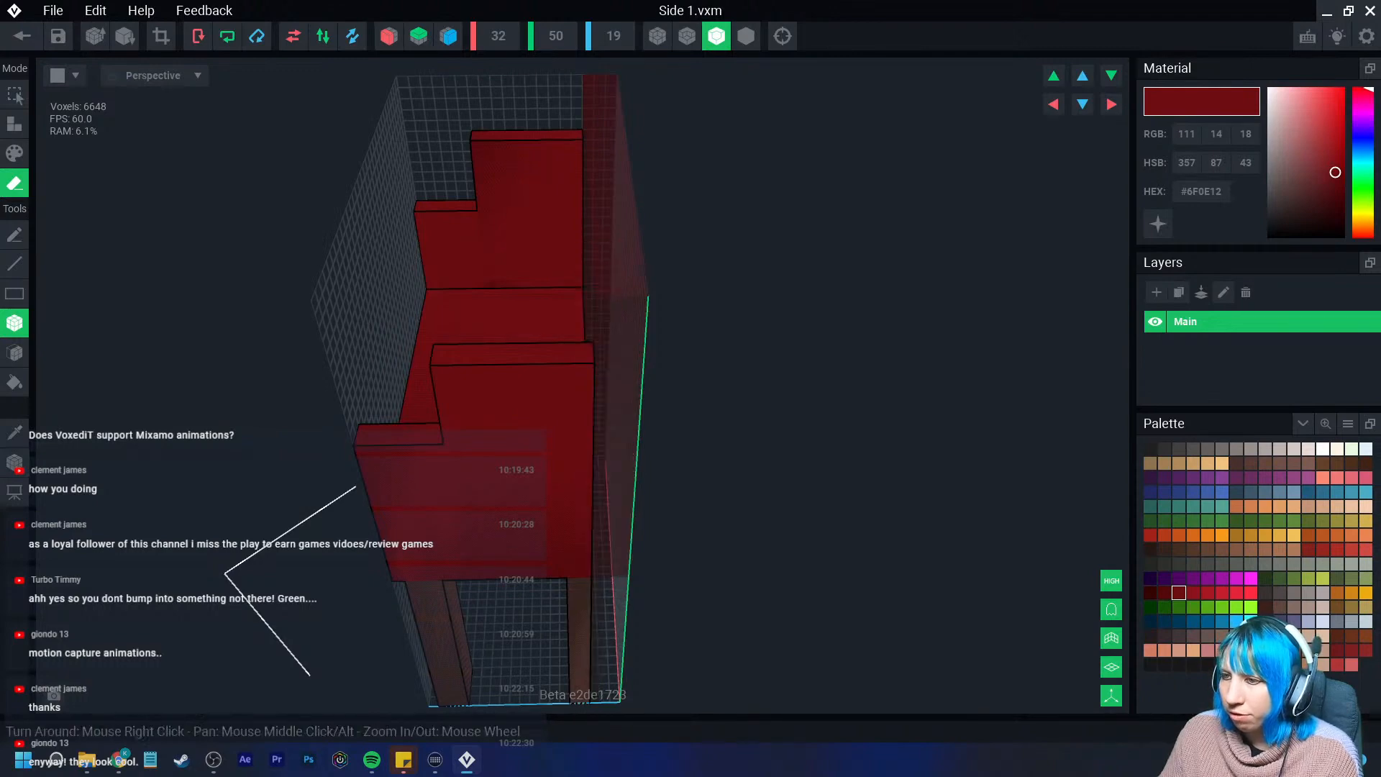
Box-erase the seat and the opposite armrest with its legs from Side 1, keeping only one armrest and the legs beneath it
mouse_move(585, 509)
right_down()
mouse_move(561, 432)
mouse_move(232, 316)
mouse_move(276, 385)
right_up()
mouse_move(272, 387)
mouse_down()
mouse_move(635, 533)
mouse_move(661, 681)
mouse_up()
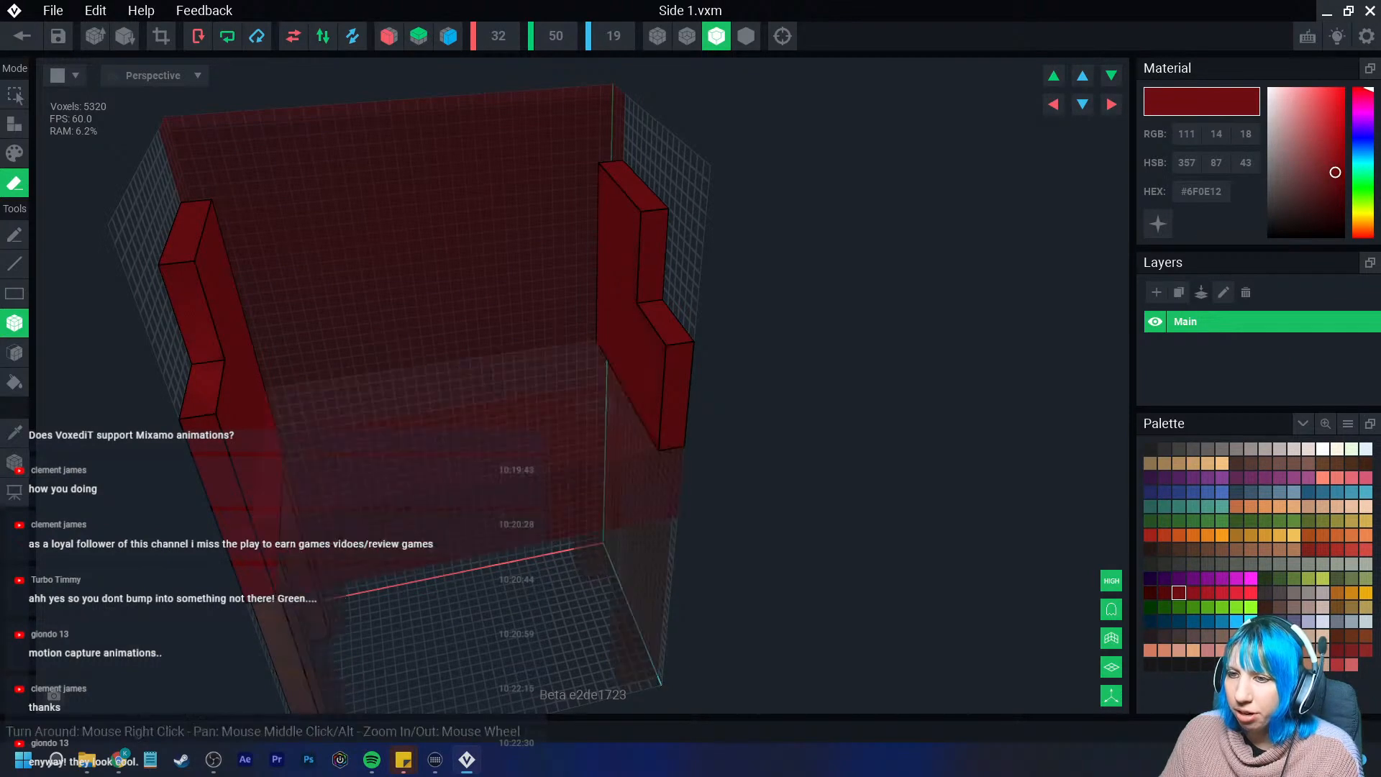
mouse_move(615, 164)
mouse_down()
mouse_move(653, 321)
mouse_move(660, 450)
mouse_up()
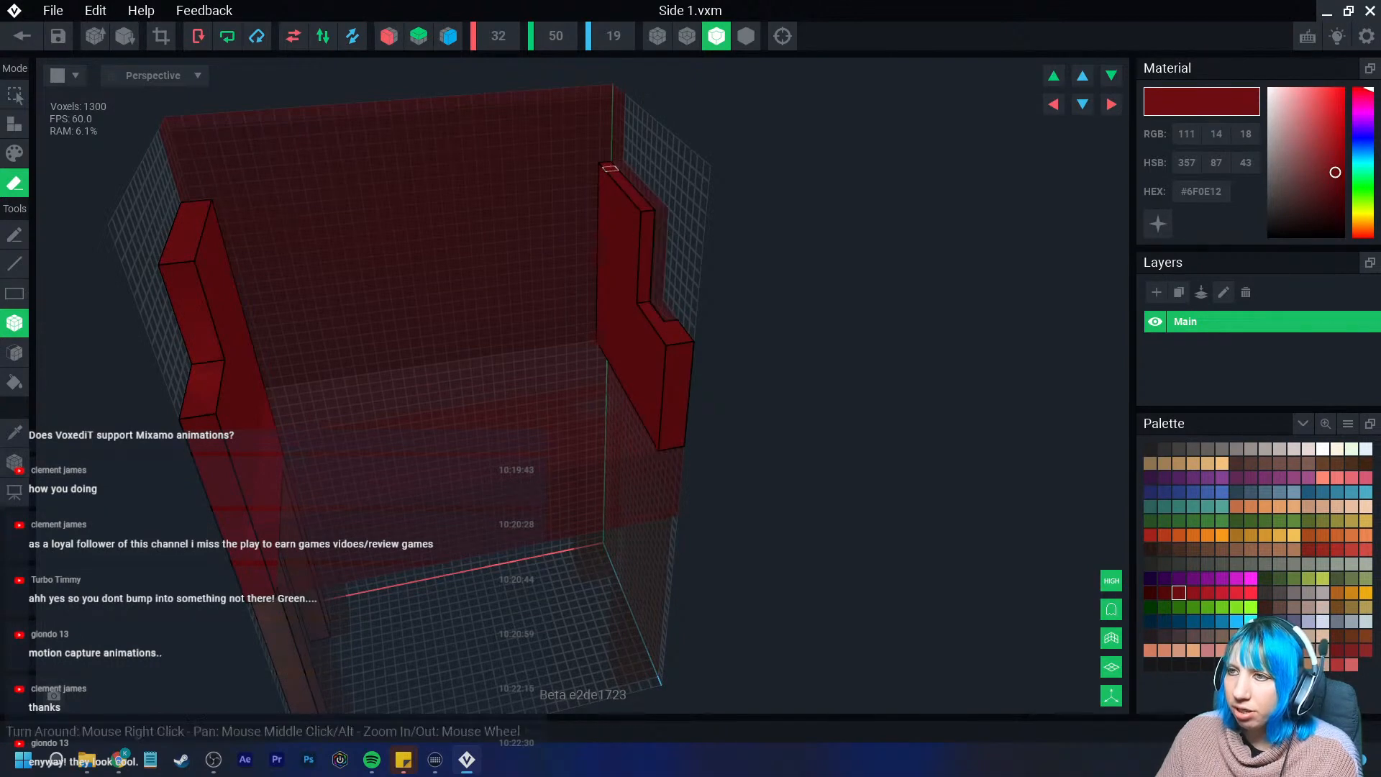
mouse_move(603, 166)
mouse_down()
mouse_move(666, 436)
mouse_move(679, 435)
mouse_up()
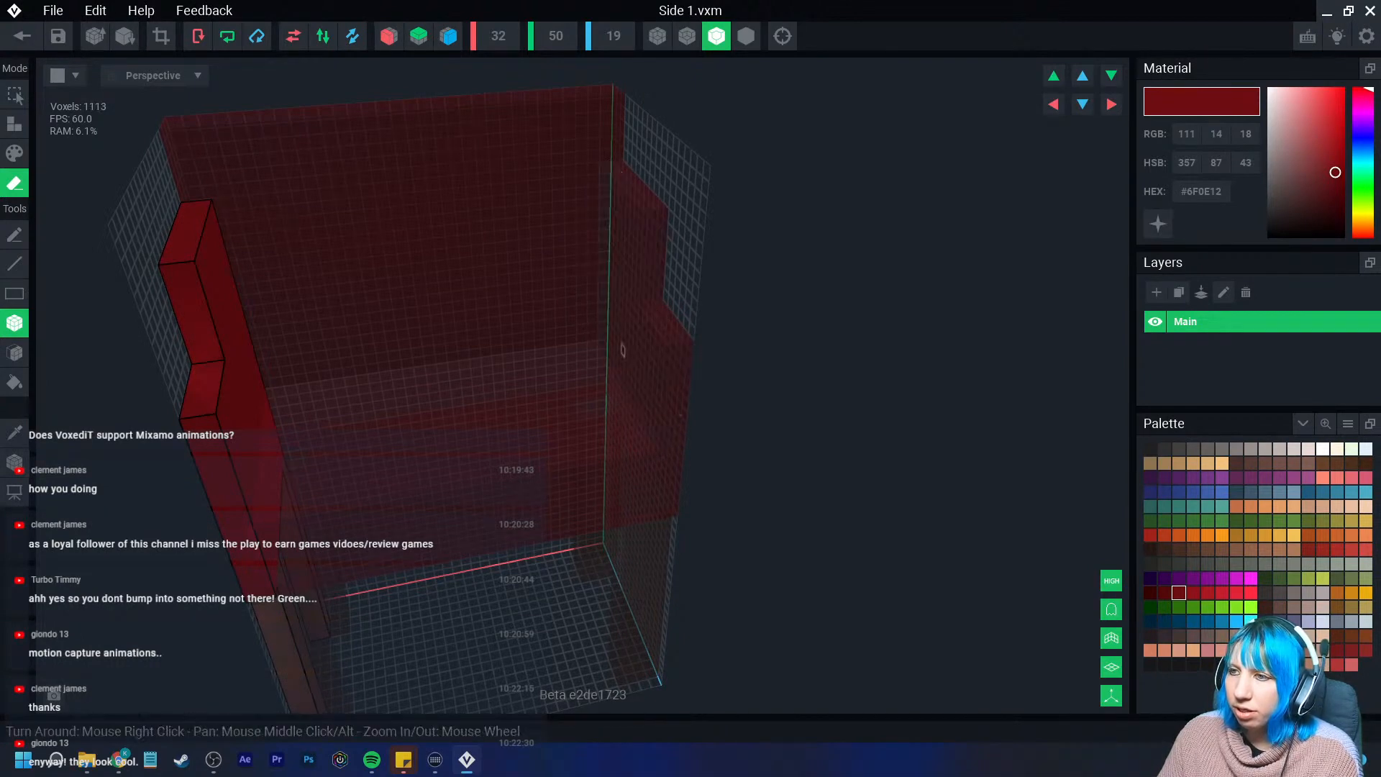
right_drag(623, 350, 540, 359)
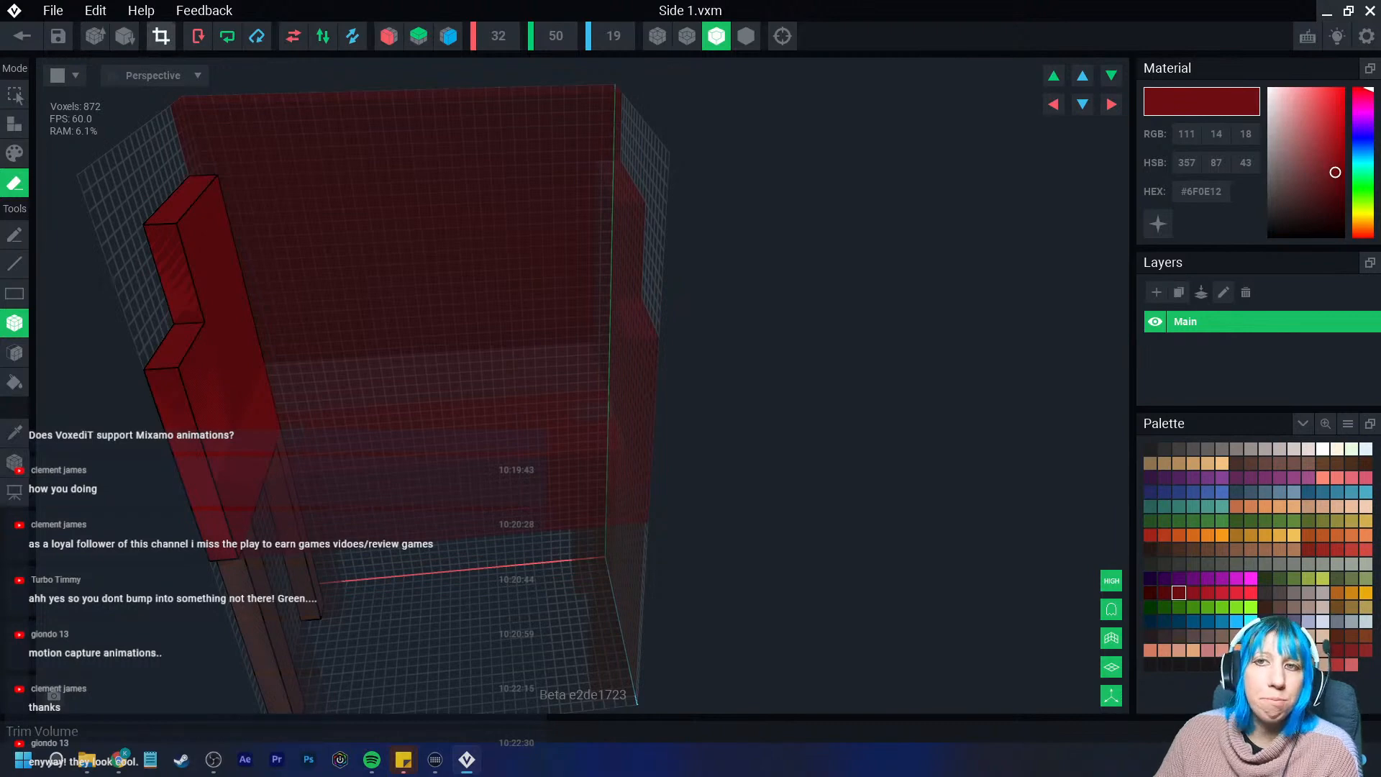
Trim the Side 1 volume to its remaining voxels and inspect the armrest from both sides
click(161, 36)
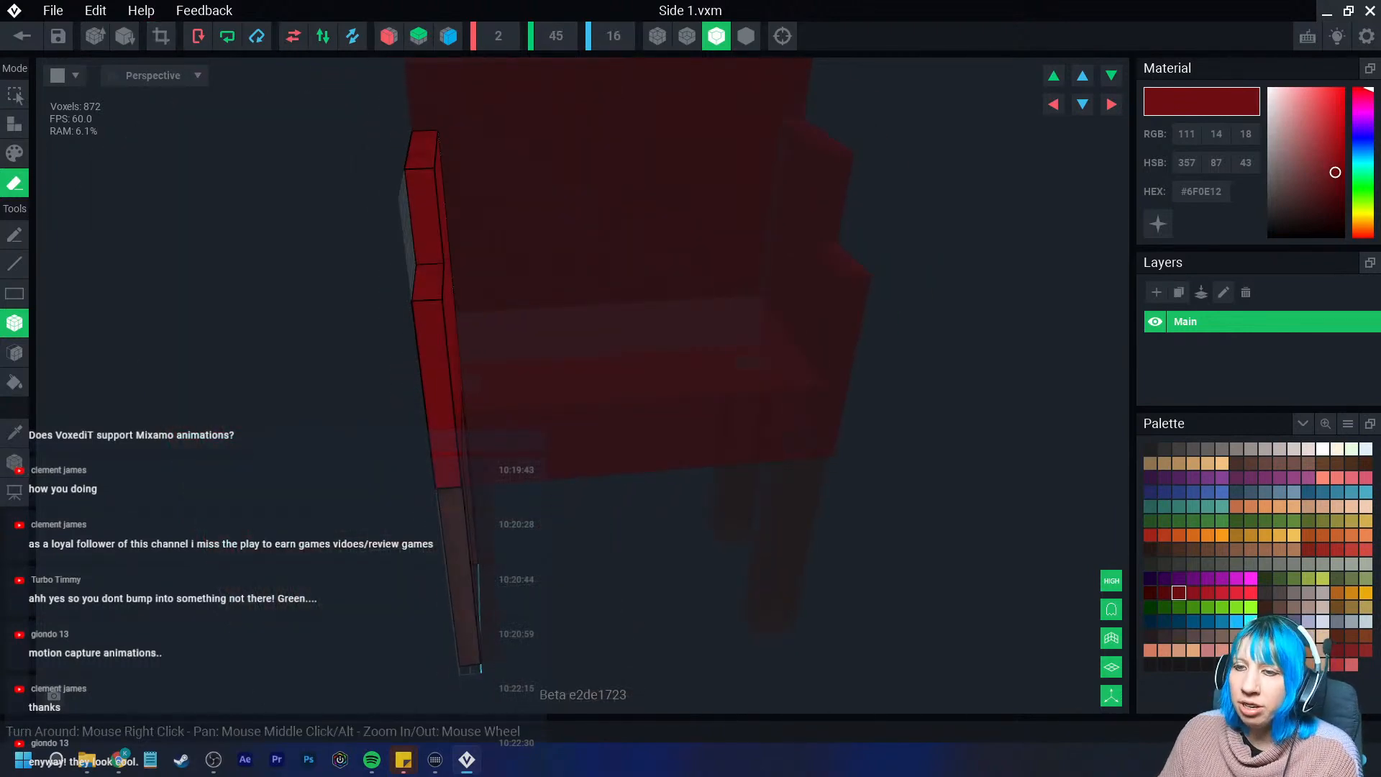
right_drag(417, 367, 478, 368)
scroll(518, 269, up, 6)
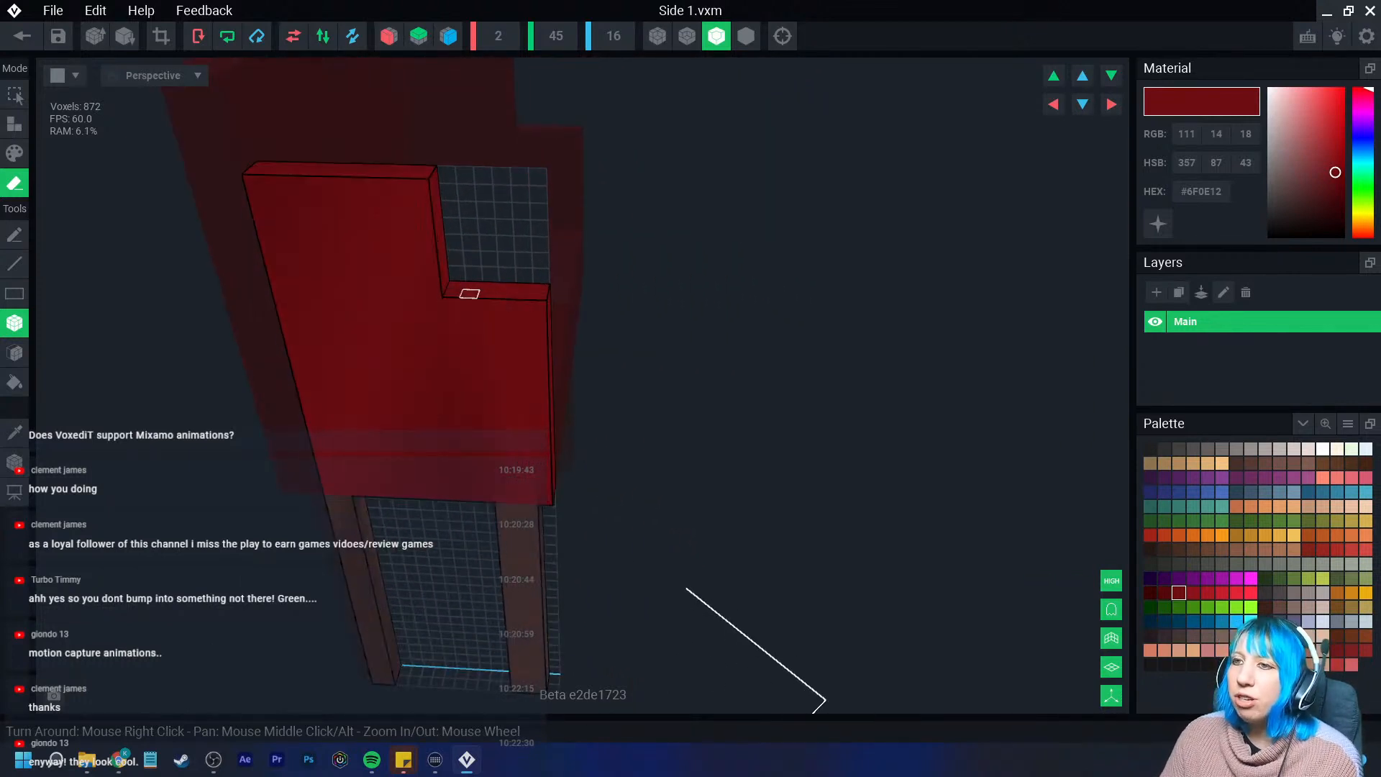
right_drag(468, 296, 478, 272)
right_drag(458, 223, 493, 268)
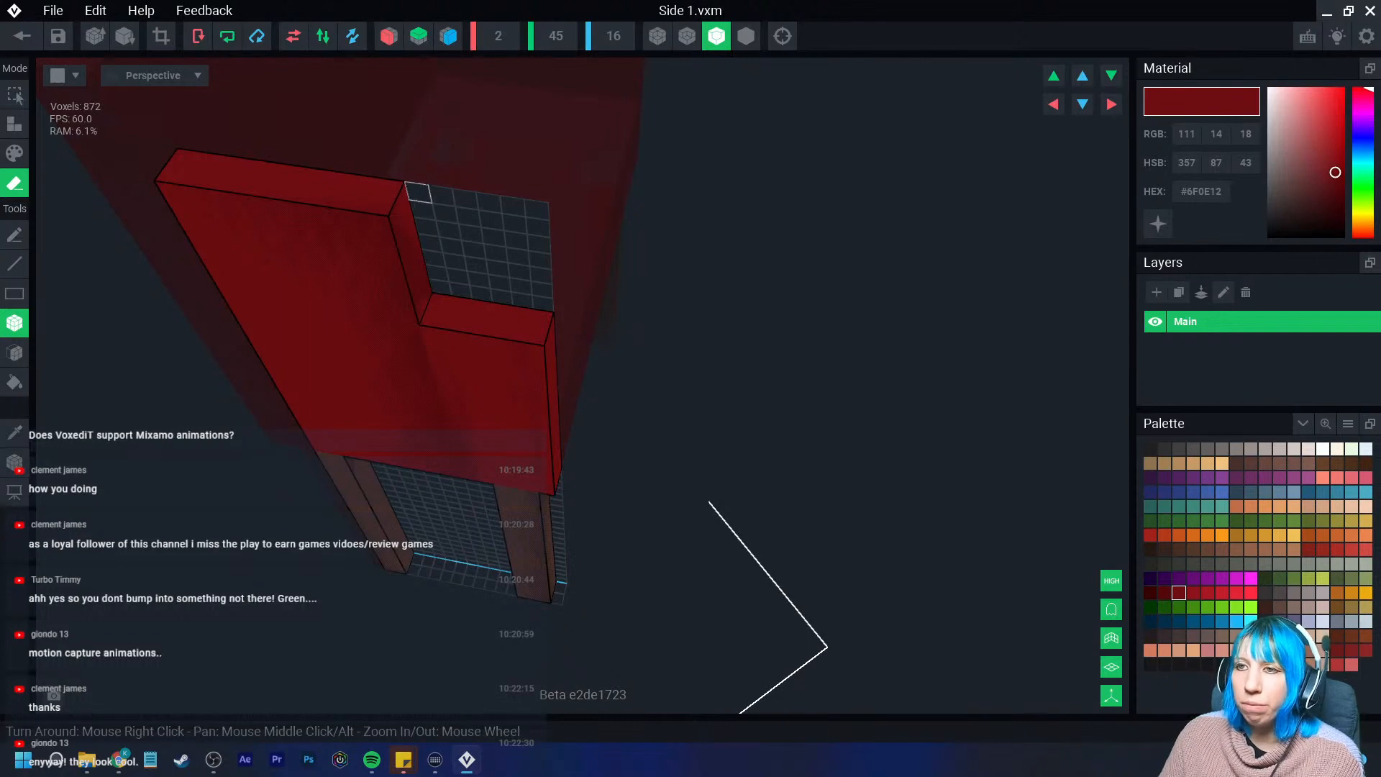
right_drag(485, 223, 533, 215)
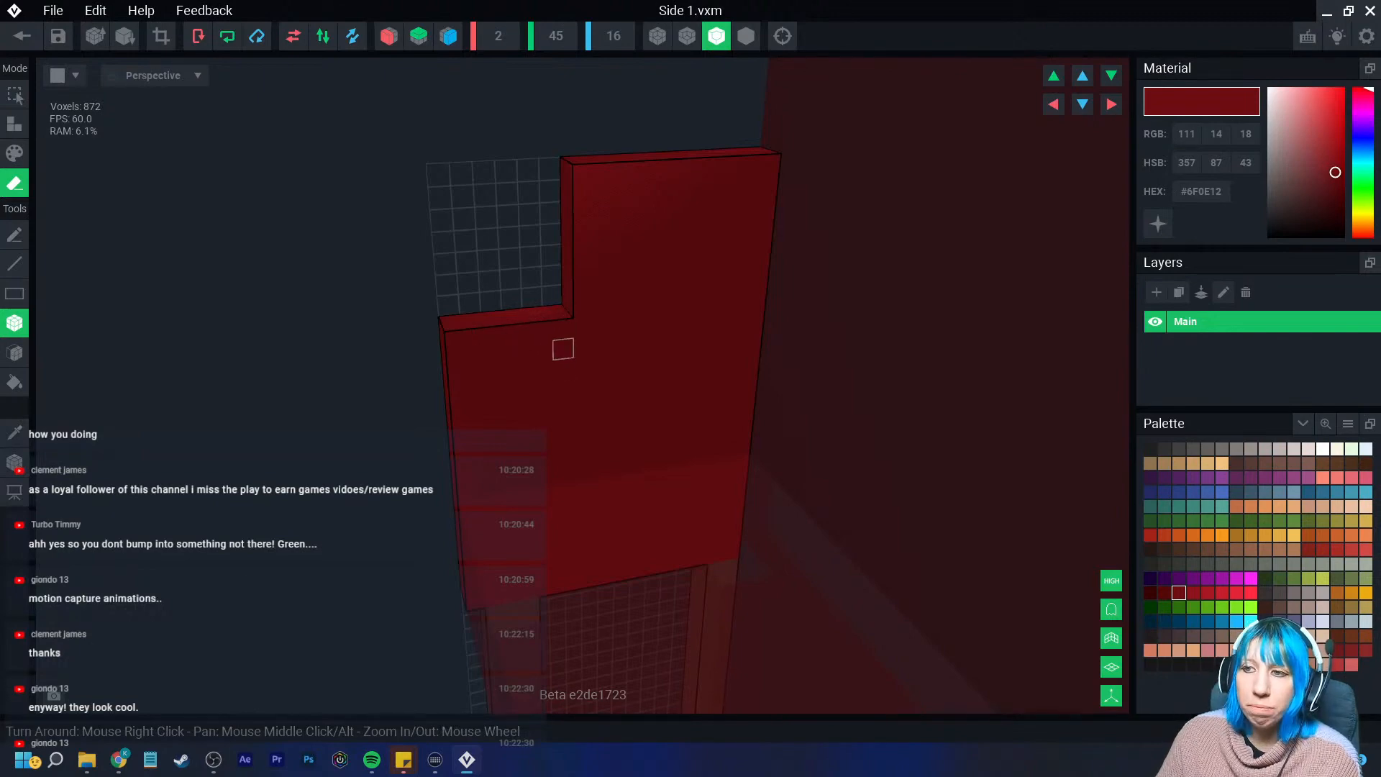
right_drag(523, 354, 555, 360)
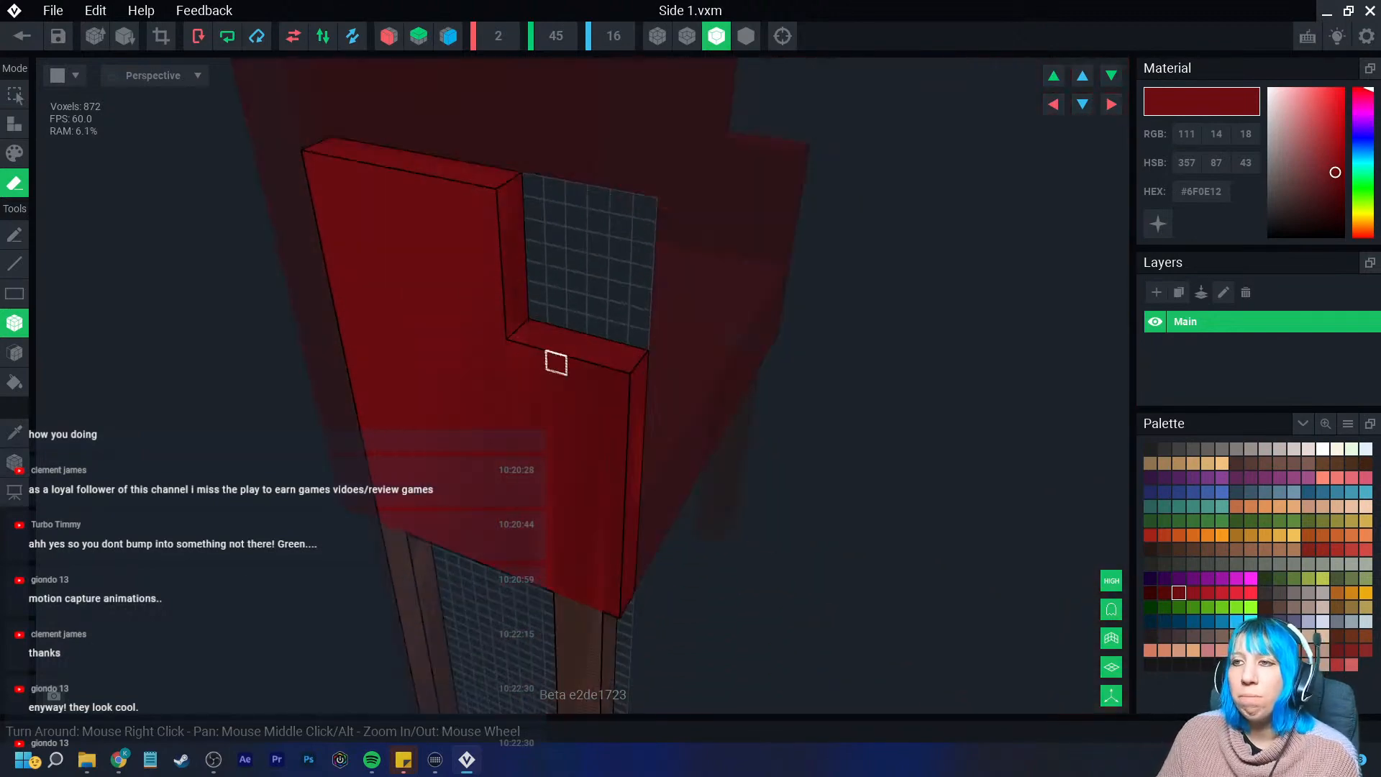
Save the changes to Side 1 and view the updated part in the Chair rig
click(22, 36)
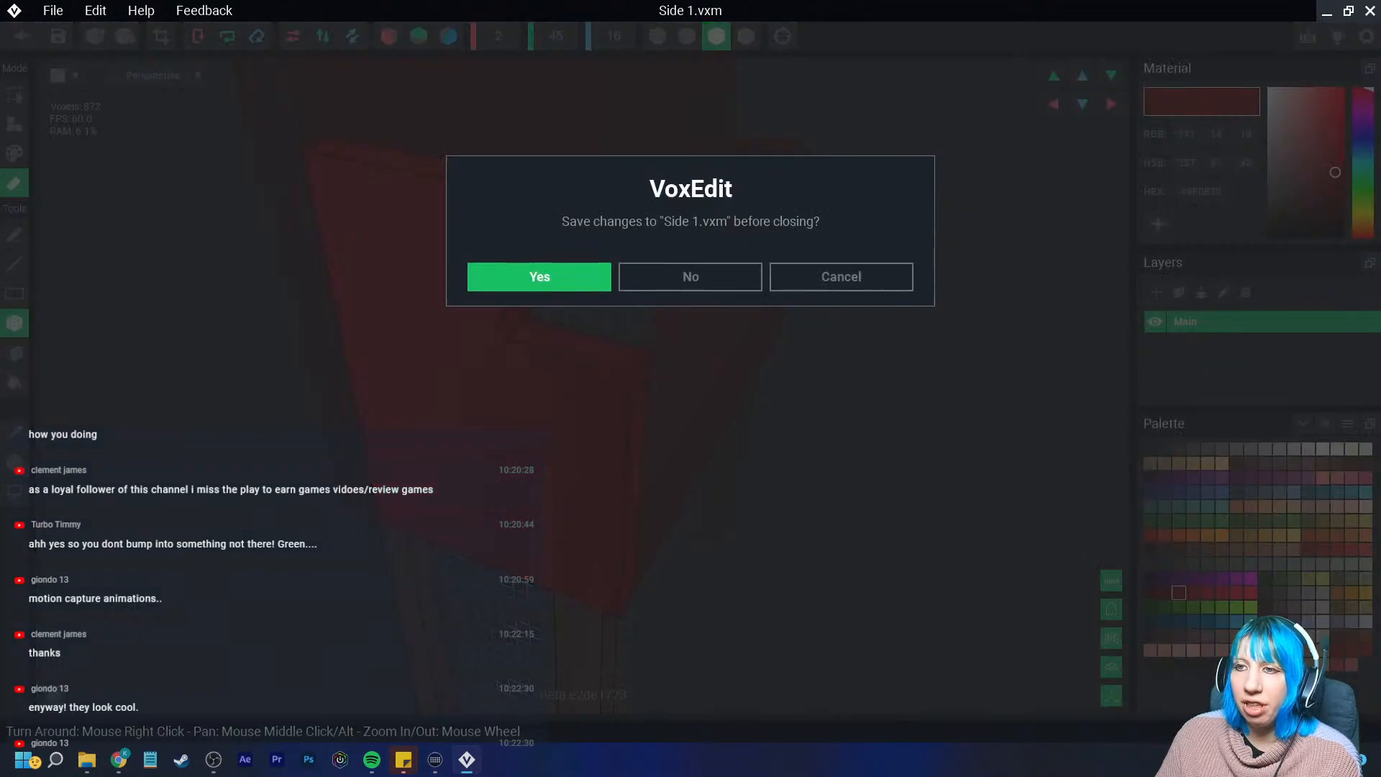
click(540, 276)
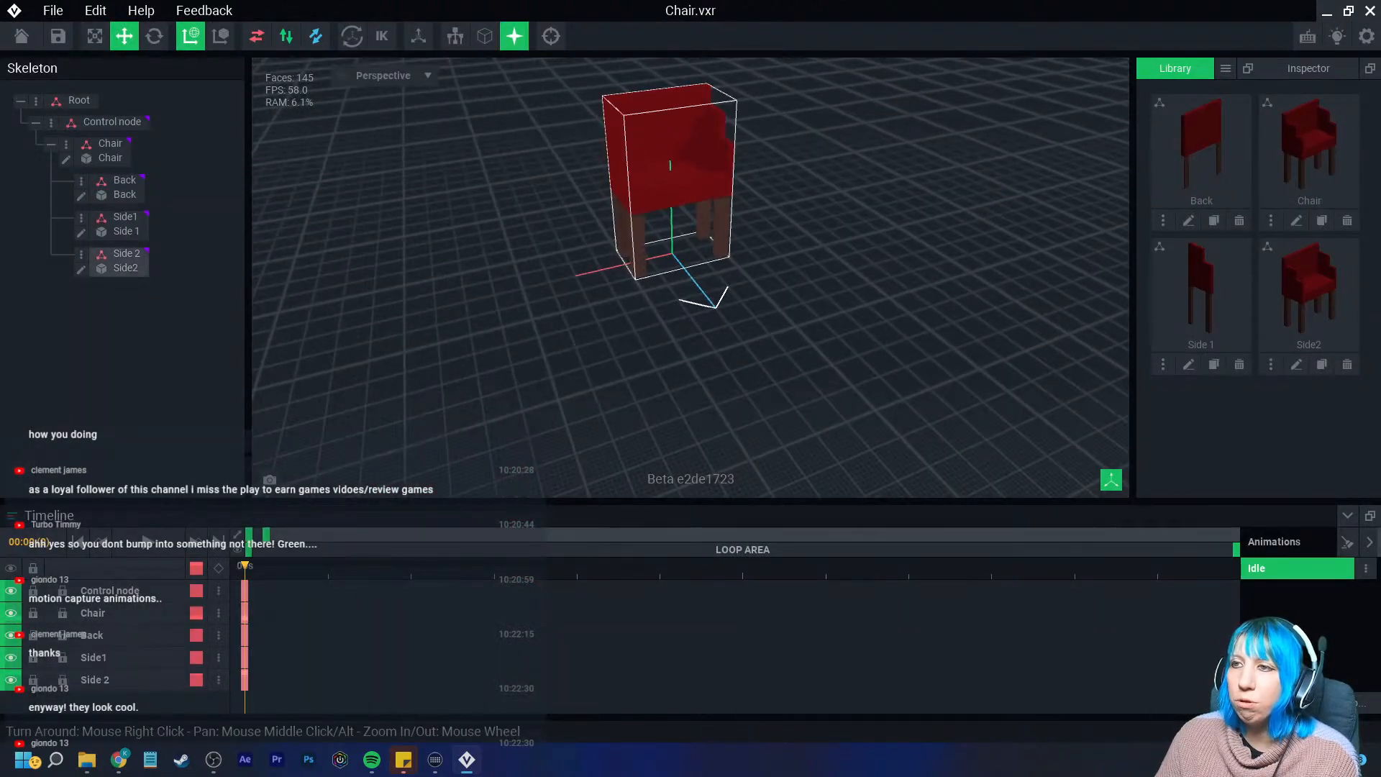
right_drag(622, 174, 605, 184)
scroll(621, 173, up, 2)
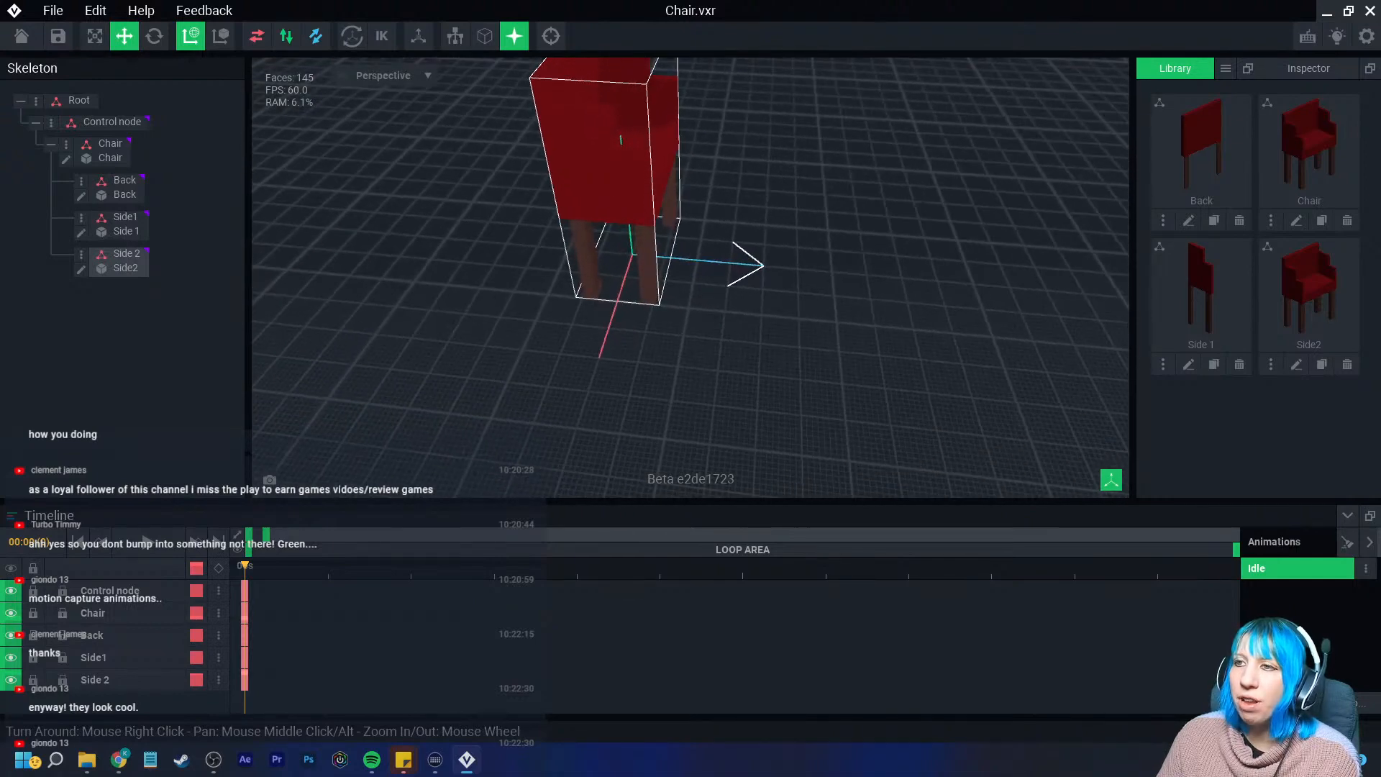
right_drag(583, 296, 583, 296)
Open the Side2 model and box-erase the seat, the Side 1 armrest and the legs beneath them, keeping the opposite armrest
click(80, 268)
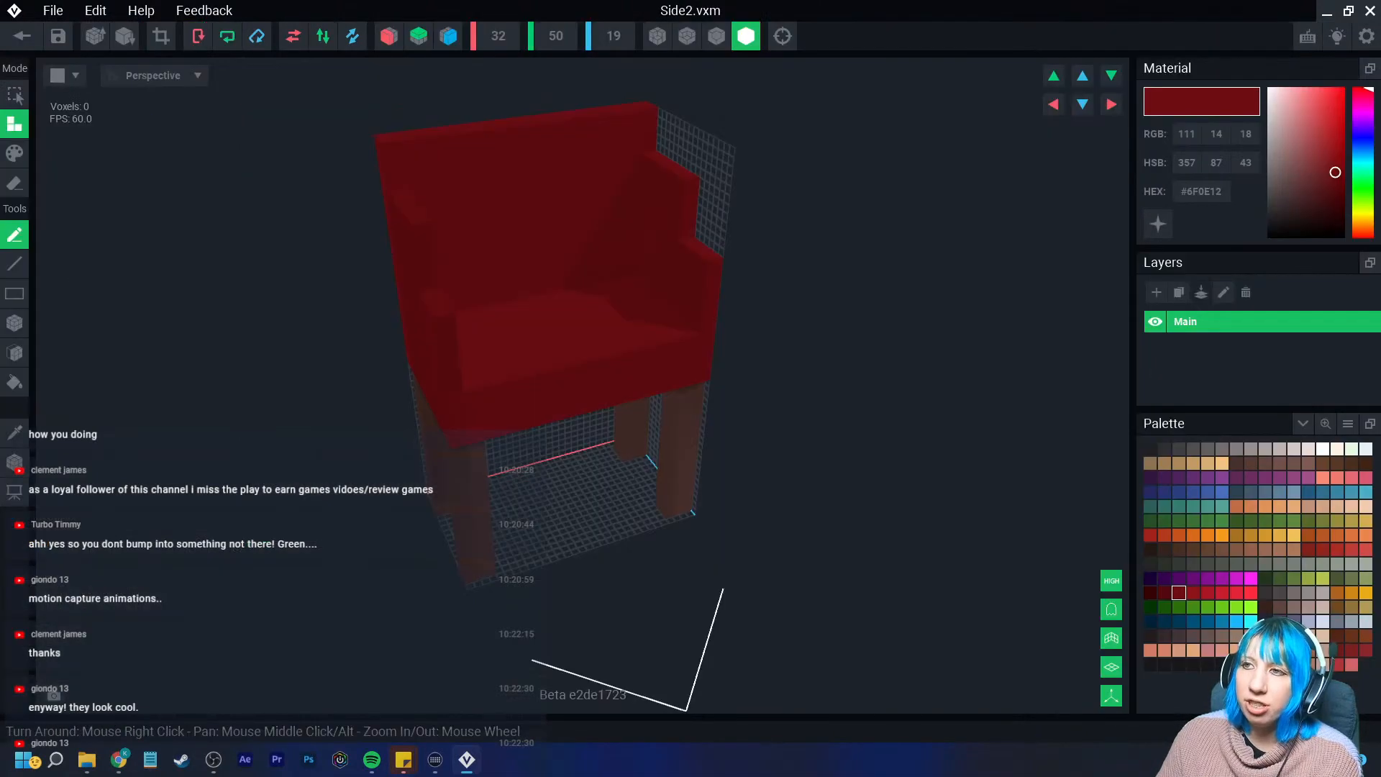
click(14, 183)
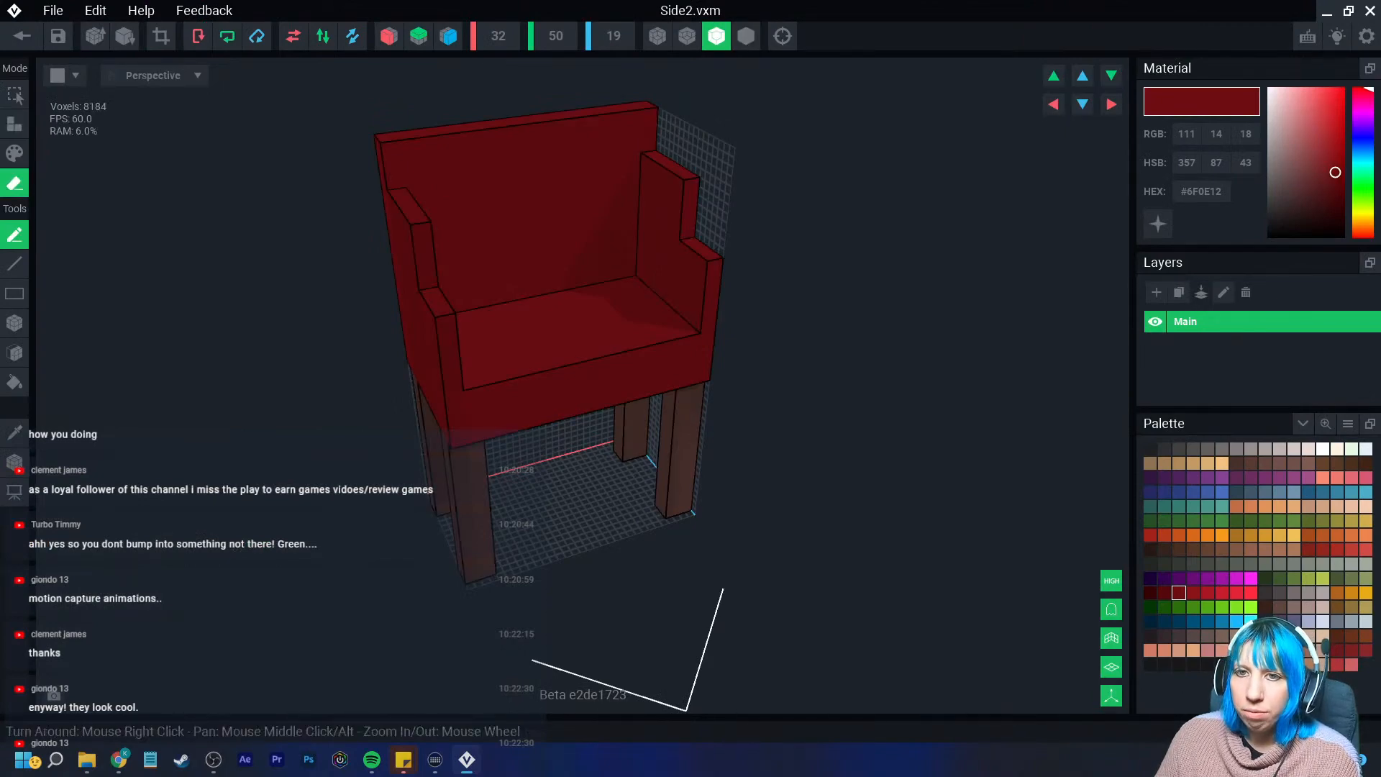
click(14, 323)
right_drag(489, 198, 421, 209)
mouse_move(387, 190)
mouse_down()
mouse_move(539, 348)
mouse_move(626, 327)
mouse_move(610, 320)
mouse_up()
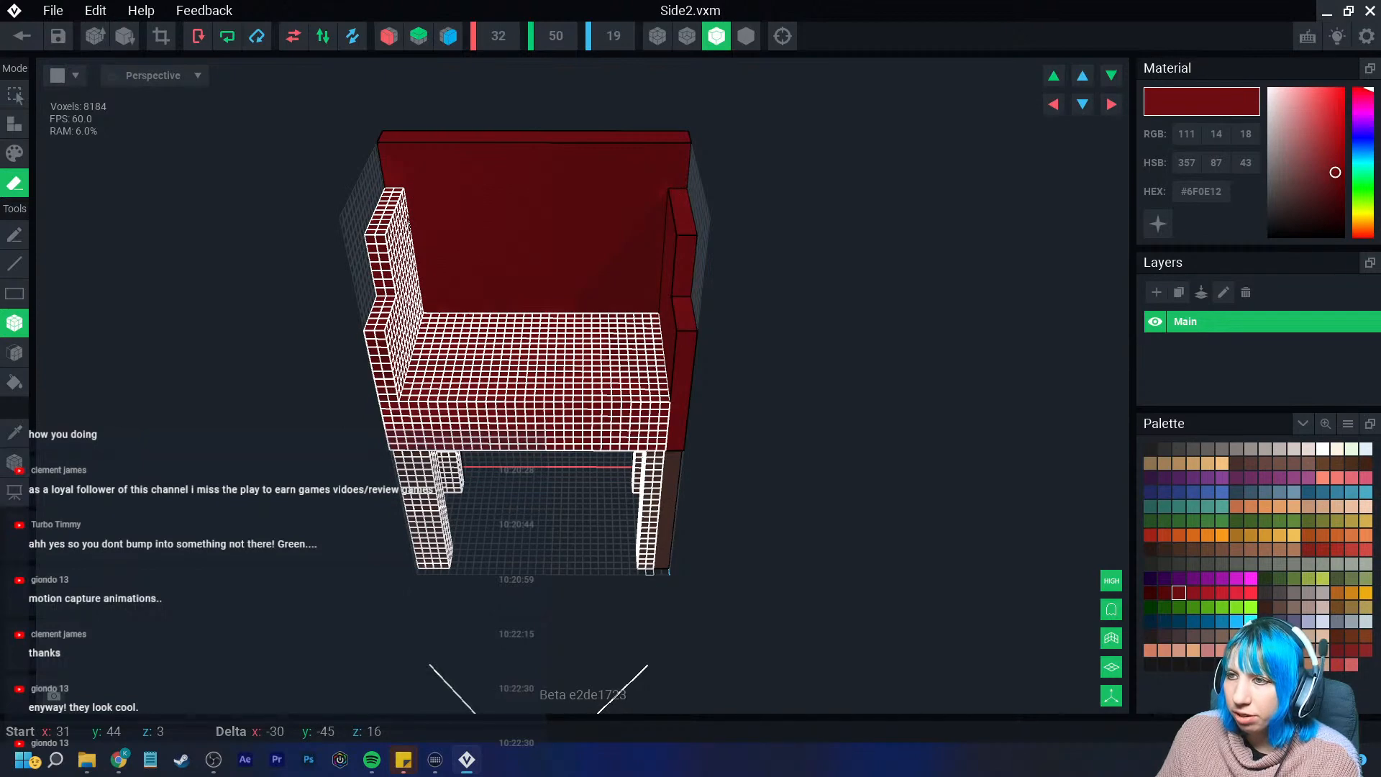
drag(650, 572, 649, 572)
Box-erase the backrest and its legs from Side2 and trim the volume to the remaining armrest
right_drag(493, 287, 501, 143)
middle_drag(496, 86, 492, 124)
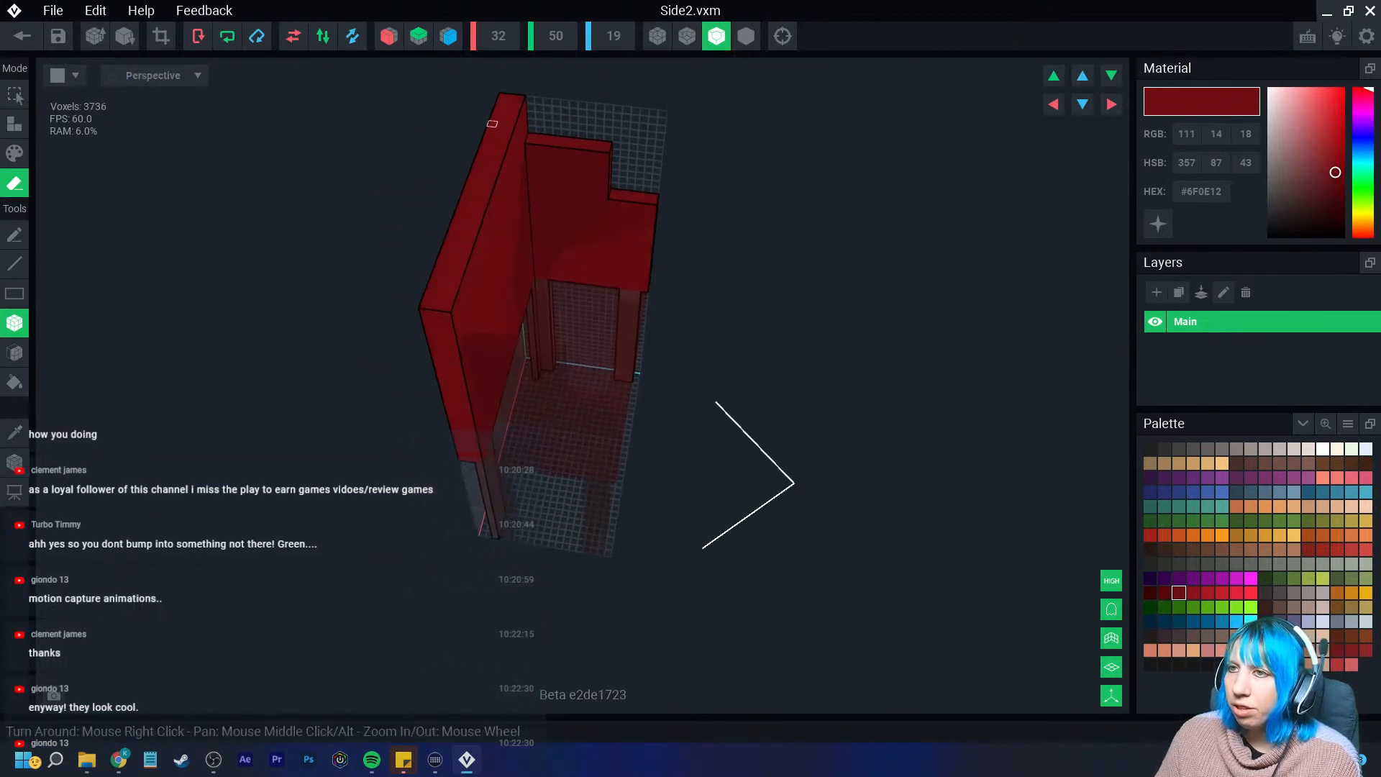
mouse_move(492, 123)
mouse_down()
mouse_move(483, 432)
mouse_move(496, 536)
mouse_up()
right_drag(503, 432, 403, 374)
Save the changes to Side2 and view the rig from the front
click(21, 36)
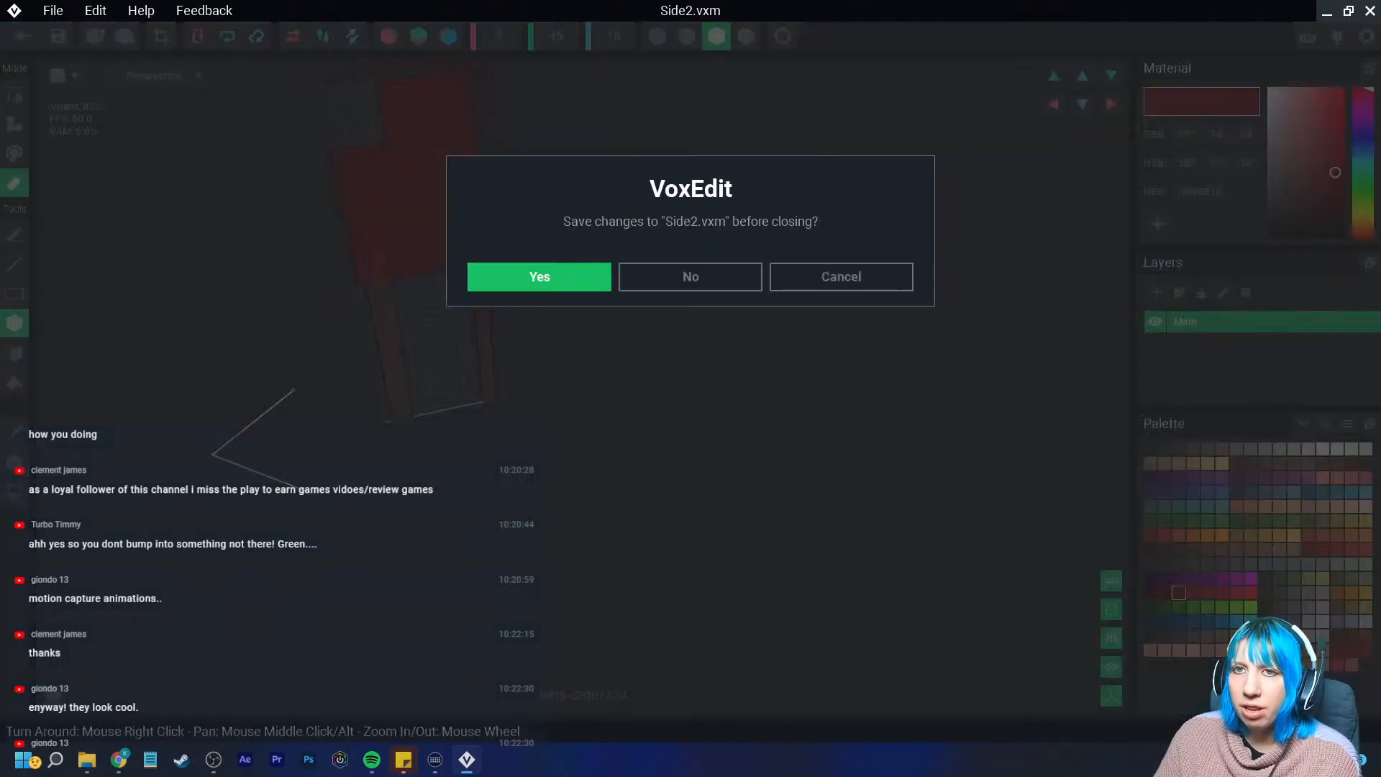
click(538, 276)
scroll(677, 216, up, 3)
right_drag(719, 216, 647, 208)
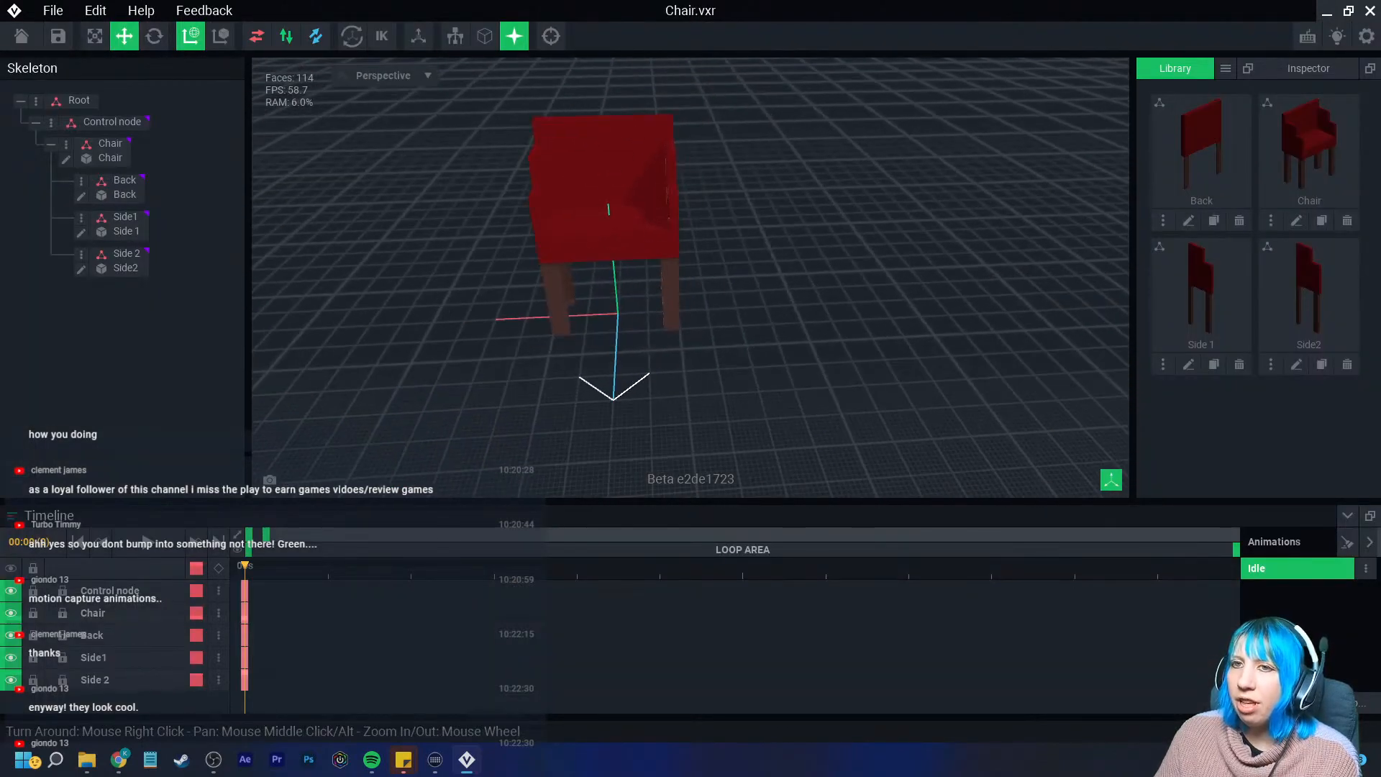
Open the Chair model and box-erase its whole backrest down through the rear layers
click(65, 159)
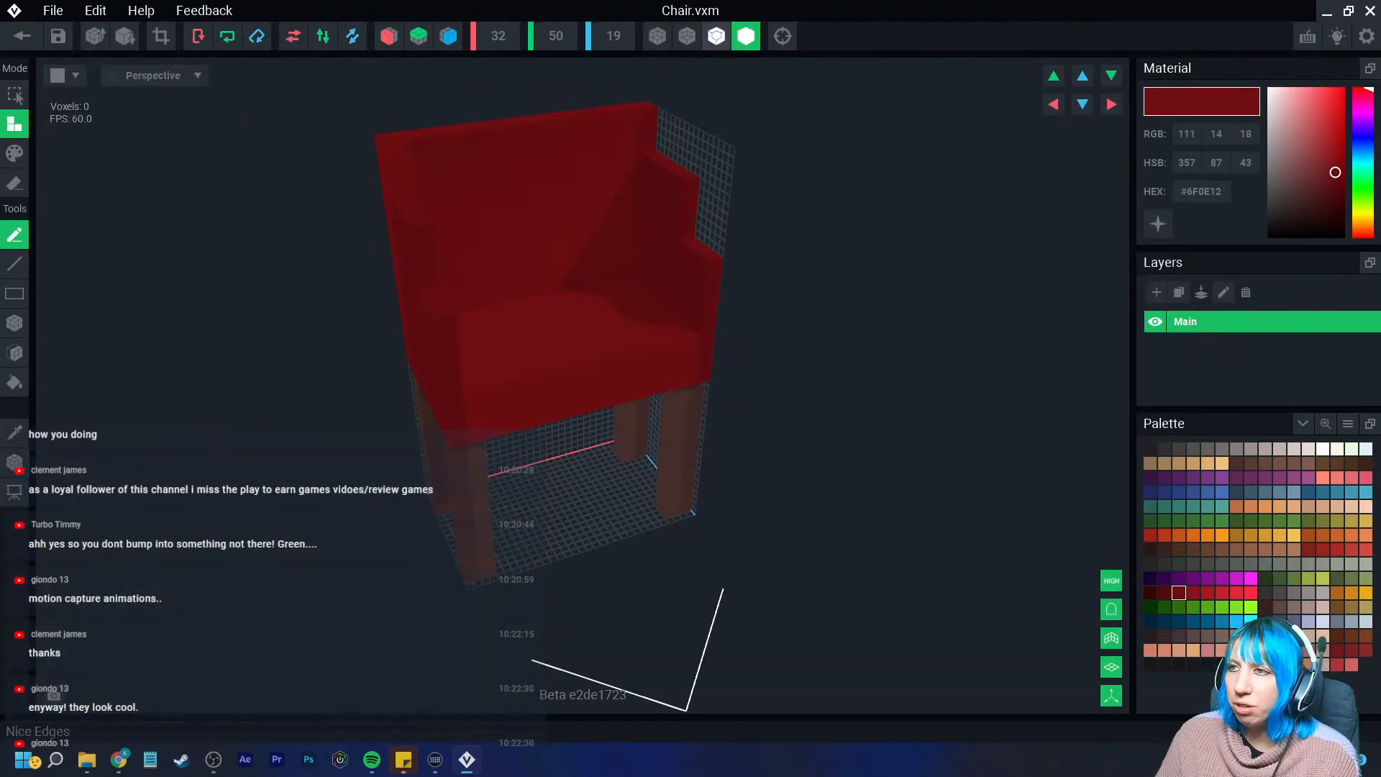
click(14, 183)
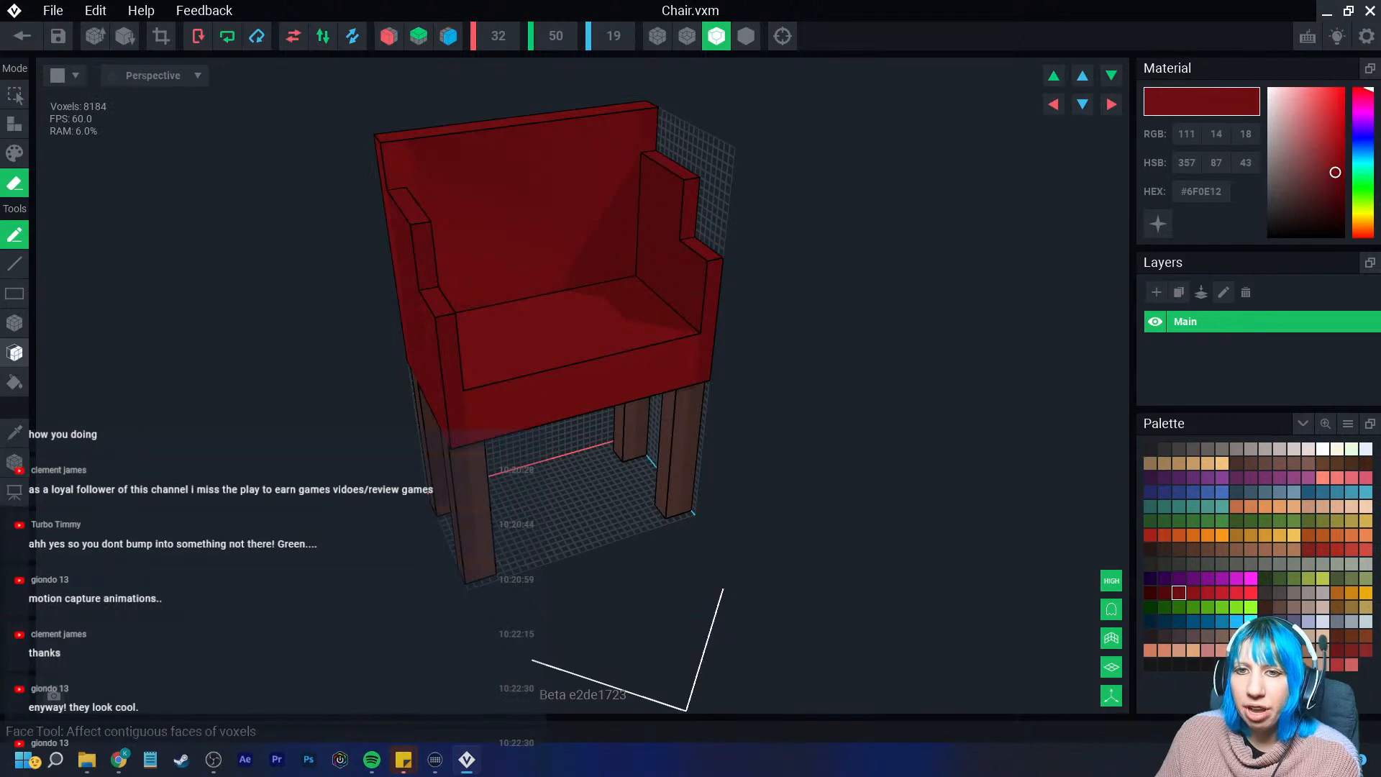
click(14, 323)
right_drag(490, 257, 310, 235)
mouse_move(191, 153)
mouse_down()
mouse_move(503, 392)
mouse_move(526, 491)
mouse_up()
Box-erase both armrests from the Chair model, leaving only the seat on its legs, and trim the volume
right_drag(526, 490, 454, 399)
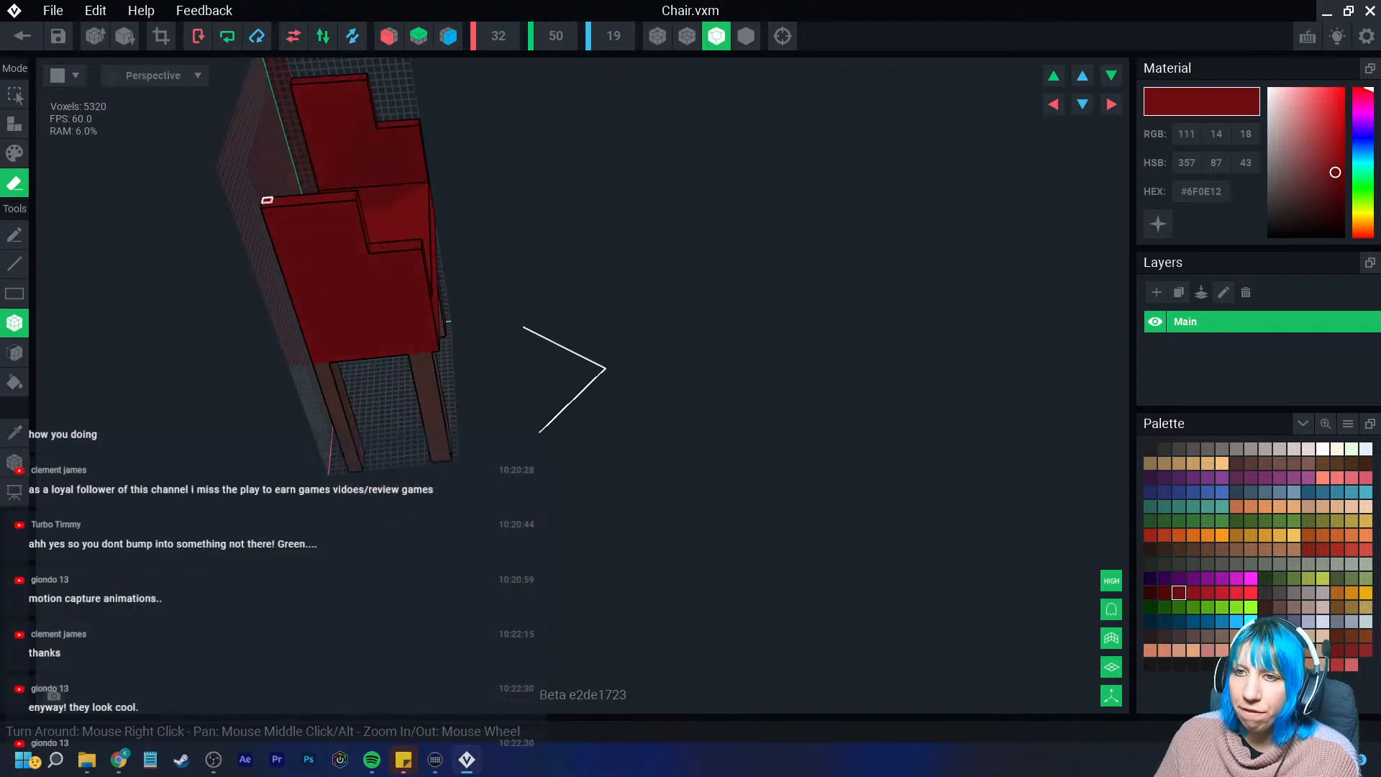
mouse_move(267, 200)
mouse_down()
mouse_move(349, 462)
mouse_move(443, 461)
mouse_up()
right_drag(443, 460, 417, 244)
drag(407, 244, 425, 348)
right_drag(646, 193, 644, 108)
drag(644, 107, 641, 378)
right_drag(641, 379, 641, 377)
click(161, 36)
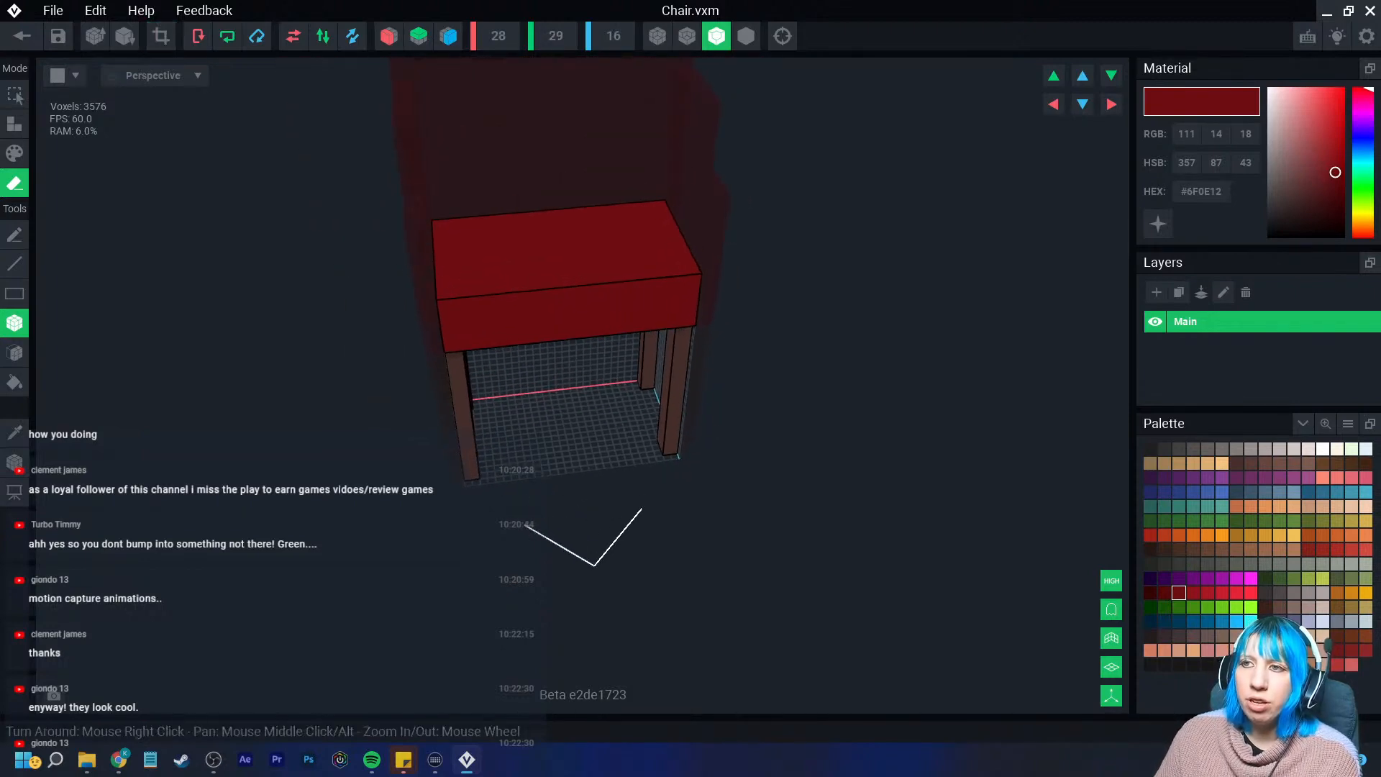
Save the changes to the Chair model and check the assembled parts in the rig
click(22, 36)
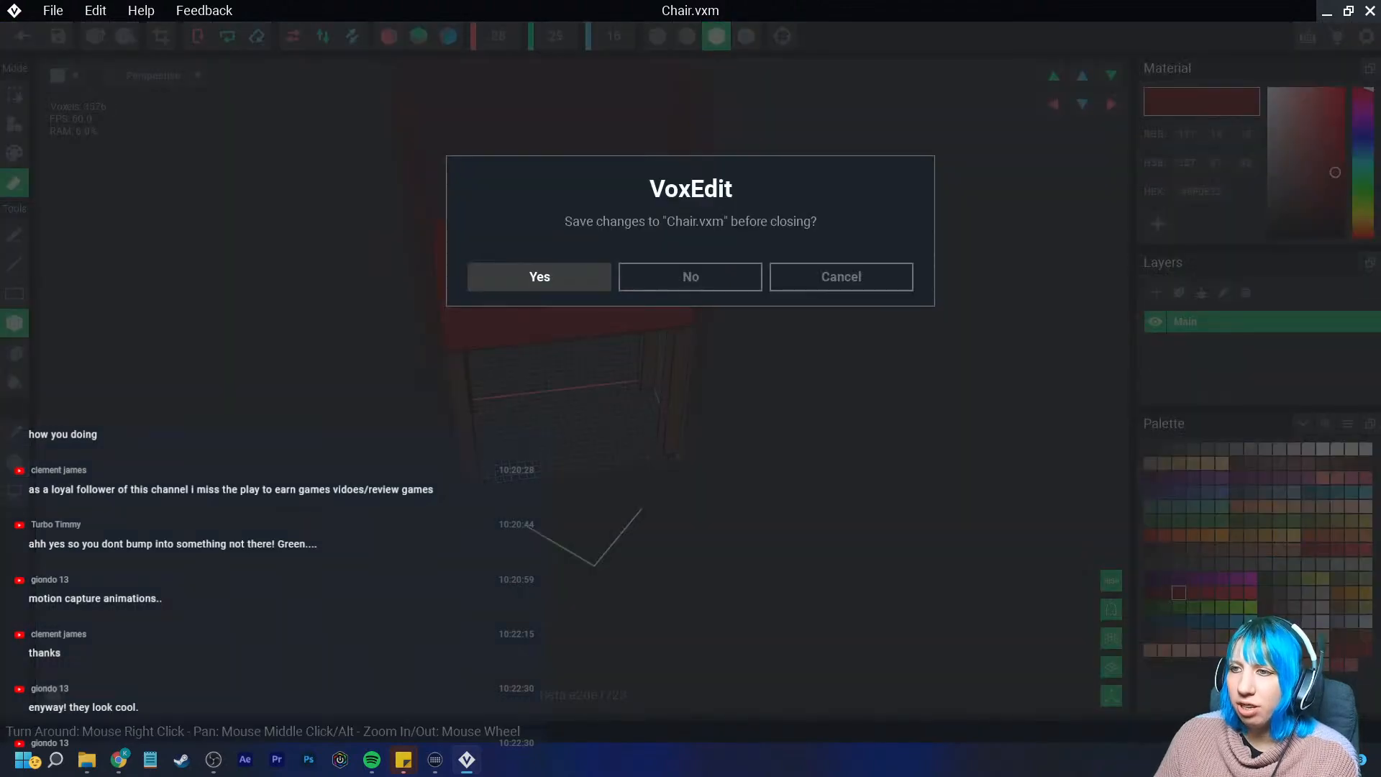
click(540, 277)
scroll(656, 216, up, 4)
right_drag(656, 217, 642, 217)
middle_drag(642, 216, 645, 241)
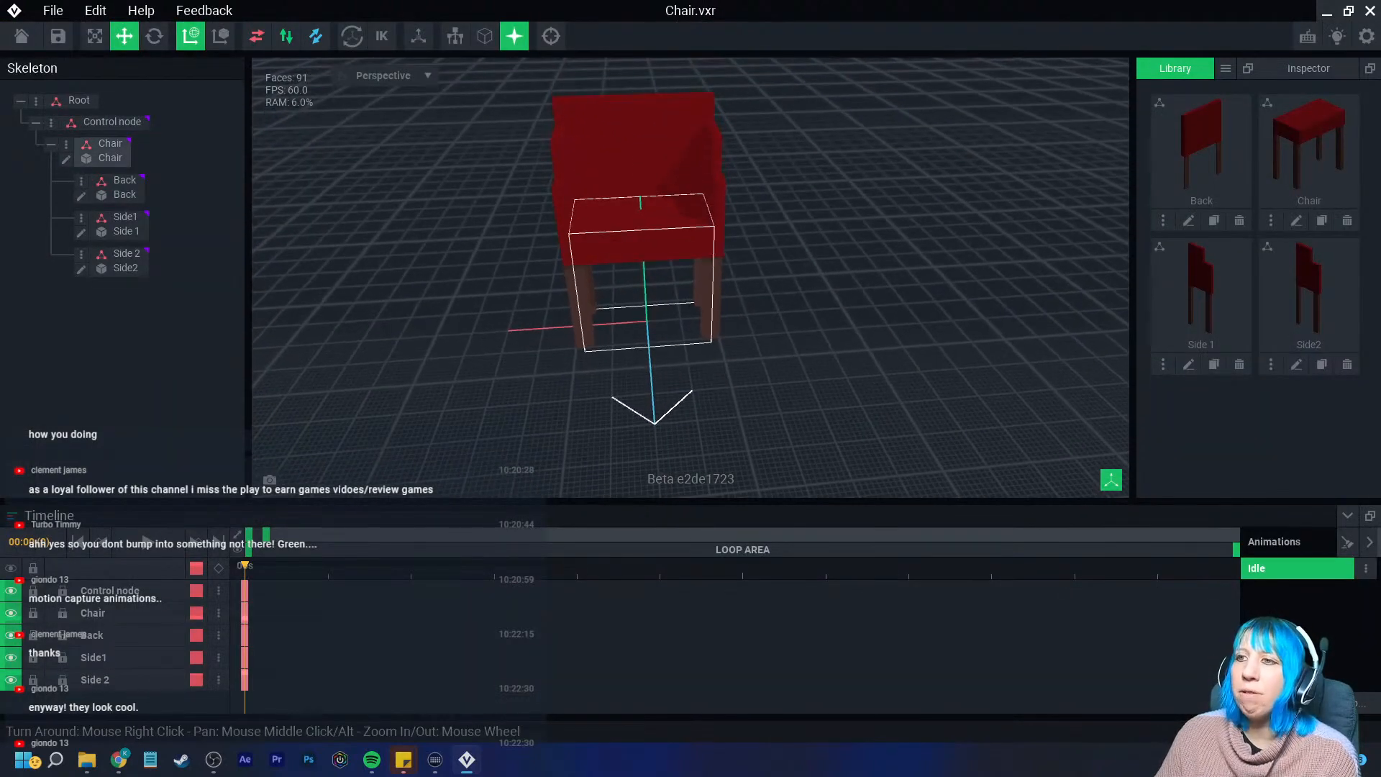
right_drag(640, 203, 685, 207)
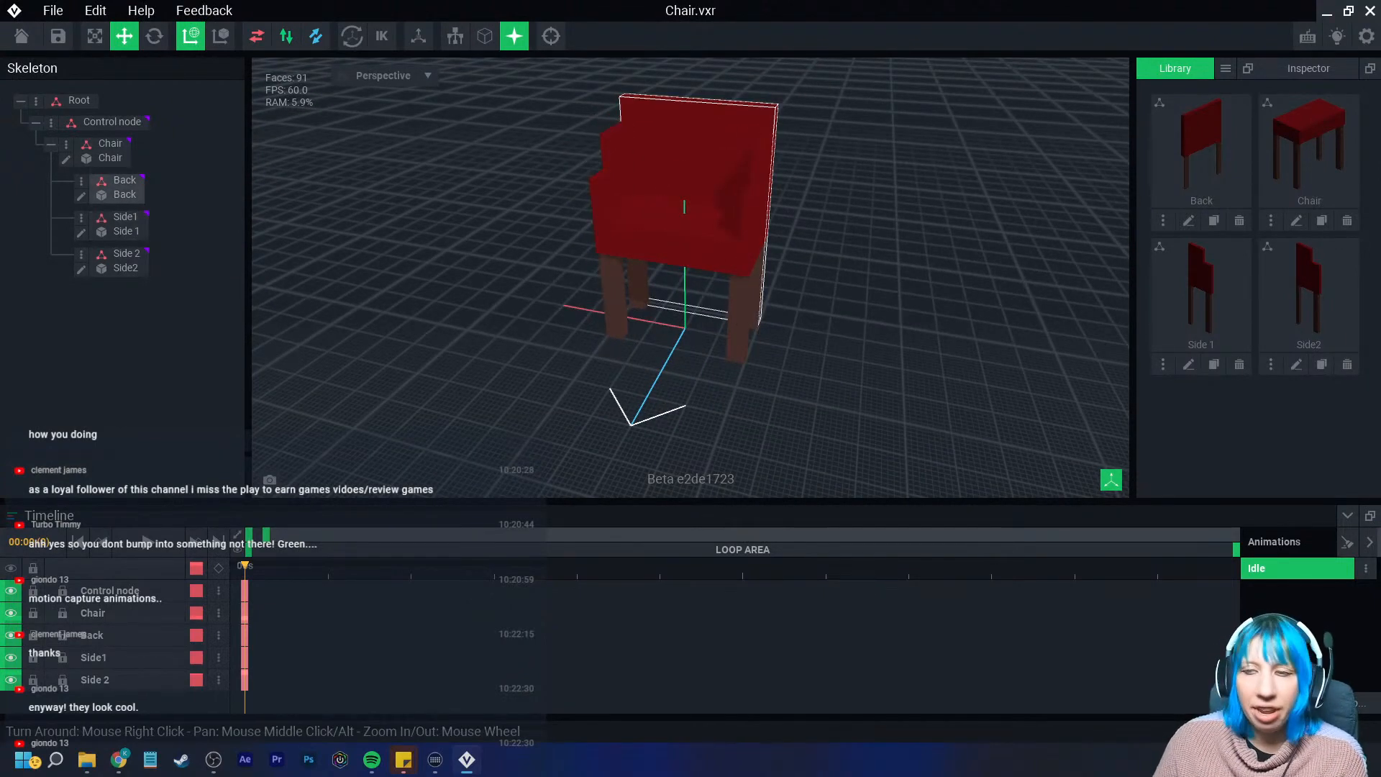
Rename the chair's Idle animation to "Idle 01"
right_drag(630, 311, 767, 343)
scroll(719, 288, up, 3)
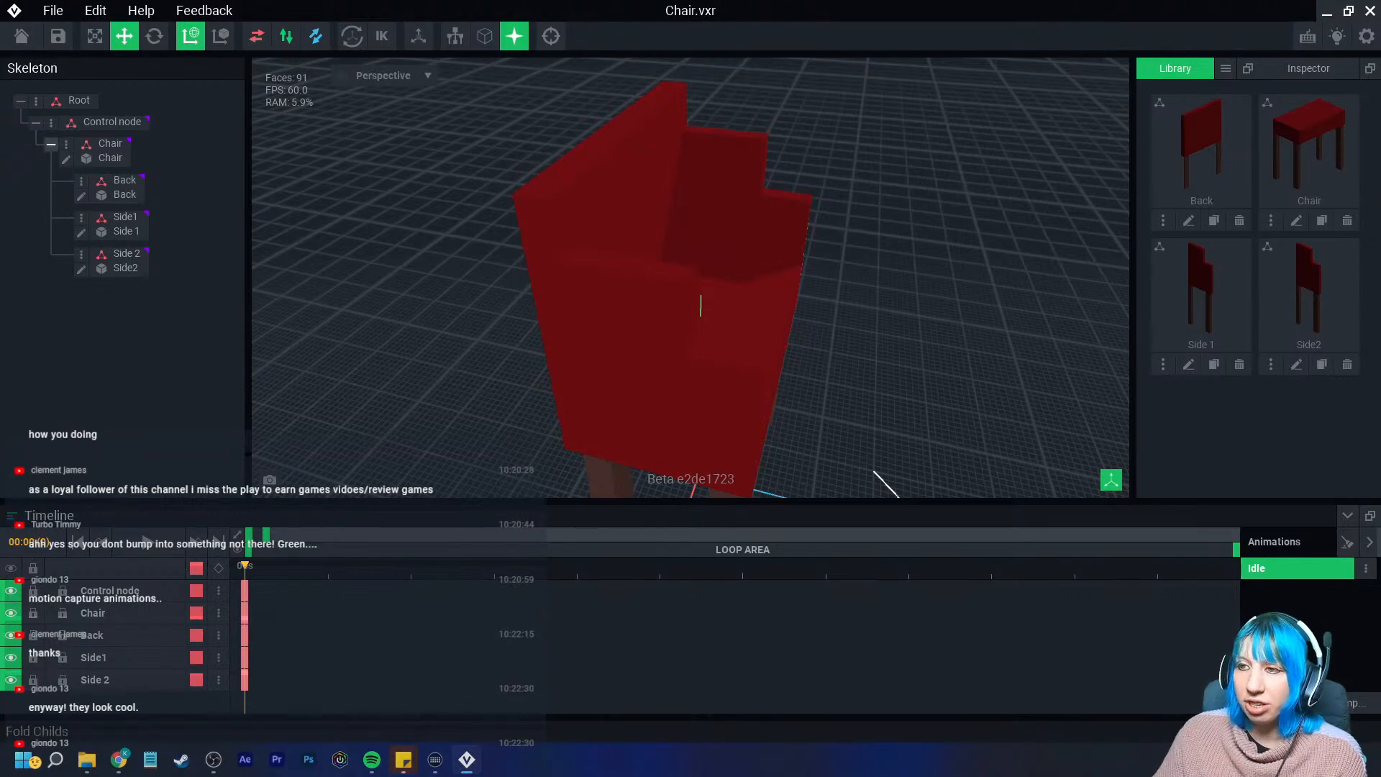
right_drag(907, 360, 785, 331)
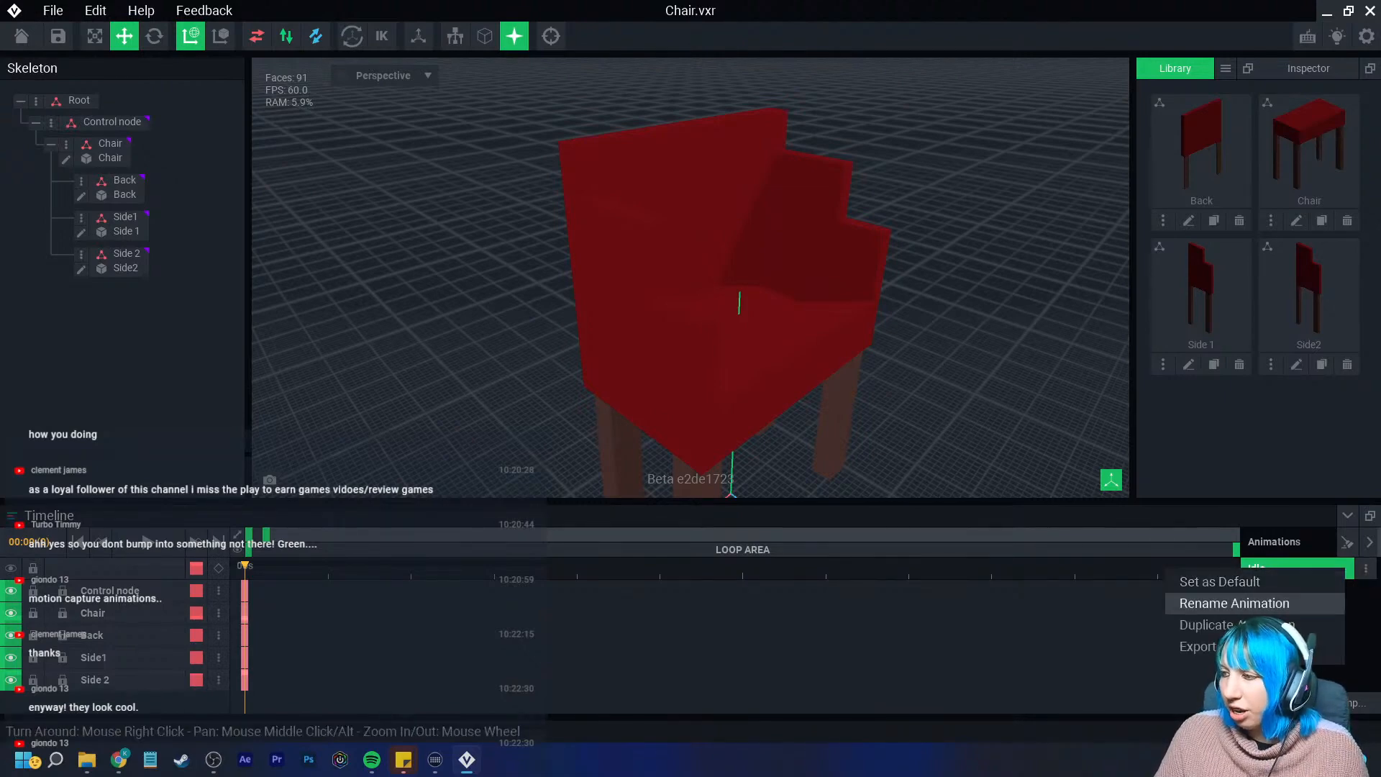
click(1234, 603)
text(Idle 01)
key(Return)
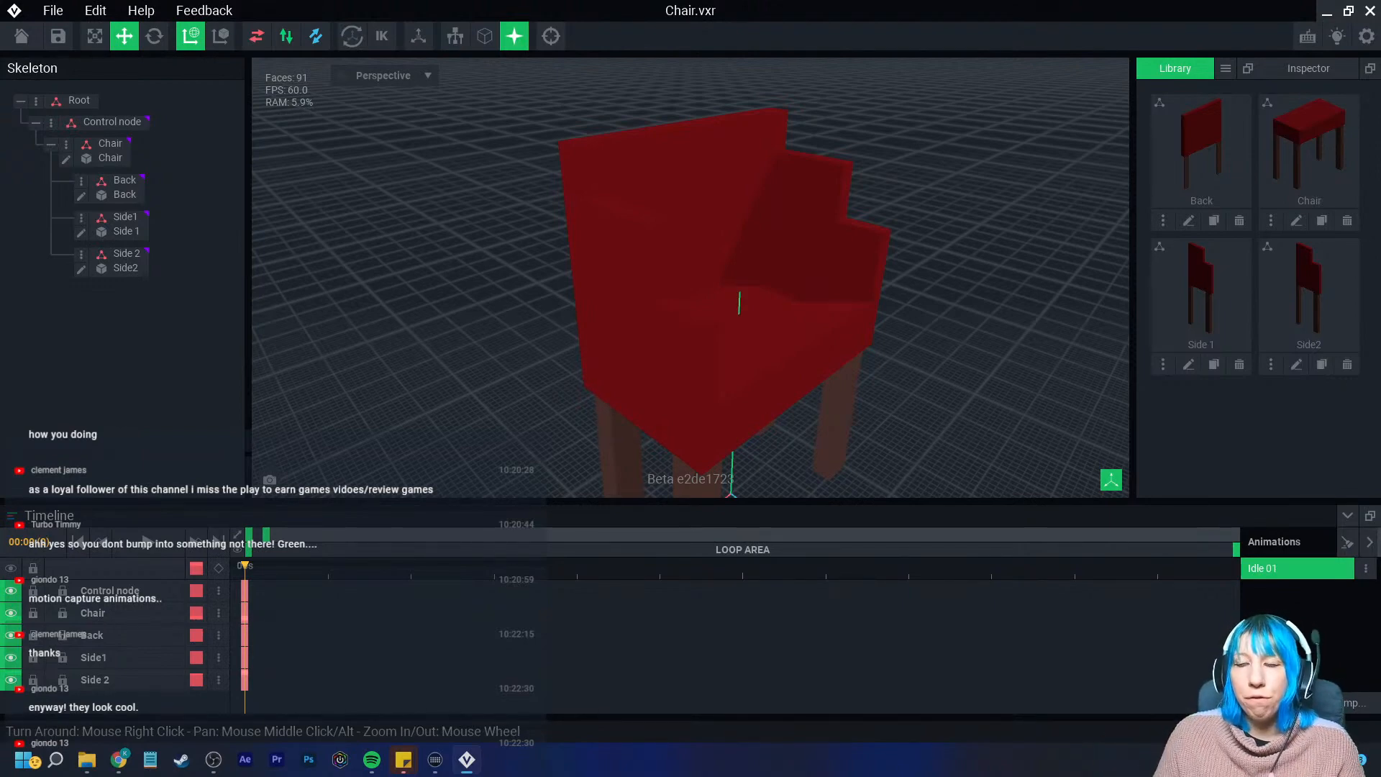
Play the Idle 01 animation, return to its first frame and inspect the assembled chair parts from the front
key(space)
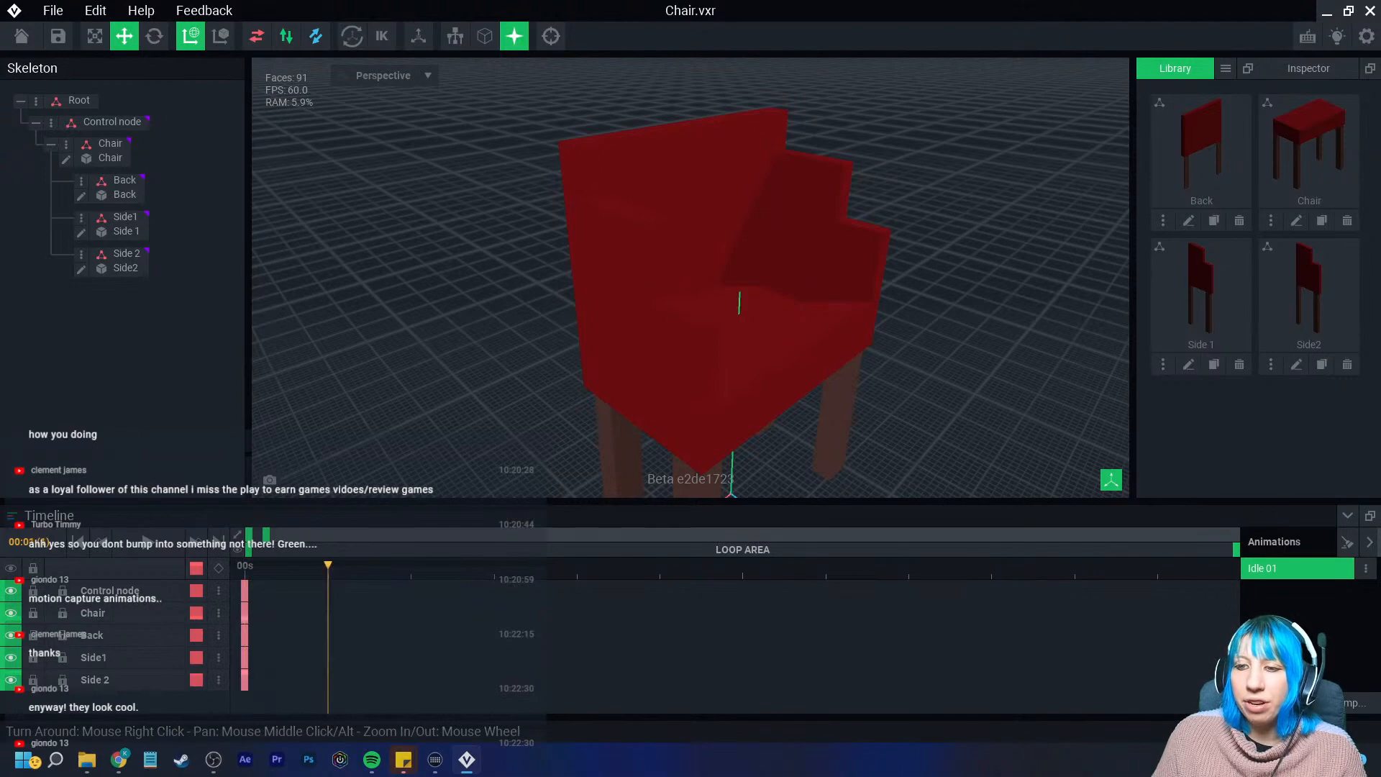
key(Left)
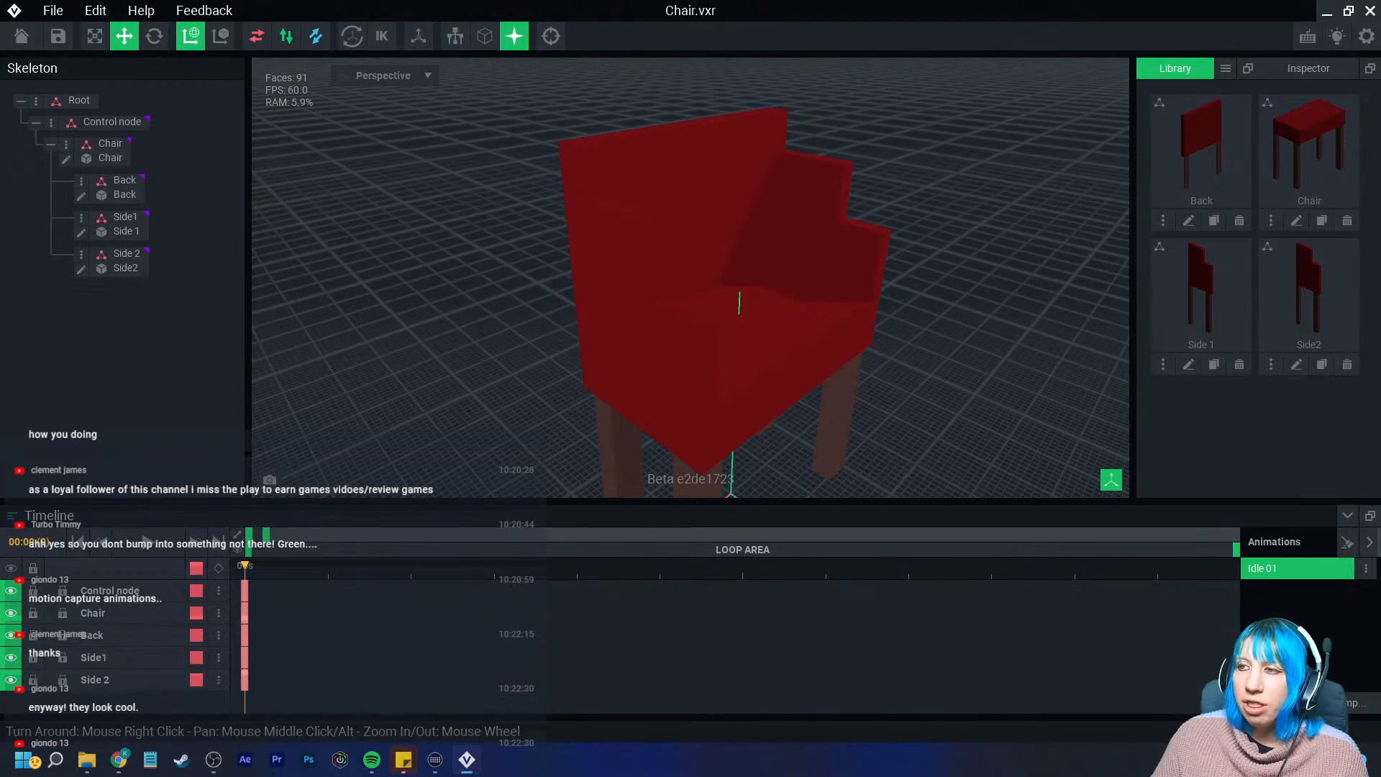
right_drag(683, 309, 726, 288)
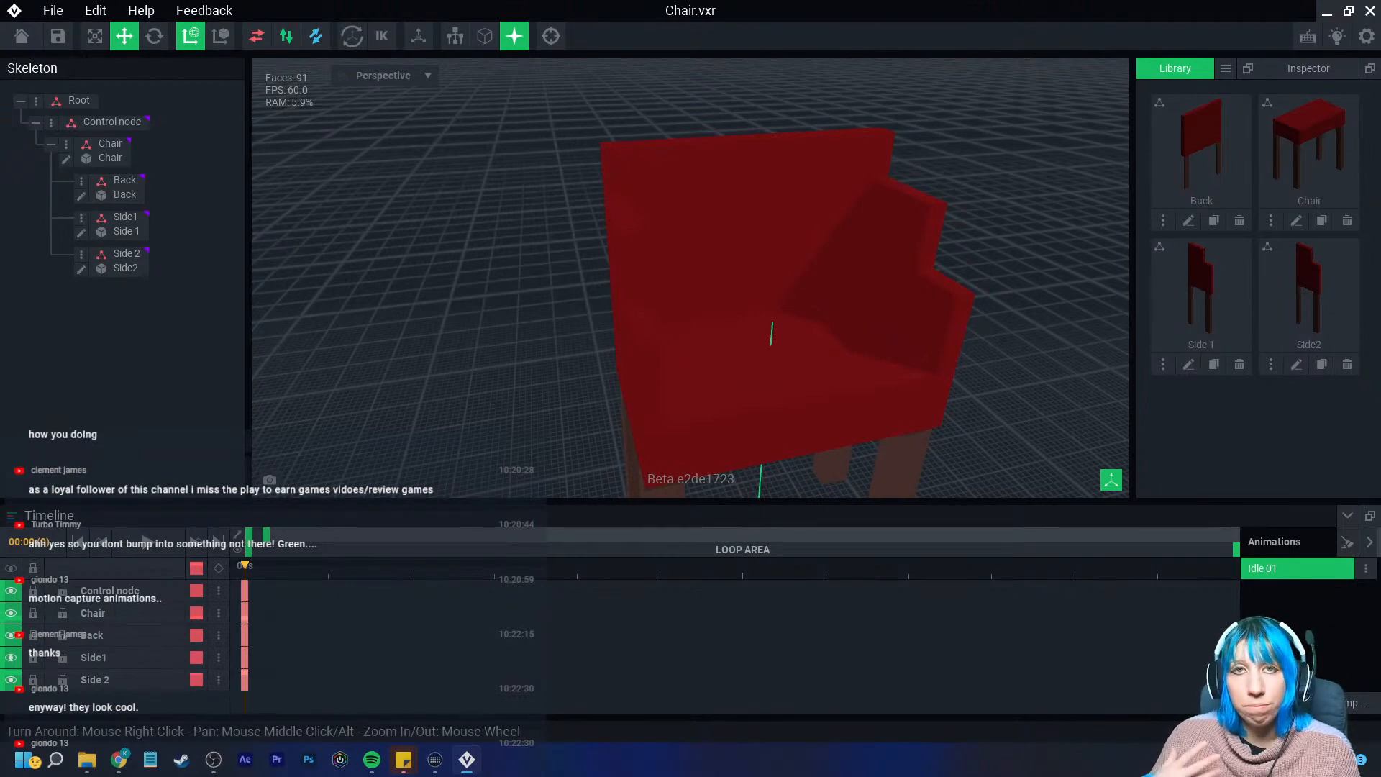
middle_drag(748, 310, 677, 297)
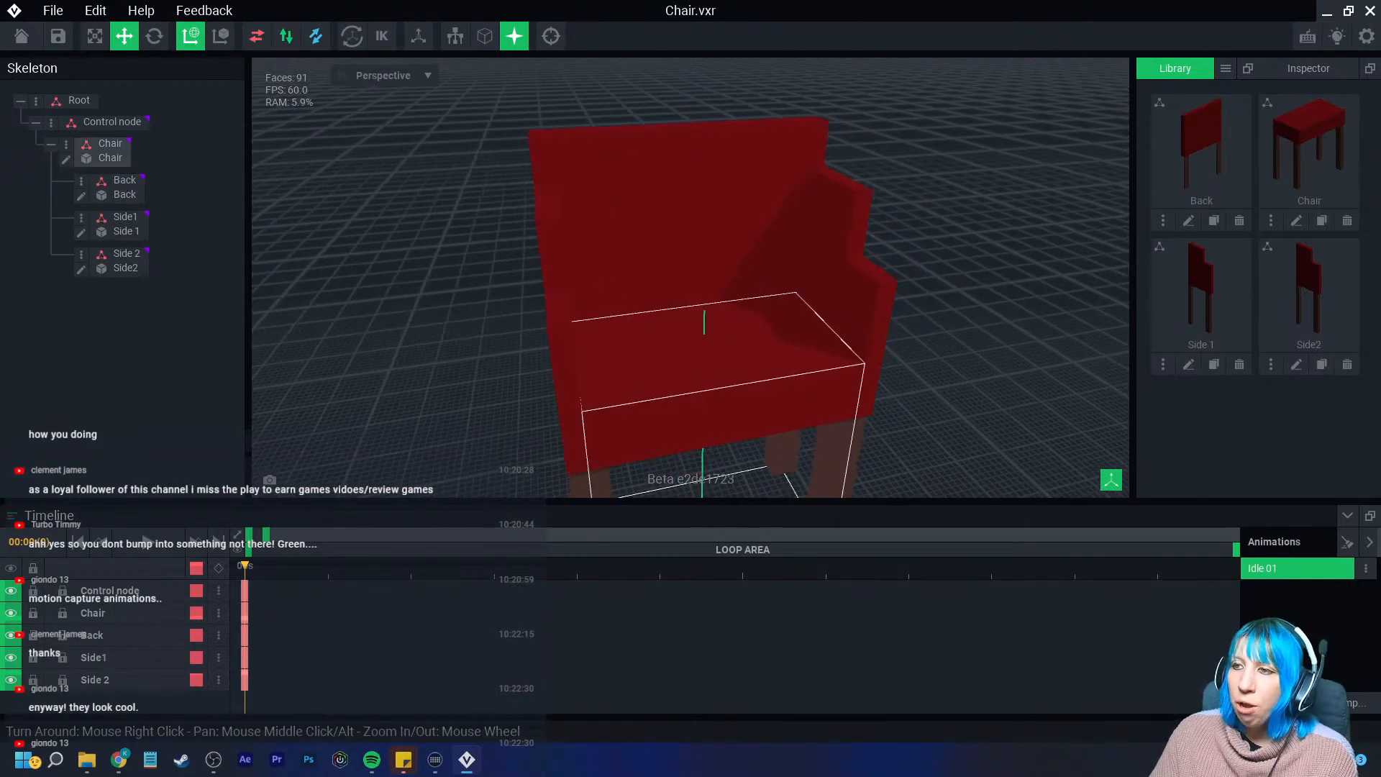
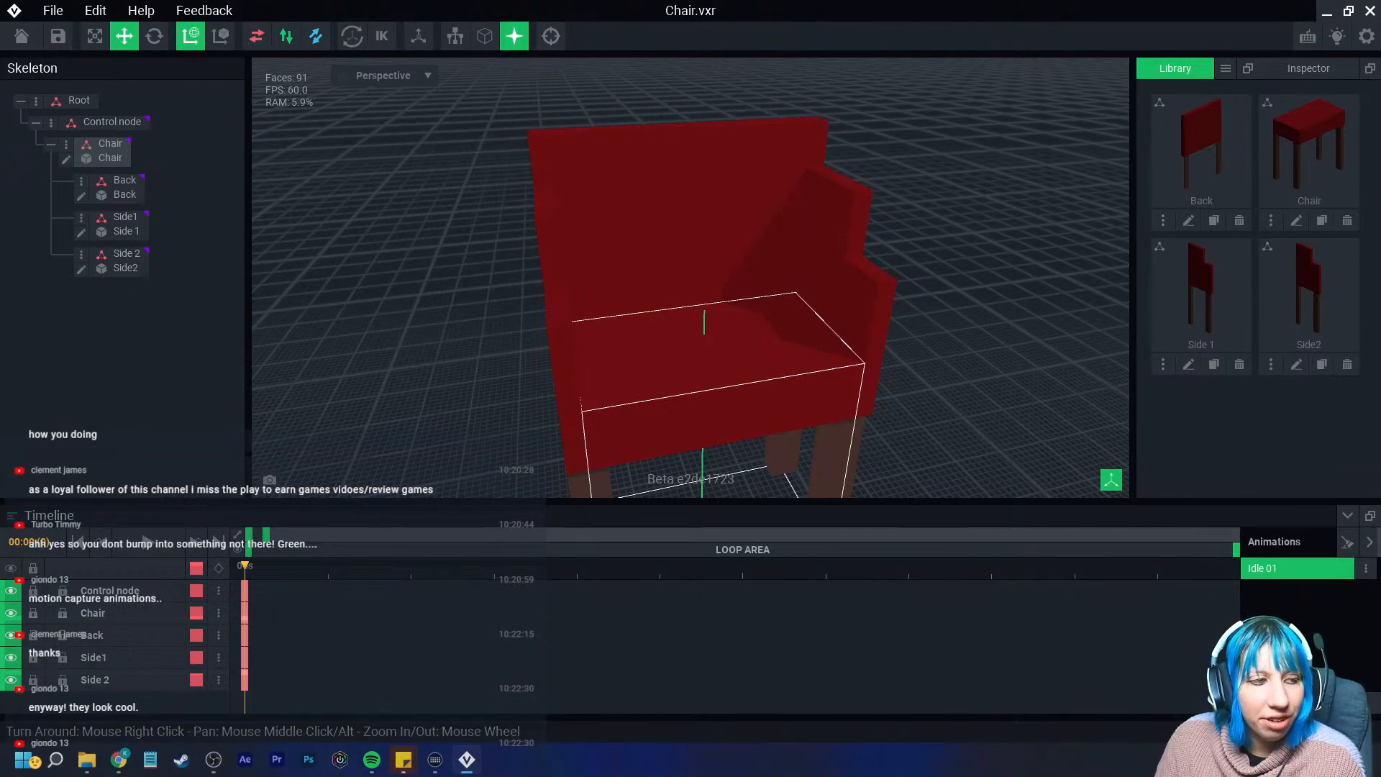
click(734, 269)
right_drag(734, 269, 734, 271)
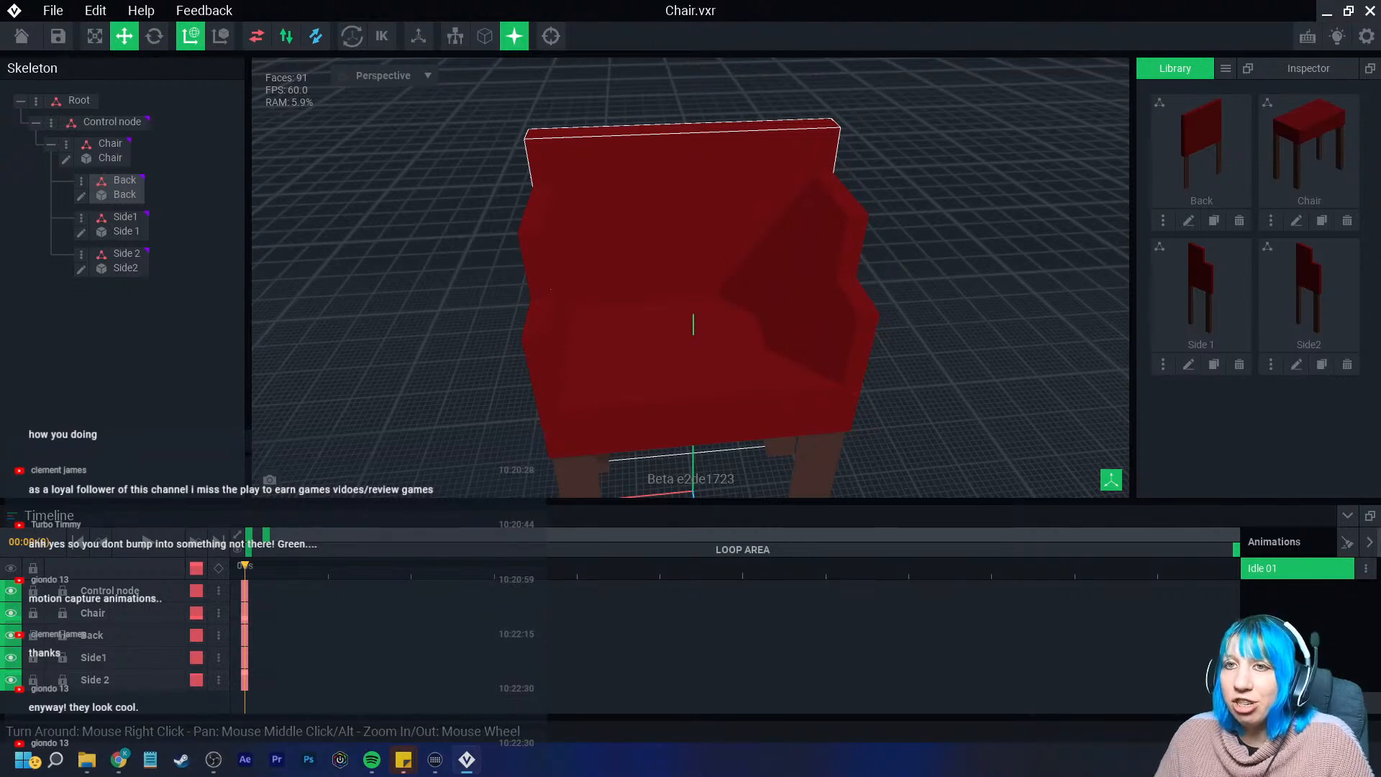
Close the Chair.vxr project with its changes saved and bring up the file browser for opening another file
click(21, 36)
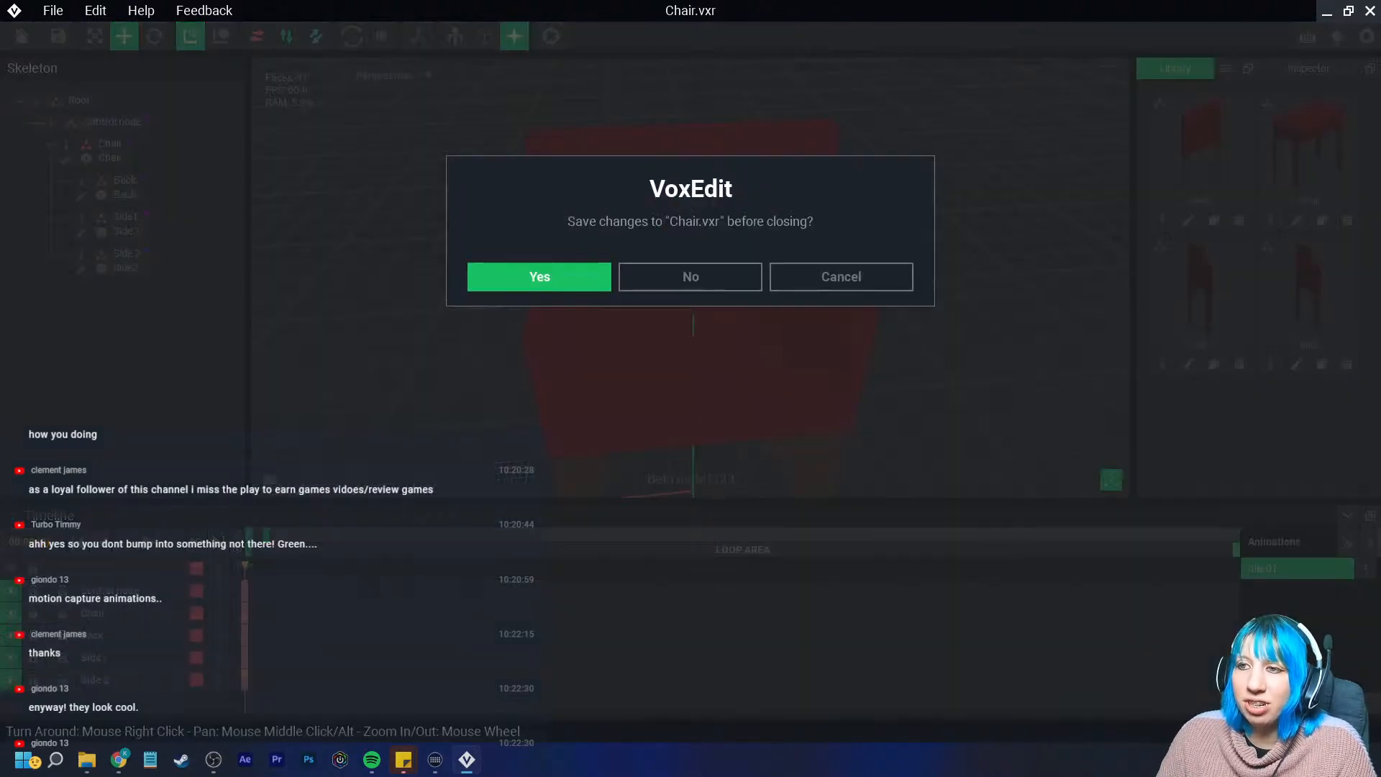
click(539, 276)
click(791, 87)
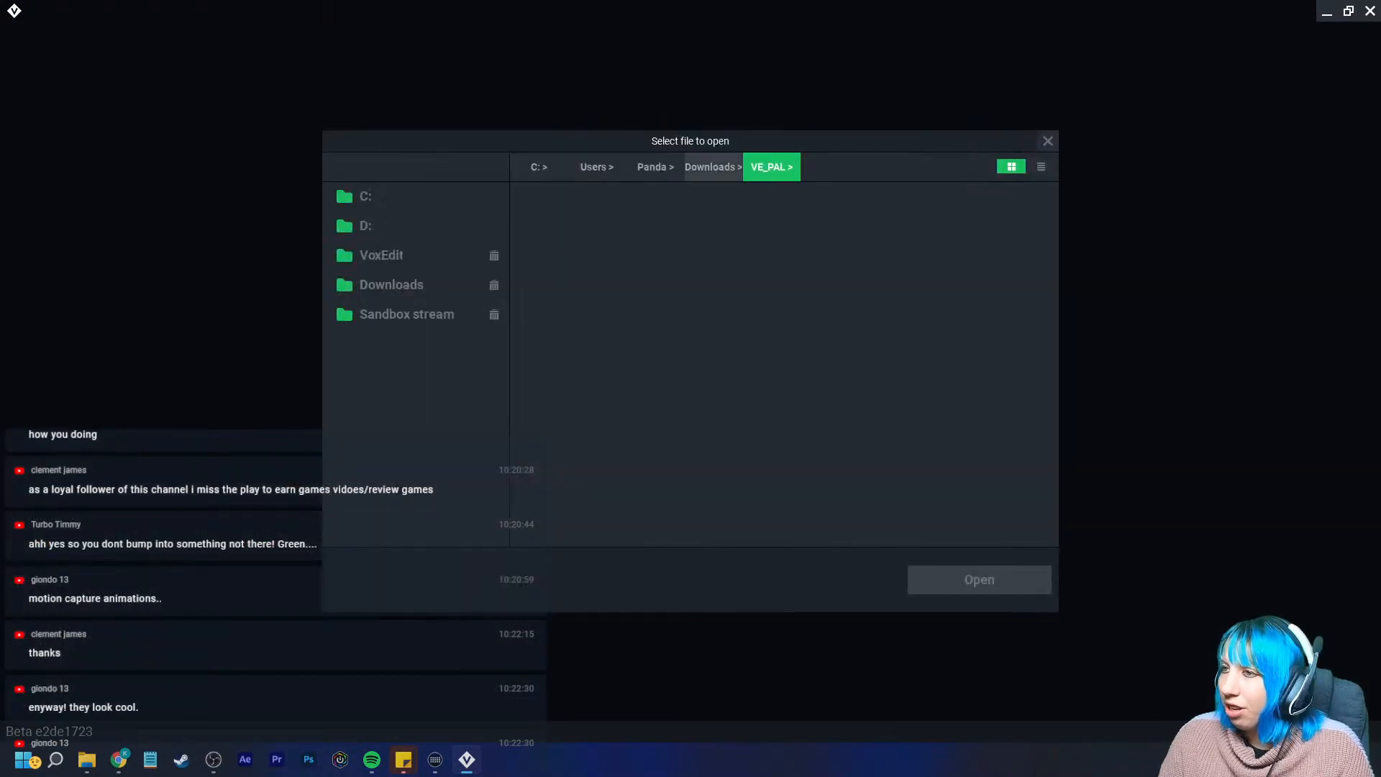
Open kitchen table.vxr from the kitchen table folder under Sandbox stream, goblin castle, basement
click(406, 315)
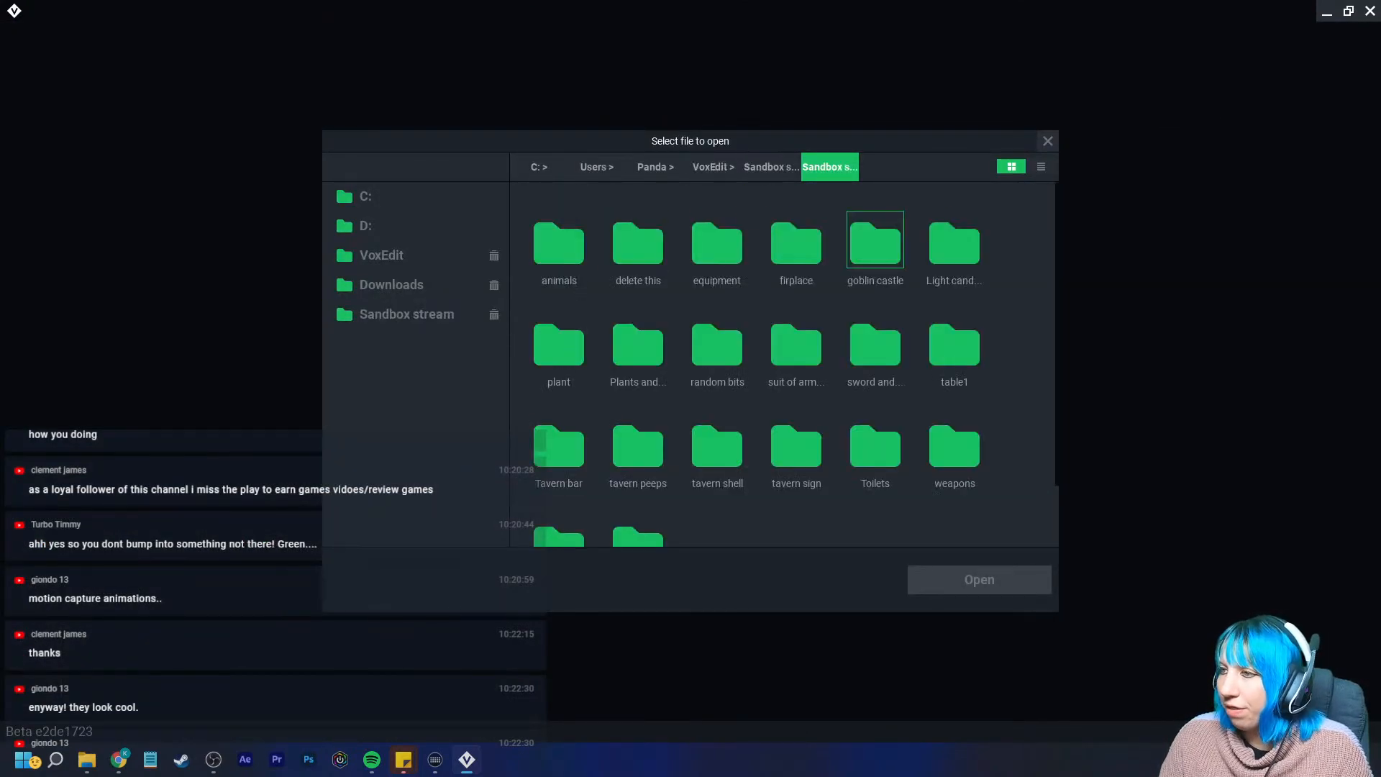
double_click(875, 244)
double_click(559, 241)
double_click(796, 241)
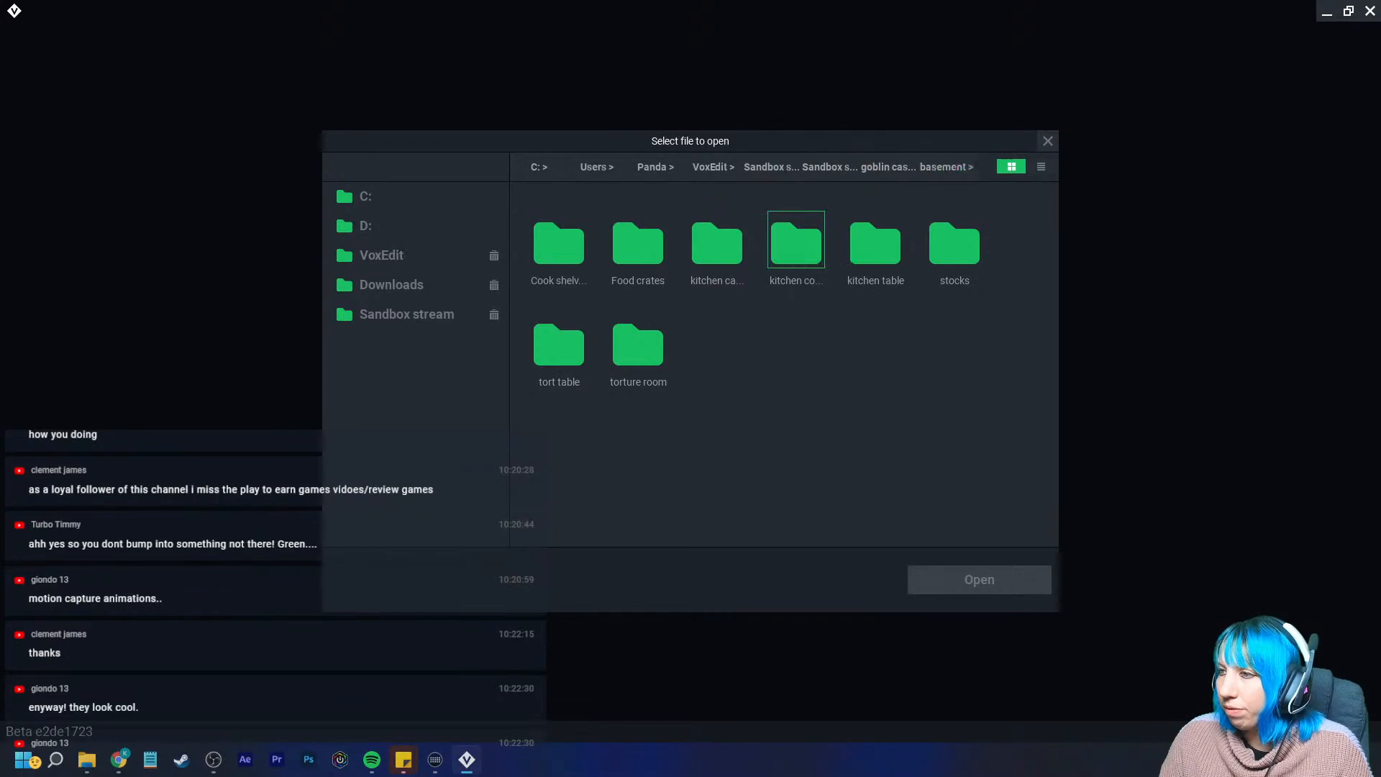
click(891, 167)
double_click(876, 241)
click(559, 241)
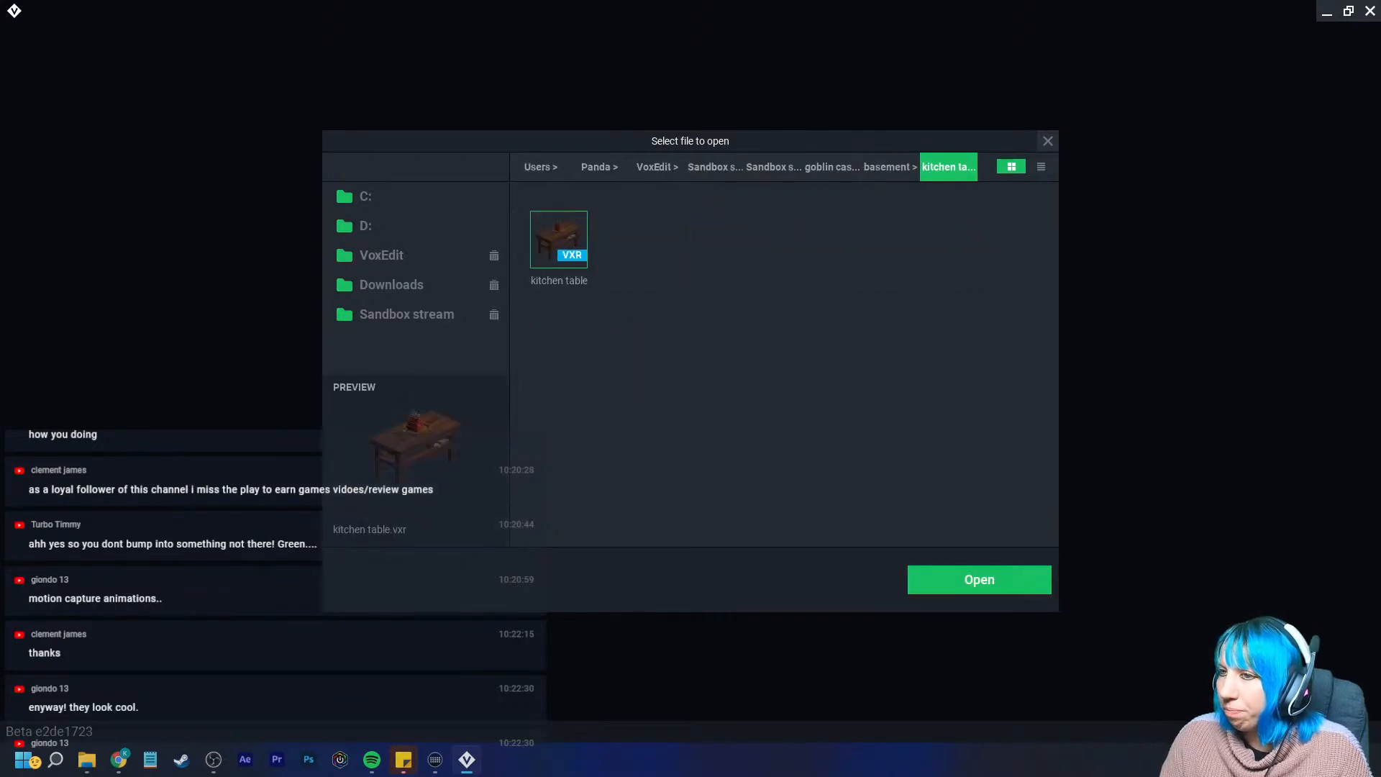
click(979, 579)
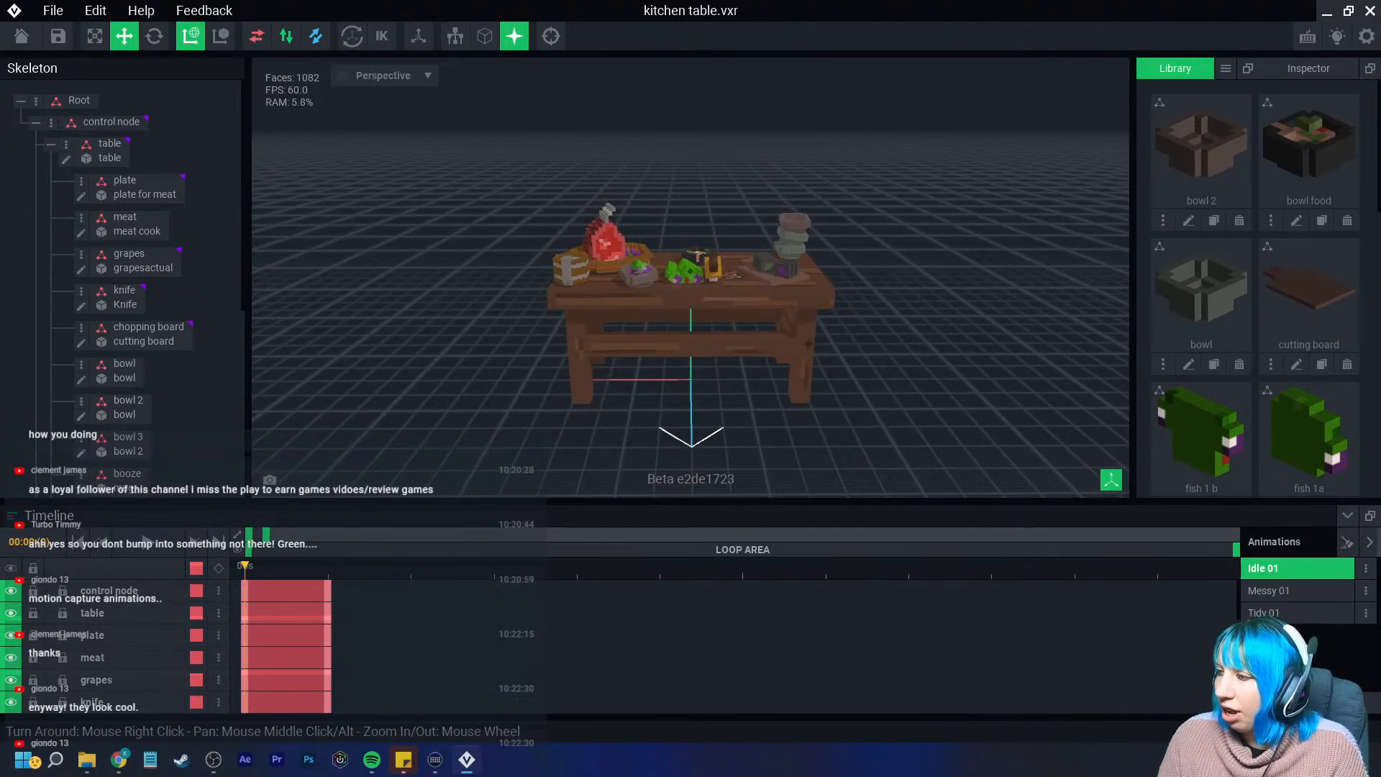
Switch repeatedly between the Idle 01, Messy 01 and Tidy 01 animations to compare how the items on the table are arranged
click(1269, 591)
click(1265, 613)
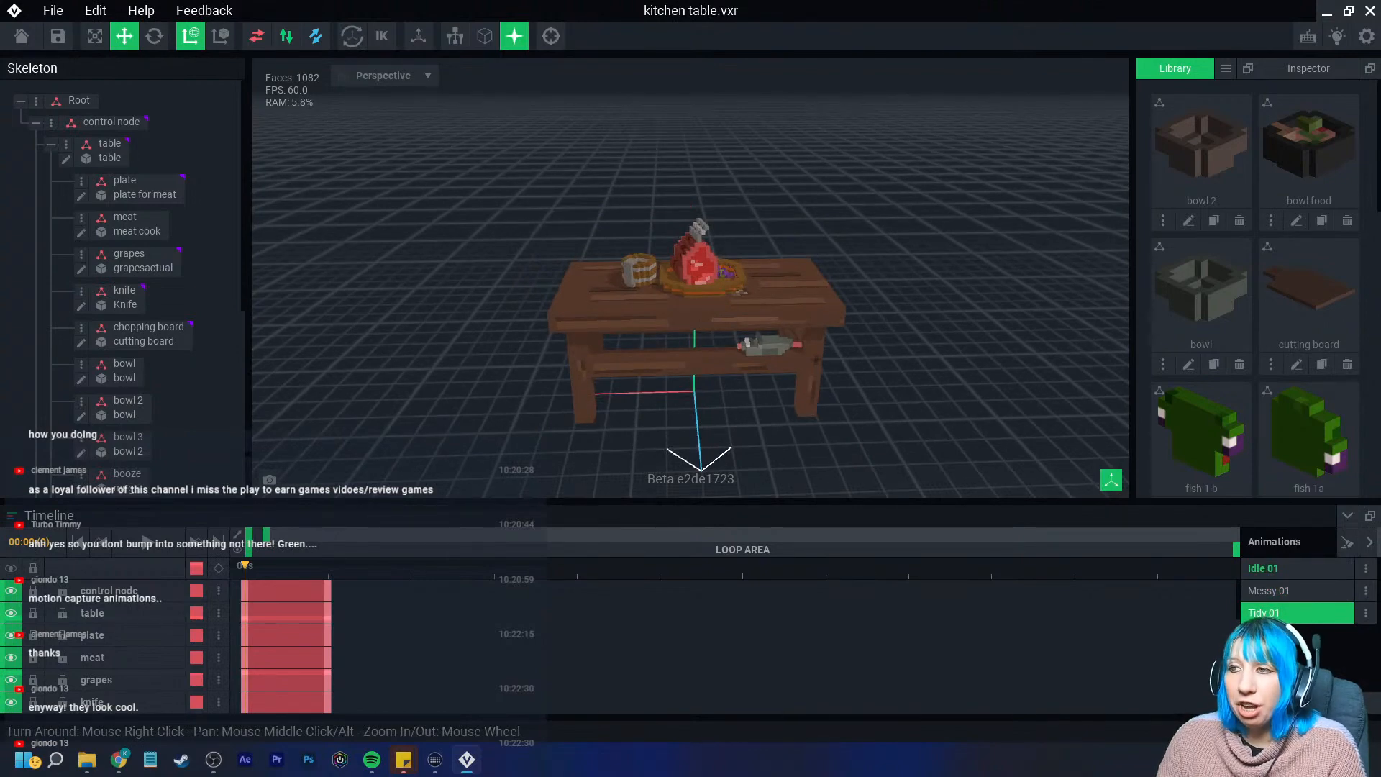
click(1264, 568)
click(1269, 591)
click(1265, 613)
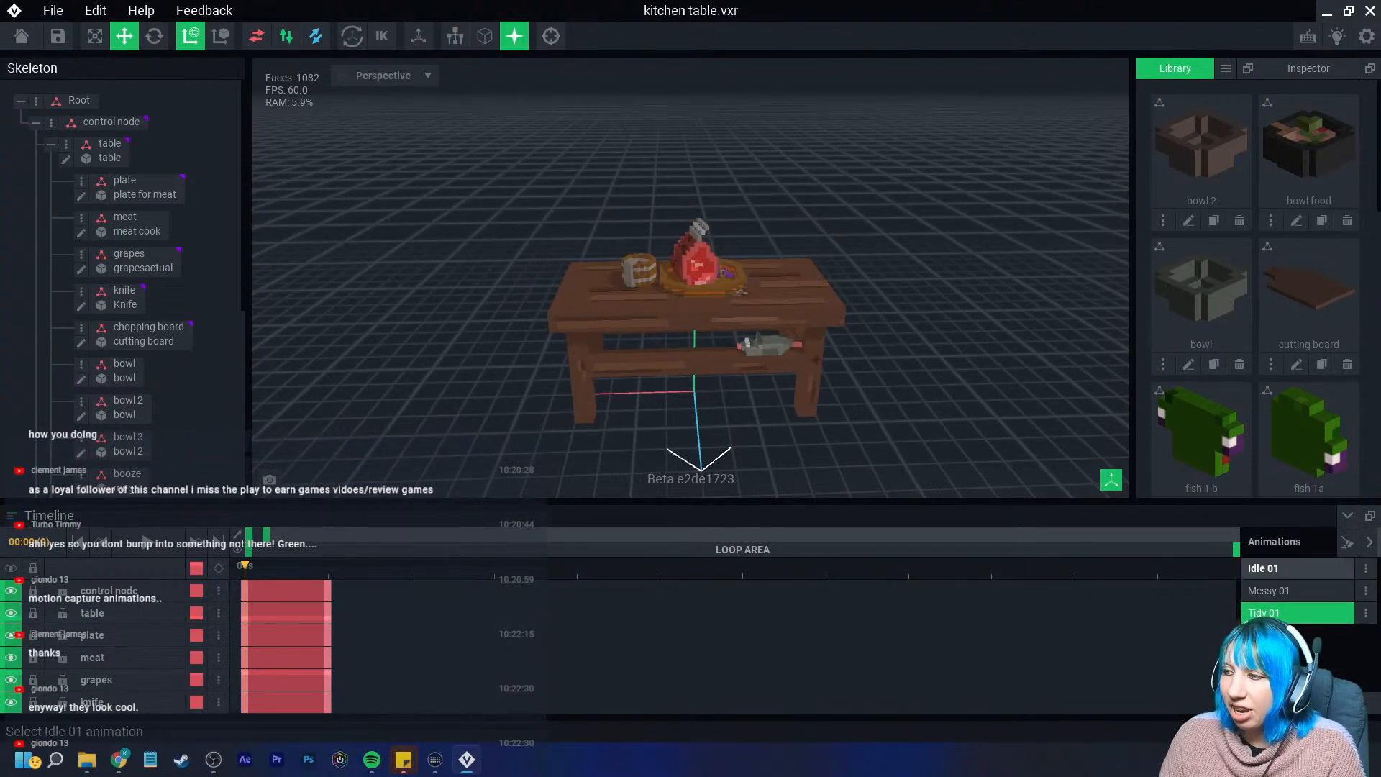
click(1264, 569)
click(1269, 591)
click(1264, 613)
click(1265, 569)
click(1270, 591)
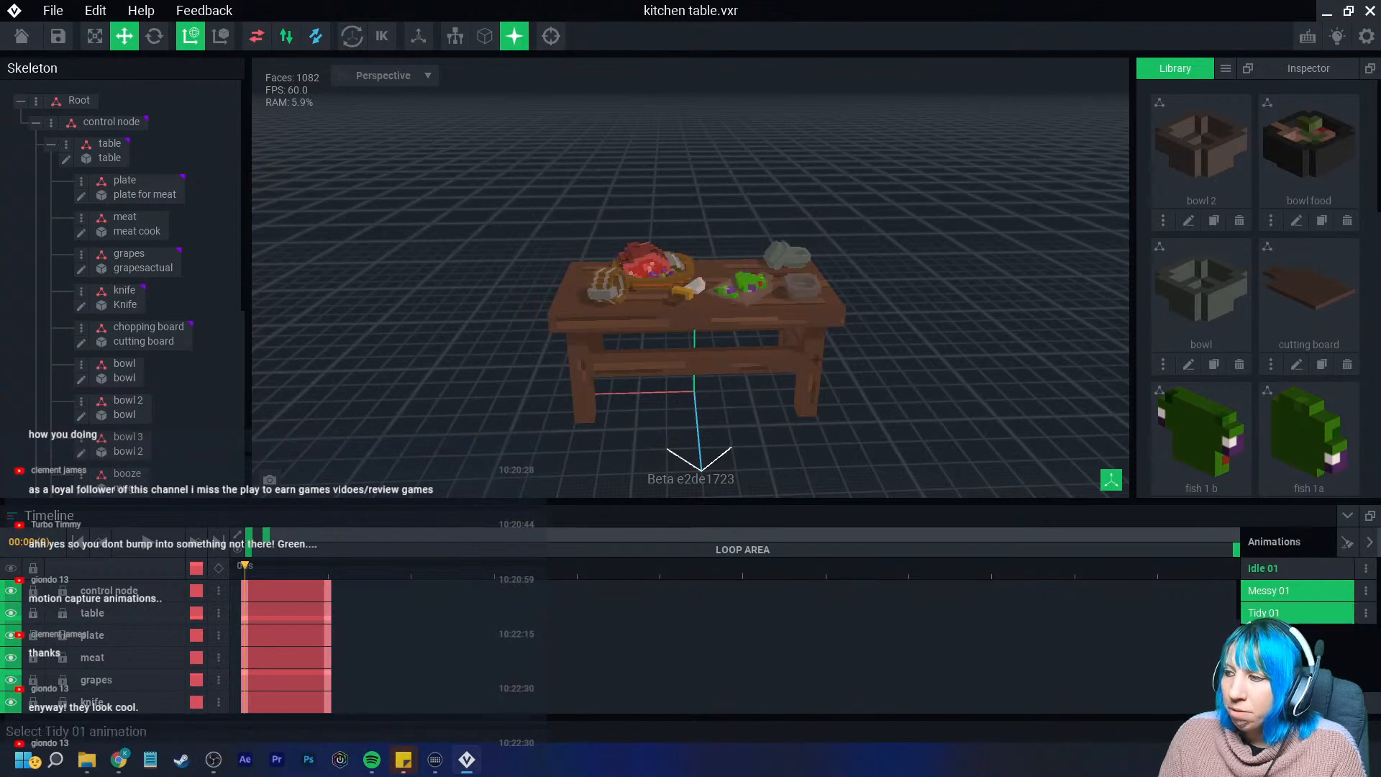
click(1264, 613)
Examine the table close up in the Idle 01, Messy 01 and Tidy 01 animations, ending on Tidy 01
right_drag(849, 432, 852, 411)
scroll(852, 411, up, 3)
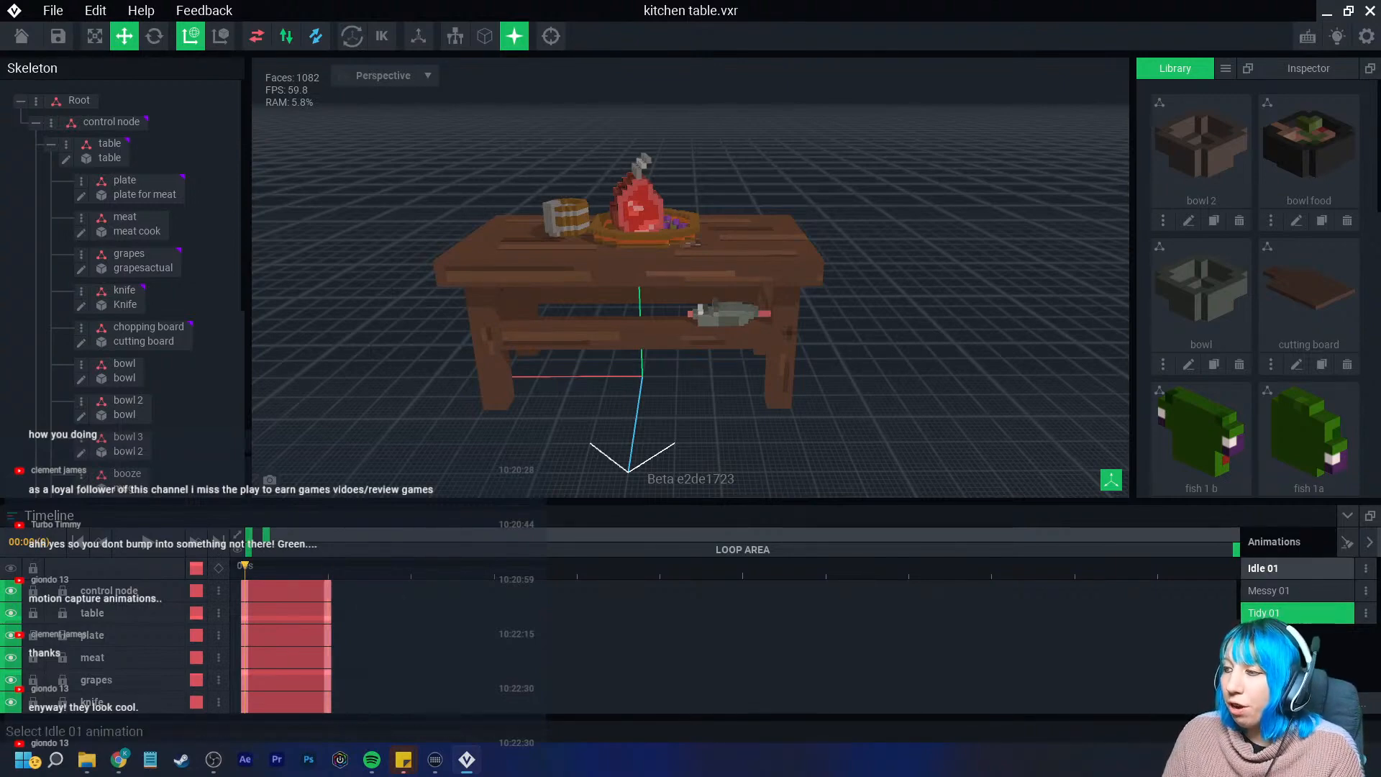
click(1273, 568)
click(1273, 590)
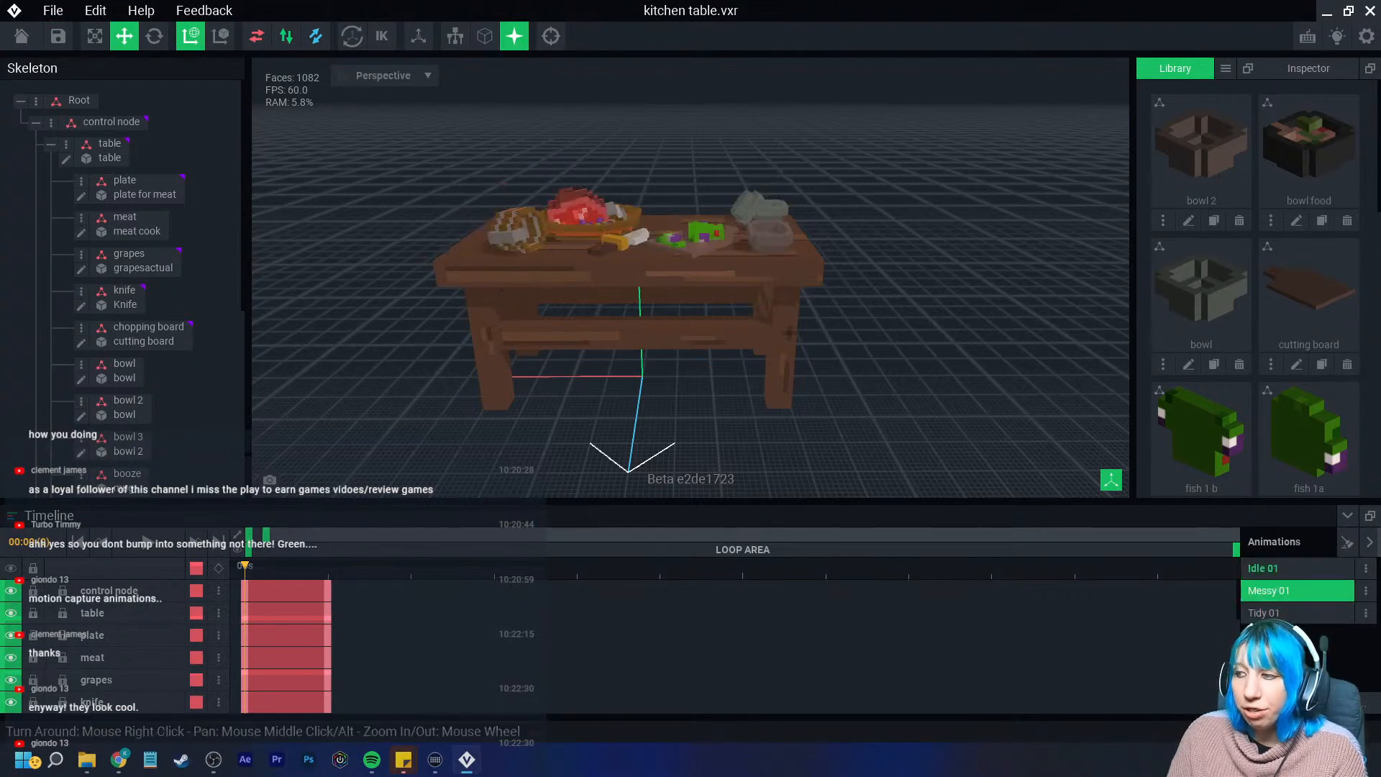
click(1273, 613)
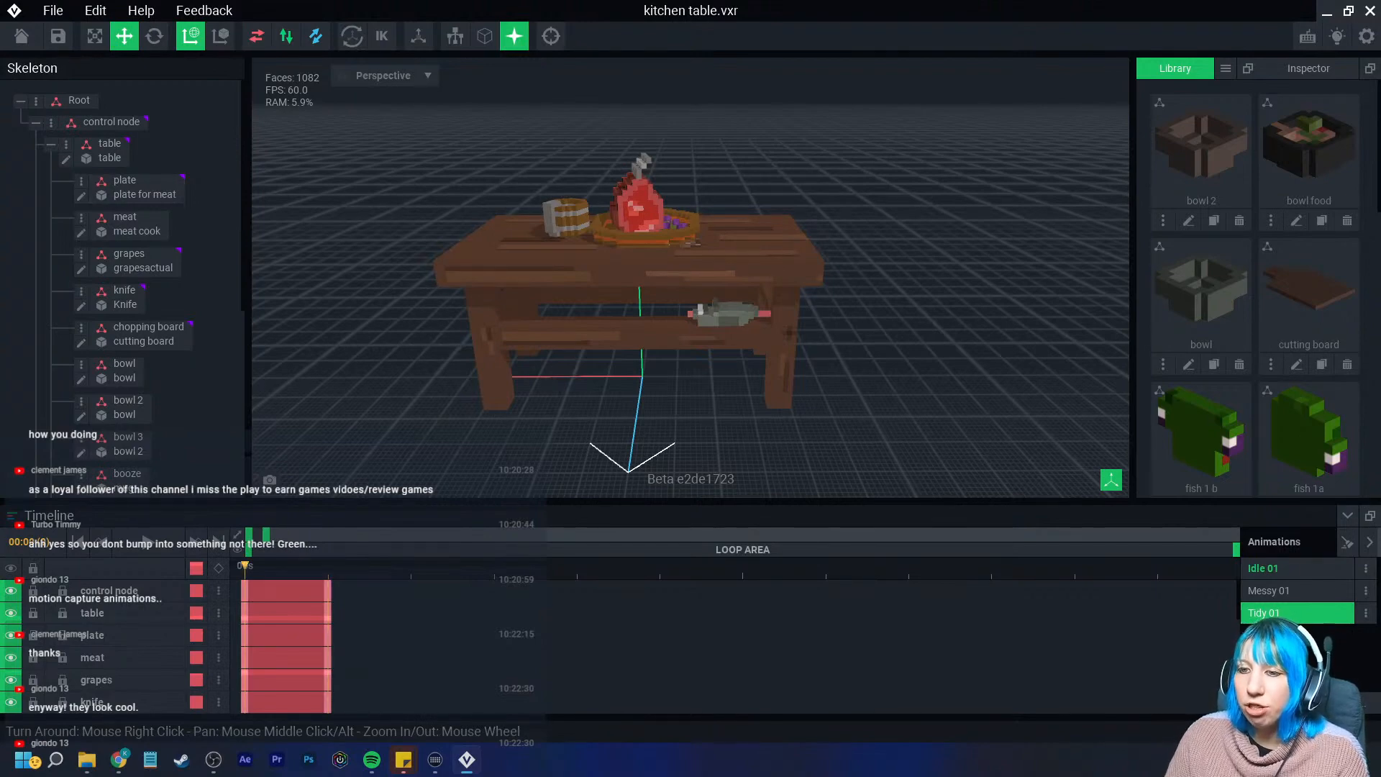
right_drag(619, 274, 676, 317)
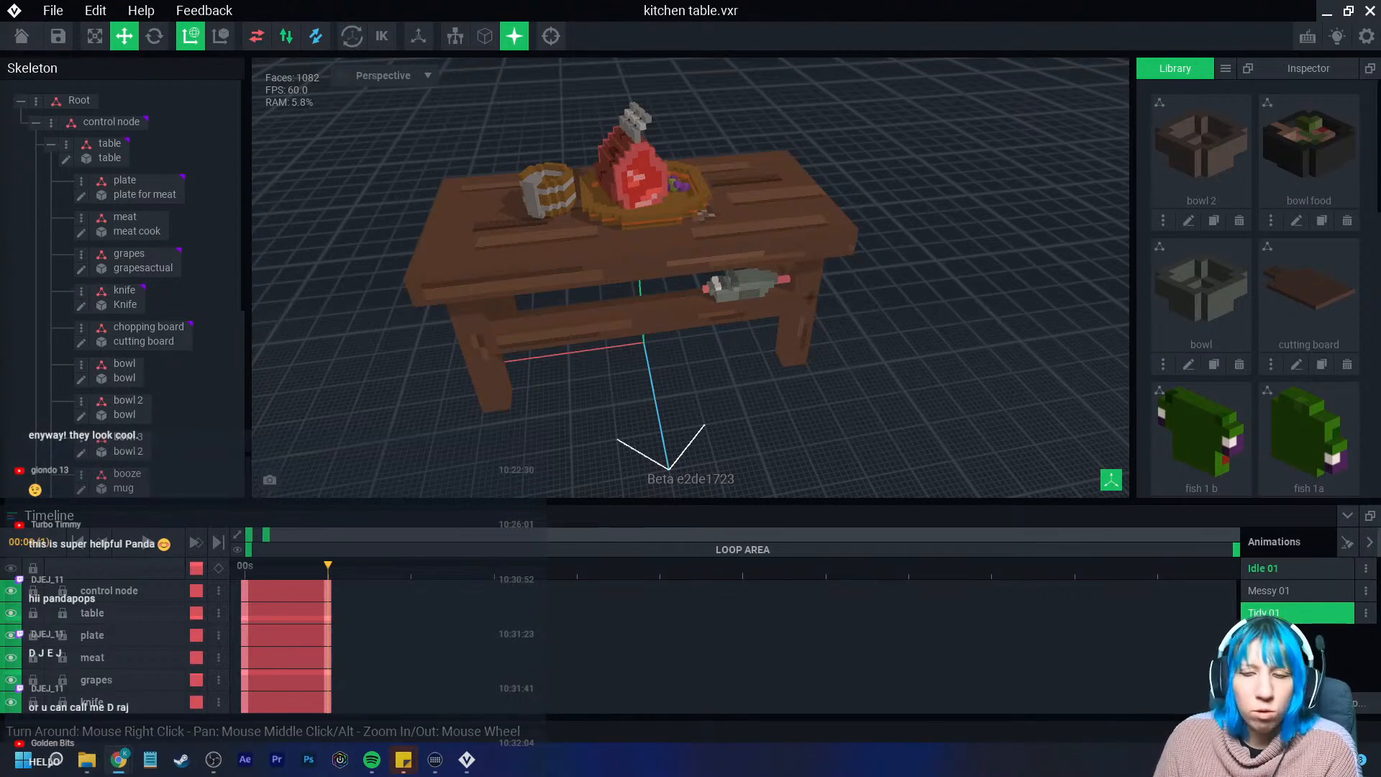
Inspect the underside of the table from a low angle and select the control node to show its move gizmo
right_drag(547, 223, 583, 223)
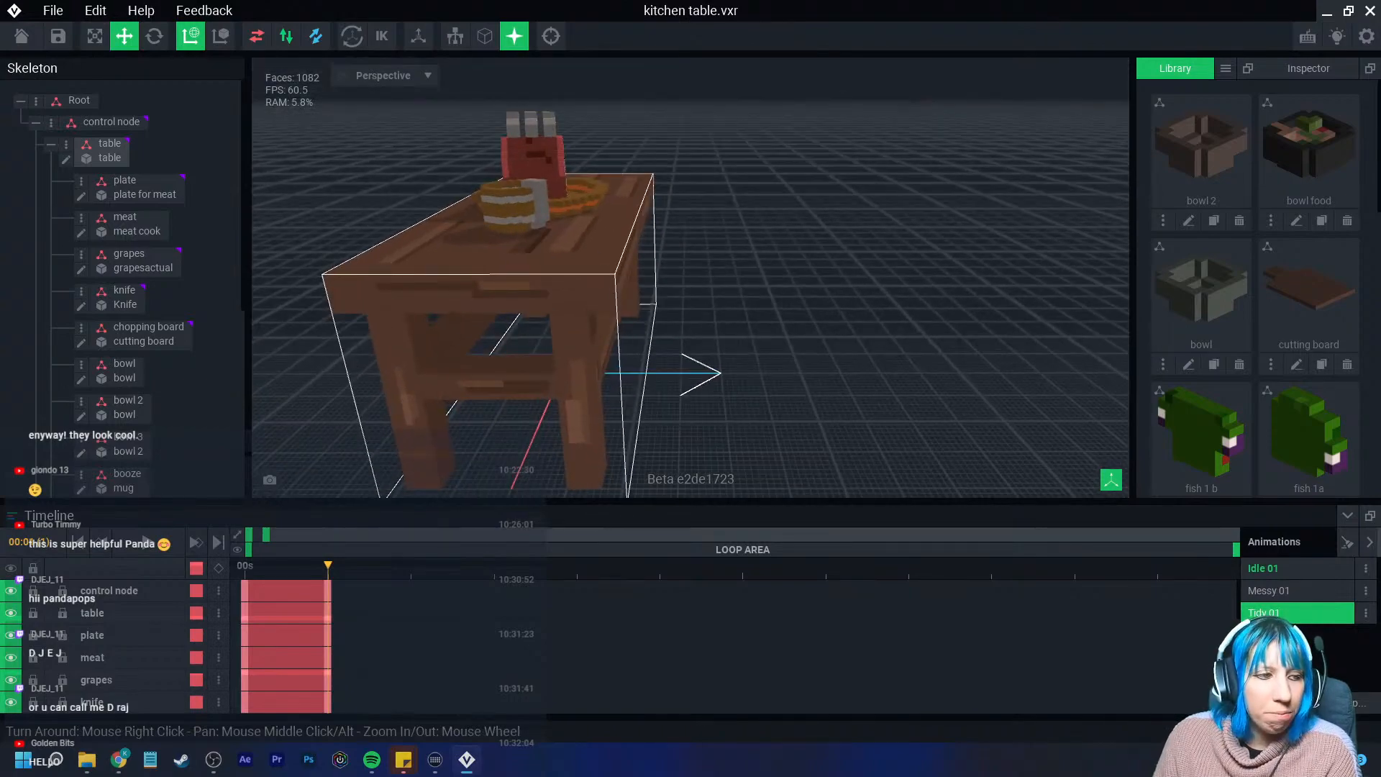
middle_drag(582, 244, 590, 205)
right_drag(594, 288, 467, 281)
scroll(520, 286, up, 5)
middle_drag(468, 281, 410, 289)
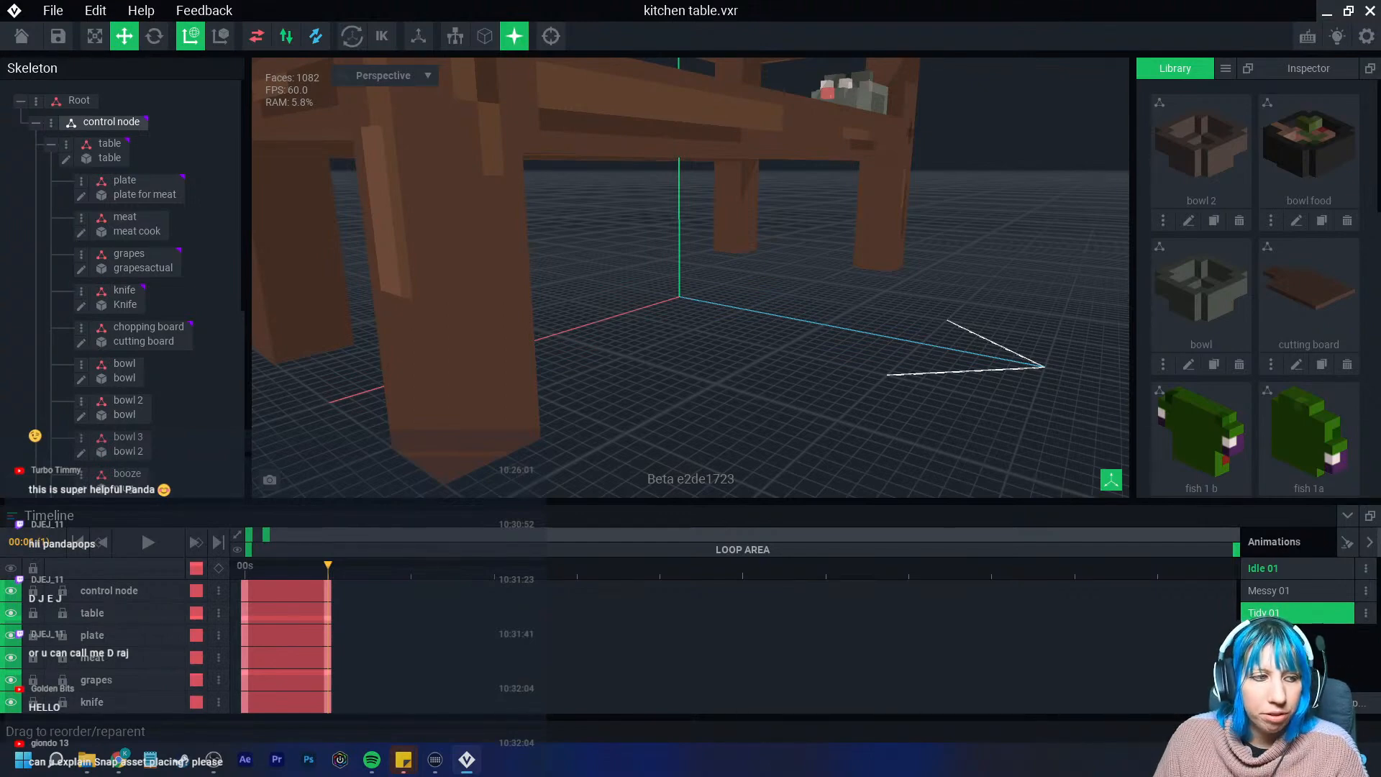
click(112, 122)
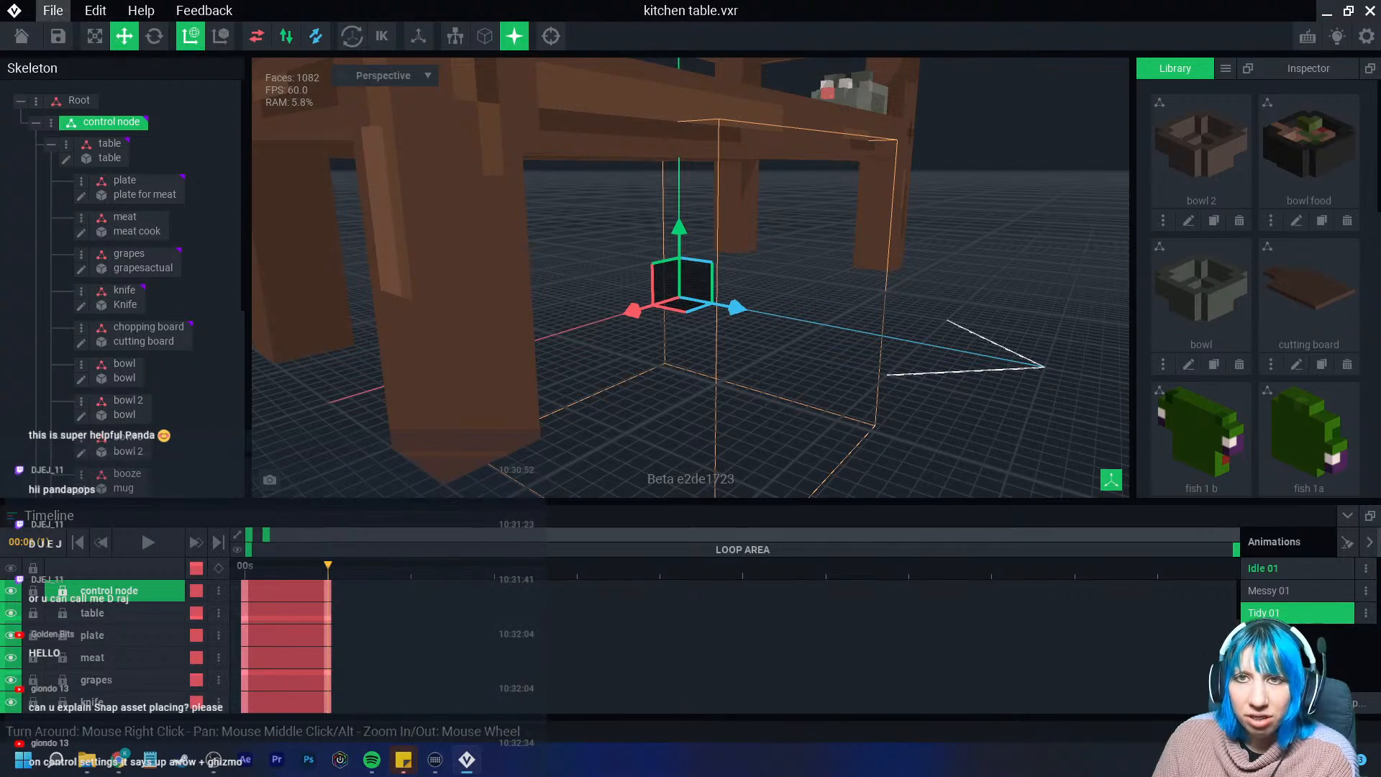
Review the full list of keyboard shortcuts in the preferences, then close it without changes
click(54, 10)
click(77, 31)
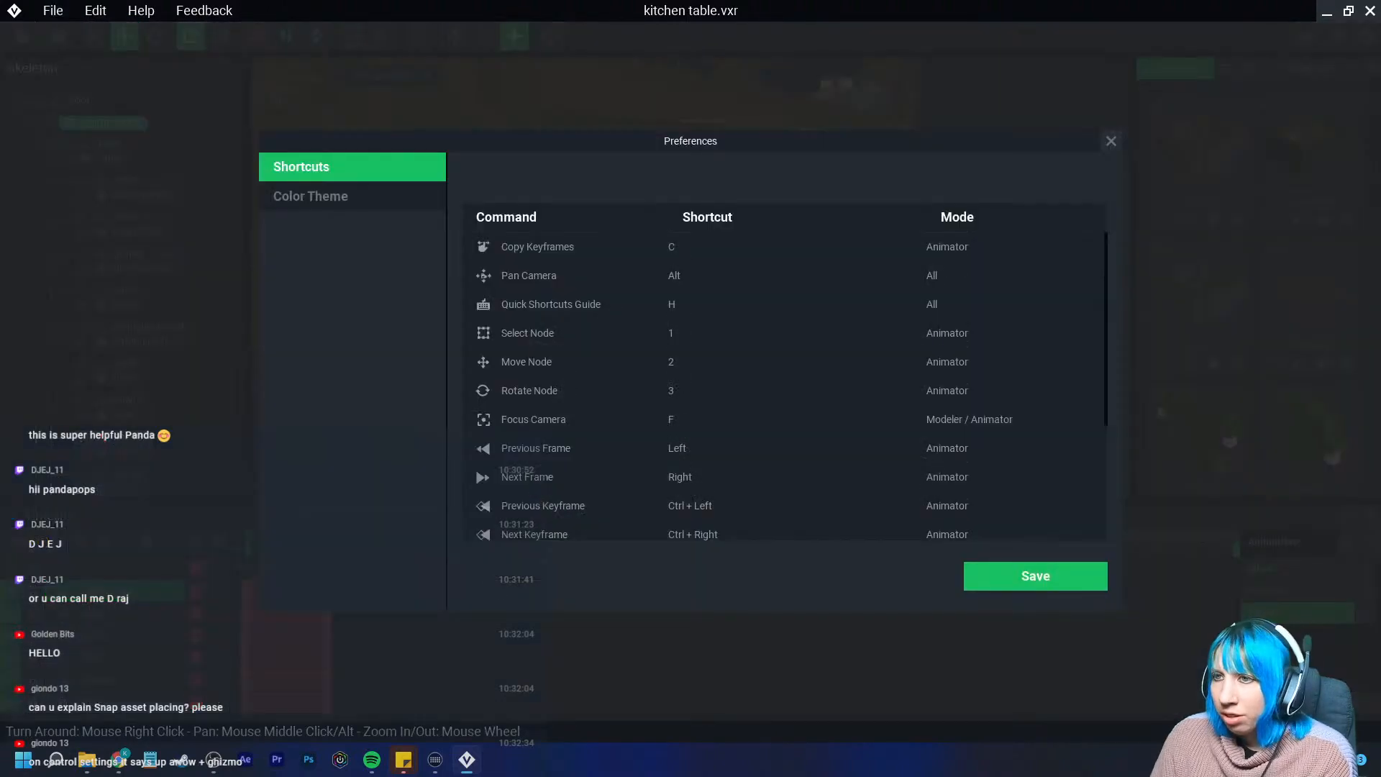
scroll(783, 361, down, 3)
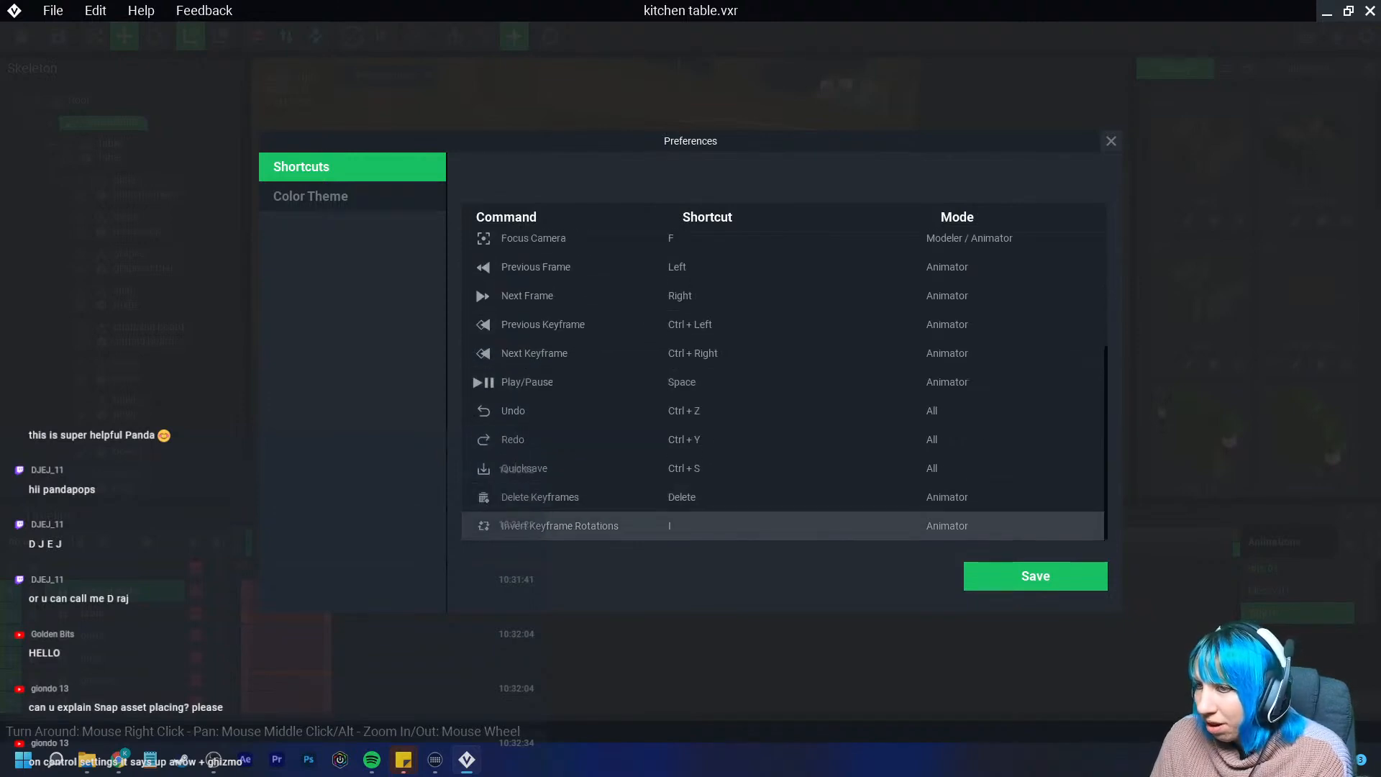
scroll(783, 508, up, 3)
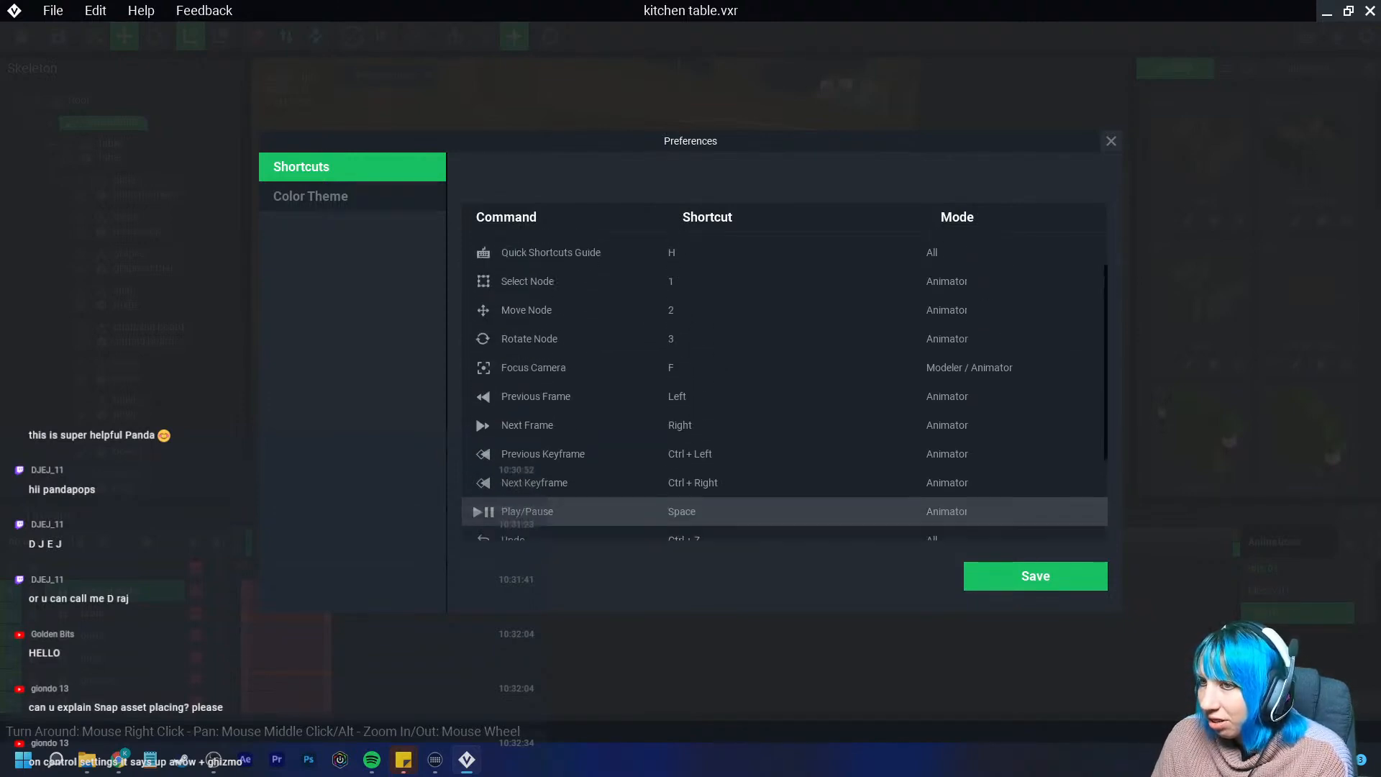
scroll(782, 507, up, 1)
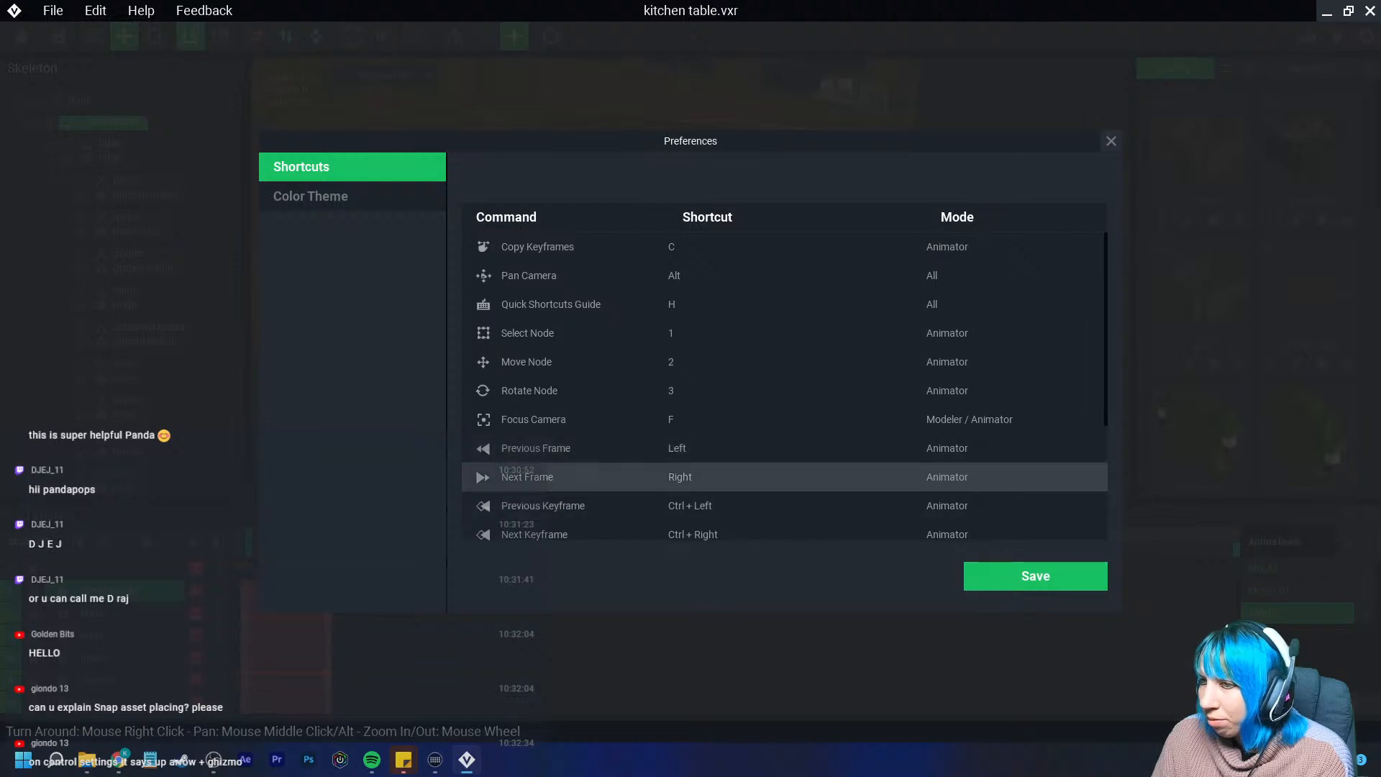
scroll(783, 475, down, 4)
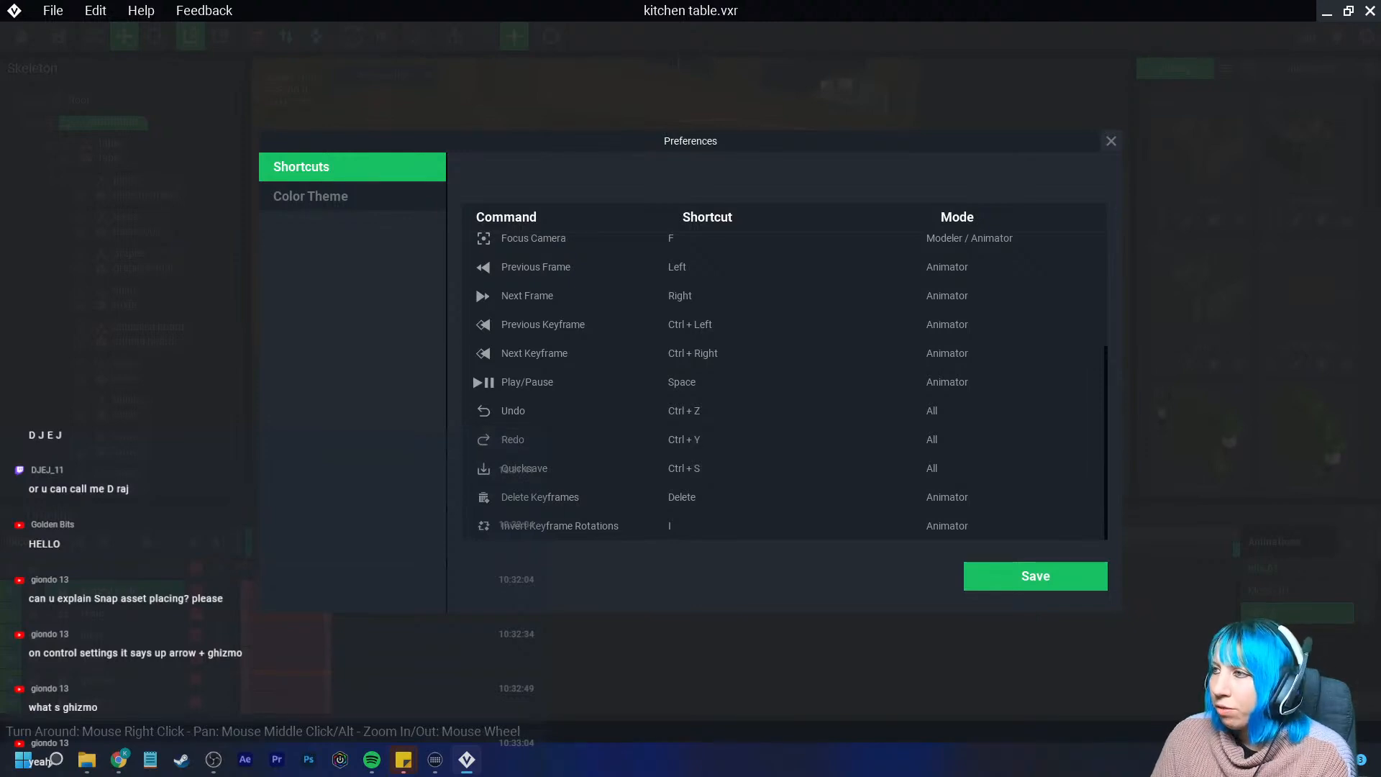
click(1111, 141)
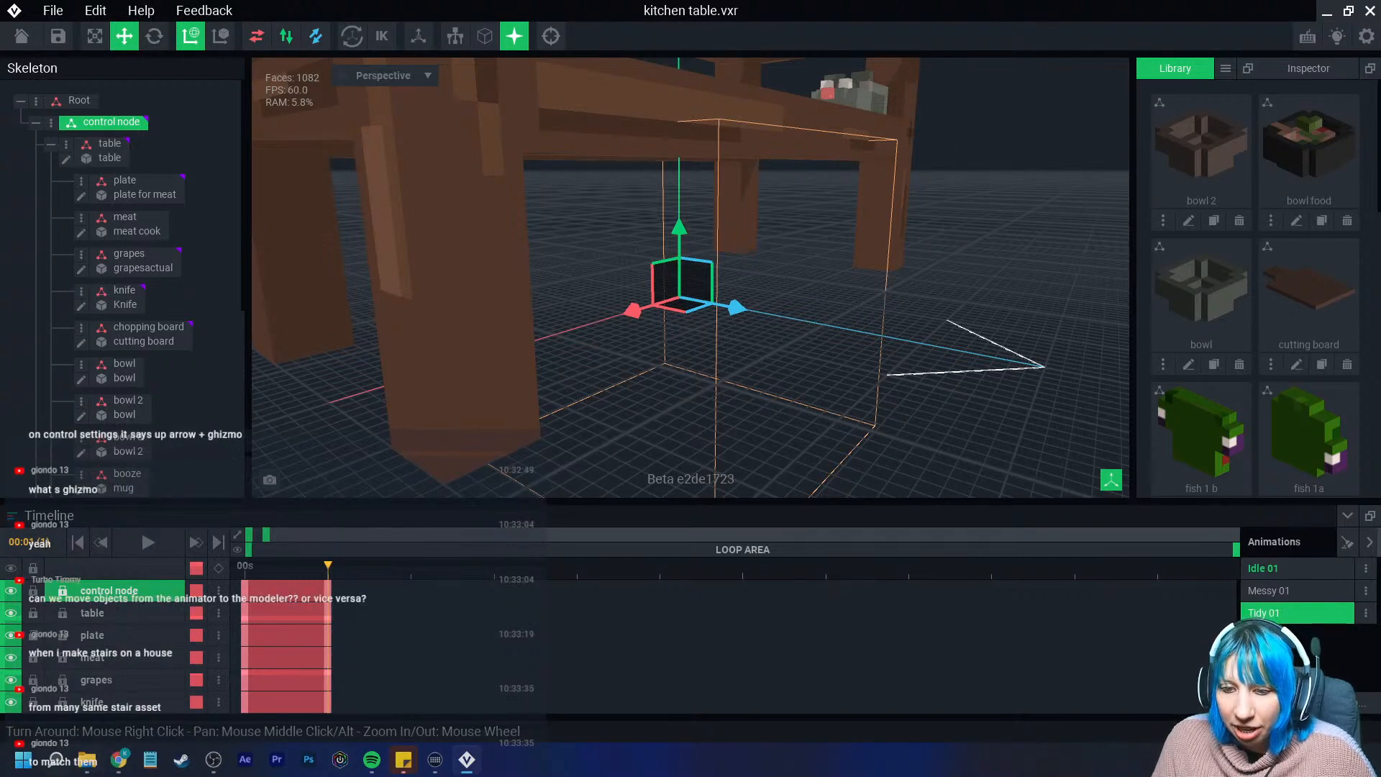
Switch to The Sandbox Maker and open the tavern draft in the editor
key(super)
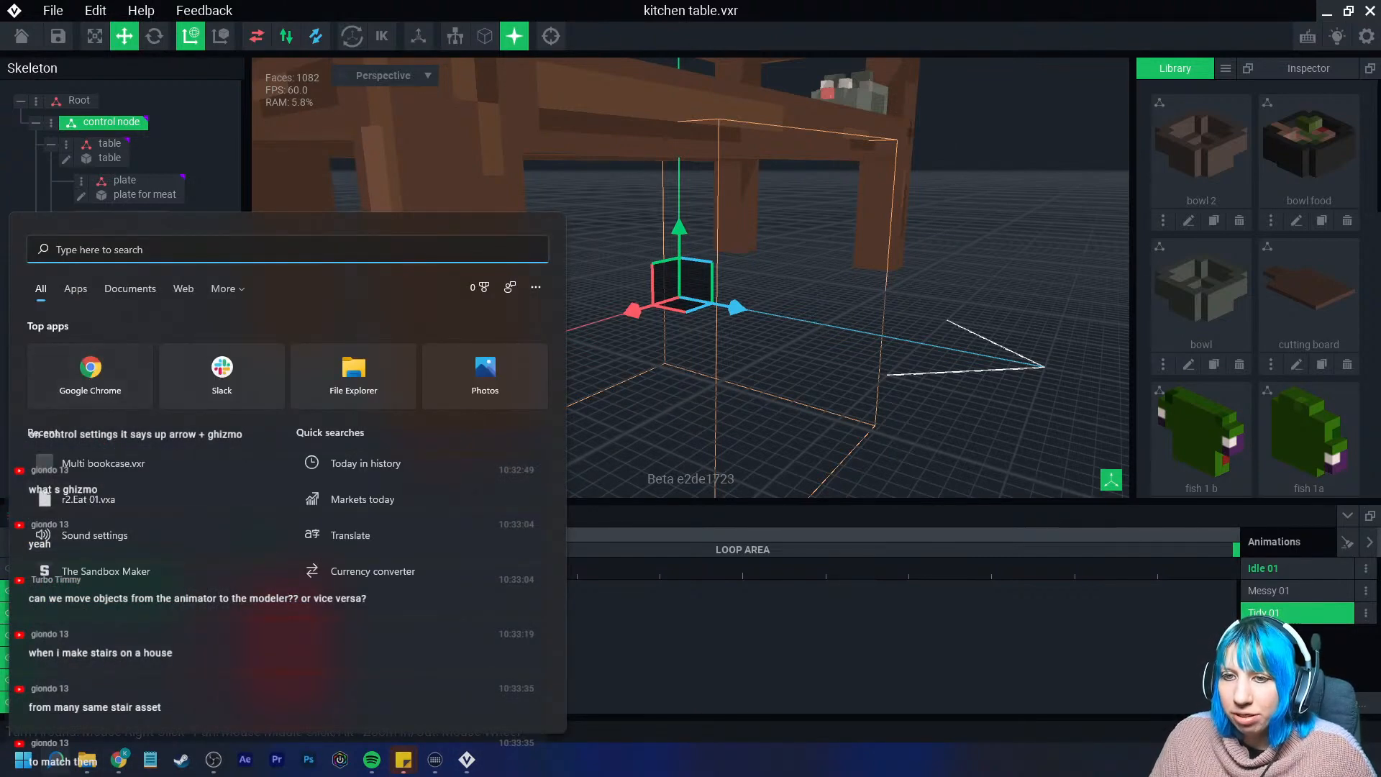
click(105, 572)
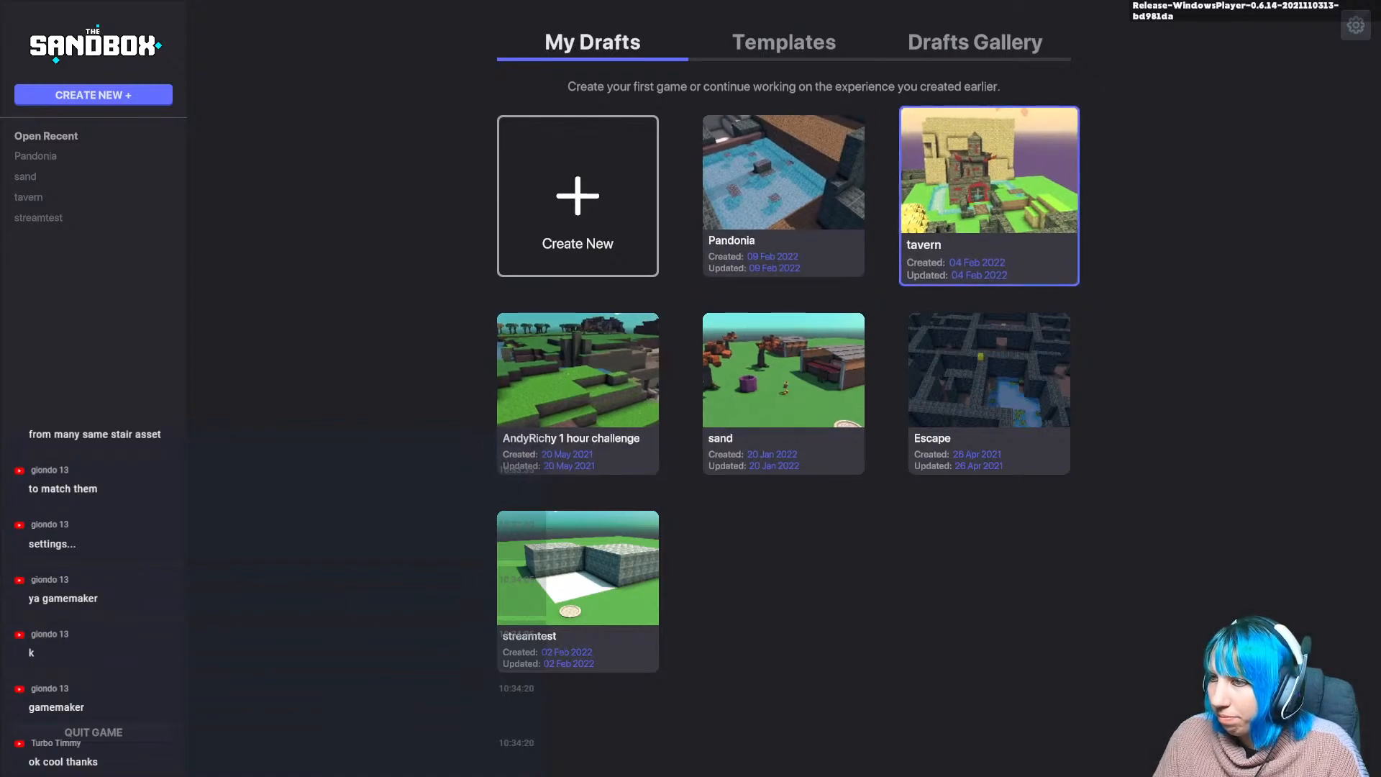
click(990, 198)
click(763, 579)
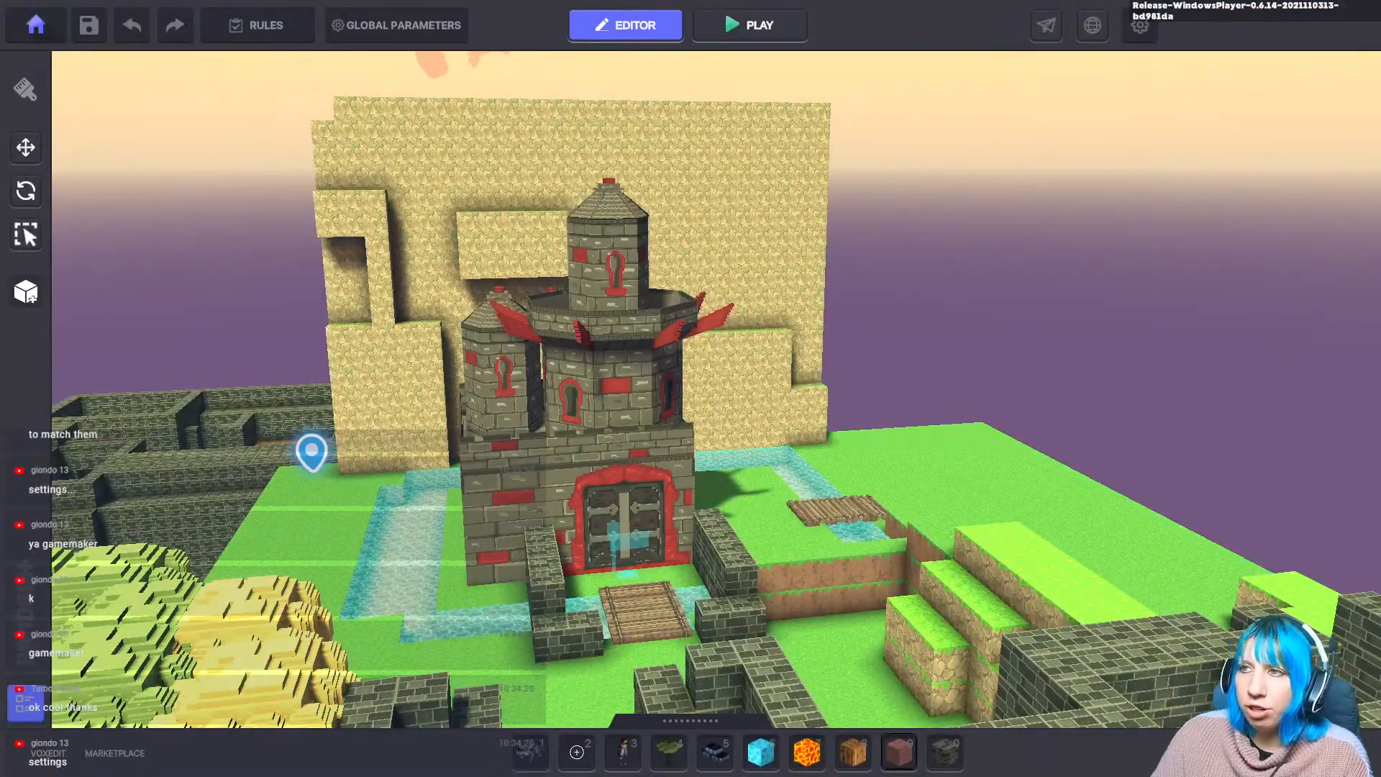
Review the Builder control list from the settings, then close it without changes
click(1140, 25)
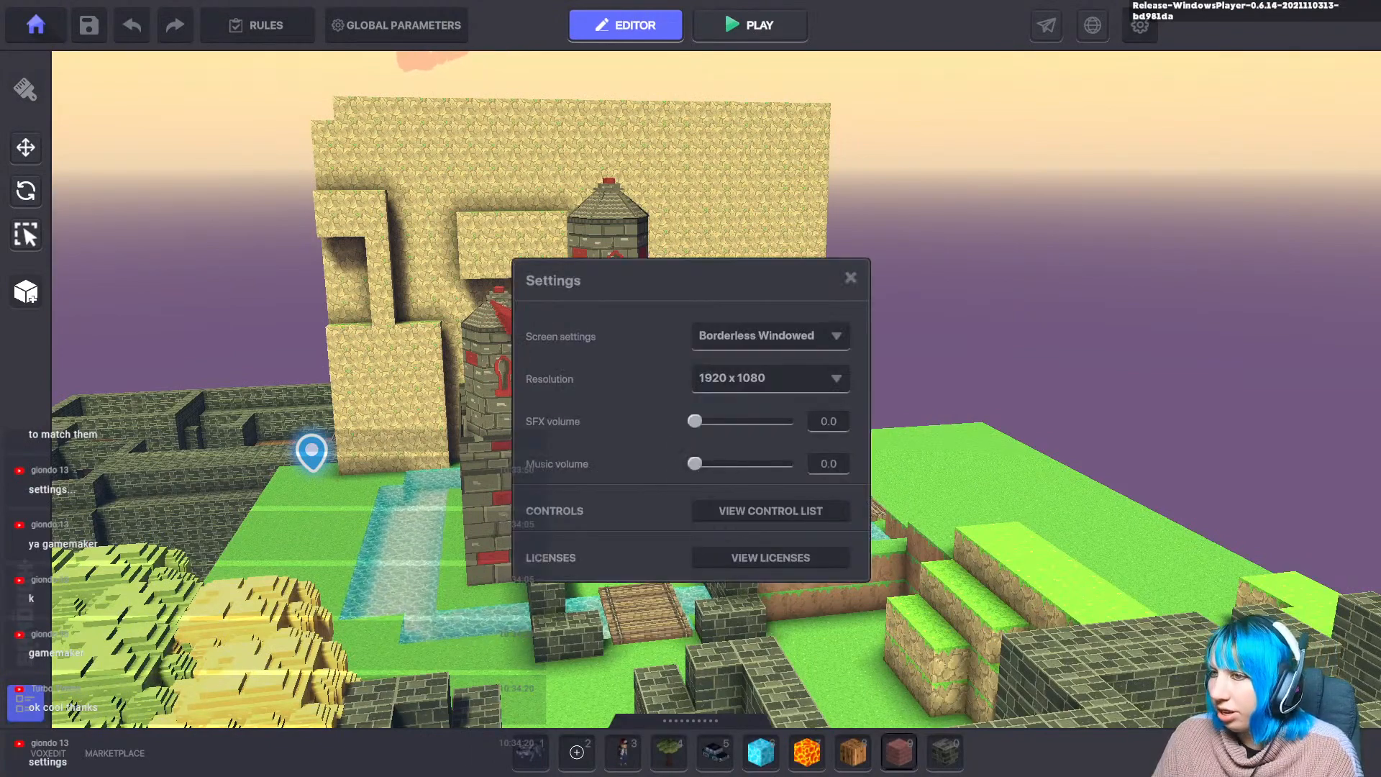
click(771, 510)
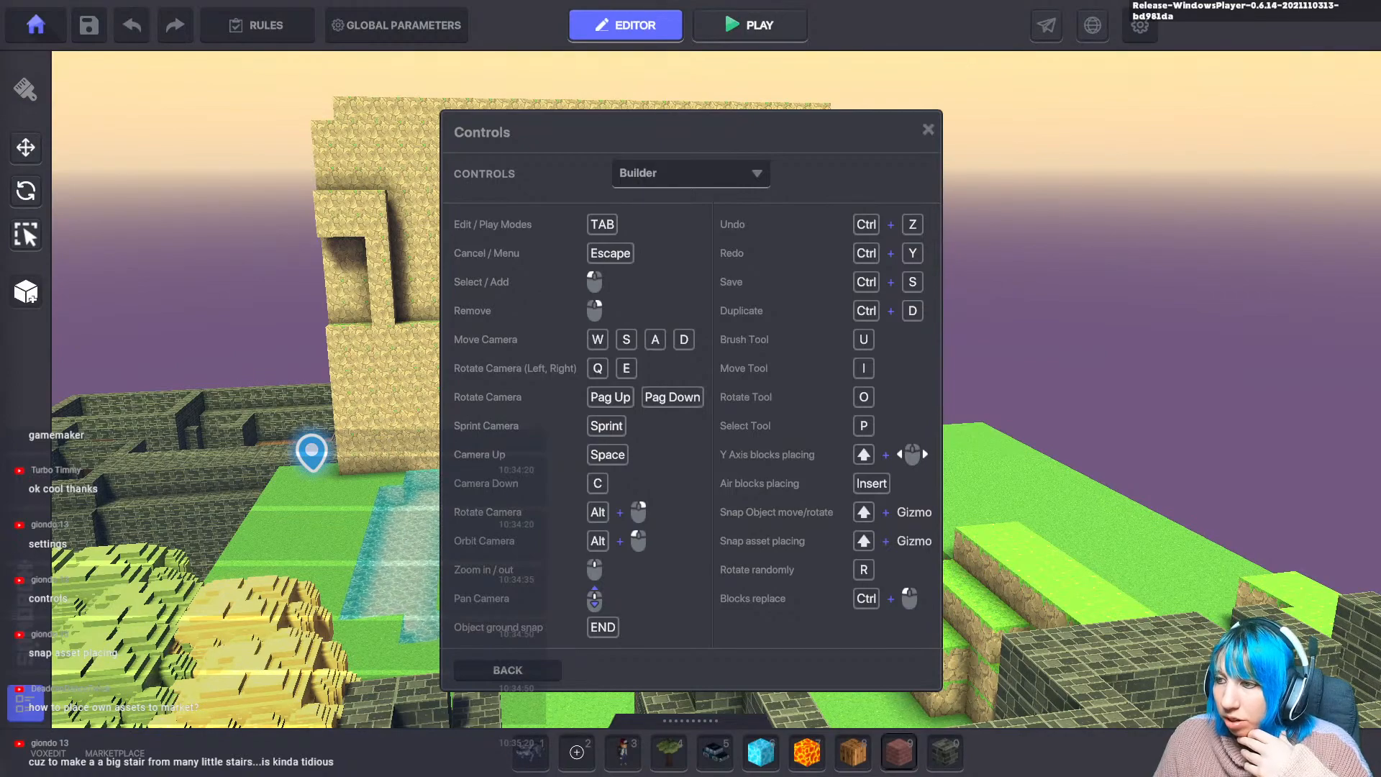
key(Escape)
Select a Golden Tree in the forest clearing and nudge it horizontally to about X 47.88, Z 77.92
key(c)
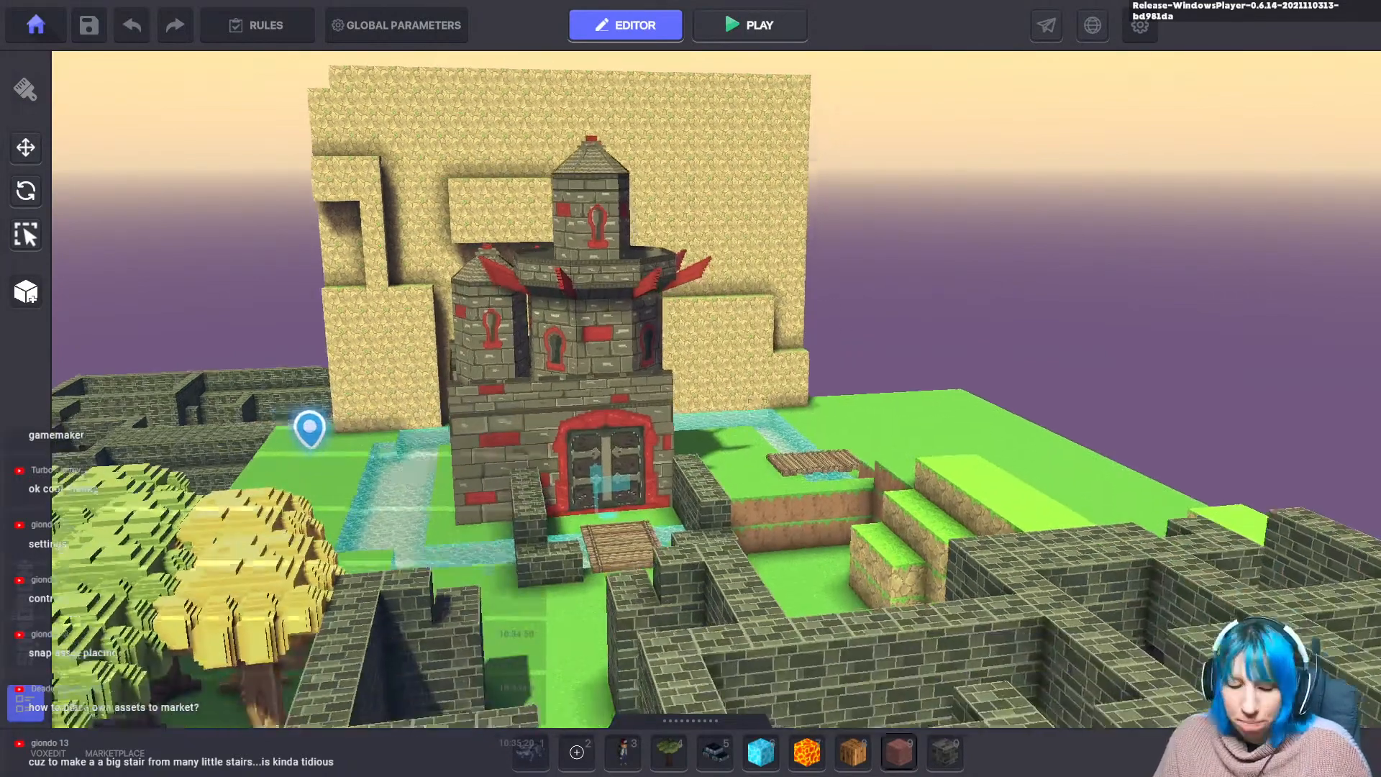
key(s)
key(a)
key(s)
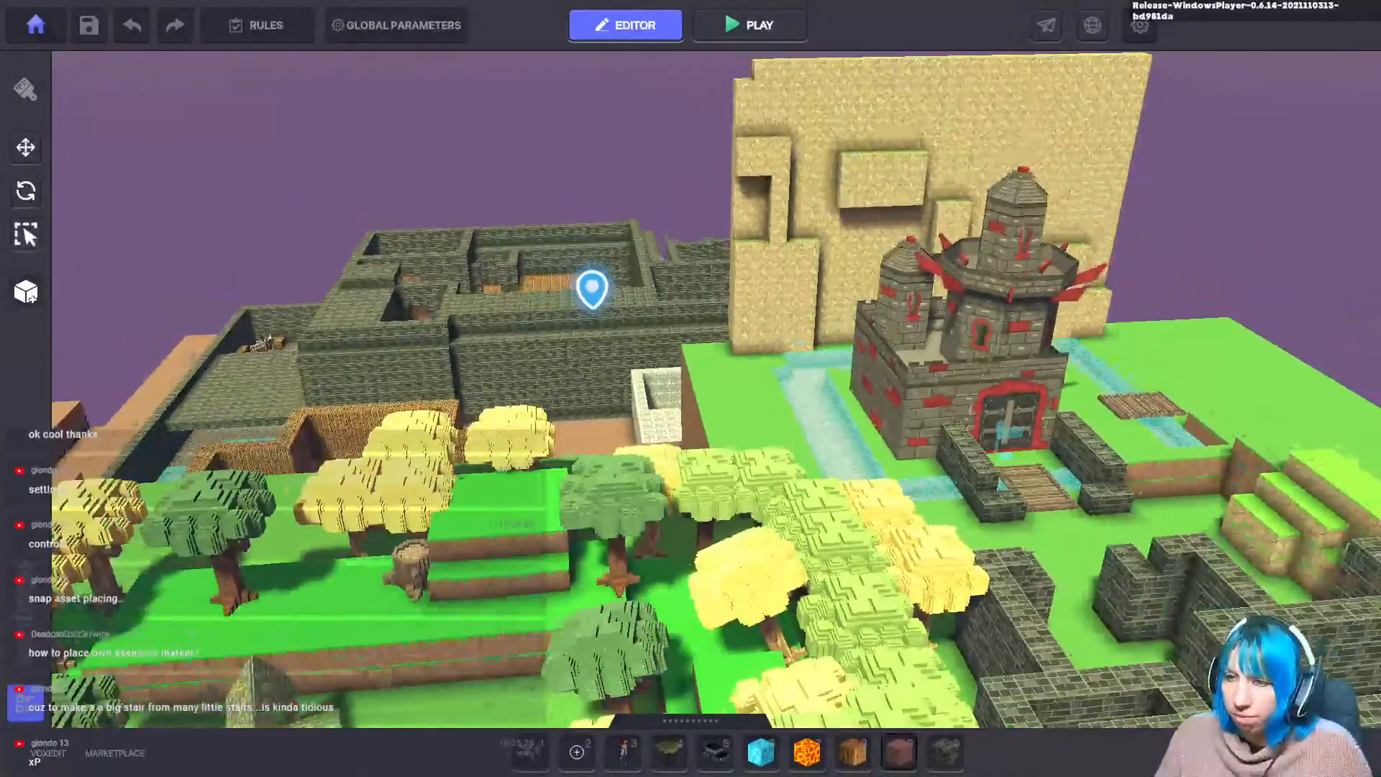
key(s)
key(a)
key(d)
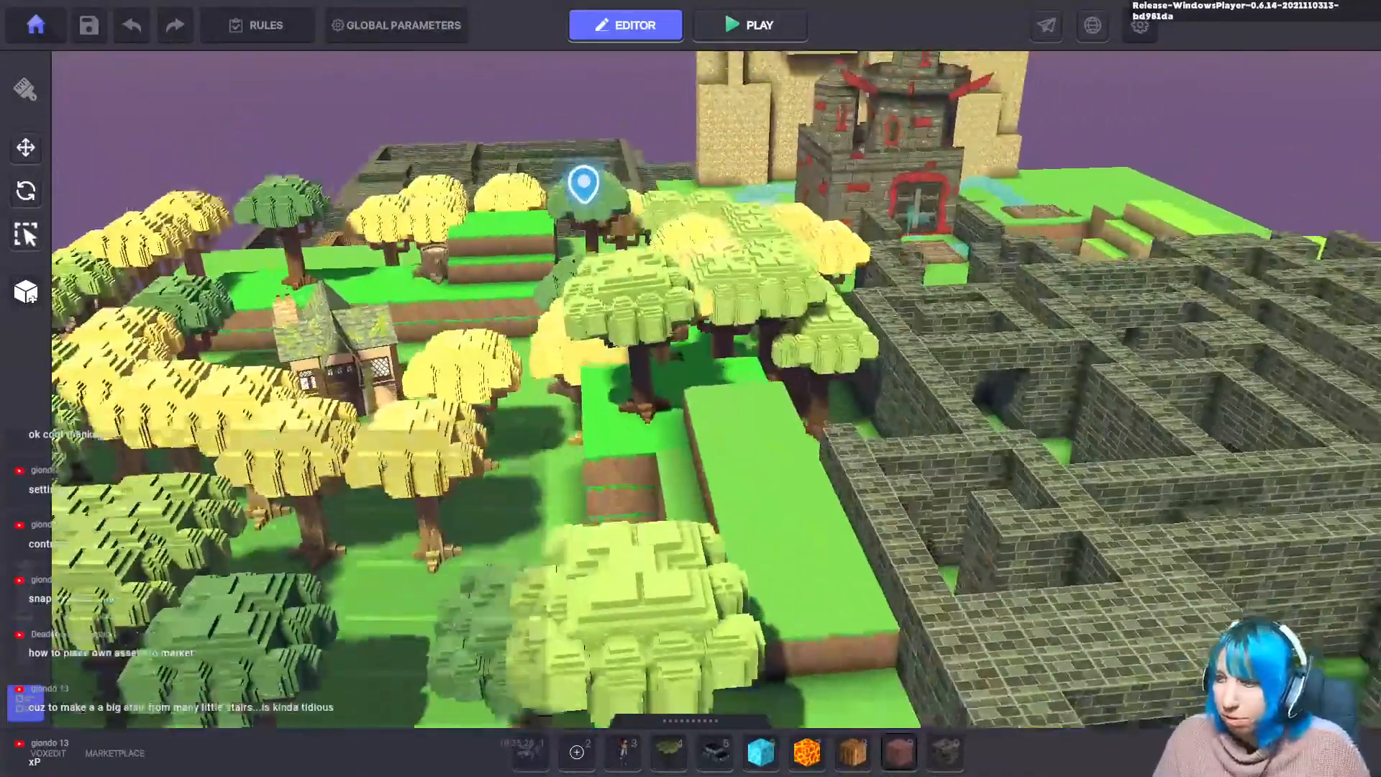
click(635, 324)
key(f)
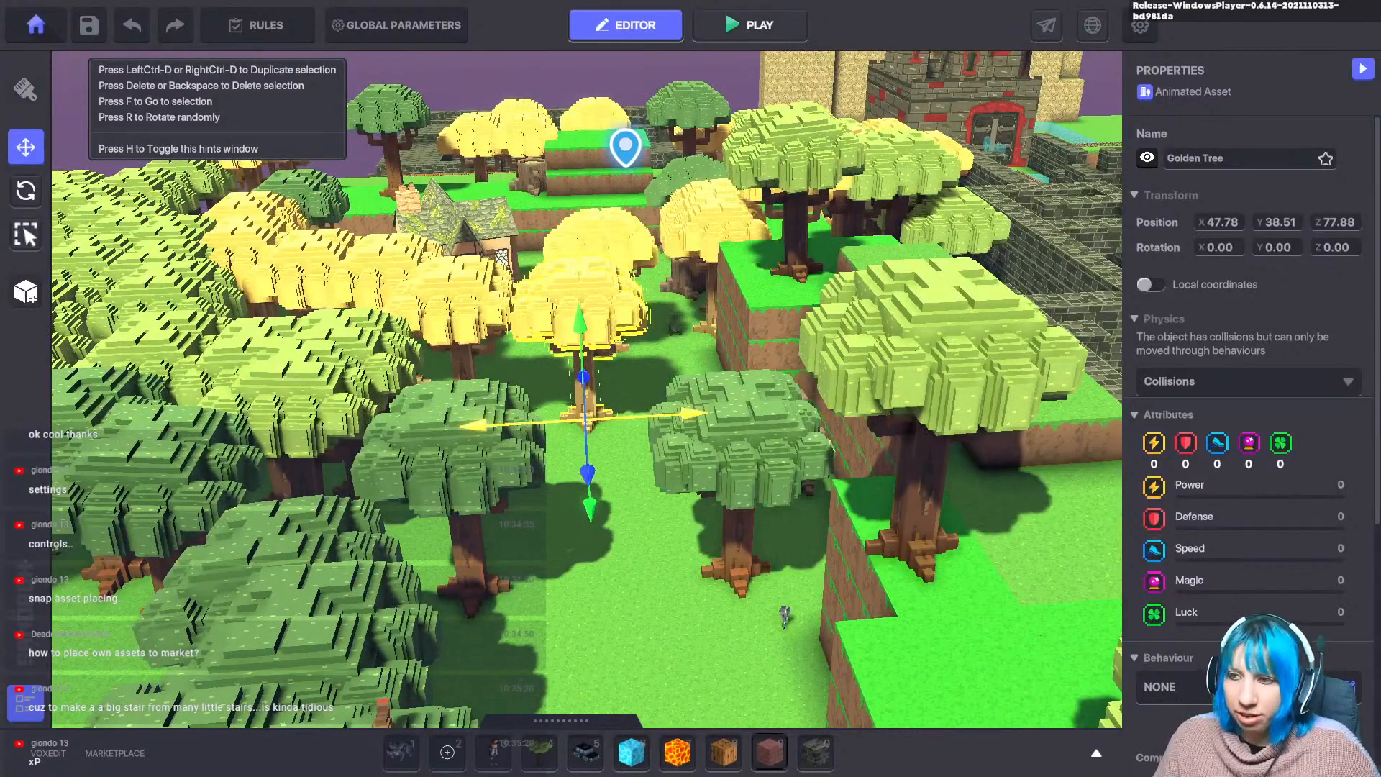
mouse_move(692, 414)
ctrl+mouse_down()
mouse_move(715, 411)
mouse_move(697, 412)
ctrl+mouse_up()
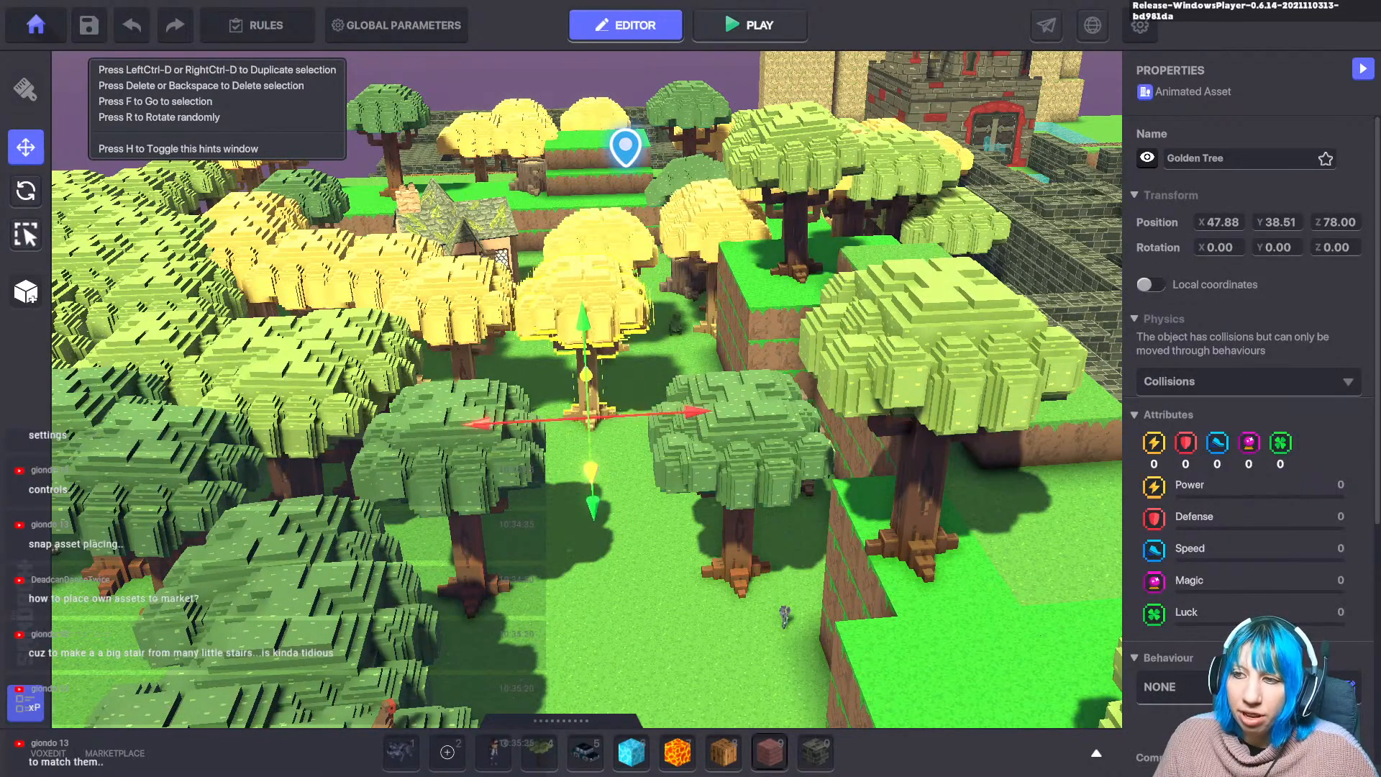
drag(591, 471, 591, 474)
Rotate the Golden Tree about its Z axis to about 1.74 degrees, then deselect it
click(25, 191)
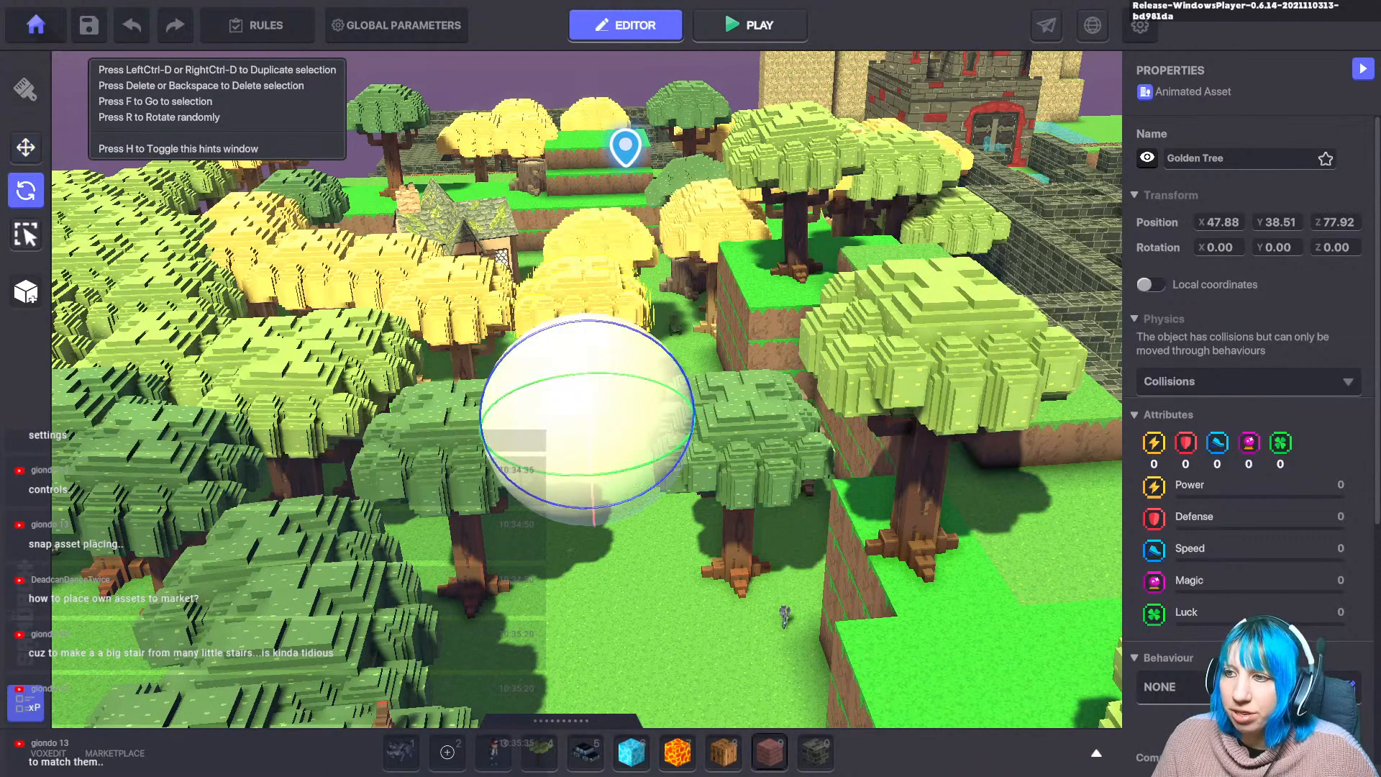
mouse_move(673, 359)
mouse_down()
mouse_move(693, 424)
mouse_move(669, 354)
mouse_move(605, 322)
mouse_move(669, 354)
mouse_up()
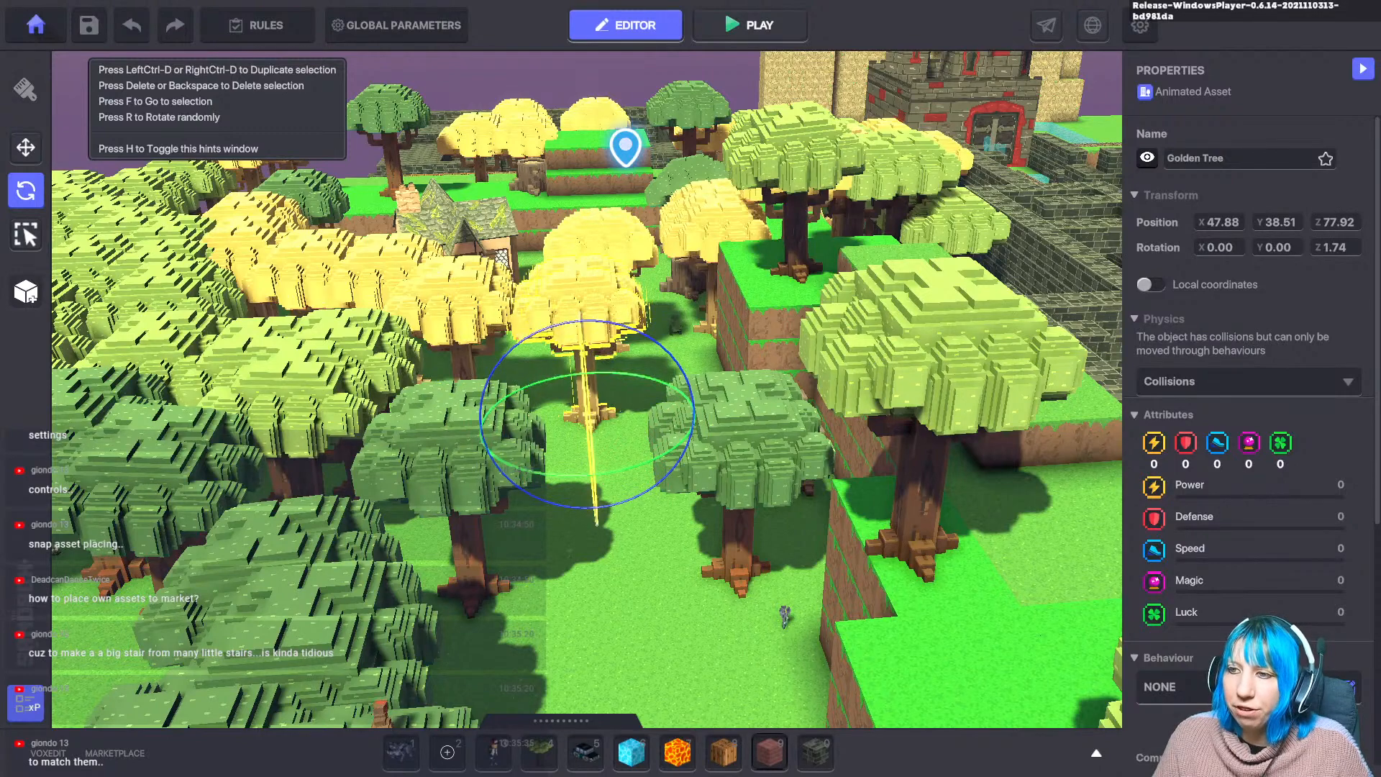
mouse_move(592, 460)
ctrl+mouse_down()
mouse_move(589, 421)
mouse_move(592, 472)
ctrl+mouse_up()
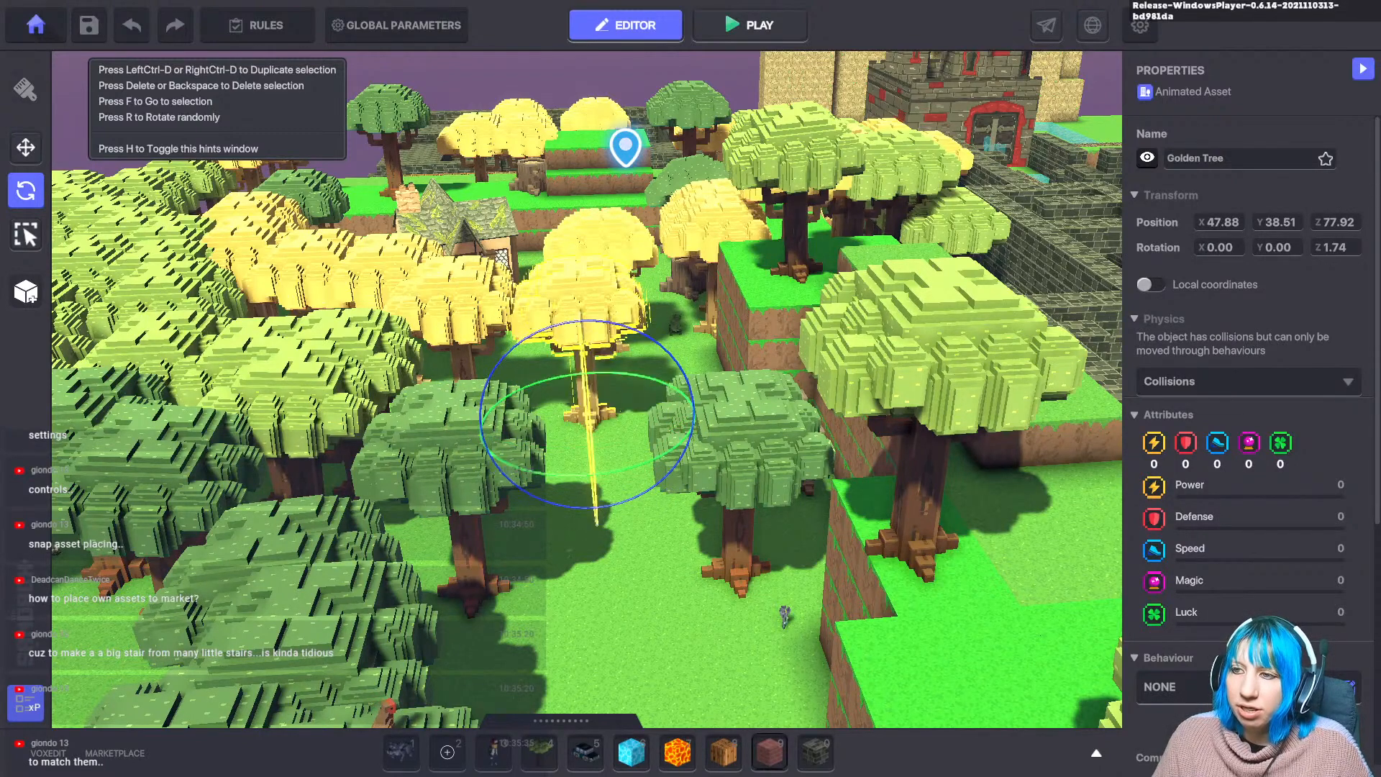
key(Escape)
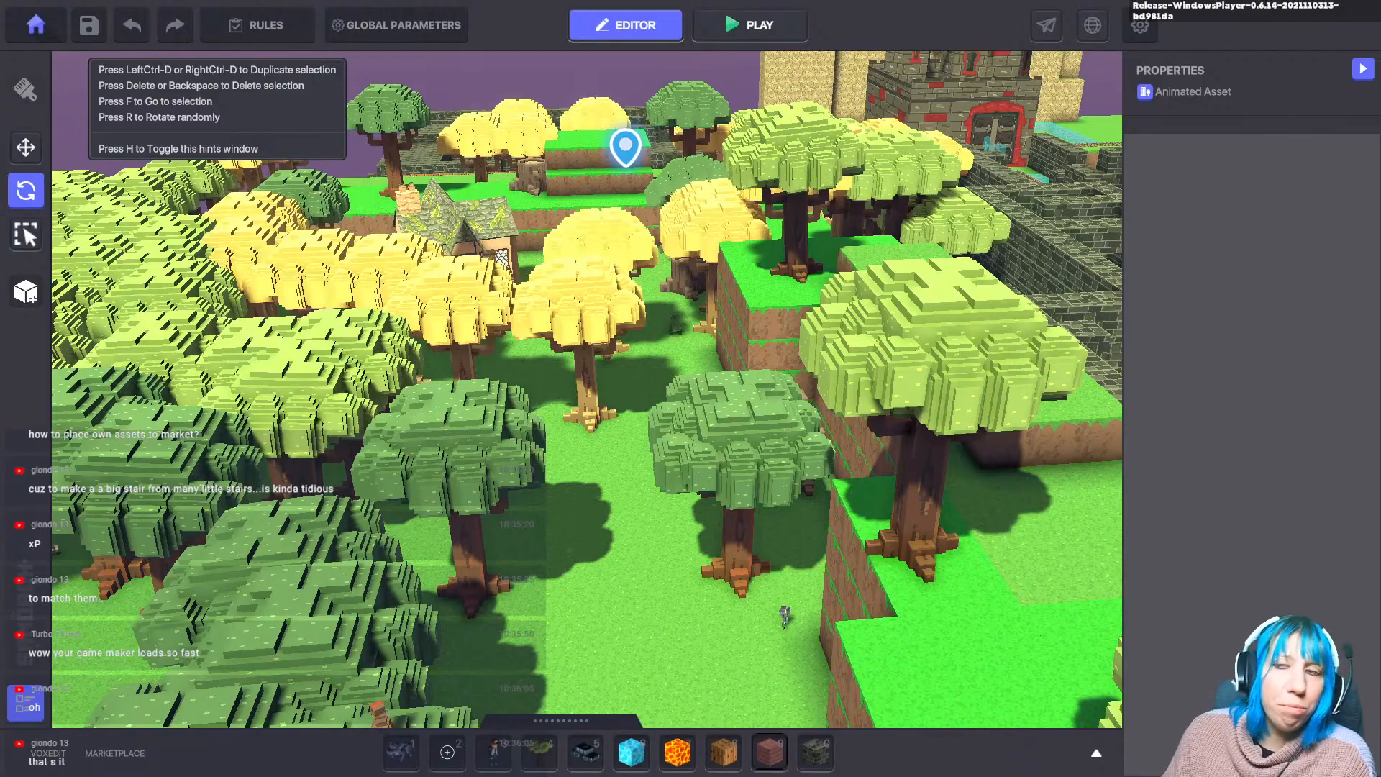
Leave the tavern draft without saving and quit The Sandbox Maker to return to VoxEdit
click(36, 25)
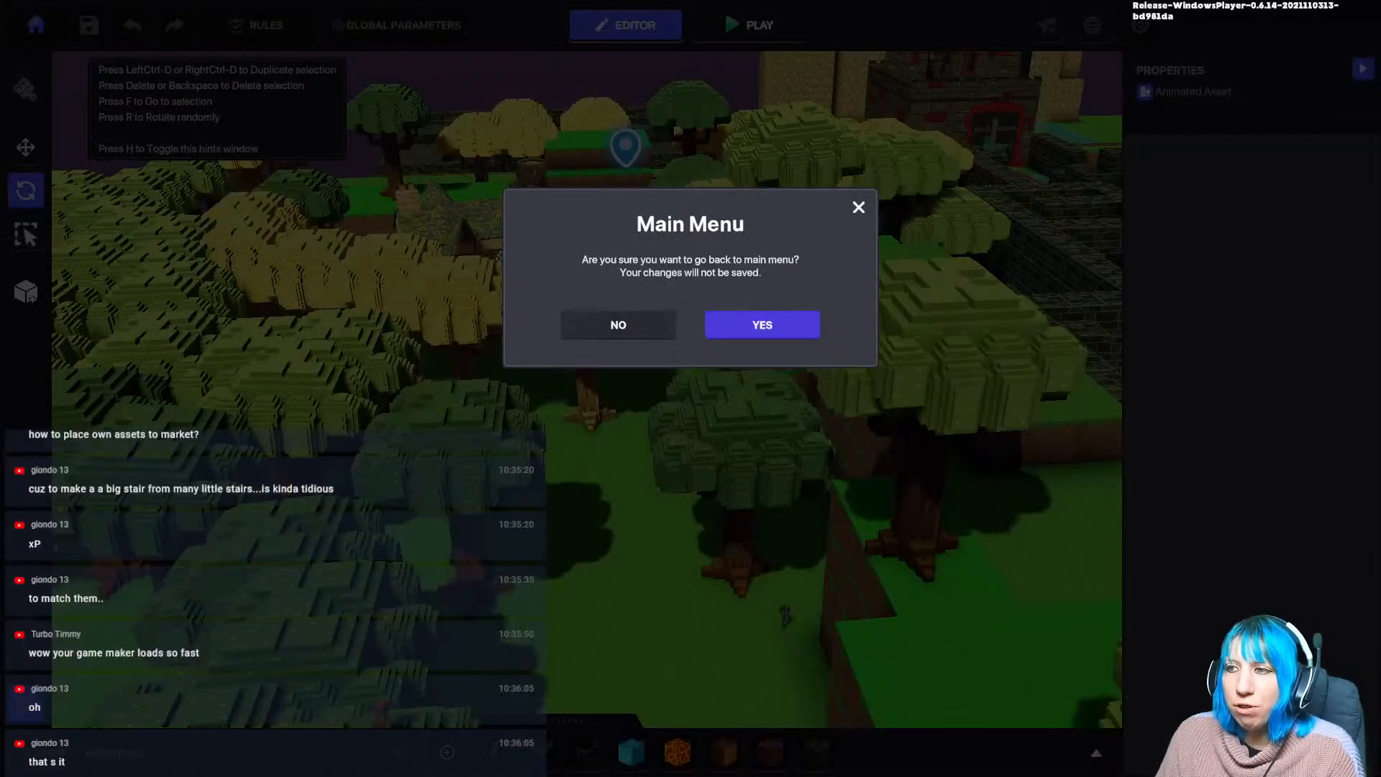
click(763, 324)
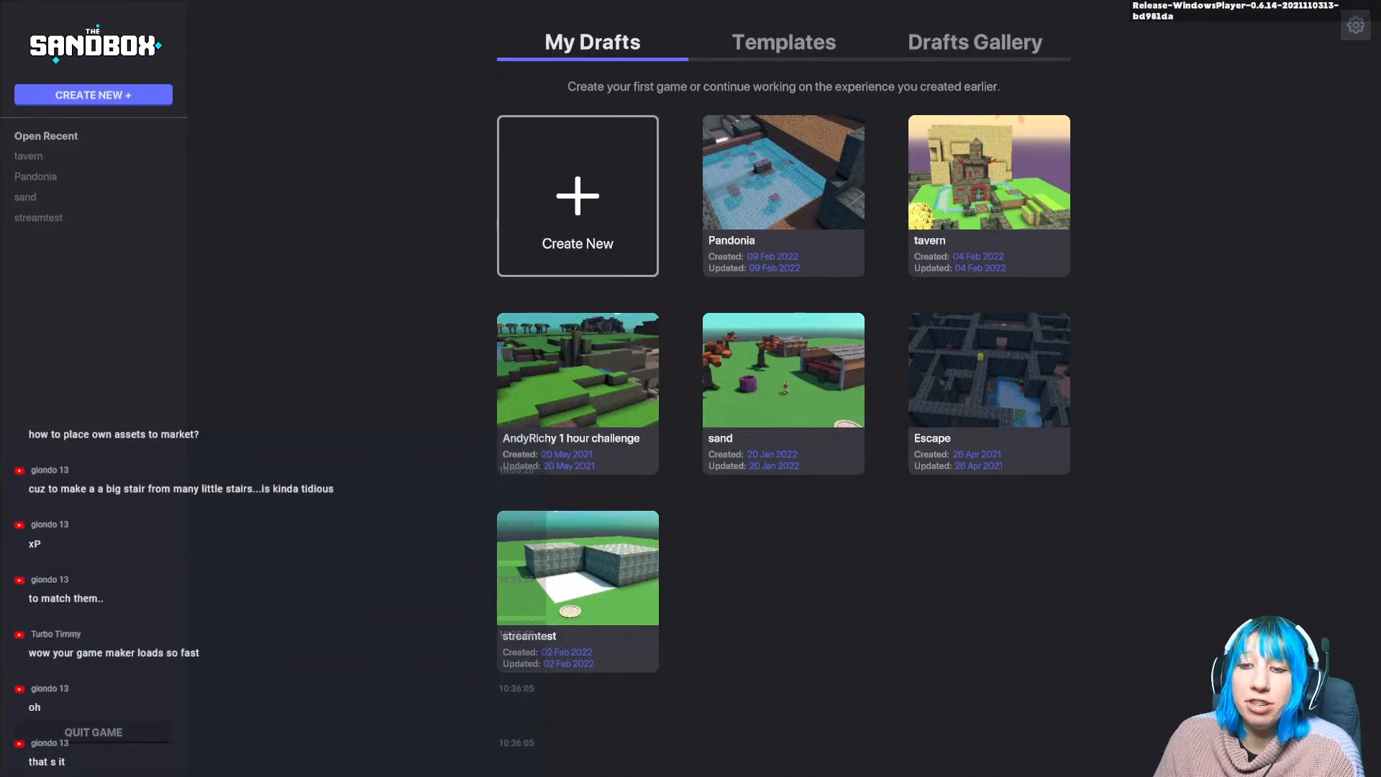
click(93, 732)
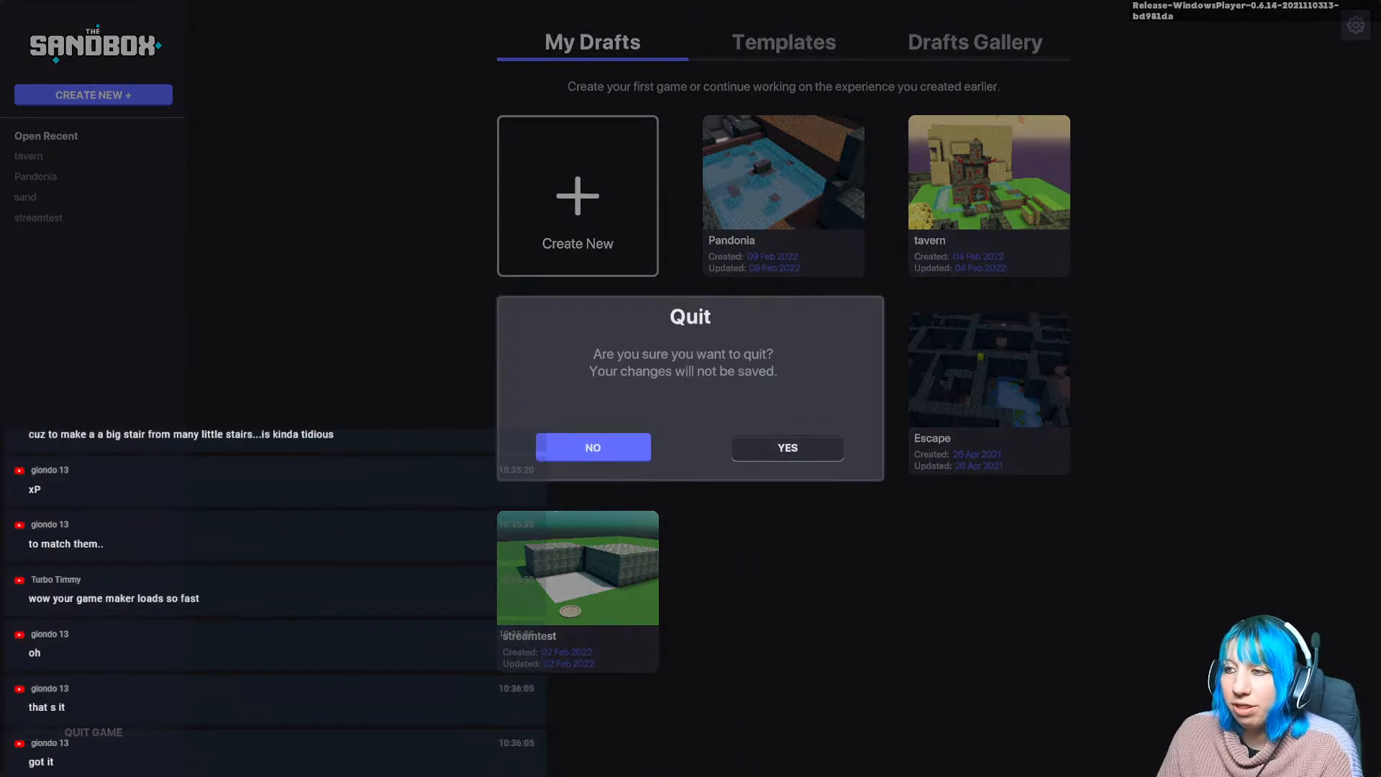
click(787, 447)
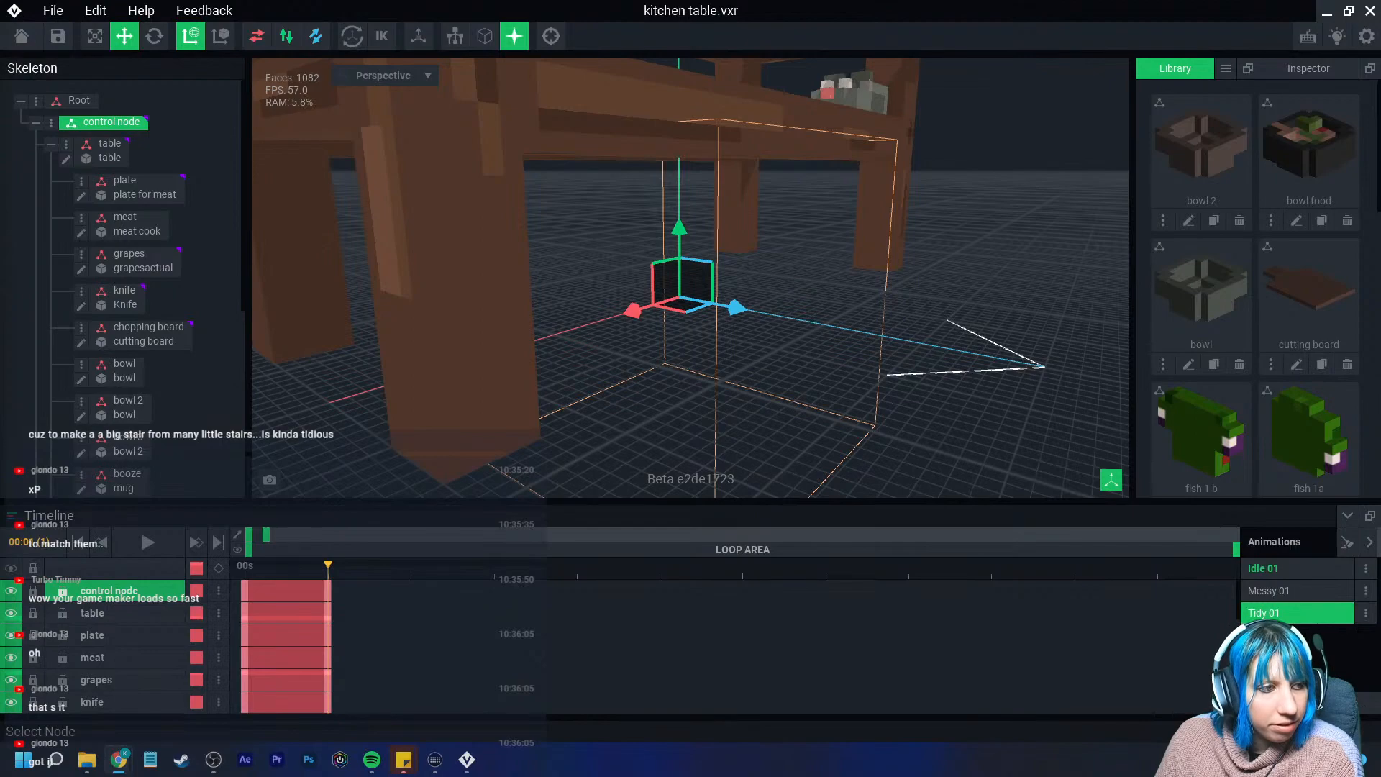
Inspect the control node's gizmo beneath the table, then save and close the kitchen table asset
right_drag(690, 338, 640, 344)
scroll(694, 339, up, 5)
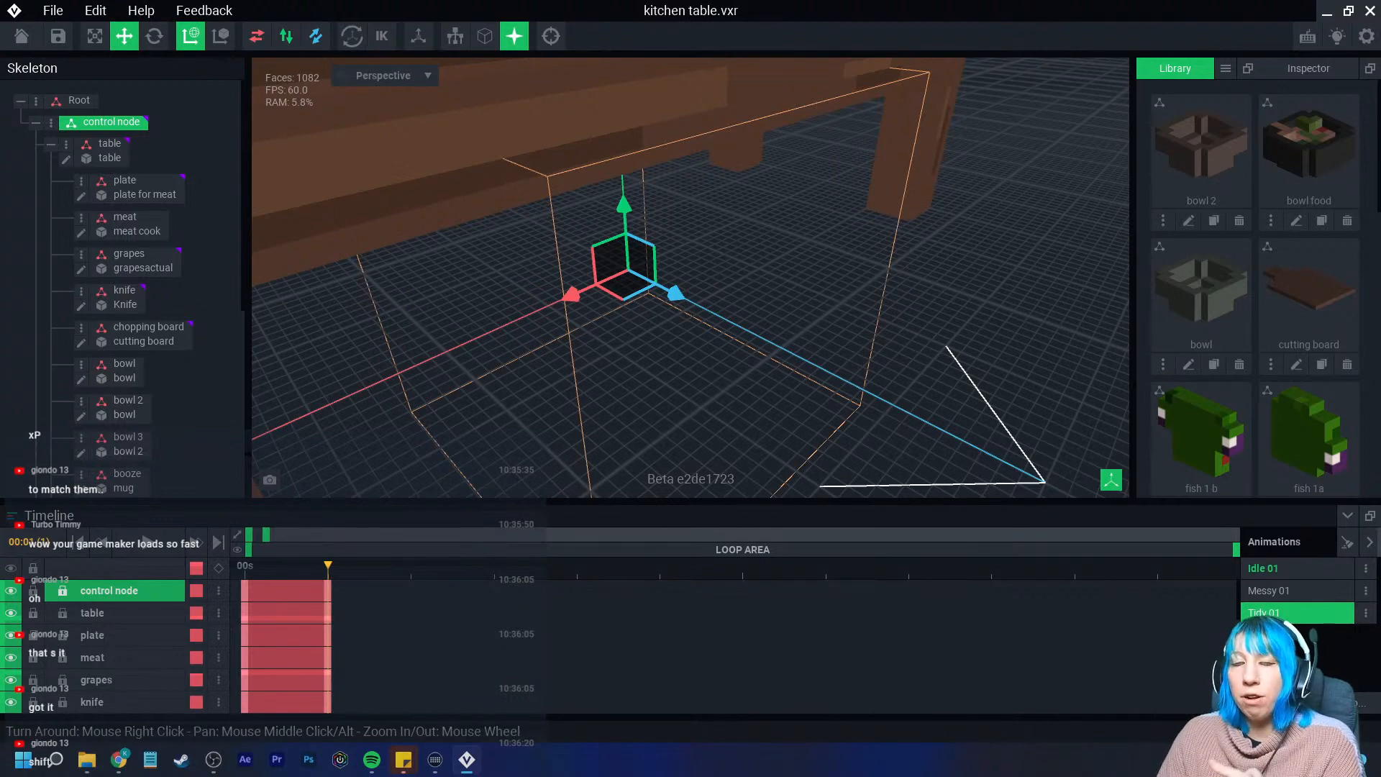
mouse_move(677, 293)
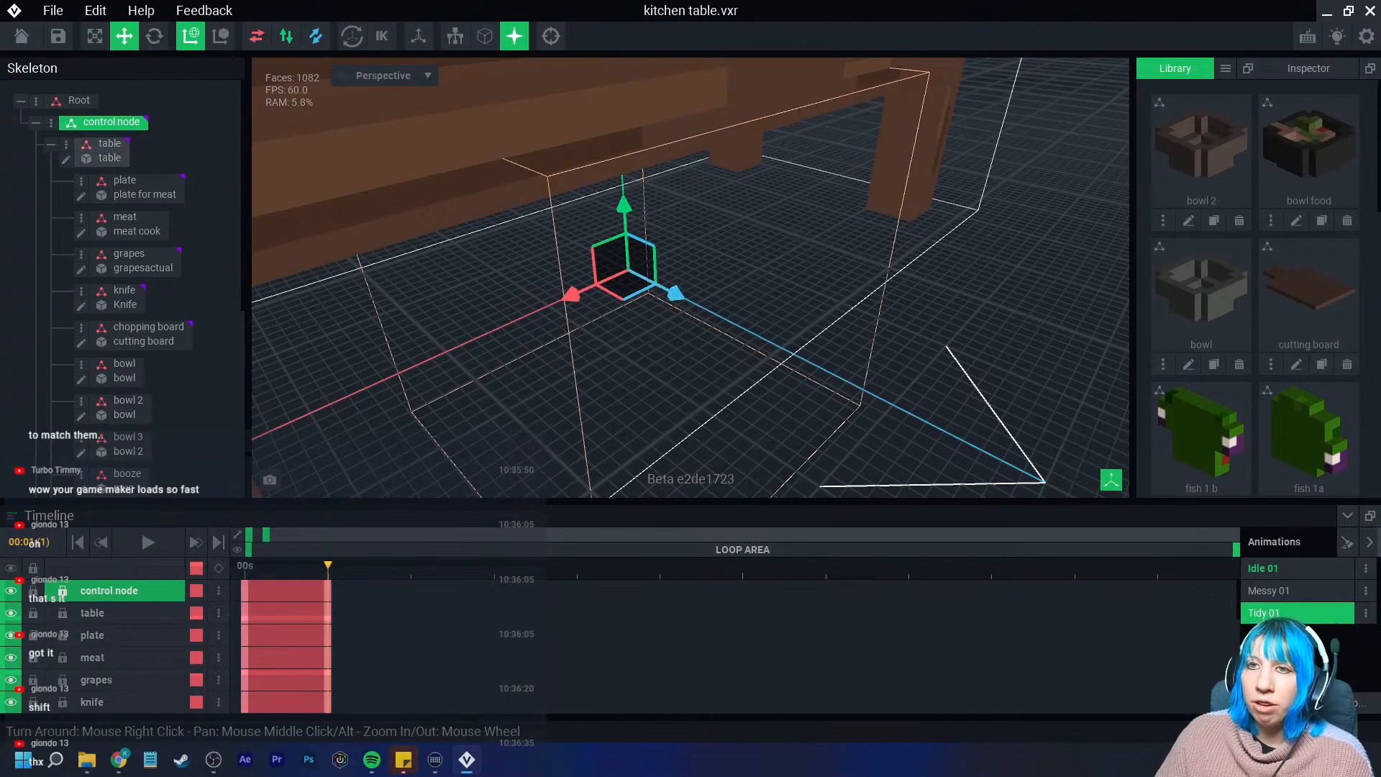
click(21, 36)
click(539, 277)
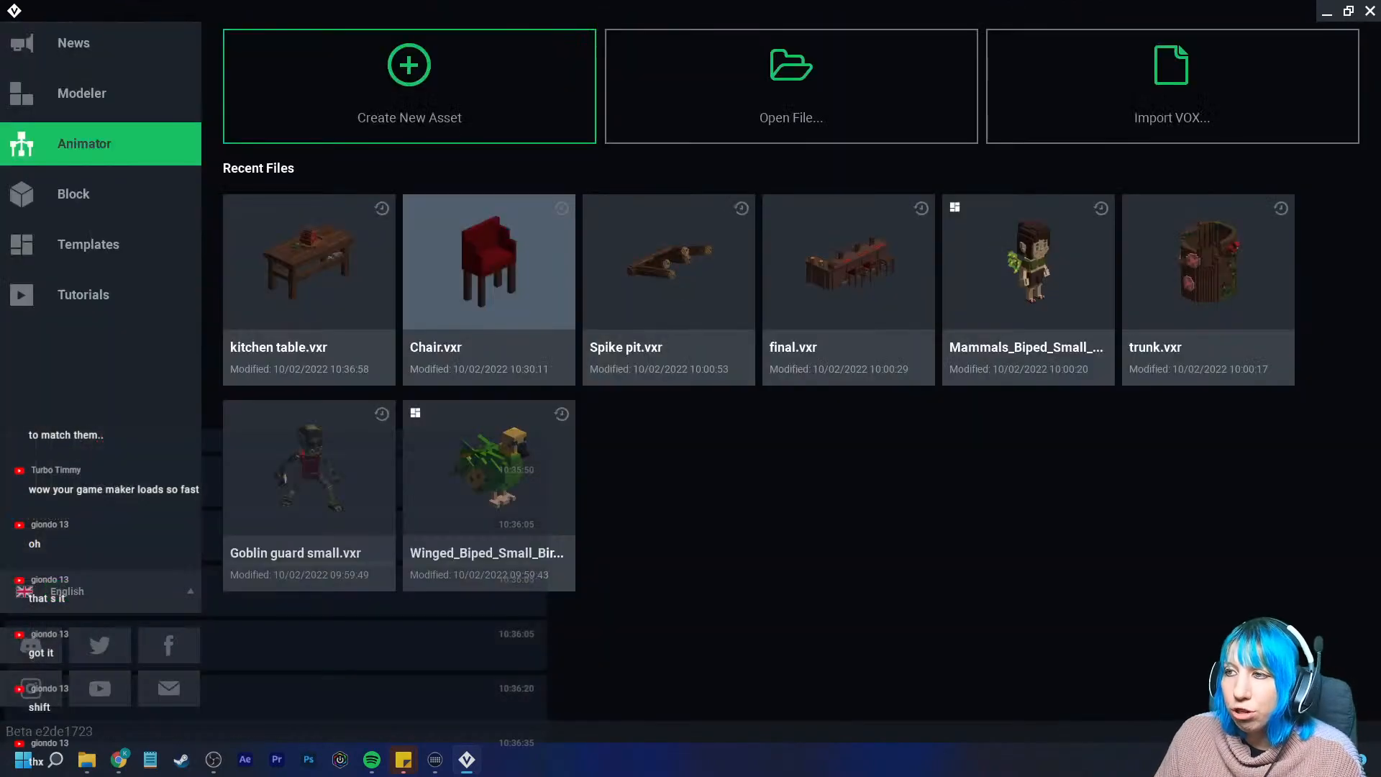
Open Spike pit.vxr and select its control node, viewing the gizmo close up
click(669, 266)
right_drag(692, 278, 604, 200)
scroll(752, 189, up, 5)
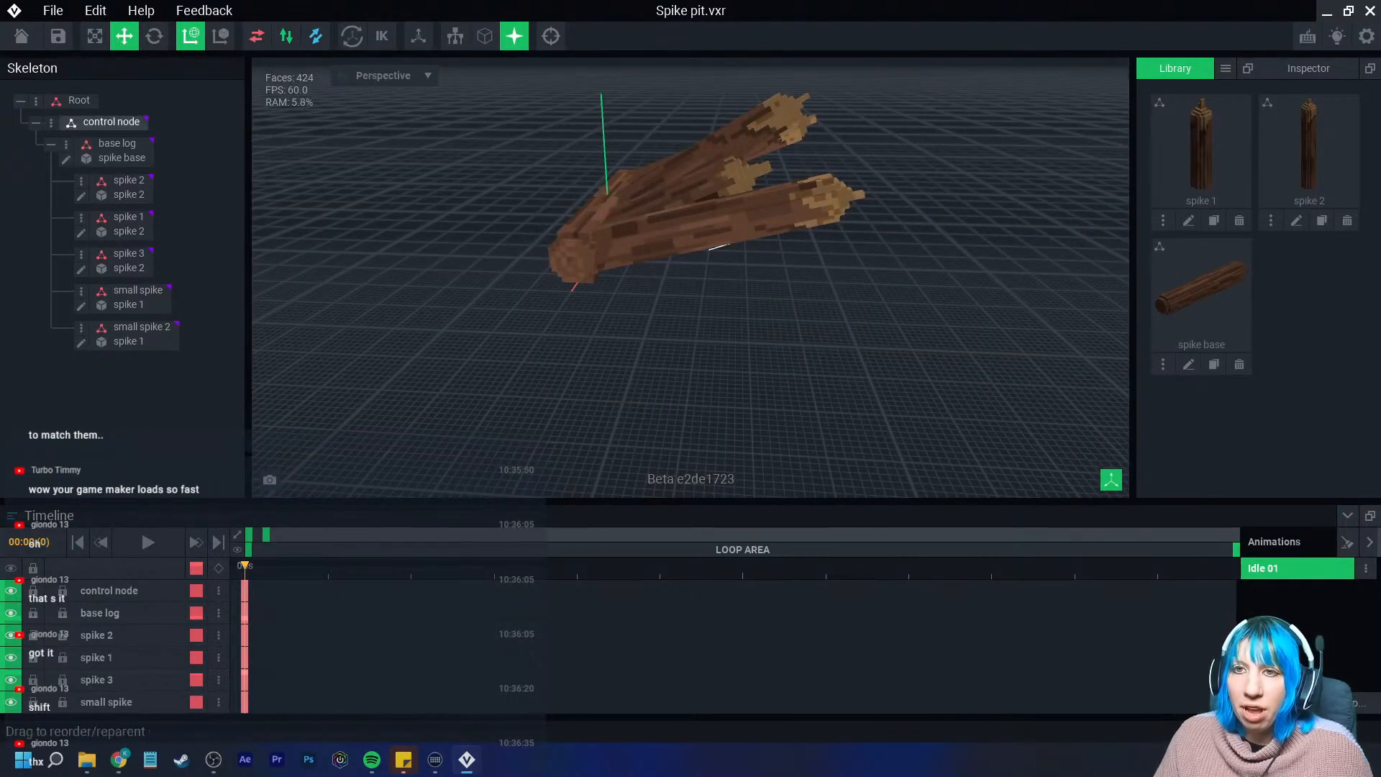
click(115, 123)
scroll(691, 266, up, 4)
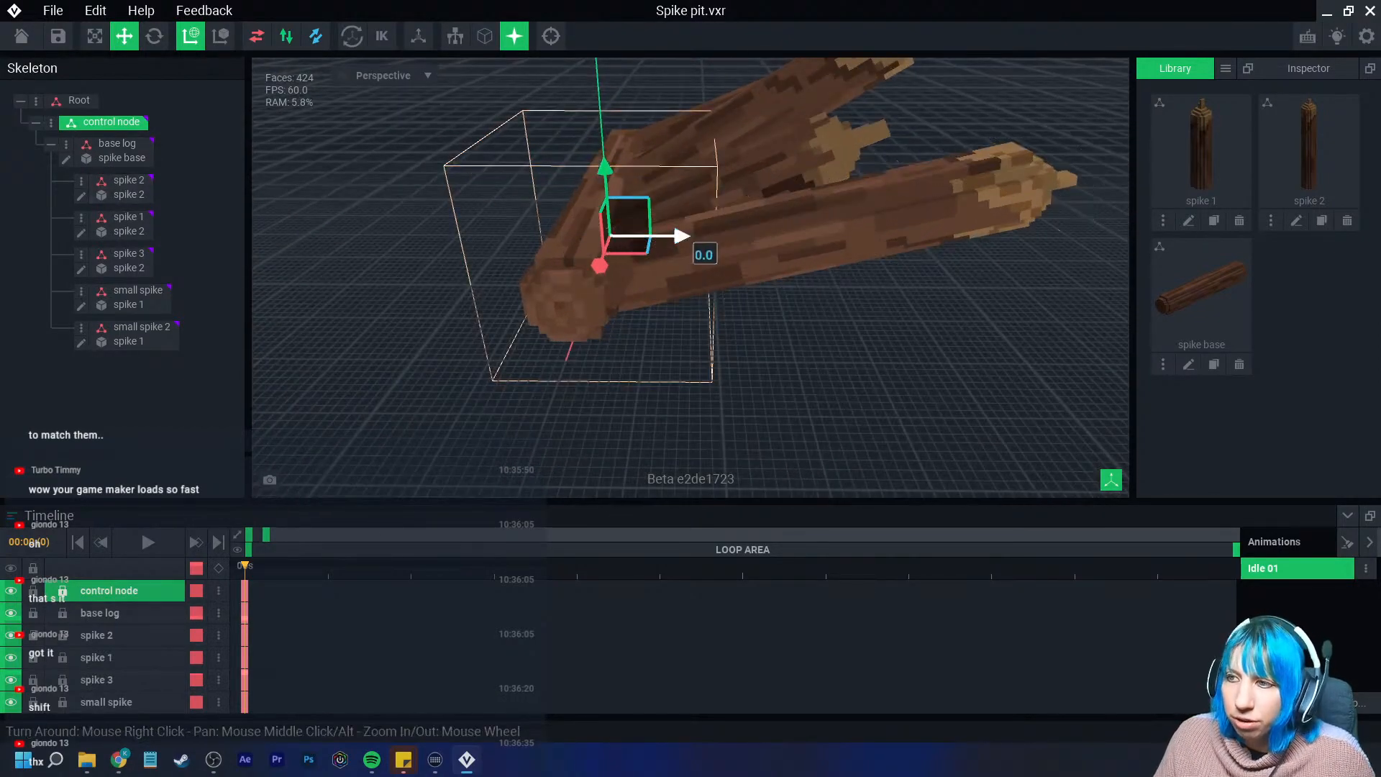
Shift the spike pit's control node along its blue axis, checking the gizmo's position against the base log
drag(679, 236, 715, 236)
right_drag(715, 241, 781, 270)
drag(573, 247, 561, 250)
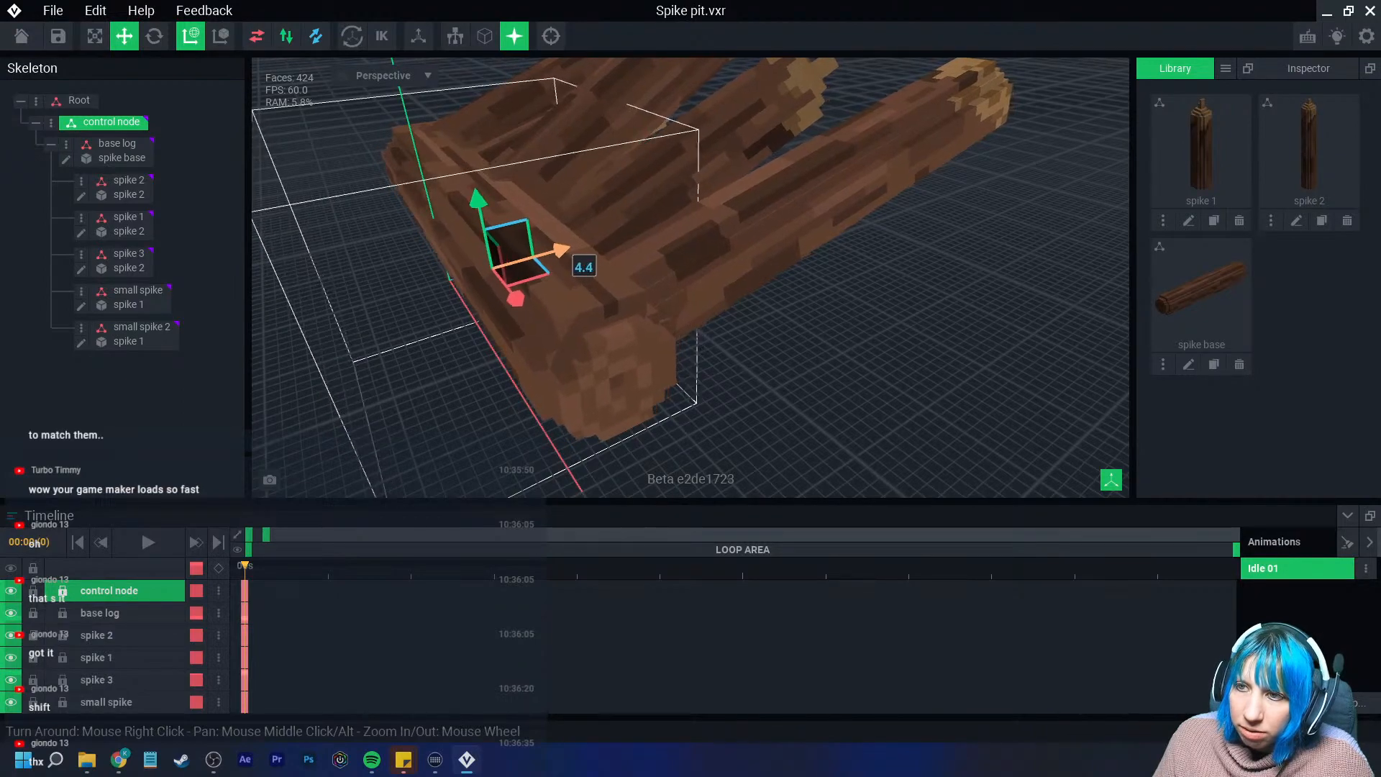
right_drag(561, 250, 670, 242)
scroll(669, 241, up, 5)
scroll(490, 274, up, 2)
right_drag(490, 274, 374, 274)
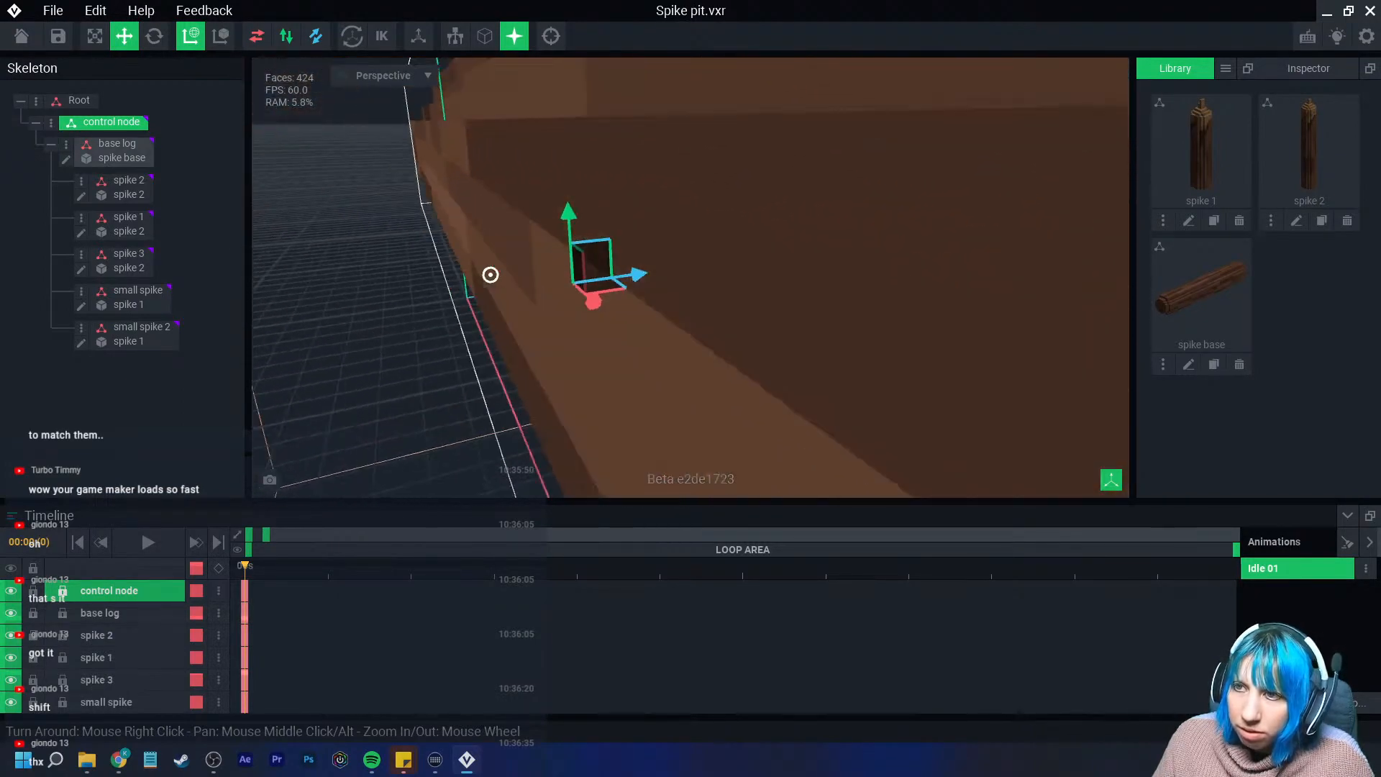
drag(639, 274, 675, 277)
Select the base log node, nudge it slightly along its blue axis, then deselect it and view the whole spike pit
click(115, 144)
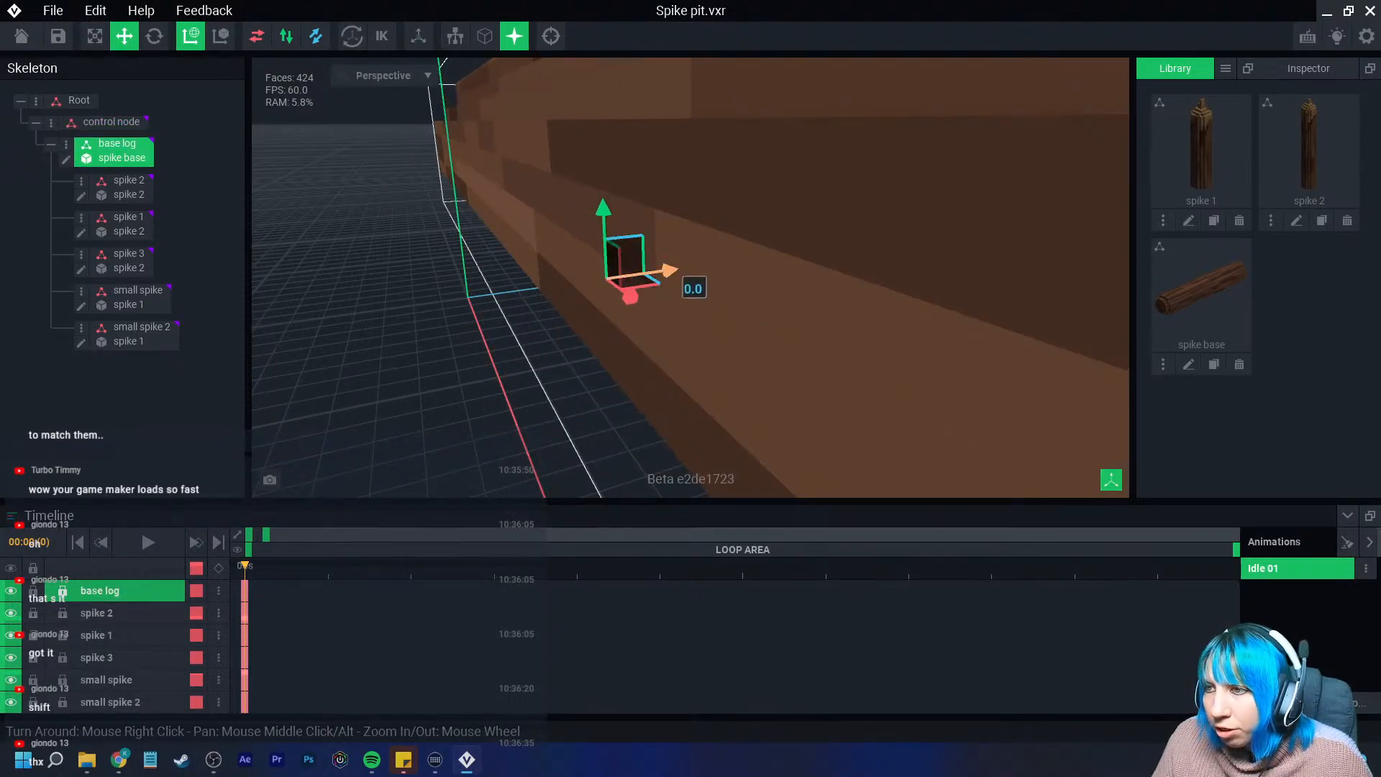
mouse_move(682, 280)
mouse_down()
mouse_move(656, 282)
mouse_move(687, 280)
mouse_up()
right_drag(485, 302, 484, 302)
drag(666, 305, 664, 305)
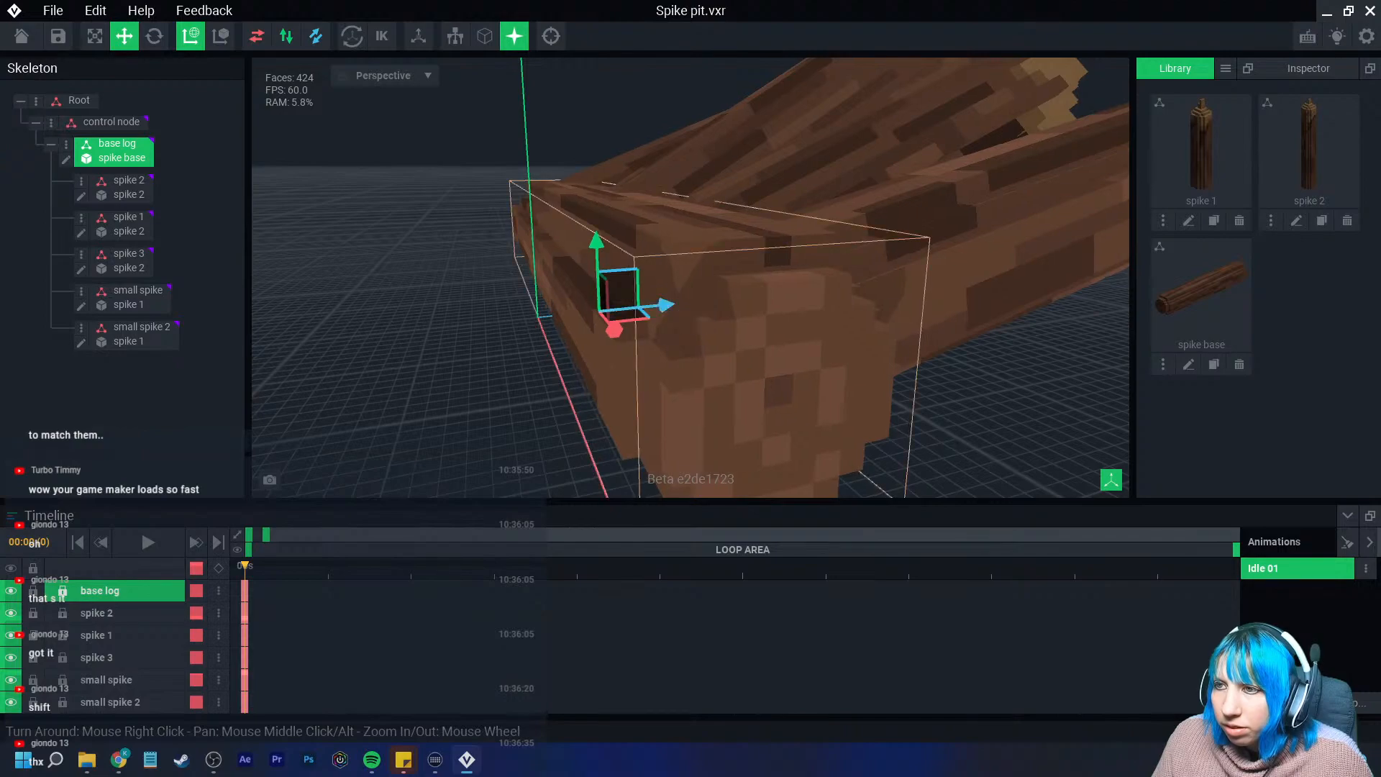
click(539, 326)
right_drag(539, 327, 484, 274)
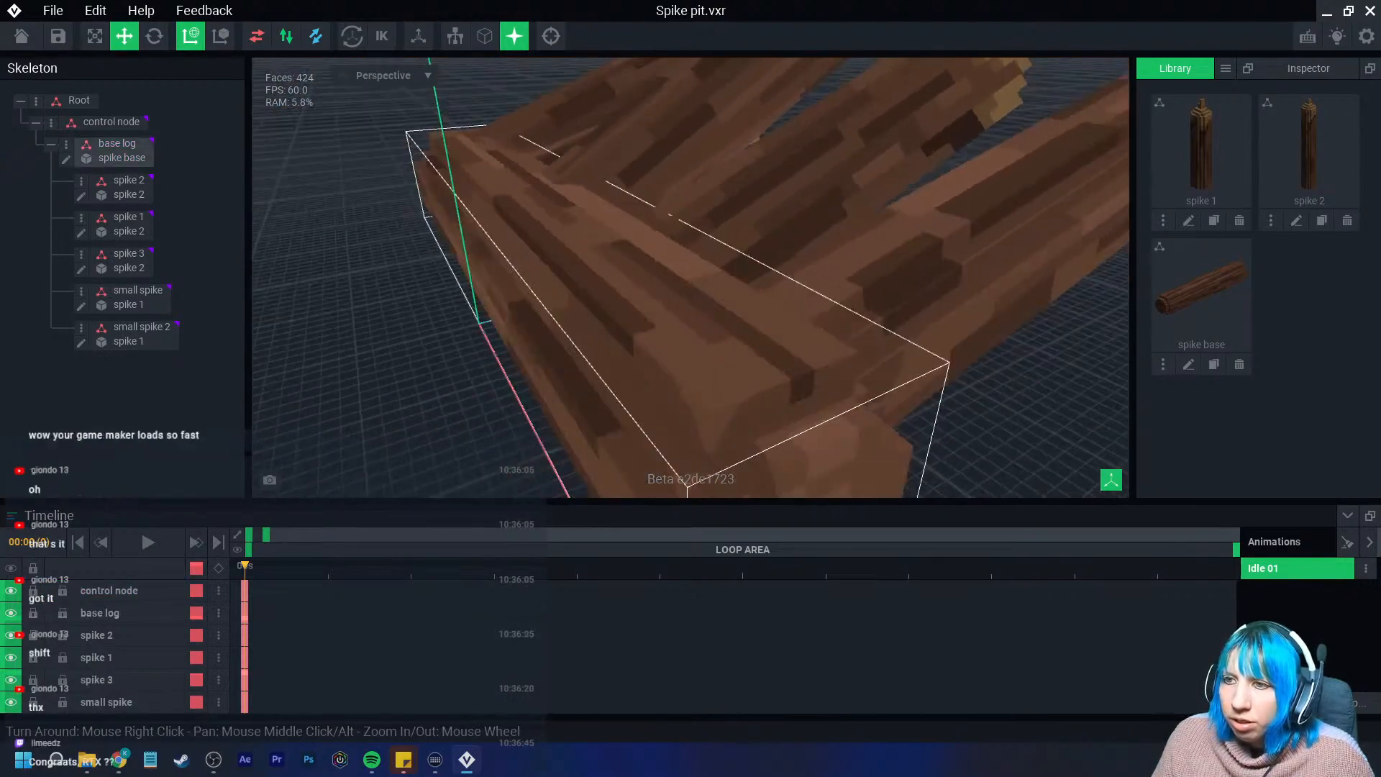
right_drag(618, 288, 648, 252)
scroll(597, 288, down, 5)
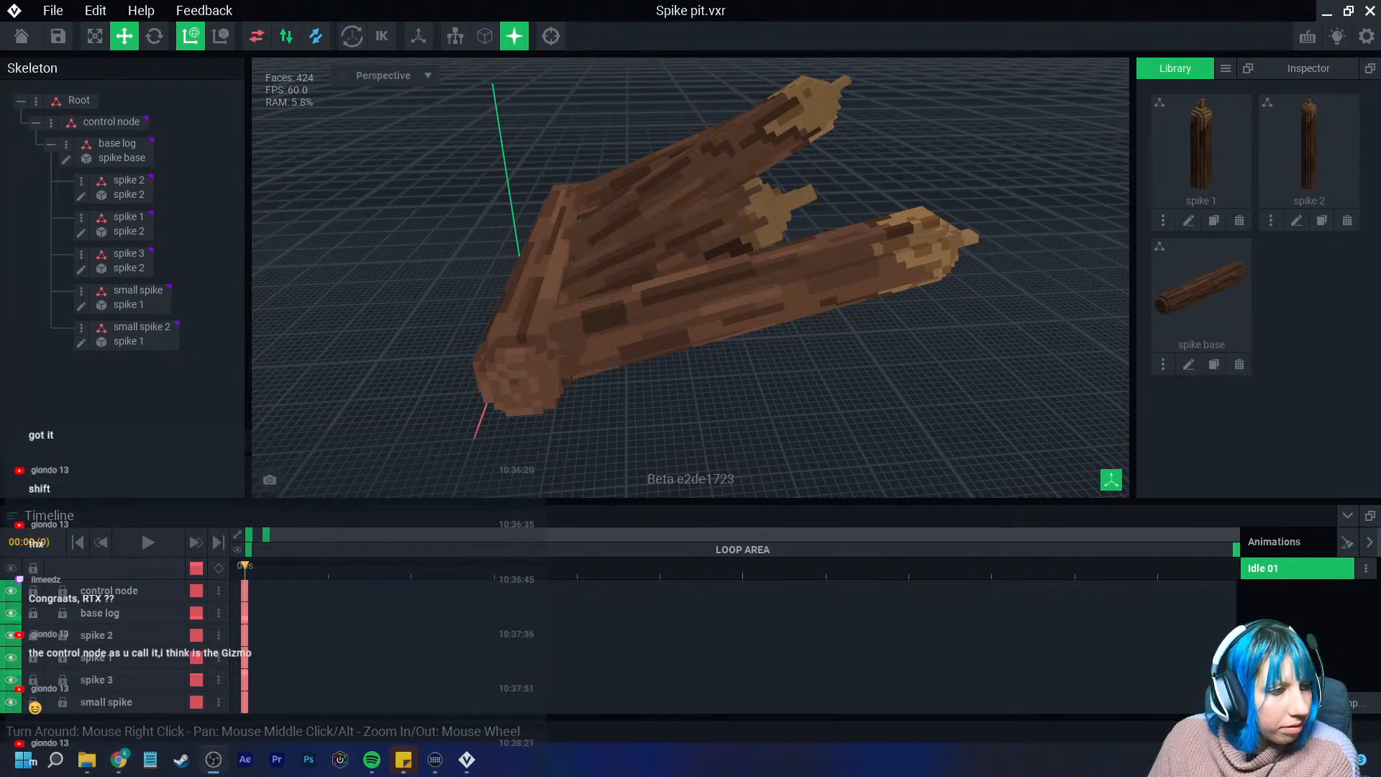
Save and close the spike pit, then reopen kitchen table.vxr and view the table from the front
click(22, 36)
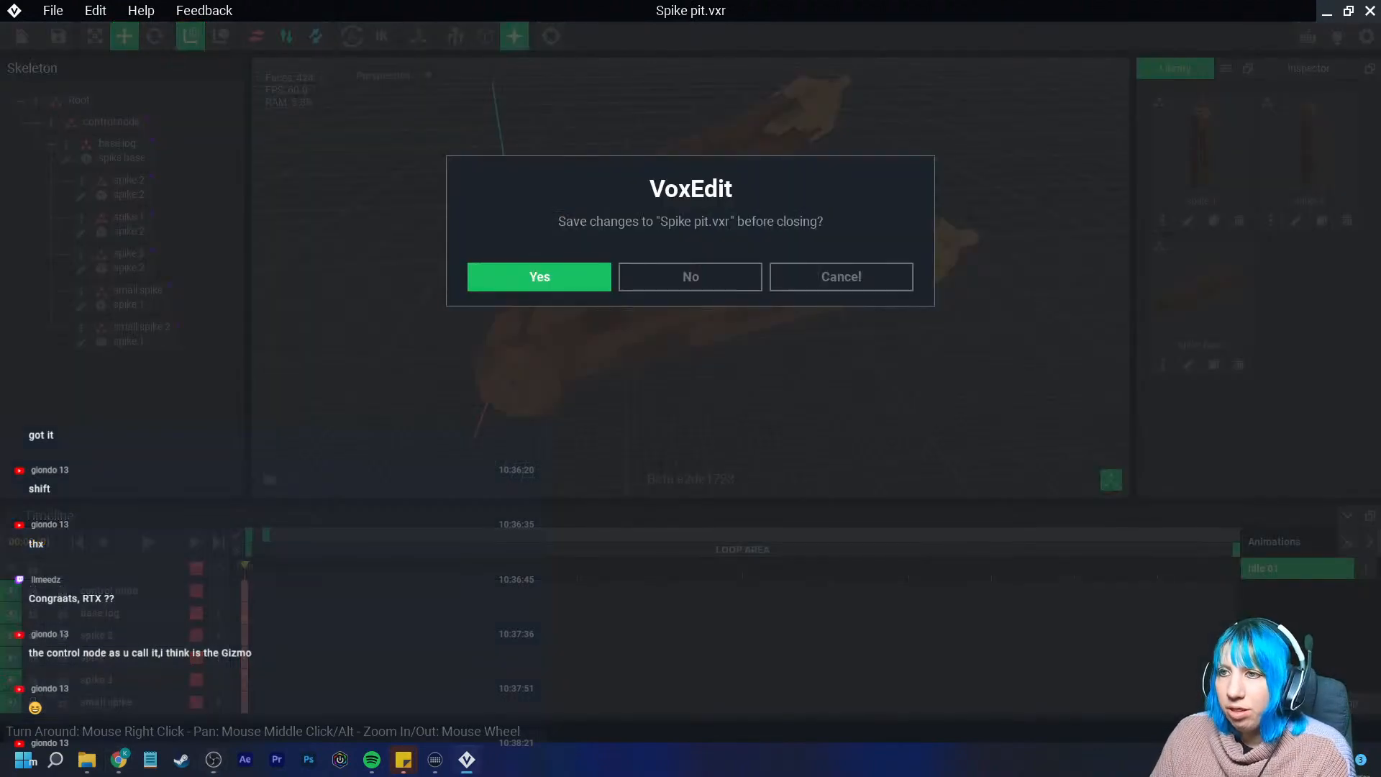
click(540, 277)
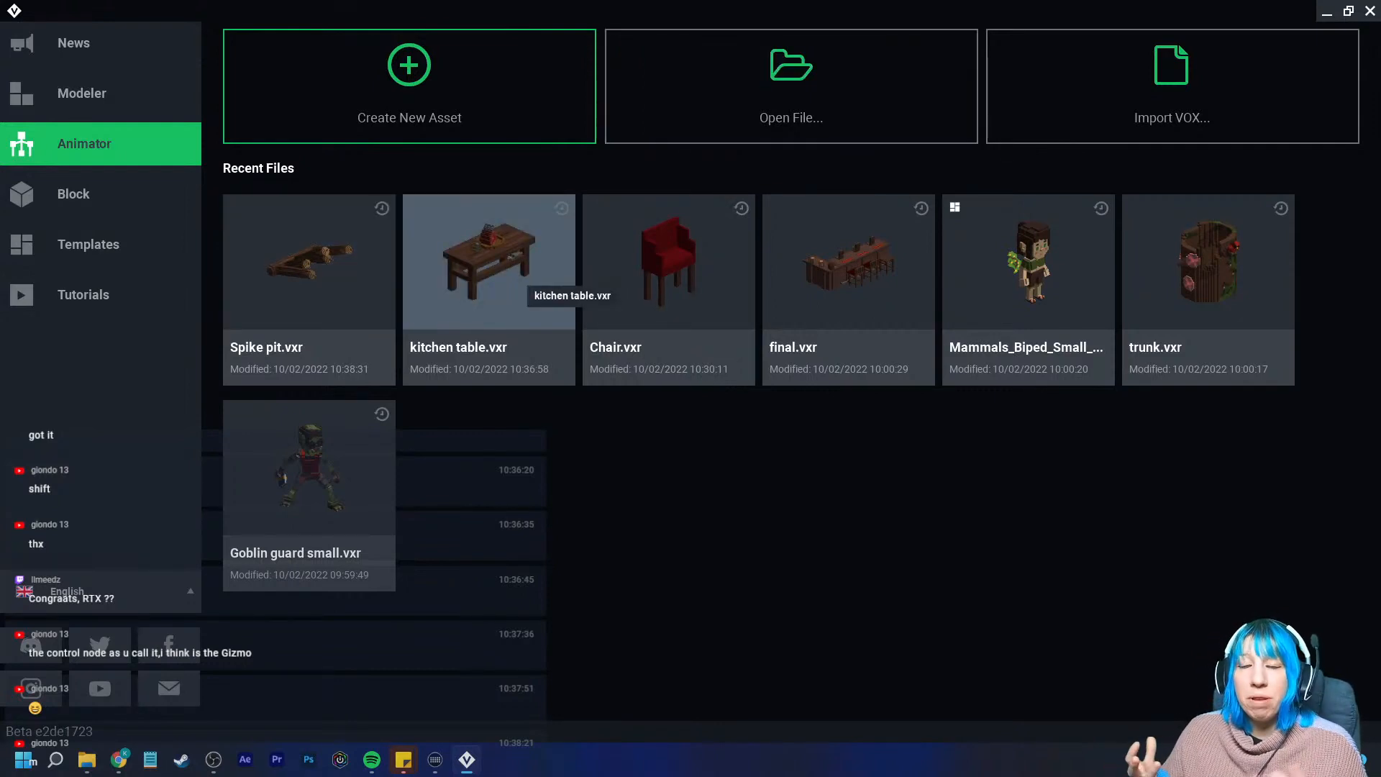
click(525, 284)
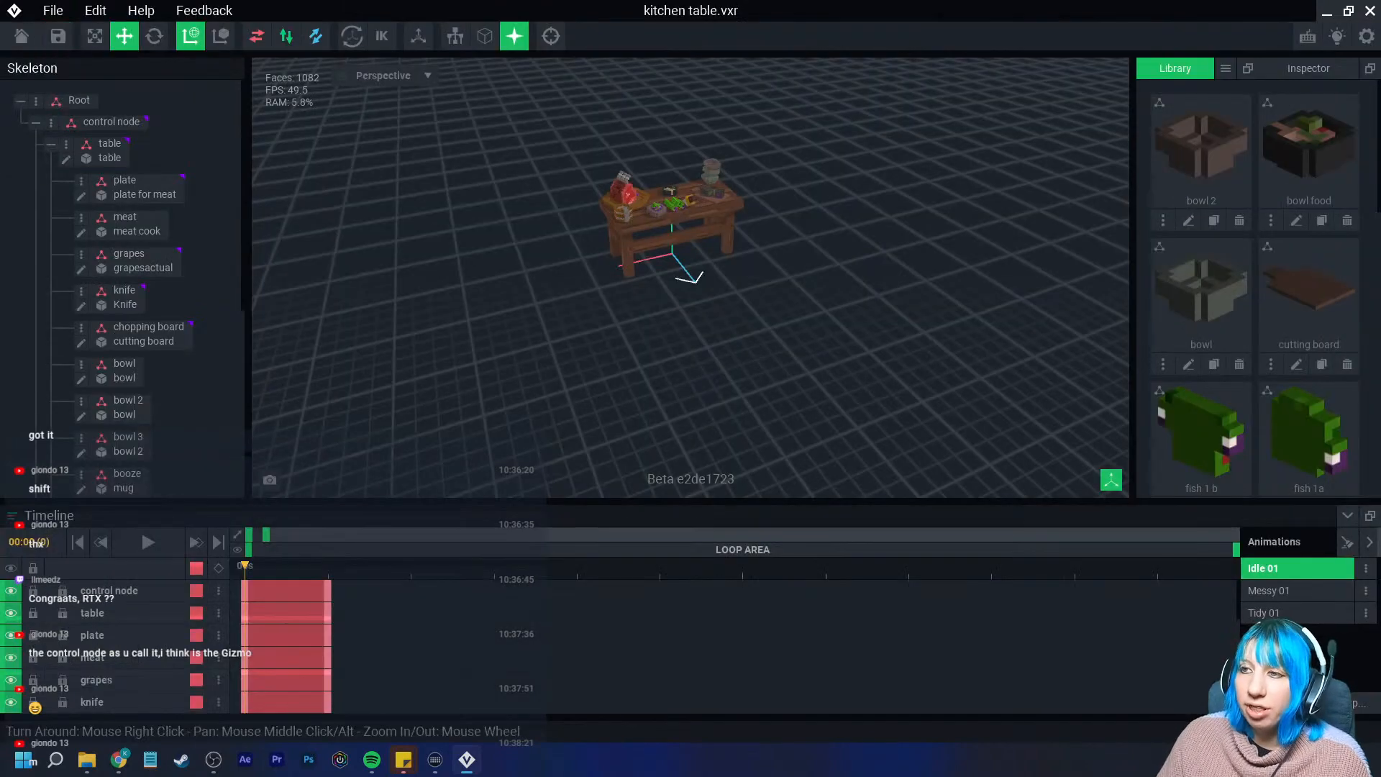
right_drag(647, 316, 586, 277)
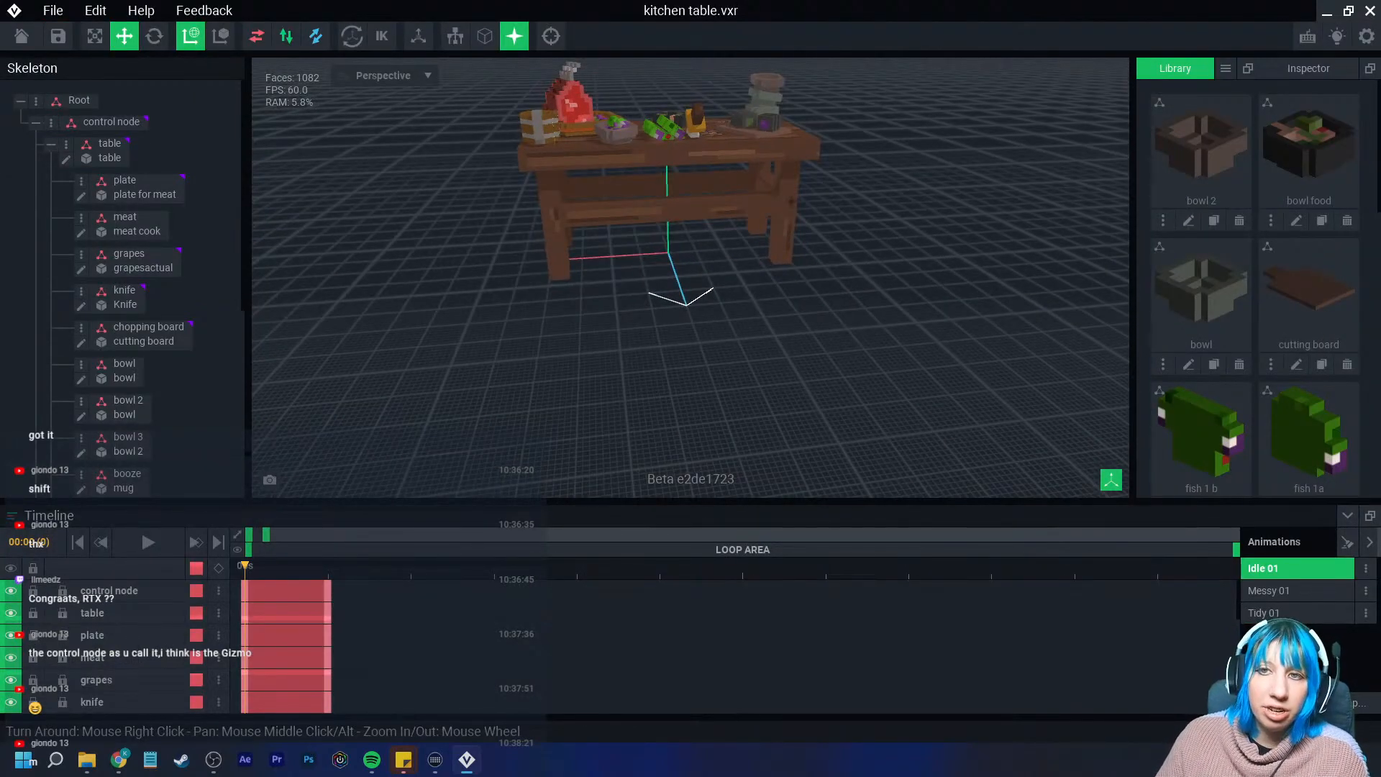
Select the control node and the table node in turn to compare their gizmos, then fold the control node's children
click(112, 122)
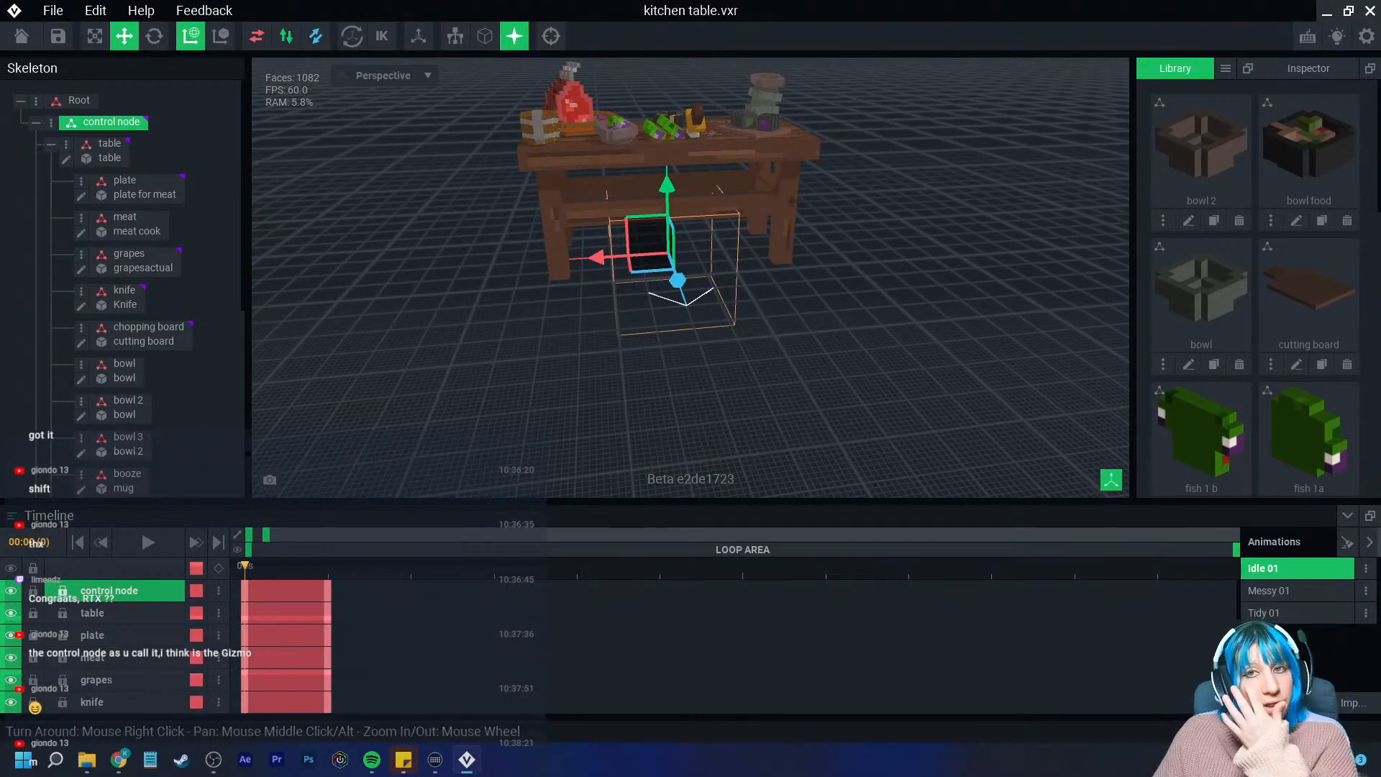
click(109, 143)
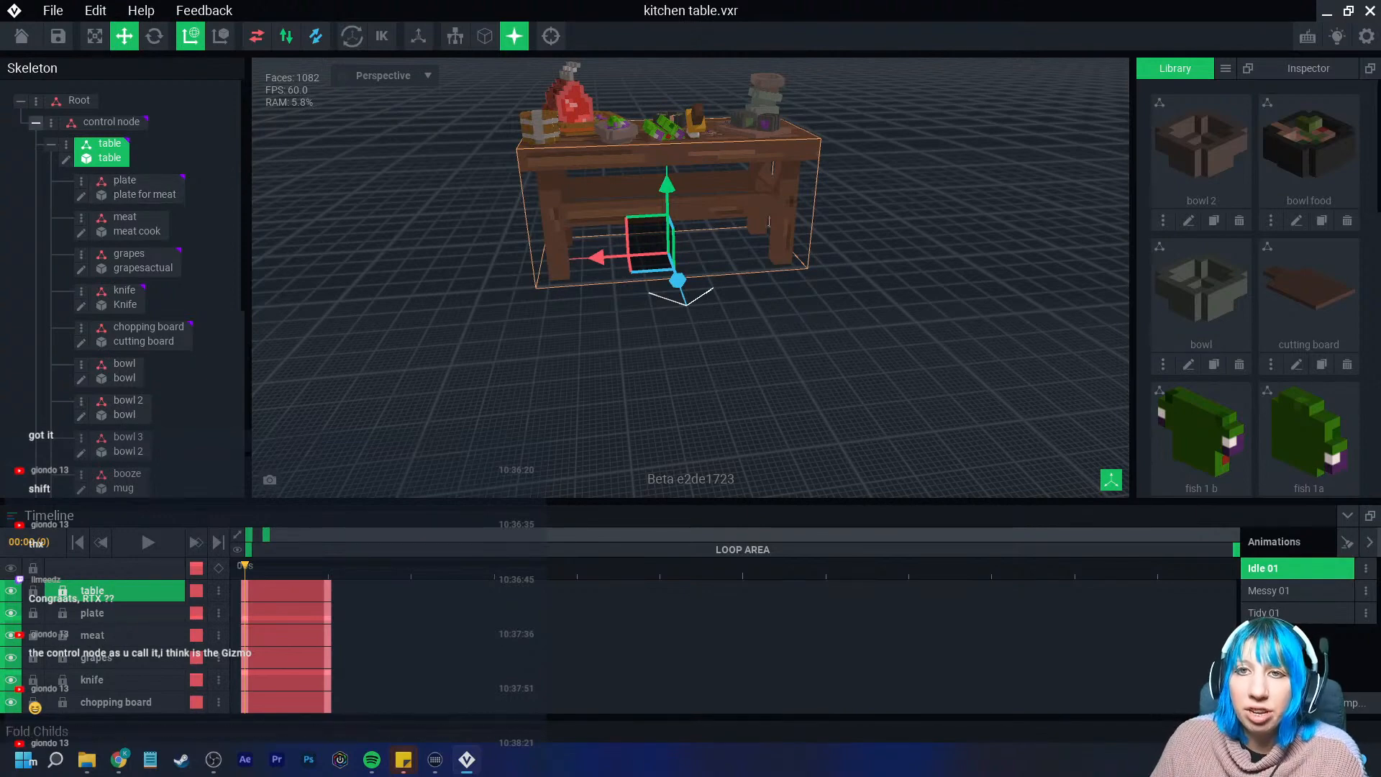
click(36, 123)
Save and close the kitchen table, then open the Mammals_Biped_Small_Human_V2.vxr character
click(21, 36)
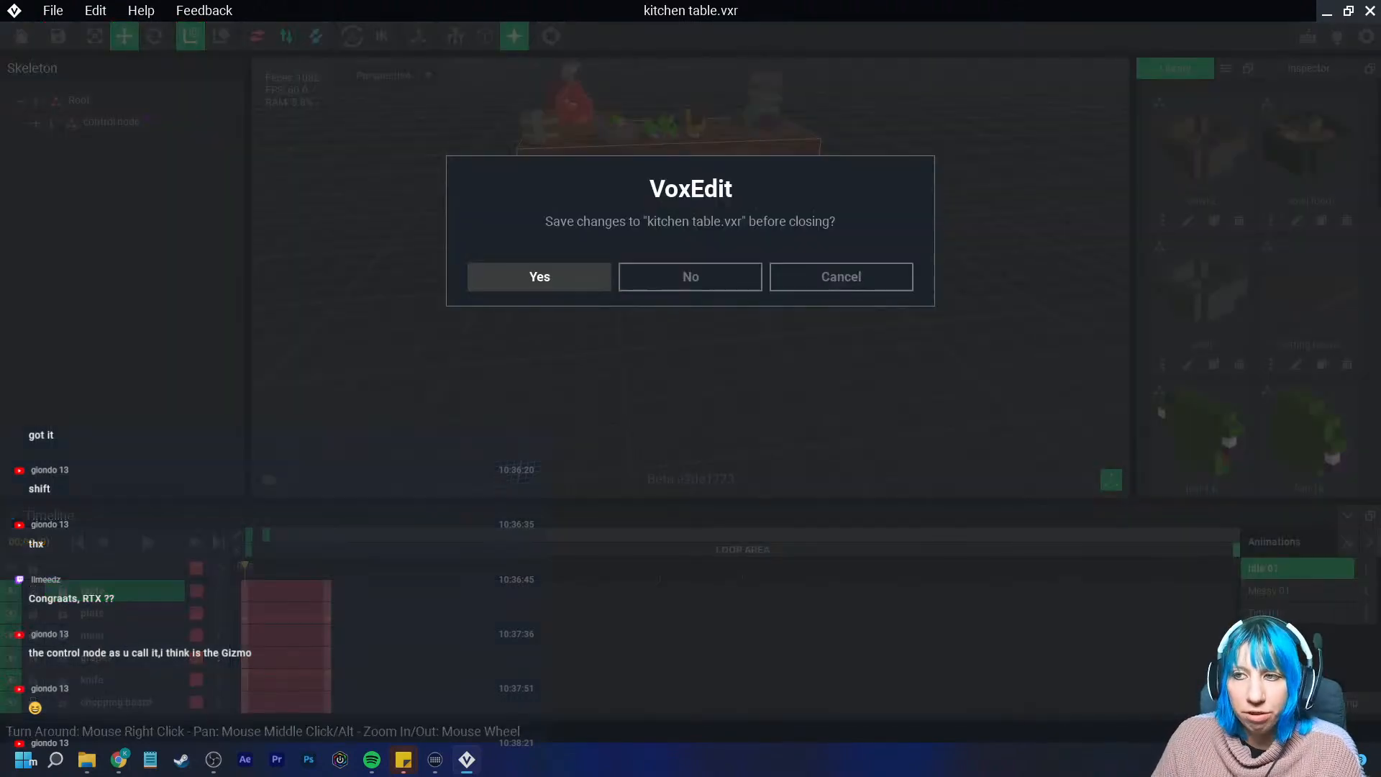
click(541, 277)
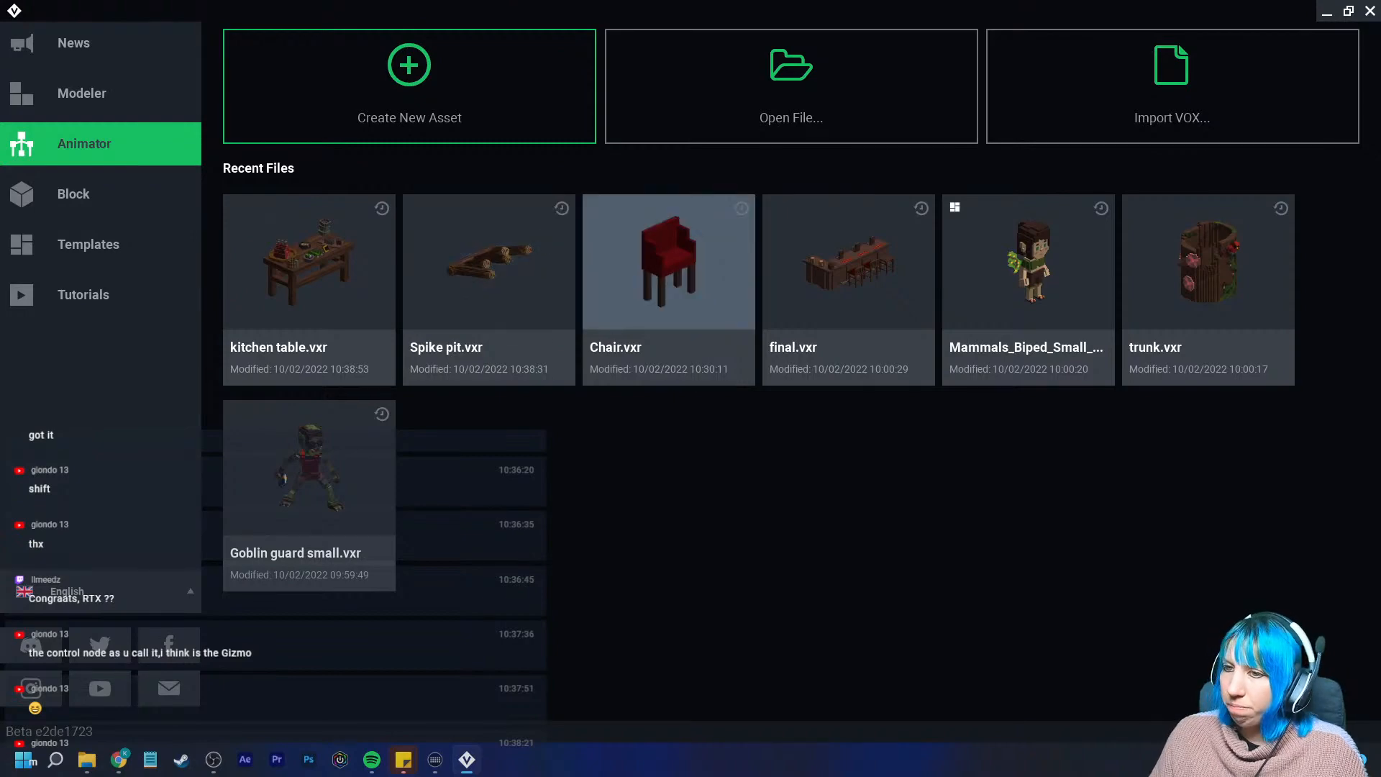
click(1029, 266)
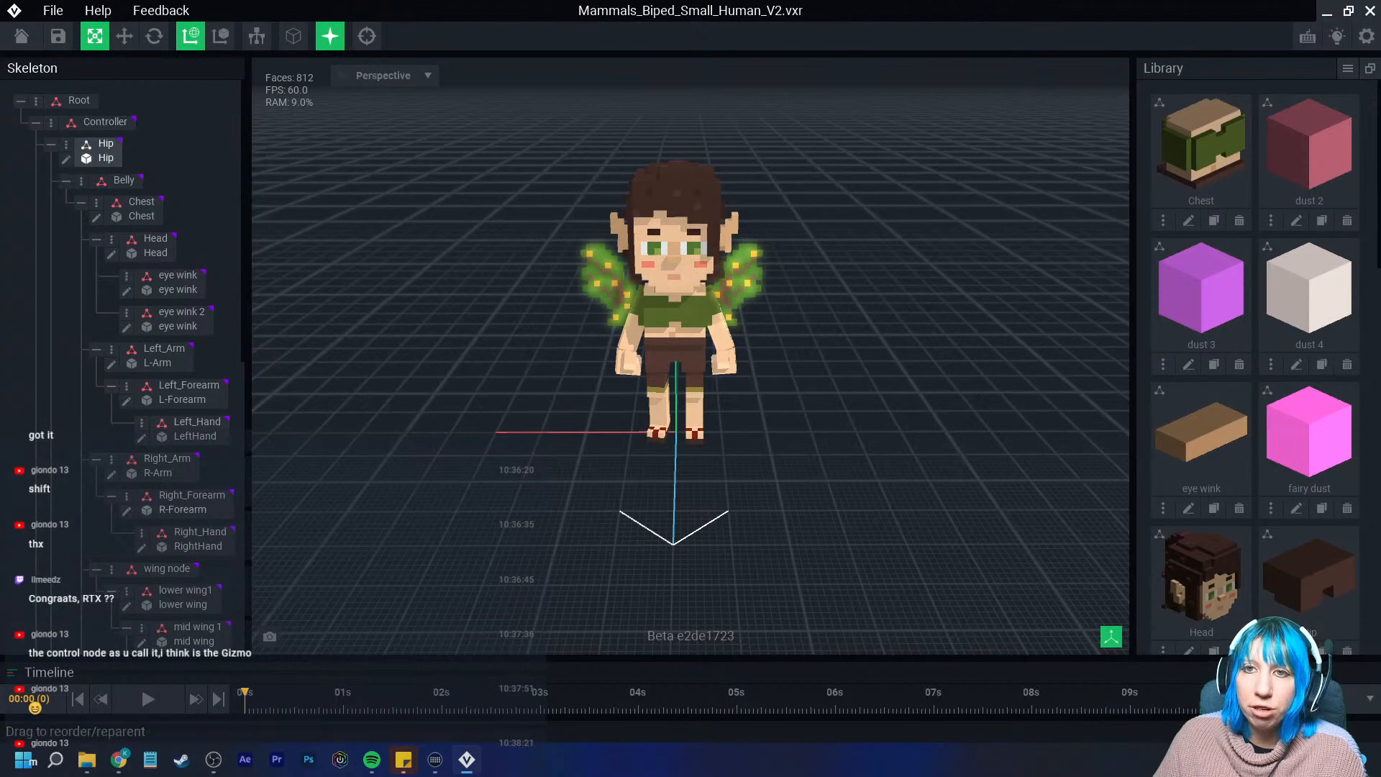
Look through the character's skeleton hierarchy from the root down to the sparkle node's dust parts, and save the file
scroll(122, 360, down, 10)
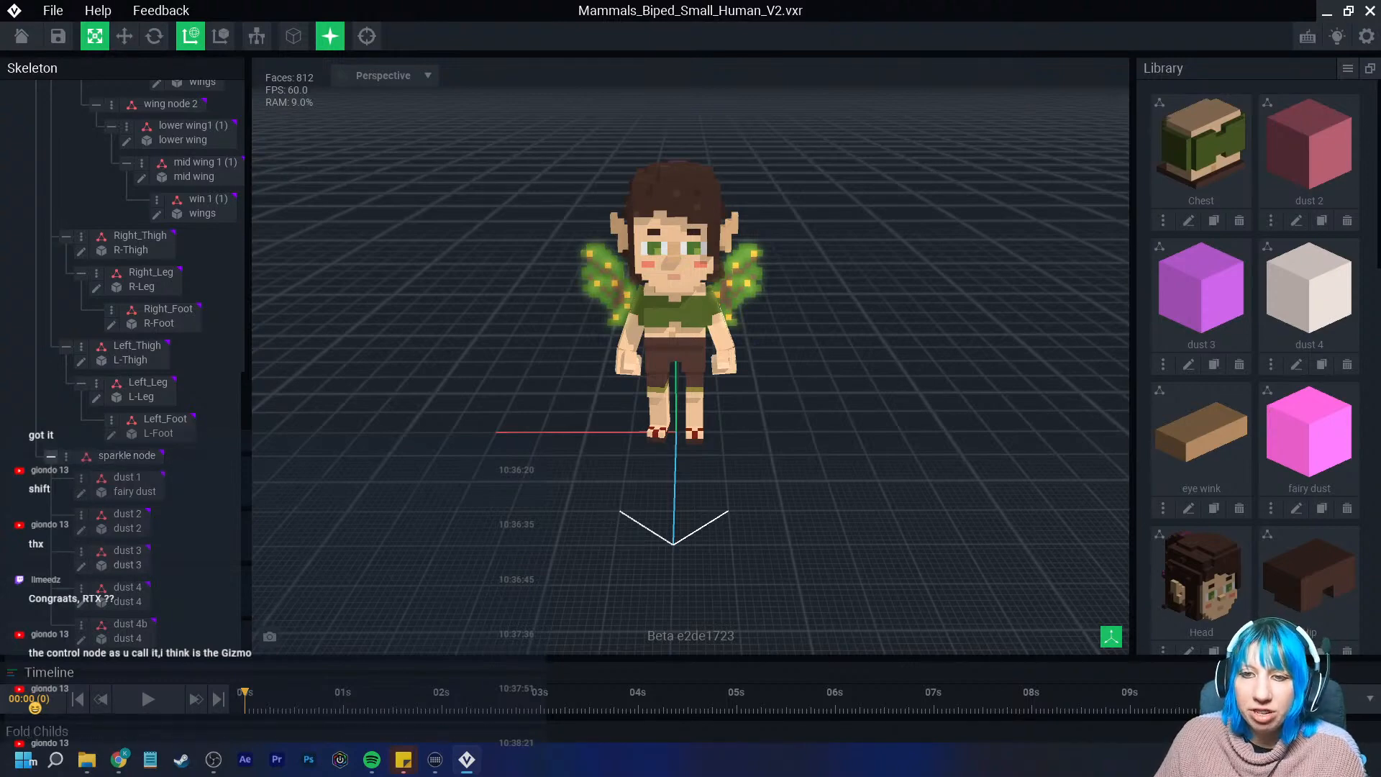
scroll(51, 456, up, 15)
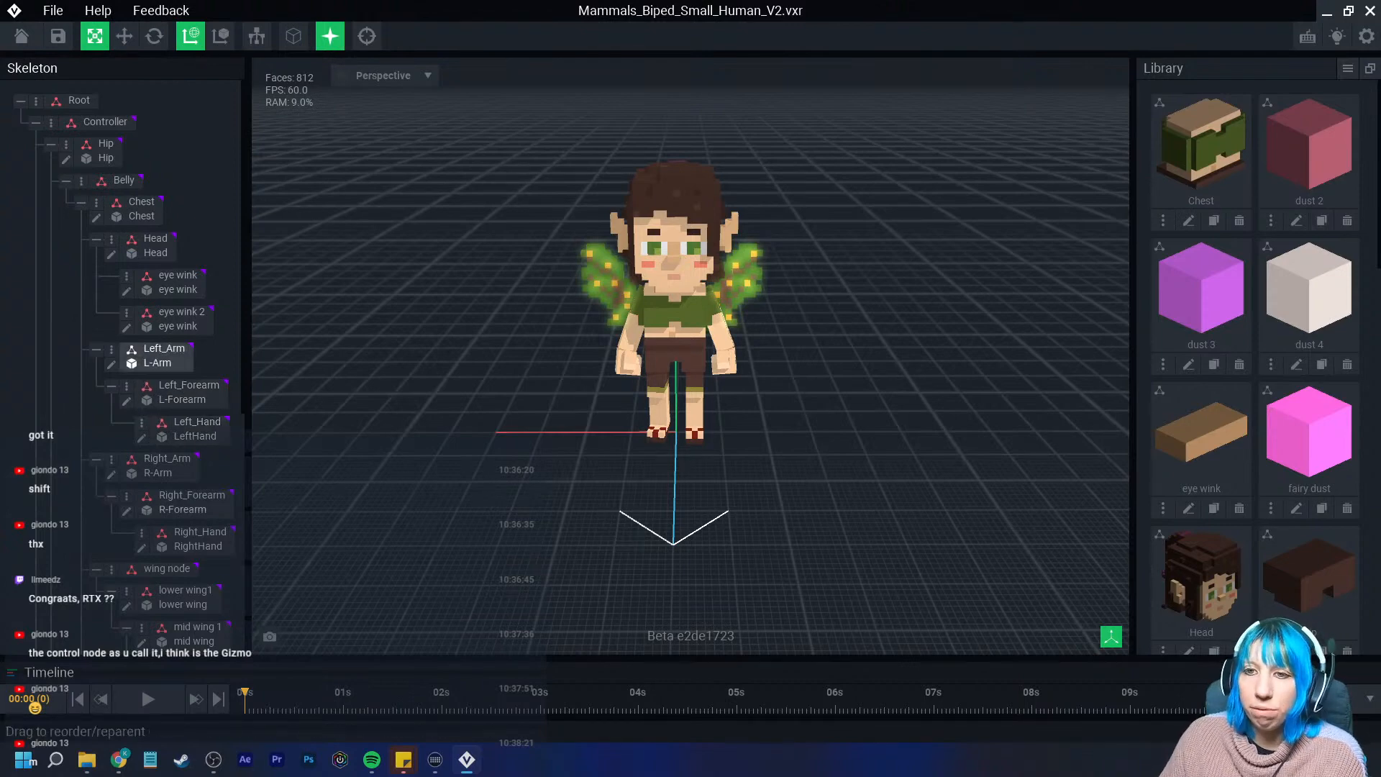
scroll(158, 464, down, 2)
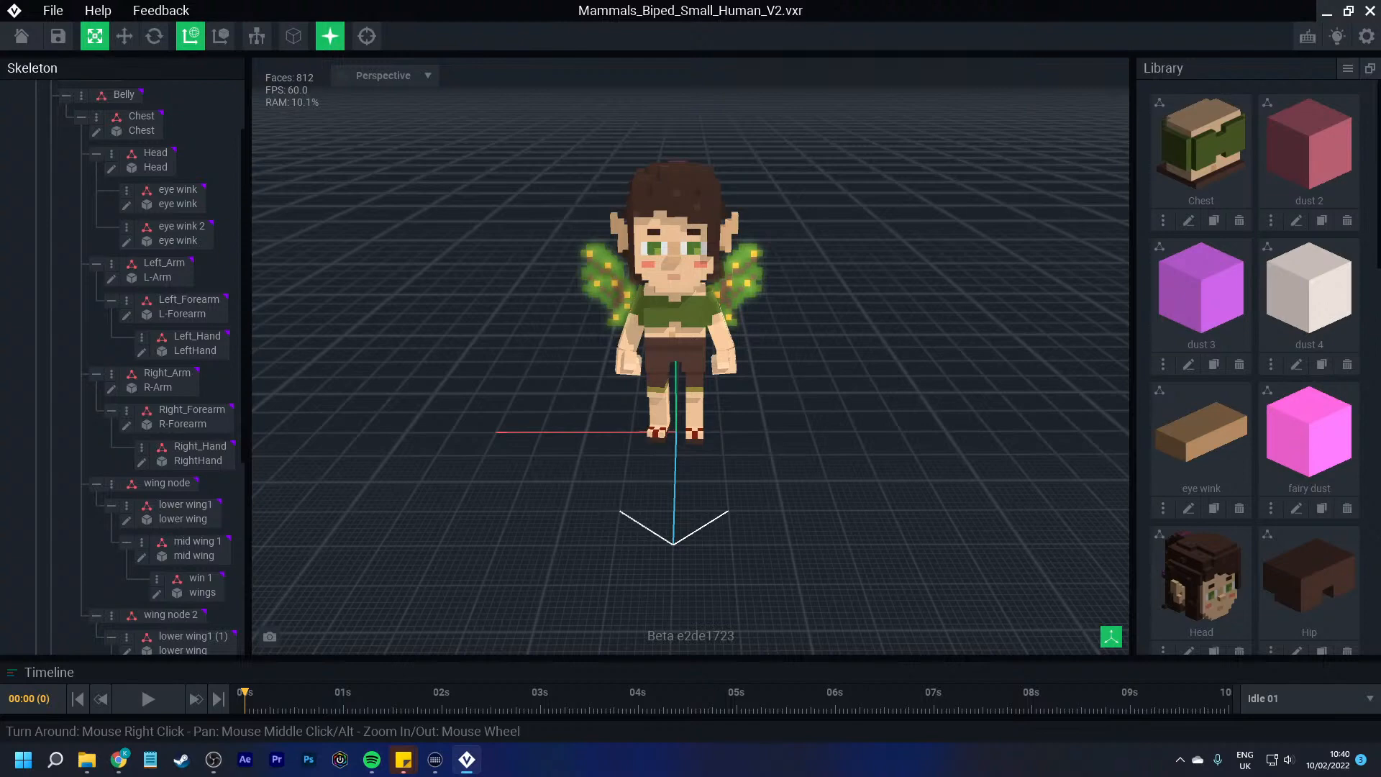
key(ctrl+s)
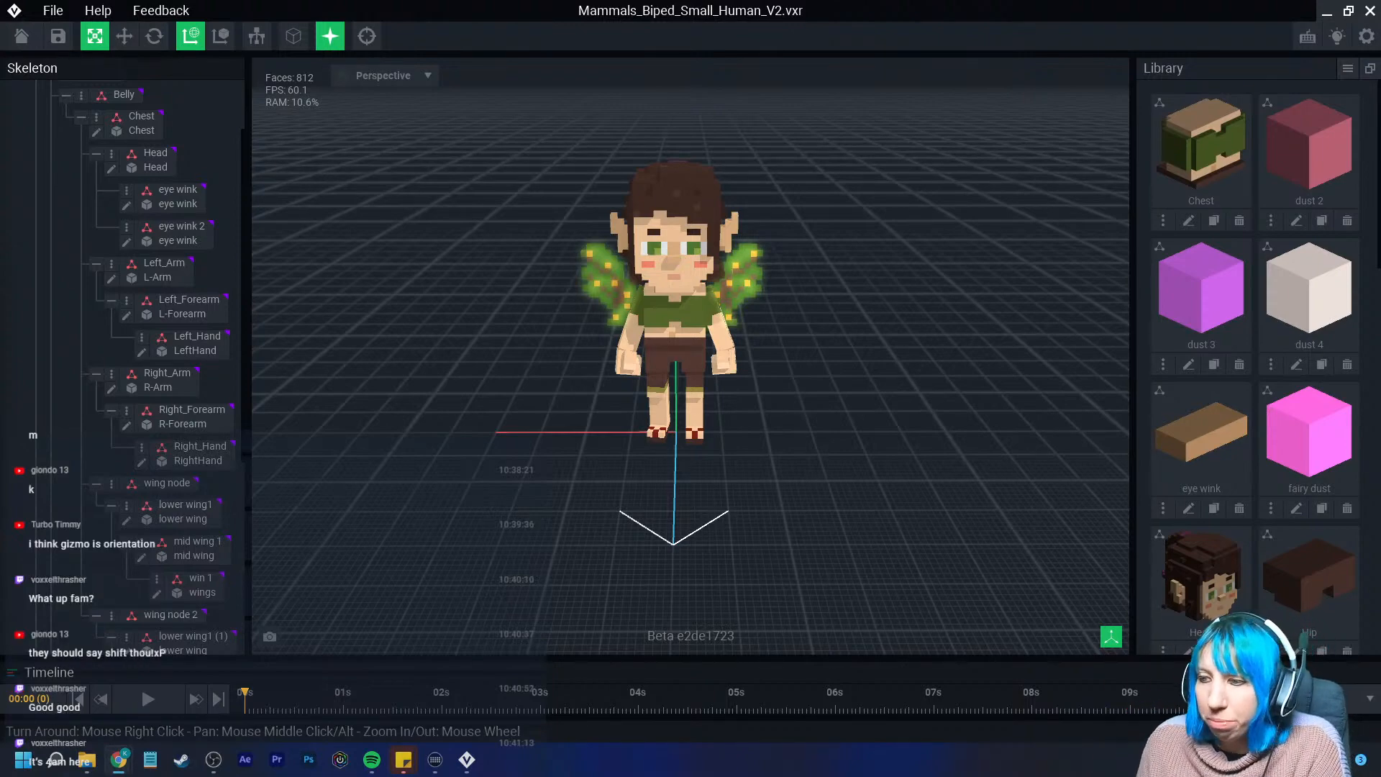
Choose the Attack 01 animation and play it with the fairy seen up close from the front and at an angle
right_drag(673, 437, 681, 421)
scroll(682, 421, up, 2)
middle_drag(682, 421, 658, 432)
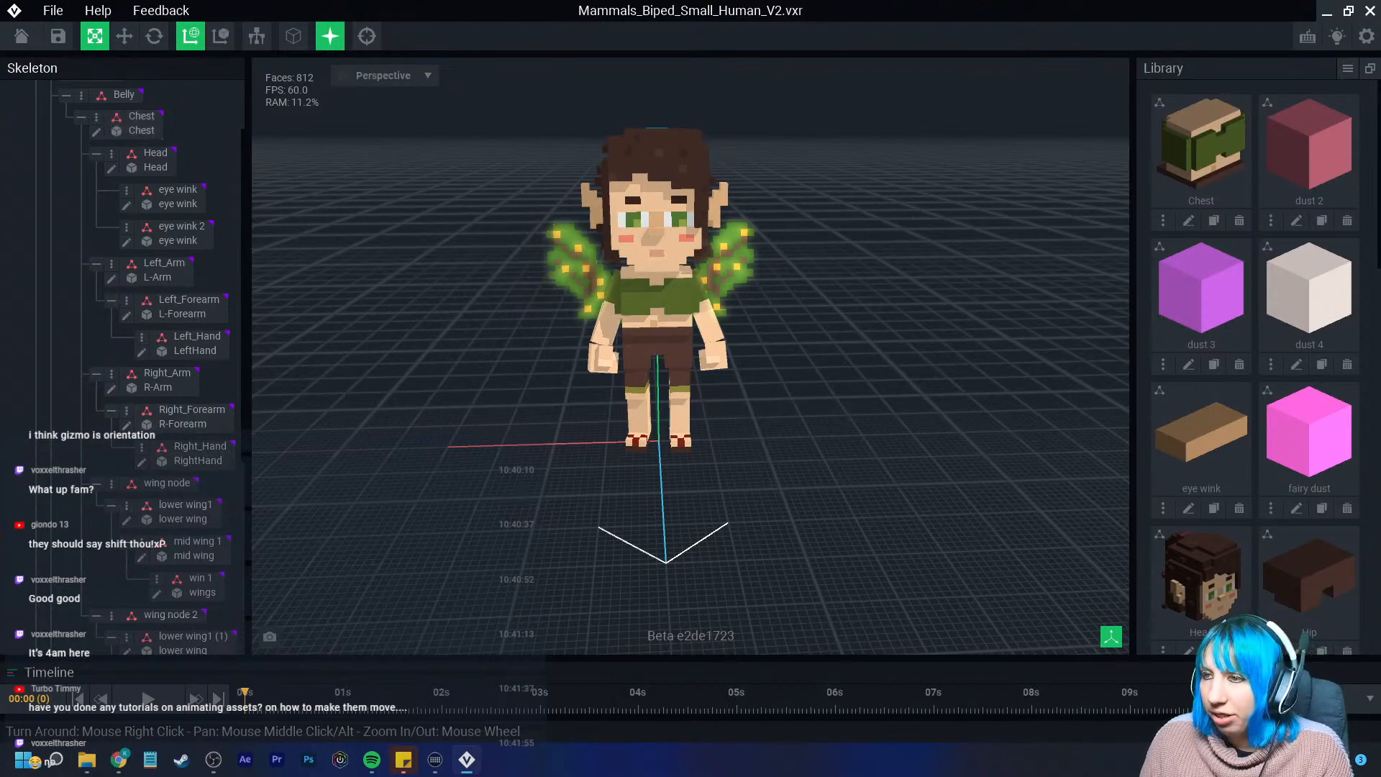
scroll(603, 360, up, 2)
mouse_move(603, 360)
right_down()
mouse_move(637, 366)
mouse_move(650, 385)
mouse_move(624, 378)
right_up()
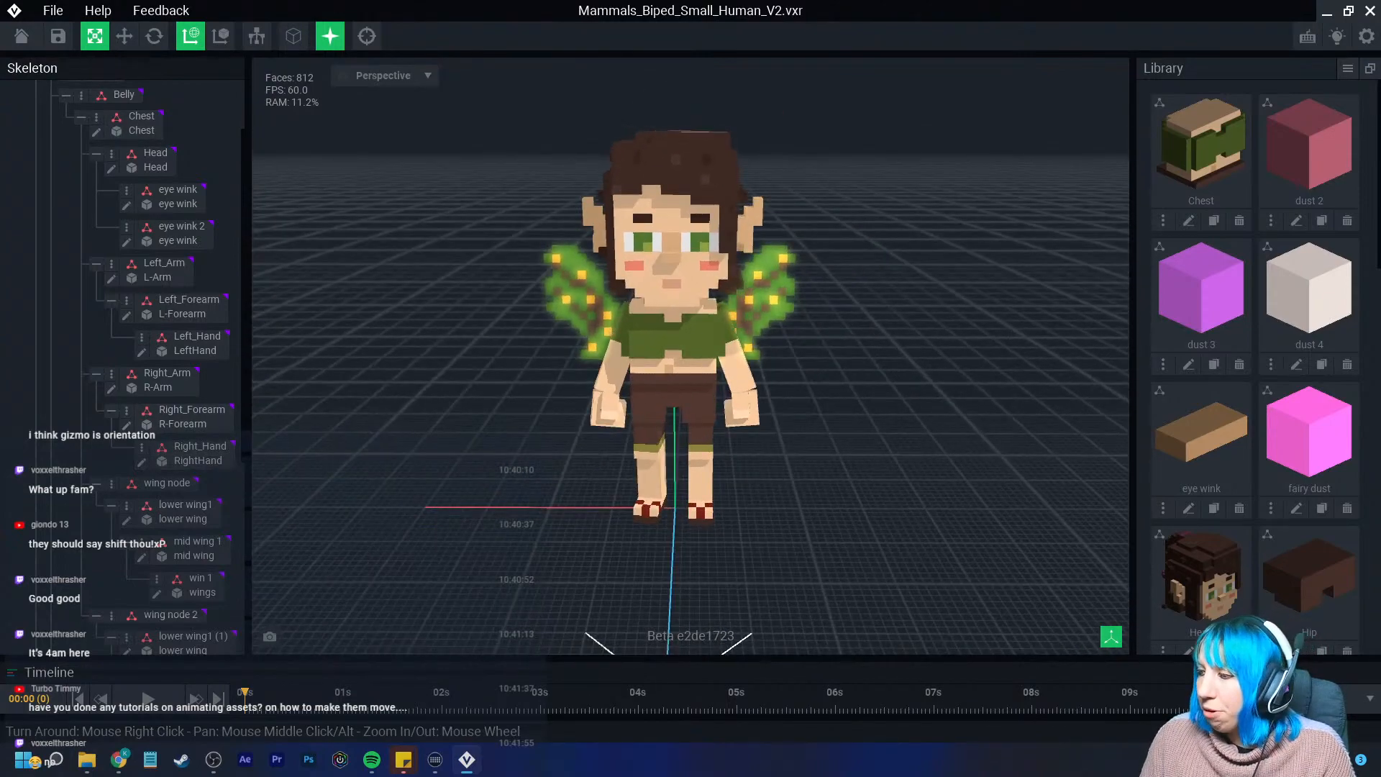
click(1331, 698)
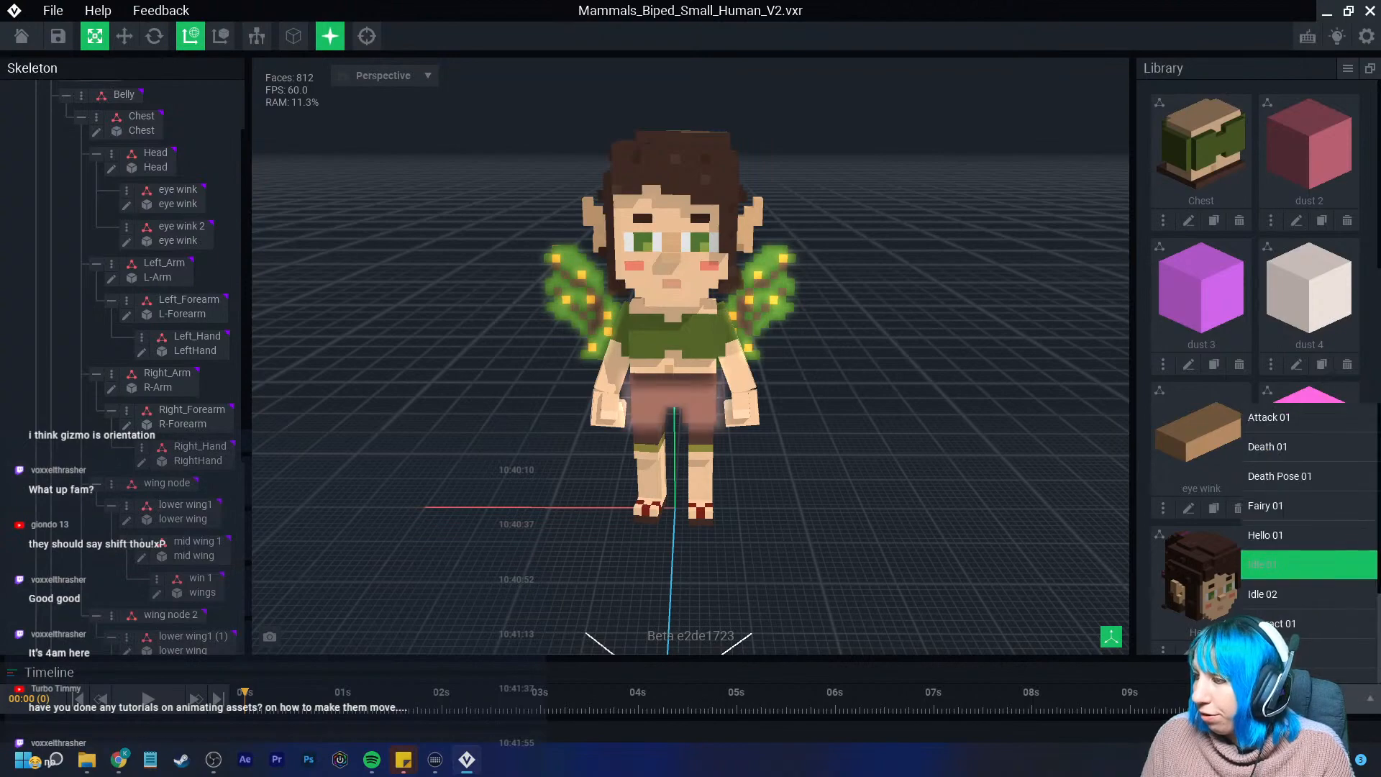
click(1309, 416)
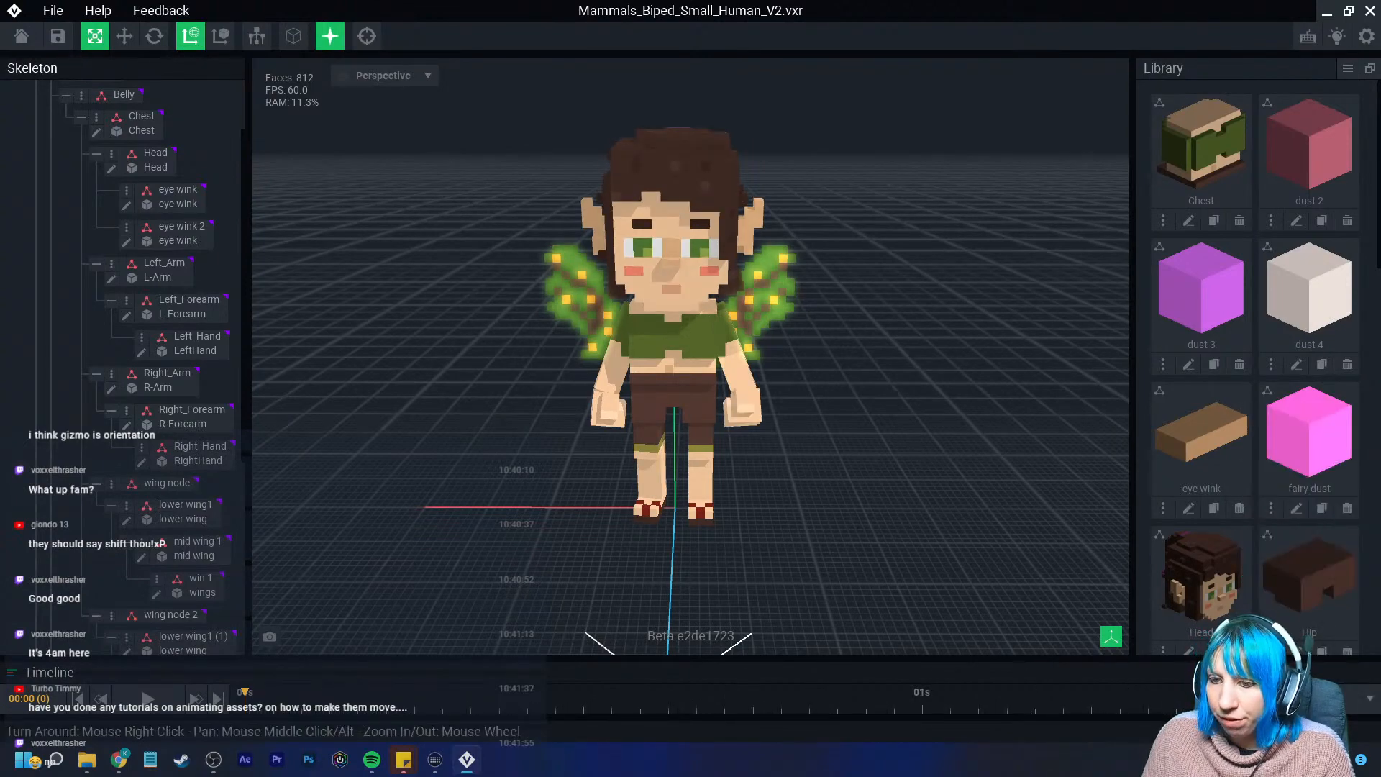
key(space)
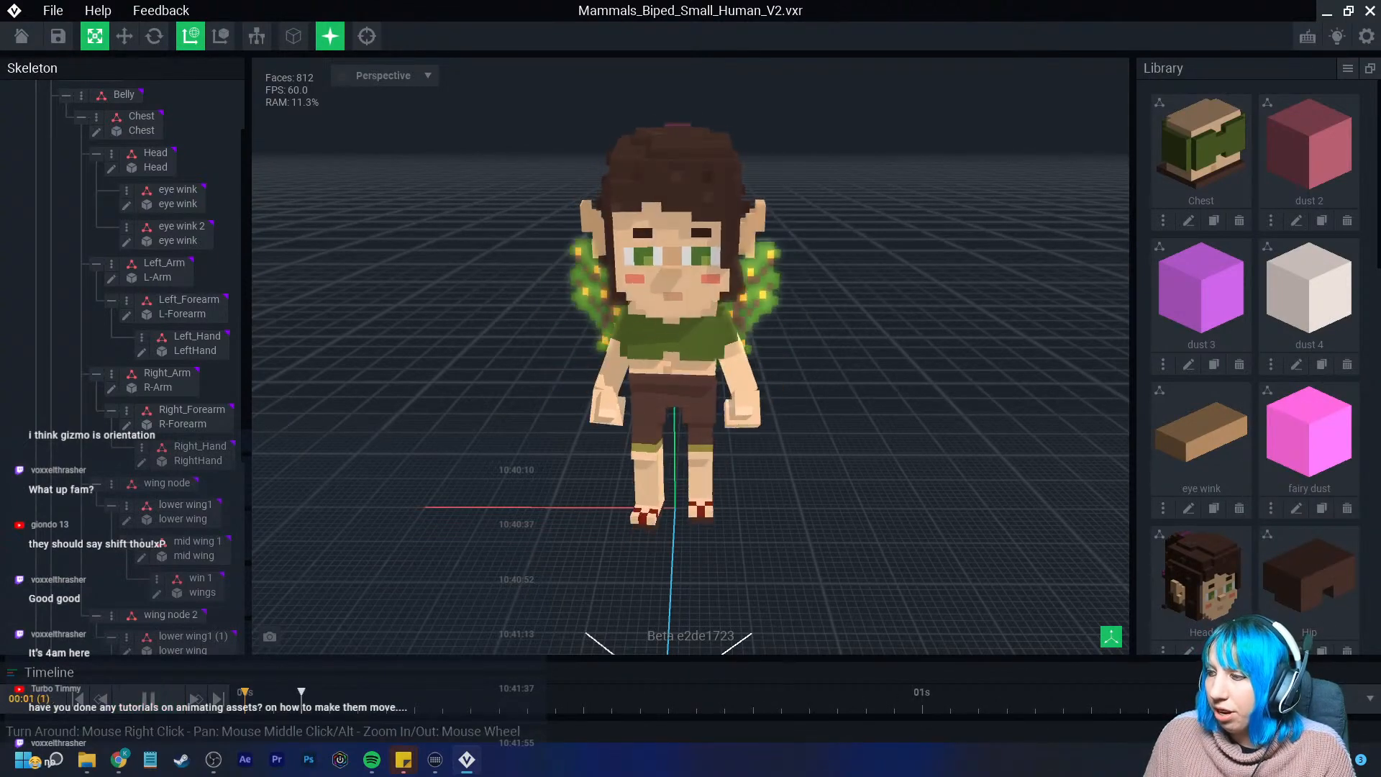
right_drag(748, 439, 906, 485)
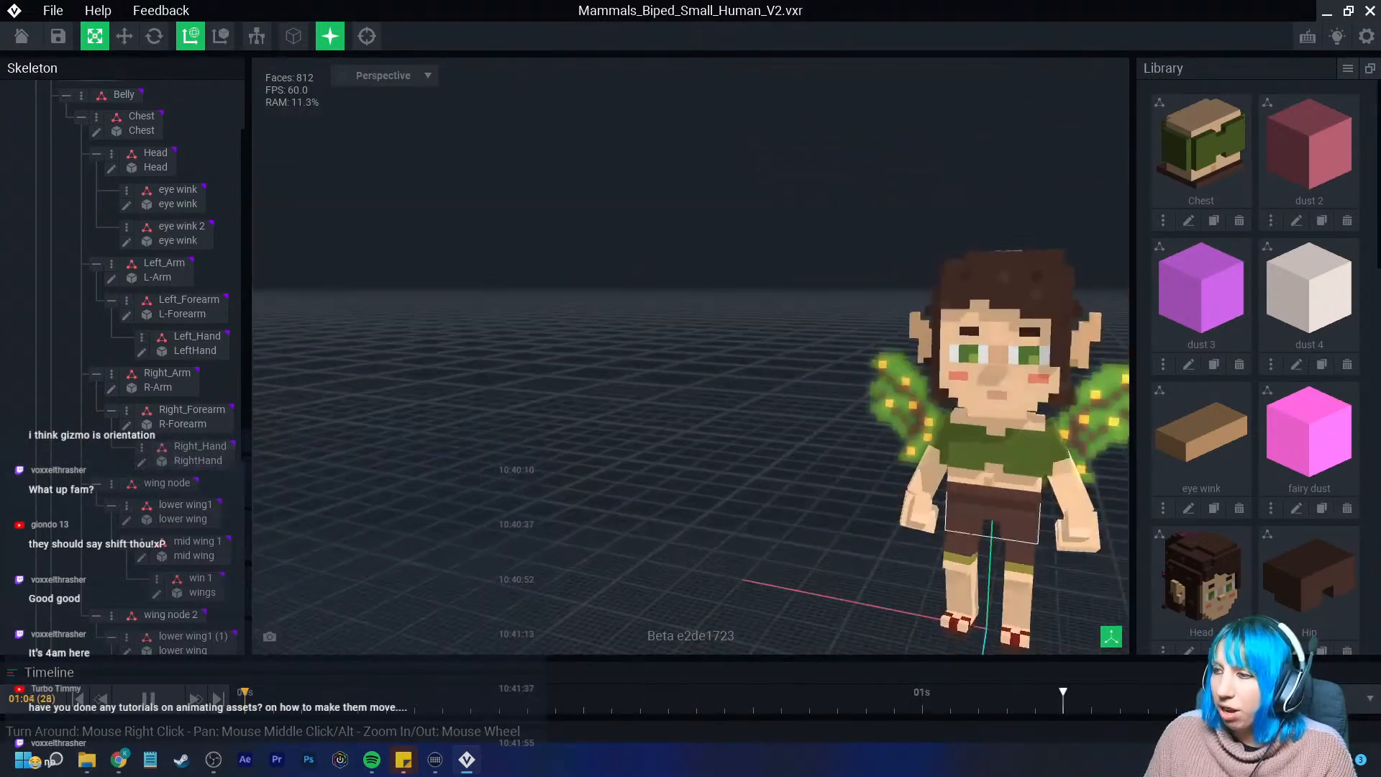
middle_drag(906, 485, 749, 413)
Play the Death 01 animation, followed by Death Pose 01
click(1370, 699)
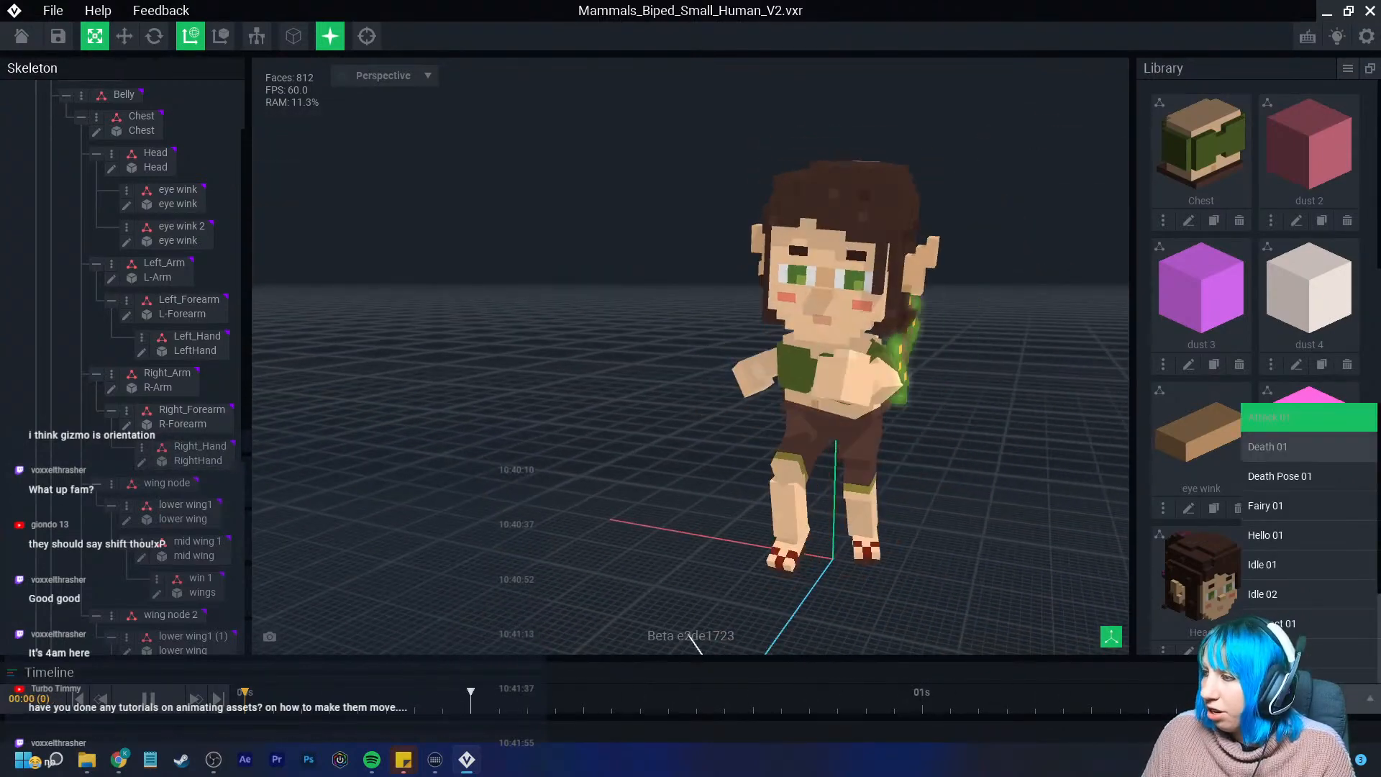
click(1270, 447)
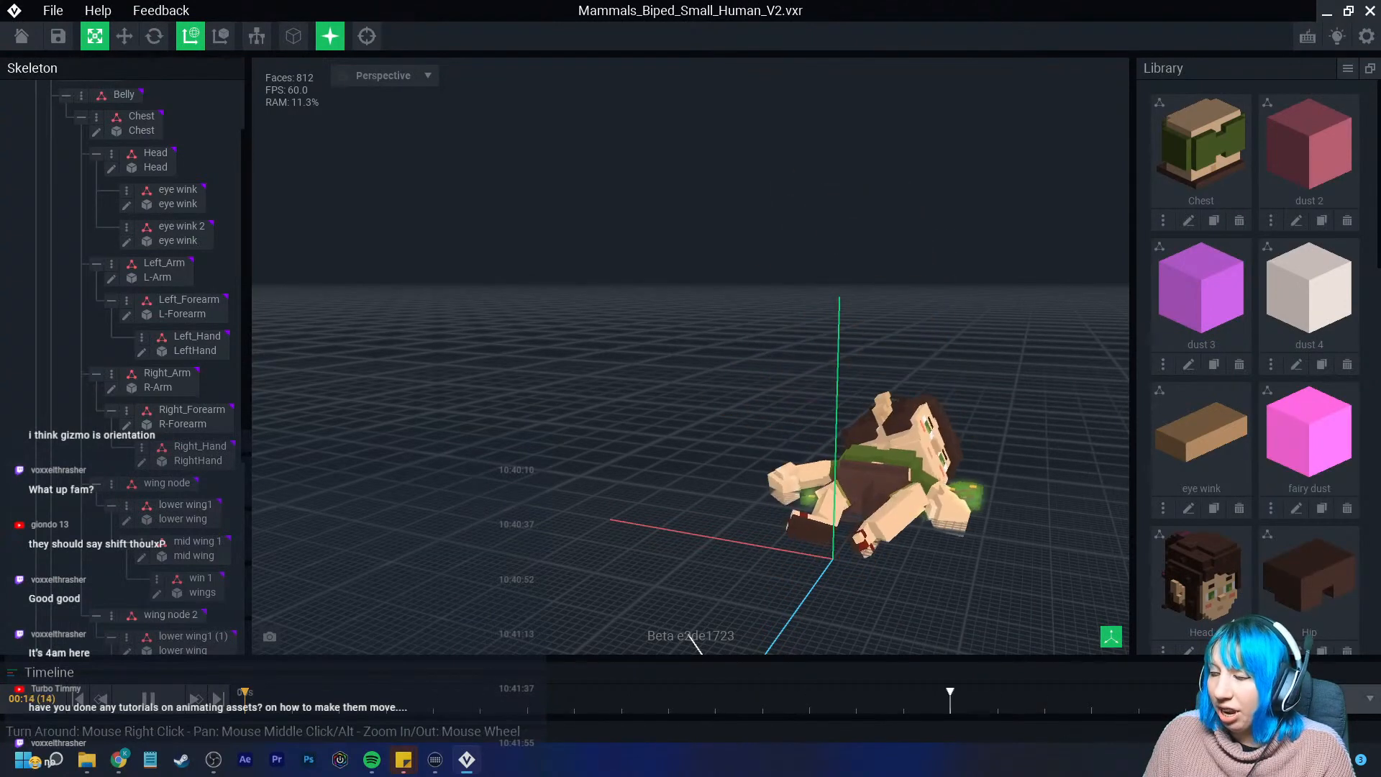
click(1369, 699)
click(1270, 447)
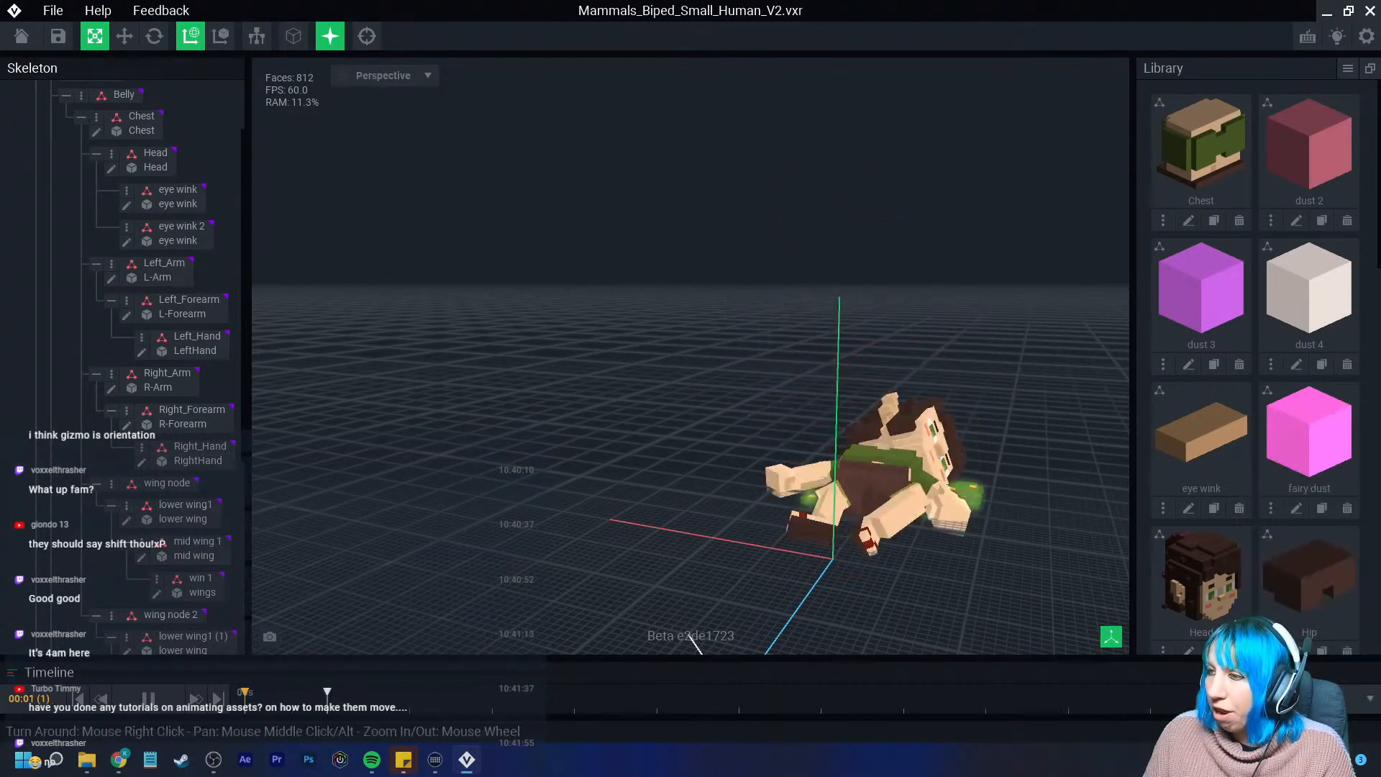
Switch to the Fairy 01 animation and view the flying character from the front
click(1370, 698)
click(1271, 507)
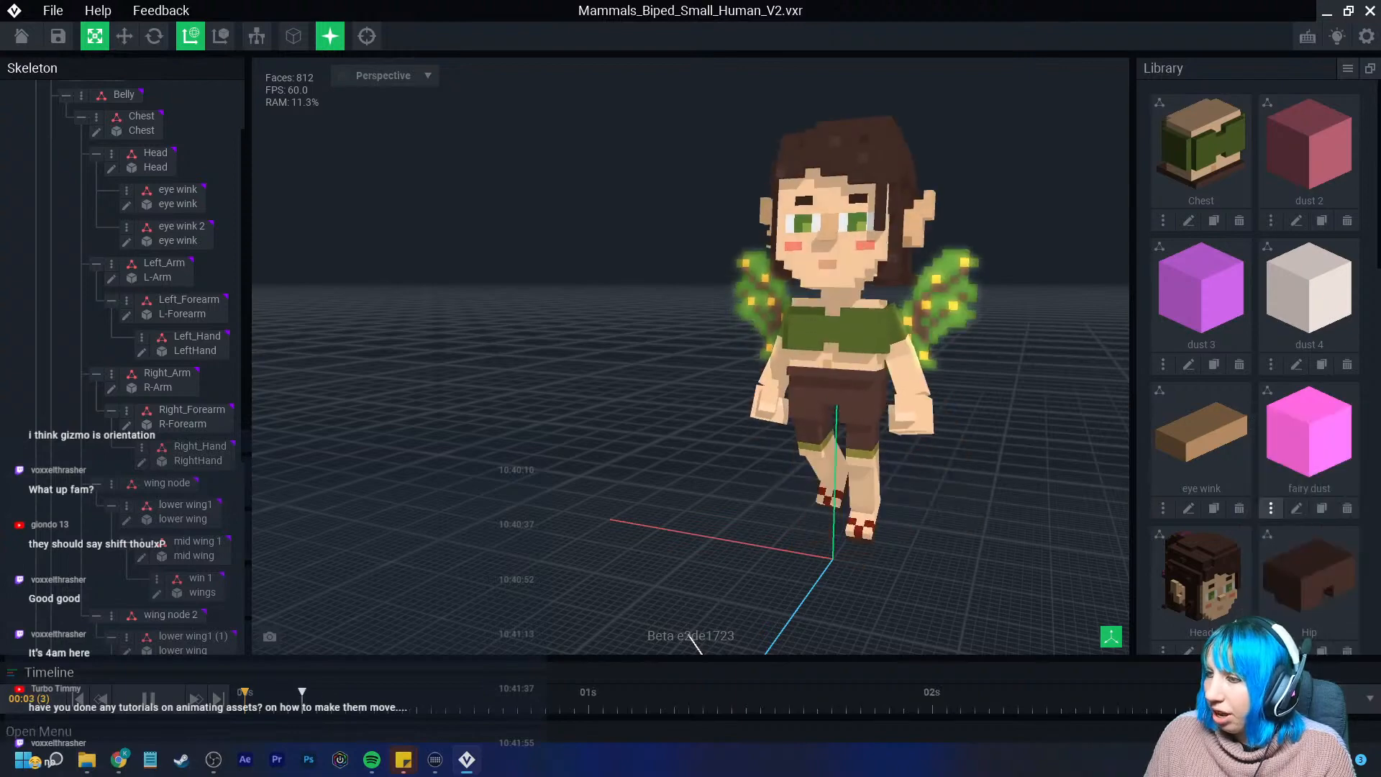
right_drag(964, 402, 1014, 439)
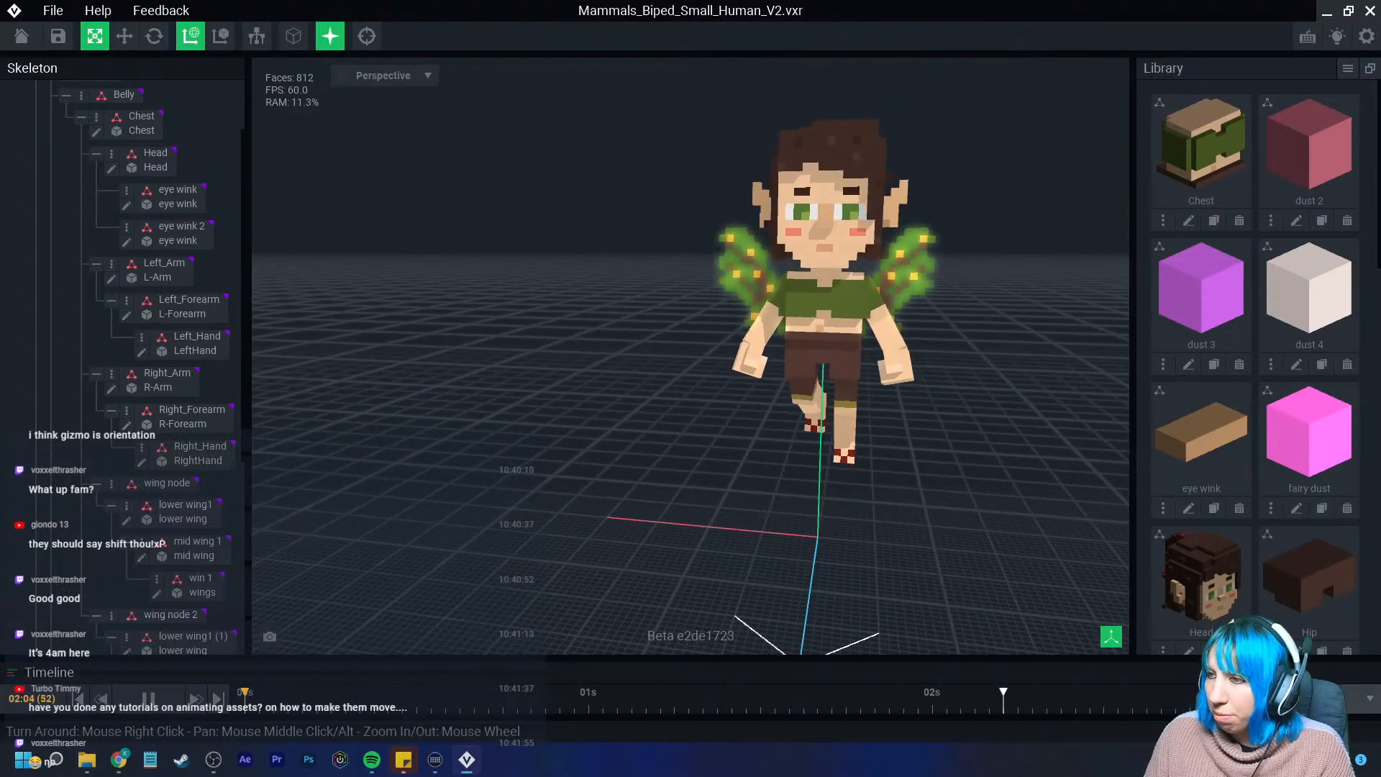
Play the Hello 01 animation, followed by Idle 01
click(1370, 698)
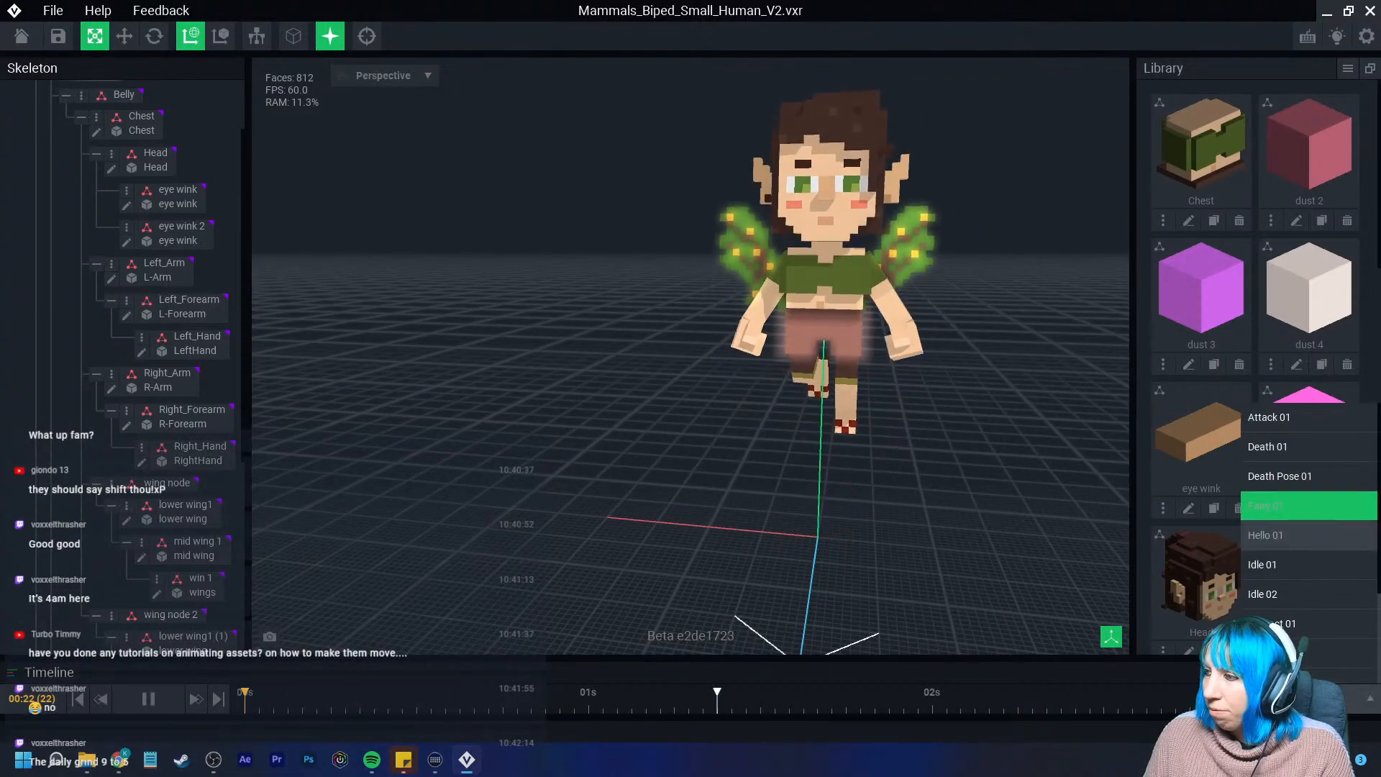
click(1266, 535)
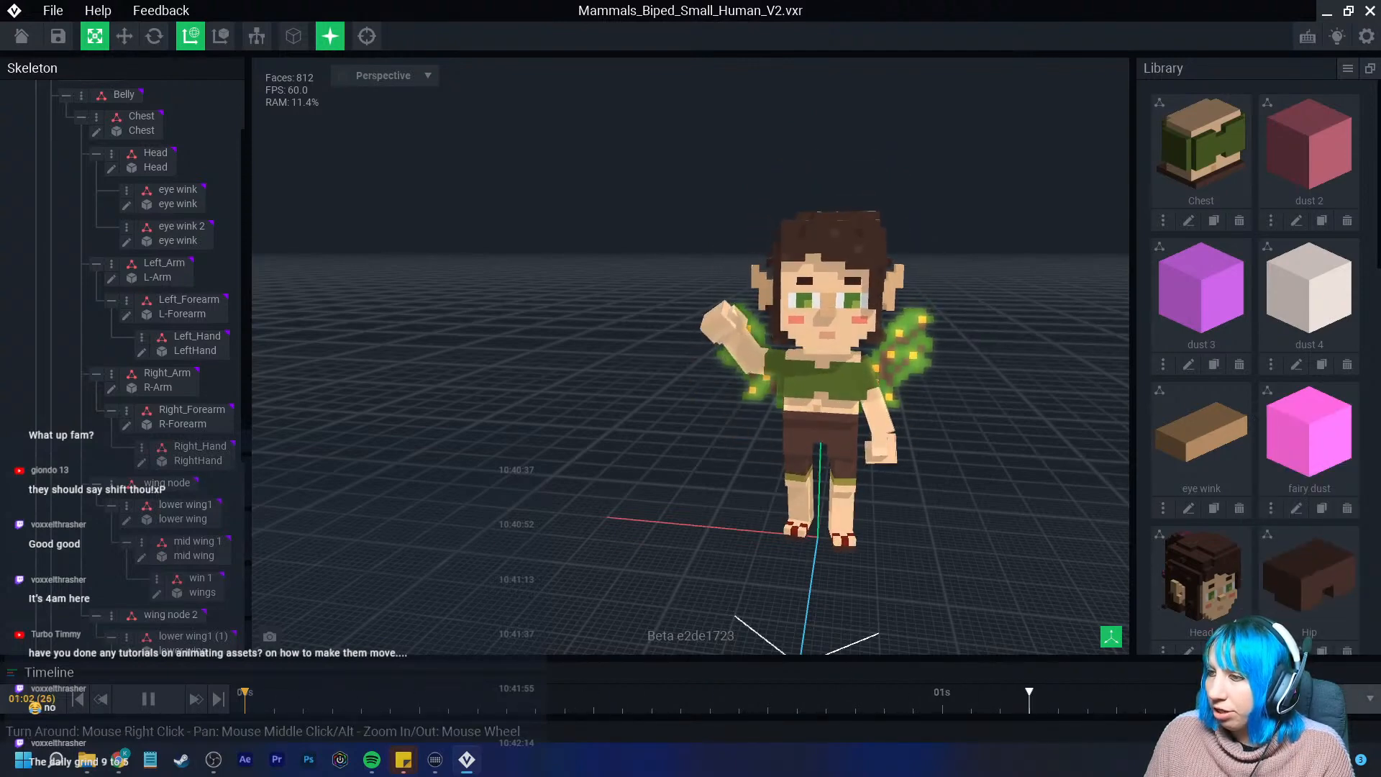
click(1370, 698)
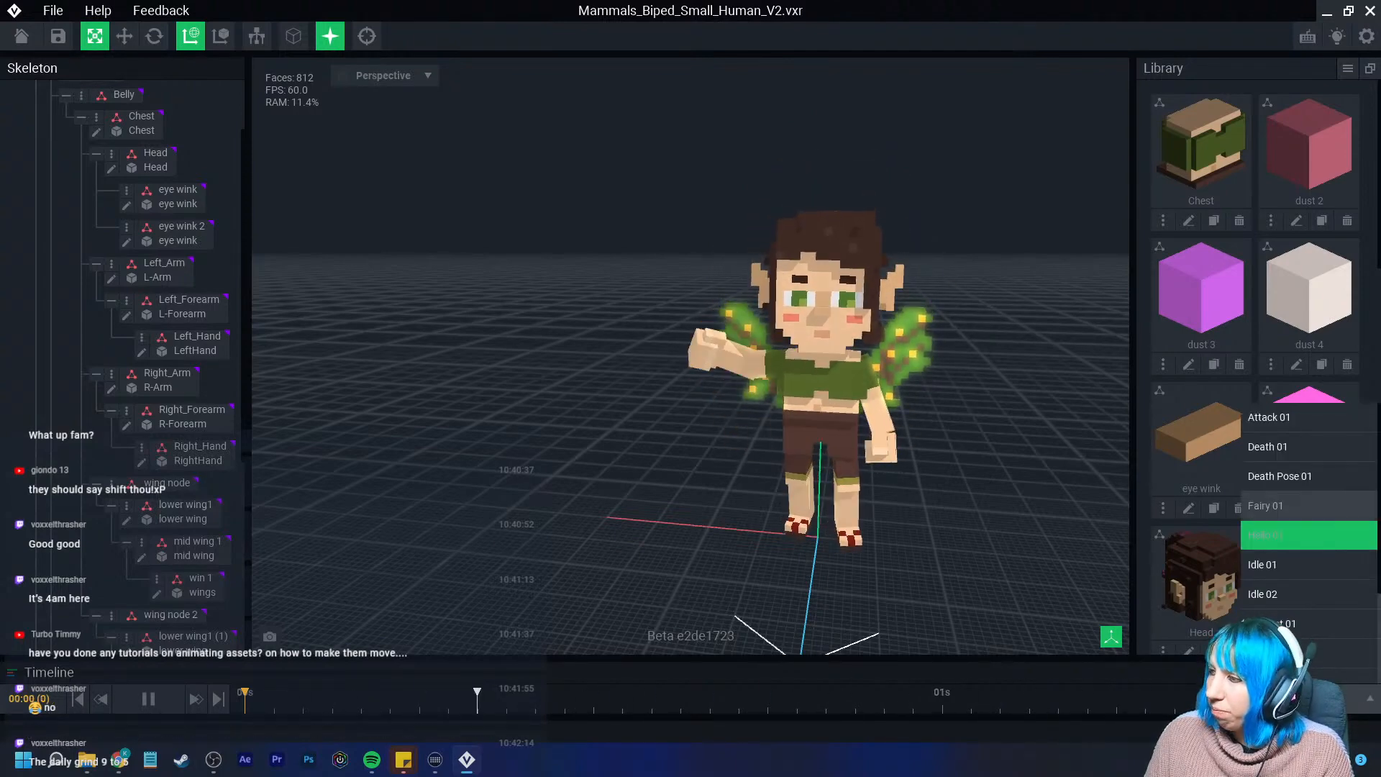
click(1266, 565)
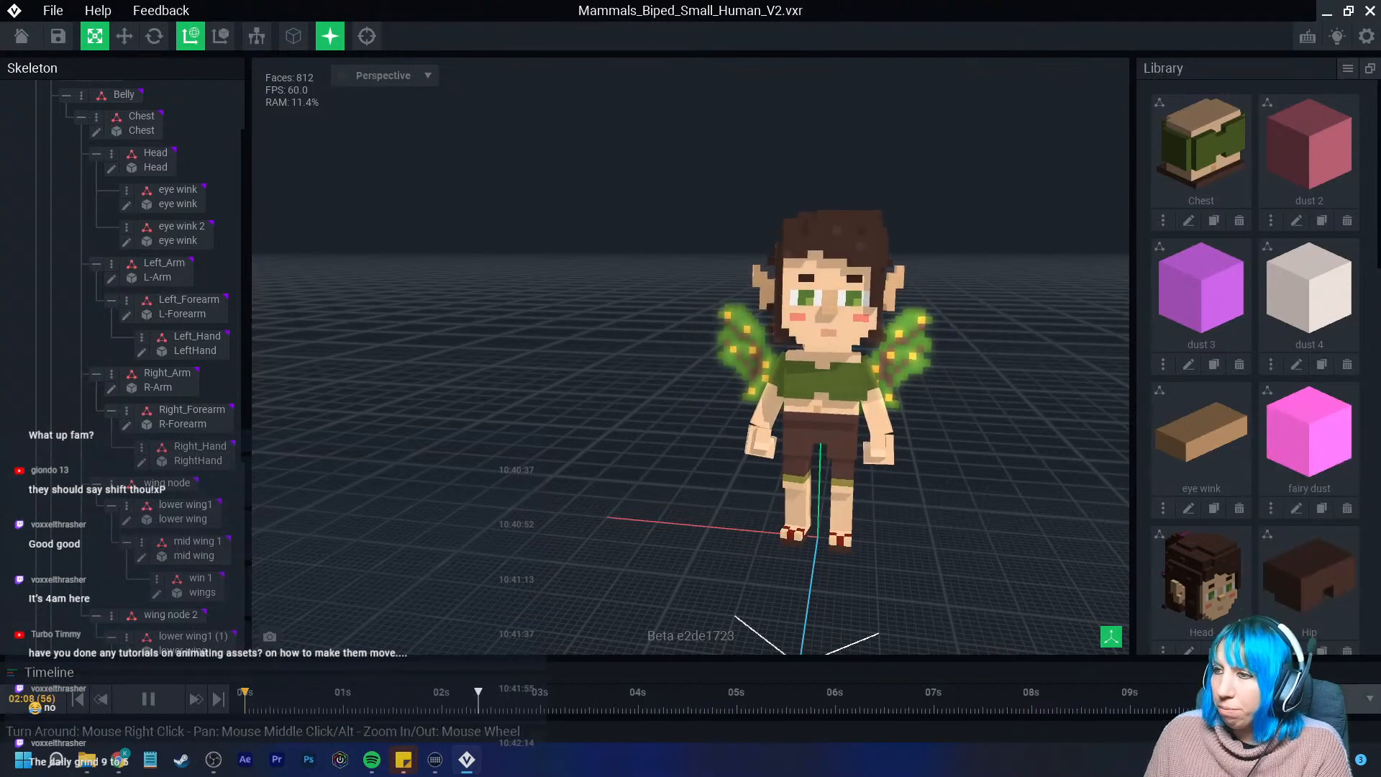
Play the Idle 02 animation, followed by Interact 01
click(1370, 699)
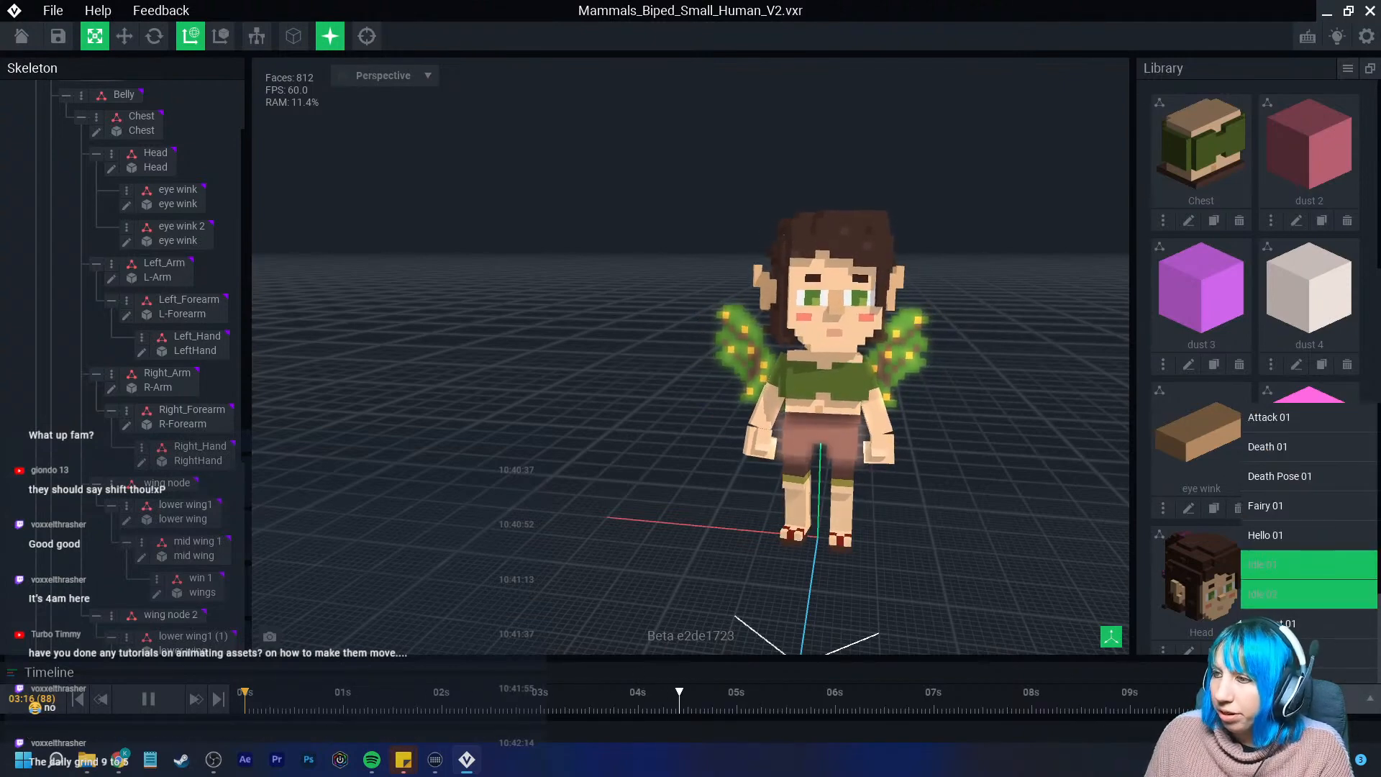
click(1295, 594)
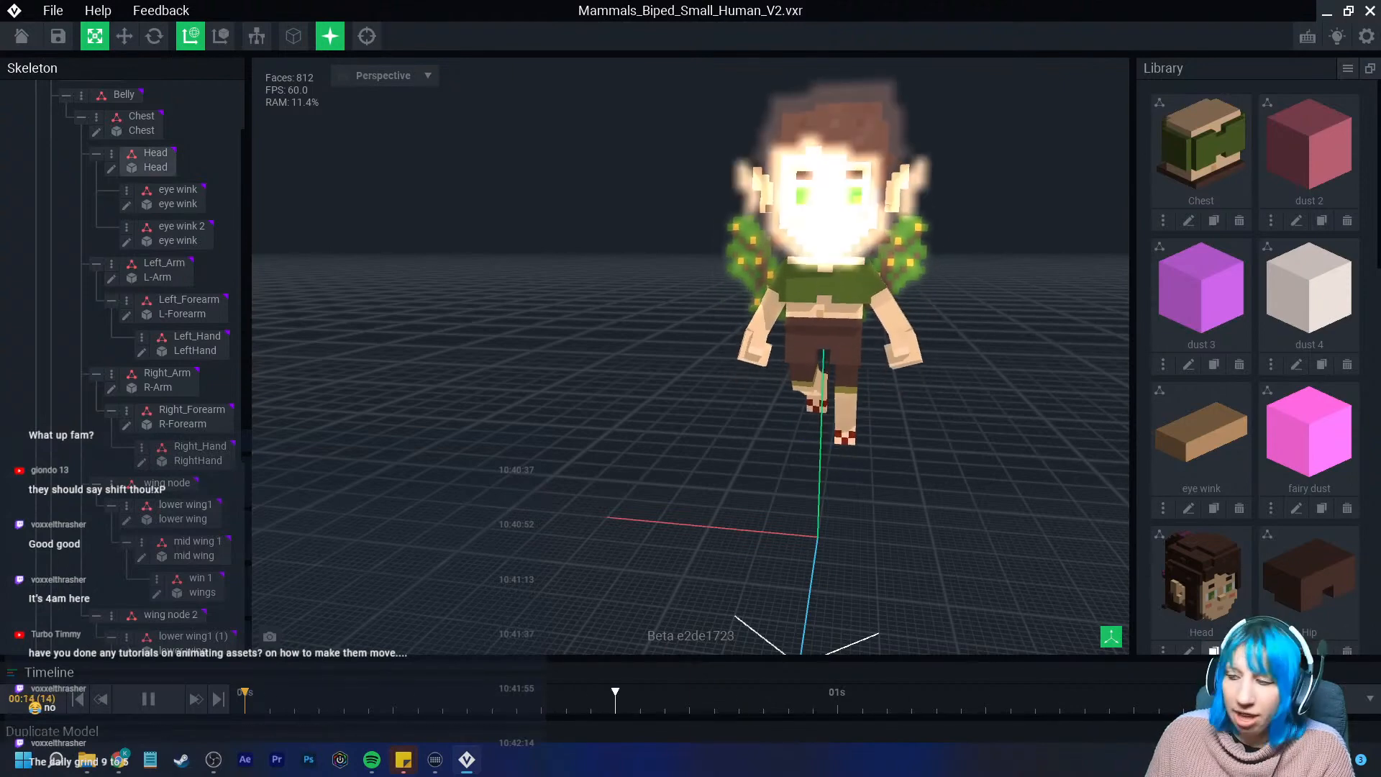
click(1370, 698)
click(1313, 624)
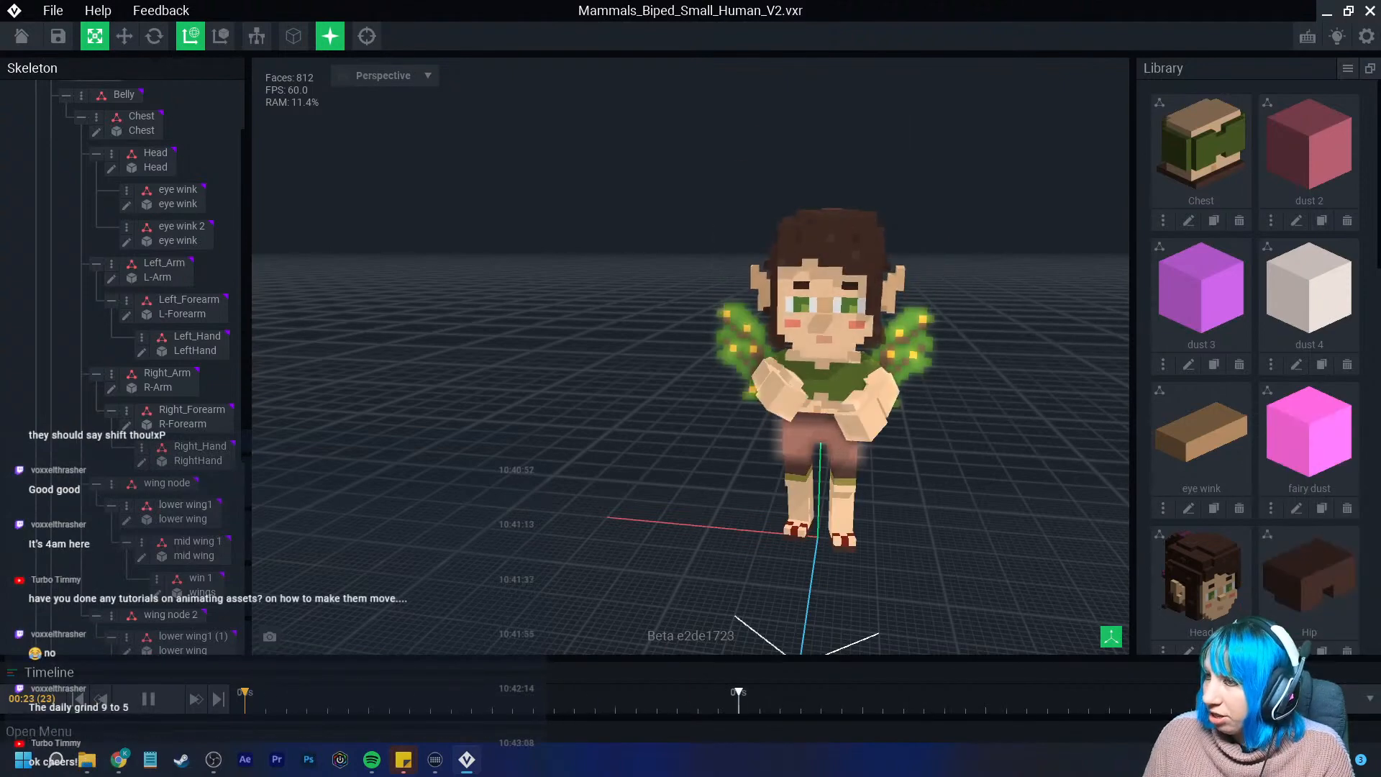
Play the Jump 01 animation, followed by Kiss 01
click(1370, 698)
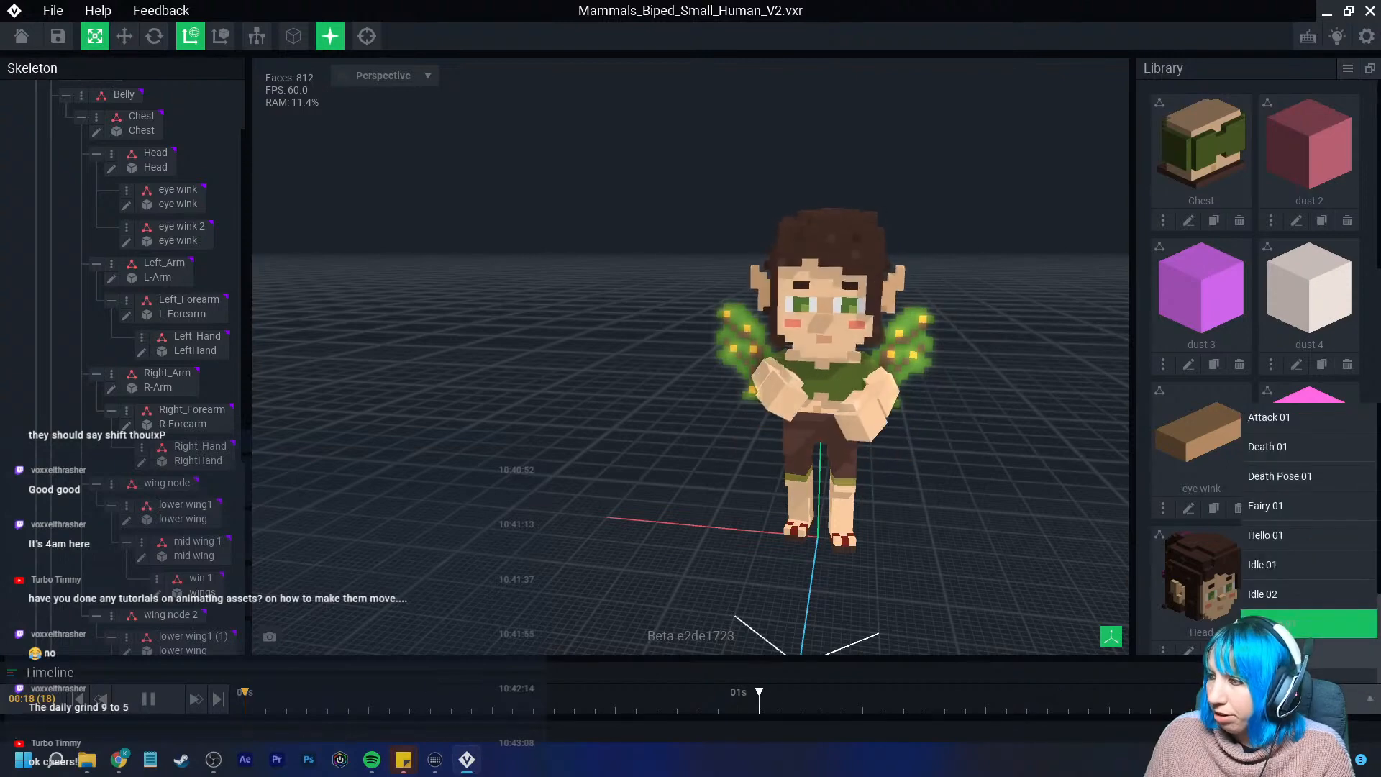
scroll(1309, 504, down, 1)
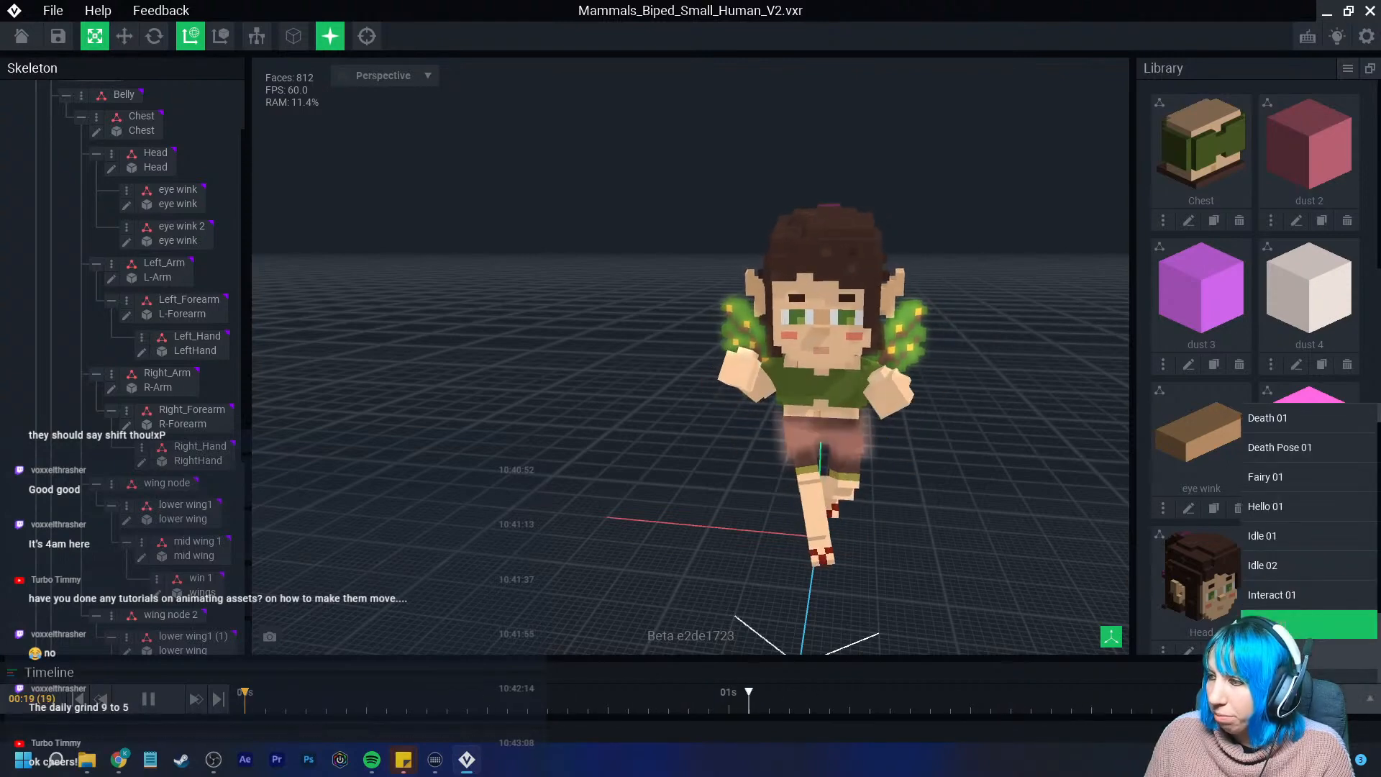
click(1313, 654)
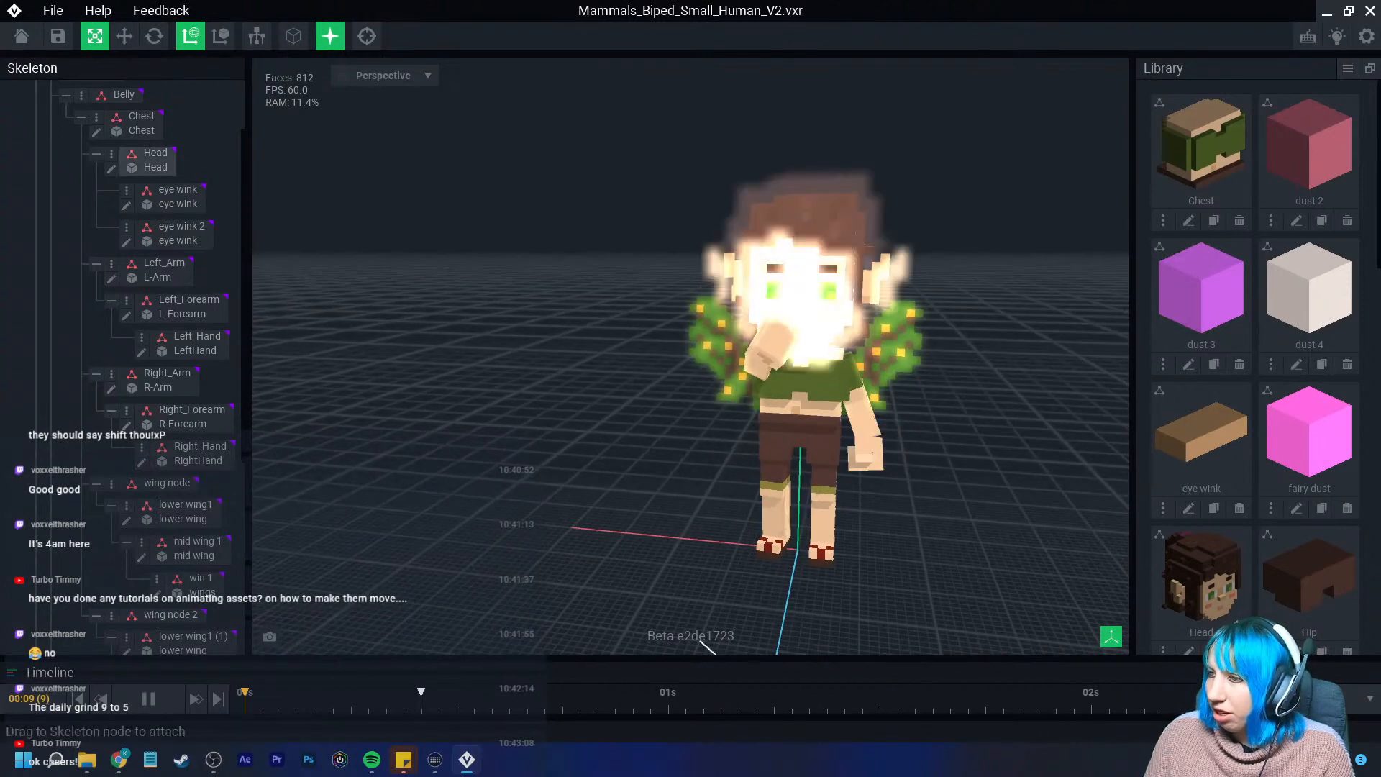
Switch the playing animation to Run 01
scroll(1237, 619, down, 1)
click(1313, 698)
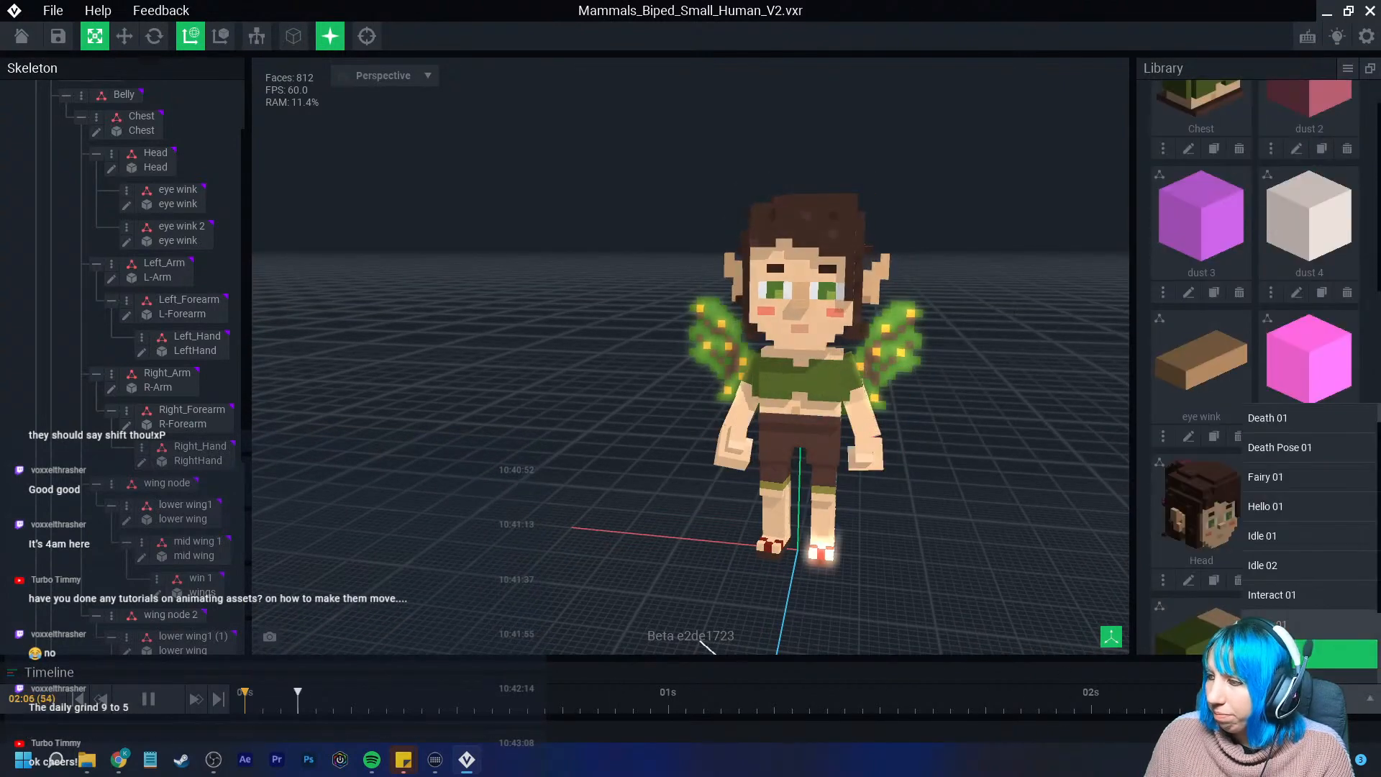
scroll(1295, 595, down, 2)
click(1288, 595)
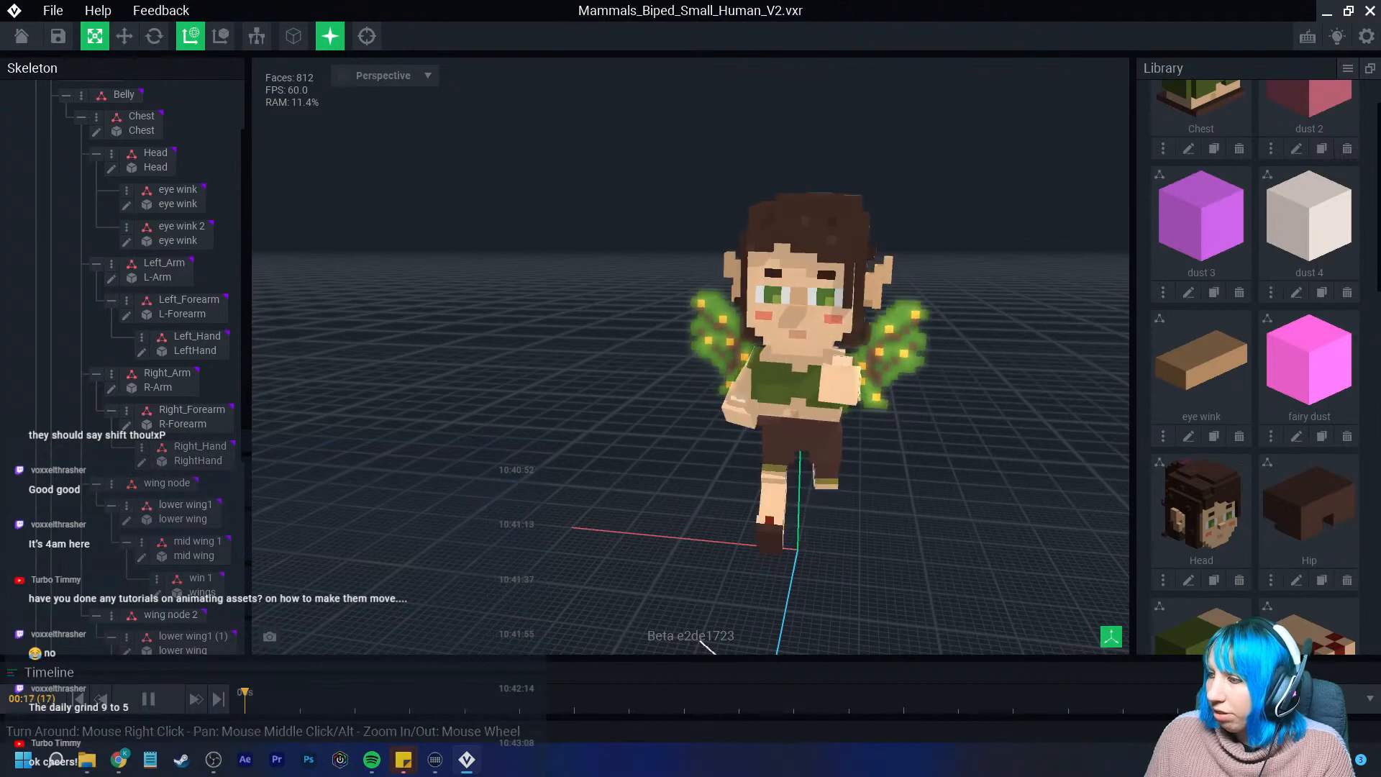
Play the Sit 01 animation, followed by the one listed right after it
click(1313, 699)
click(1313, 562)
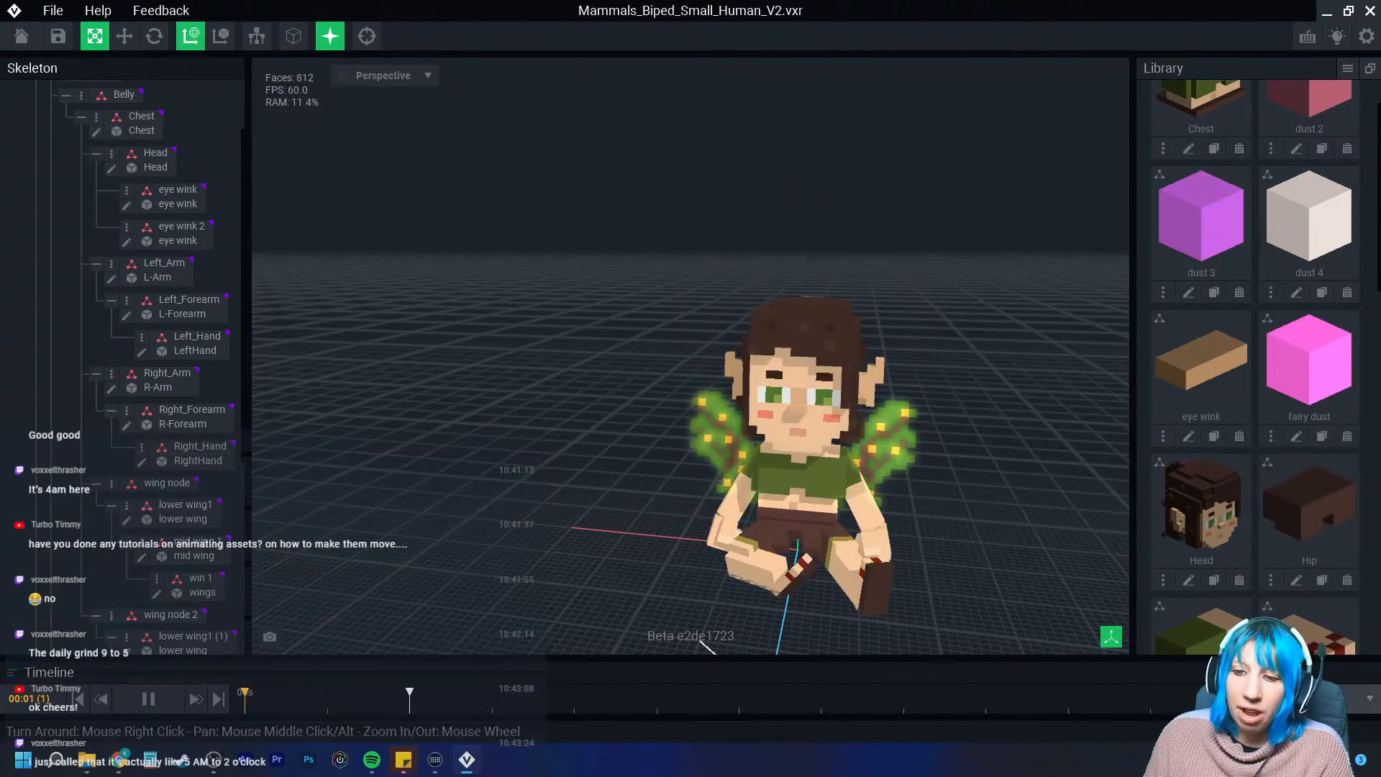
click(1313, 699)
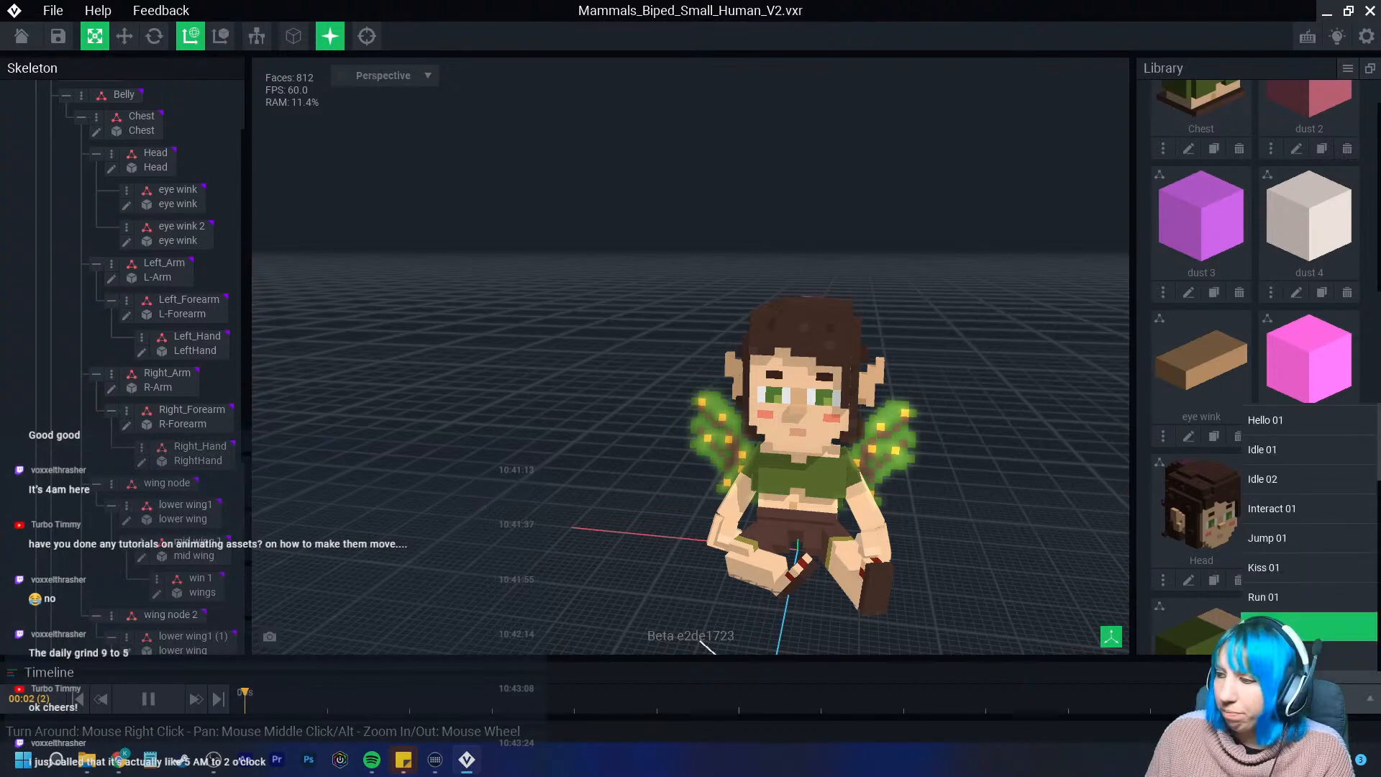
click(1312, 551)
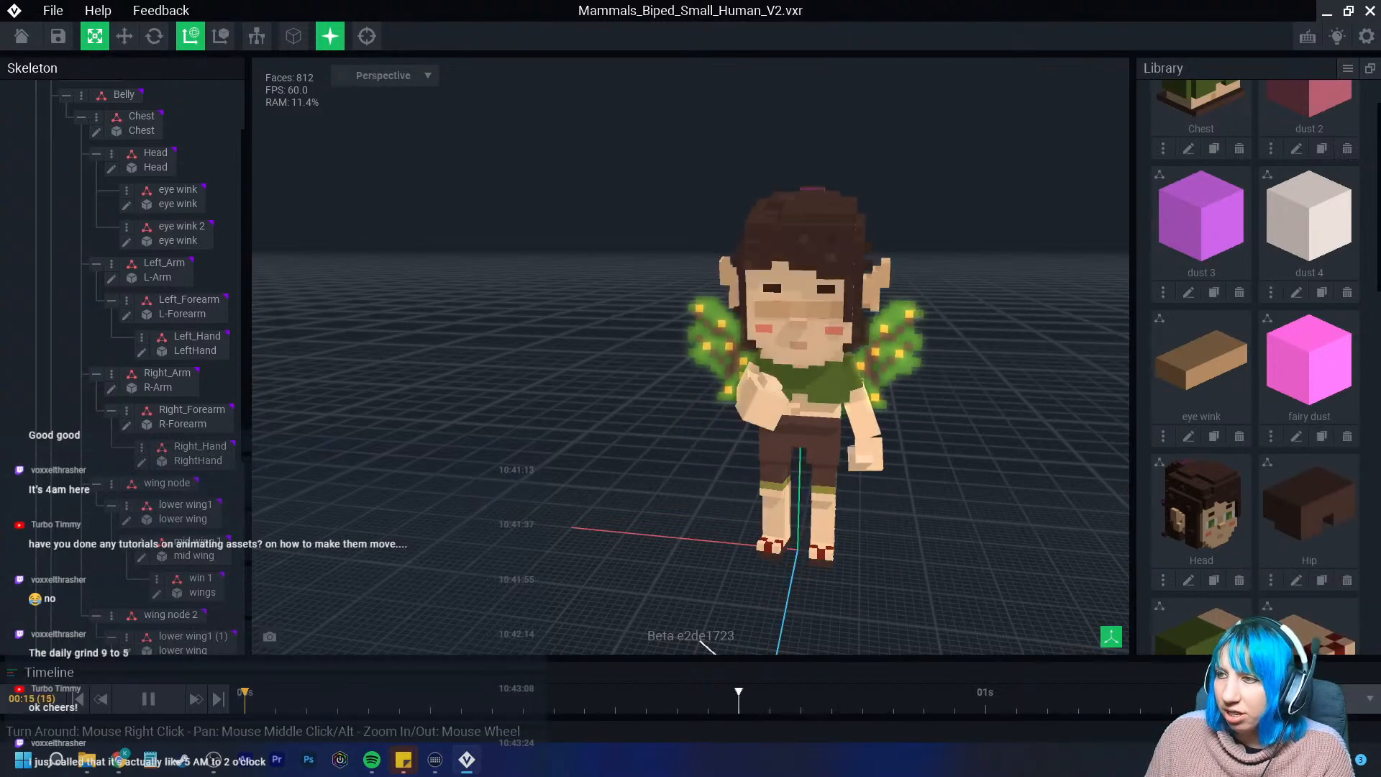
Examine the walking fairy's wings and body from behind, from the front and at an angle
scroll(997, 548, up, 1)
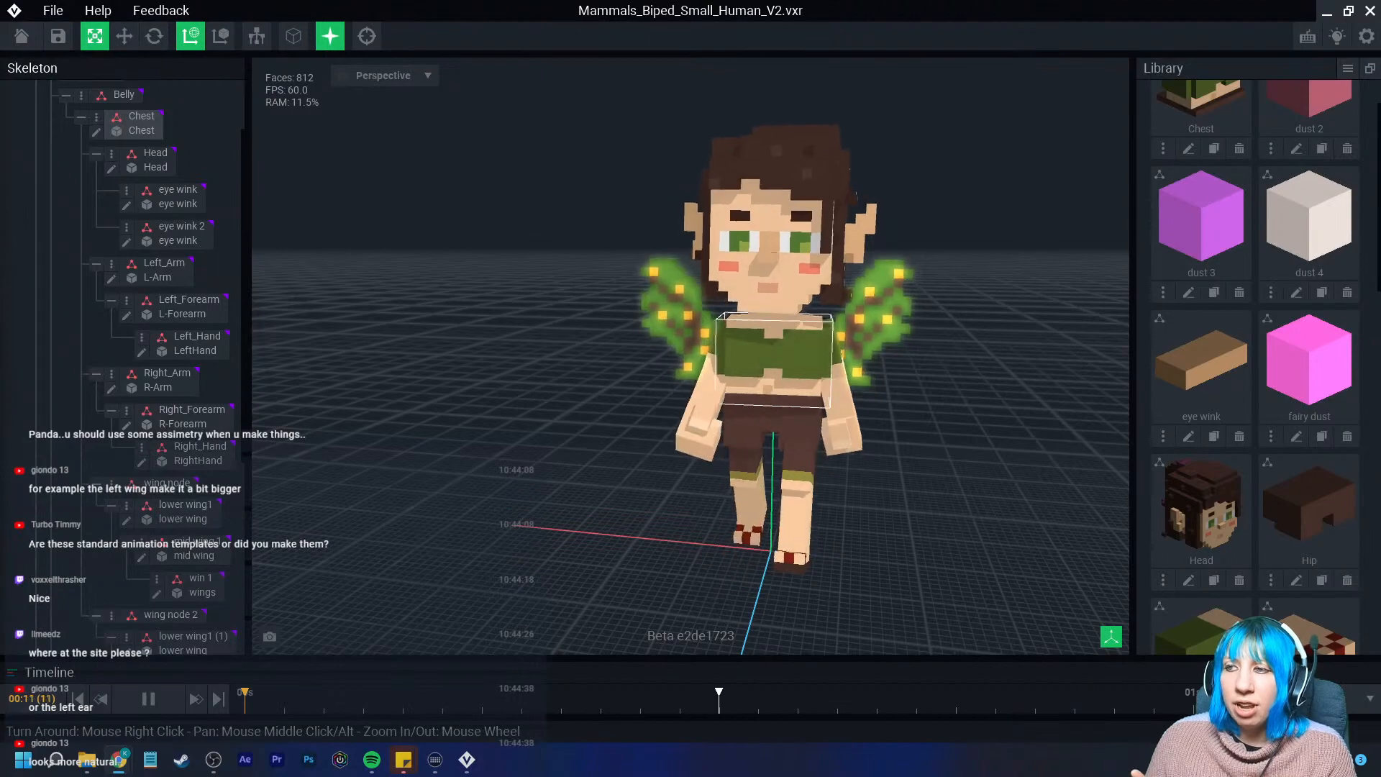
right_drag(935, 373, 736, 384)
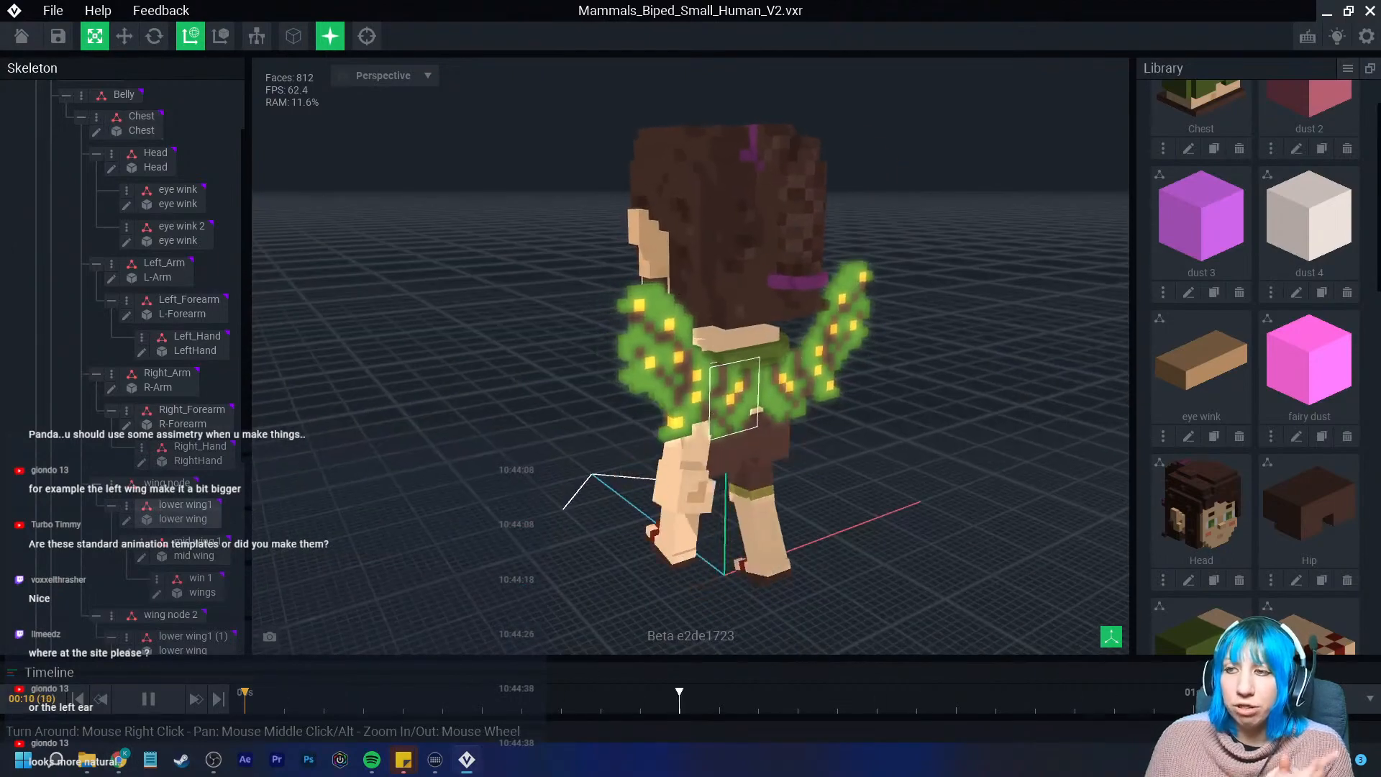
right_drag(648, 410, 752, 450)
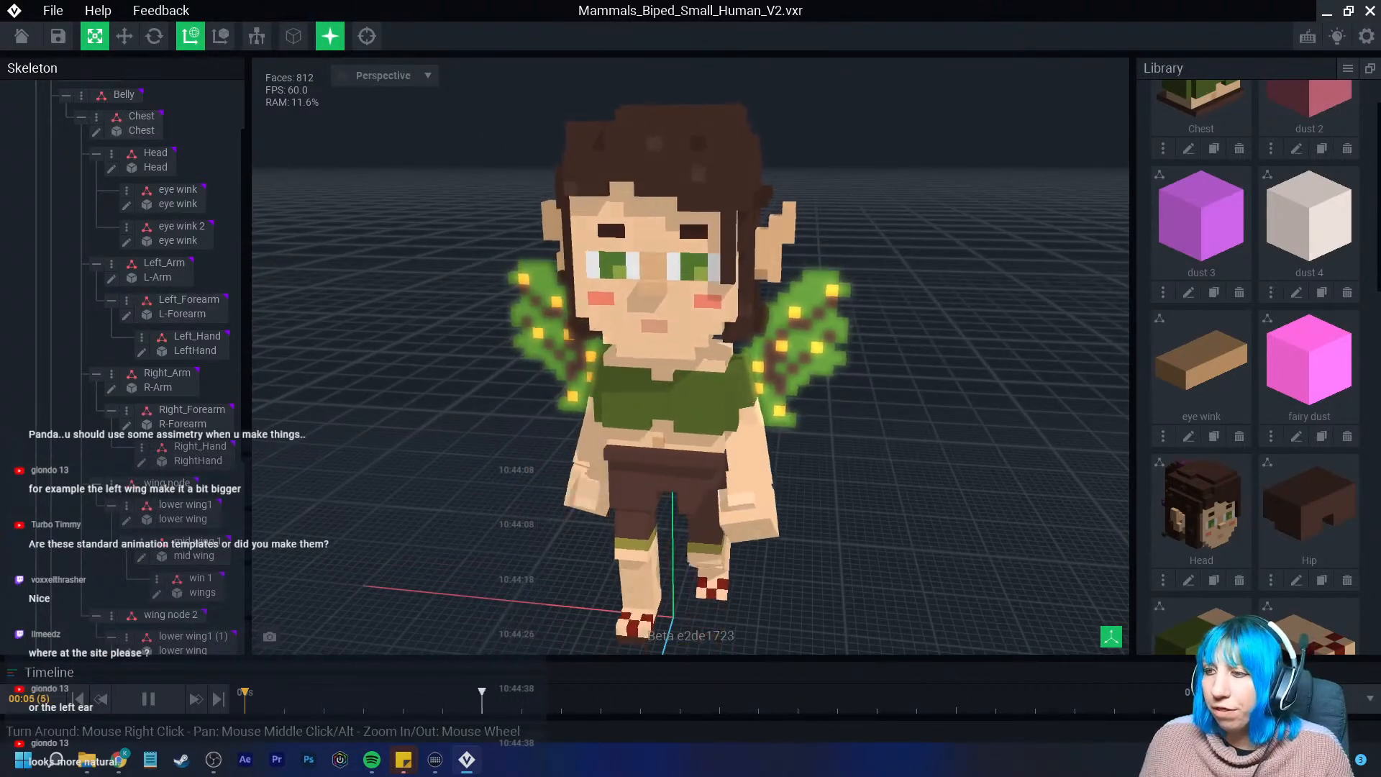
right_drag(709, 436, 675, 420)
Open the character's animation list and look through its entries from Attack 01 down past Sit 01
click(1371, 698)
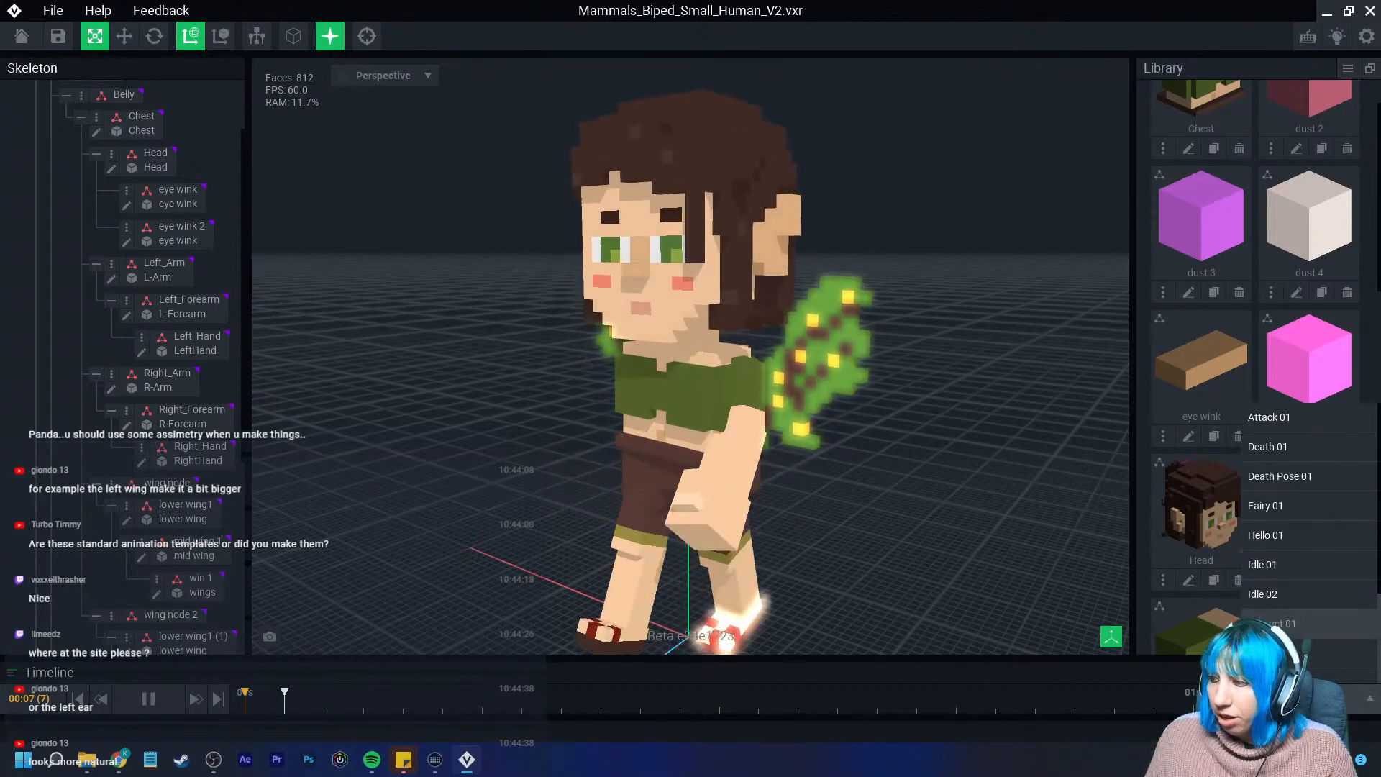
scroll(1362, 630, down, 1)
scroll(1362, 630, down, 3)
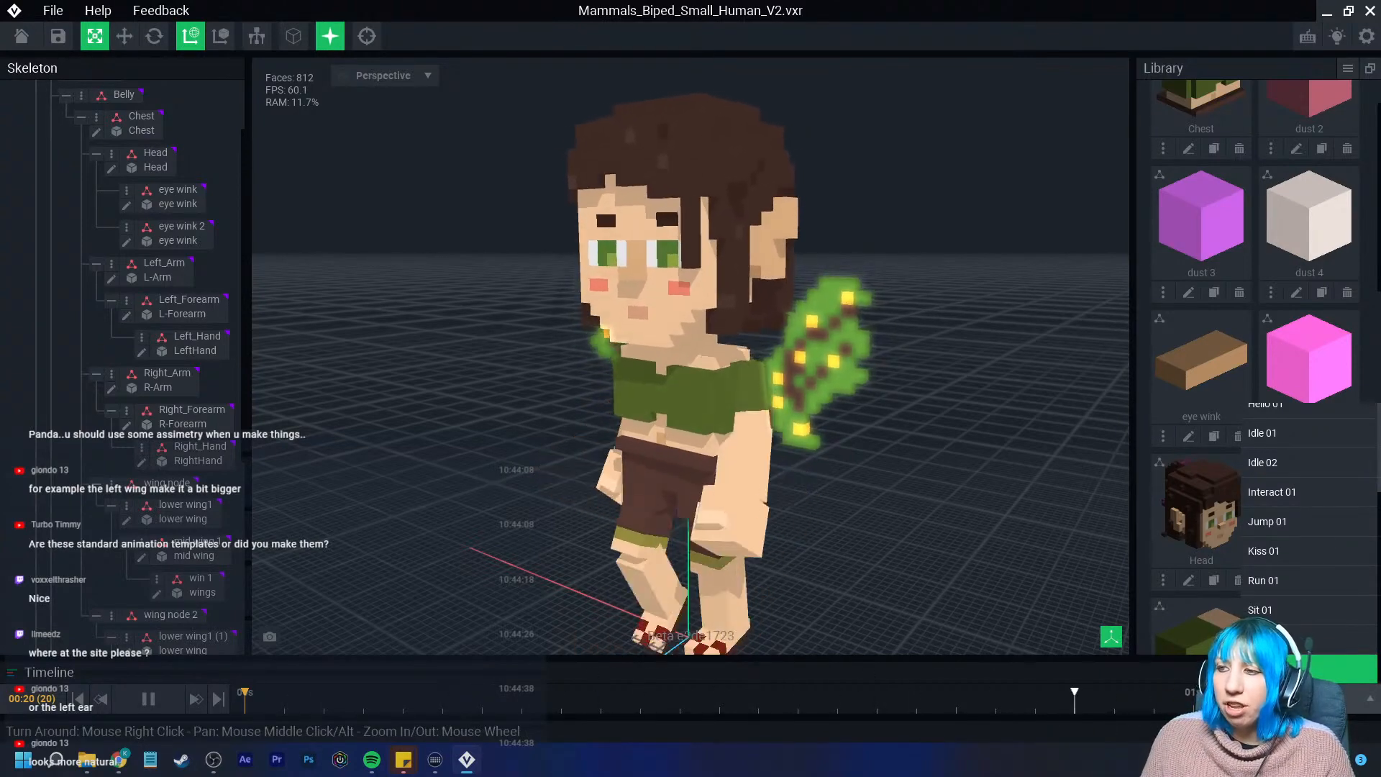
Play the fairy character's Death 01 animation with the model viewed from behind
right_drag(446, 345, 532, 370)
scroll(591, 334, up, 2)
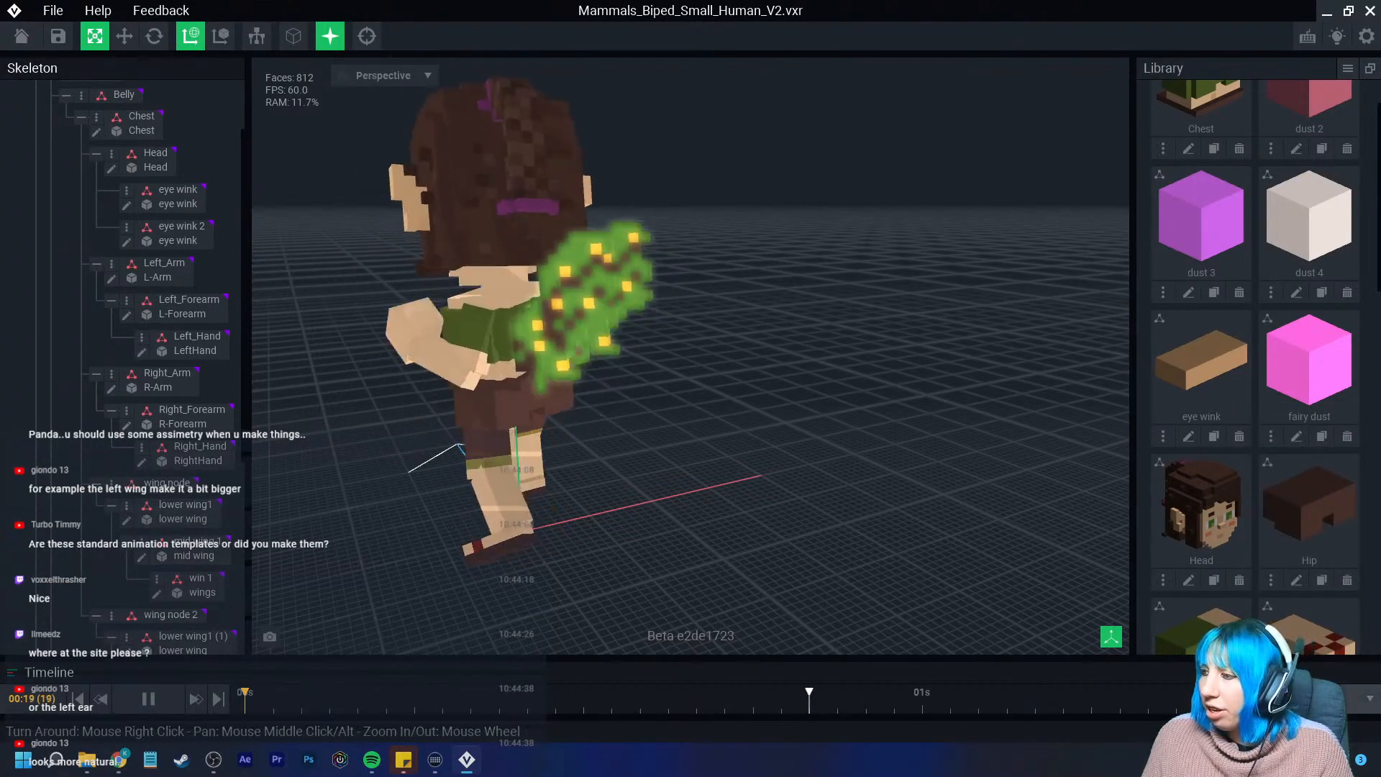
click(1370, 698)
click(1268, 447)
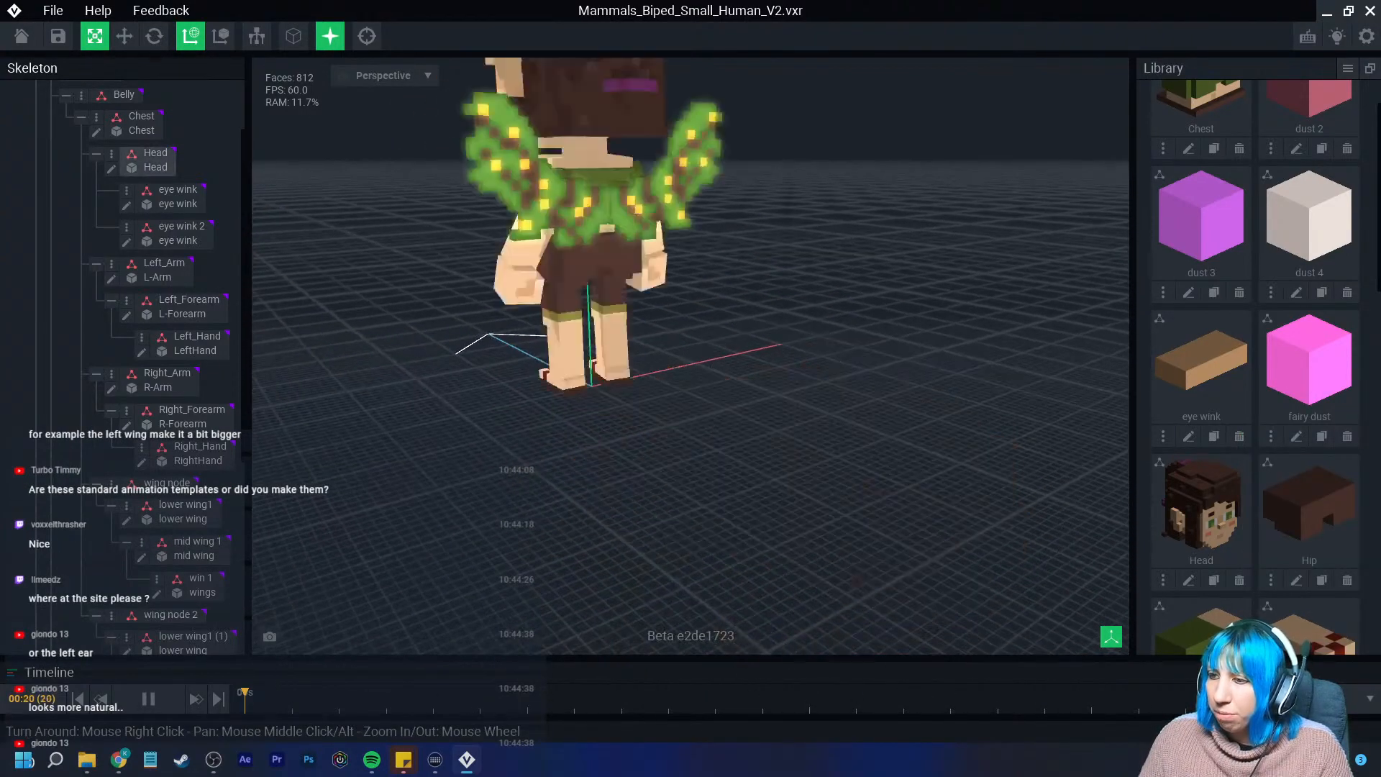
Play the fairy's Jump 01 animation, followed by Run 01
click(1370, 698)
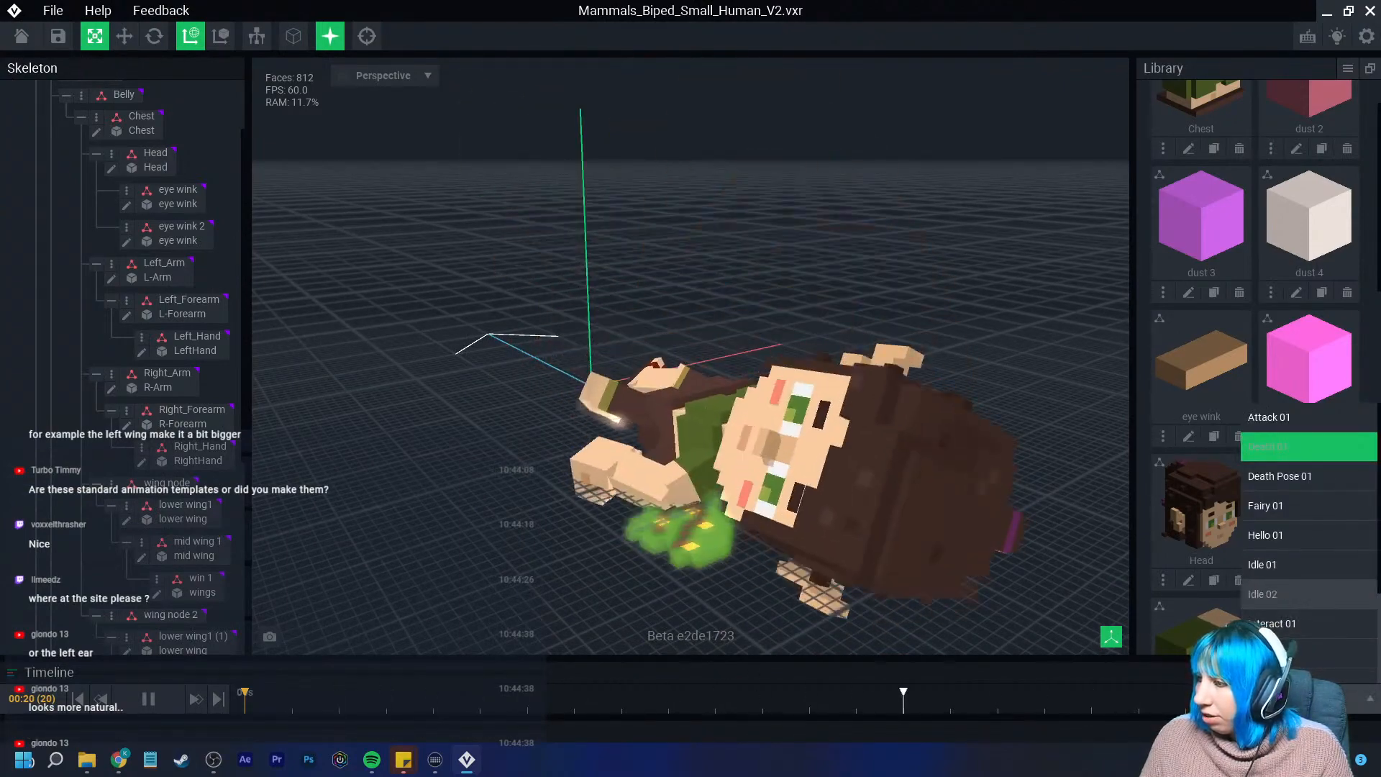
scroll(1295, 576, down, 1)
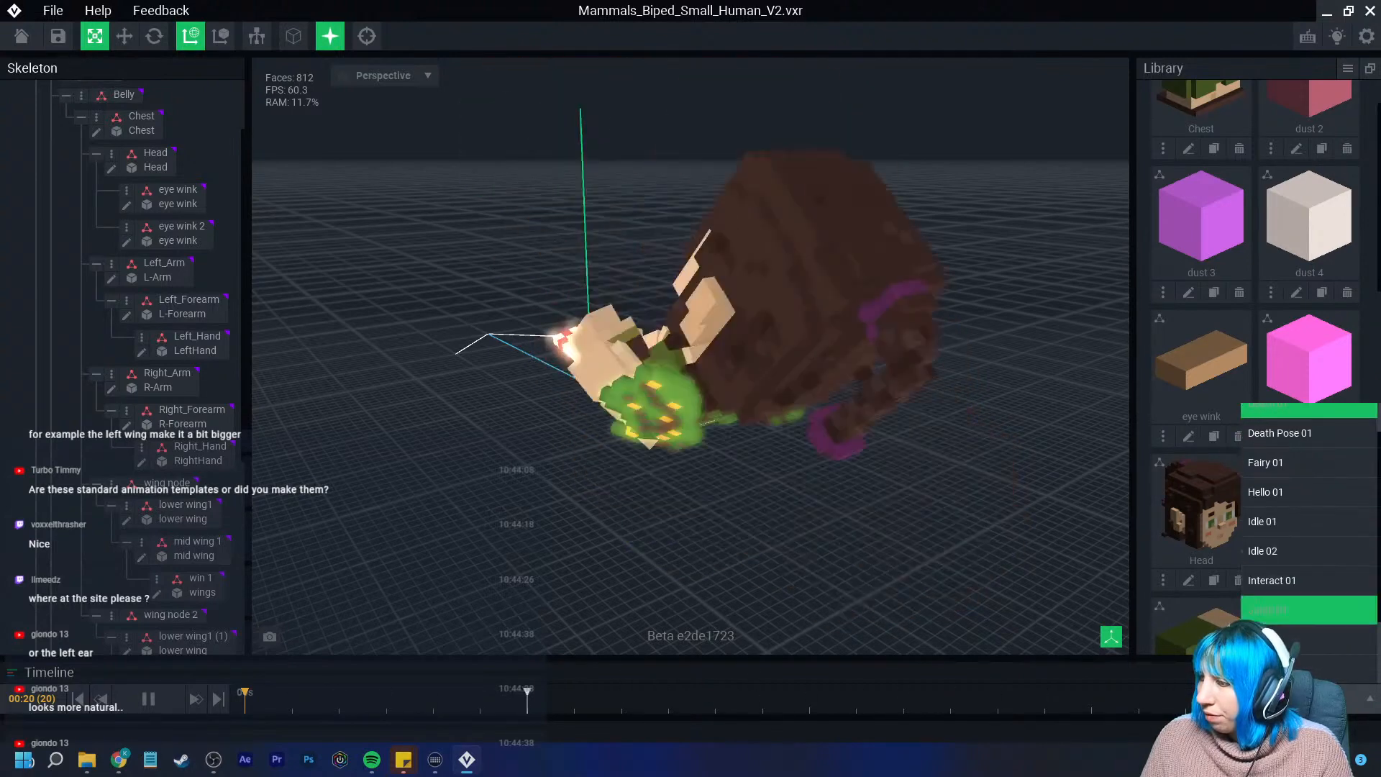
click(1295, 611)
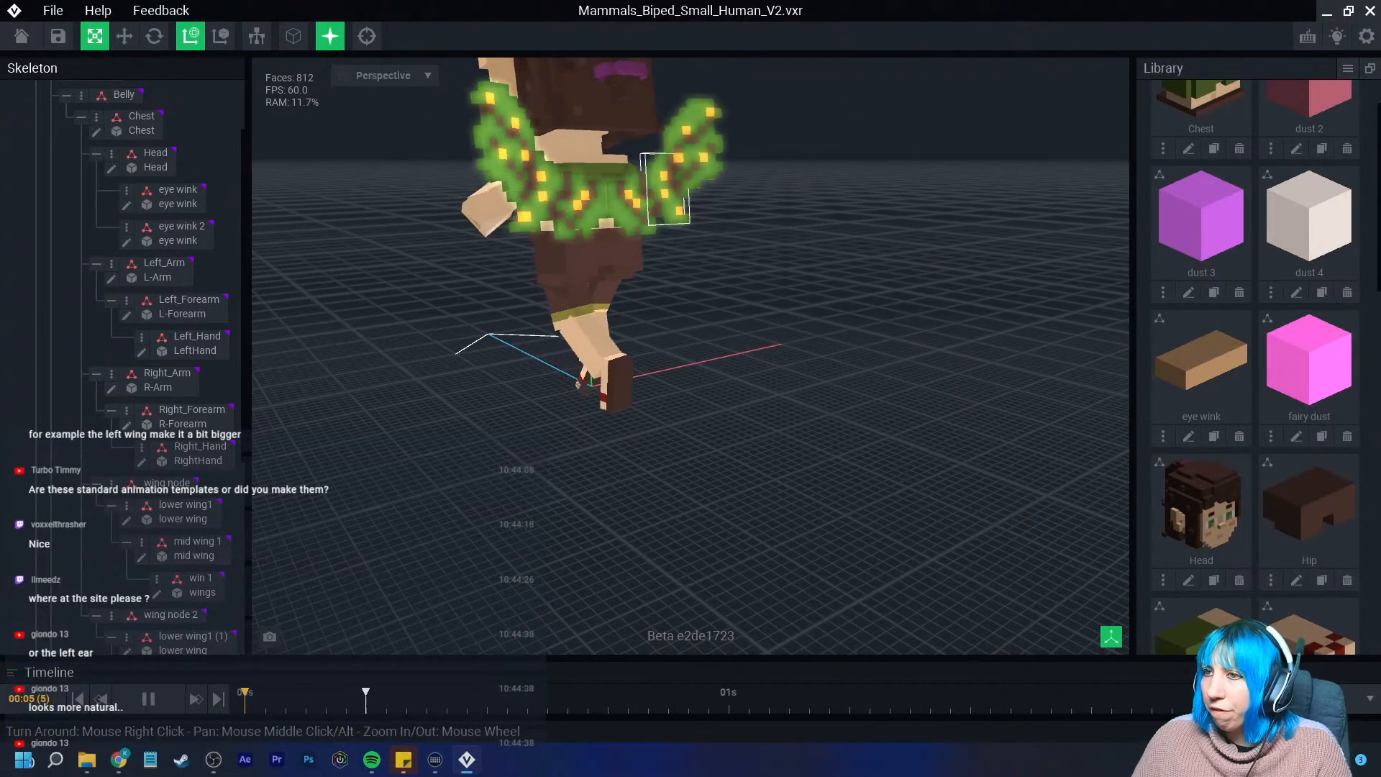
click(1310, 699)
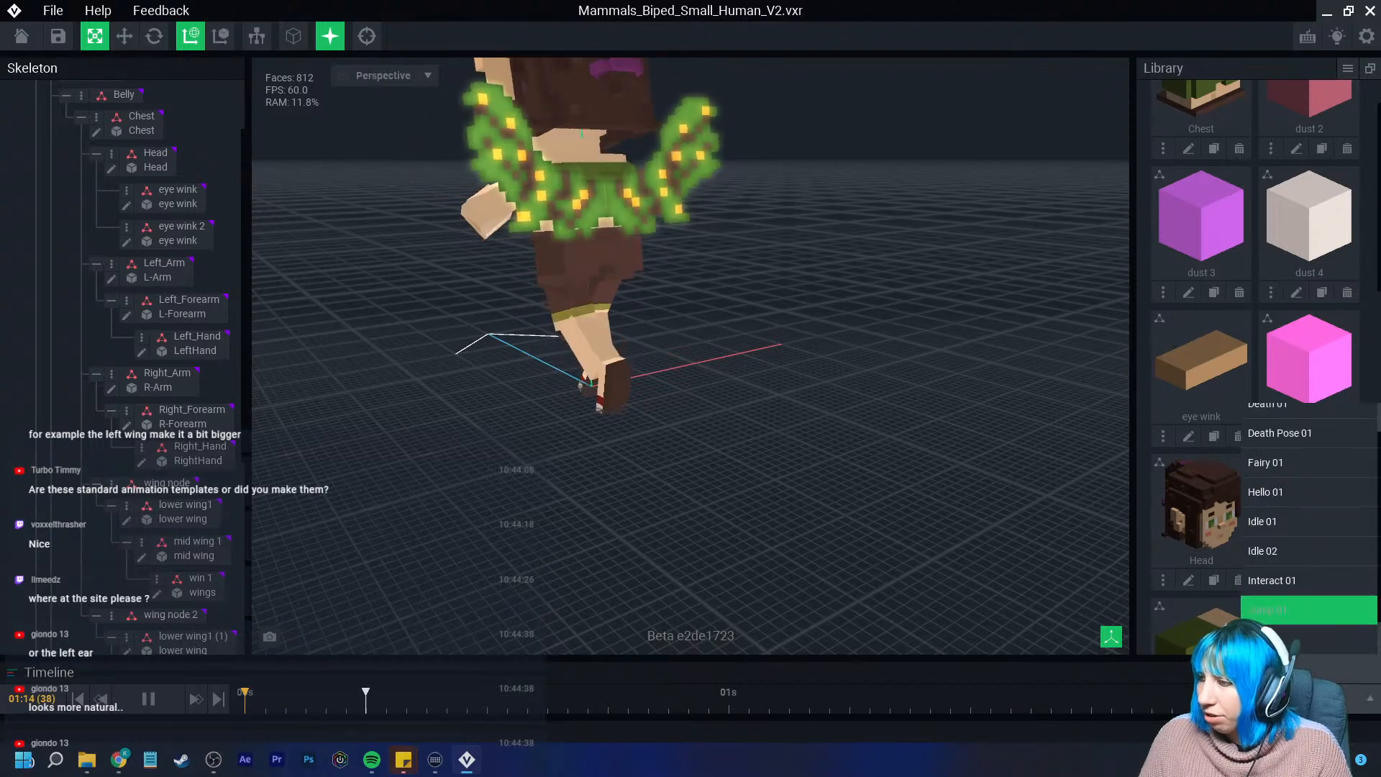
click(1309, 670)
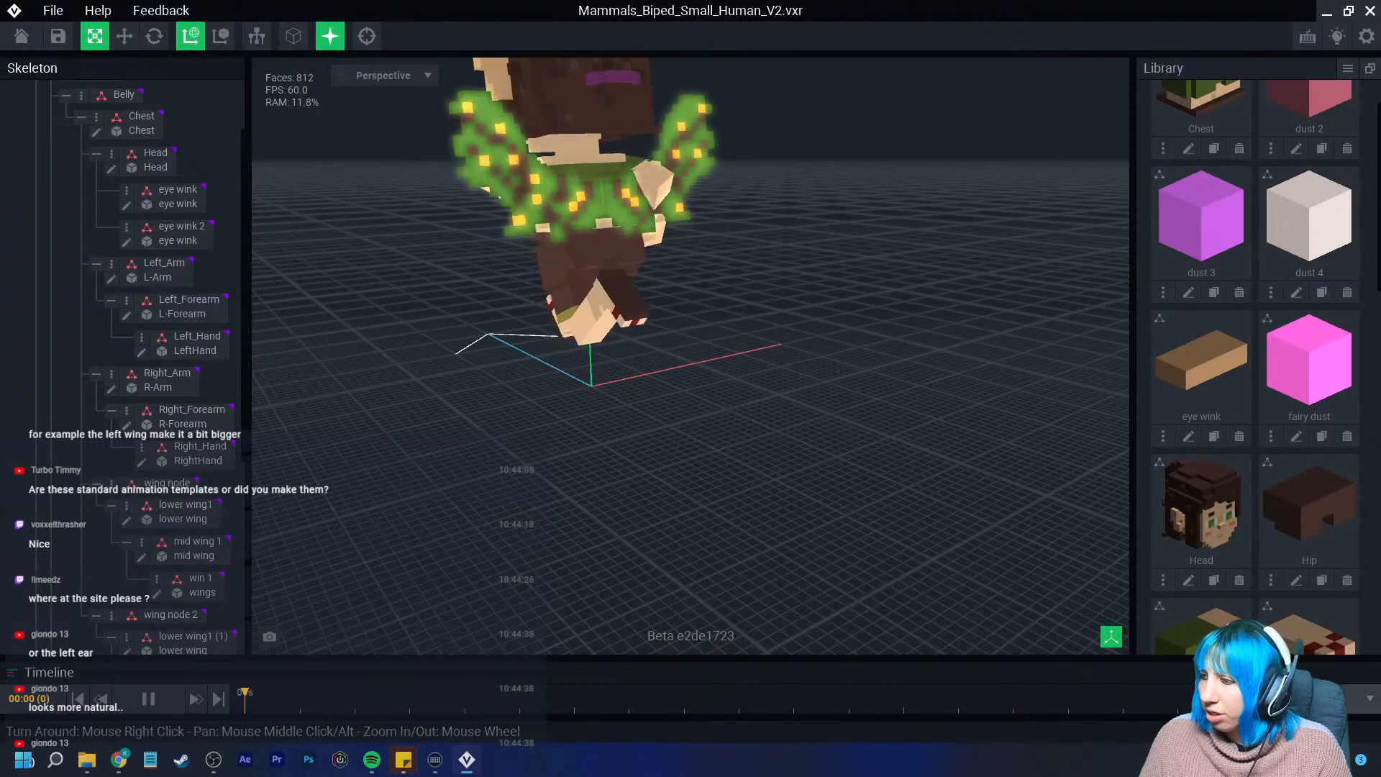
Switch the fairy's playing animation to Fairy 01 and reopen the list of animations
click(1310, 698)
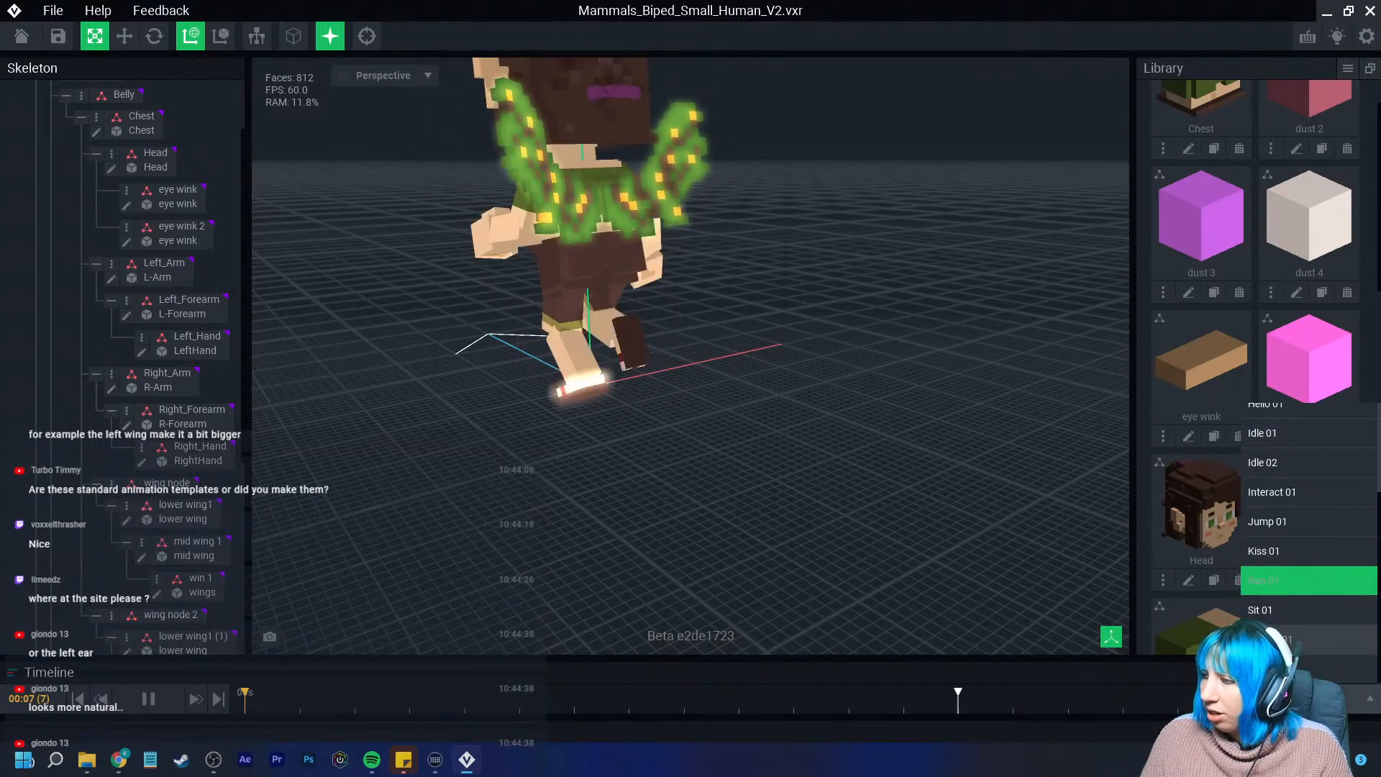
scroll(1295, 532, up, 3)
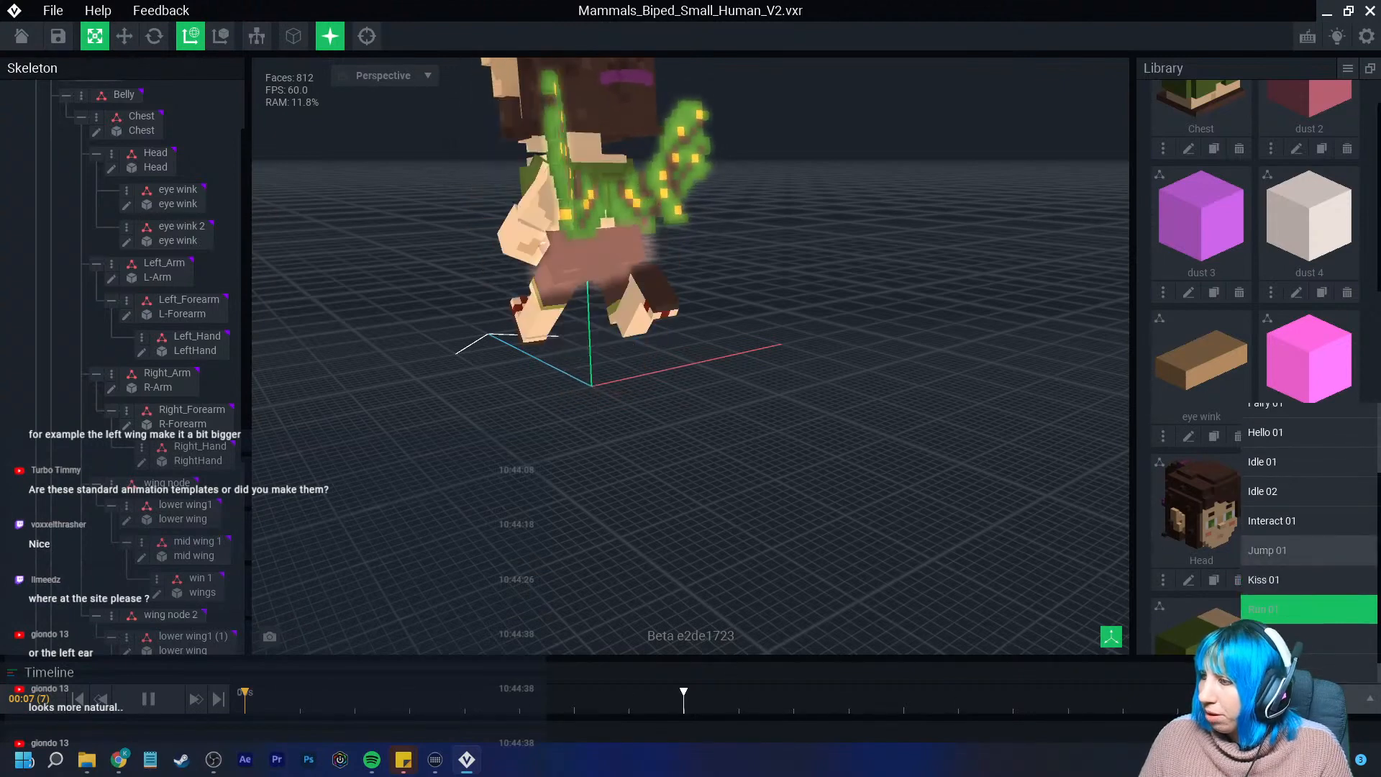
click(1267, 506)
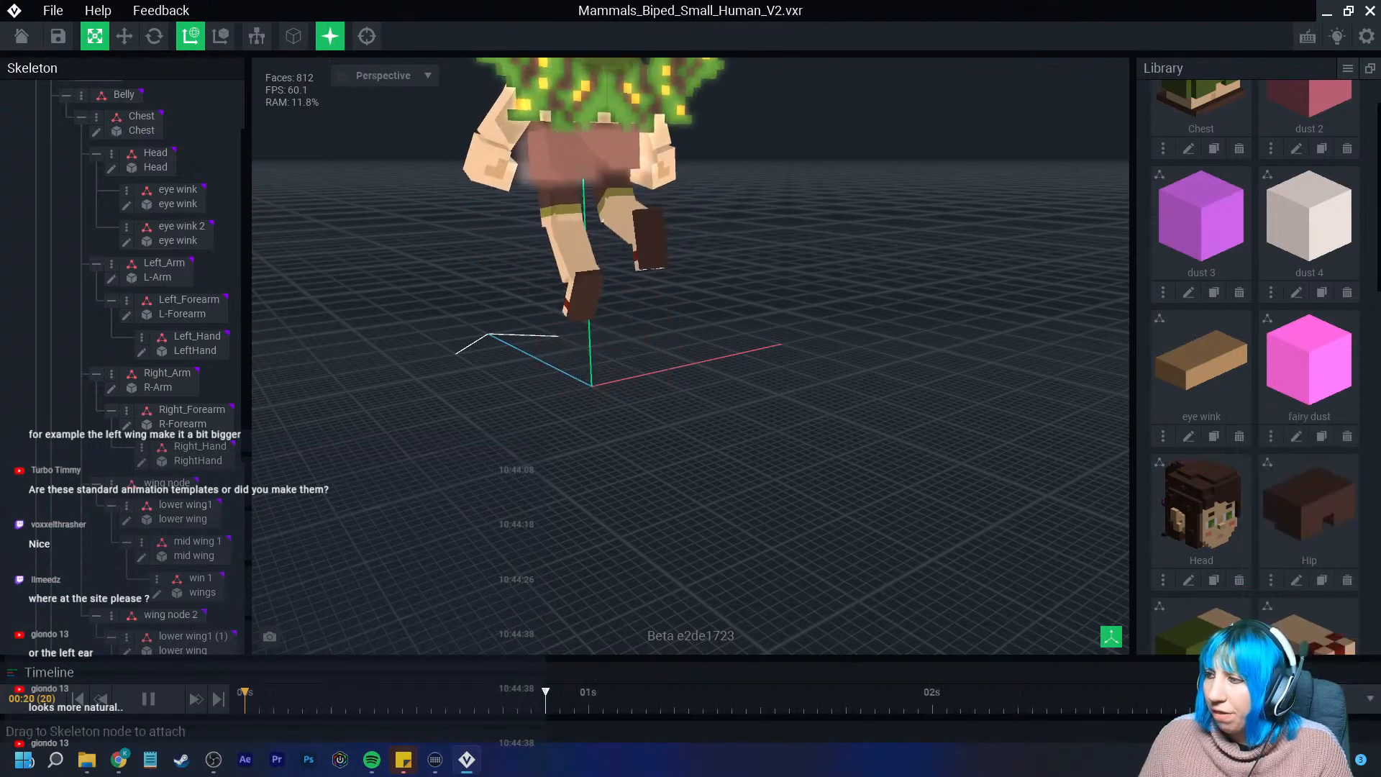
click(1310, 699)
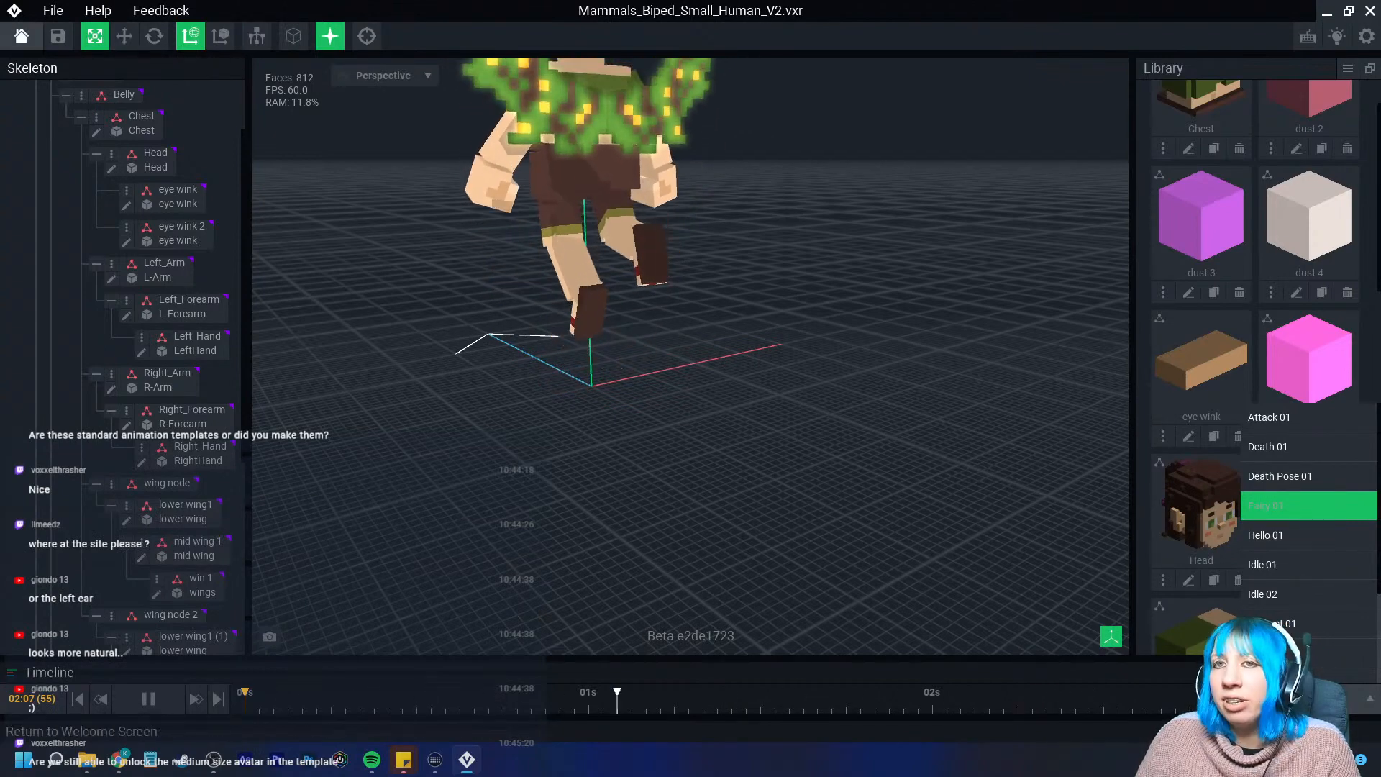
Return to the welcome screen, saving the changes to Mammals_Biped_Small_Human_V2.vxr
click(22, 36)
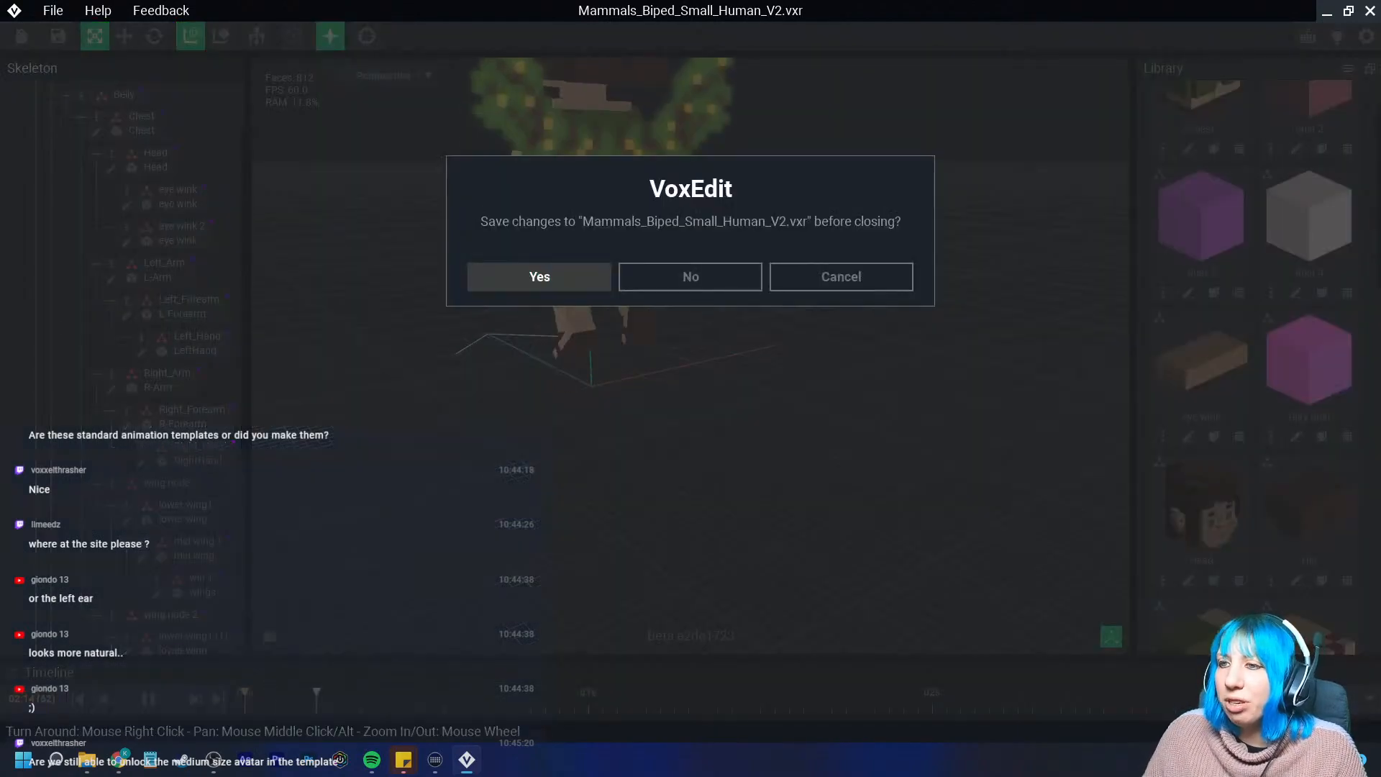
click(539, 278)
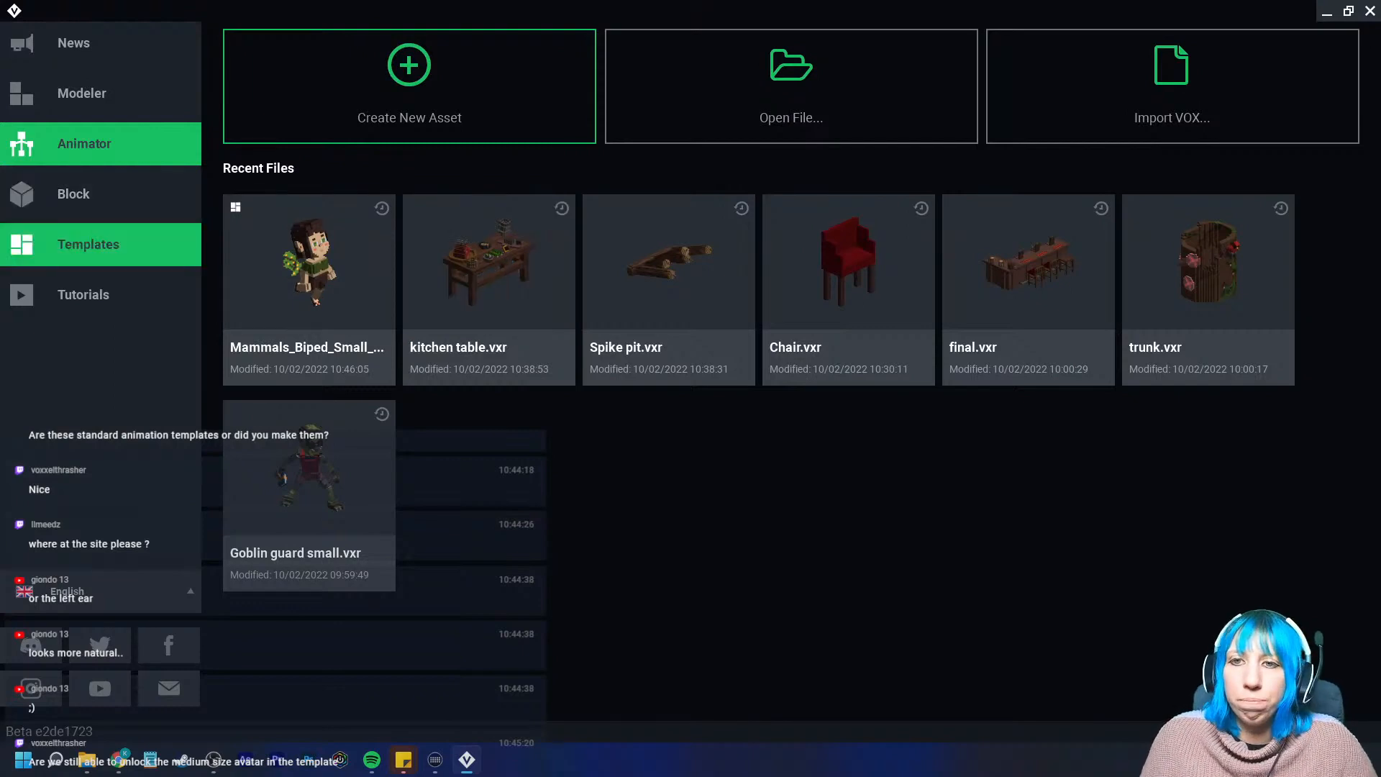
Open the template gallery and look through its equipment, human, mammal, reptile and bird templates
click(88, 243)
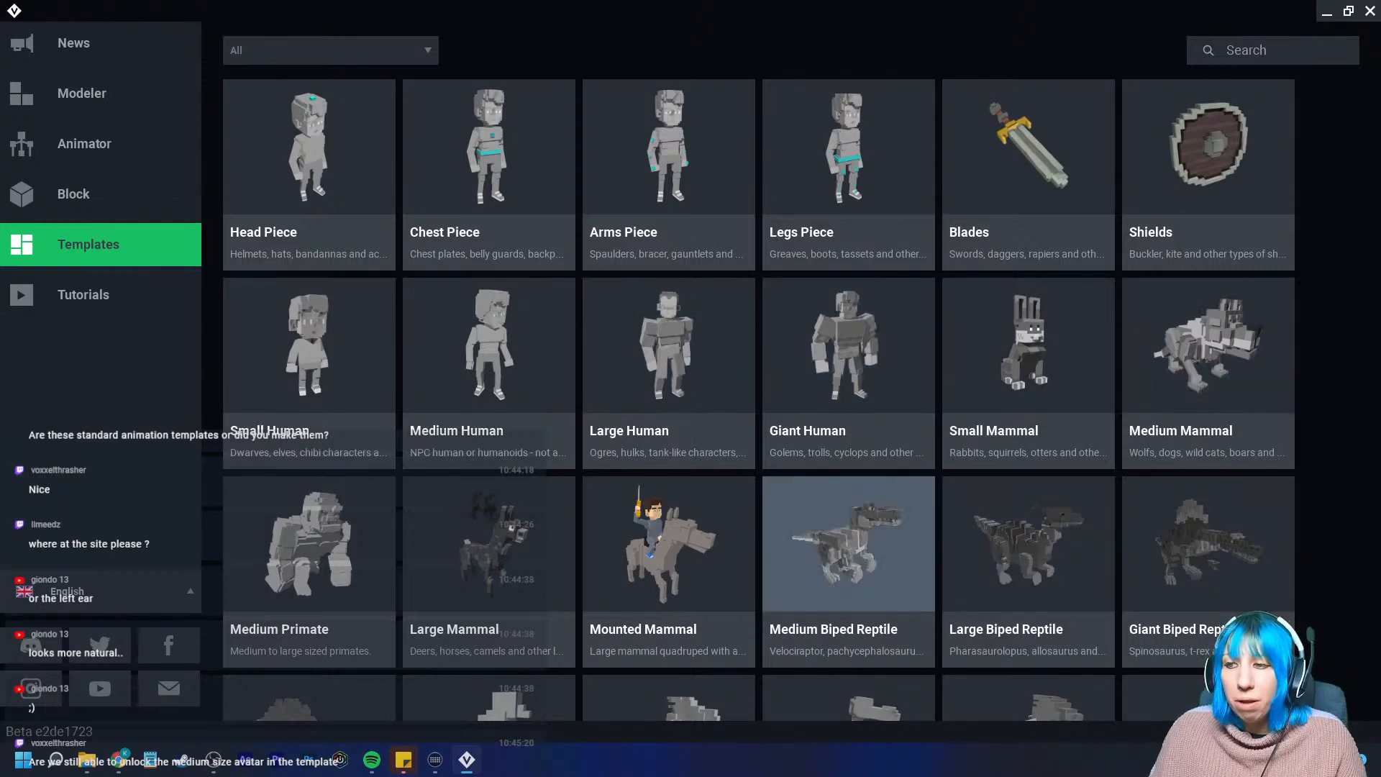
scroll(1029, 446, down, 5)
scroll(1029, 446, down, 1)
scroll(1029, 399, up, 2)
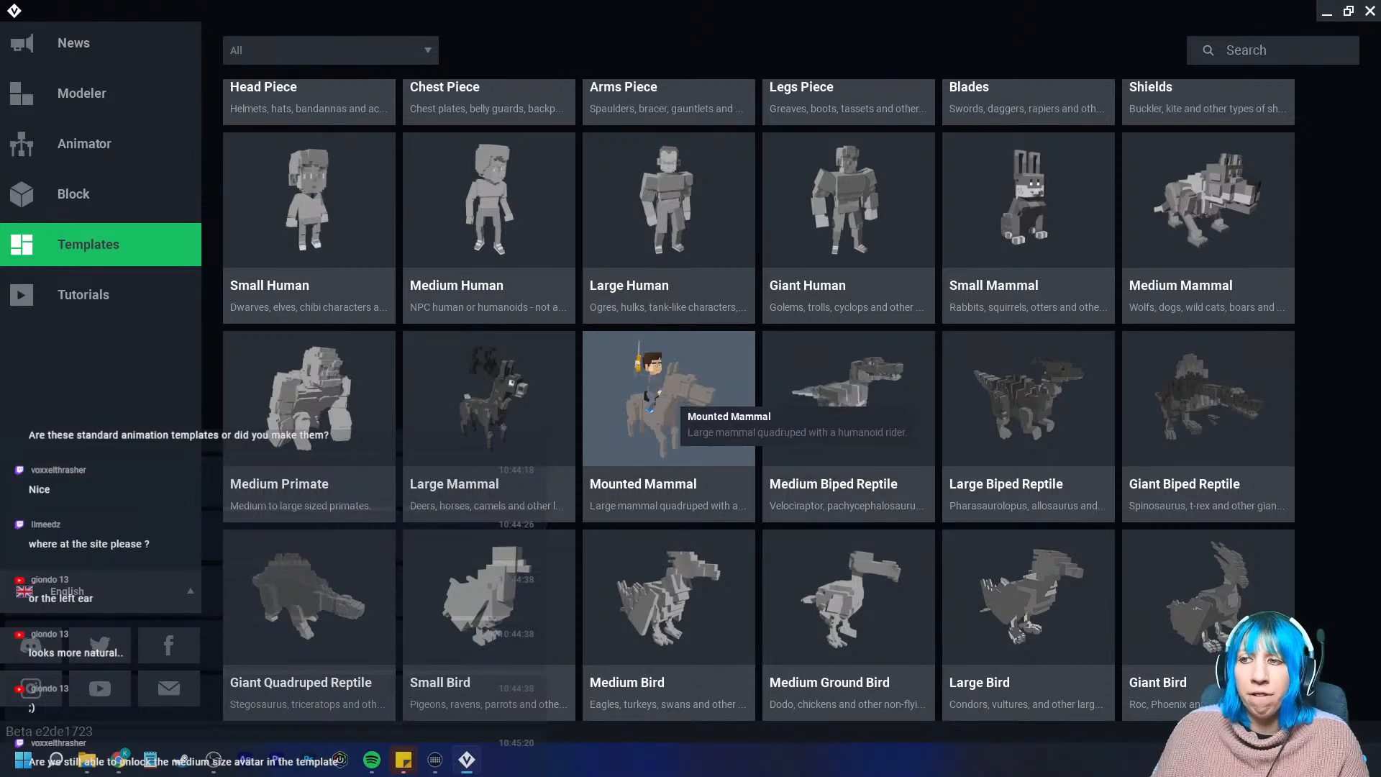
scroll(680, 406, up, 2)
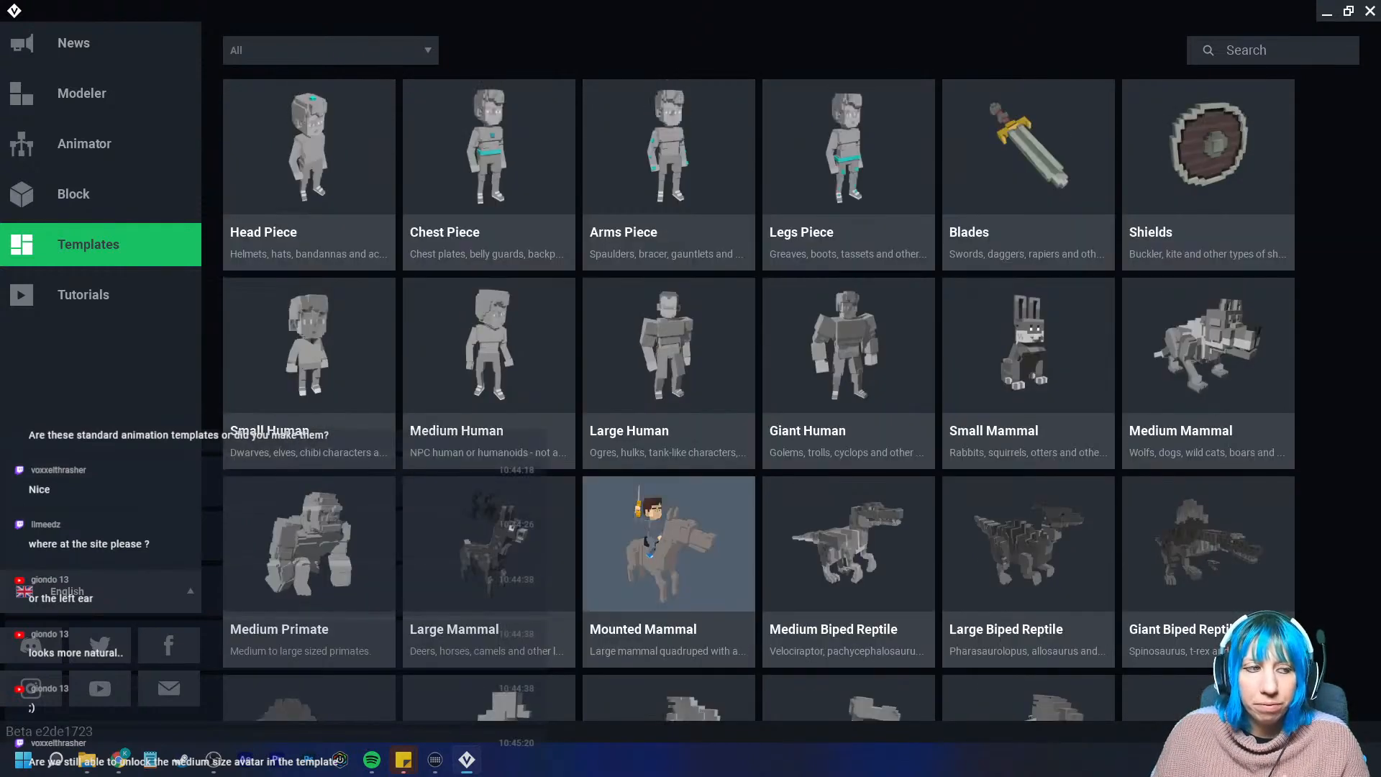
scroll(489, 518, up, 1)
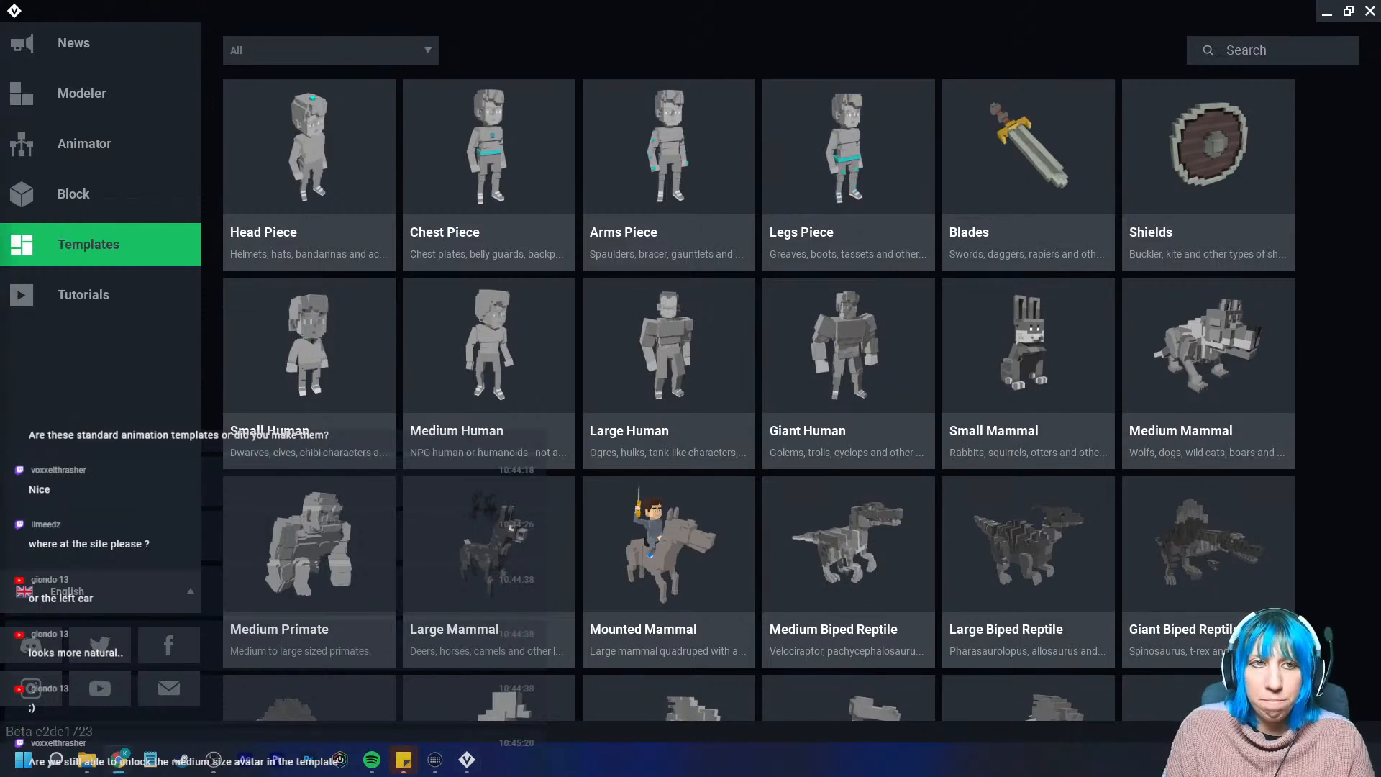
Switch to The Sandbox website in the browser and open the account's inventory
drag(0, 201, 619, 0)
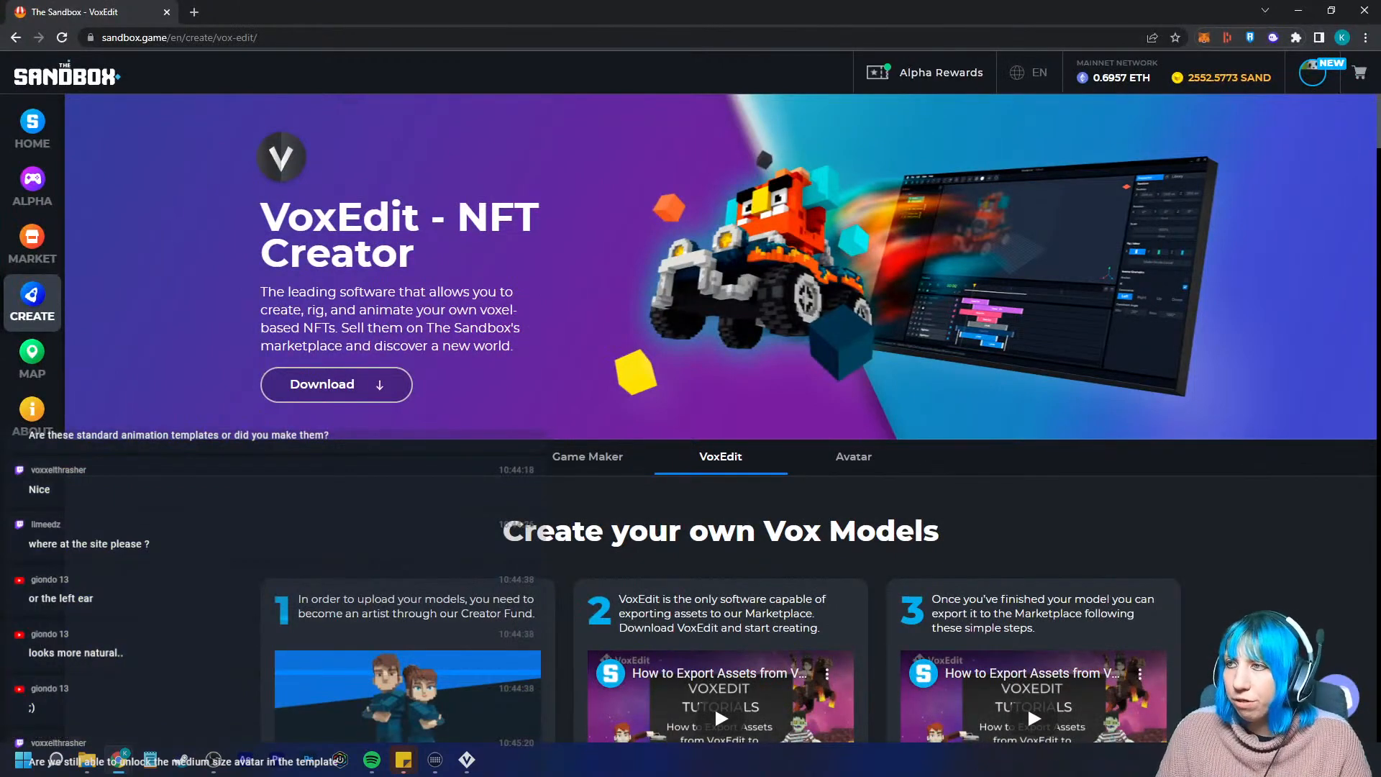
click(1313, 72)
click(1266, 249)
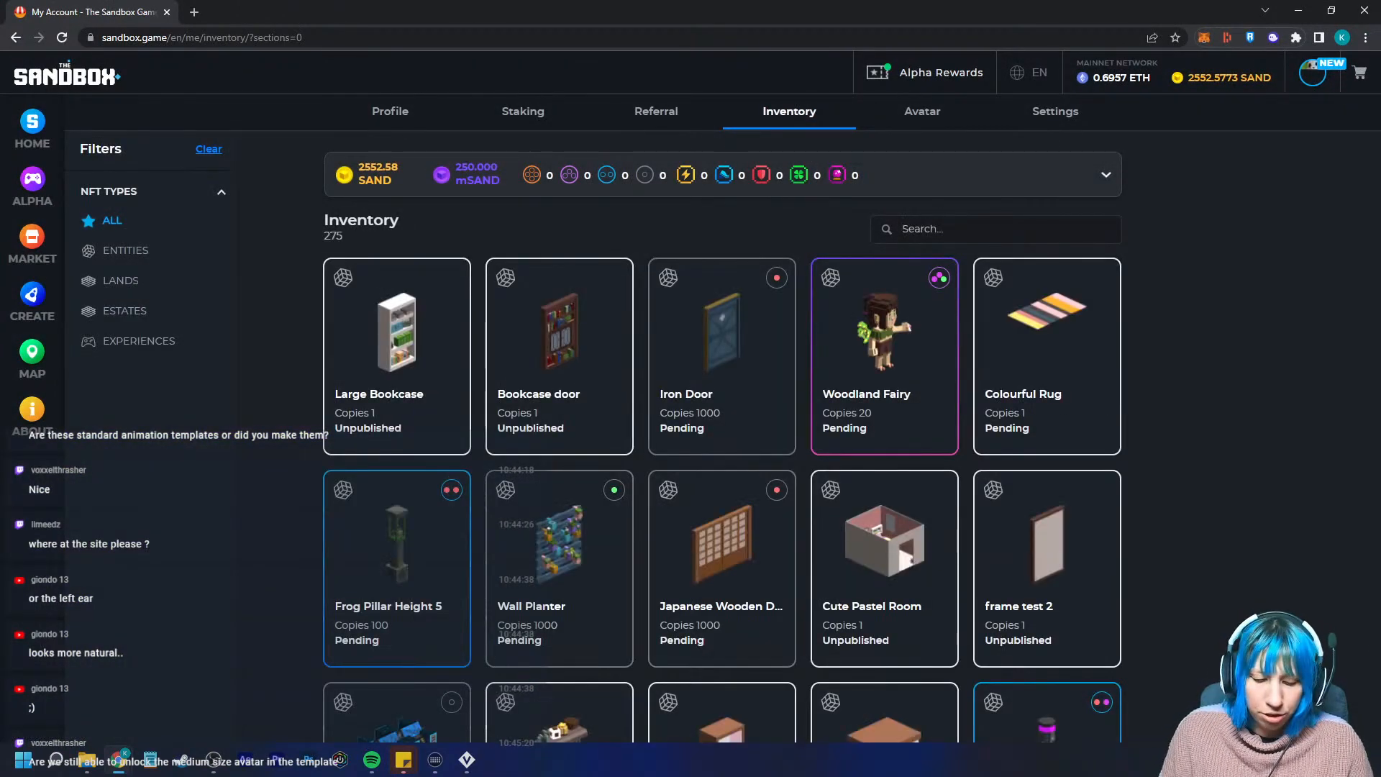
Search the inventory for "swee" and view the Sweet Hat's asset page before going back
click(903, 228)
text(swee)
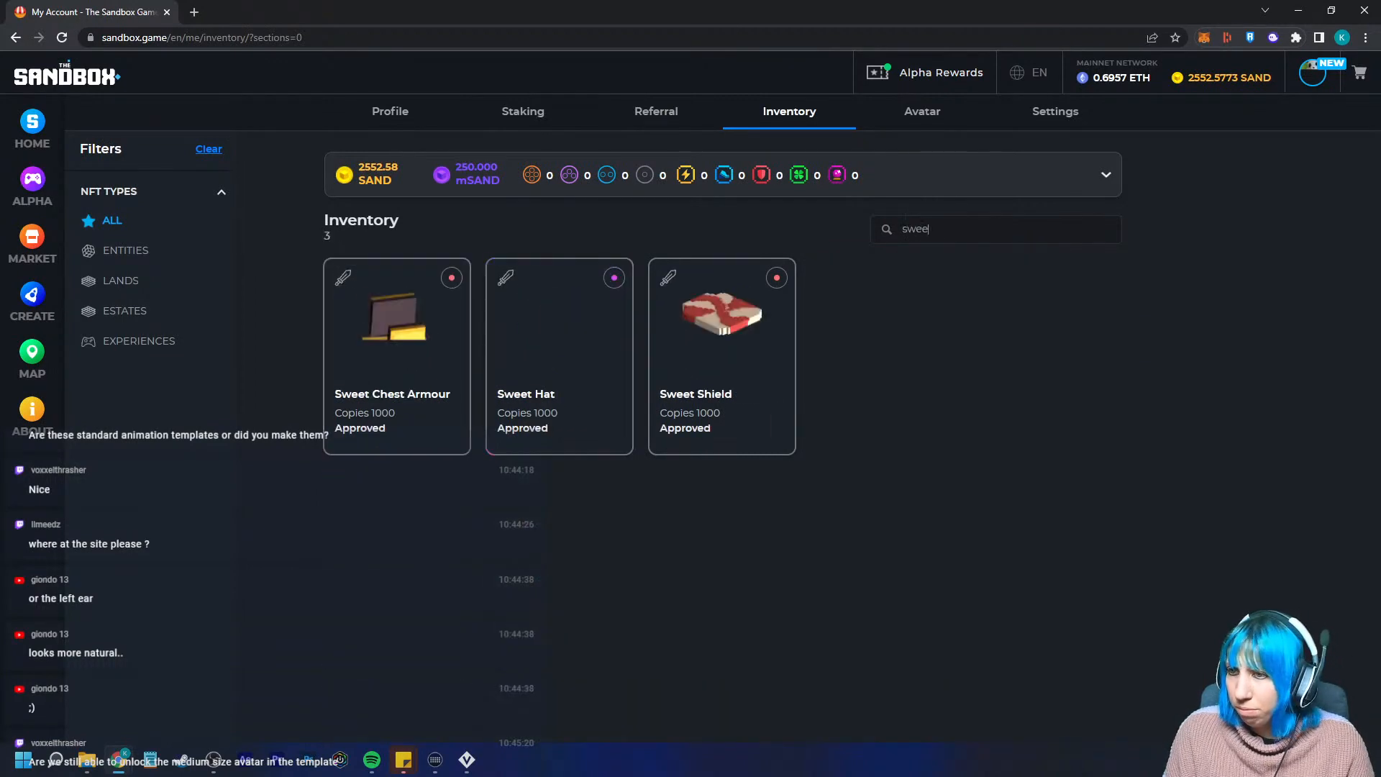
click(559, 331)
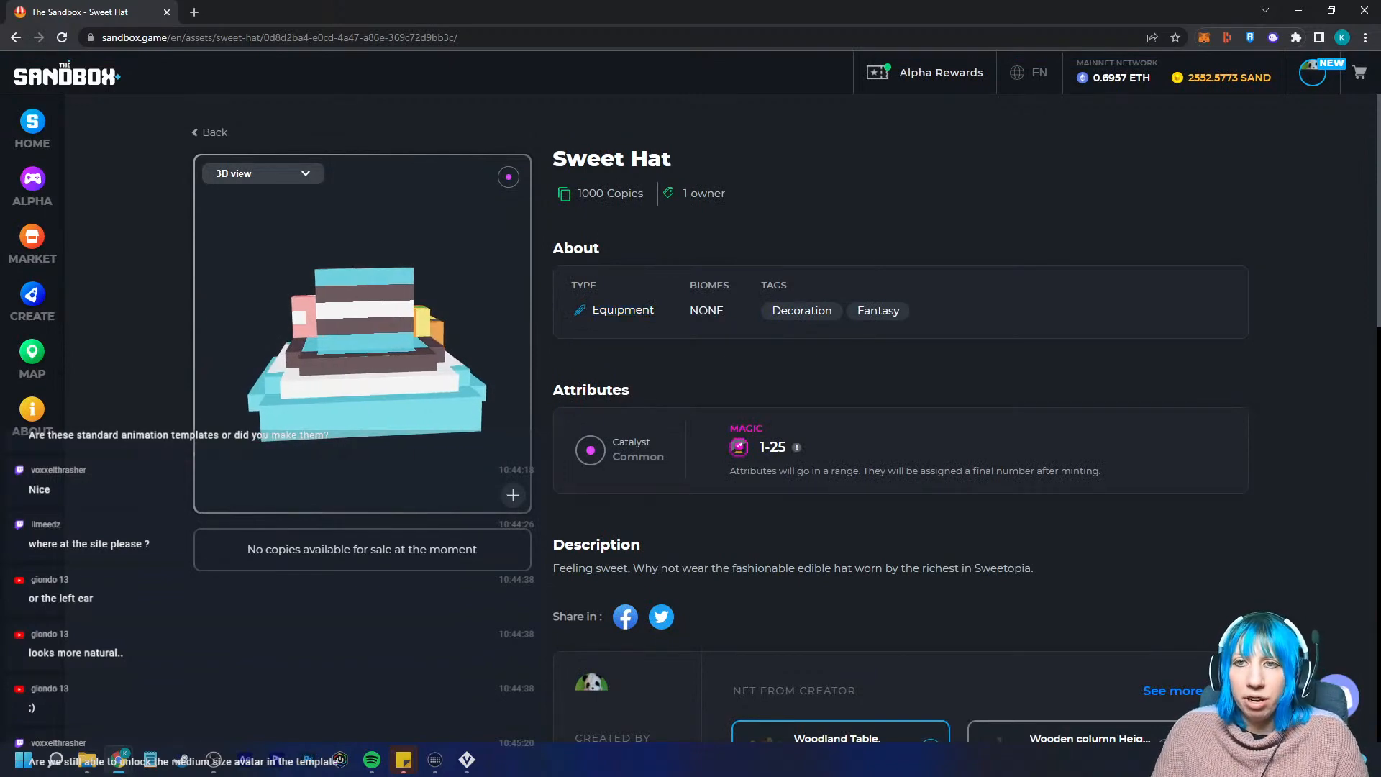
click(214, 132)
Search the inventory for "candy" and clear the search term
click(936, 228)
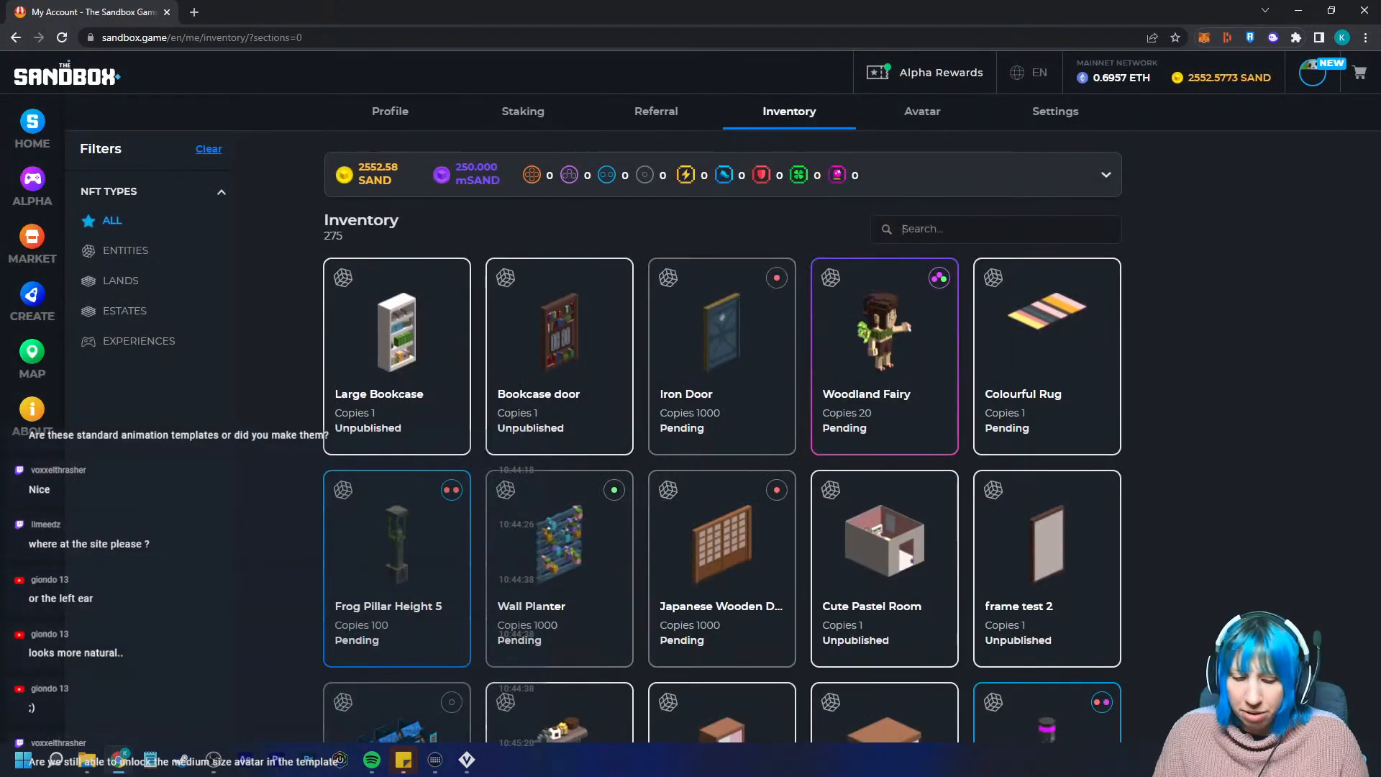
text(candy)
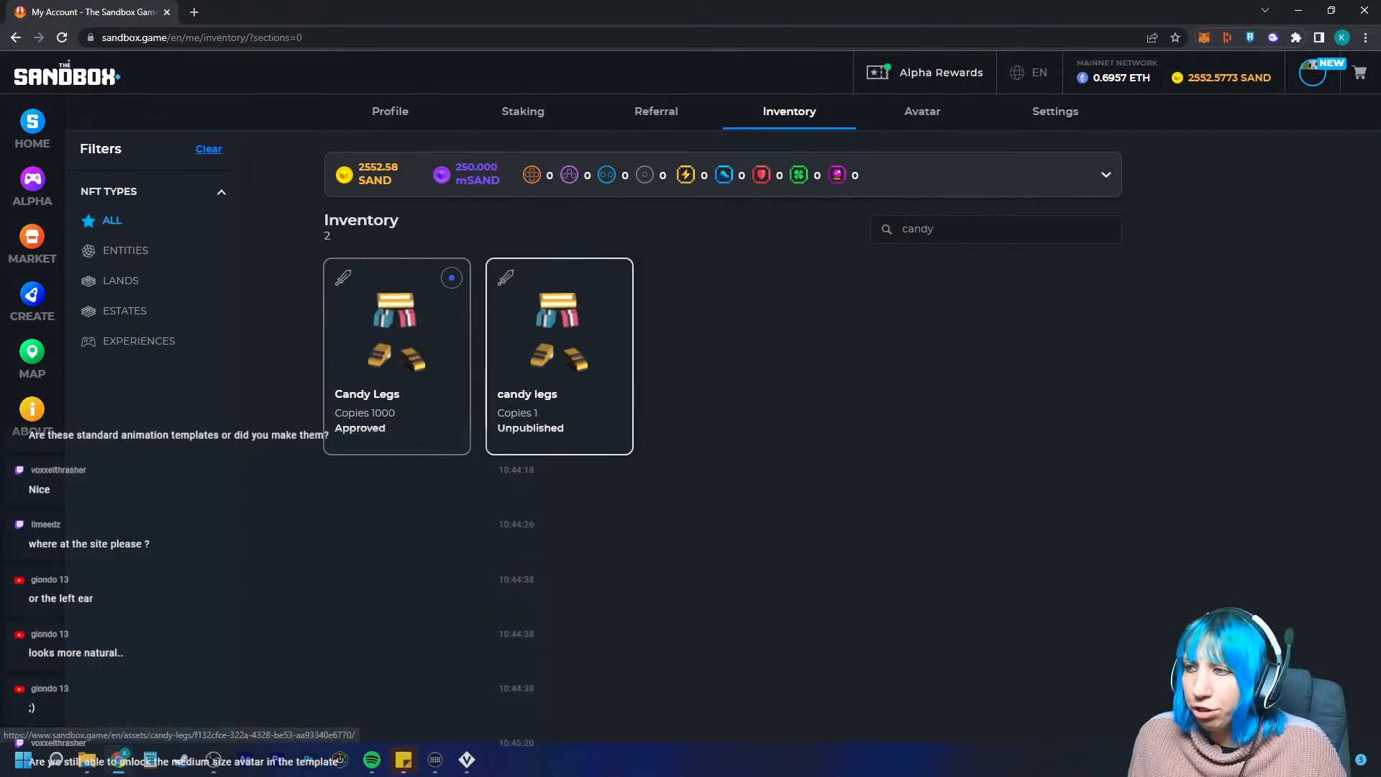
double_click(904, 229)
key(BackSpace)
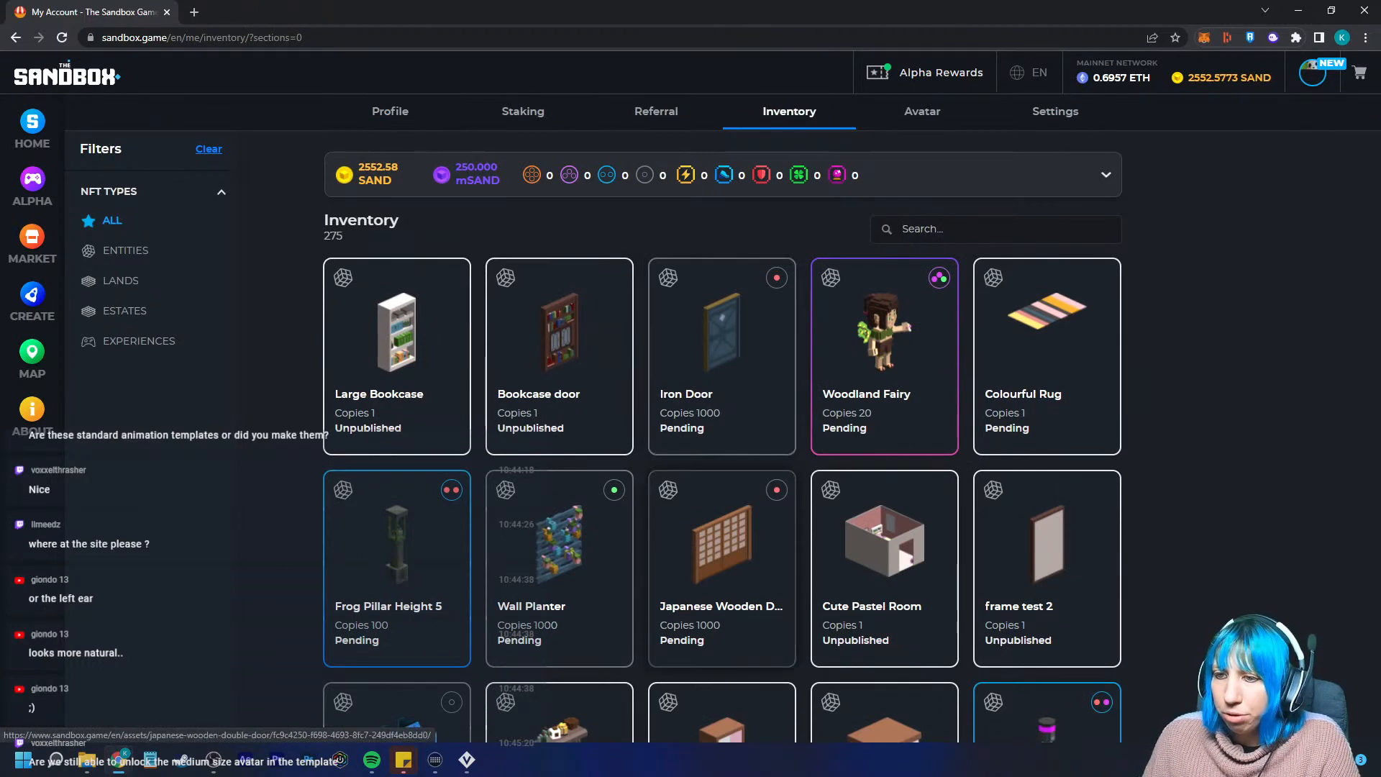
Try to find an avatar asset by looking through the inventory and searching it for "avat"
scroll(722, 562, down, 5)
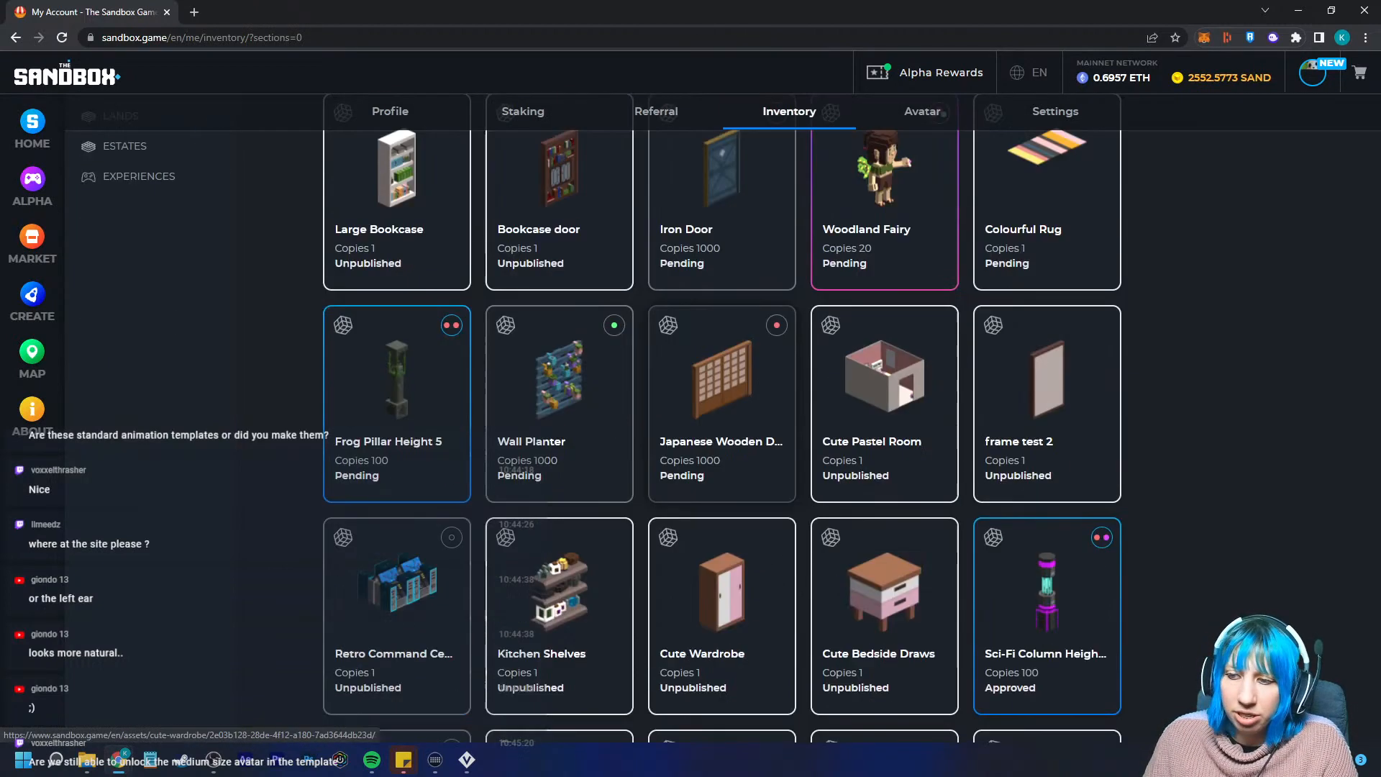
scroll(885, 503, down, 2)
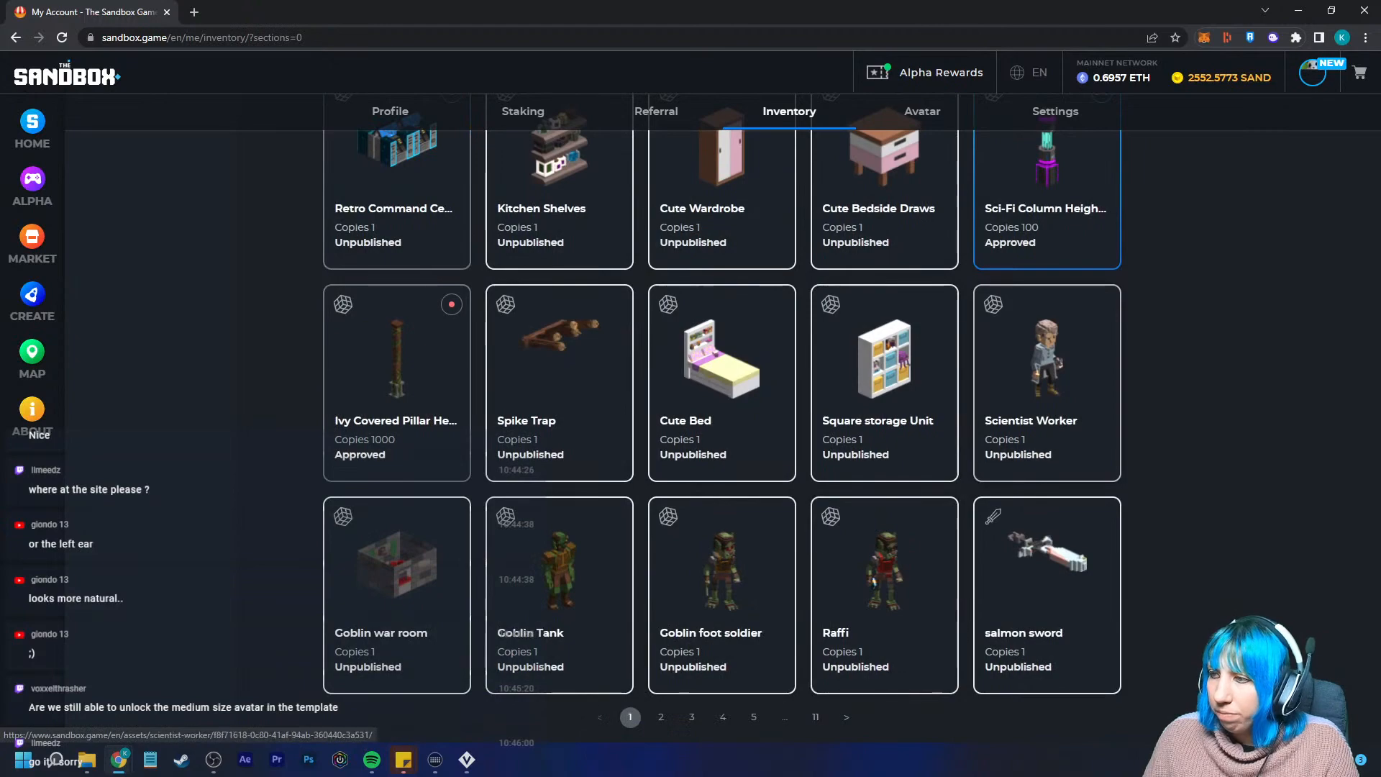
scroll(1047, 403, up, 7)
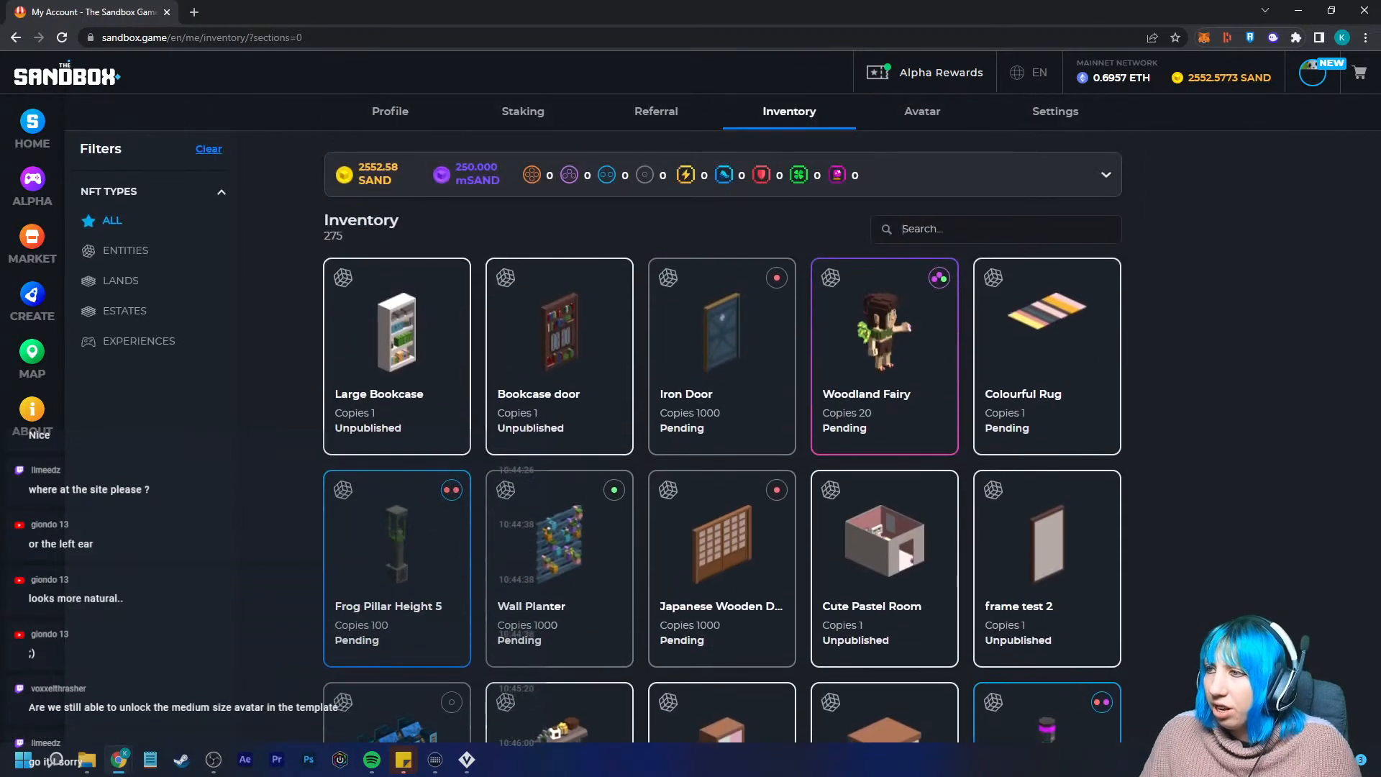
click(996, 229)
text(avat)
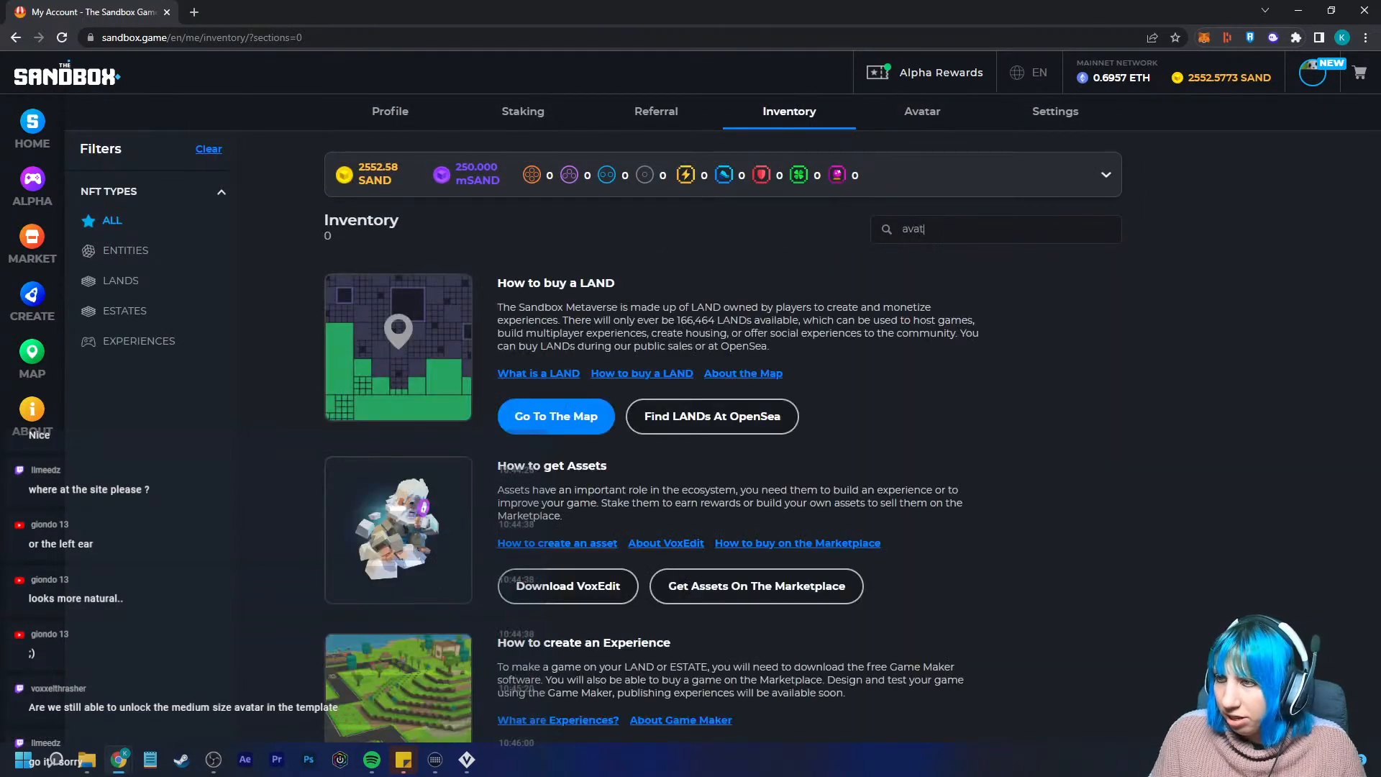
key(BackSpace)
key(BackSpace)
key(BackSpace)
key(BackSpace)
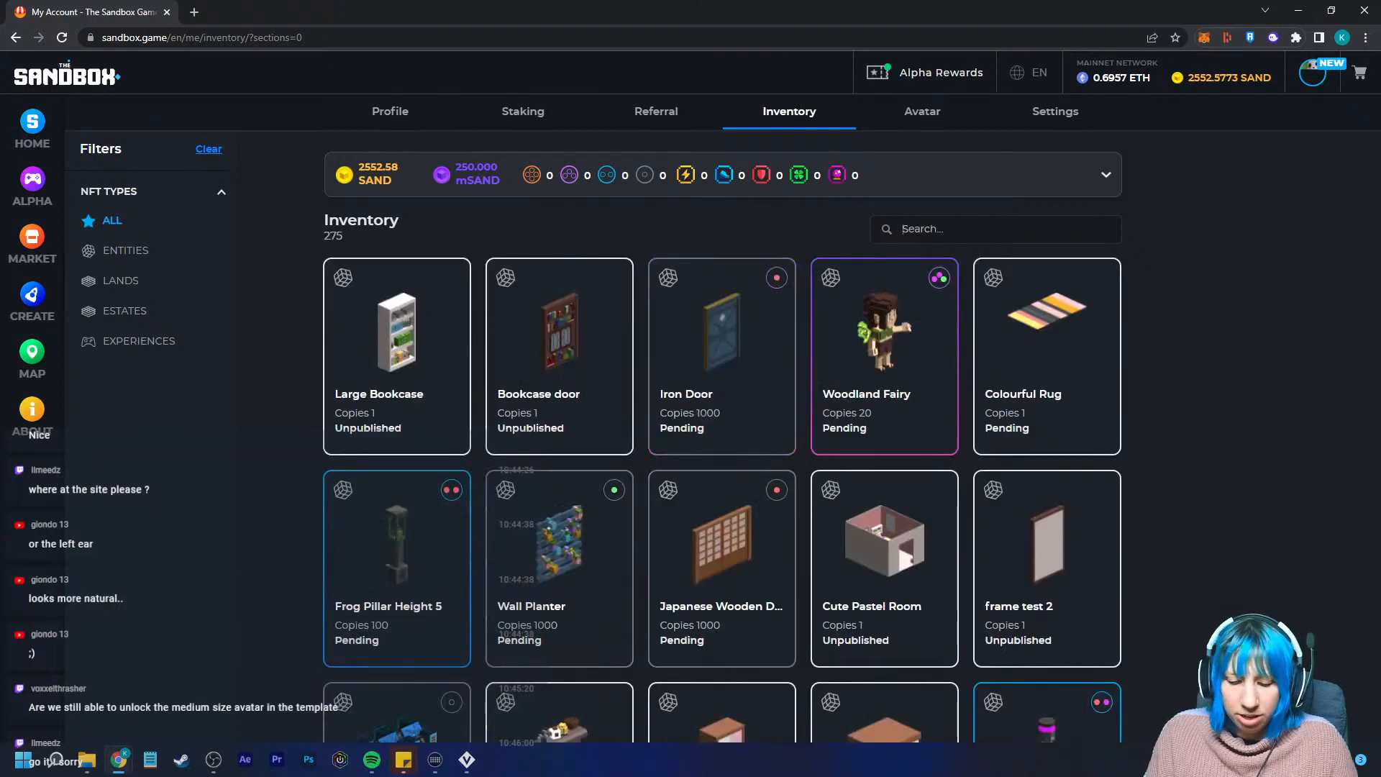
Find Miss PandaPops in the inventory with the search term "pand" and inspect its behavior and 3D model
text(pand)
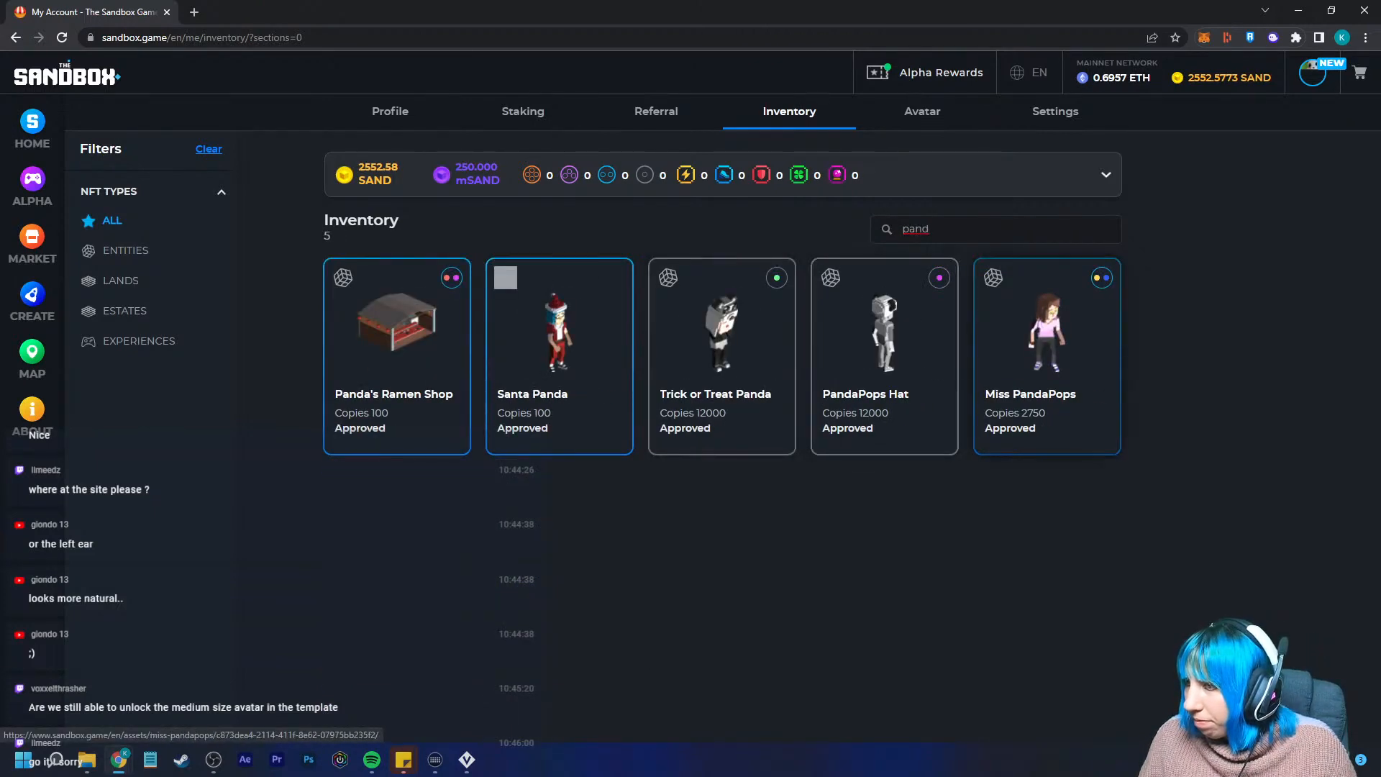
click(1047, 331)
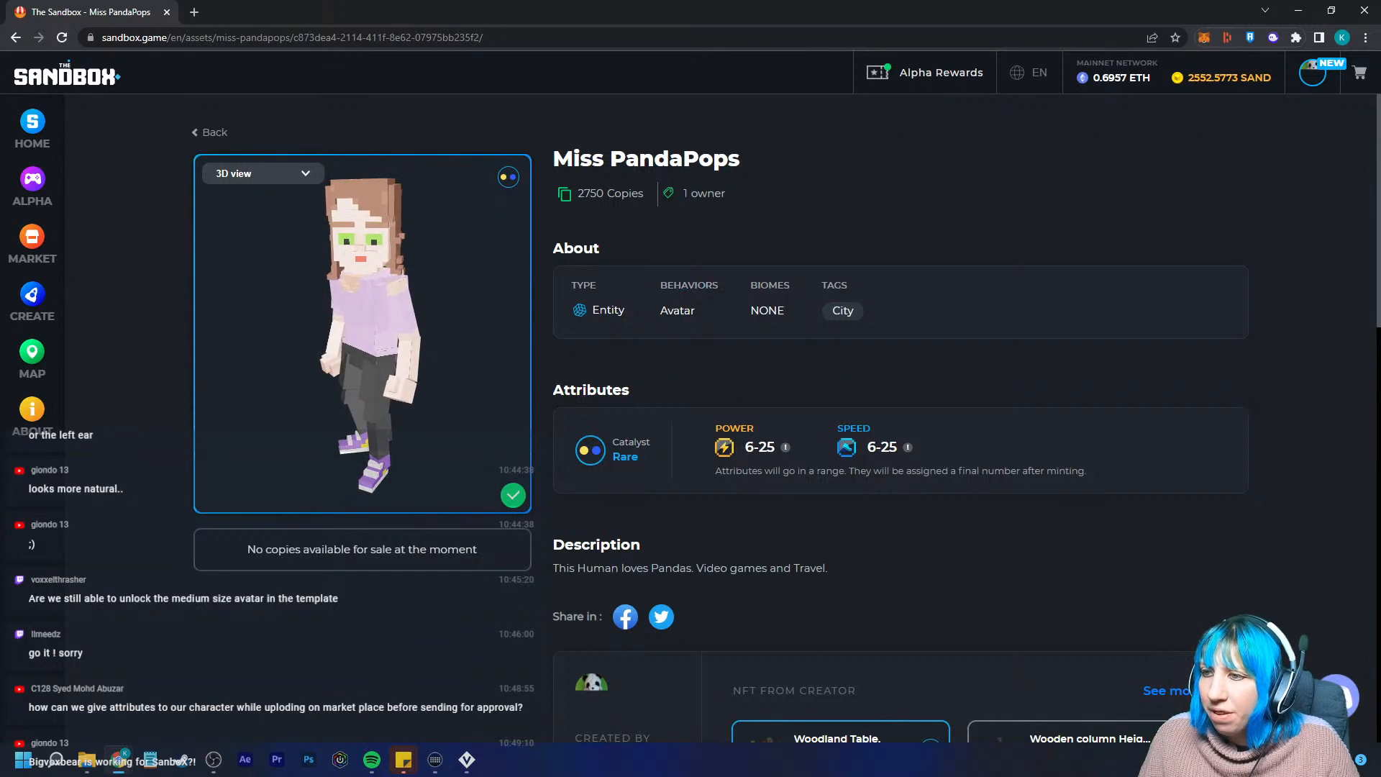
double_click(677, 311)
drag(345, 333, 439, 333)
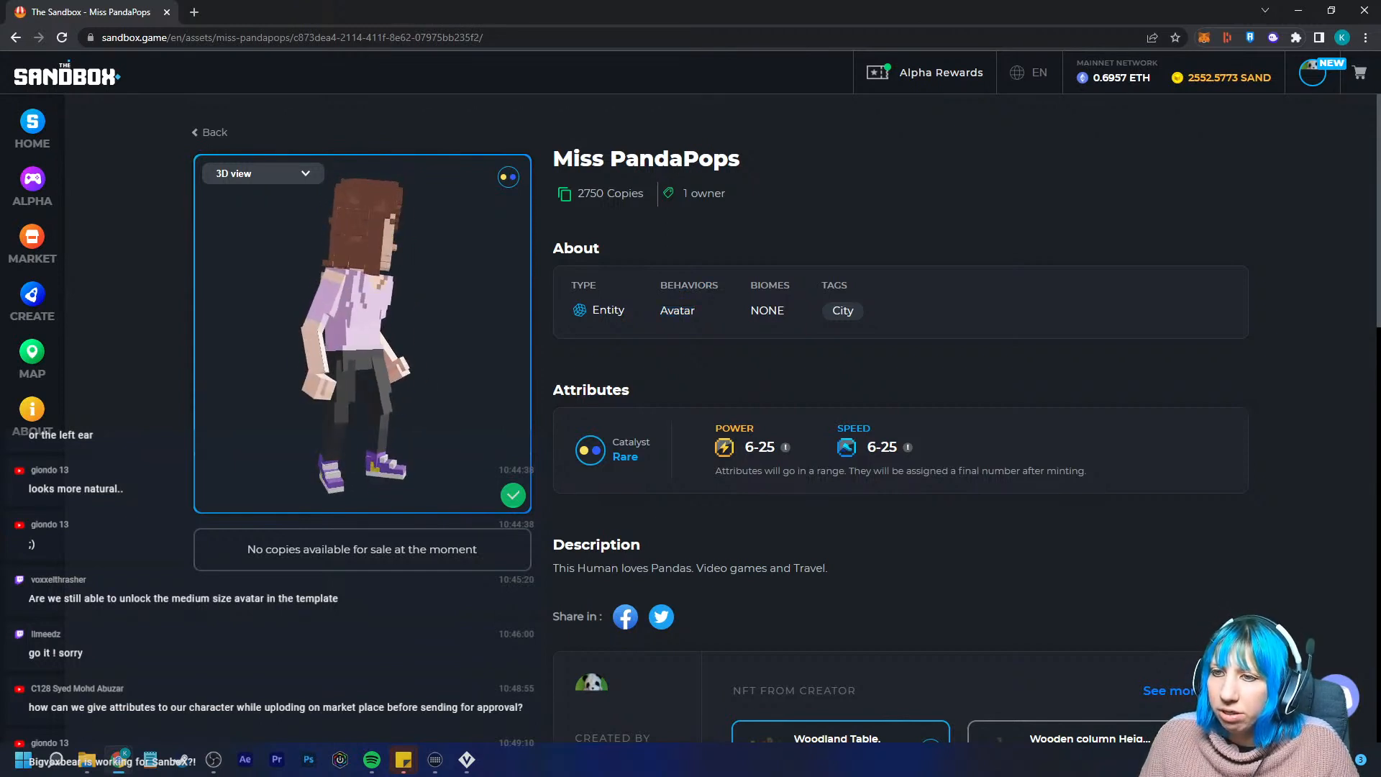
click(214, 132)
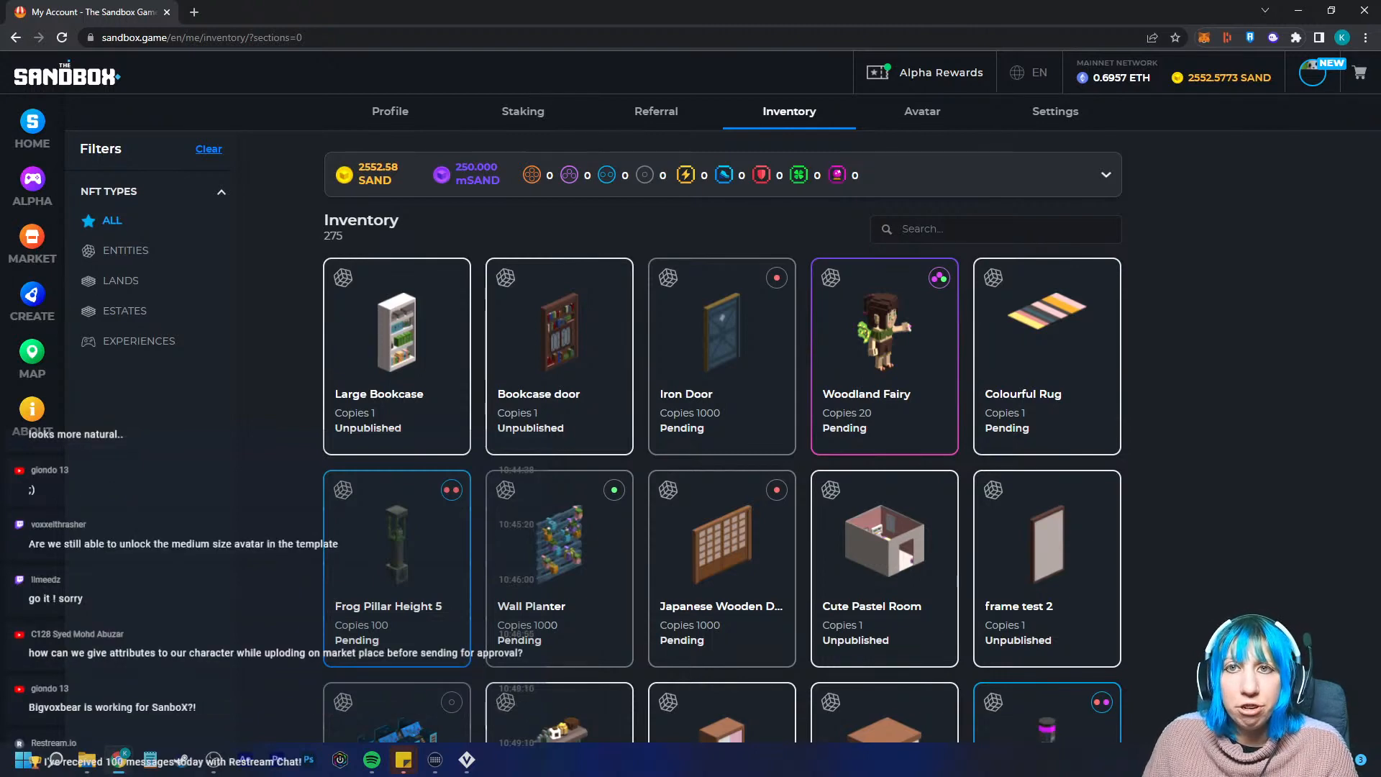
click(32, 128)
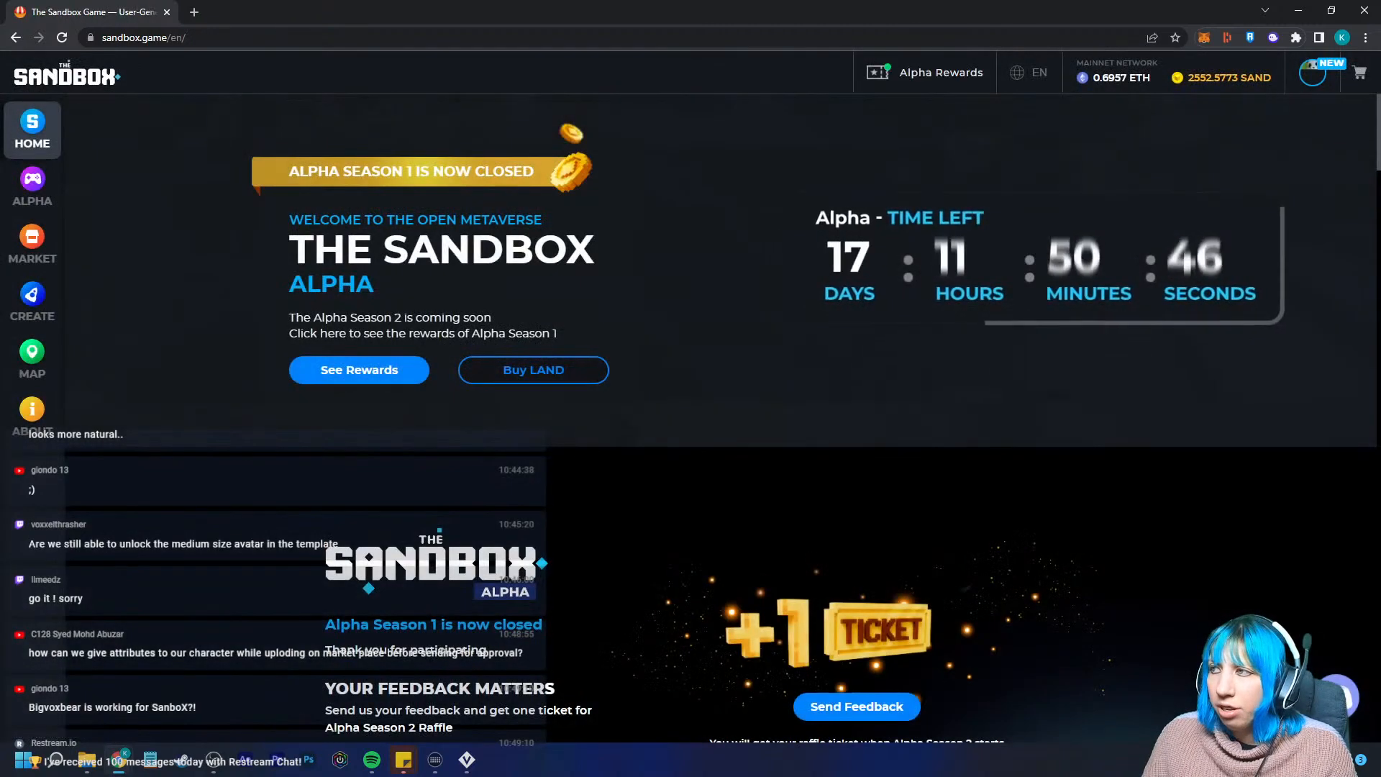
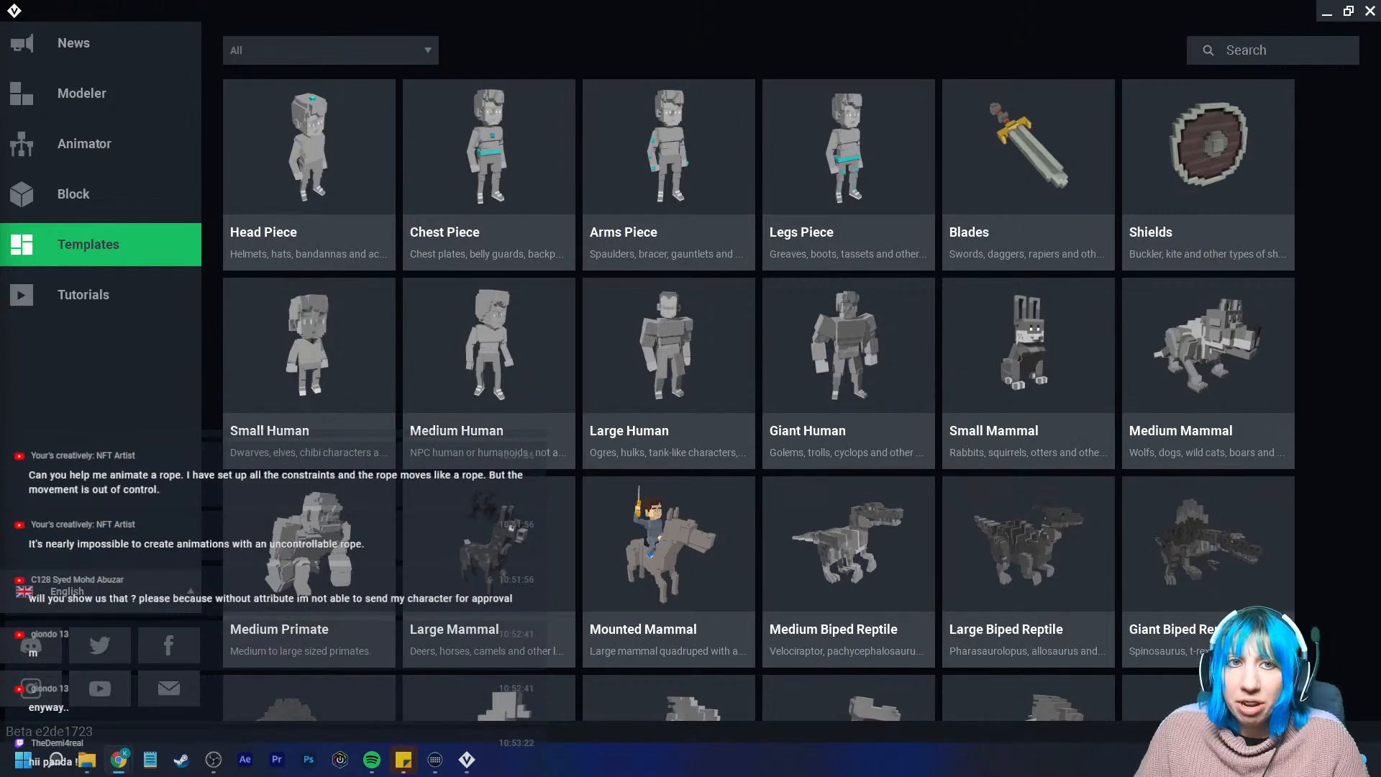
Switch to The Sandbox website in the browser and open the account's inventory
key(alt+Tab)
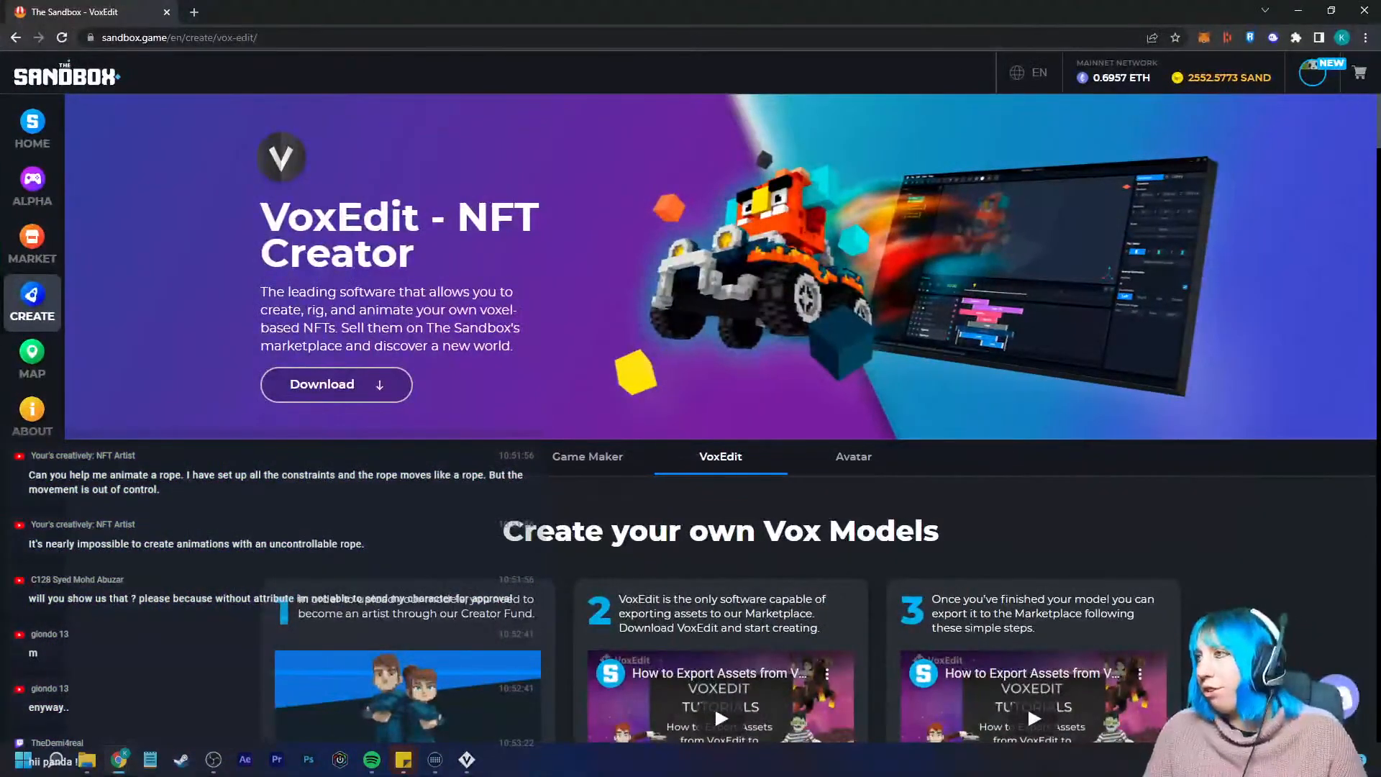
click(1313, 72)
click(1271, 249)
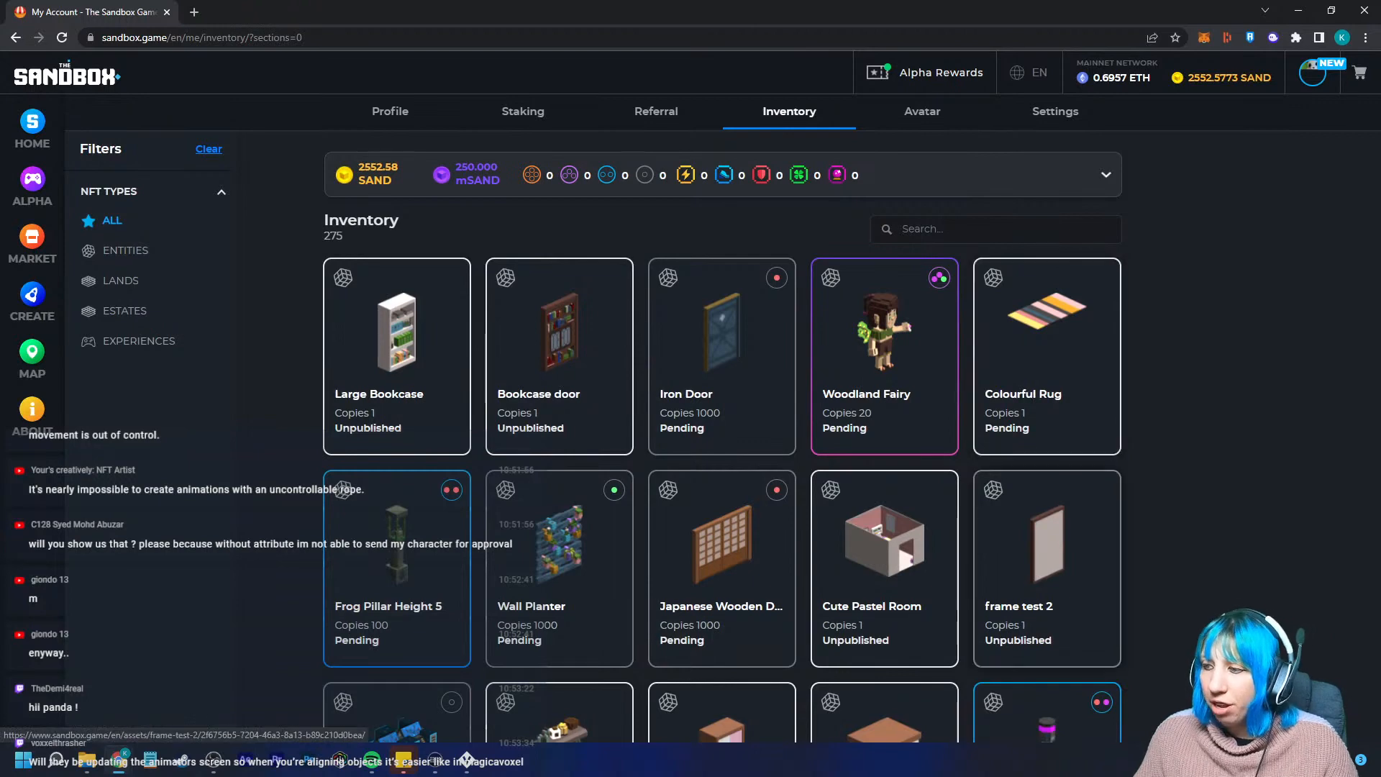
Find the unpublished goblin asset Raffi in the inventory and open its details page
scroll(720, 324, down, 7)
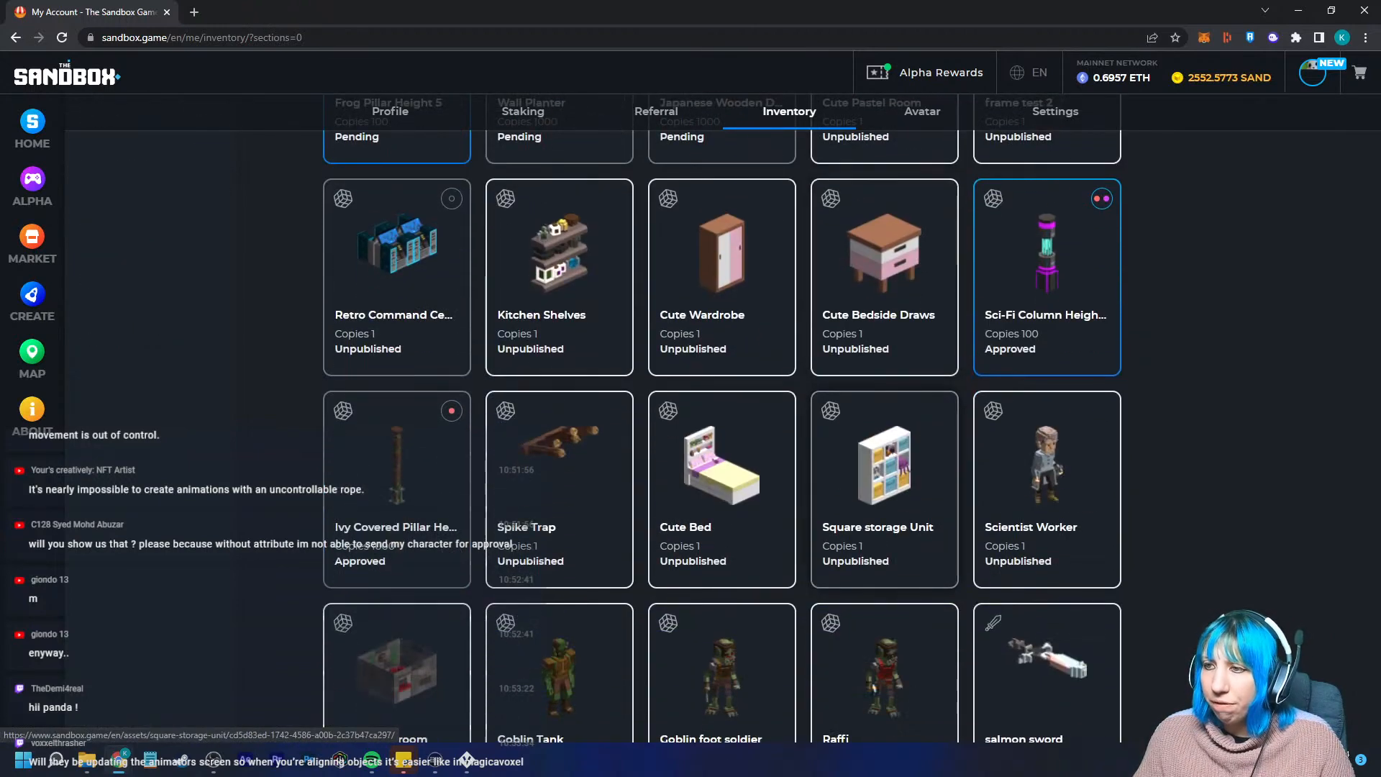
click(721, 277)
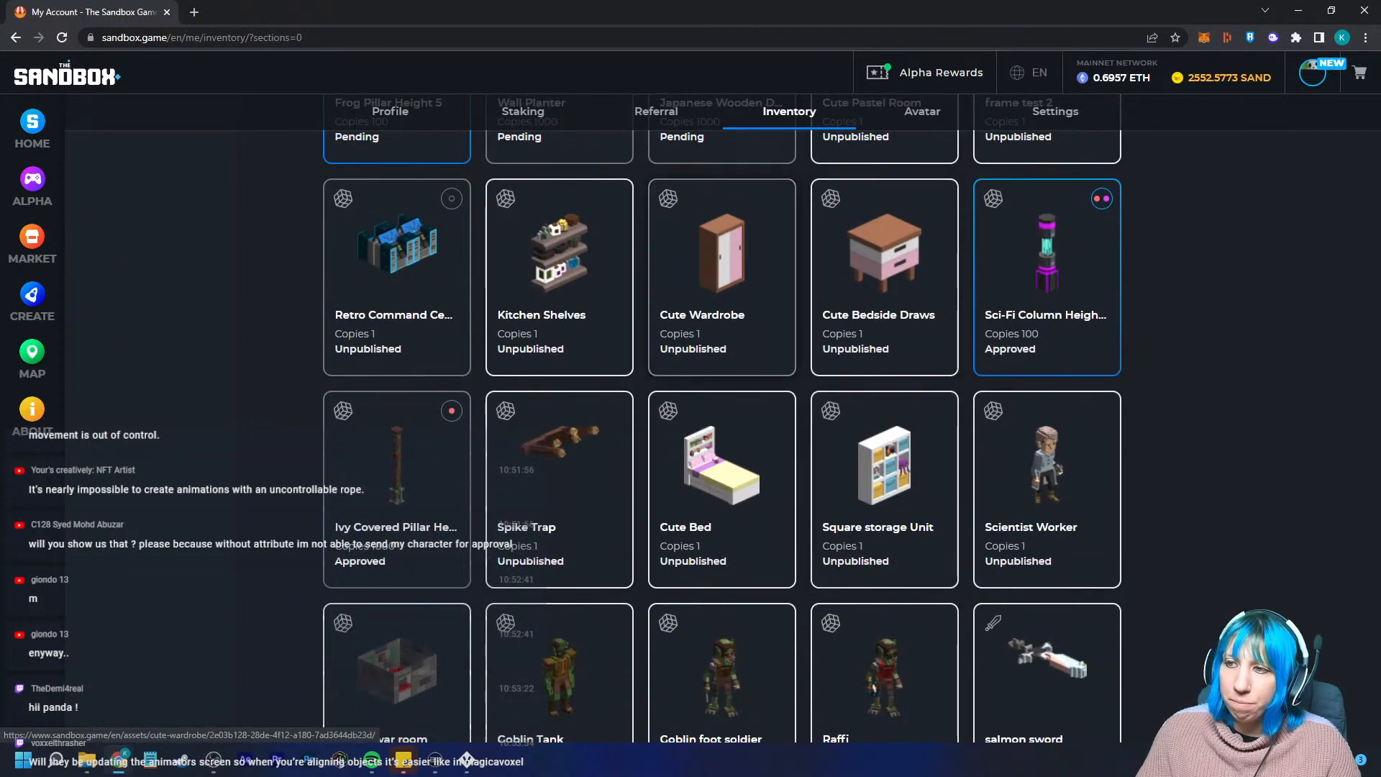
key(alt+Left)
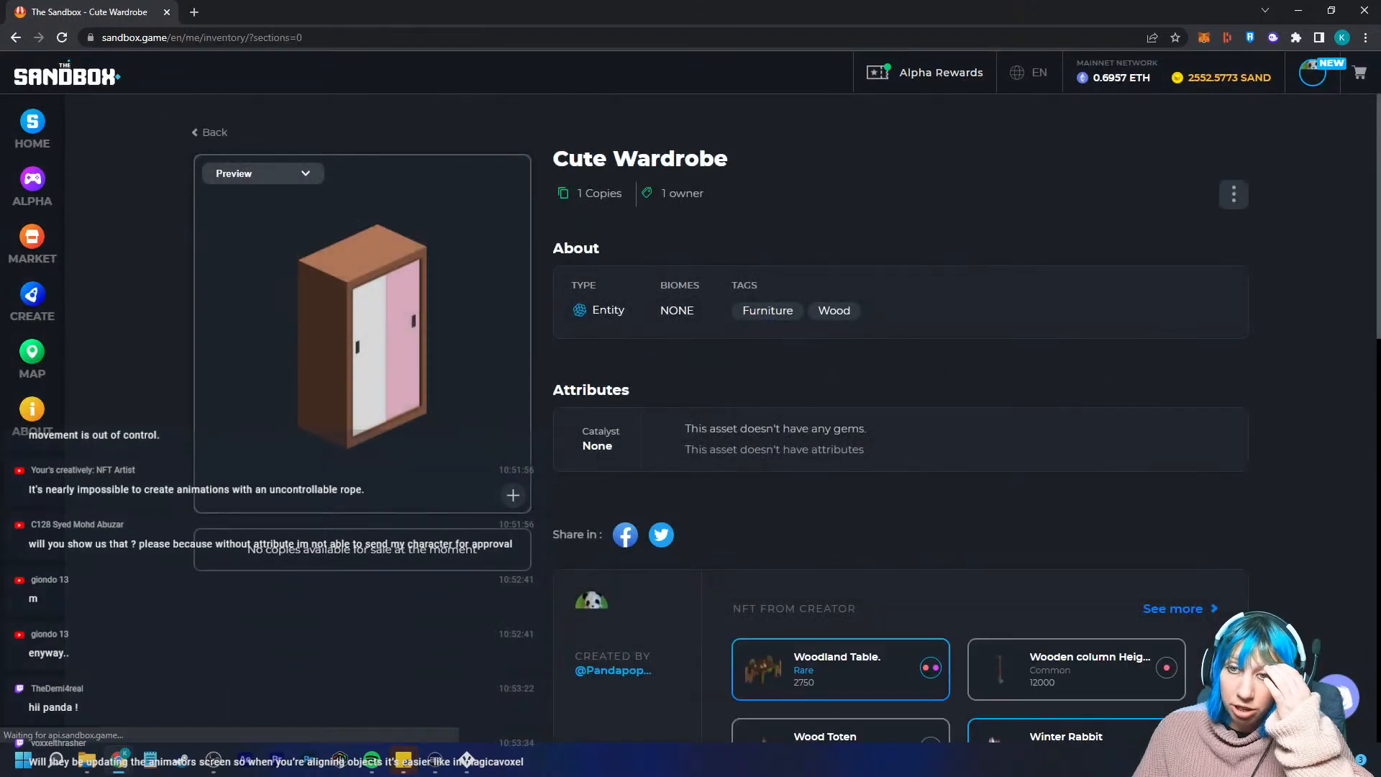
scroll(721, 490, down, 6)
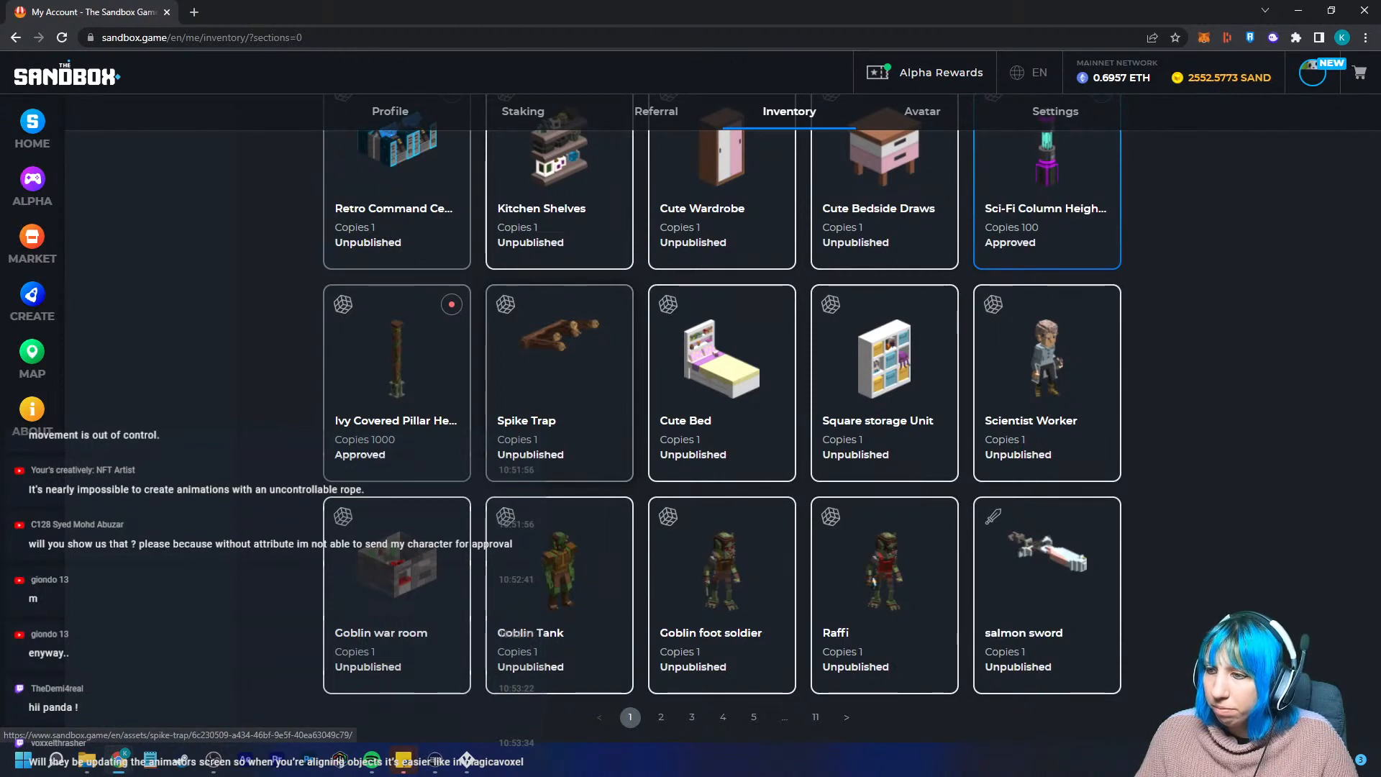
click(884, 596)
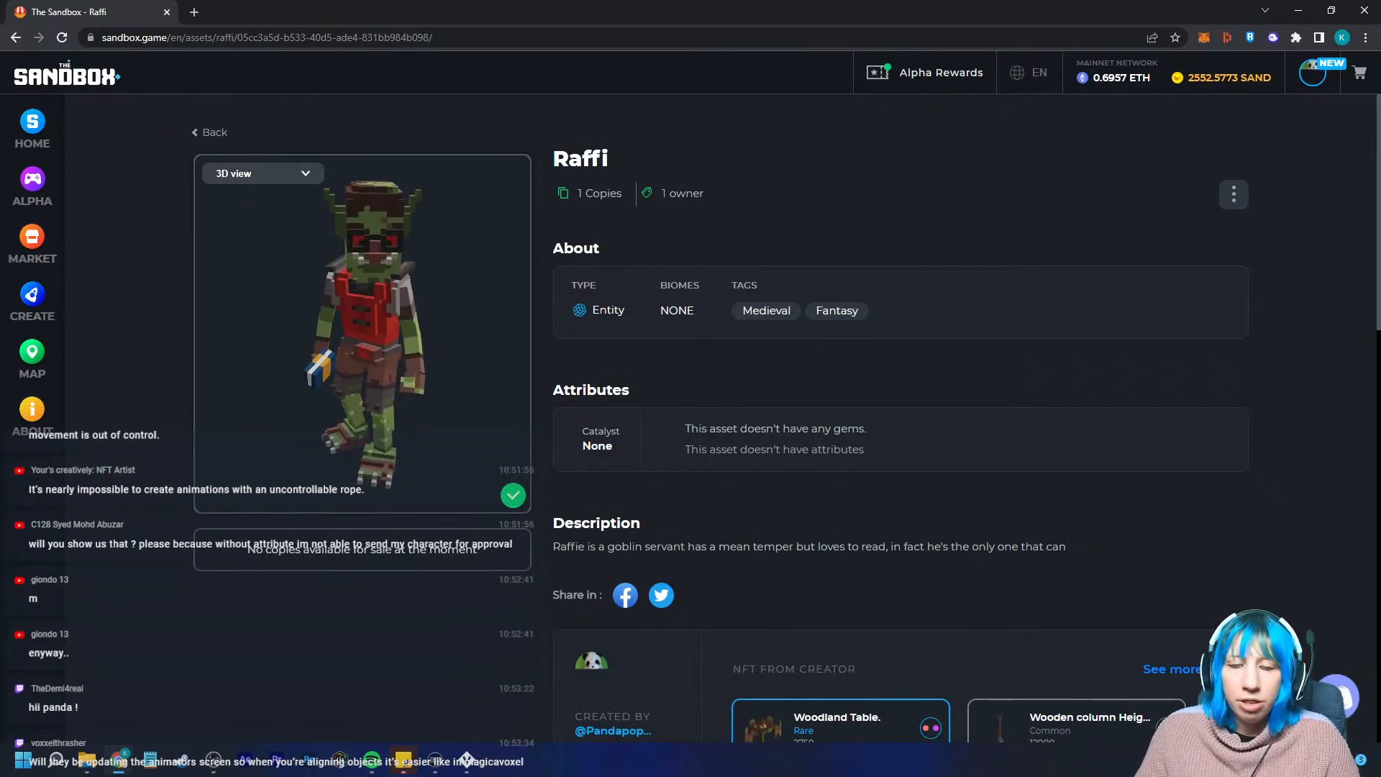
Load Raffi's catalyst and gems page by appending "attributes" to the asset's web address
key(ctrl+l)
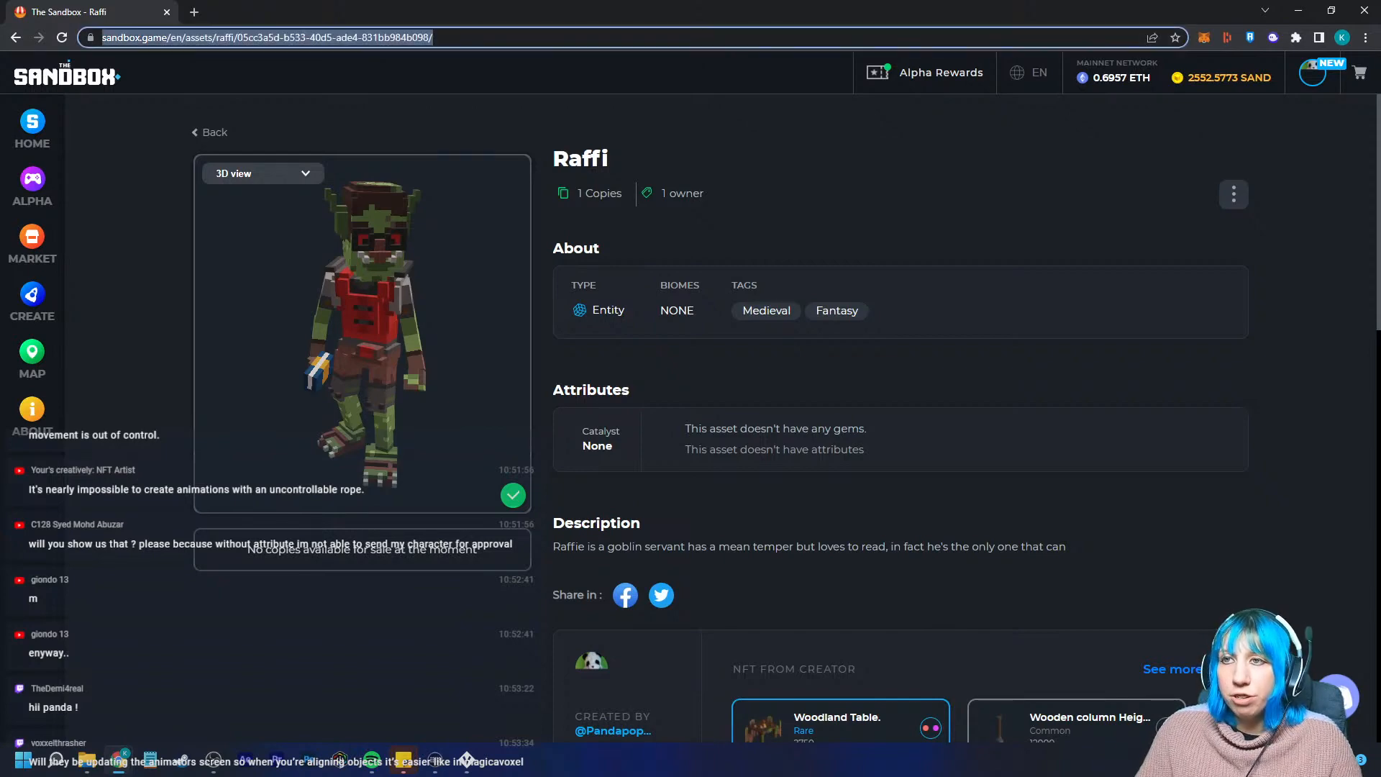
key(End)
text(attributes)
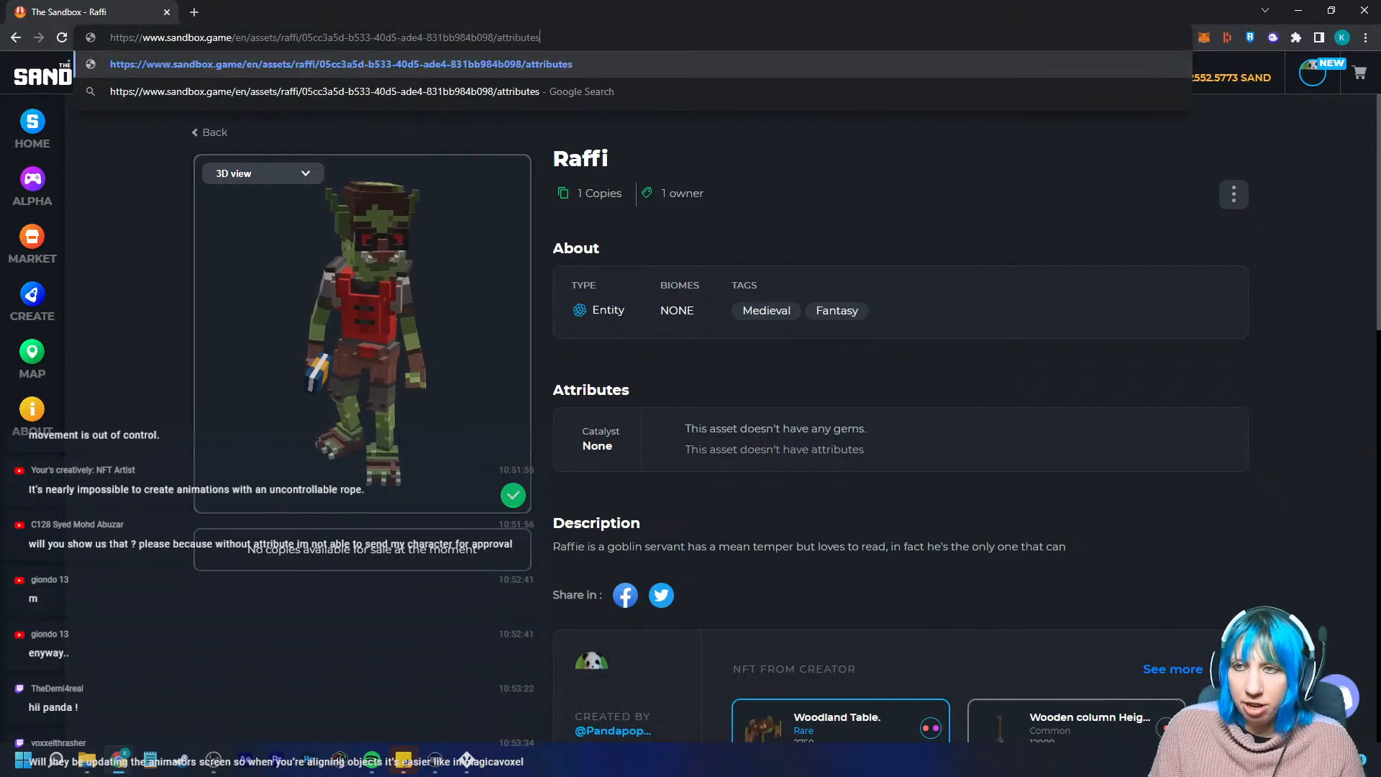
key(Return)
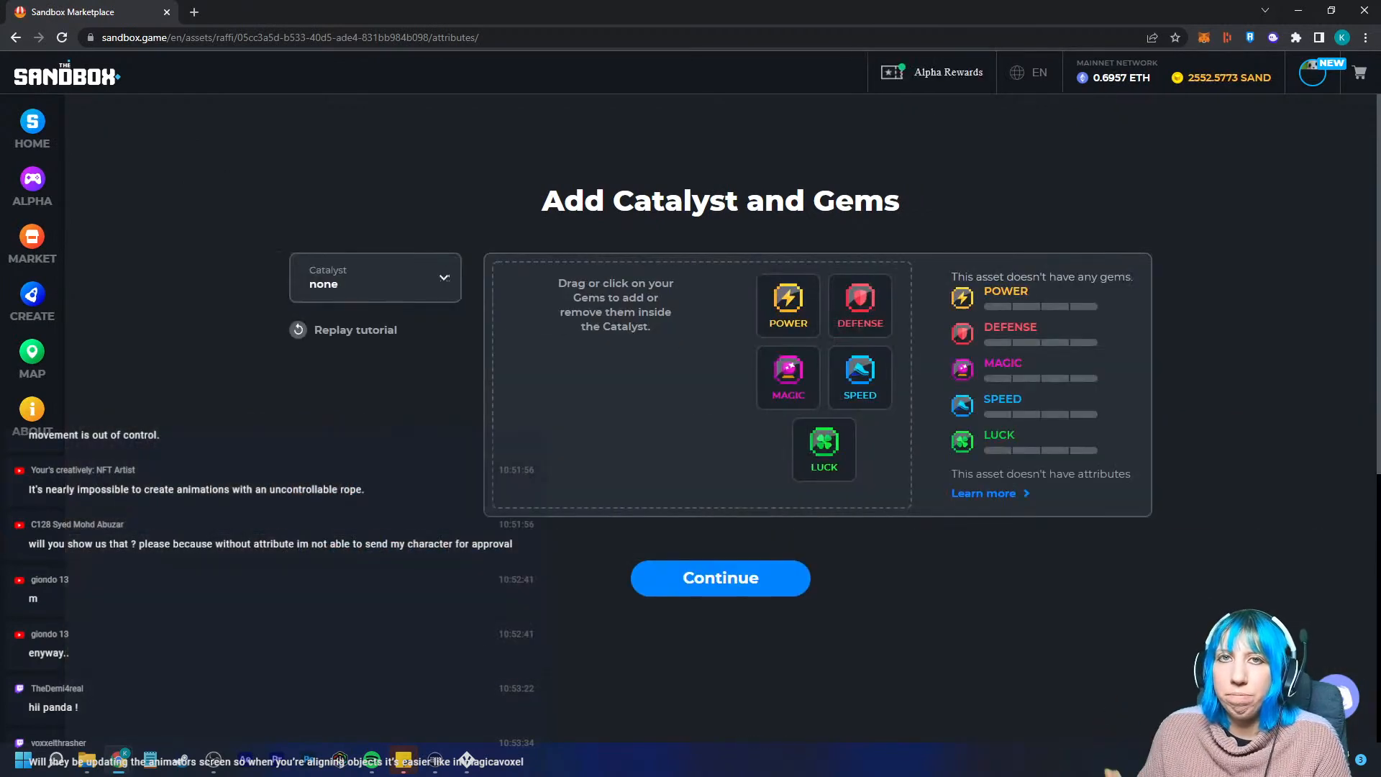
Give Raffi a rare catalyst with luck and speed gems, and continue to the asset summary for review
click(445, 277)
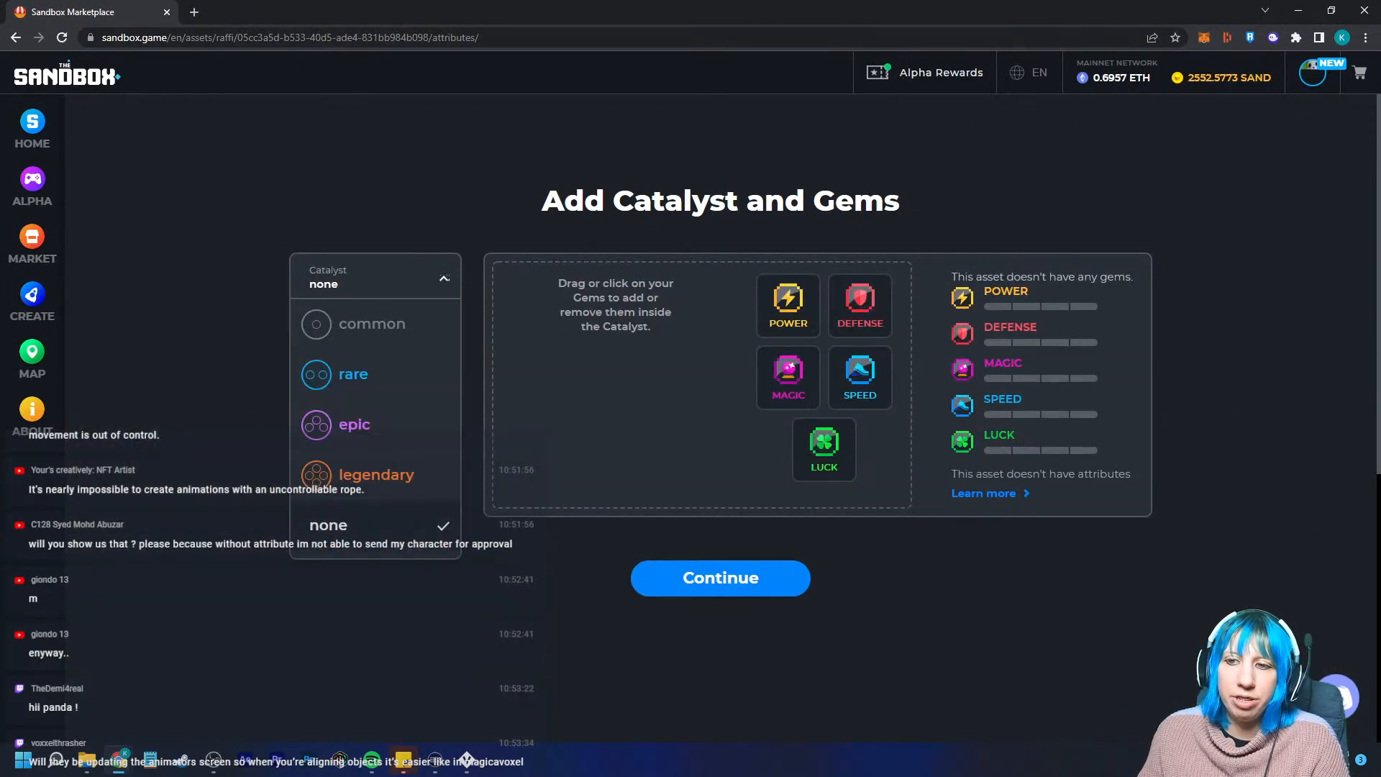
key(Up)
key(Return)
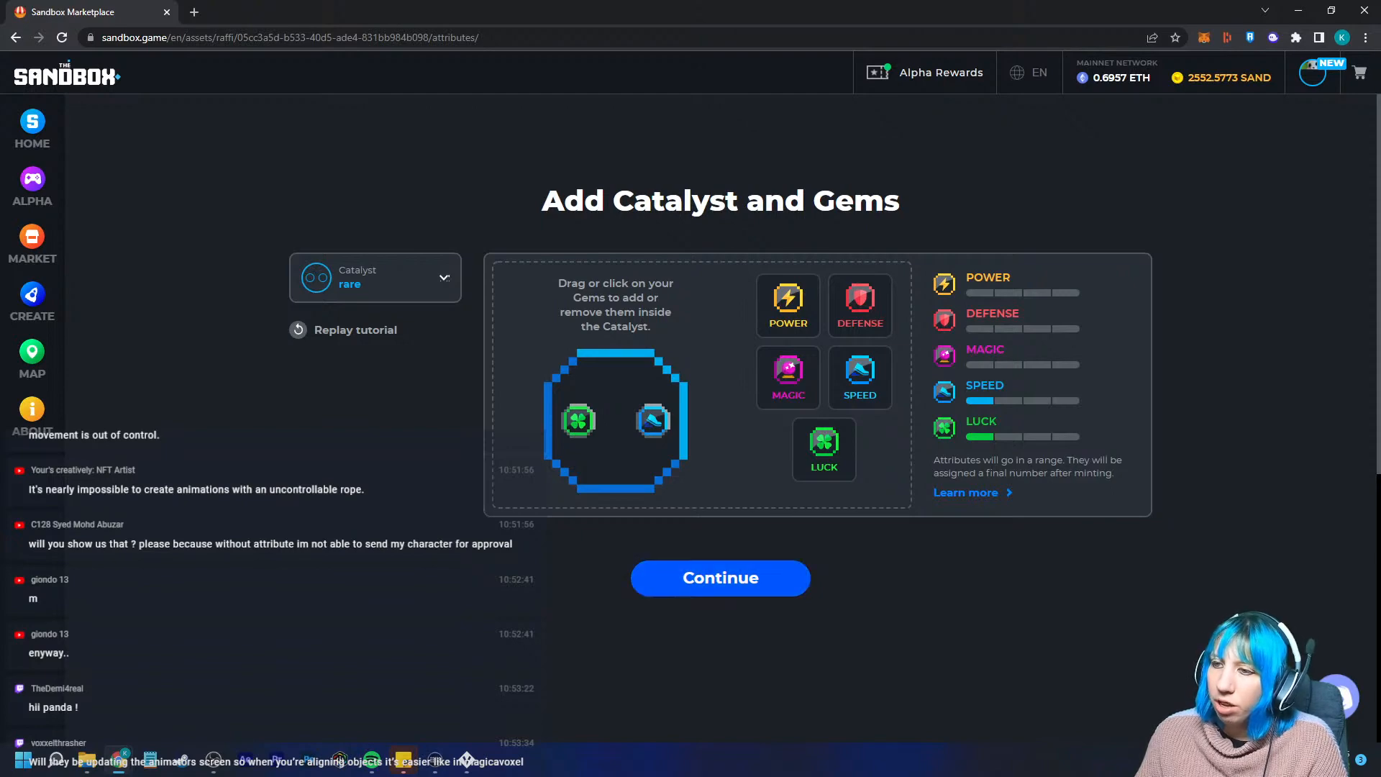
click(720, 578)
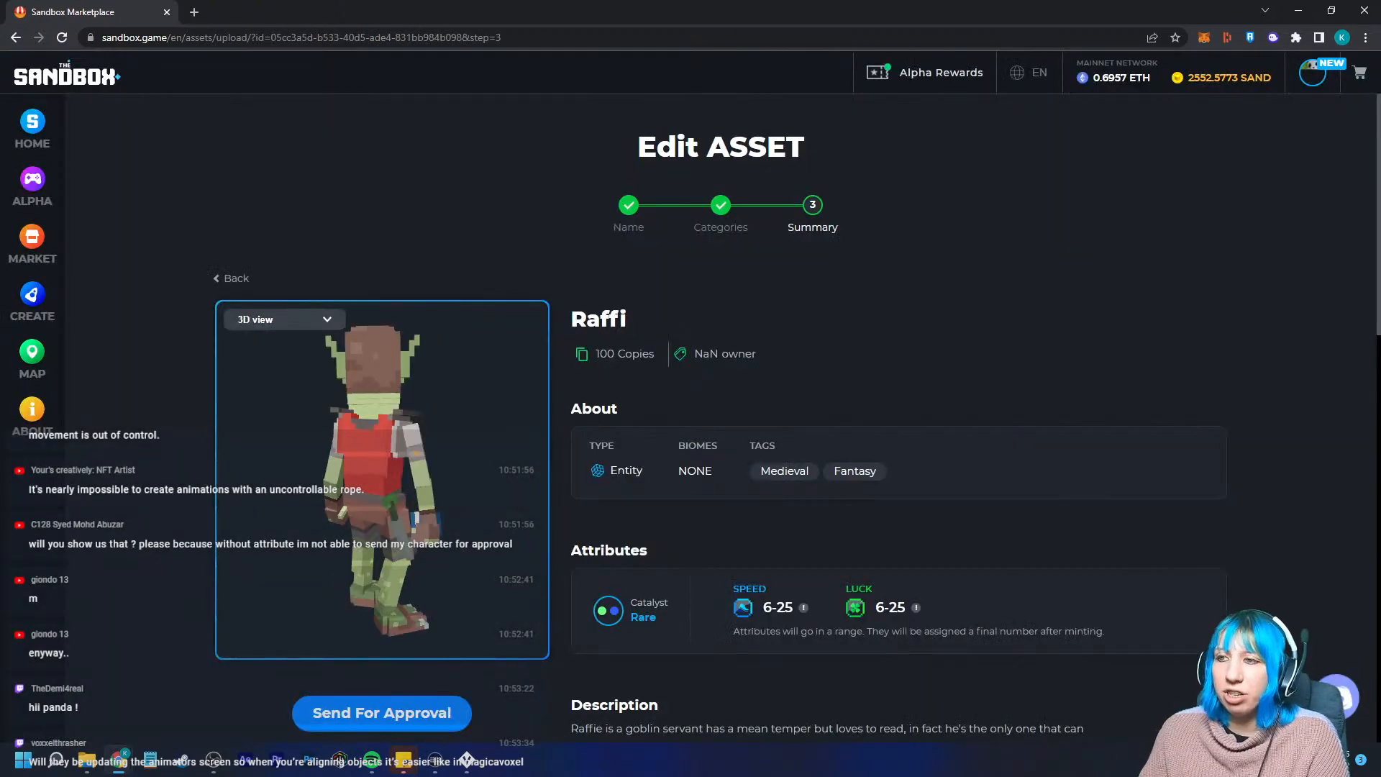
scroll(720, 432, down, 3)
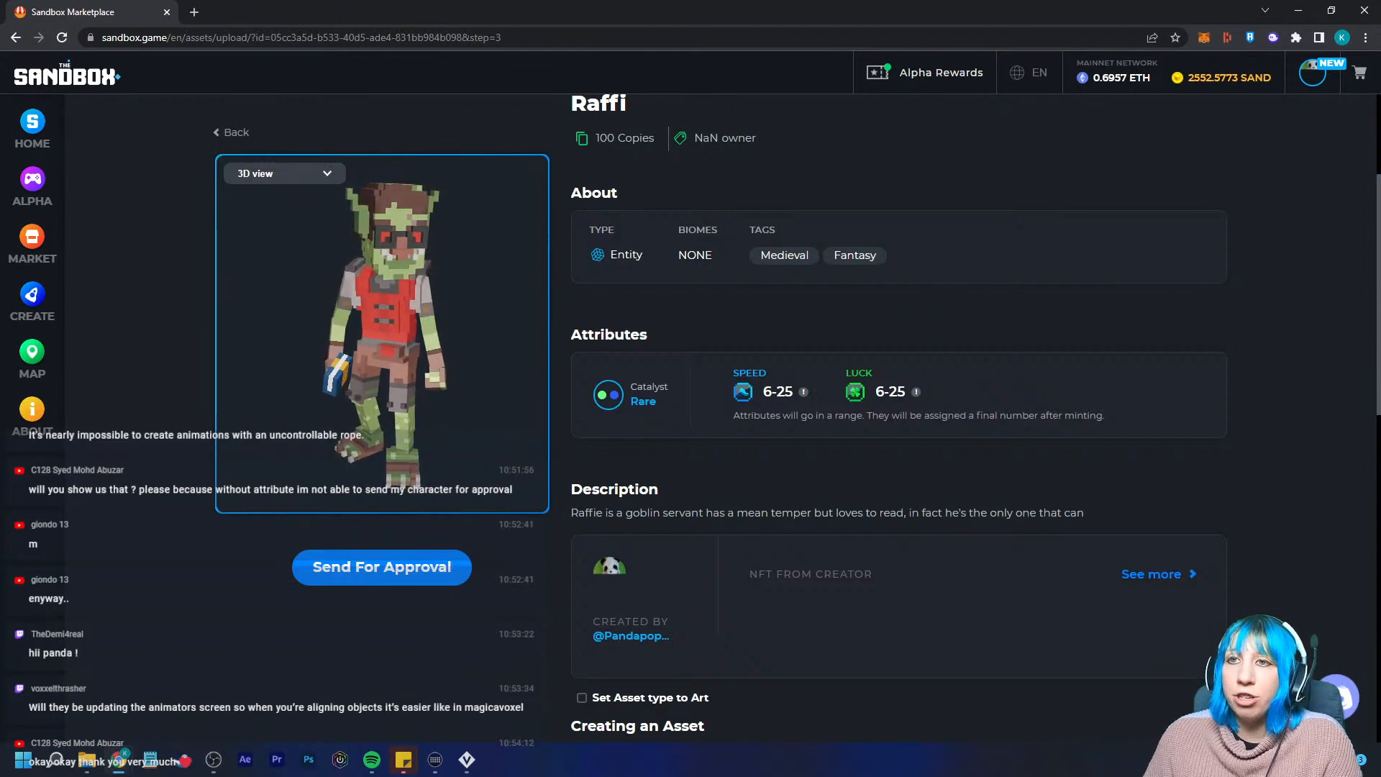
click(1365, 10)
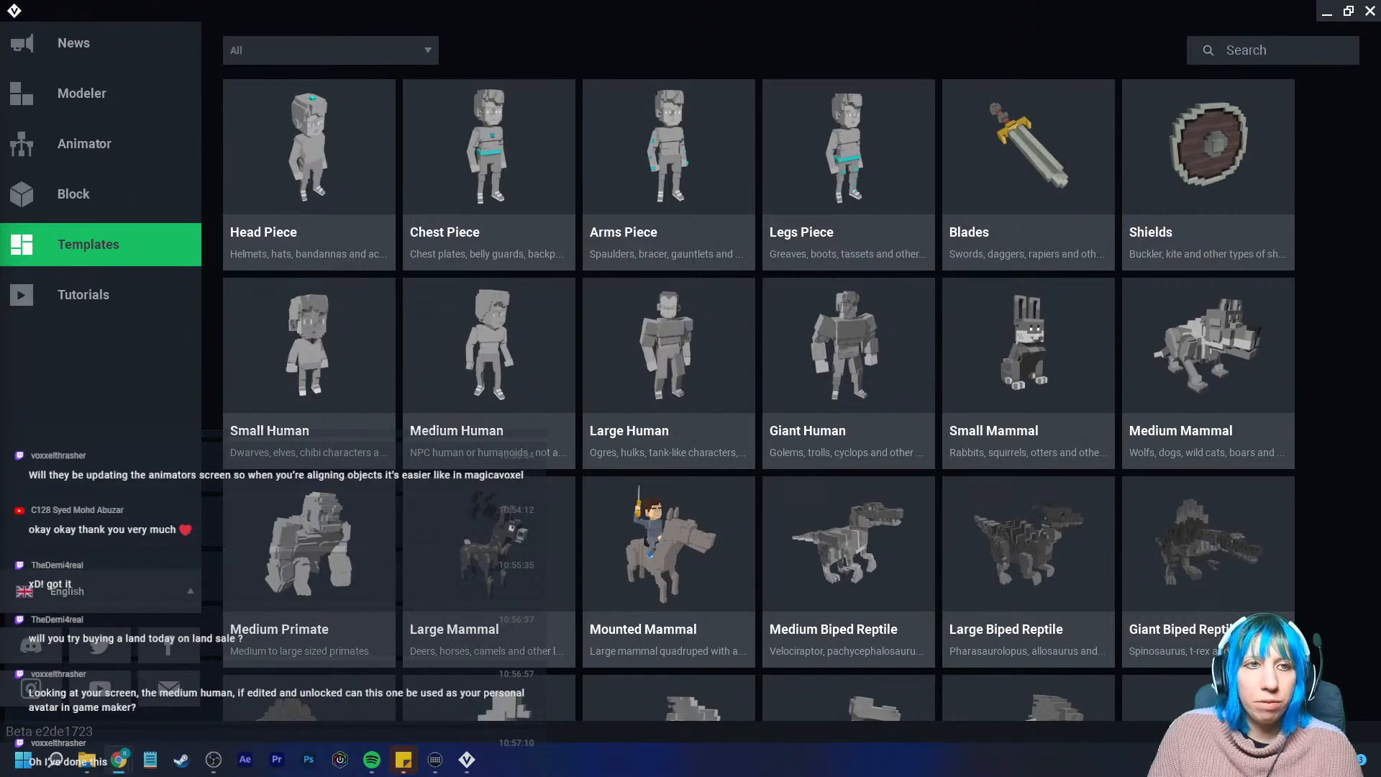
Switch to The Sandbox website in the browser and look through the marketplace's NFTs Entities listings
key(alt+Tab)
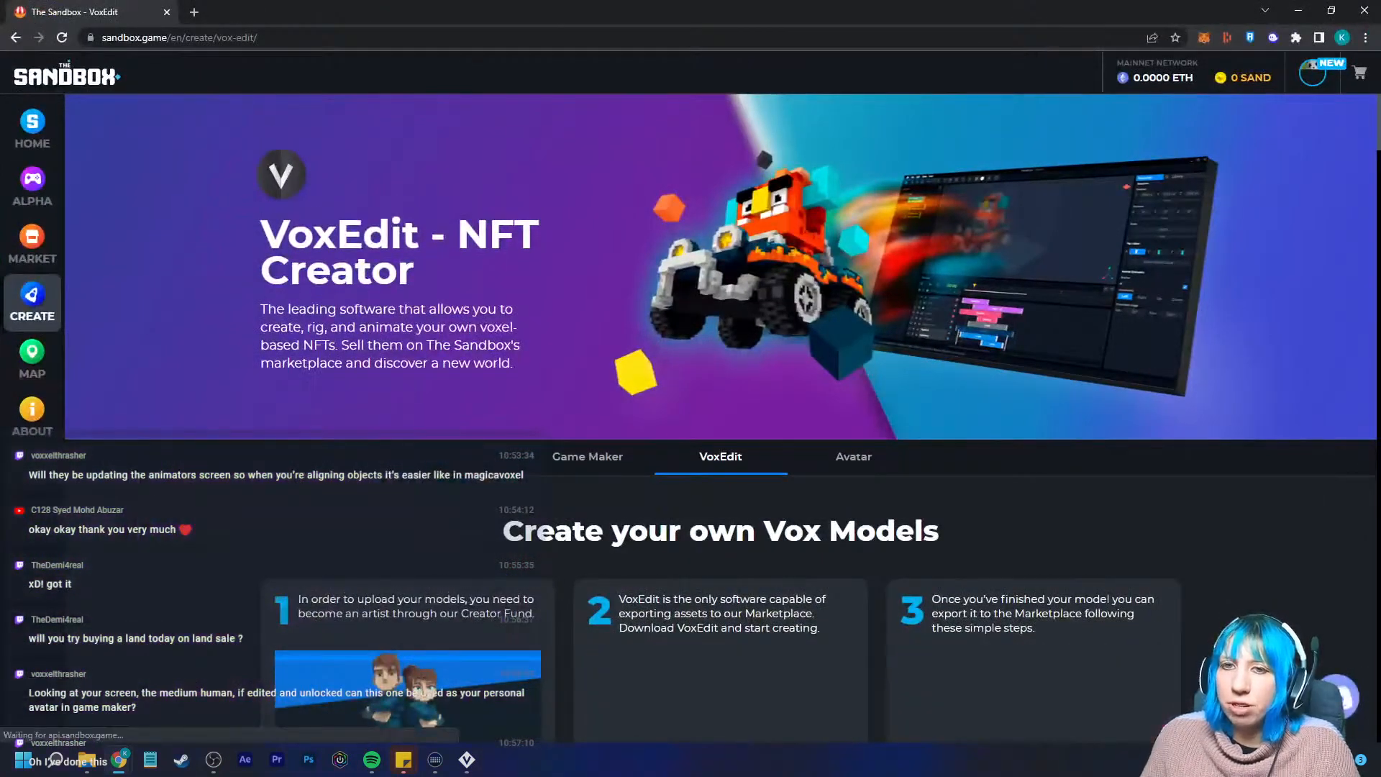
click(32, 245)
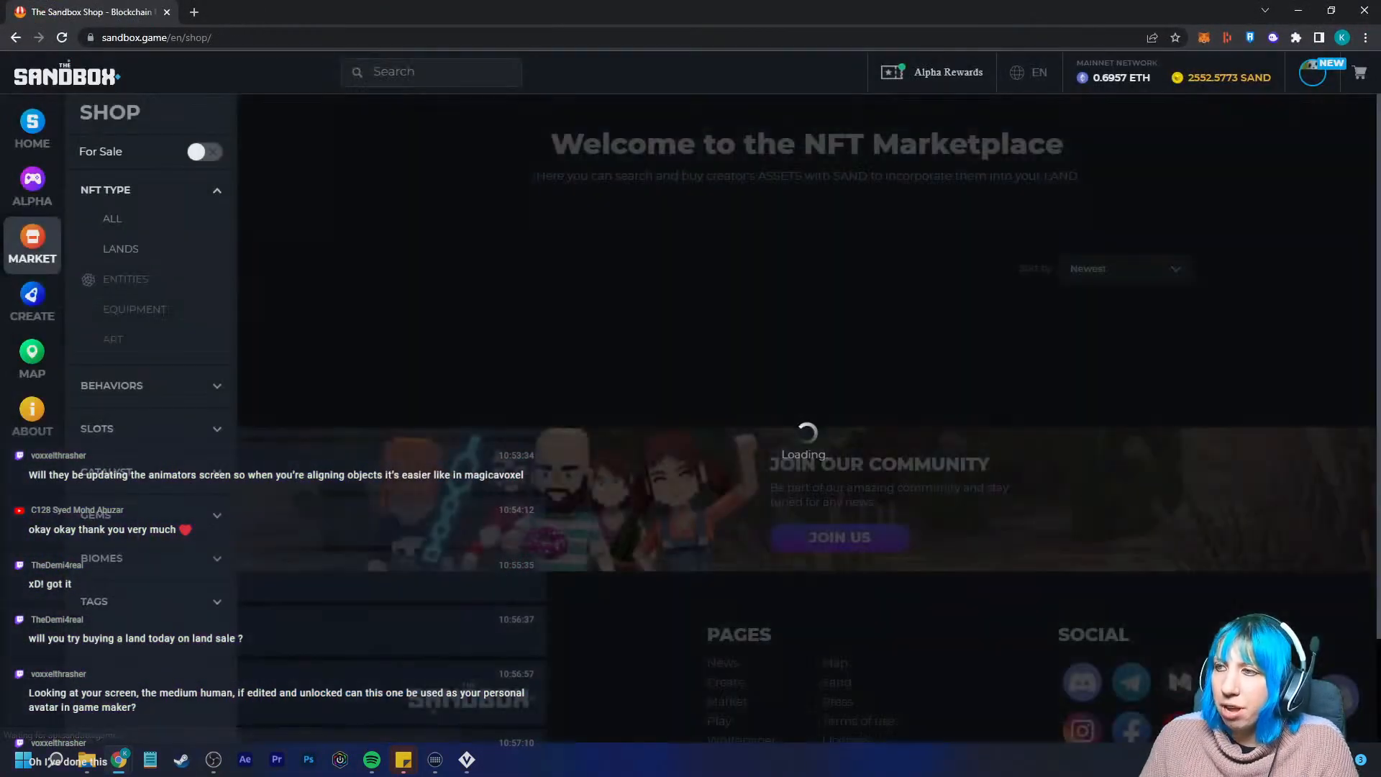
scroll(810, 432, down, 2)
scroll(809, 431, down, 20)
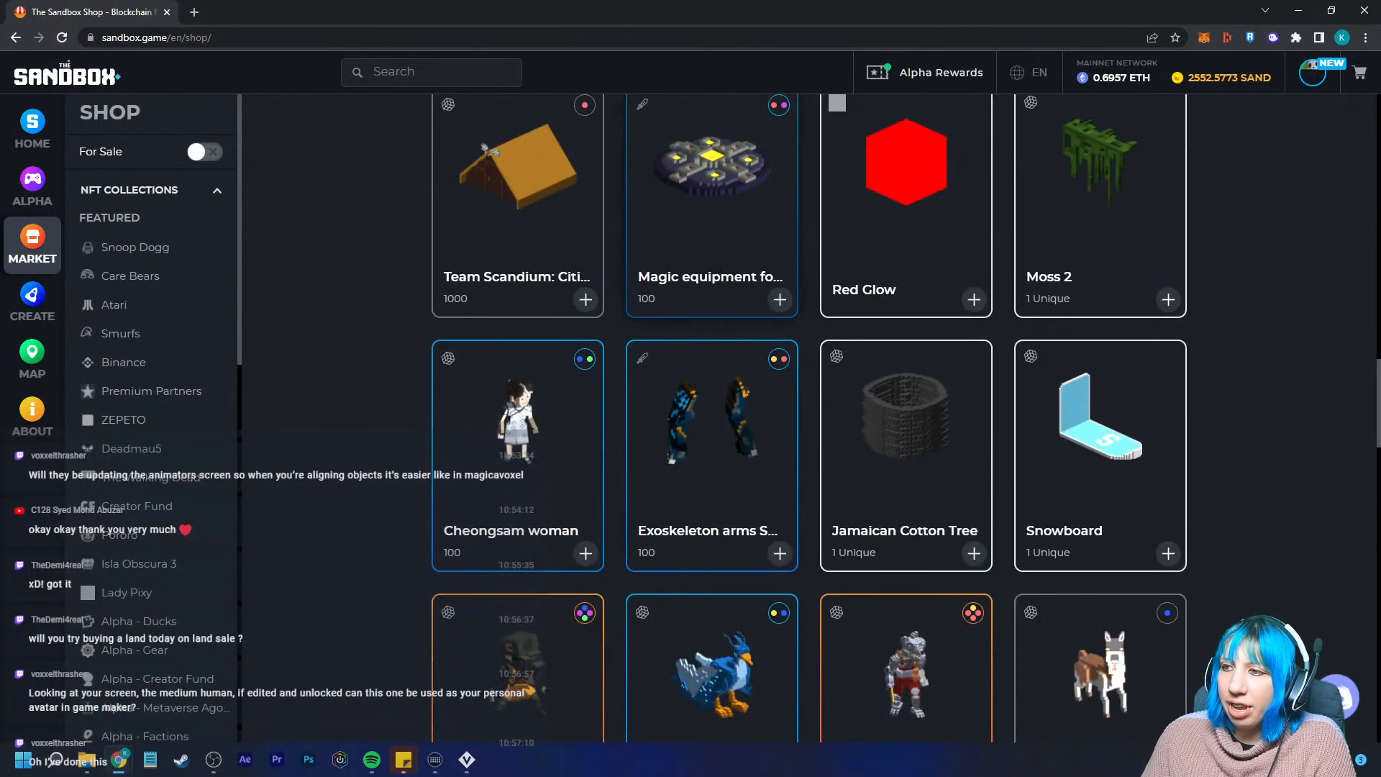
scroll(809, 432, up, 2)
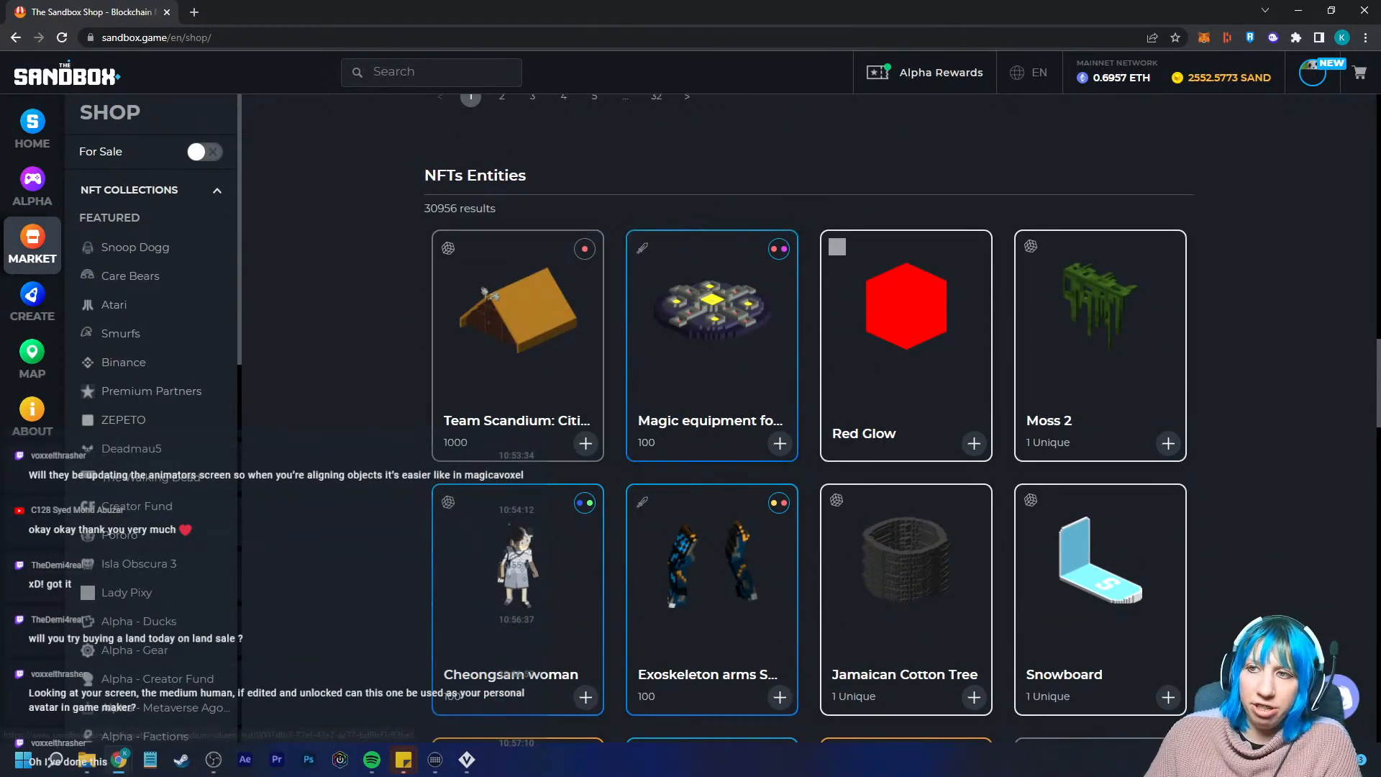
scroll(713, 359, down, 3)
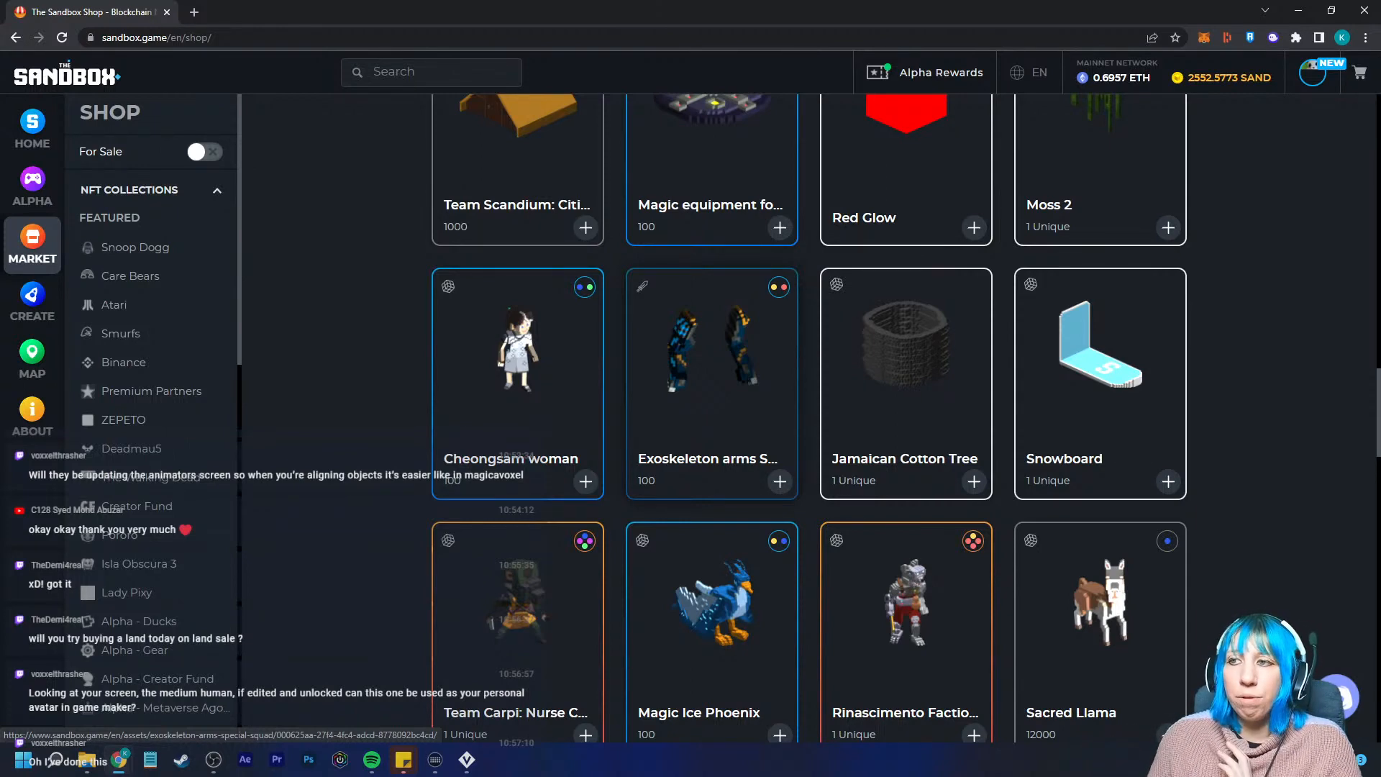
Examine the marketplace's NFTs For Sale listings, including the characters, vehicles and their prices
scroll(712, 360, up, 13)
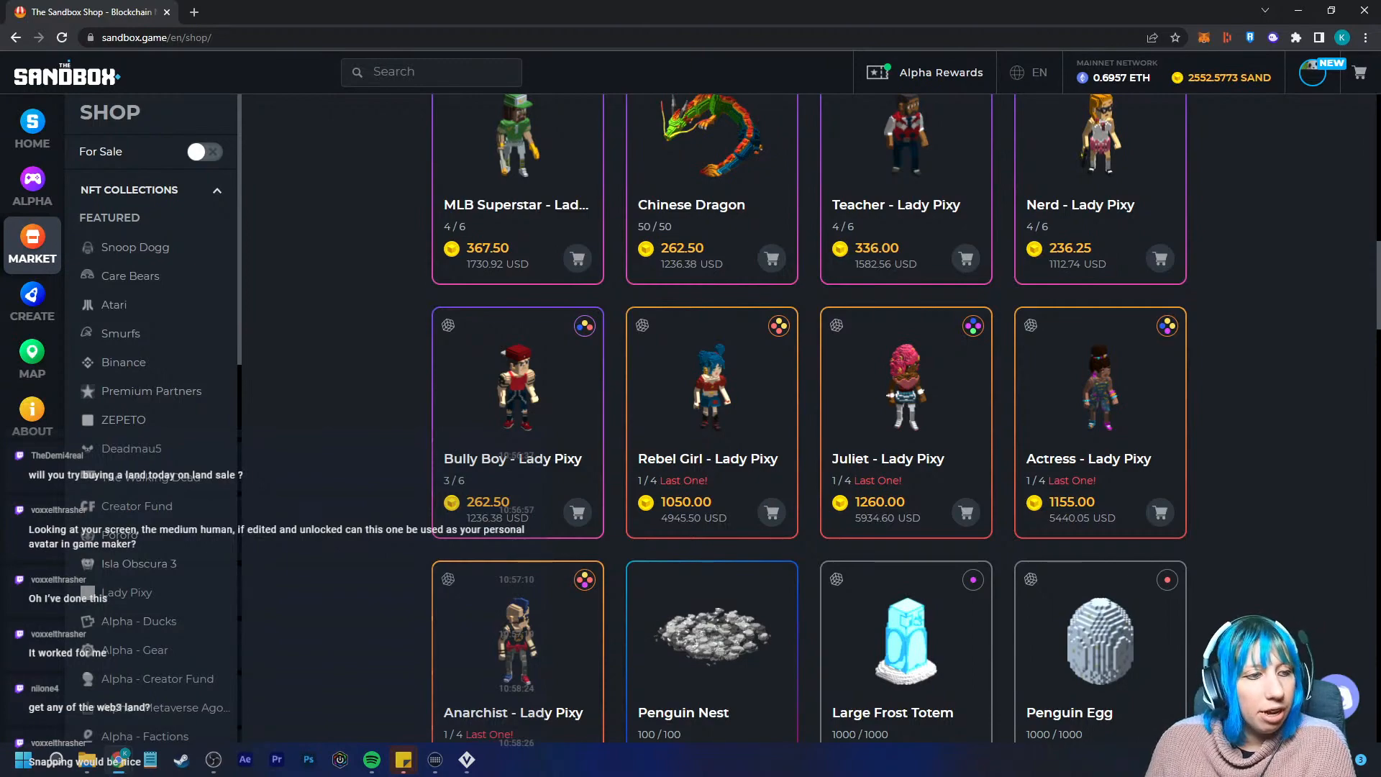
scroll(809, 417, up, 3)
scroll(810, 418, down, 3)
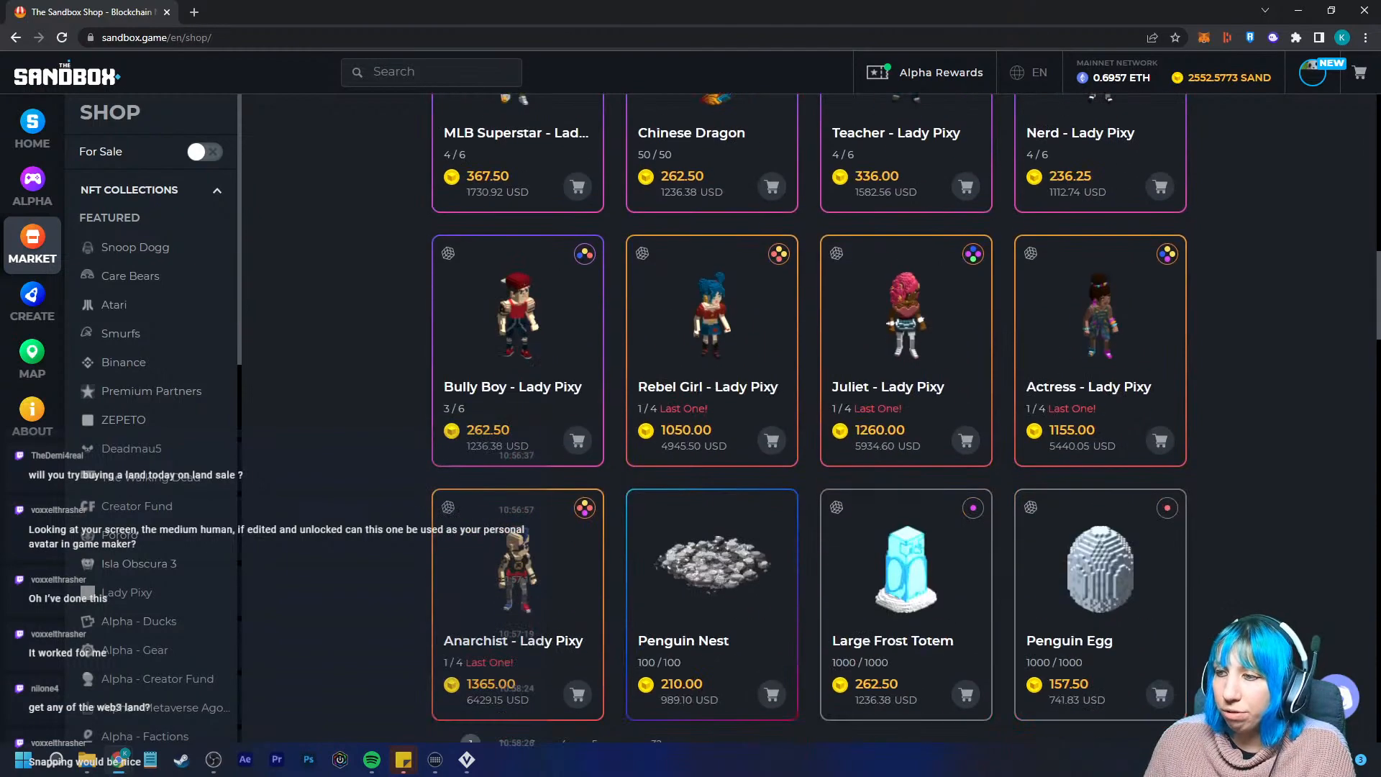
scroll(809, 417, up, 10)
scroll(809, 417, up, 1)
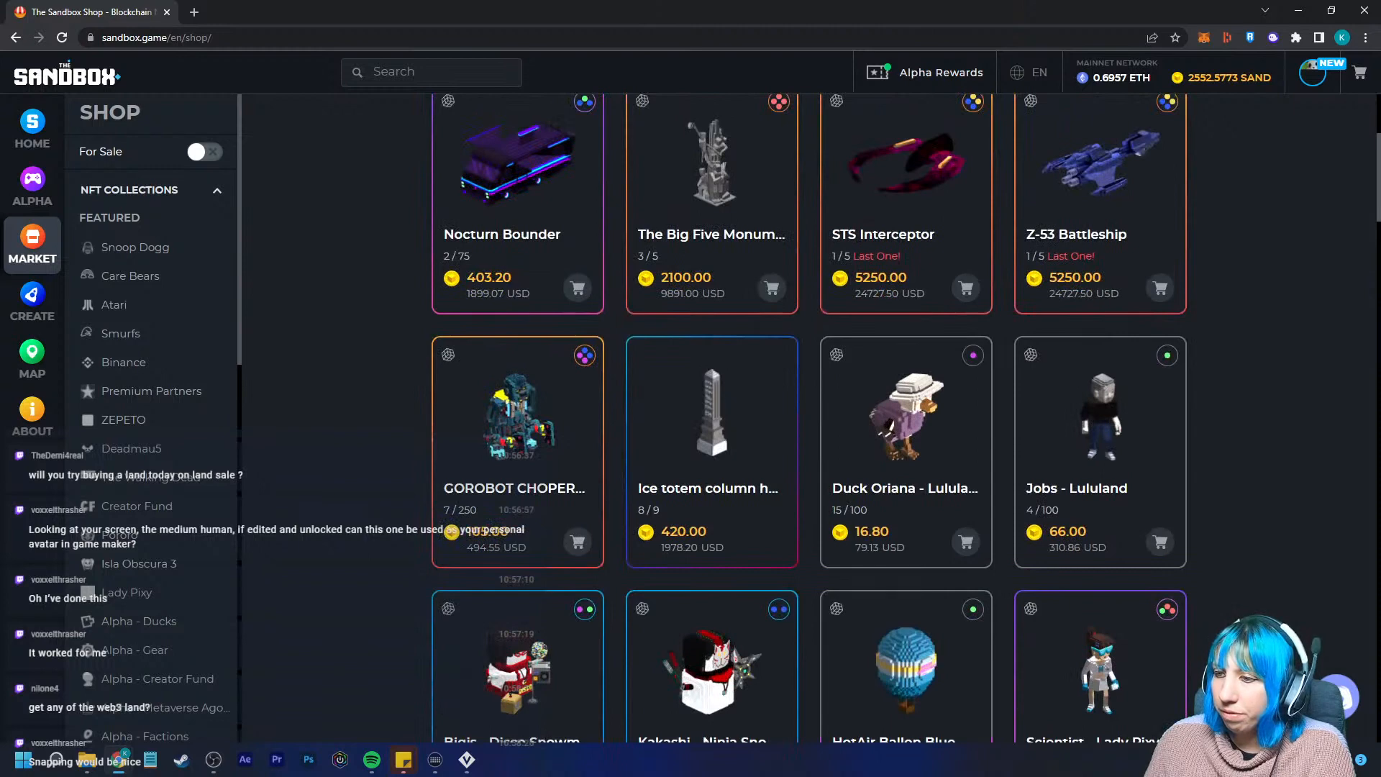
scroll(810, 417, up, 2)
scroll(810, 417, down, 1)
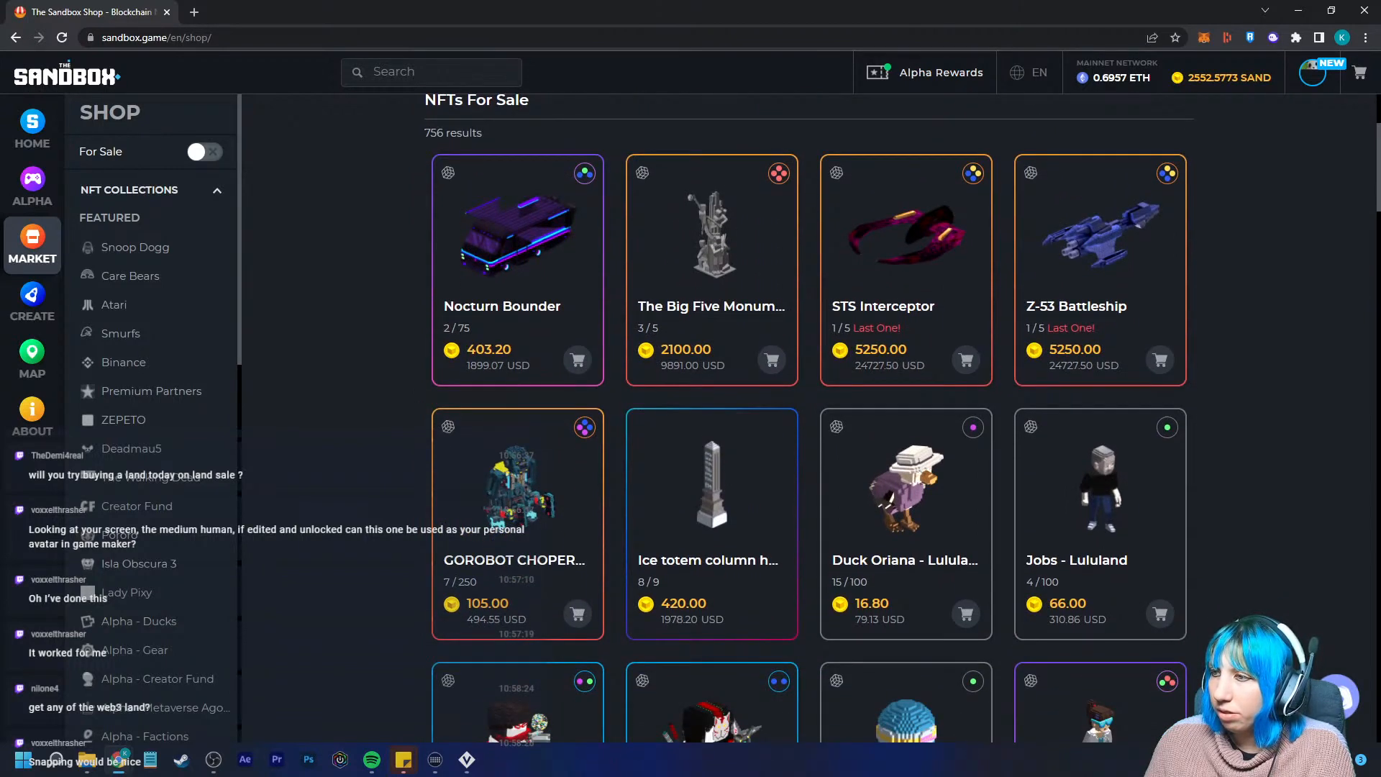
Look further through the NFTs For Sale listings and into the NFTs Entities section, and return to the start of the marketplace page
scroll(809, 418, down, 1)
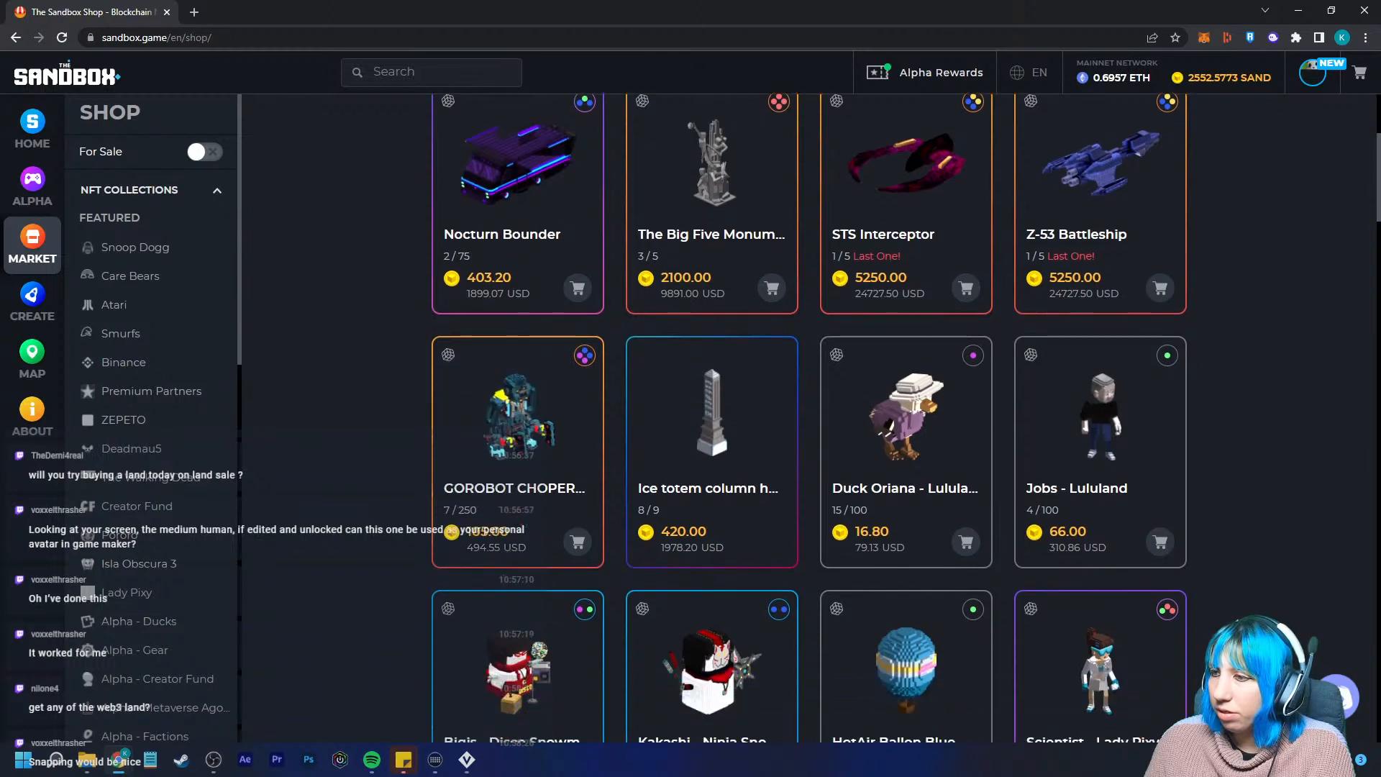
scroll(809, 418, down, 20)
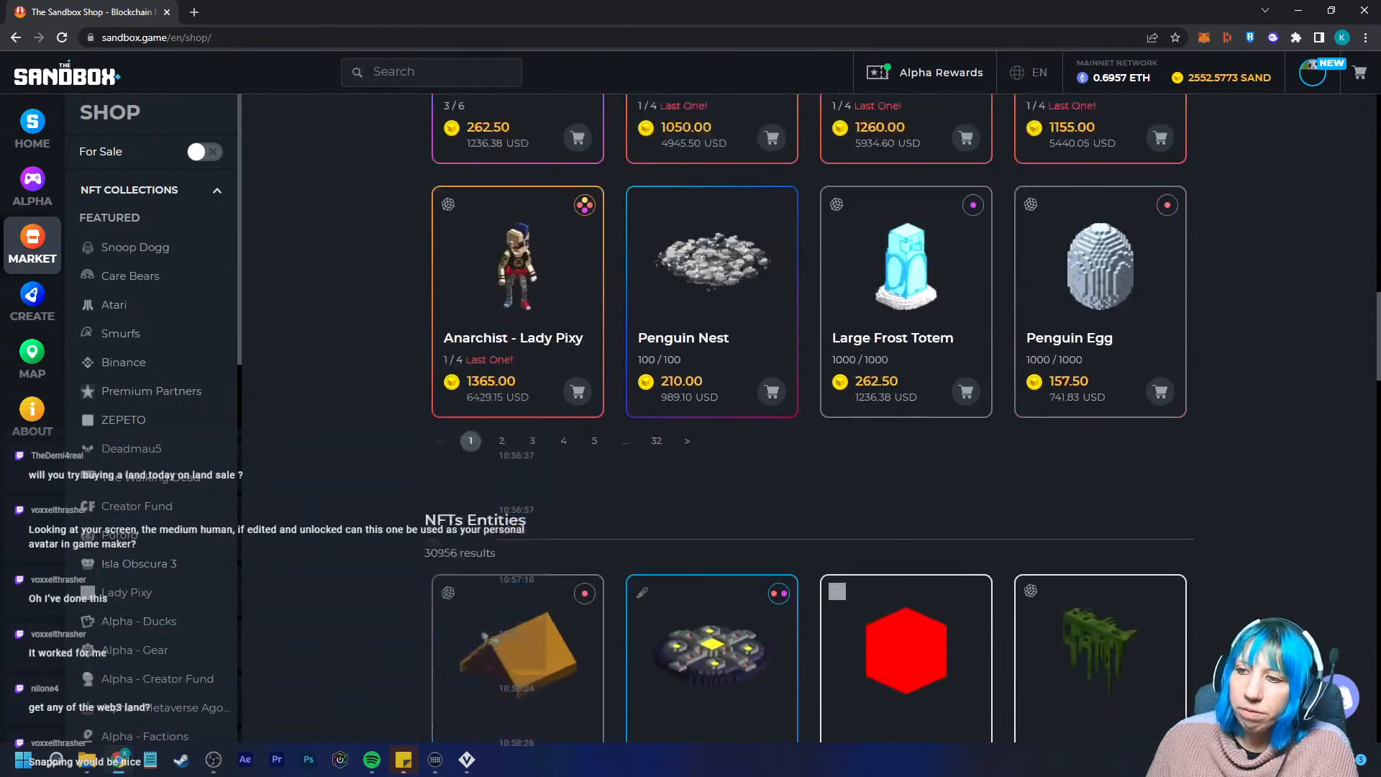
scroll(809, 417, up, 1)
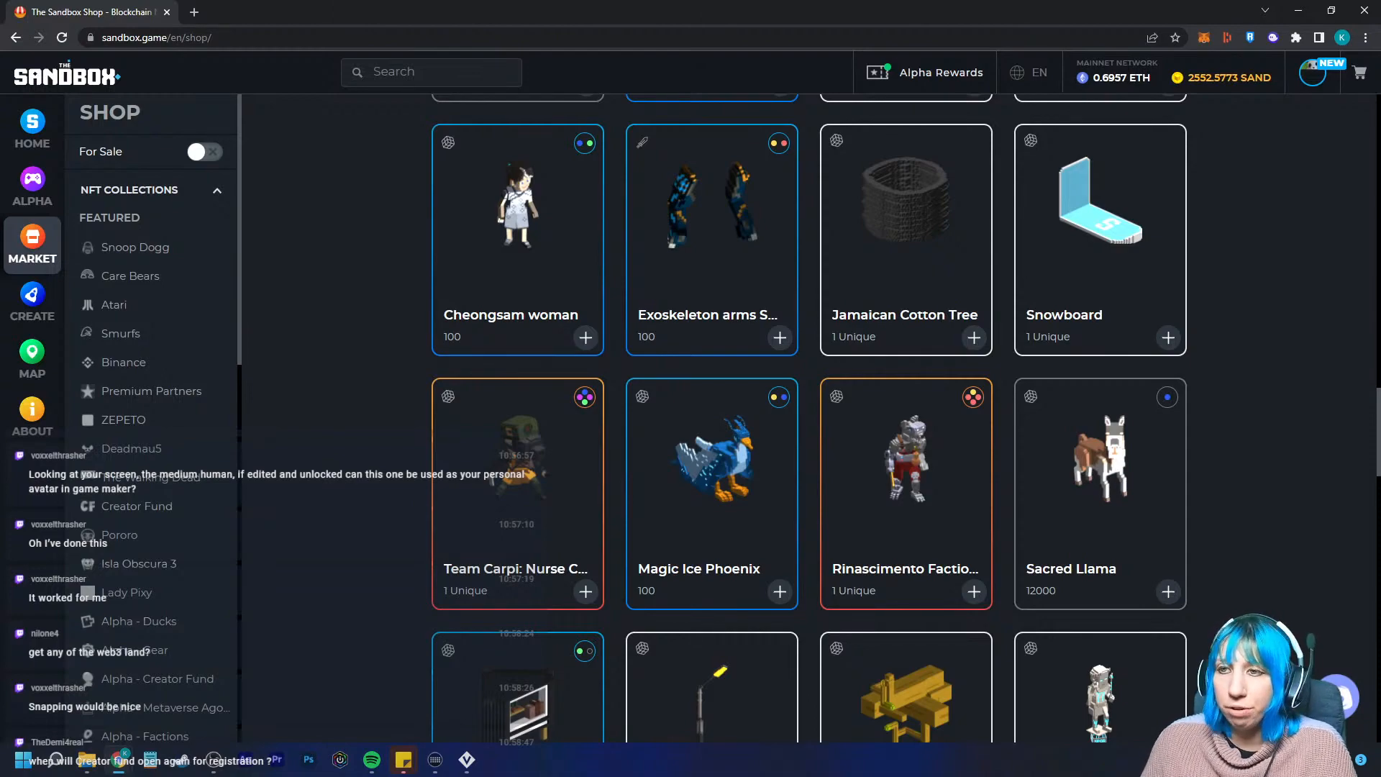
scroll(809, 432, up, 15)
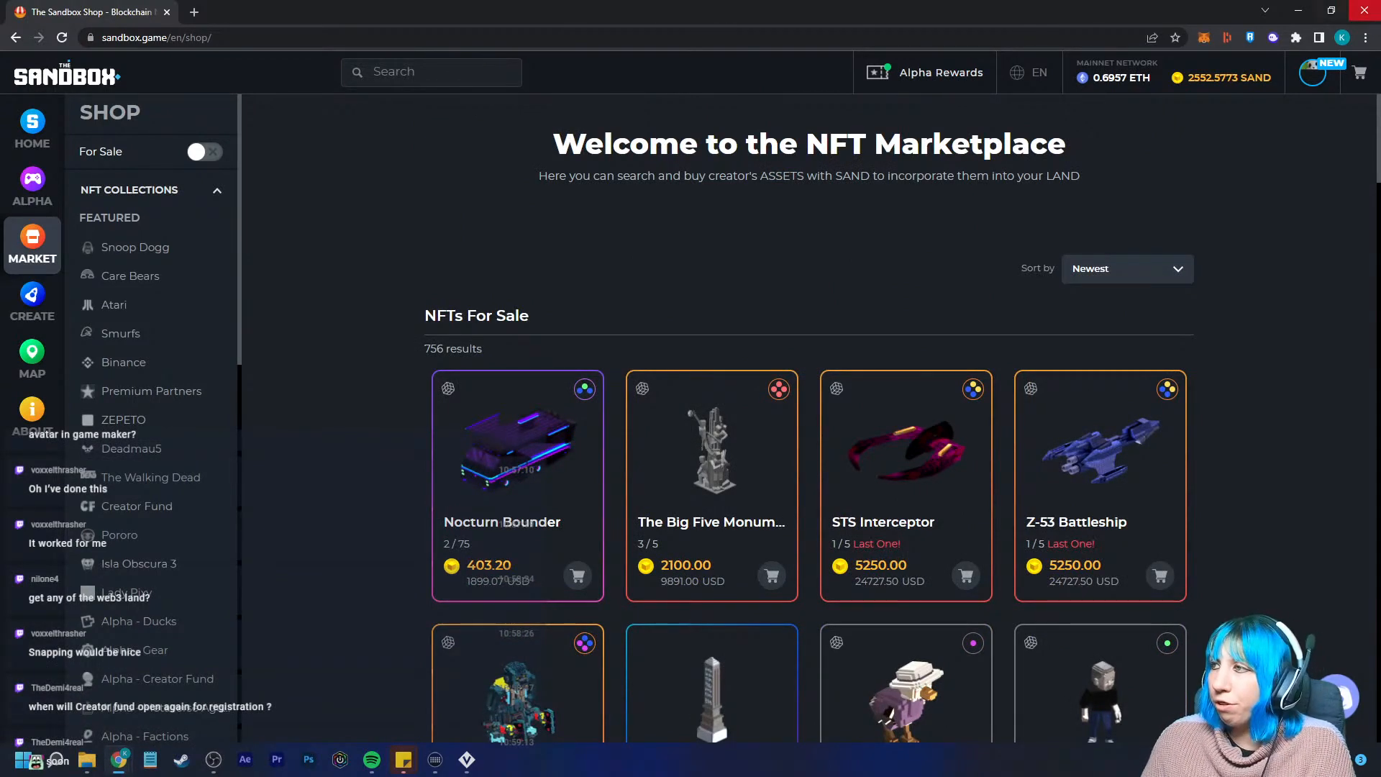
Switch to VoxEdit's Animator and open the gargoyle asset from the gargoyle folder inside goblin castle
click(1299, 11)
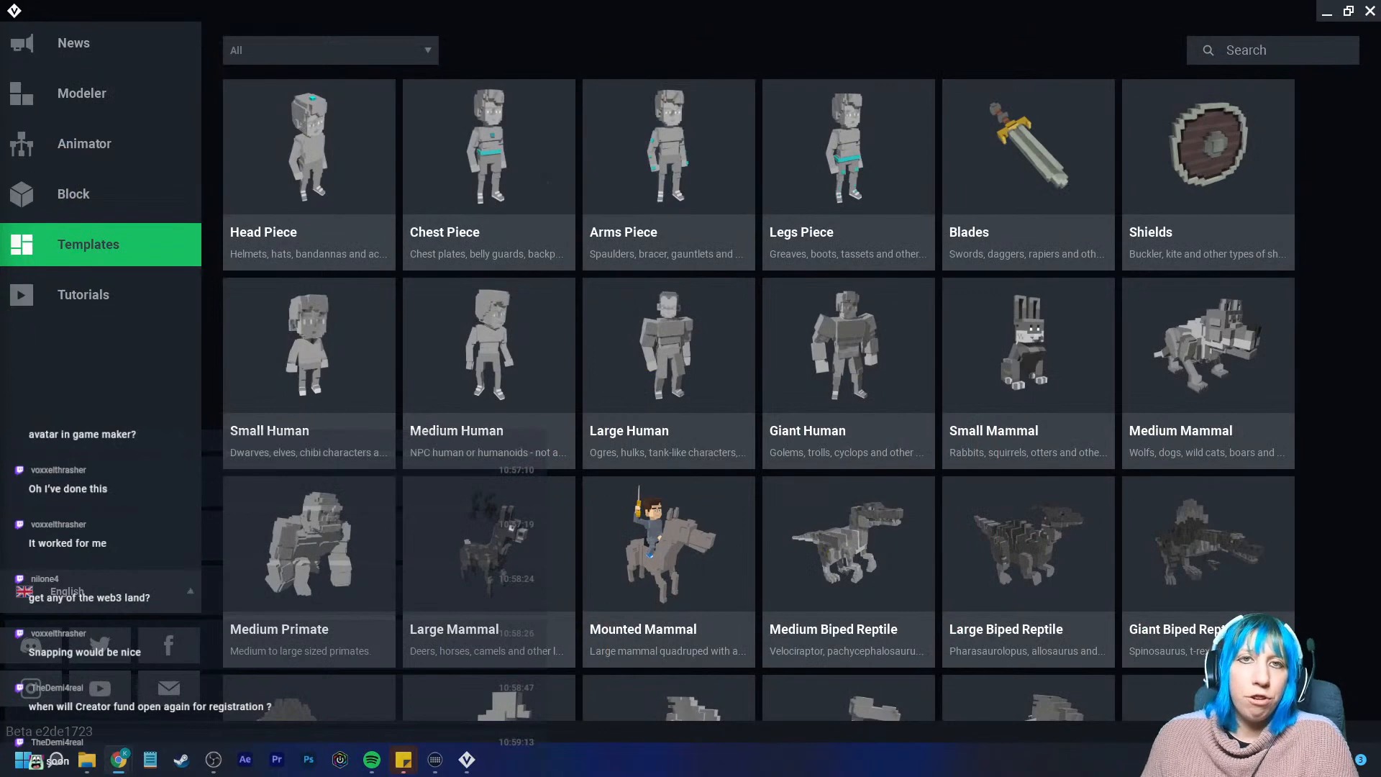
click(84, 143)
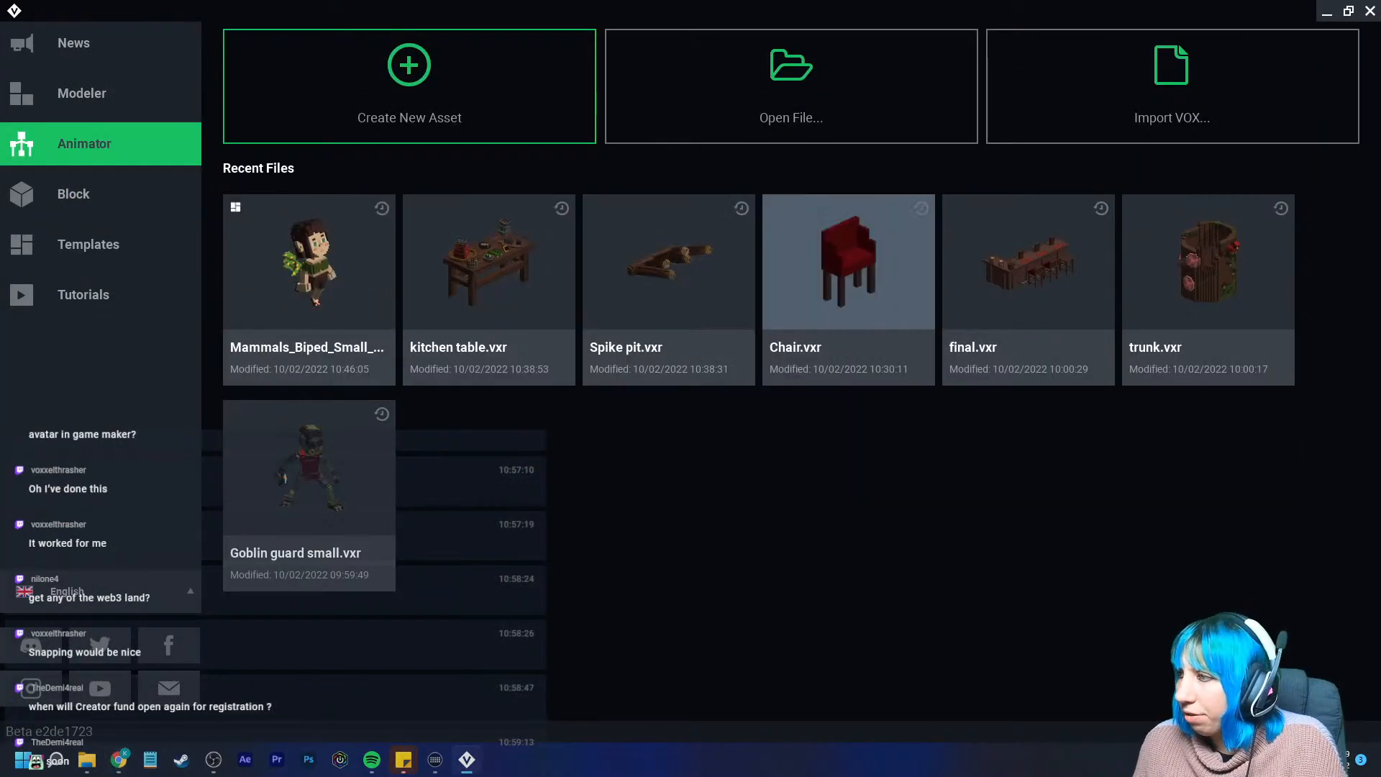
click(792, 86)
click(892, 166)
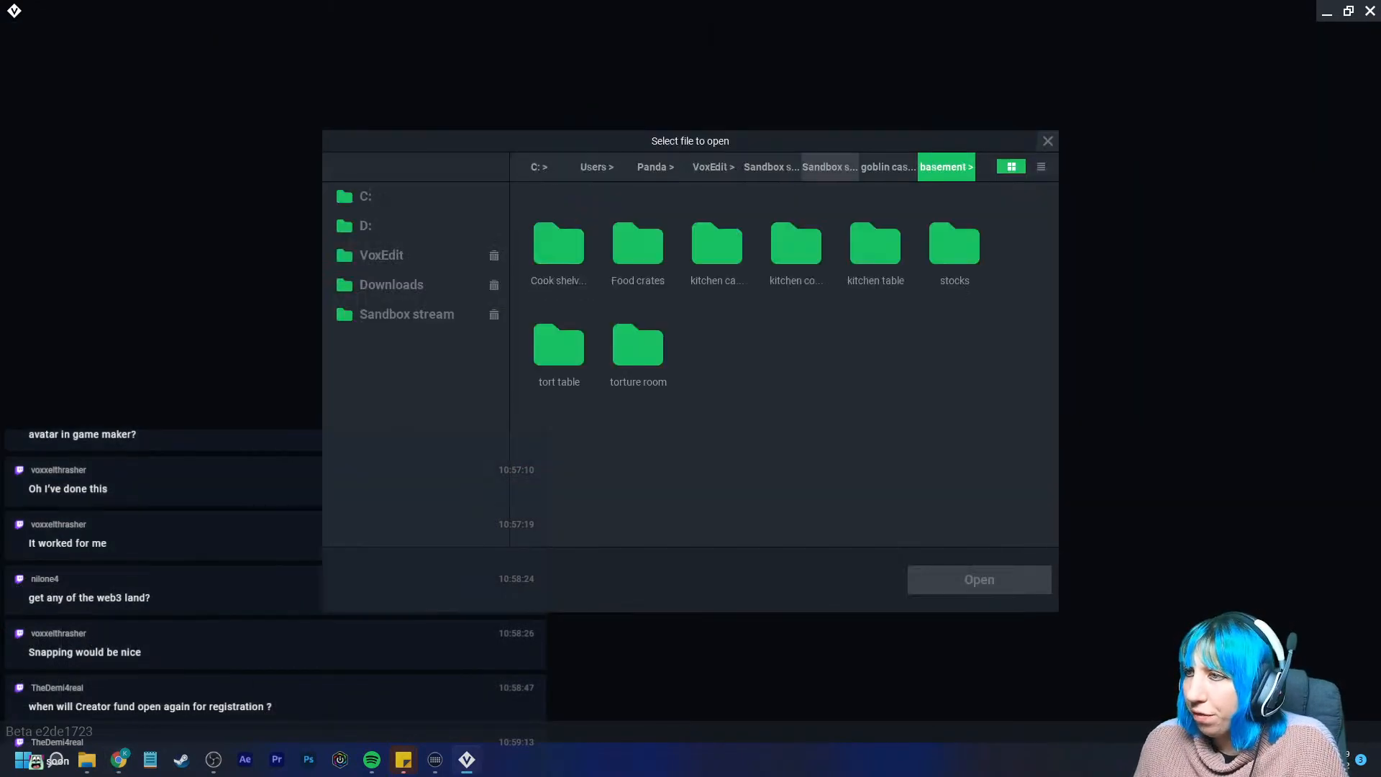
click(829, 166)
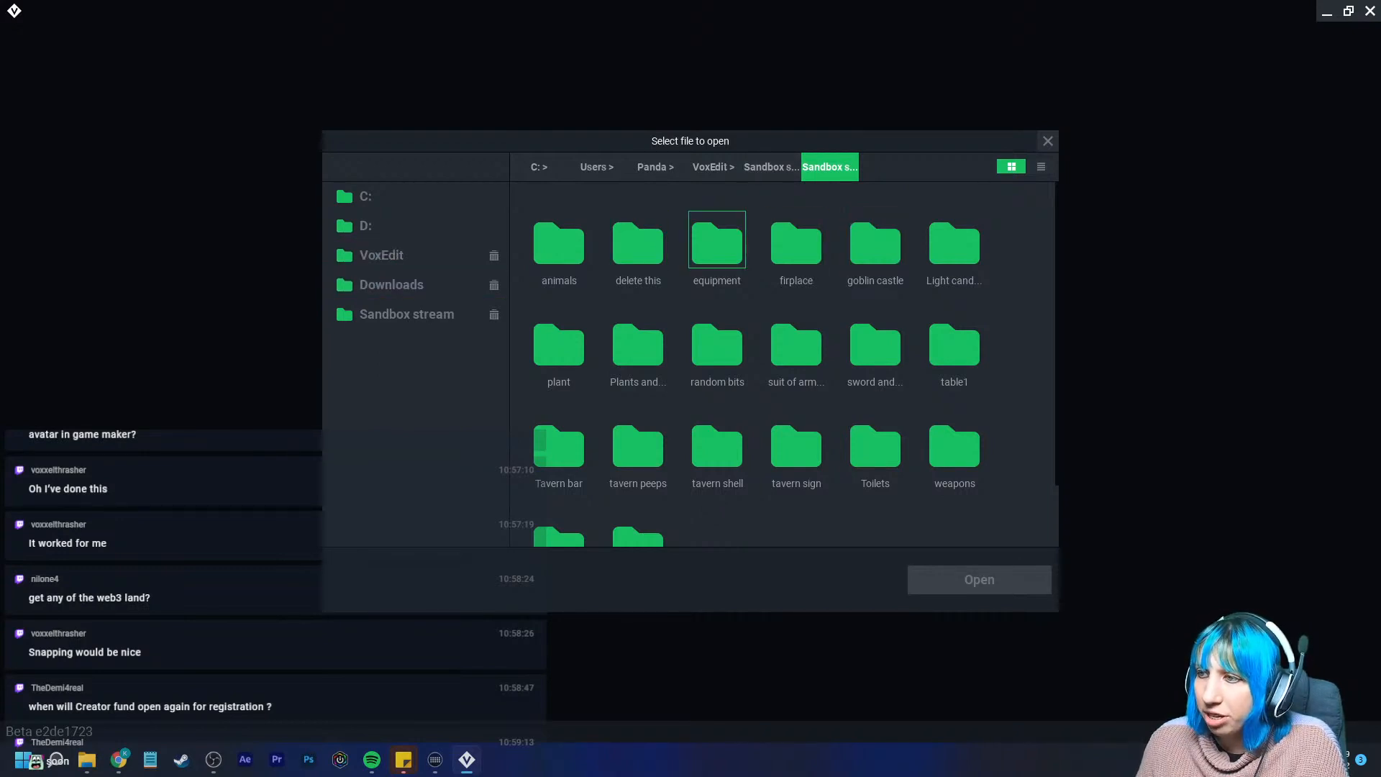
double_click(875, 244)
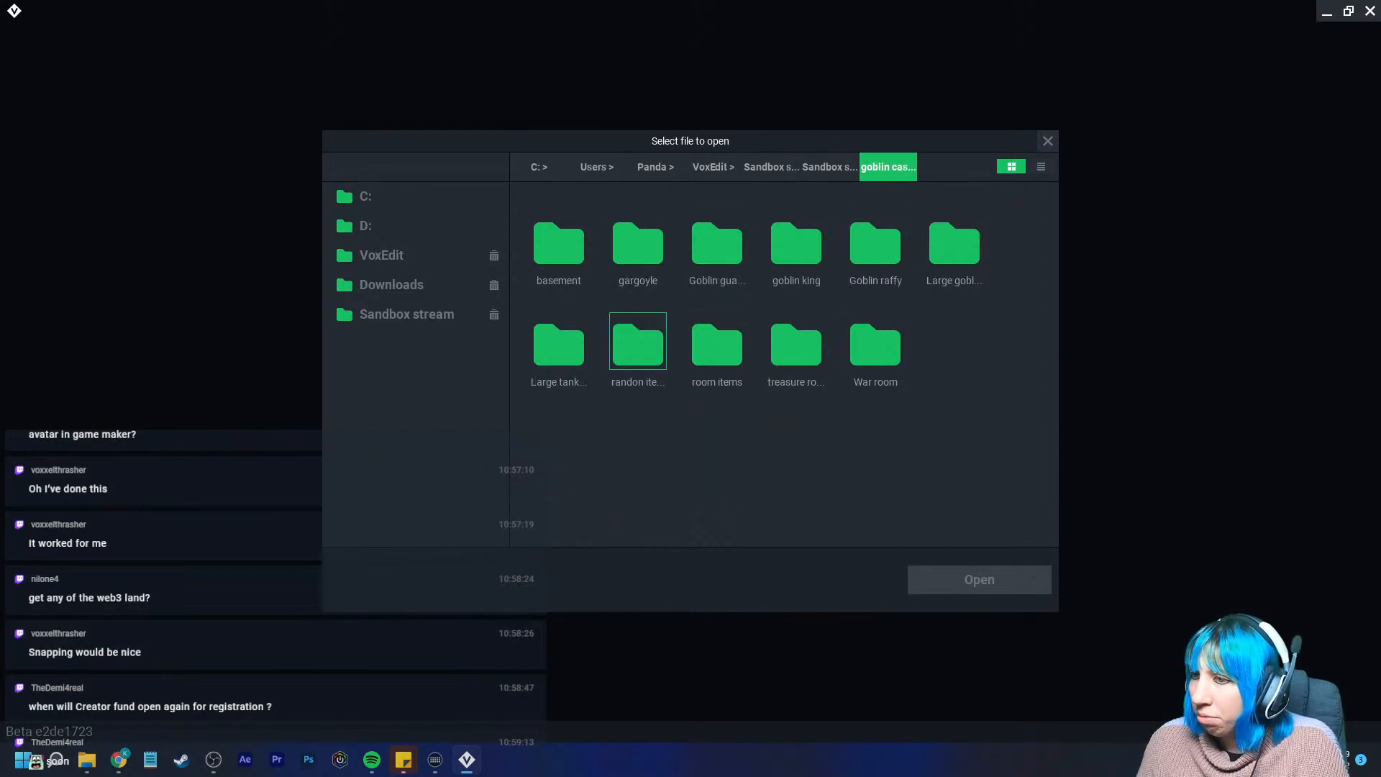
double_click(637, 241)
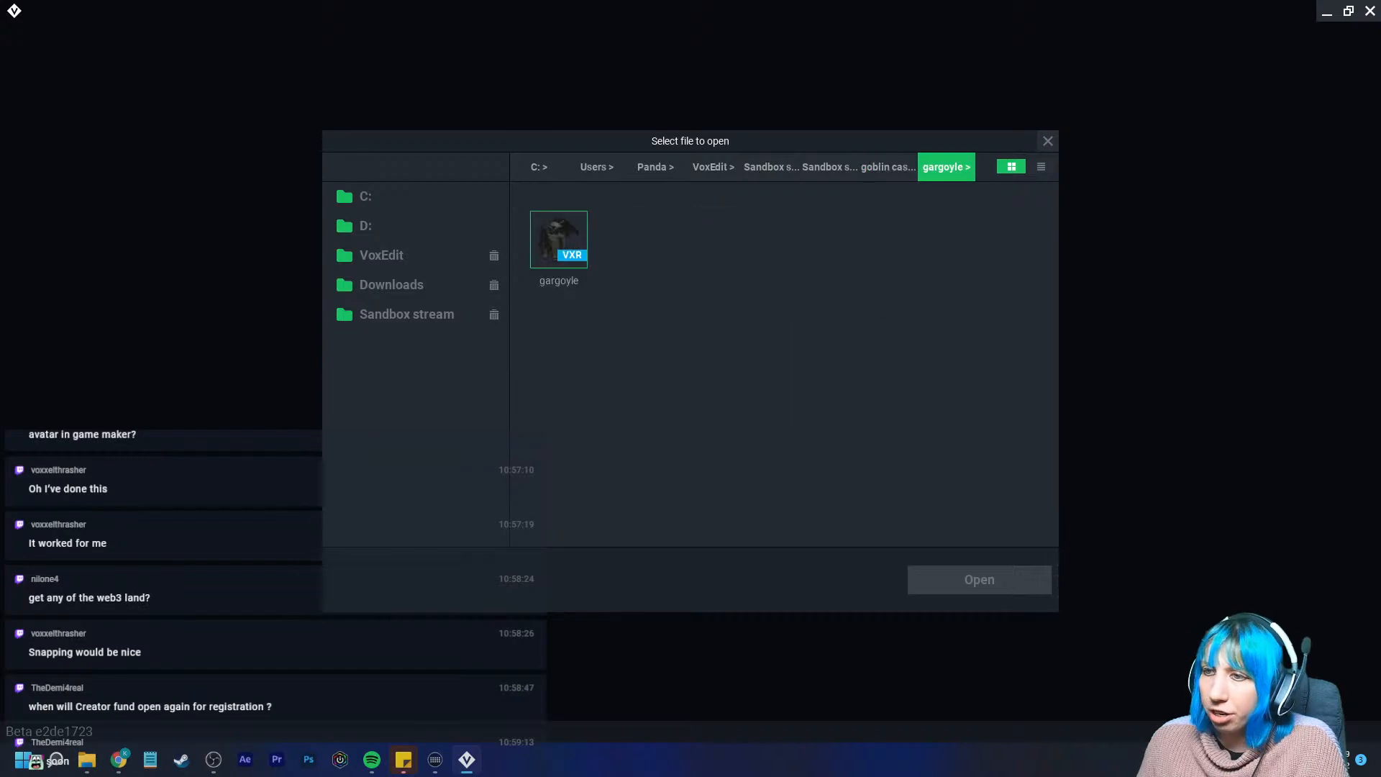
click(559, 241)
click(979, 579)
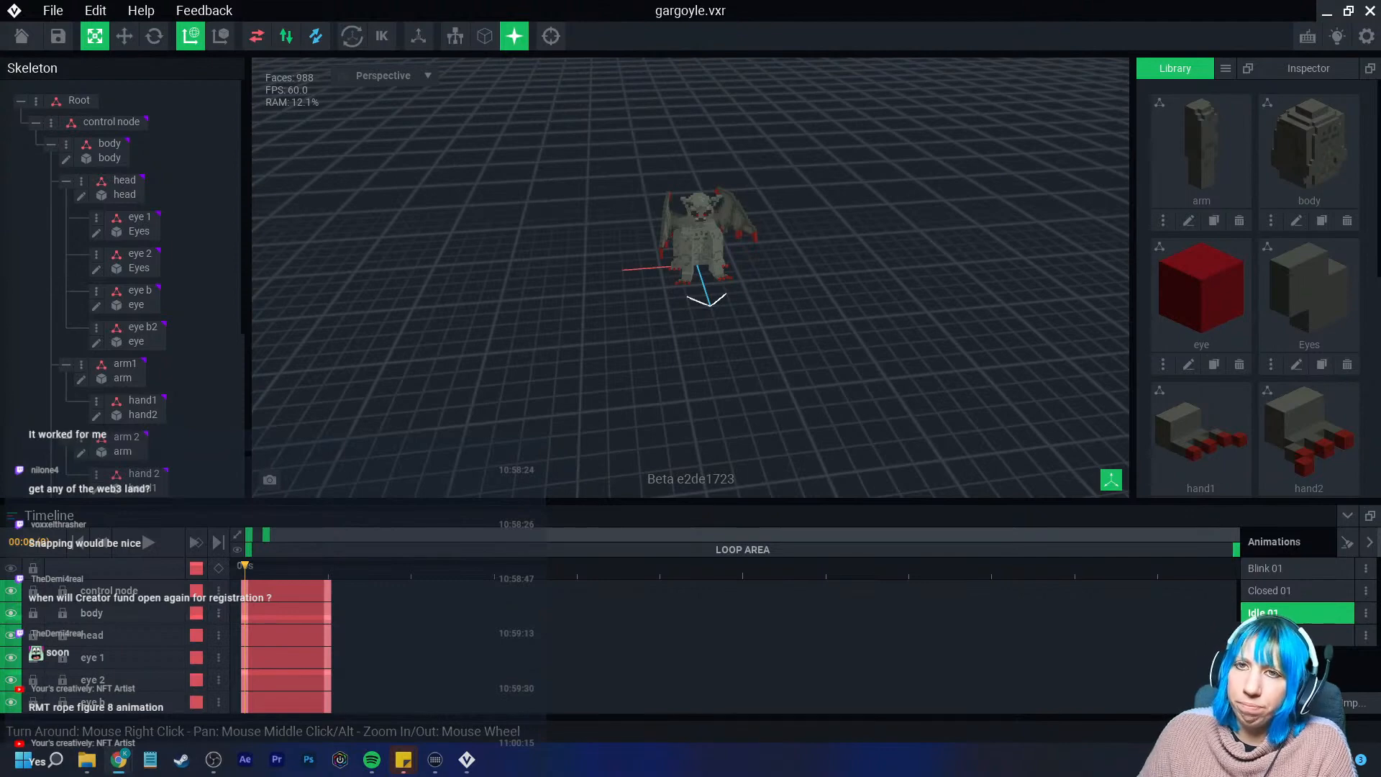
Save and close the gargoyle, and create a new Animator asset named rope in the VoxEdit delete folder
click(22, 36)
click(539, 277)
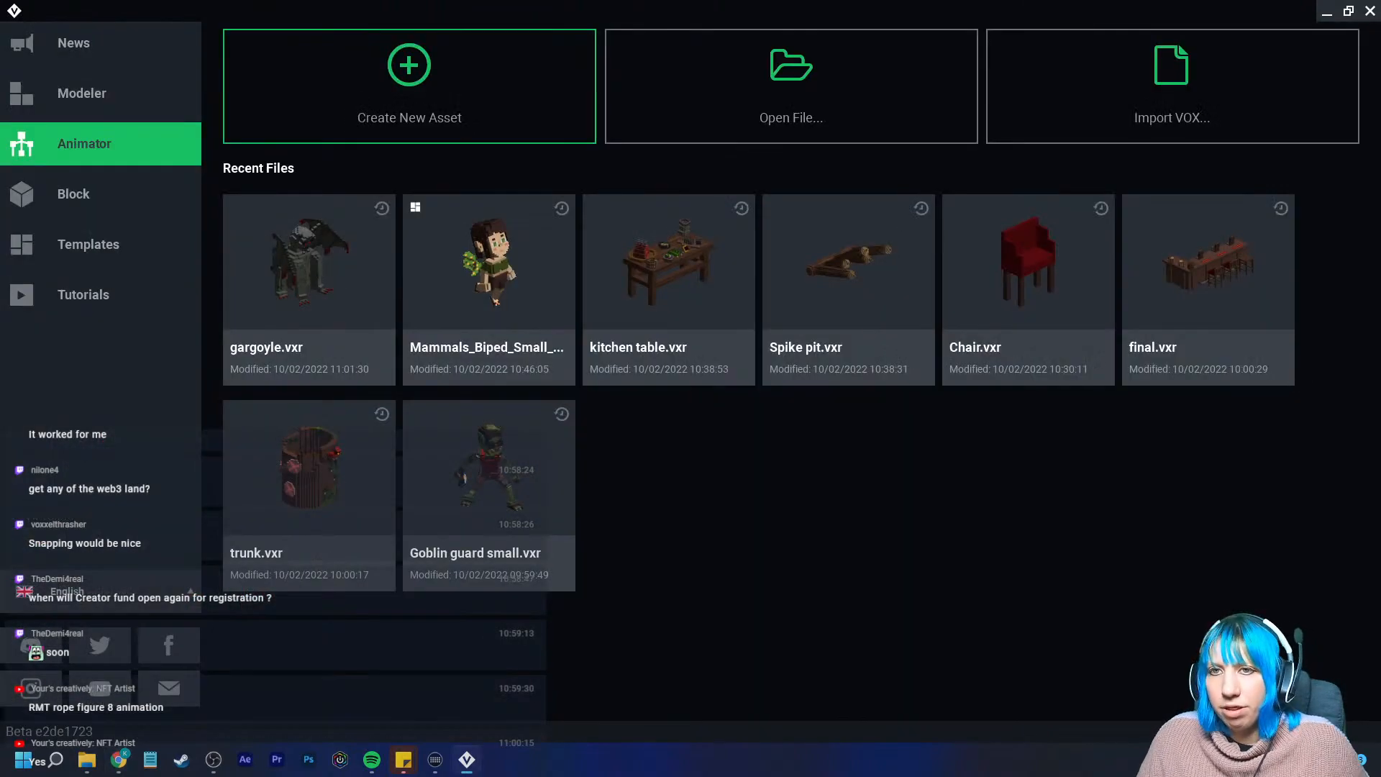
click(410, 66)
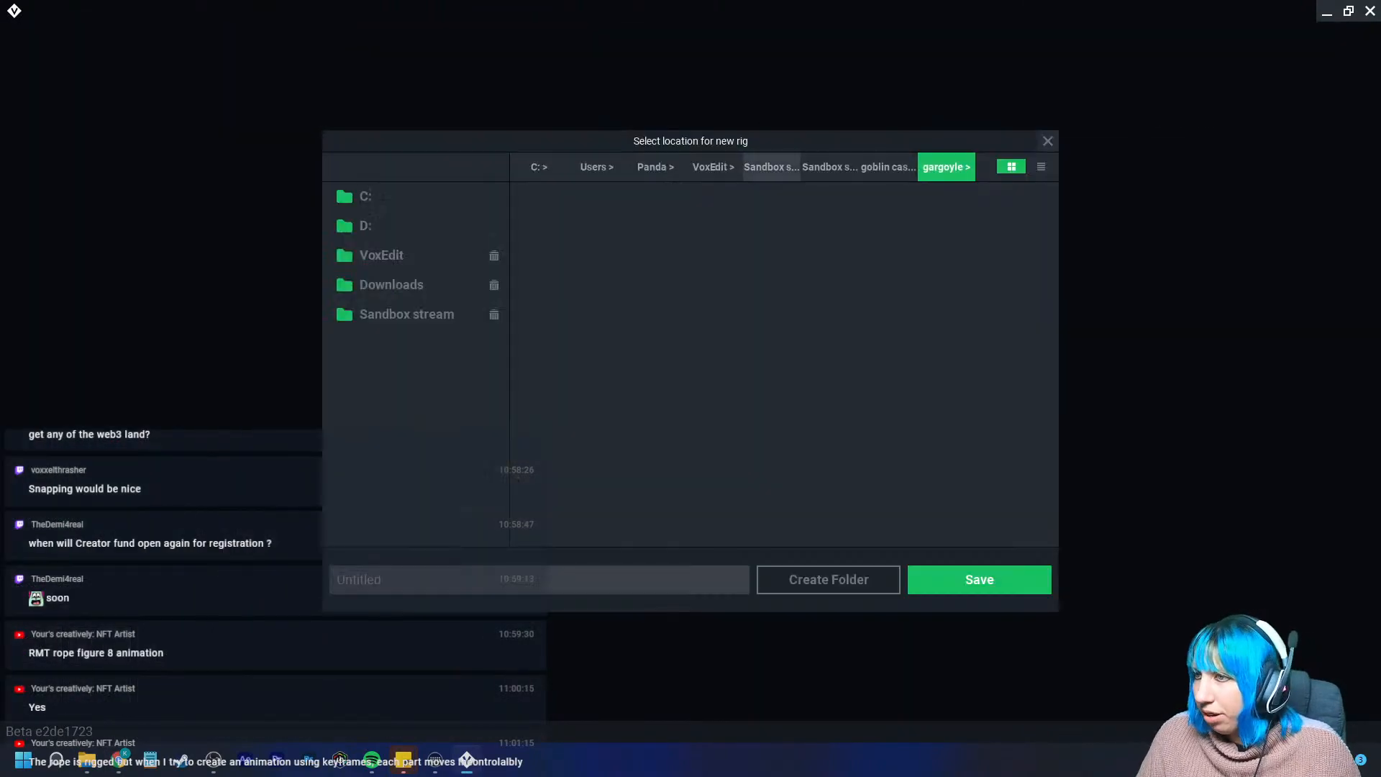
click(713, 167)
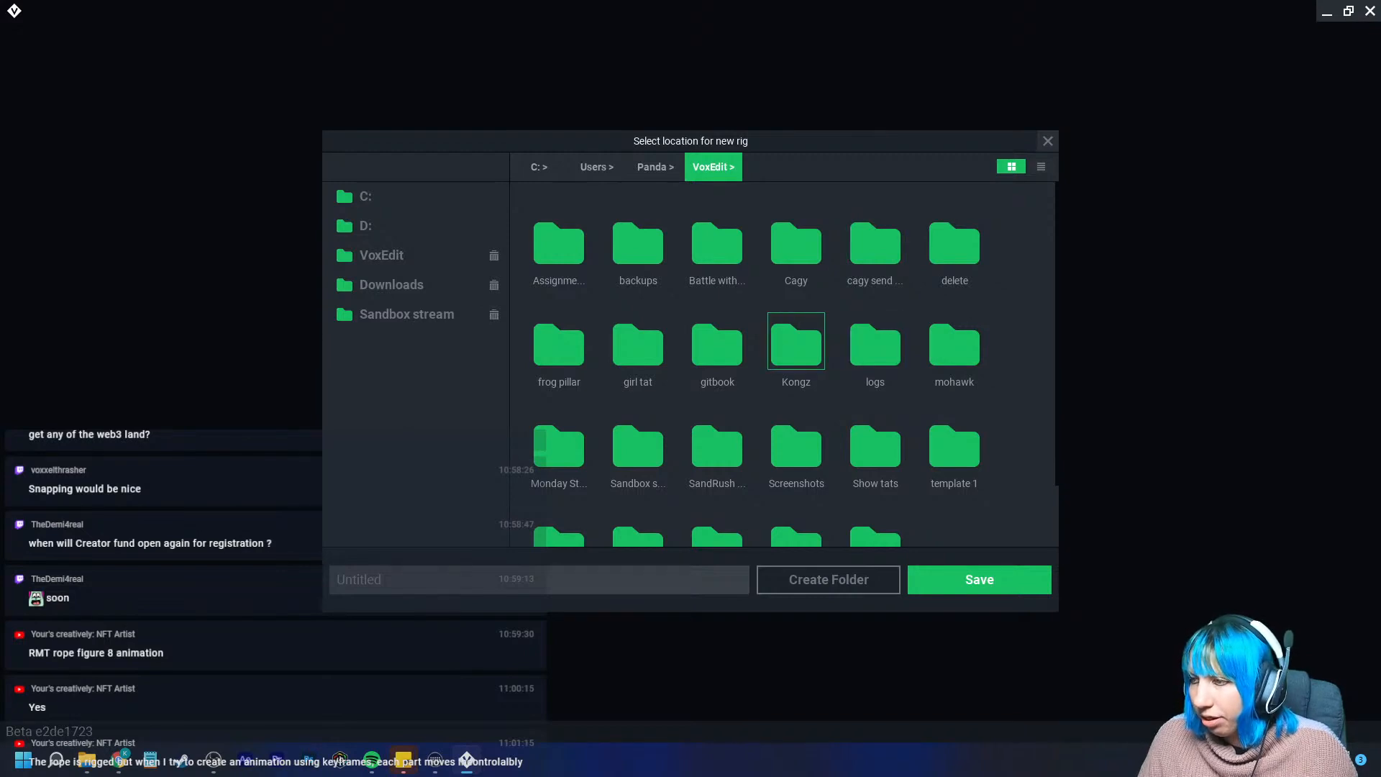
double_click(954, 244)
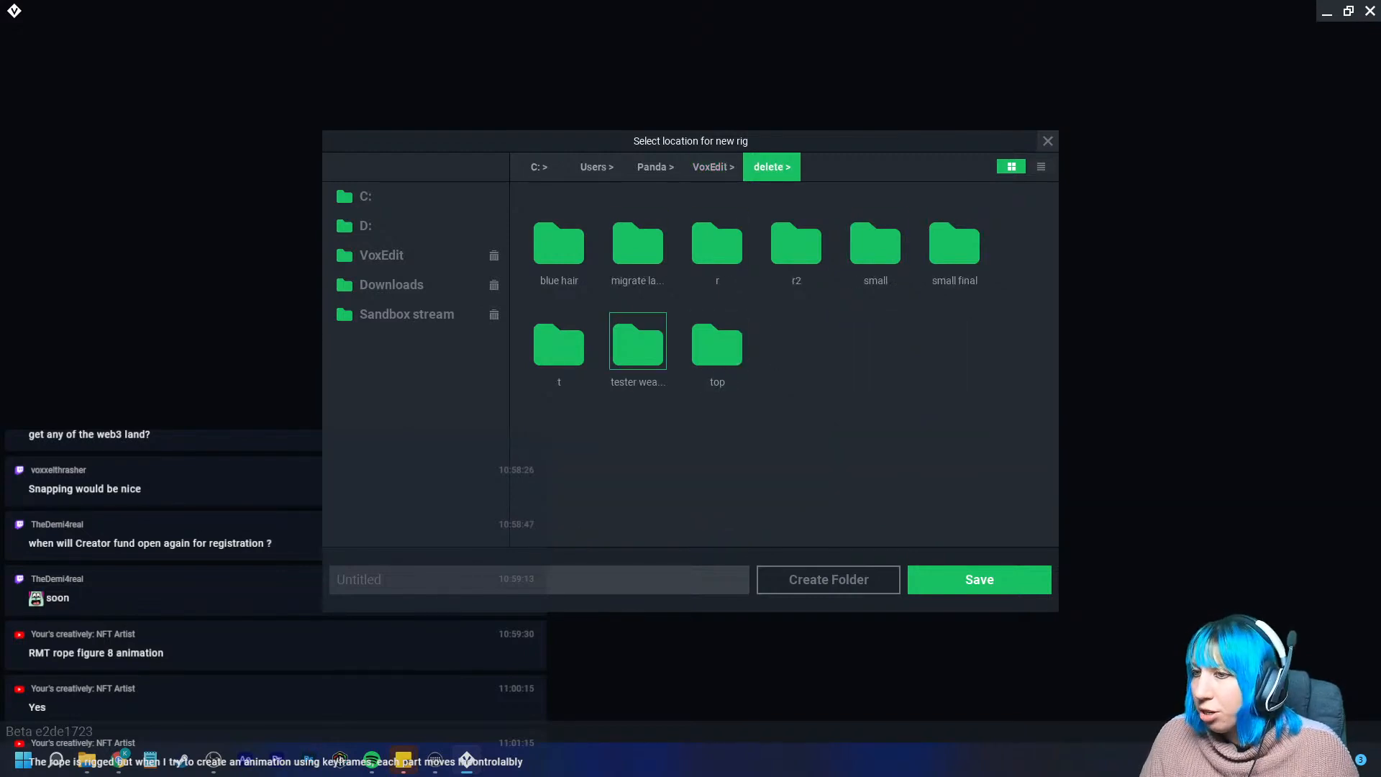
click(619, 580)
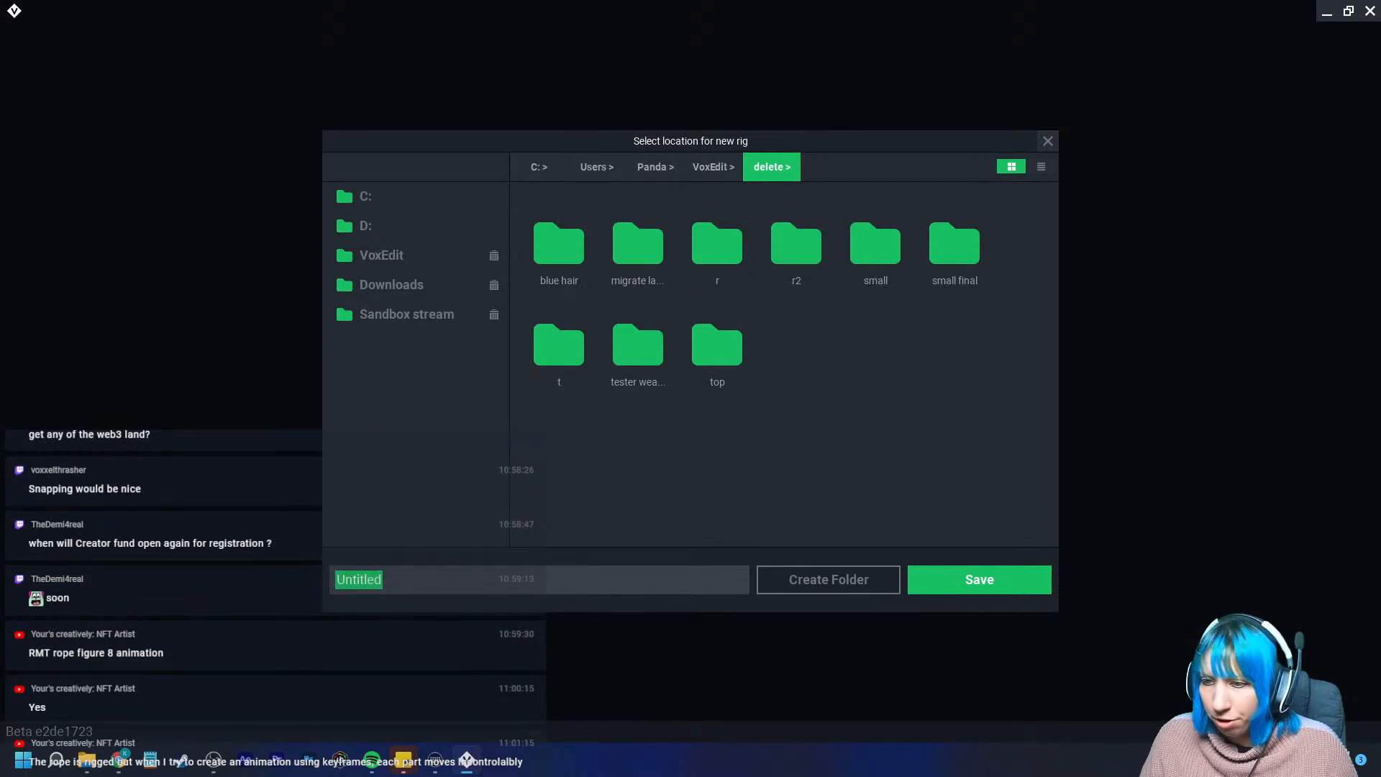
text(rope)
key(Return)
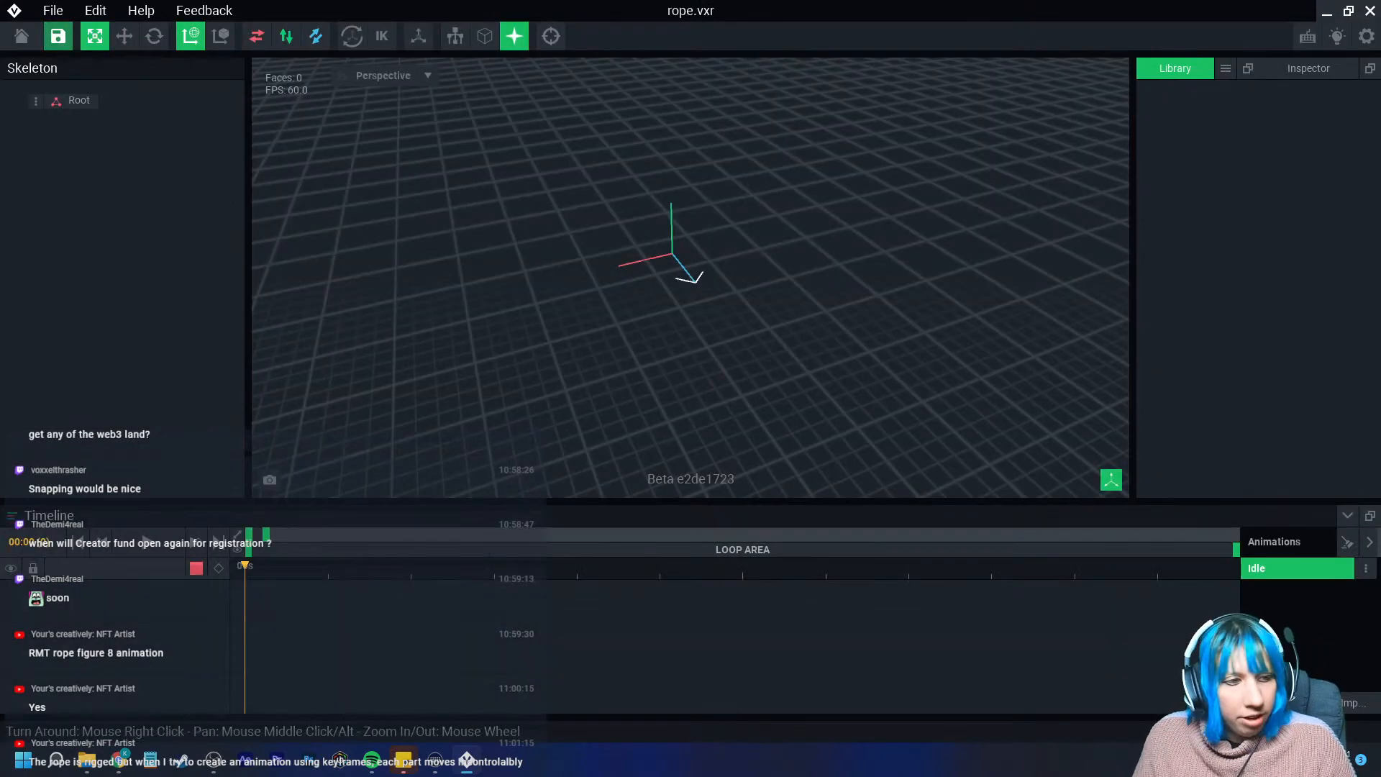
Create a child node named "control node" under the skeleton's Root
scroll(691, 278, up, 4)
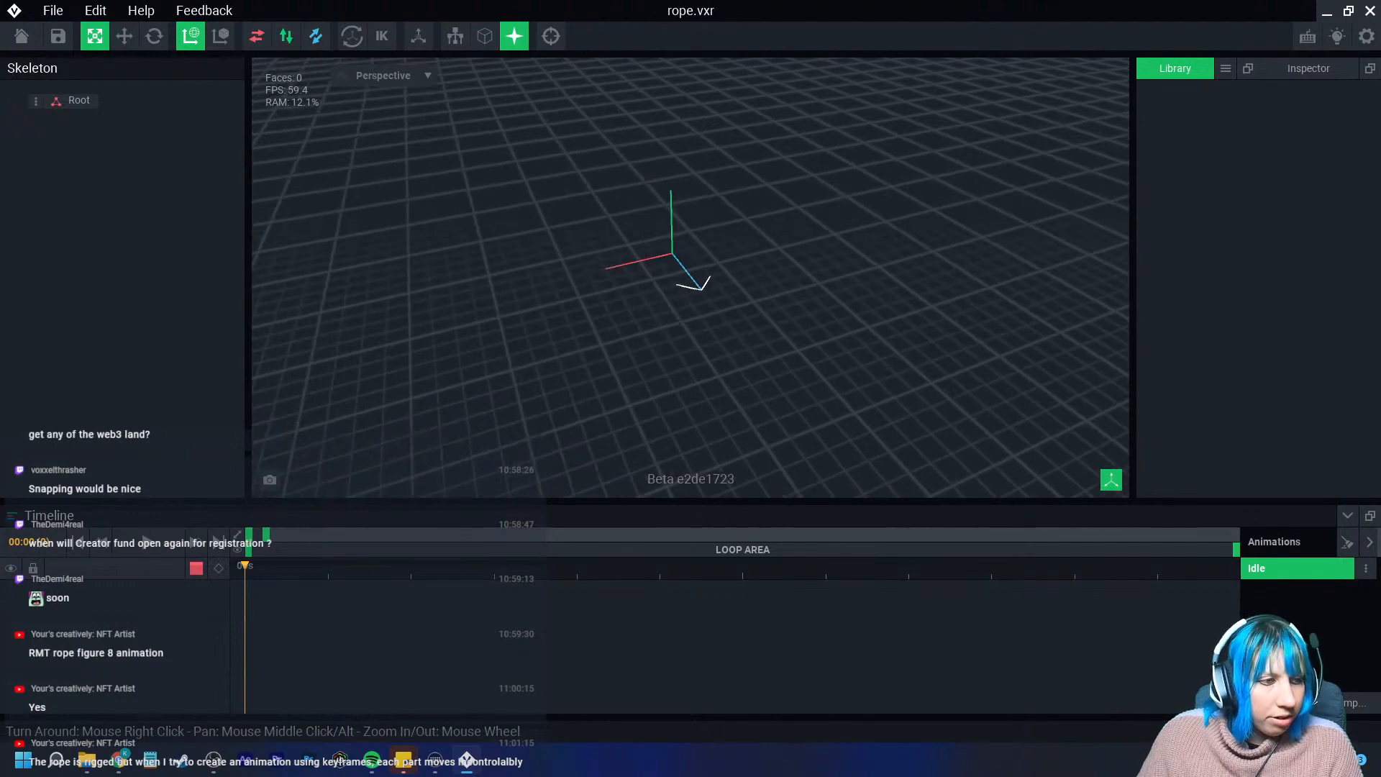
right_drag(691, 277, 657, 283)
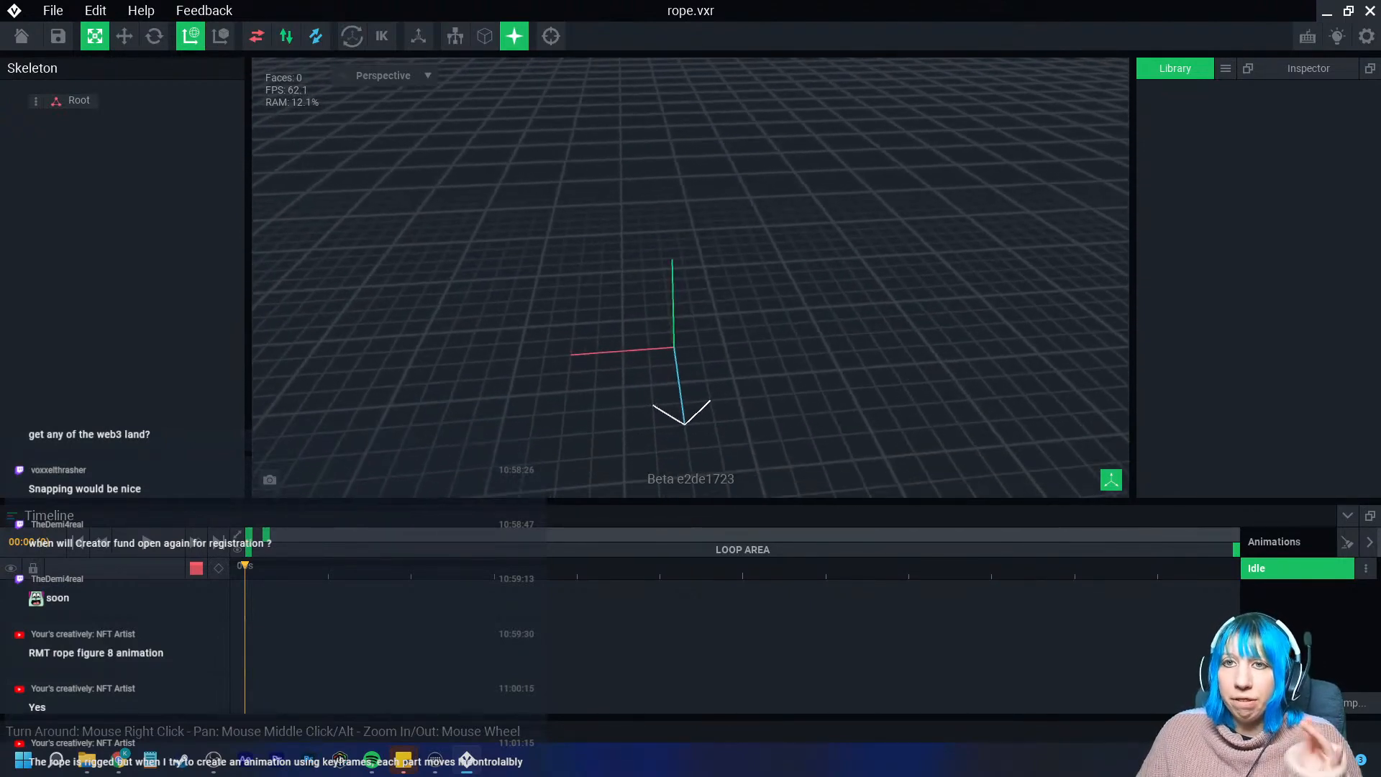
click(35, 100)
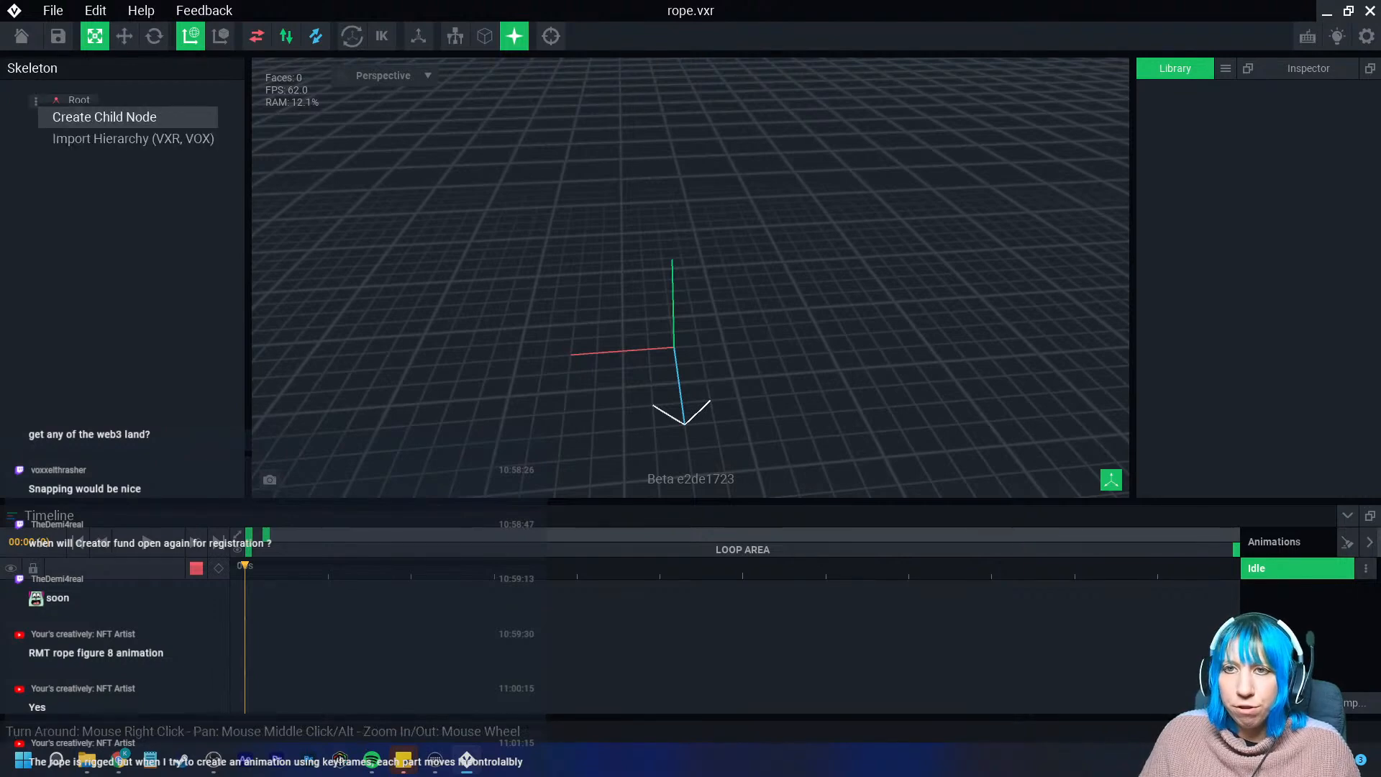
click(94, 115)
text(roller)
key(BackSpace)
key(BackSpace)
key(BackSpace)
key(BackSpace)
key(BackSpace)
key(BackSpace)
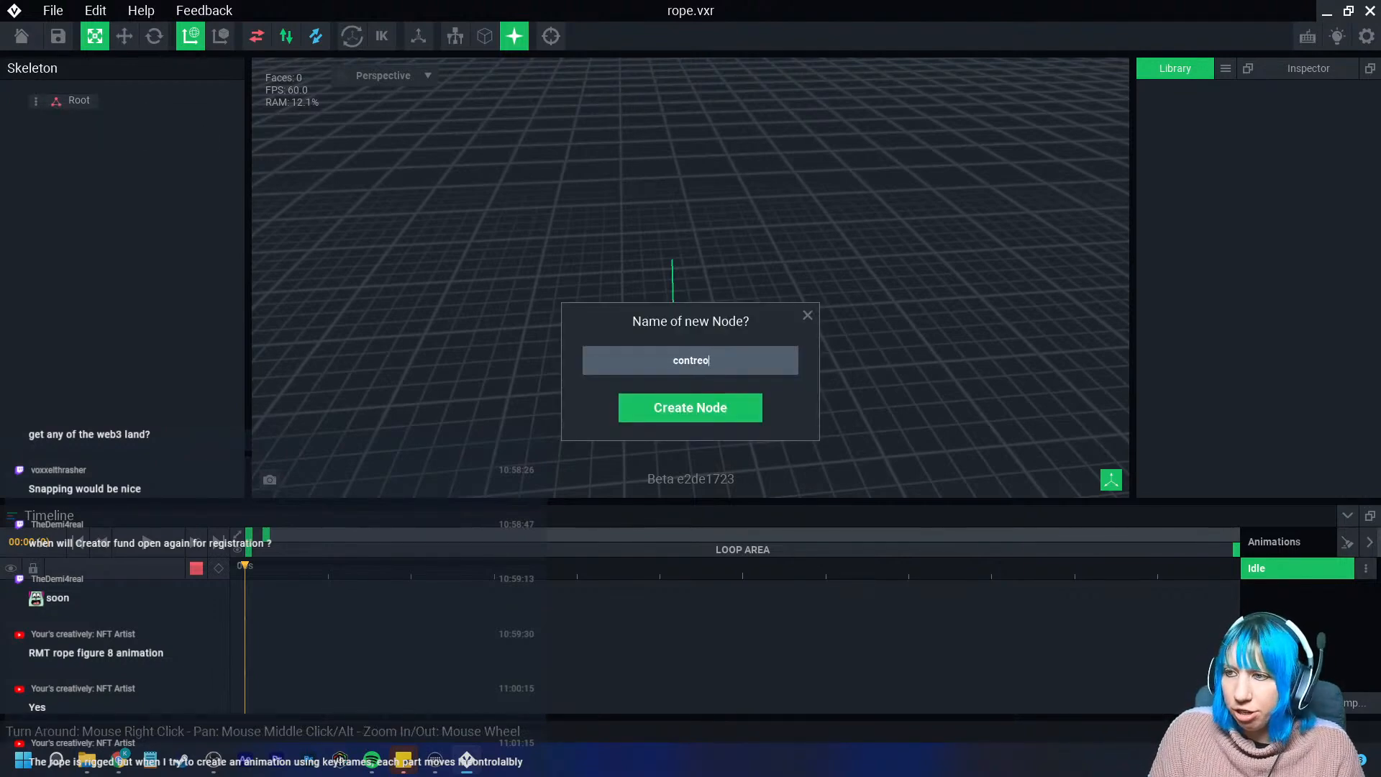
text(rol node)
key(Return)
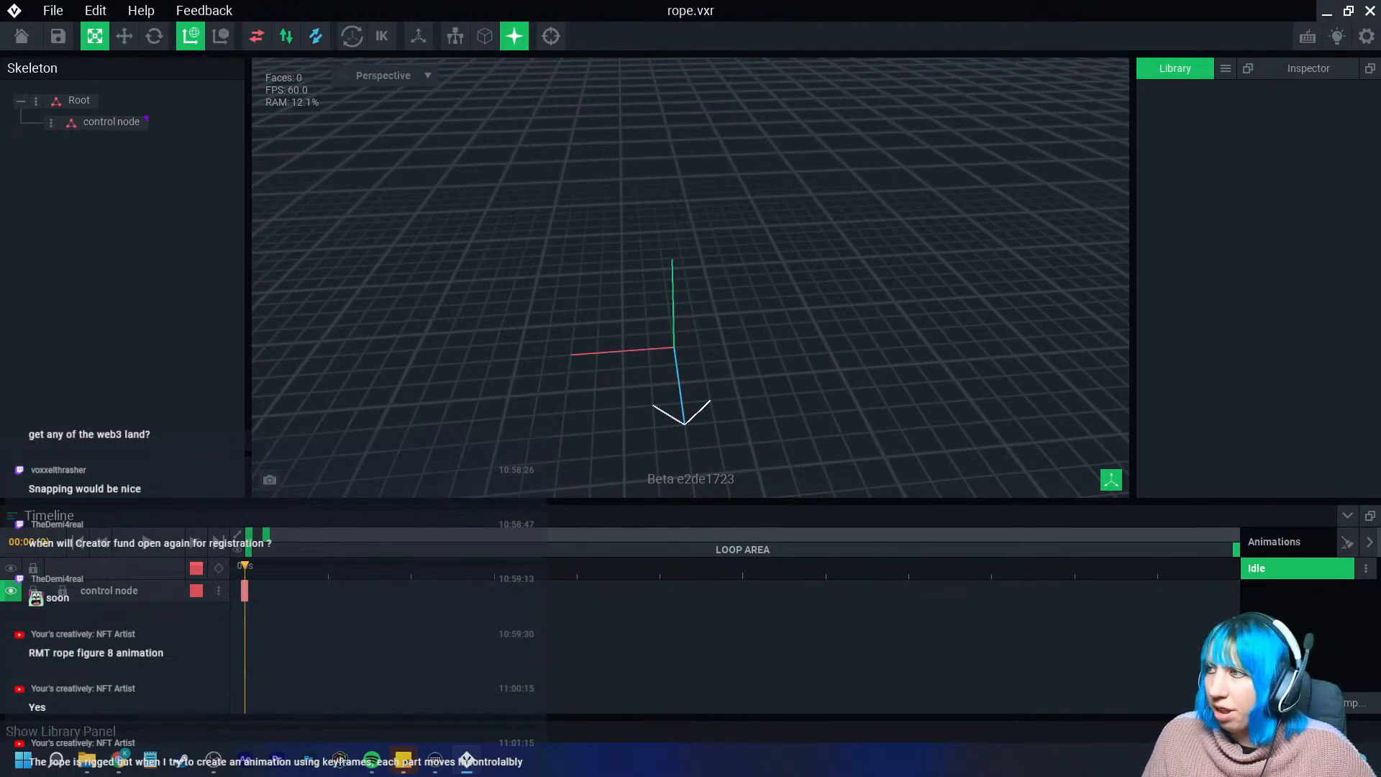
Create a new model named Rope1 in the rig's library
click(1226, 68)
click(1255, 81)
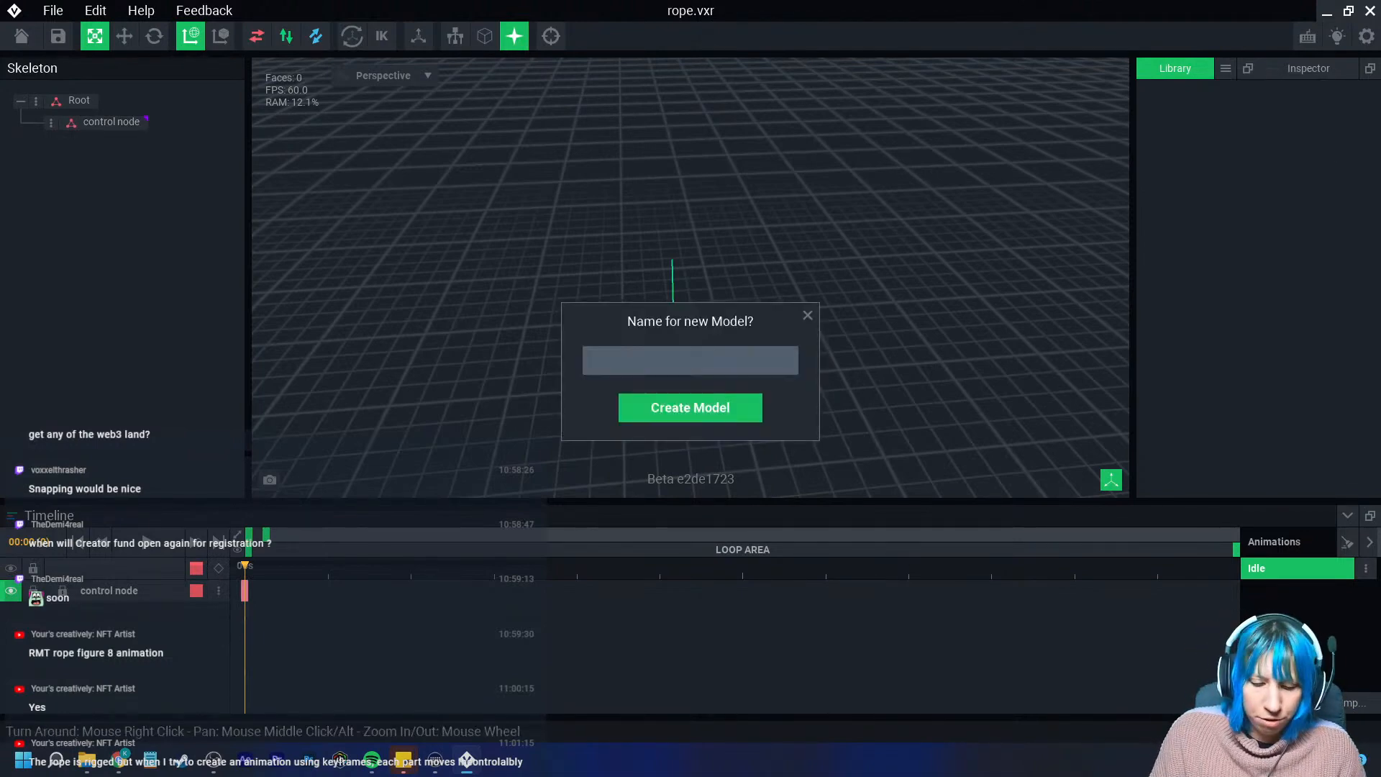
text(Rope1)
key(Return)
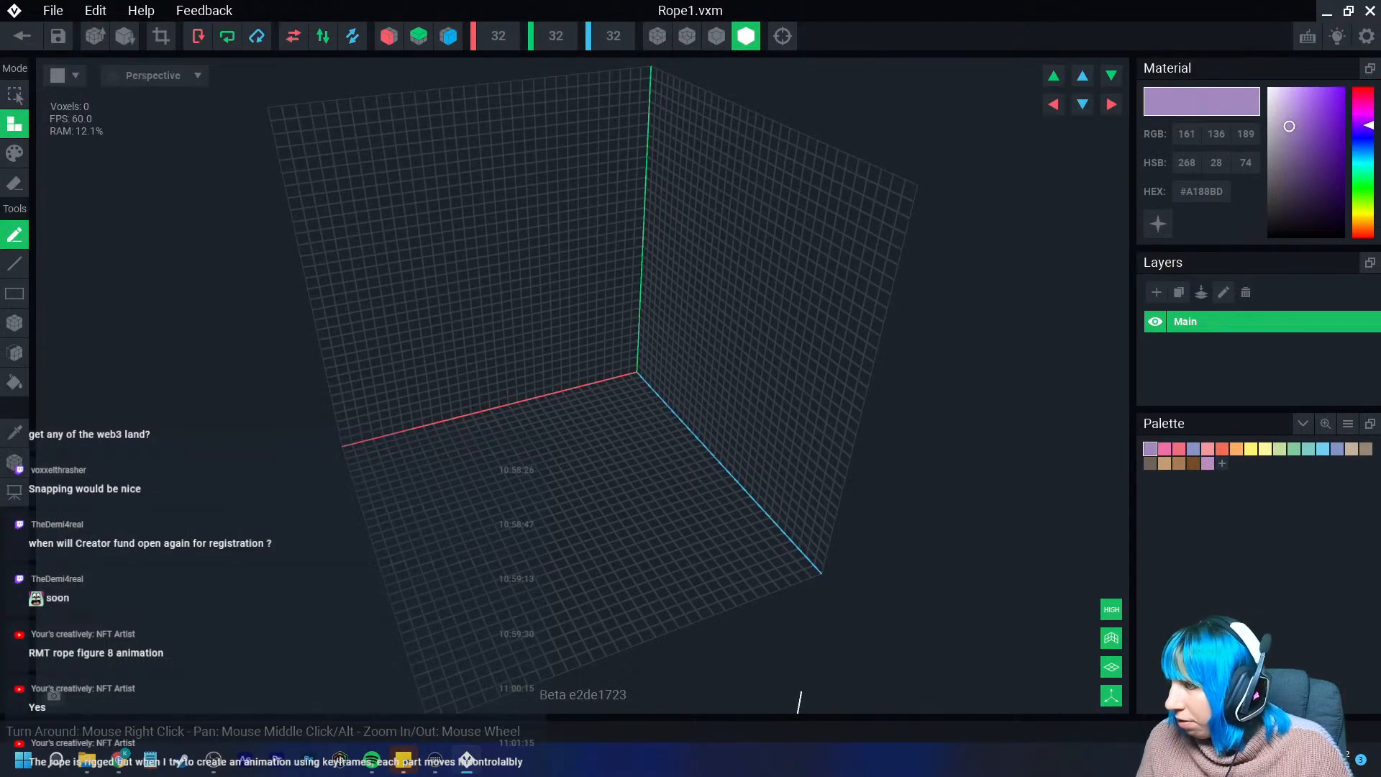
Build a brown (#744C28) voxel column 1 × 8 × 1 in Rope1 and crop the model volume to it
click(1194, 464)
right_drag(856, 382, 719, 446)
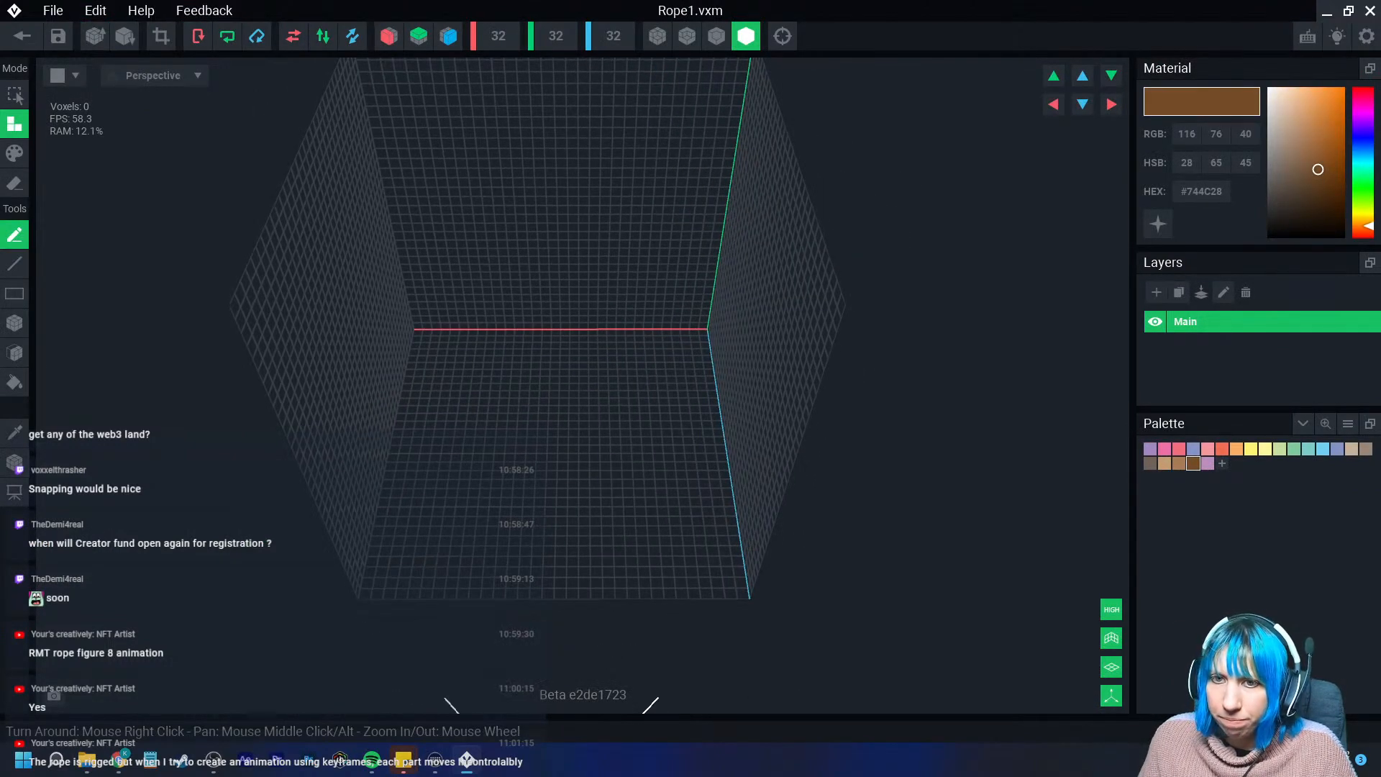
click(14, 323)
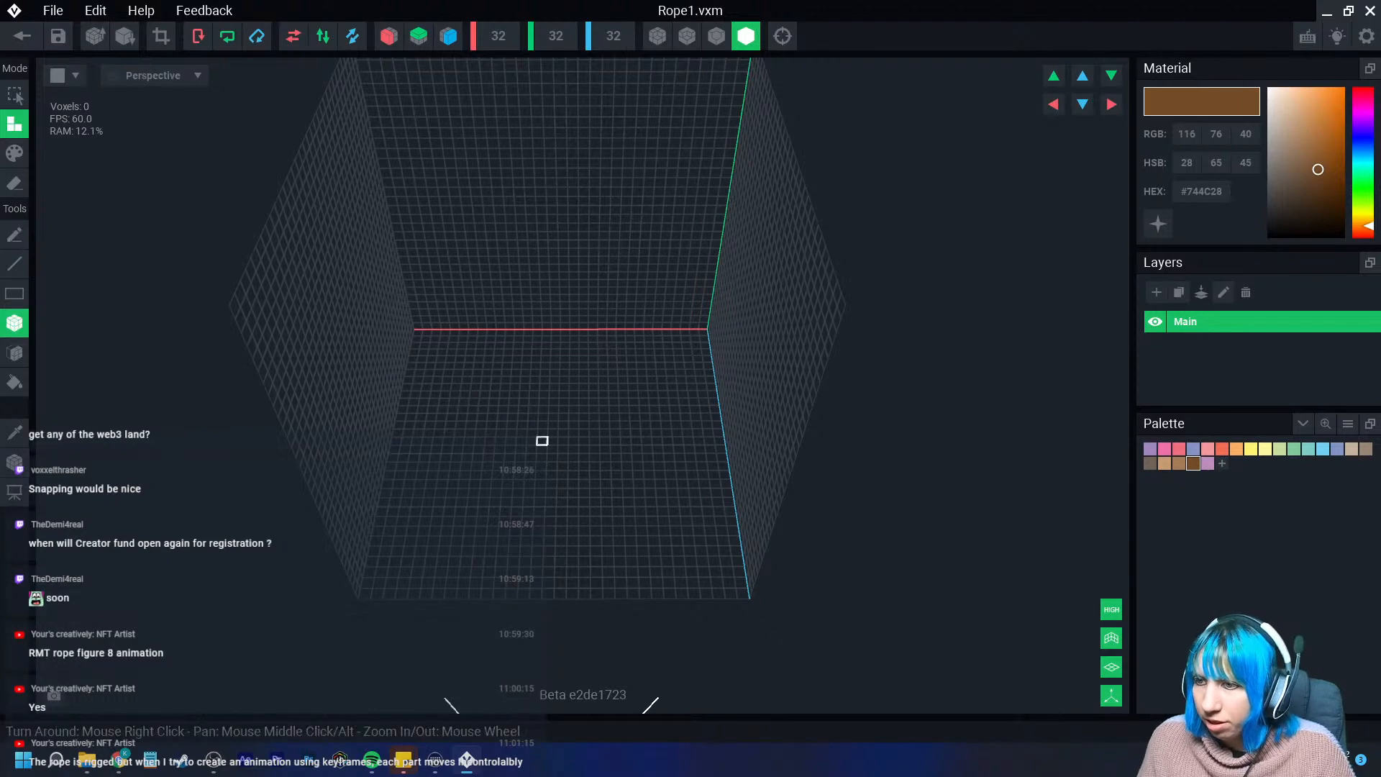
drag(543, 440, 539, 382)
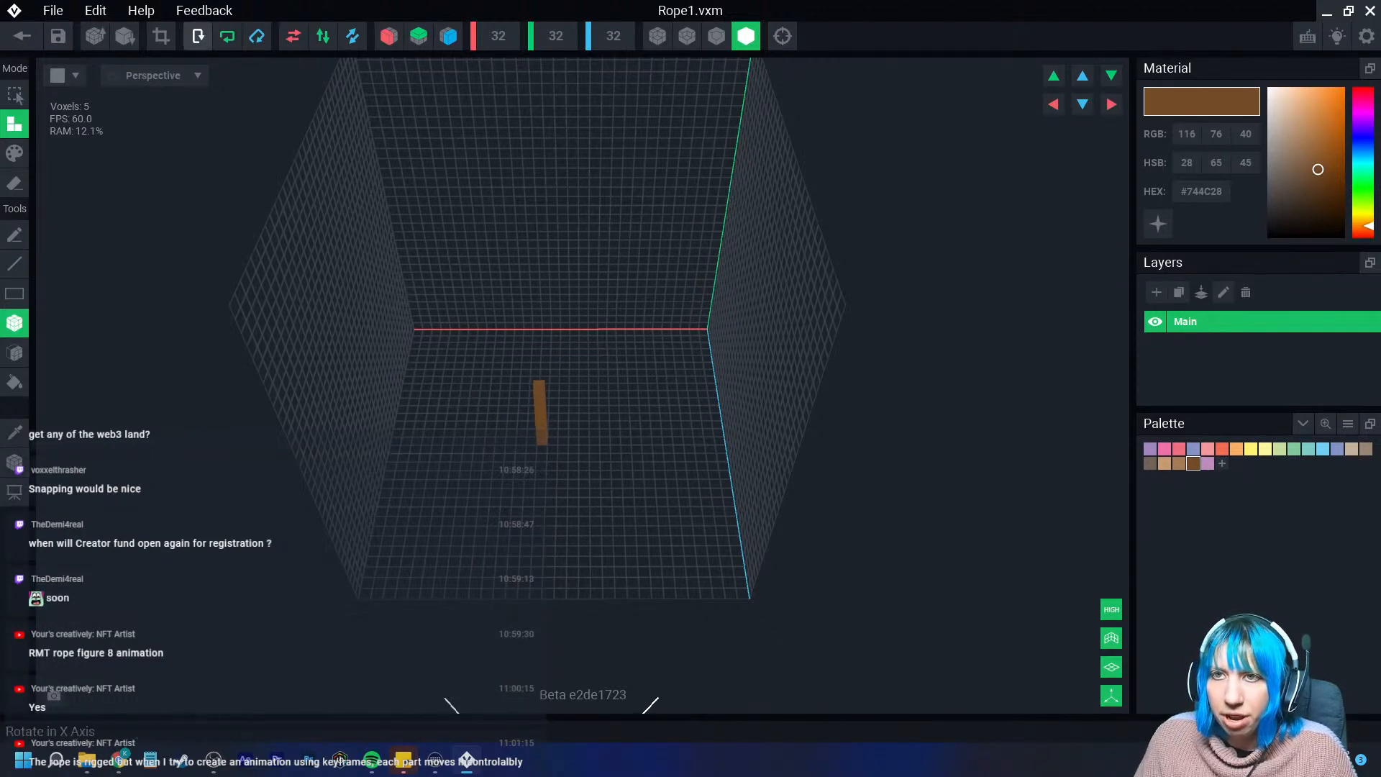
click(162, 36)
Centre Rope1's pivot and raise it to the column's upper end, and save the model while returning to the rig
click(14, 462)
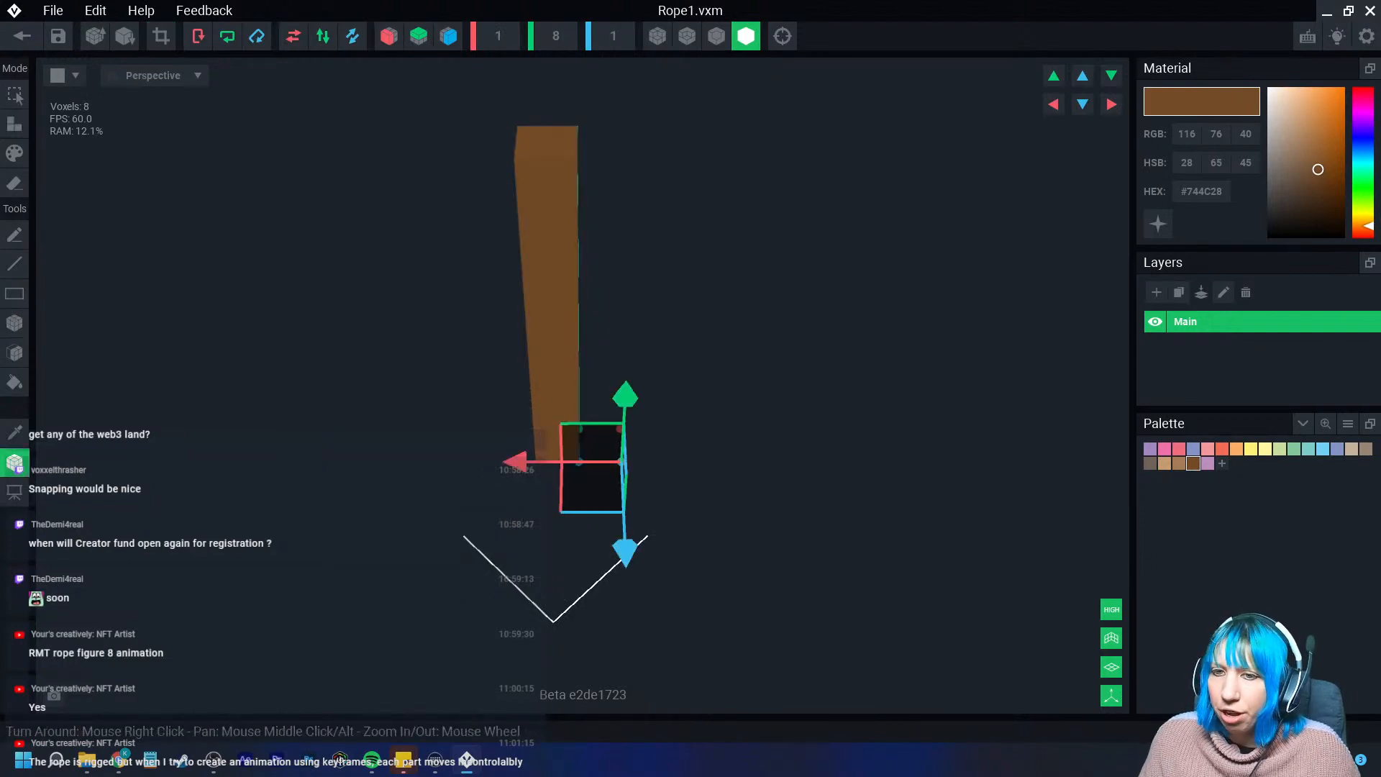
right_click(14, 462)
click(50, 496)
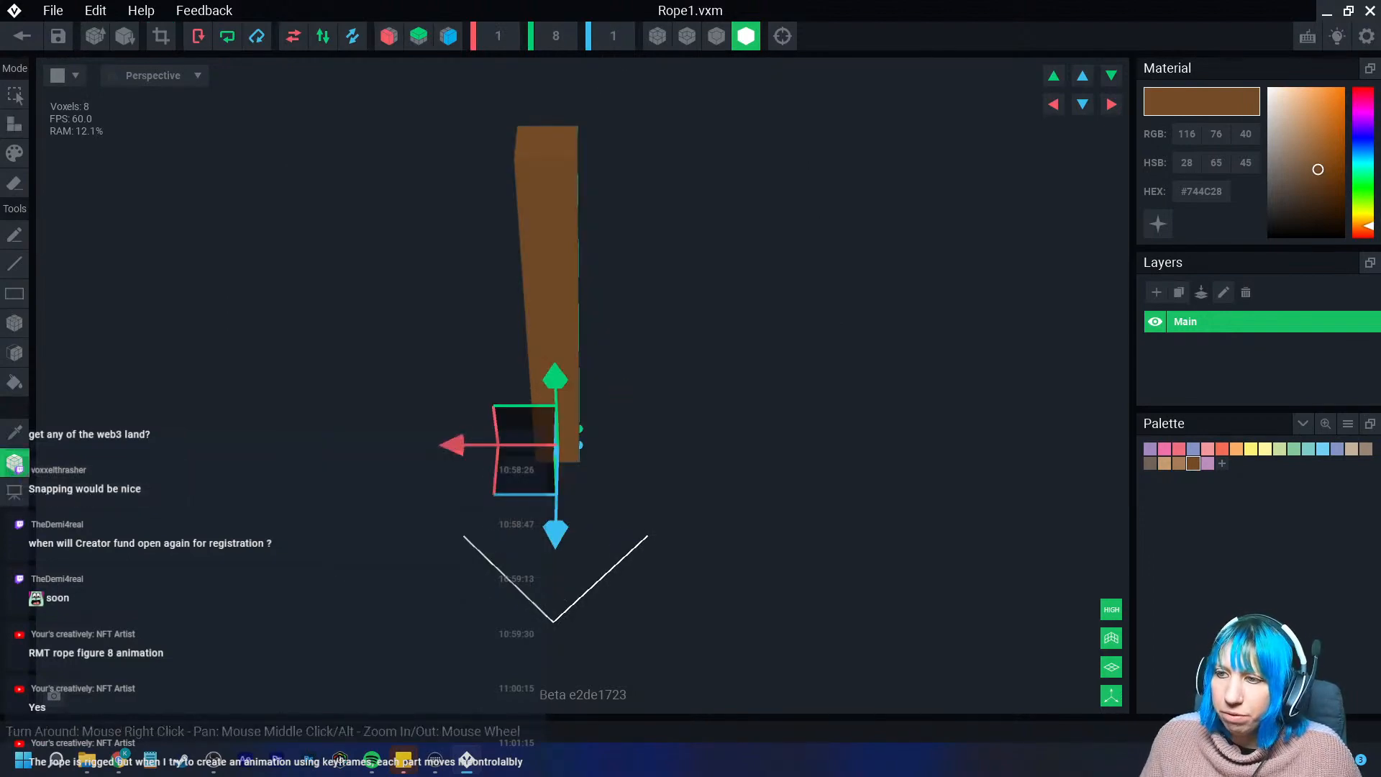
drag(555, 377, 555, 51)
middle_drag(556, 173, 551, 271)
right_drag(551, 270, 587, 250)
click(22, 36)
click(554, 276)
Create a child node named Rope under the control node and assign the Rope1 model to it
scroll(587, 250, up, 4)
click(36, 100)
click(101, 164)
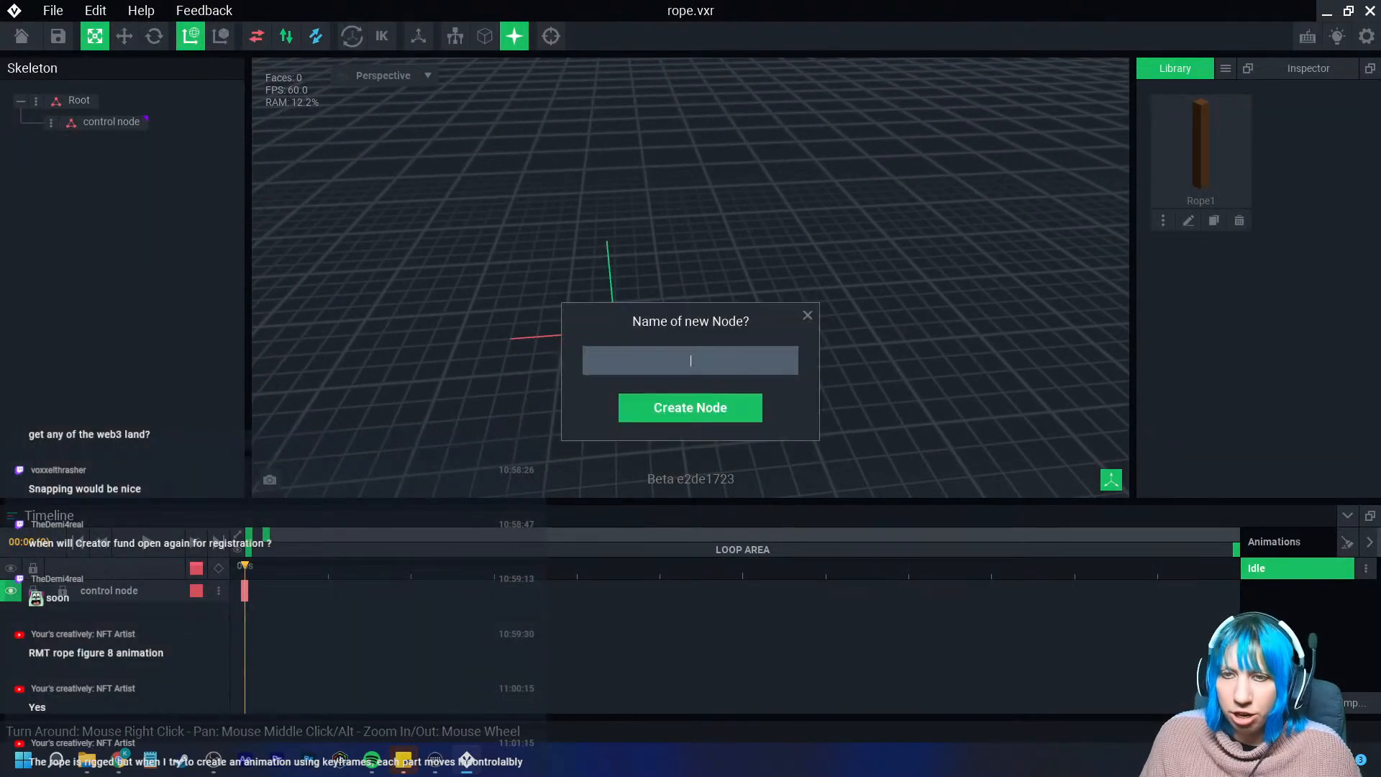
key(Return)
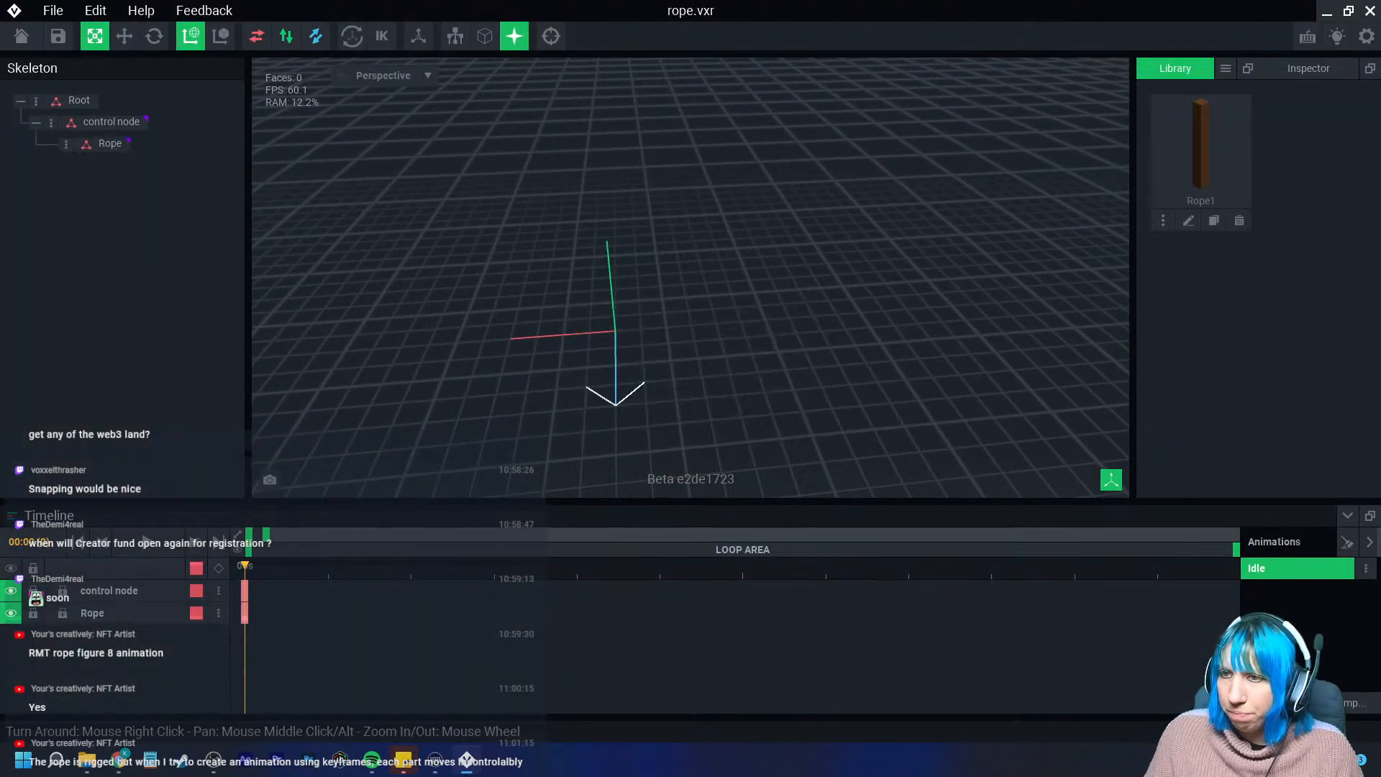
drag(1201, 144, 108, 144)
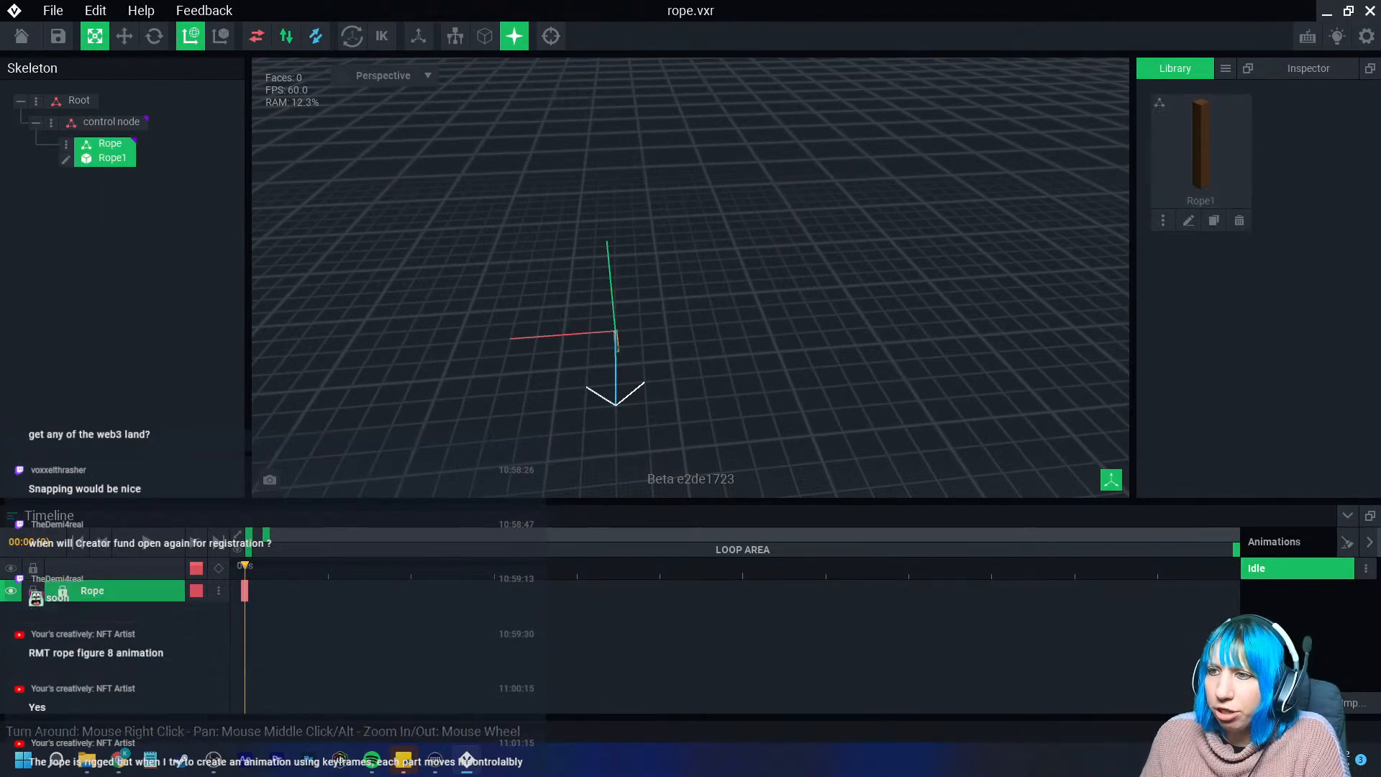
Move the Rope node straight up along the green axis, well above the origin
scroll(590, 255, up, 5)
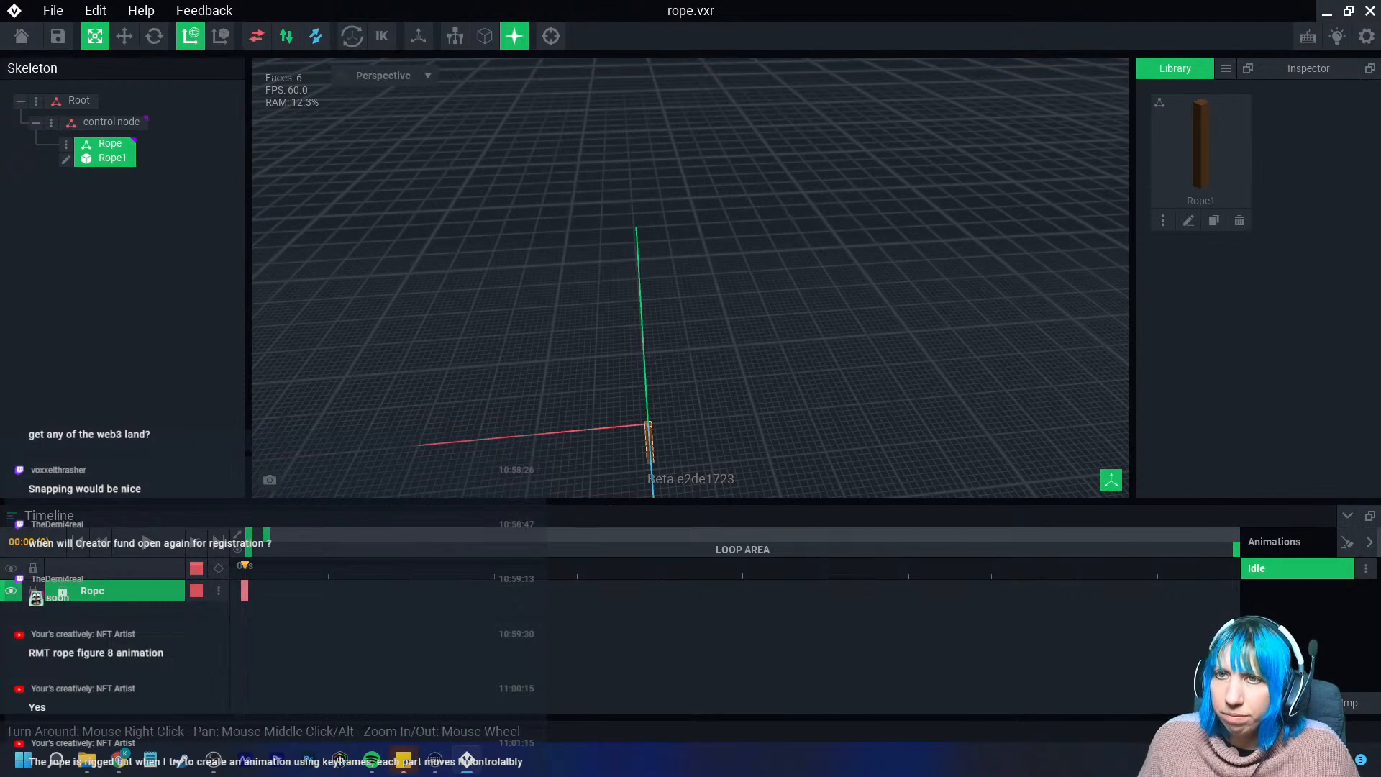
click(125, 36)
drag(644, 374, 630, 184)
right_drag(685, 316, 672, 282)
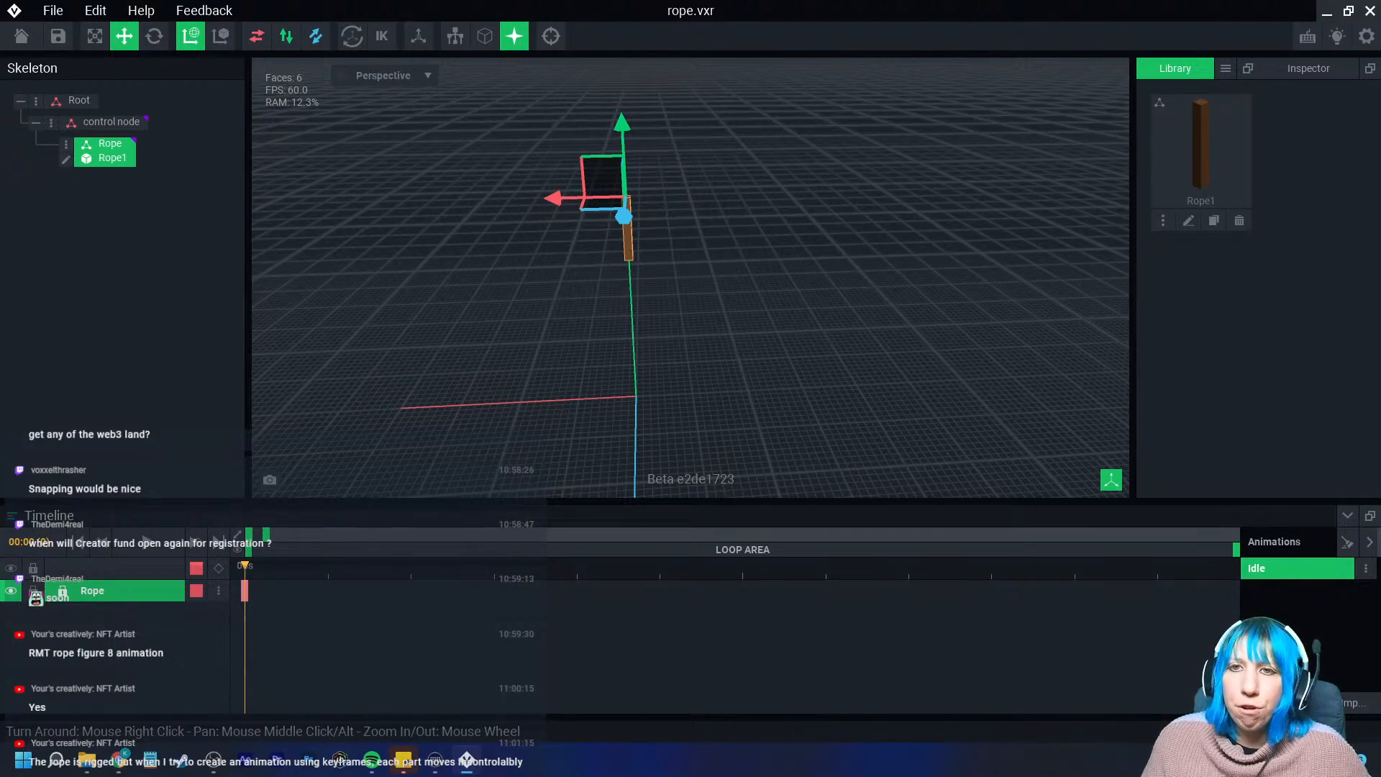
Open the Rope node's Rope1 model for editing and return to the rig, saving the model's changes
click(66, 160)
click(23, 36)
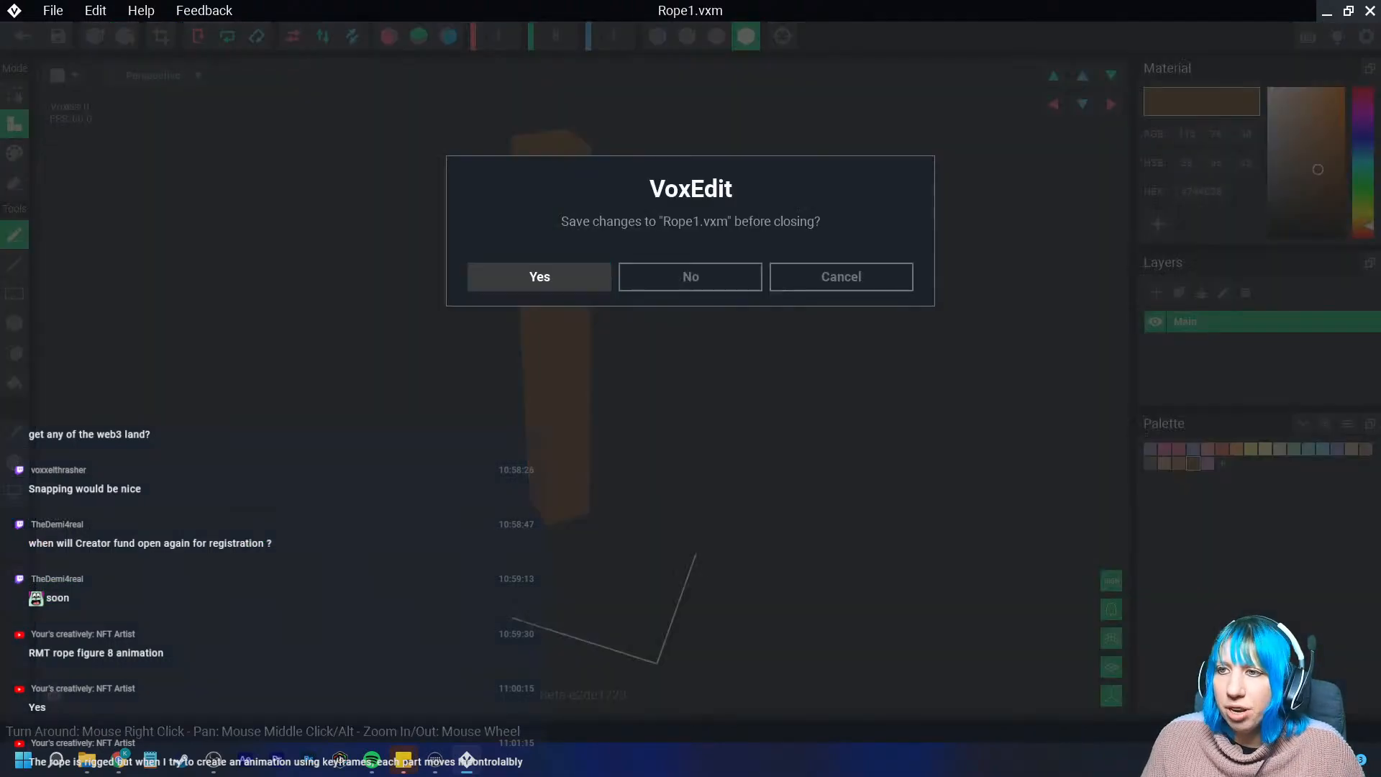
click(539, 277)
Create a child node named "rope 2" under the Rope node and assign the Rope1 model to it
click(67, 145)
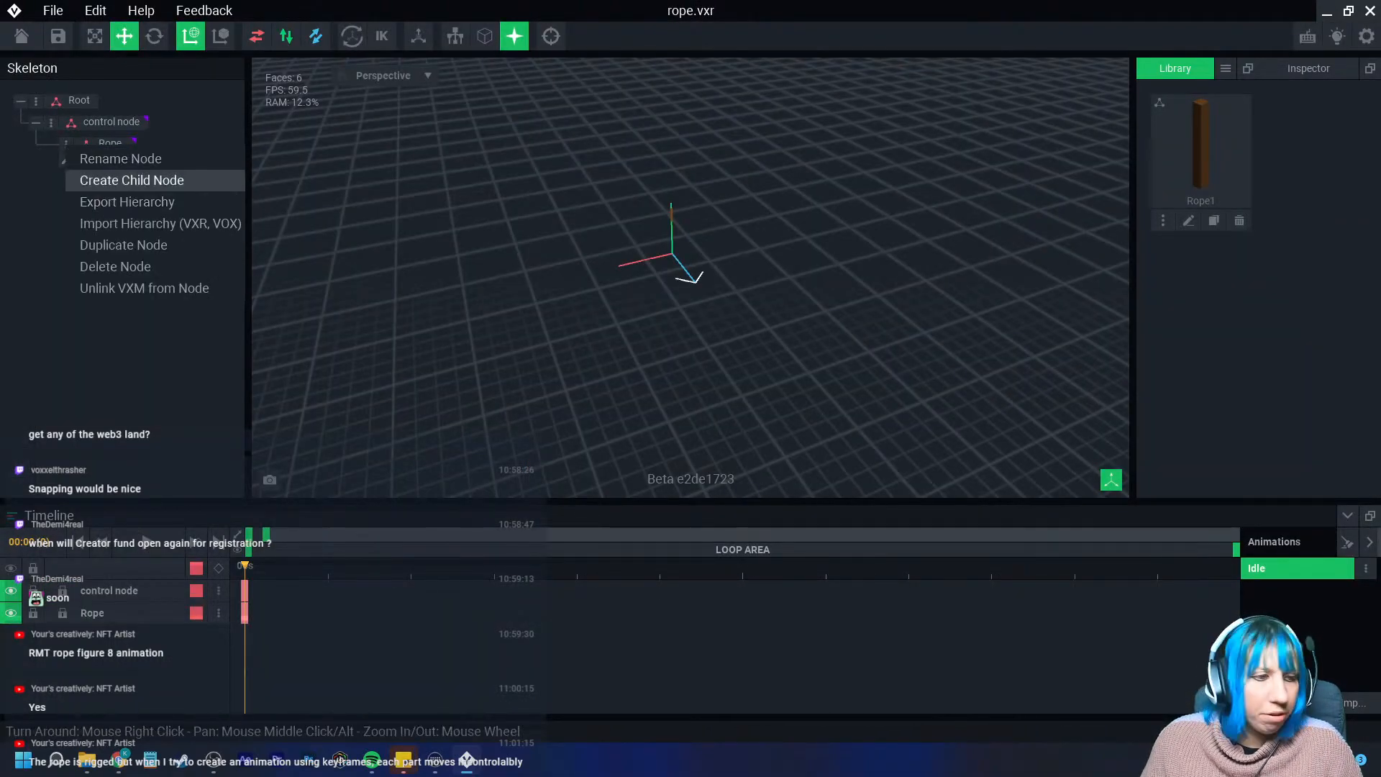
click(132, 180)
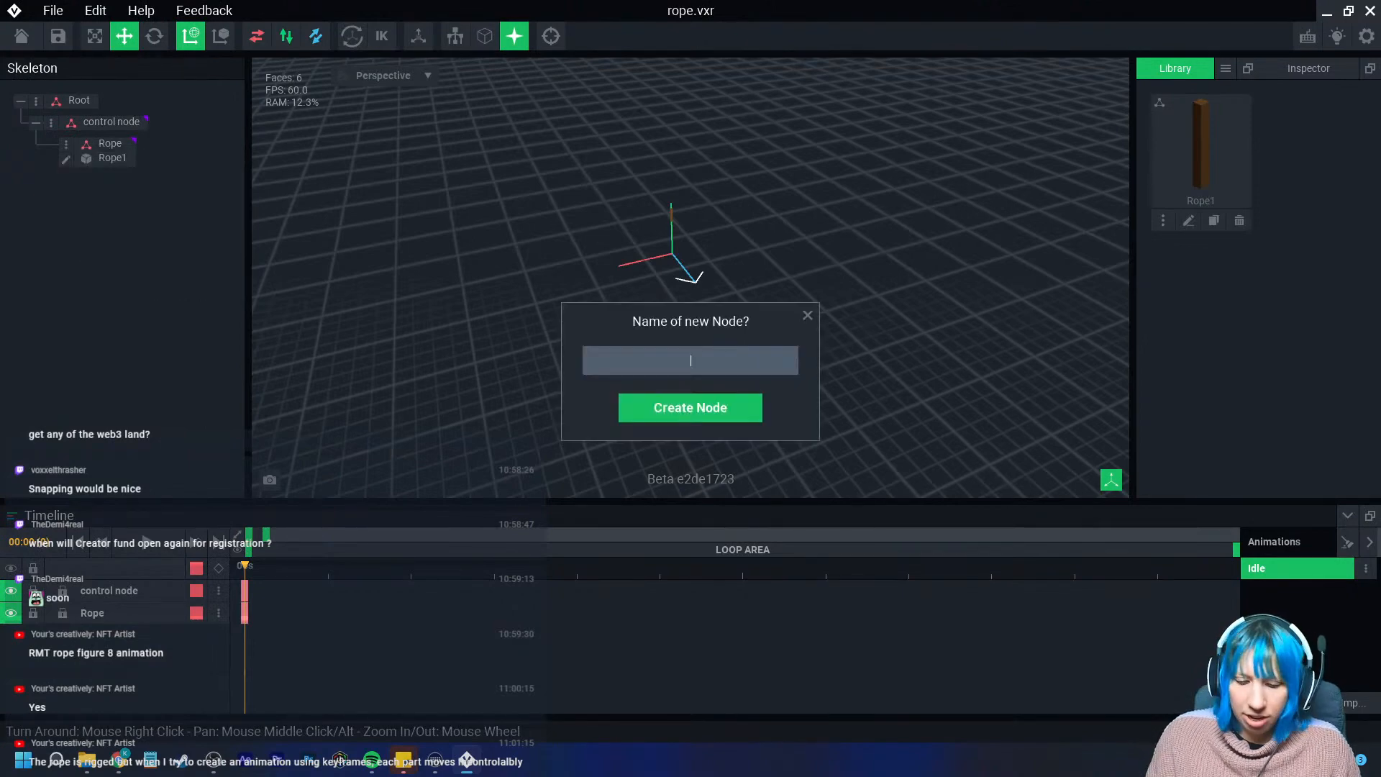
text(rope 2)
key(Return)
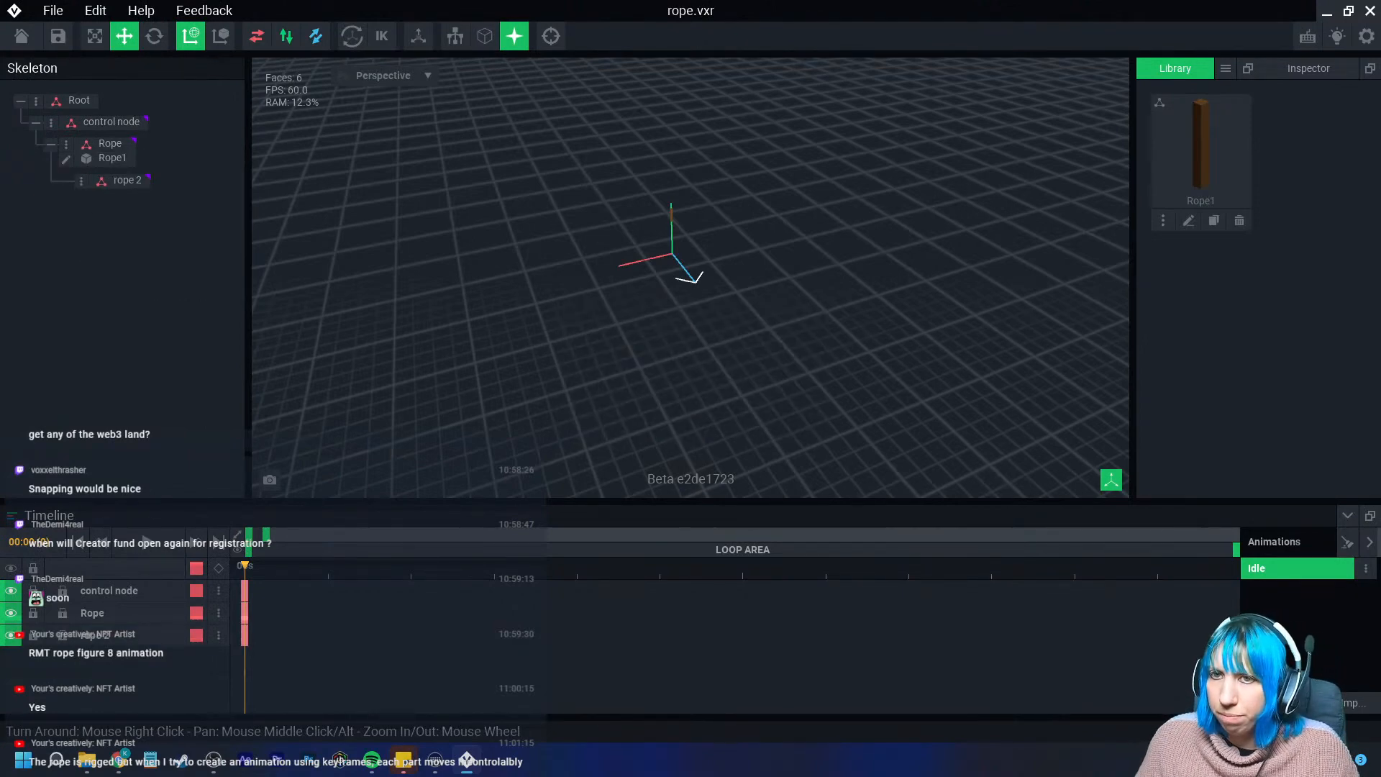
click(122, 180)
drag(1201, 144, 122, 182)
Move the rope 2 node straight up along the green axis so its column stands end to end on the Rope column
scroll(670, 253, up, 4)
right_drag(671, 253, 576, 259)
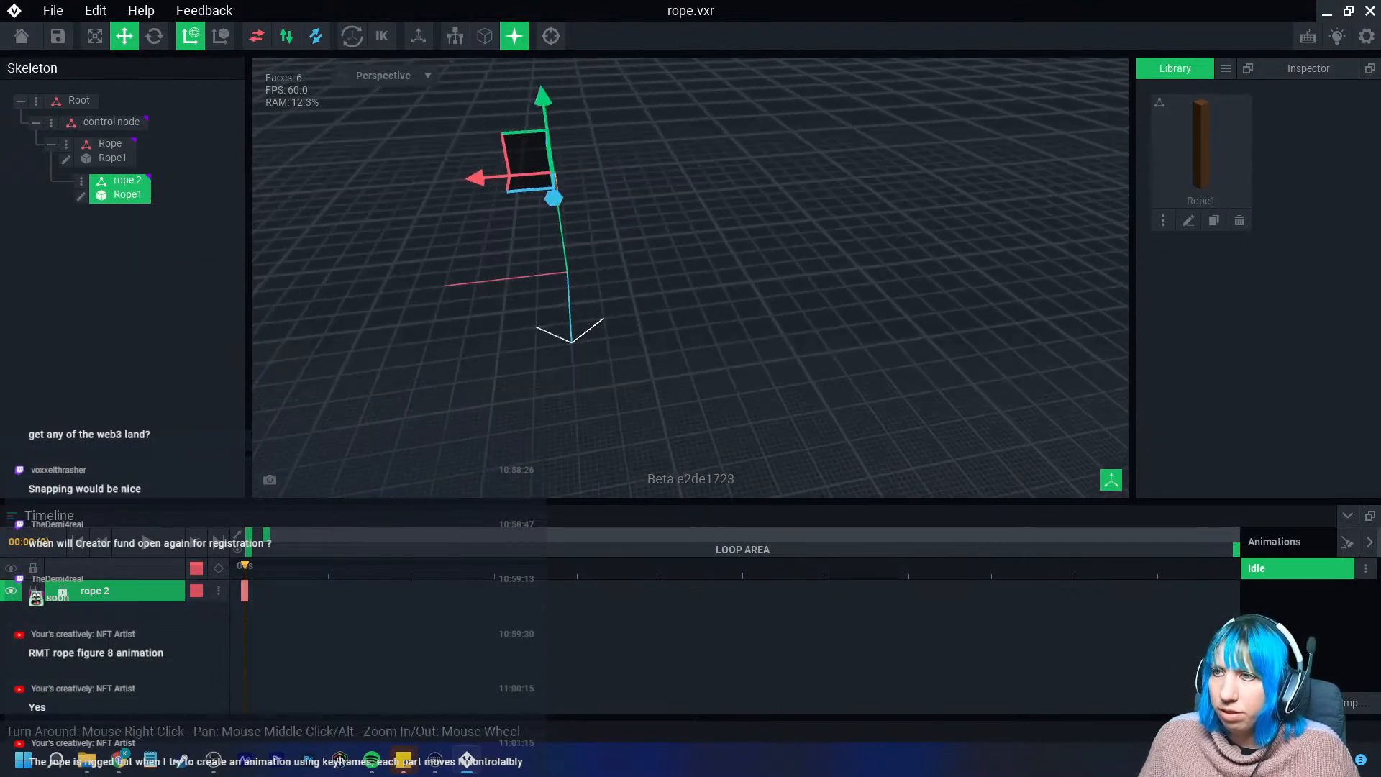
scroll(576, 259, up, 6)
drag(495, 140, 489, 45)
middle_drag(590, 230, 632, 231)
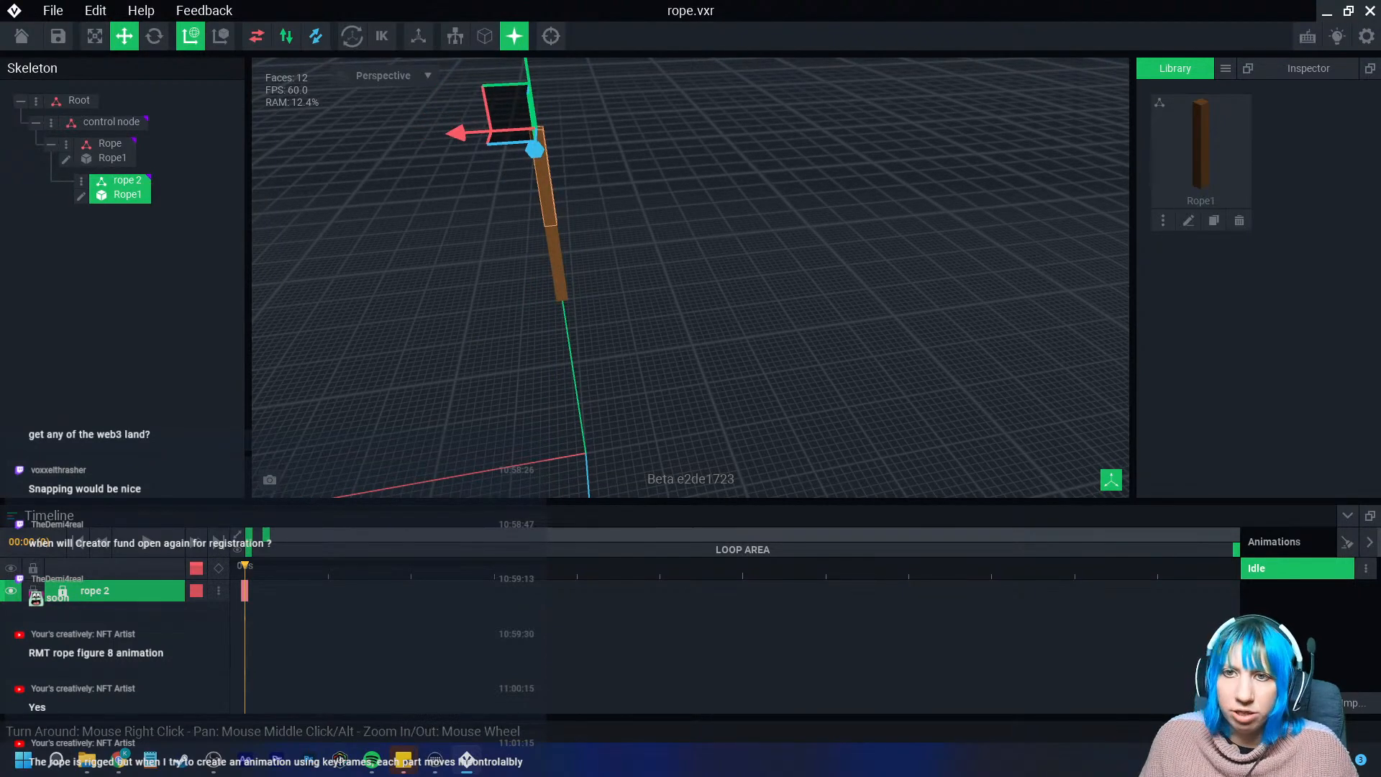
Try rotating the Rope node about the blue axis and undo the rotation
click(109, 150)
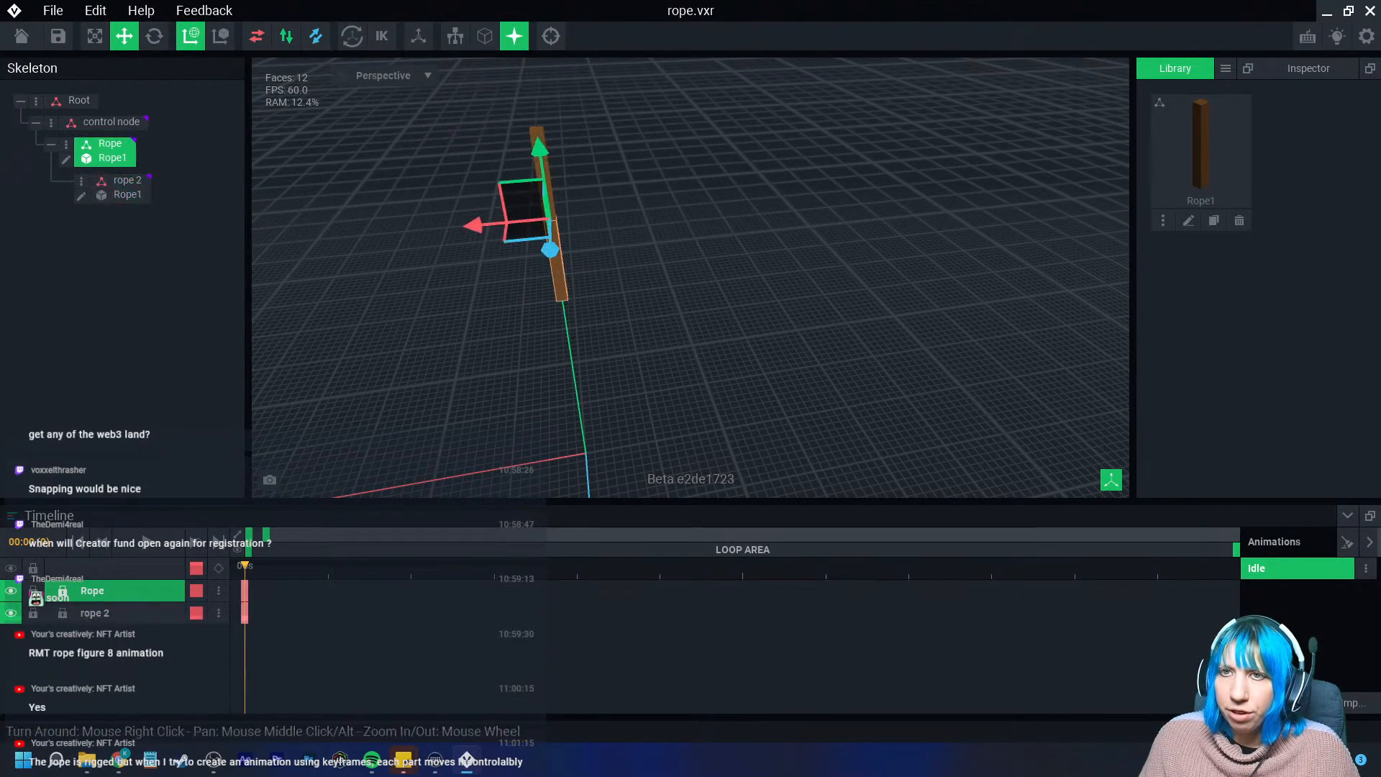
click(154, 36)
mouse_move(547, 158)
mouse_down()
mouse_move(555, 185)
mouse_move(541, 178)
mouse_up()
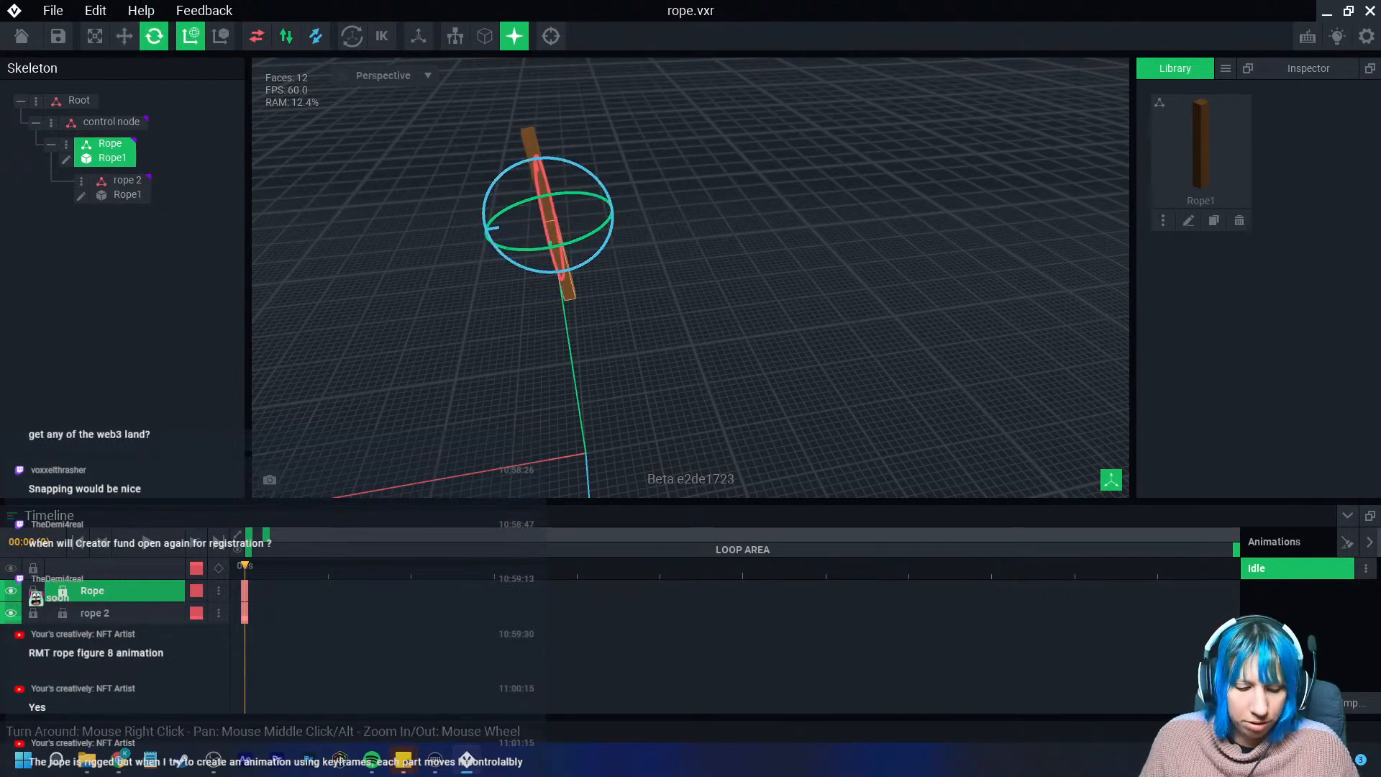
key(ctrl+z)
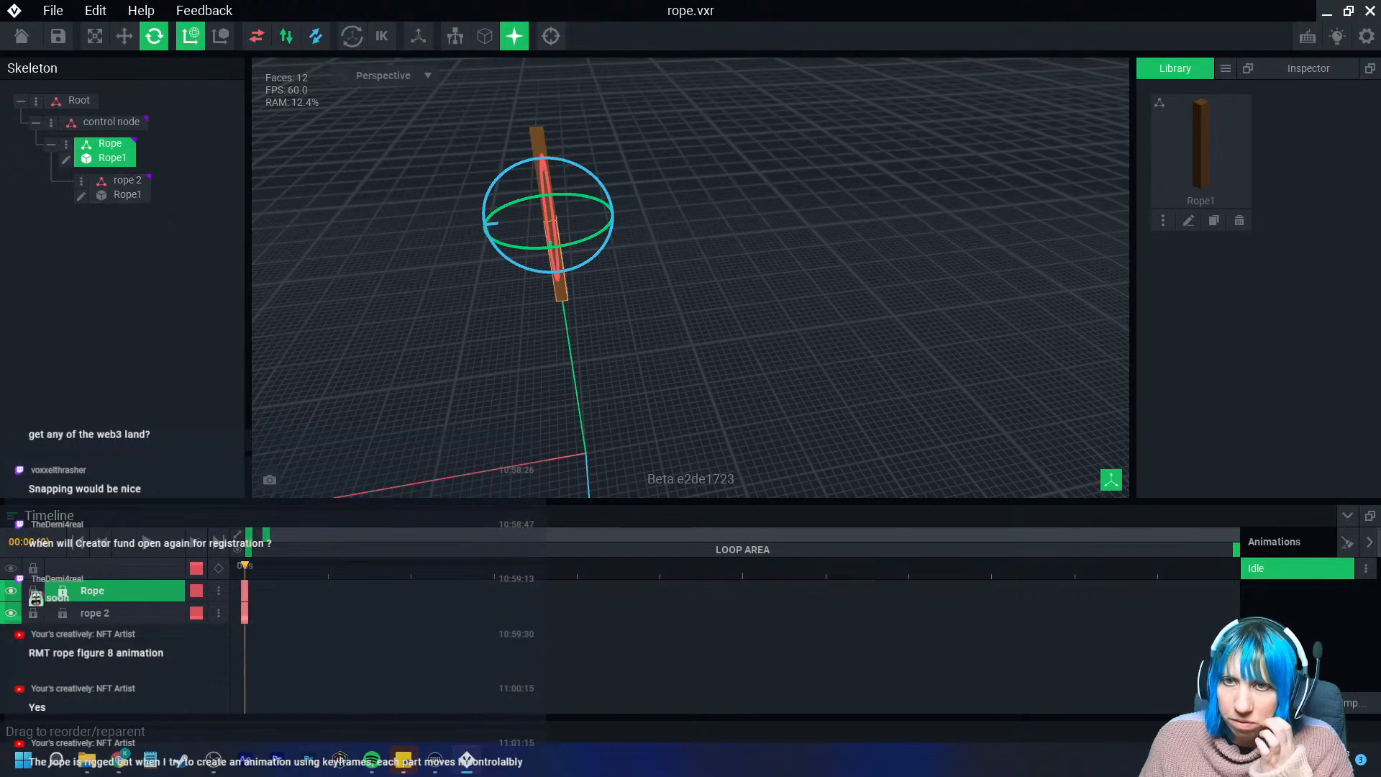
Create a child node named "rope3" under the Rope node and assign the Rope1 model to it
click(66, 144)
click(118, 185)
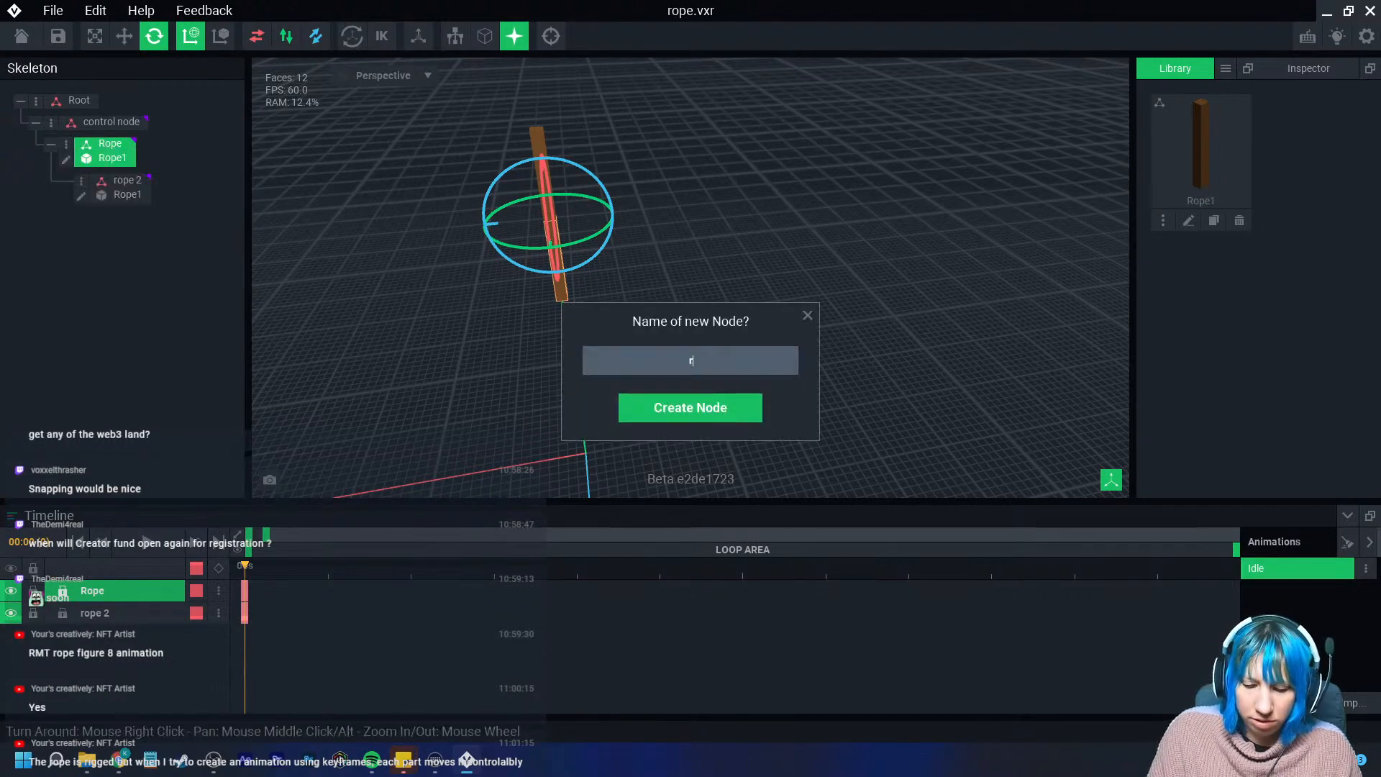
text(rope3)
key(Return)
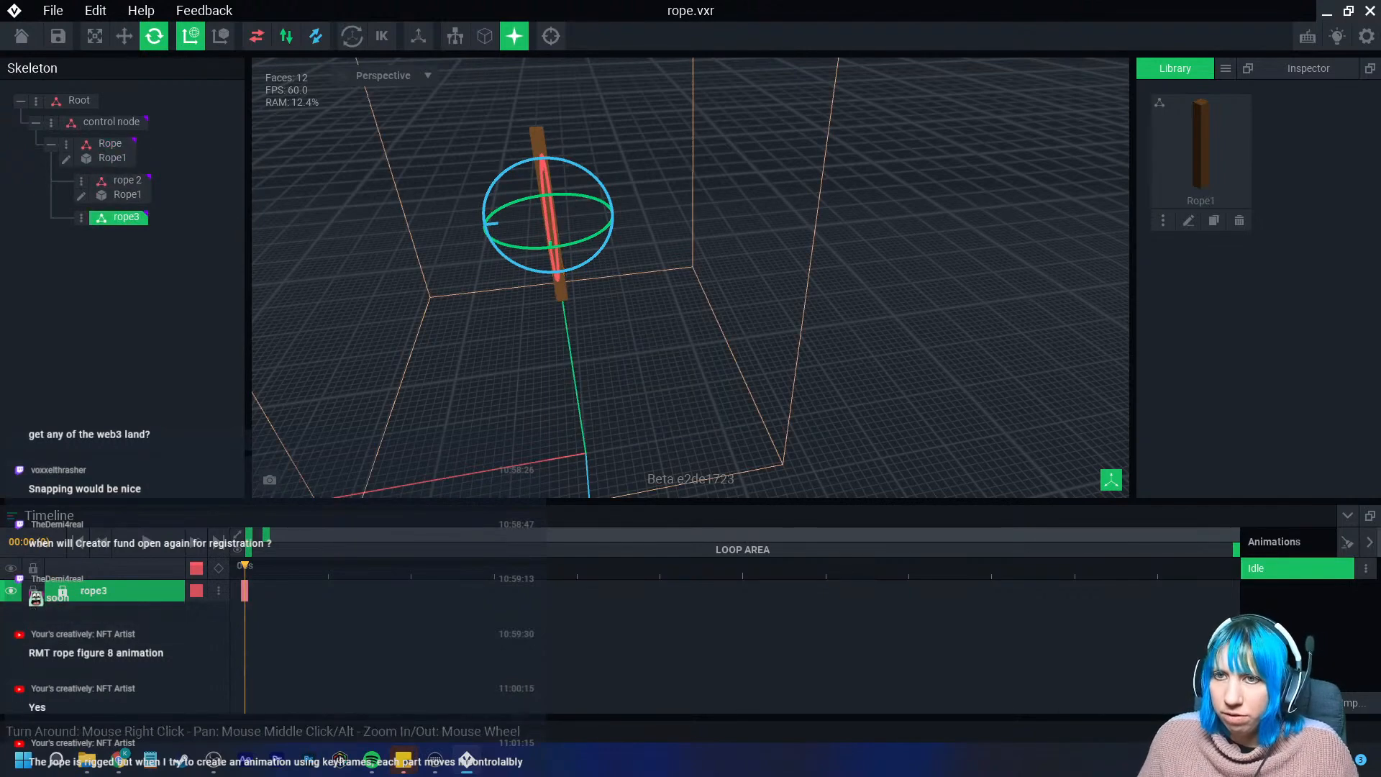
drag(1201, 144, 122, 218)
Raise the rope3 node above the rope 2 column and tilt it slightly about the blue axis
key(w)
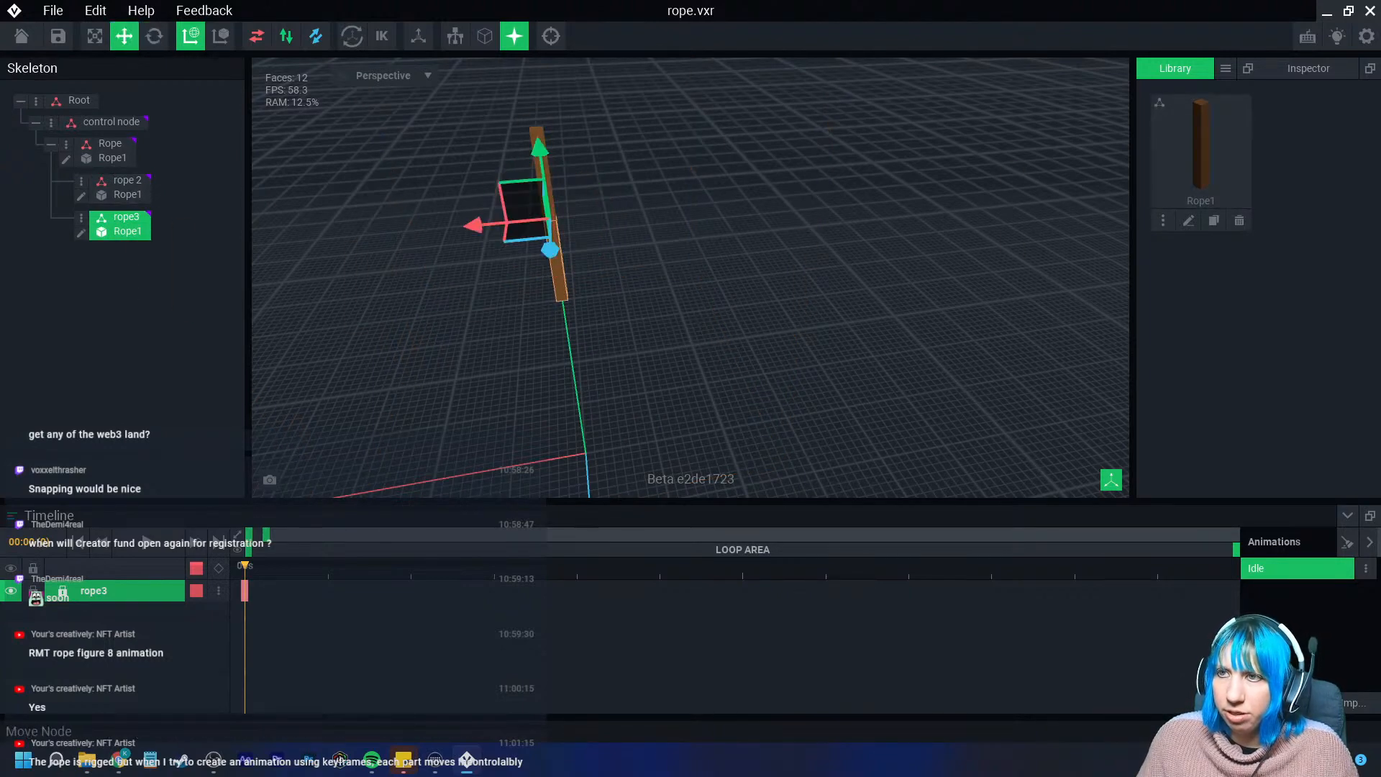
drag(539, 136, 531, 67)
middle_drag(530, 68, 531, 180)
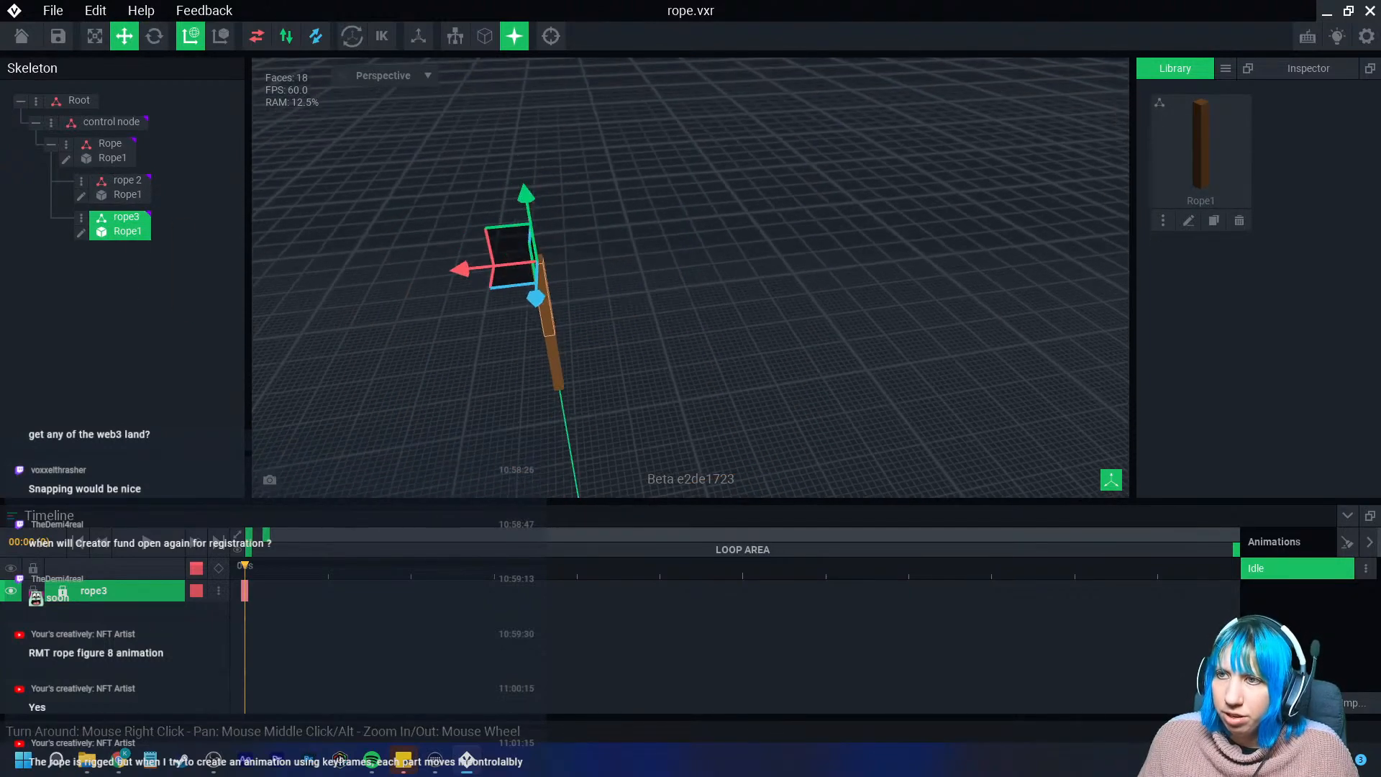
drag(528, 200, 567, 128)
key(e)
key(w)
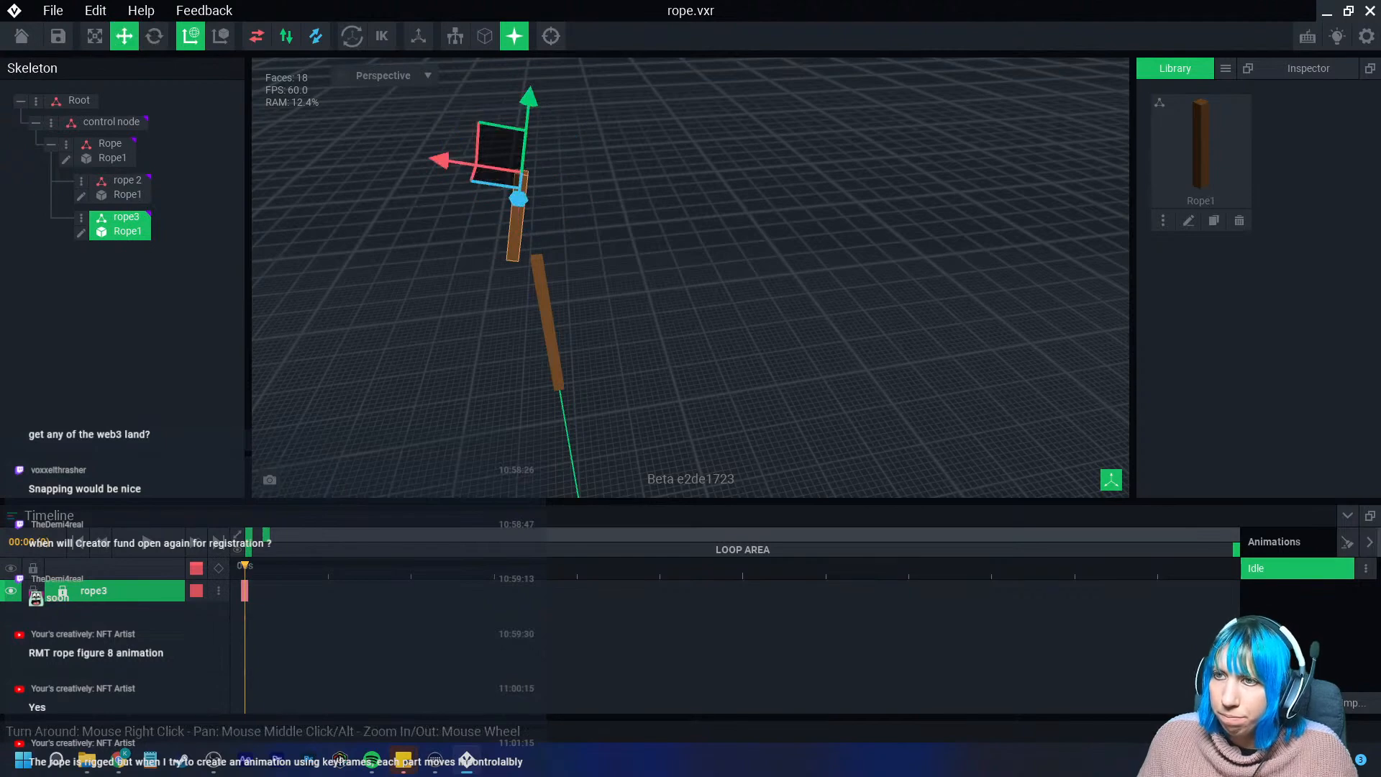
Shift rope3 along the red axis so its lower end meets the upper end of rope 2, and inspect the joint
drag(452, 162, 480, 167)
click(622, 204)
scroll(622, 204, up, 3)
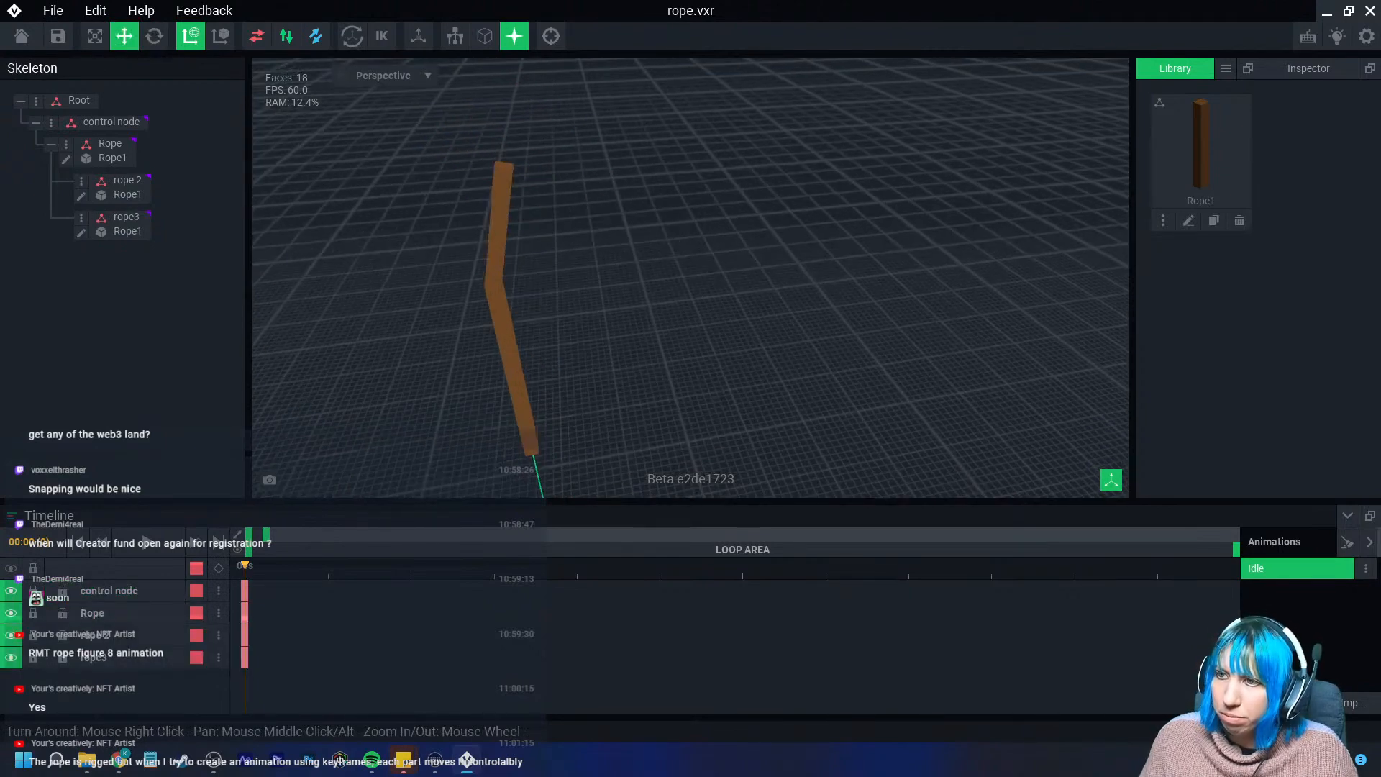
scroll(512, 282, up, 3)
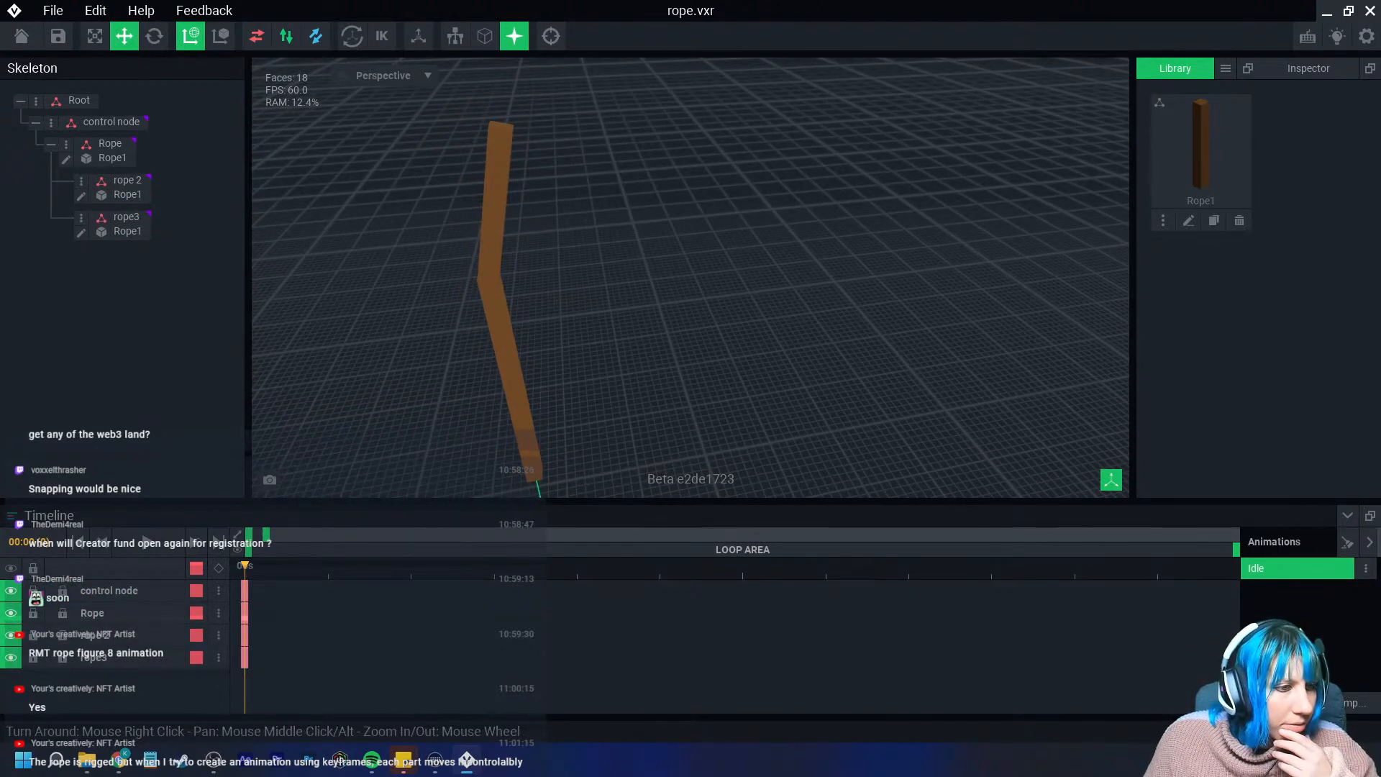
mouse_move(513, 282)
right_down()
mouse_move(556, 306)
mouse_move(554, 281)
mouse_move(529, 262)
mouse_move(536, 281)
right_up()
scroll(536, 280, up, 3)
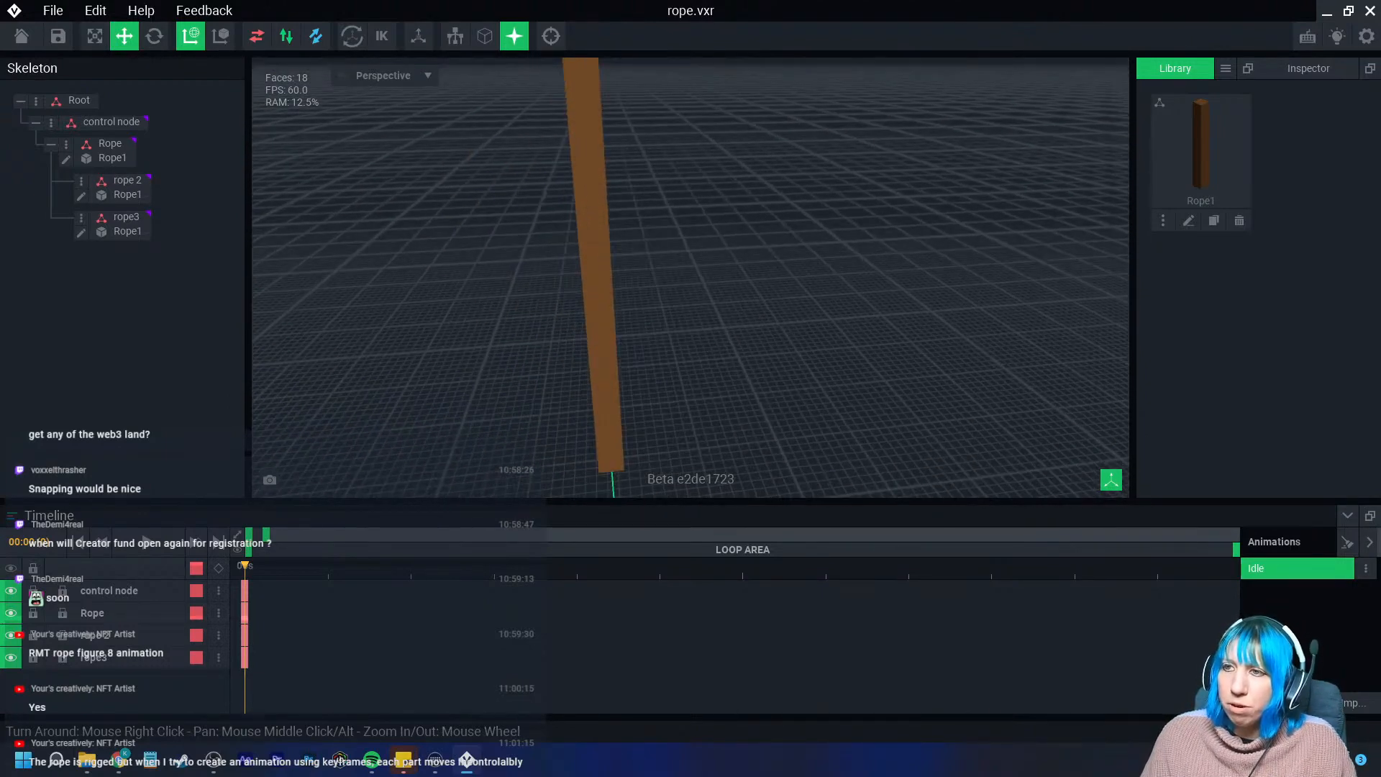
scroll(554, 277, down, 5)
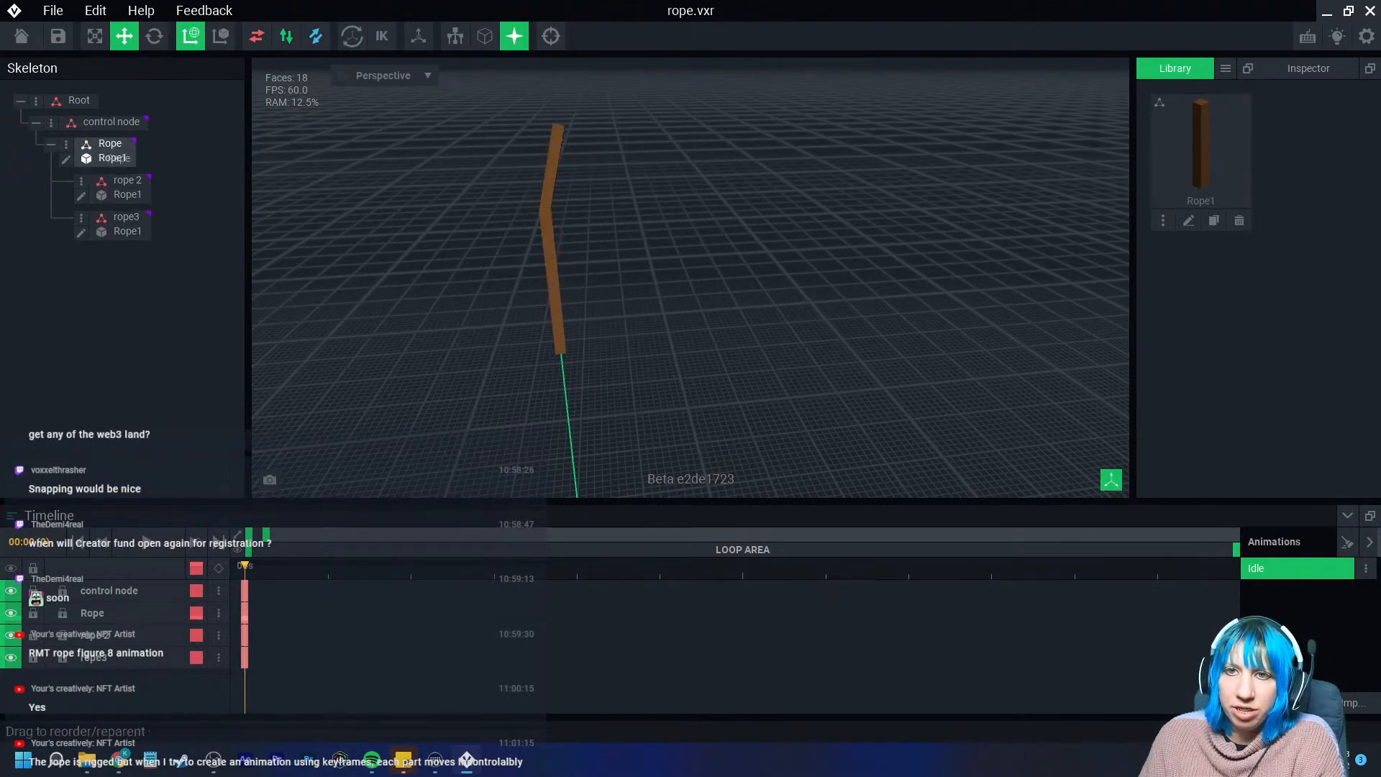
Rotate the Rope node slightly about the blue axis at 0 s so the attached segments tilt with it
click(108, 150)
click(154, 36)
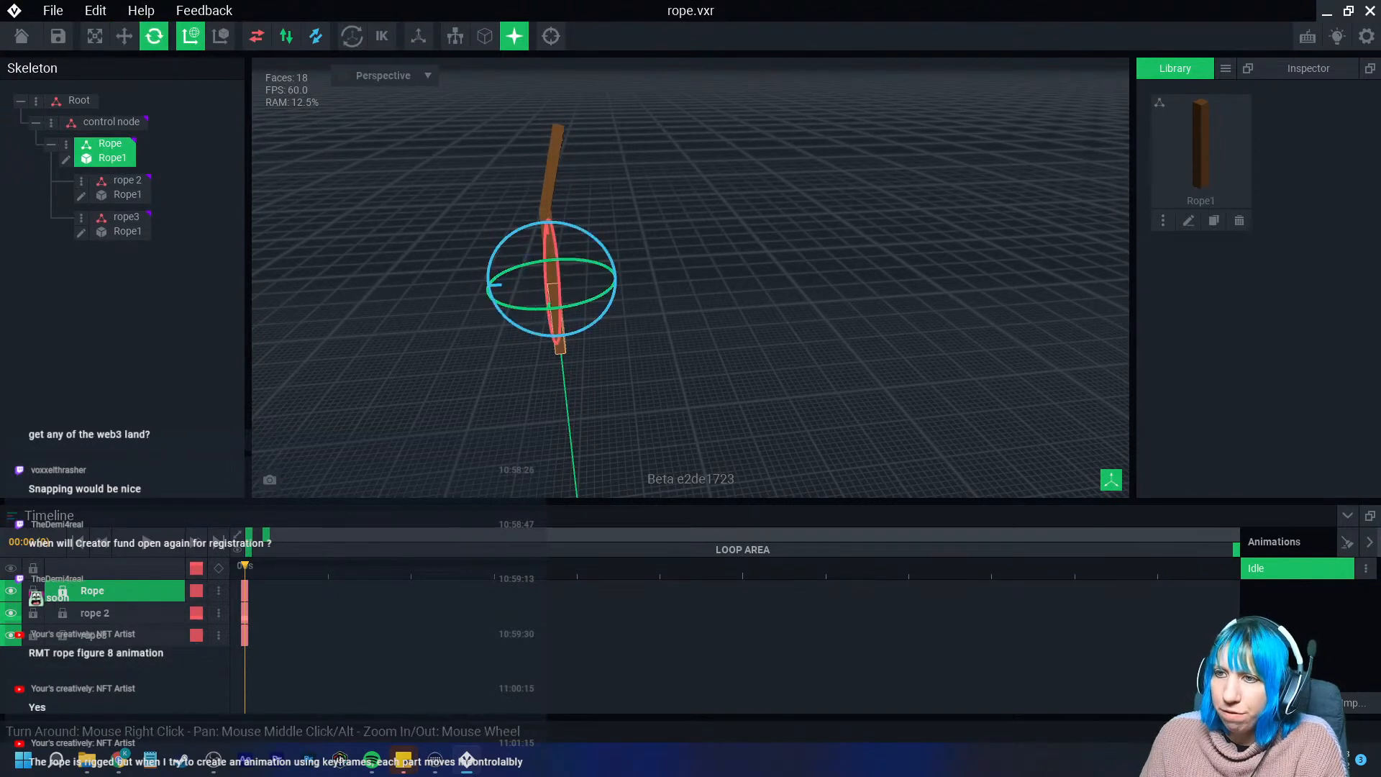
mouse_move(550, 339)
mouse_down()
mouse_move(565, 349)
mouse_move(494, 333)
mouse_move(551, 348)
mouse_up()
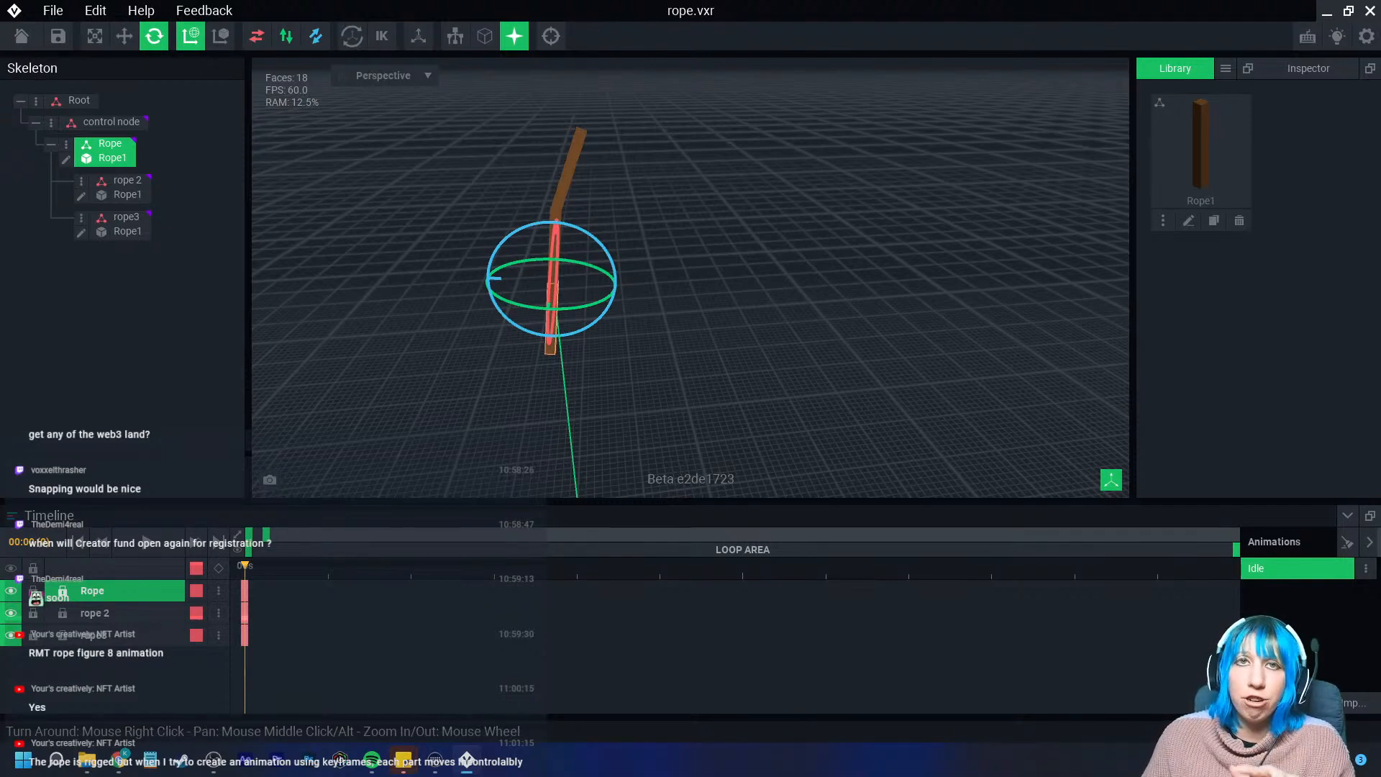
scroll(529, 279, up, 5)
scroll(568, 288, down, 3)
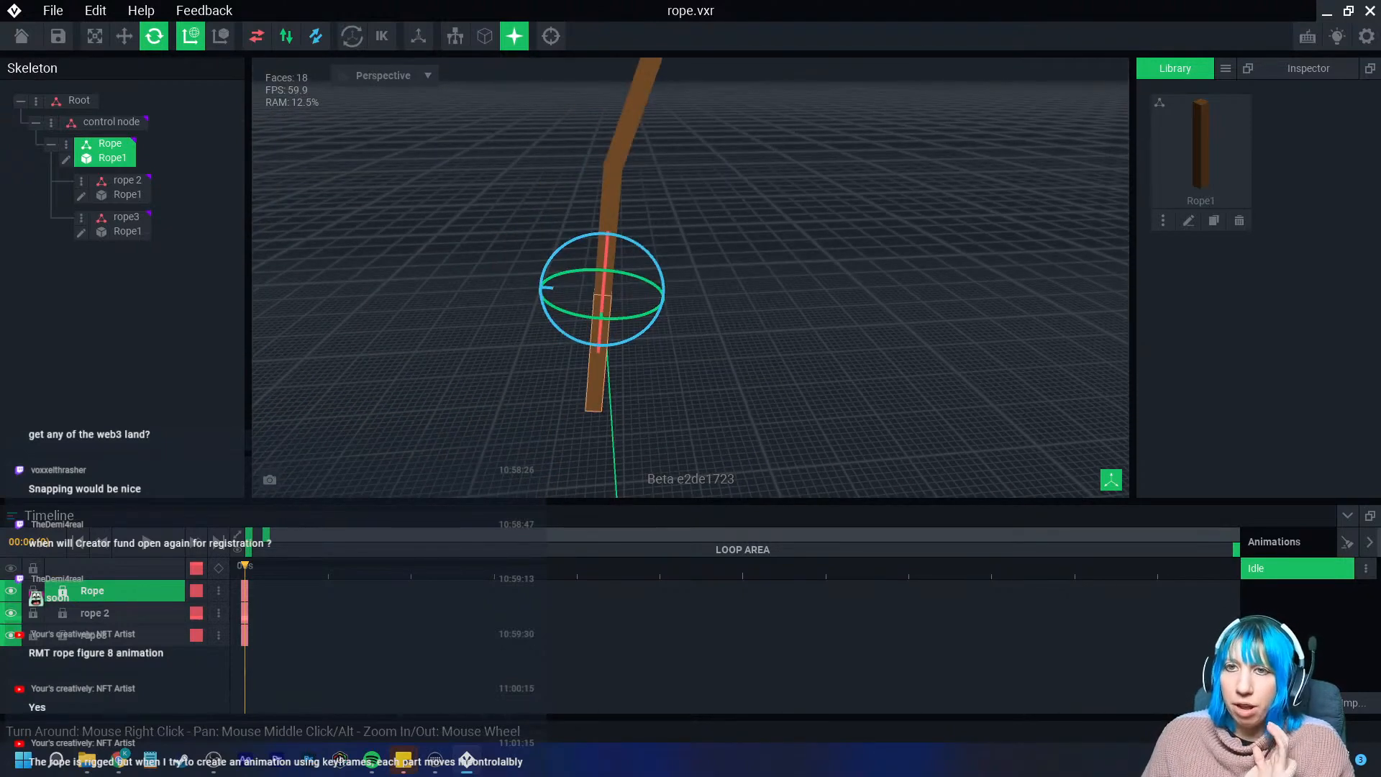
right_drag(576, 288, 532, 290)
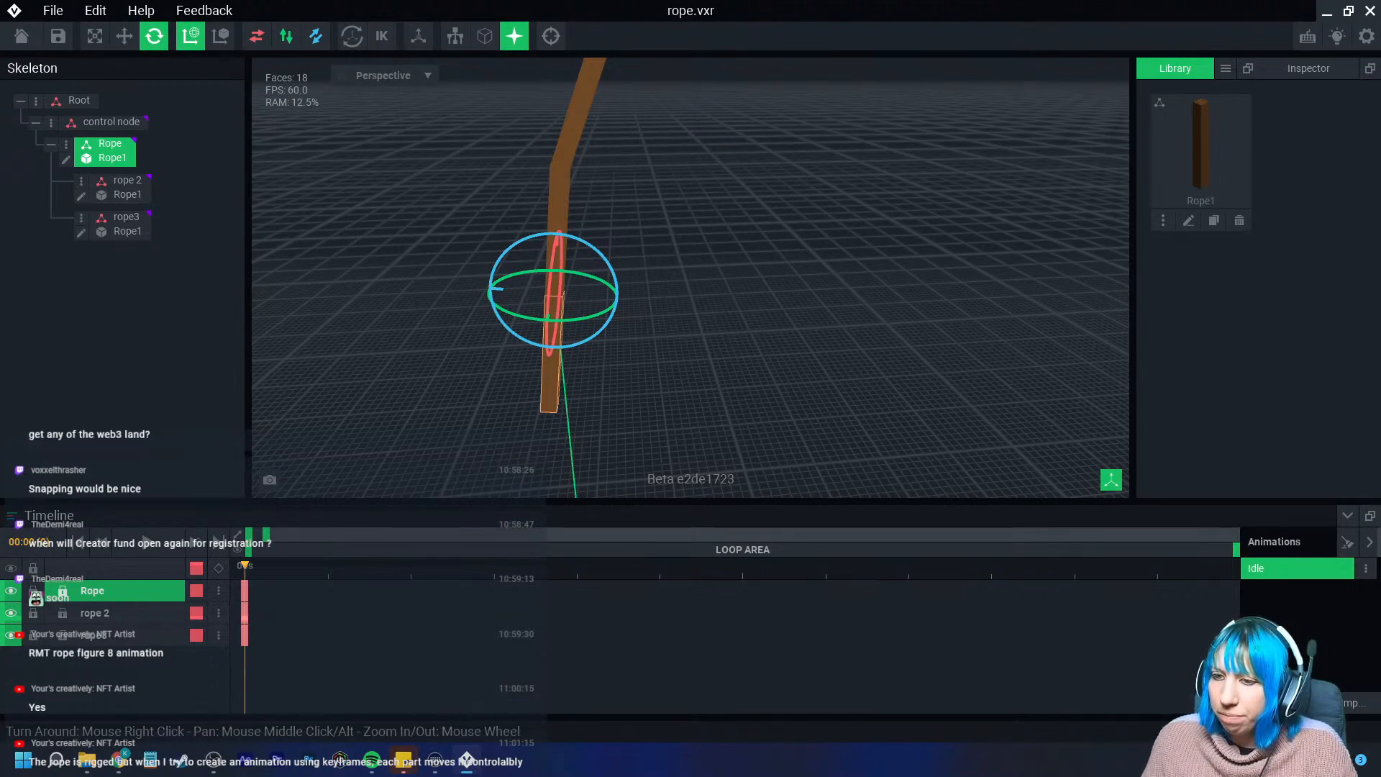
Widen the timeline's visible range and keyframe a further blue-axis rotation of the Rope node at about 0.4 s
drag(244, 566, 660, 566)
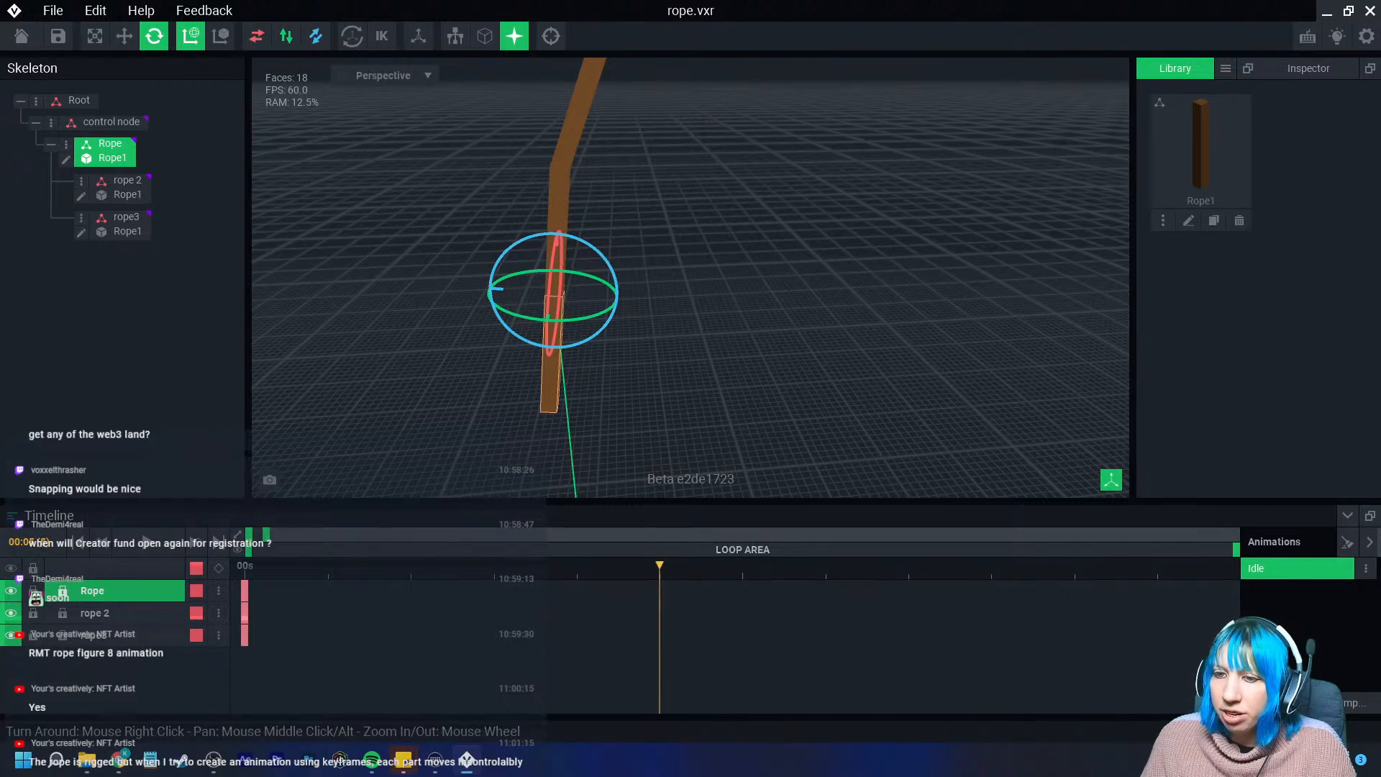
drag(267, 535, 385, 535)
click(390, 567)
scroll(562, 324, down, 2)
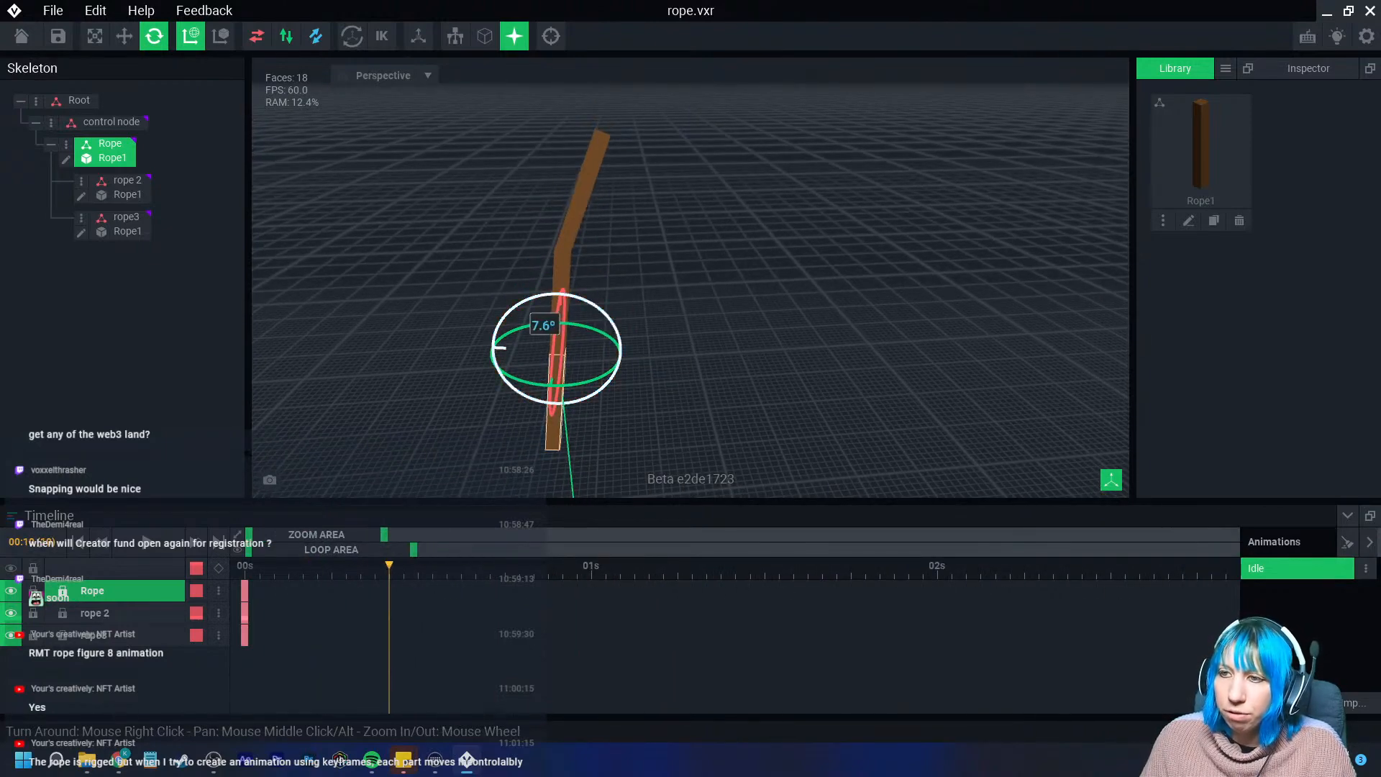
drag(545, 295, 561, 293)
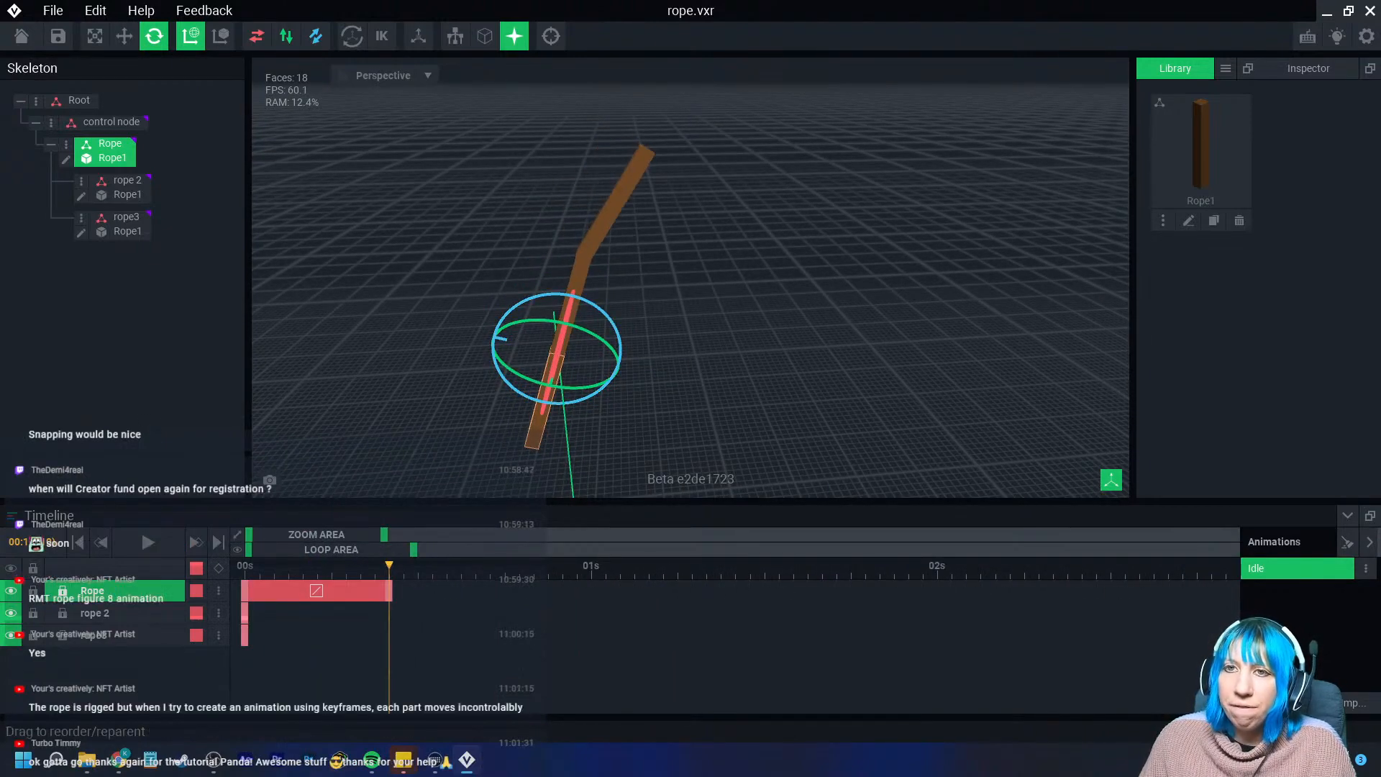
click(110, 123)
click(124, 187)
click(108, 151)
click(123, 187)
click(108, 151)
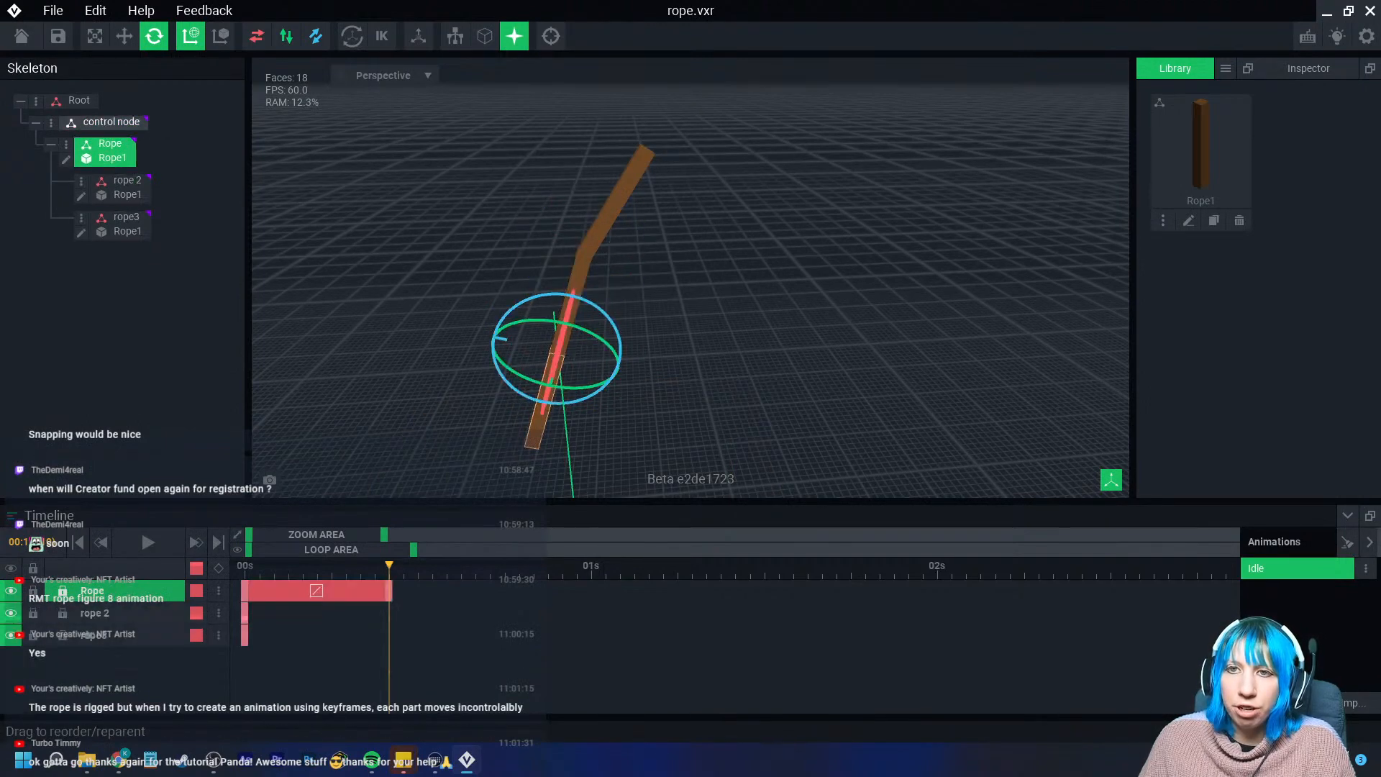
Try moving the control node about -9.4 along the red axis at the current time and undo the move
click(110, 122)
click(124, 36)
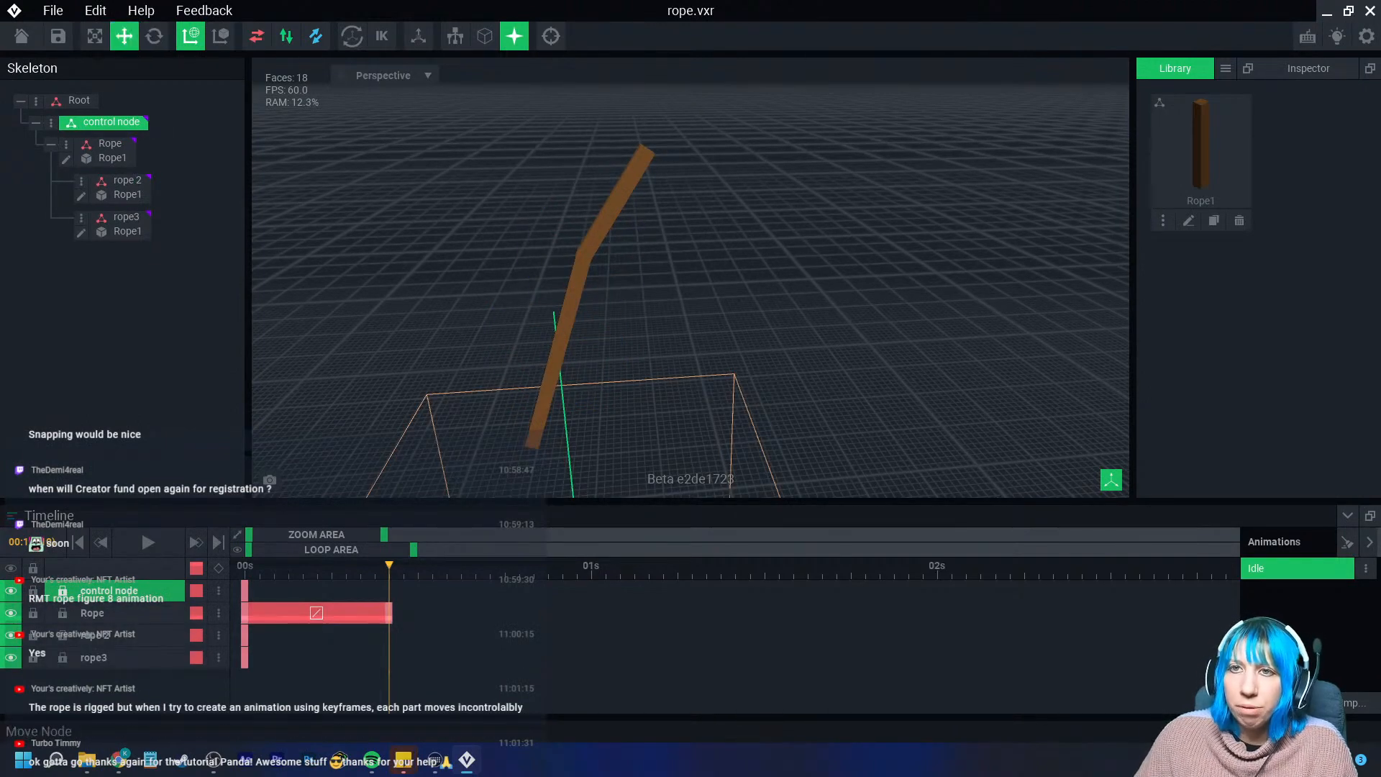
scroll(540, 360, down, 4)
middle_drag(540, 374, 504, 277)
drag(505, 413, 566, 411)
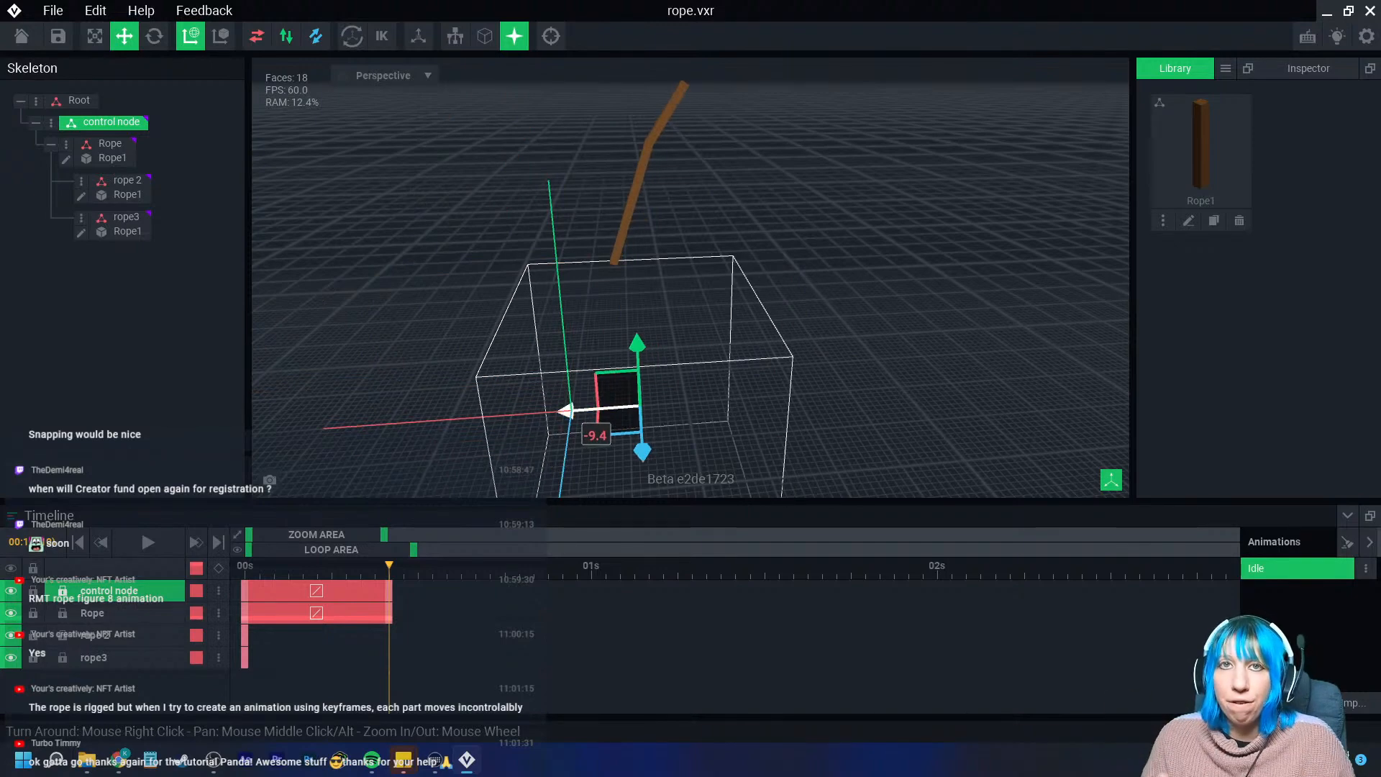
key(ctrl+z)
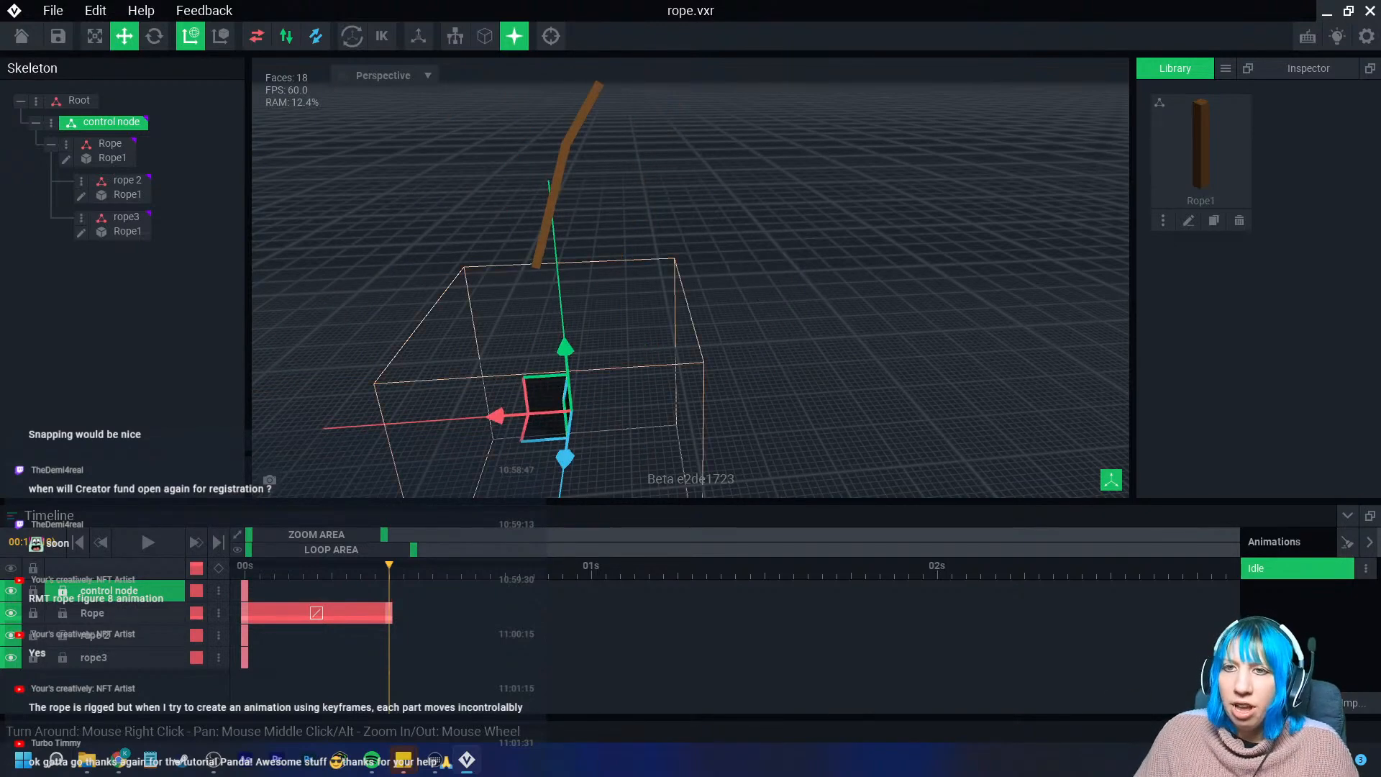
Select the Rope node, view a figure-eight knot reference image in the browser, and close the browser window
click(108, 151)
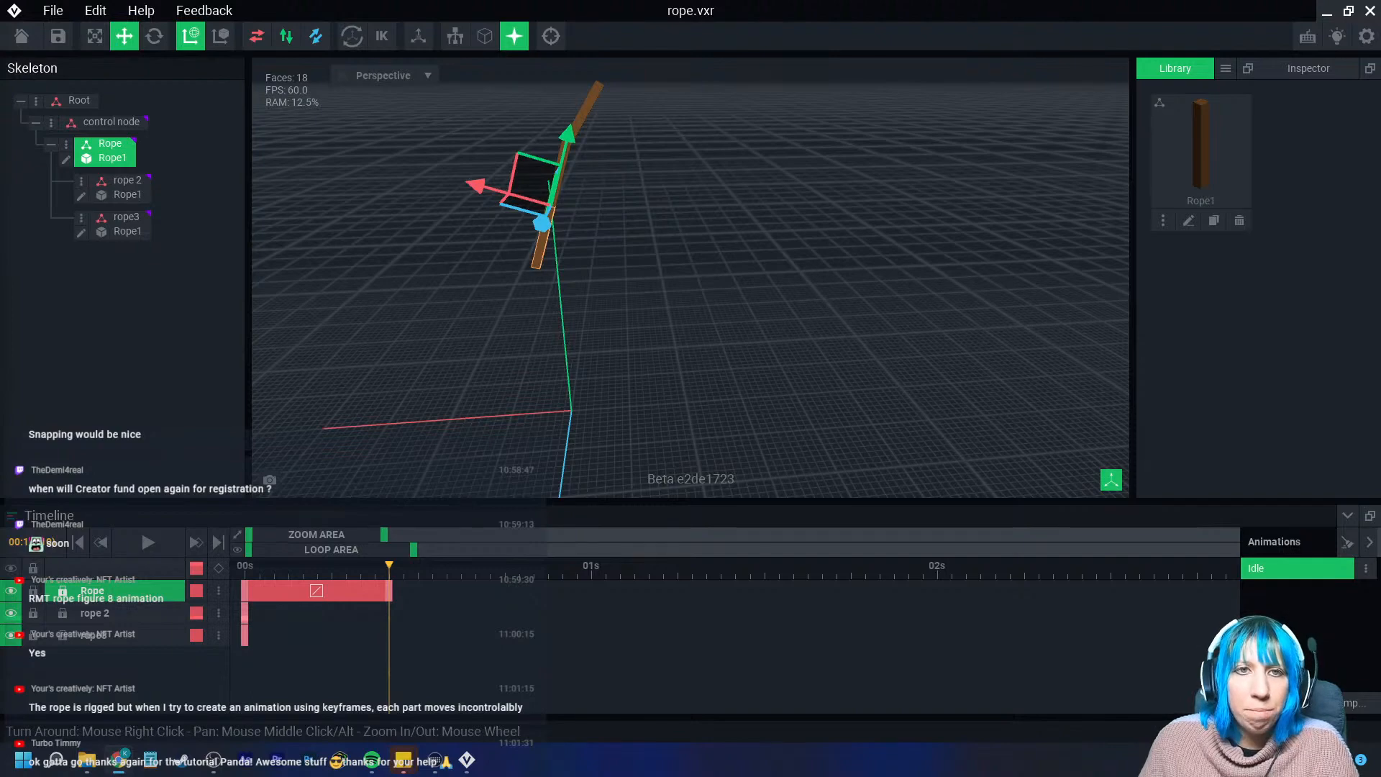
drag(0, 147, 202, 69)
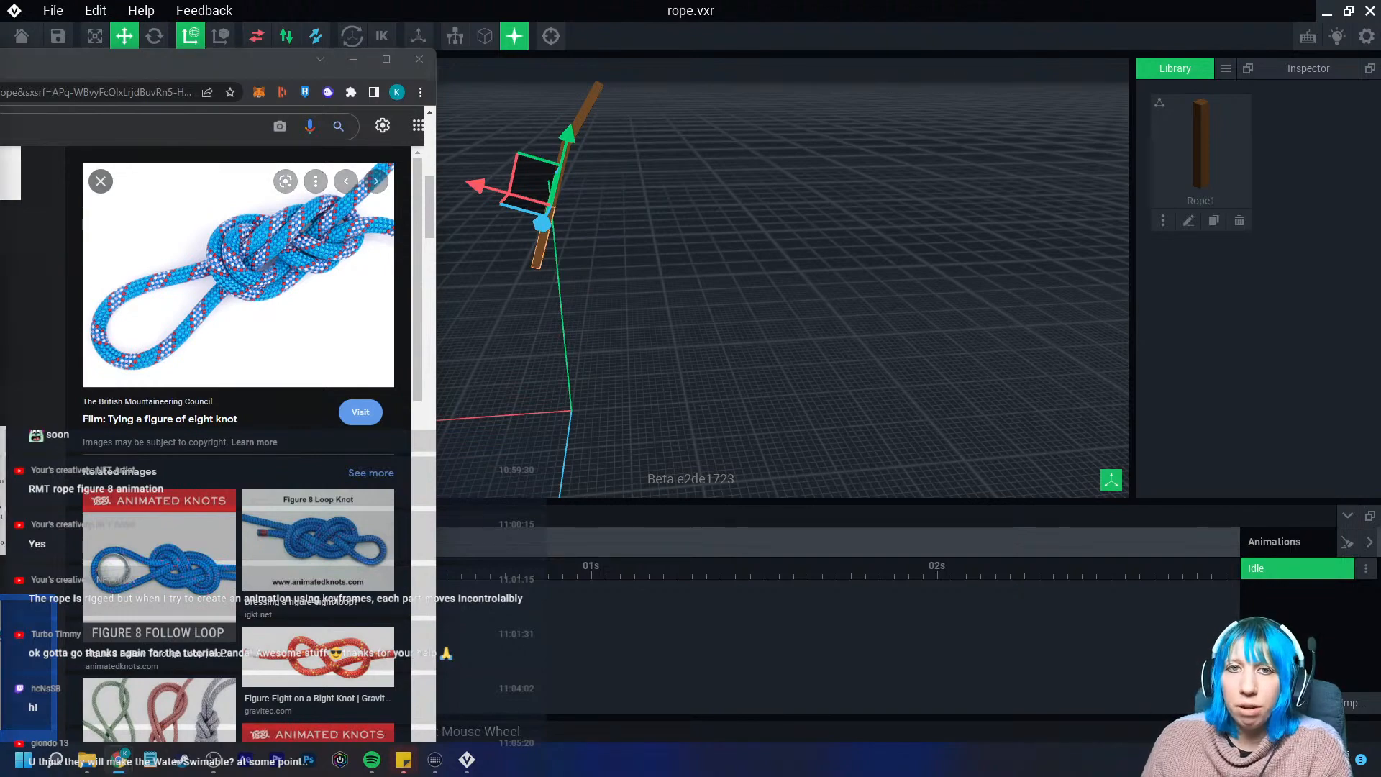
click(419, 59)
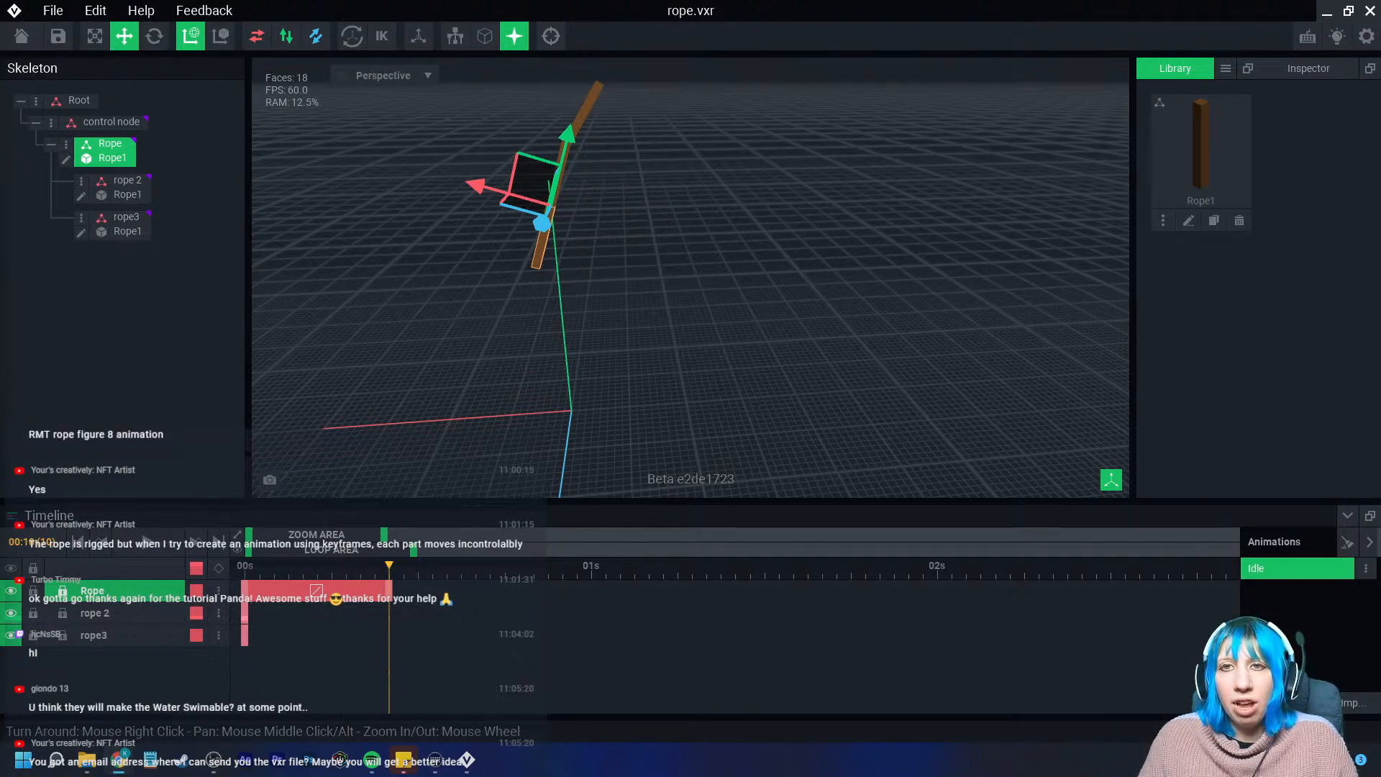
Save and close rope.vxr, and look through the asset templates before returning to the Animator's recent files
click(540, 277)
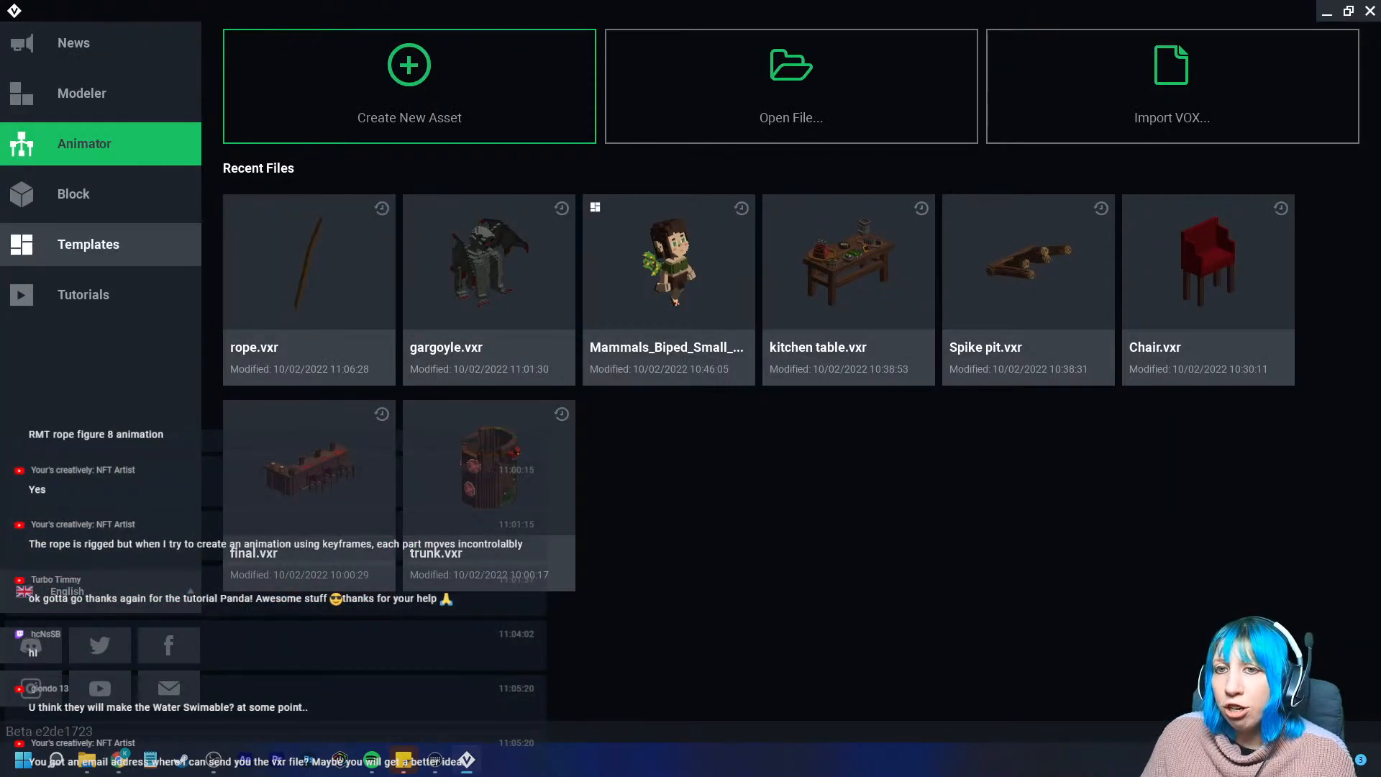
click(88, 244)
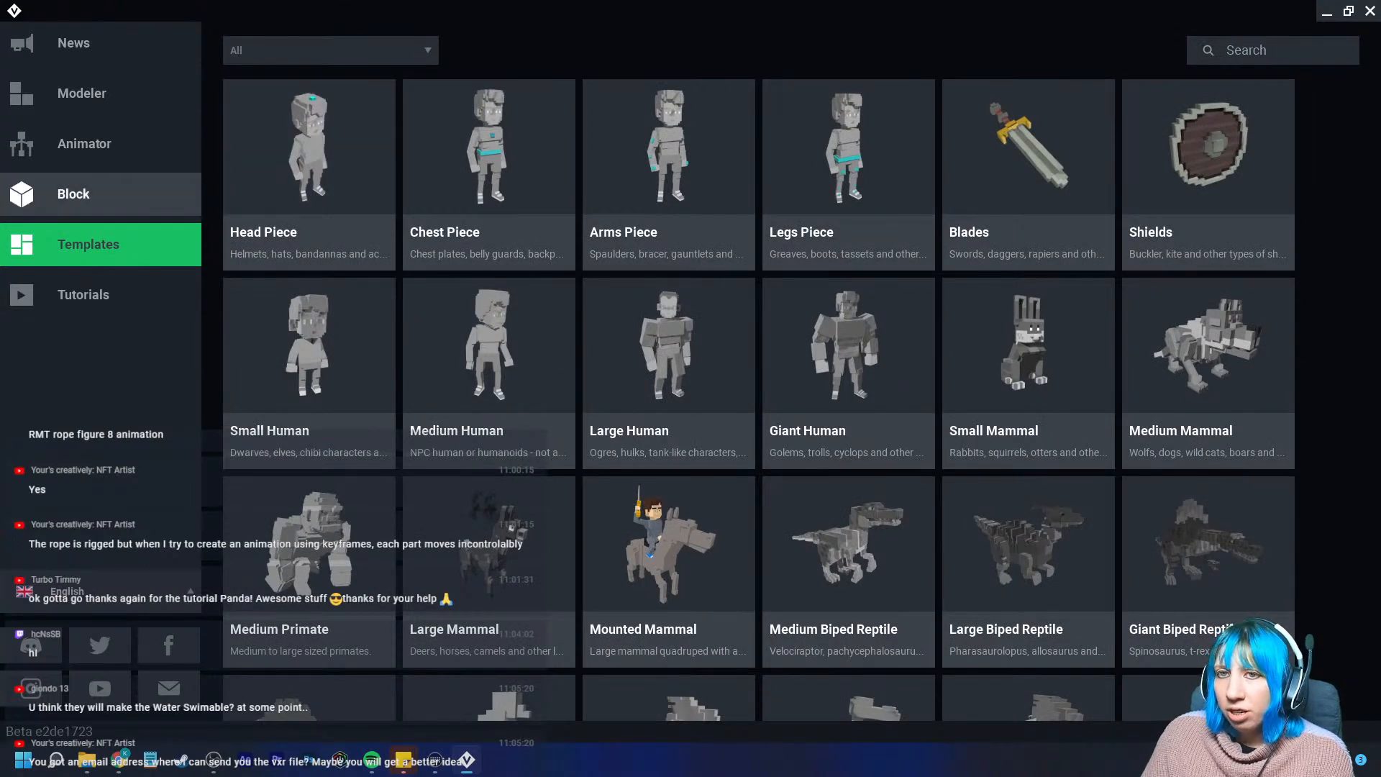
click(84, 143)
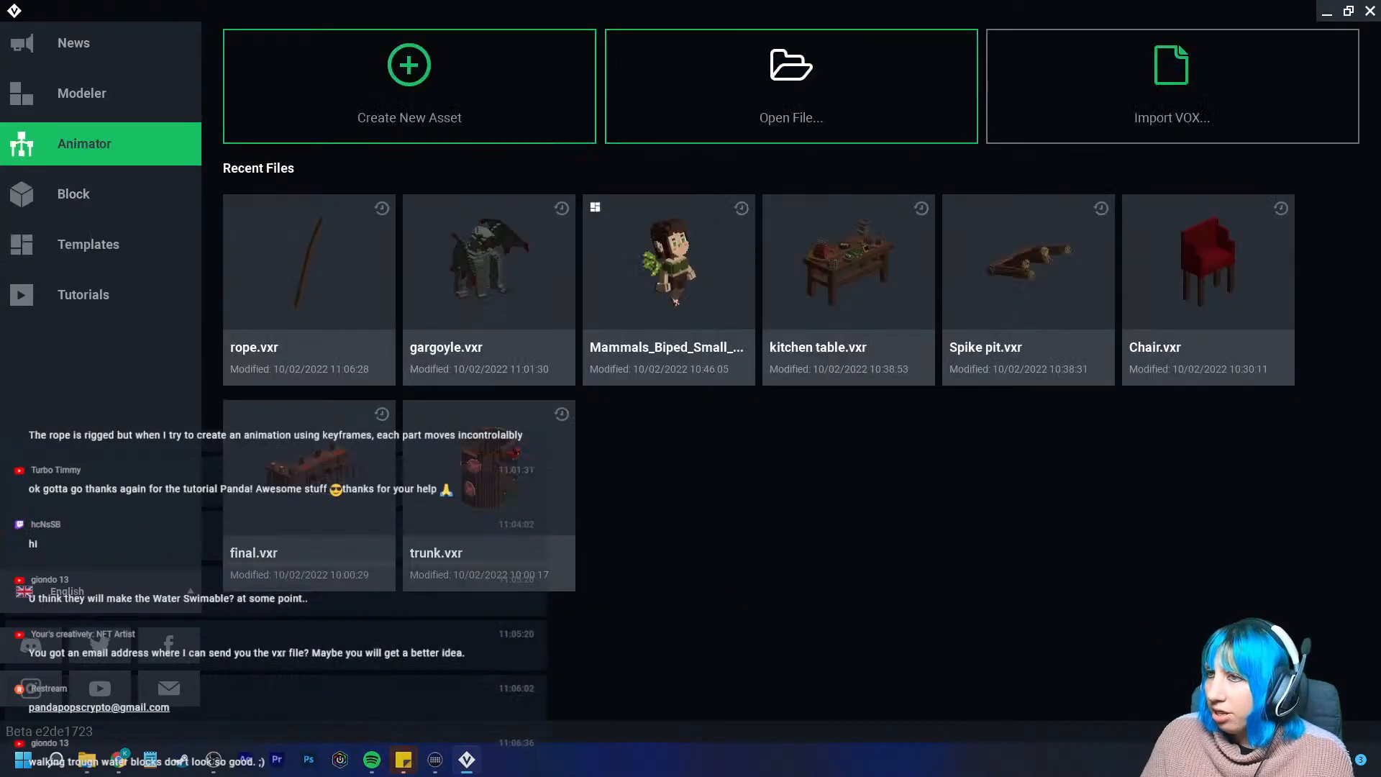
Open small final.vxr from the small final folder inside the VoxEdit delete folder
click(792, 94)
click(381, 254)
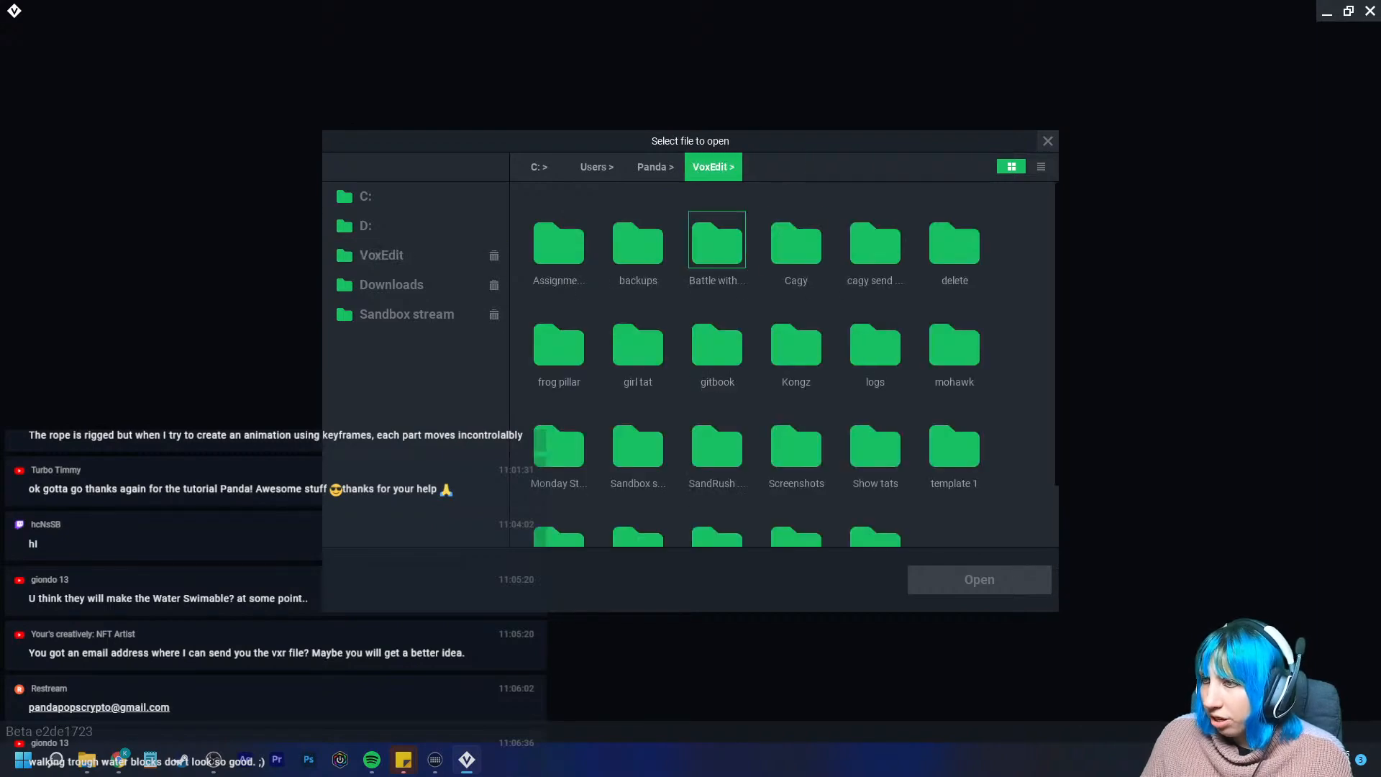
double_click(955, 243)
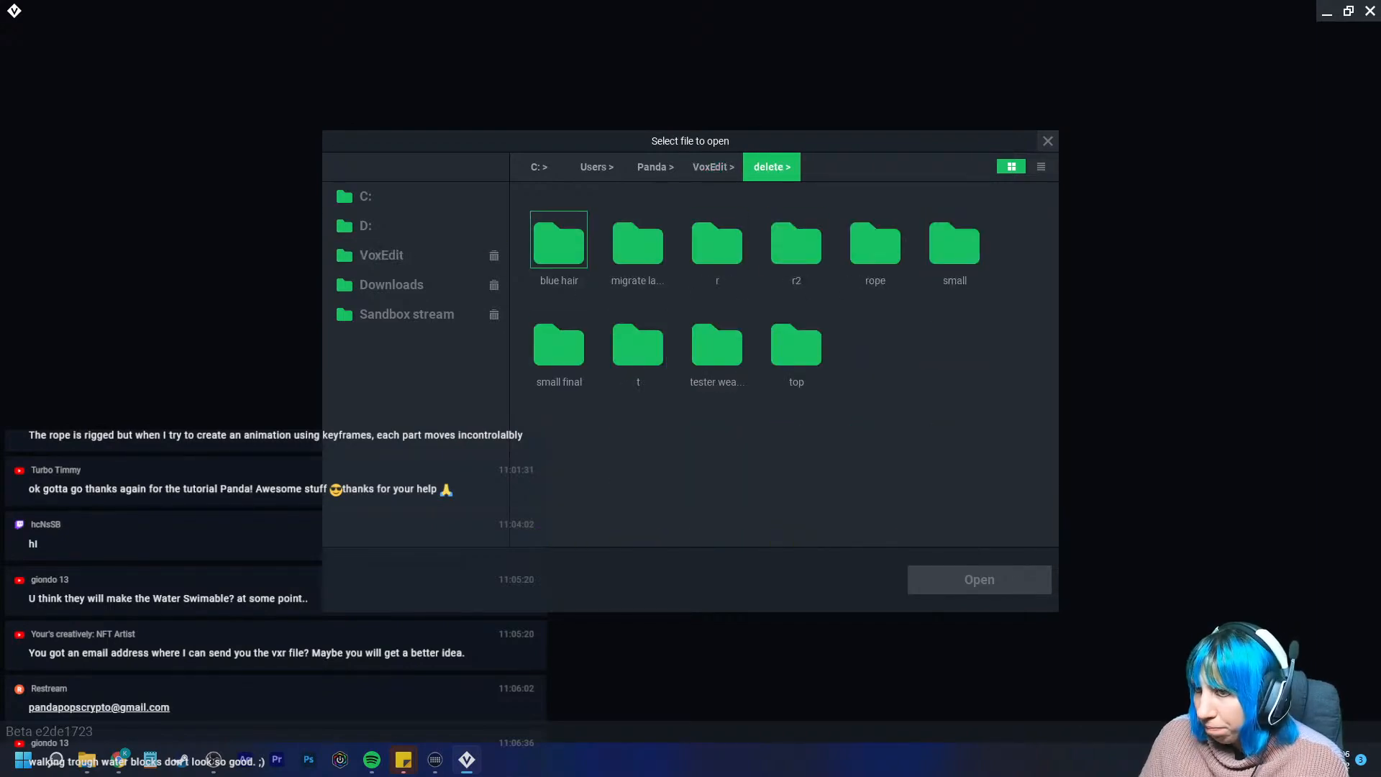
double_click(560, 345)
click(559, 239)
click(979, 580)
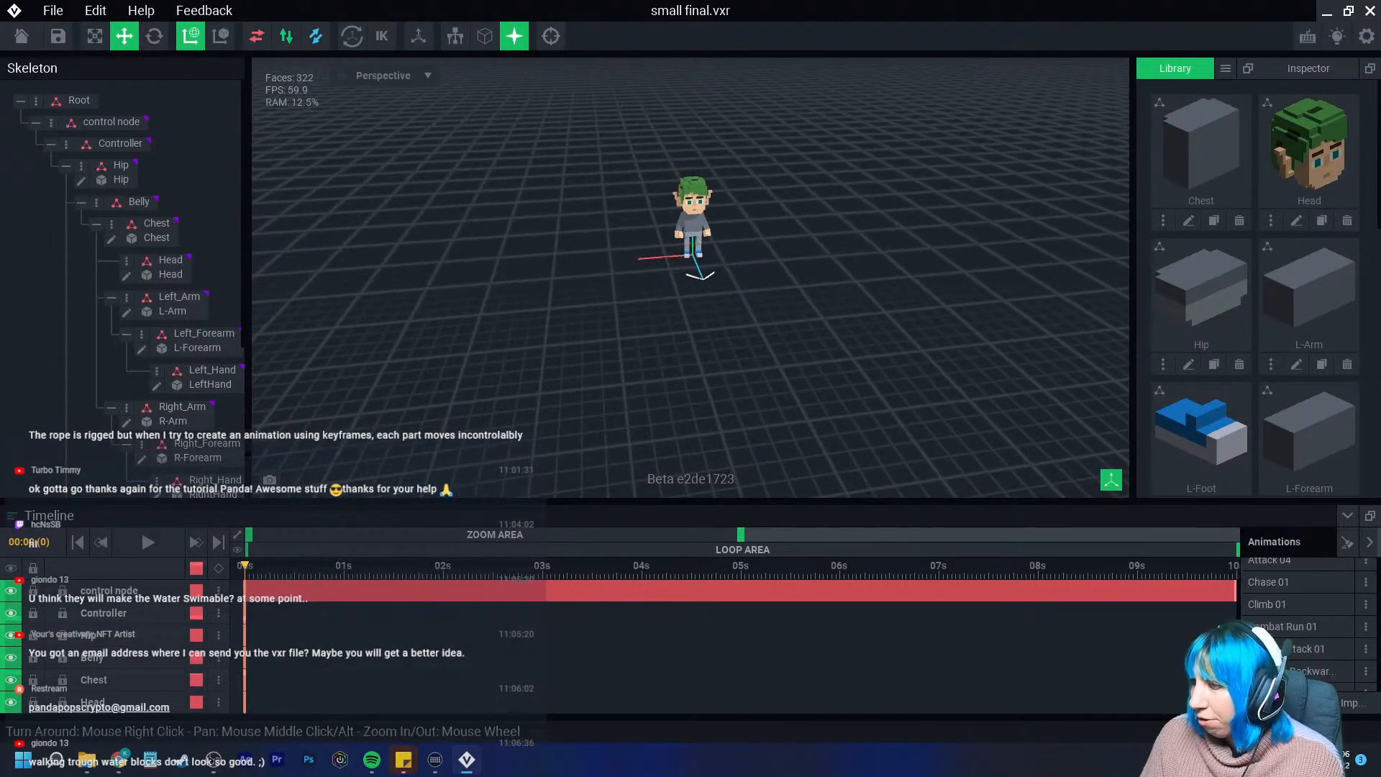
Find the Swim Crawl 01 animation, load it, and view the character's swimming pose from the side
scroll(1288, 613, down, 5)
scroll(1287, 611, down, 5)
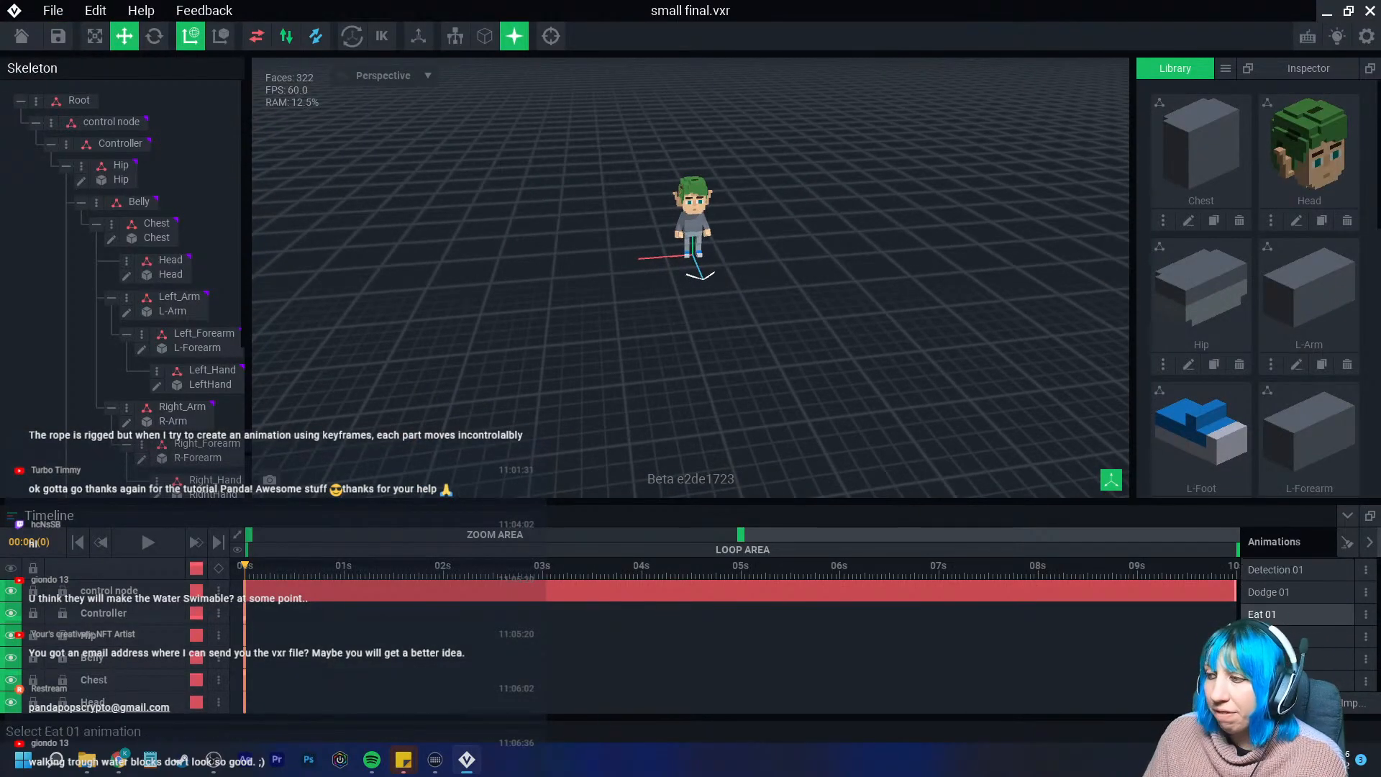
scroll(1287, 617, down, 5)
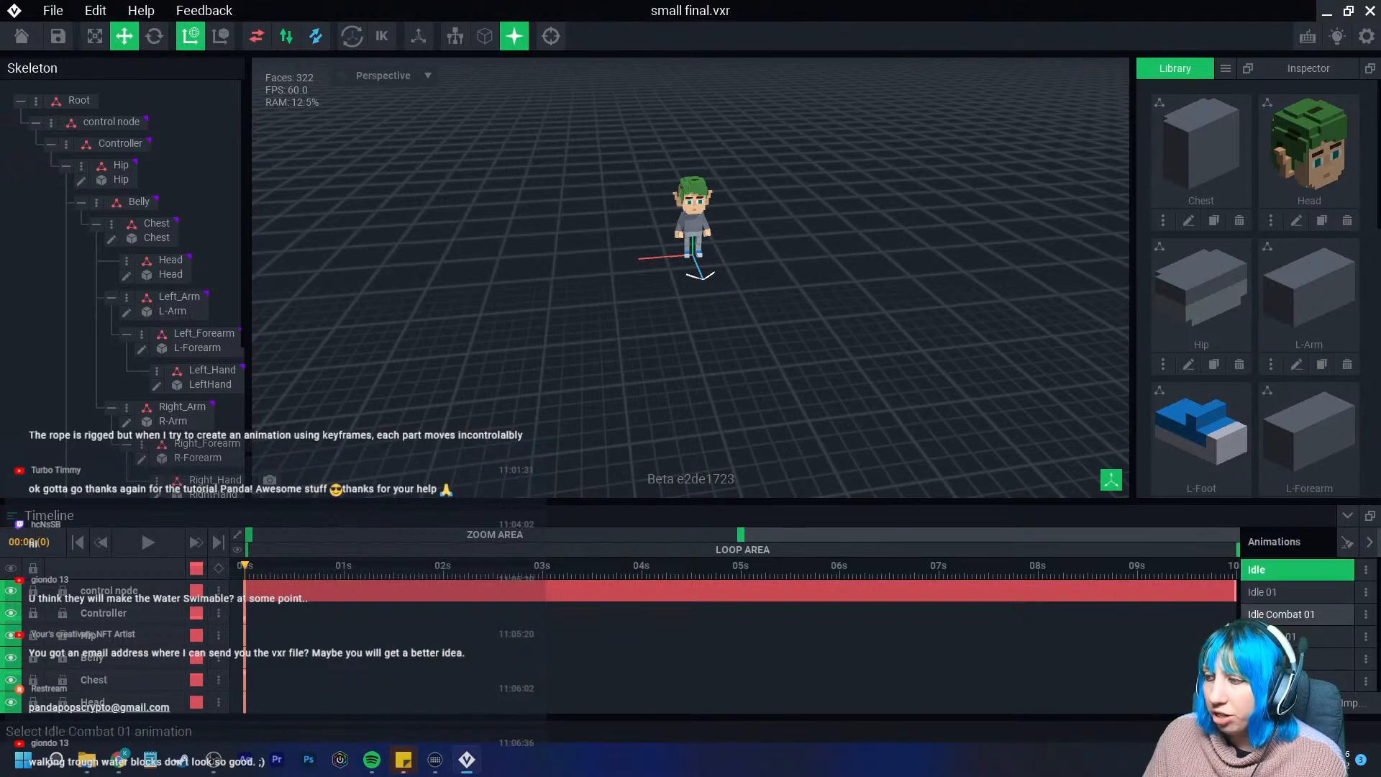
scroll(1287, 614, down, 5)
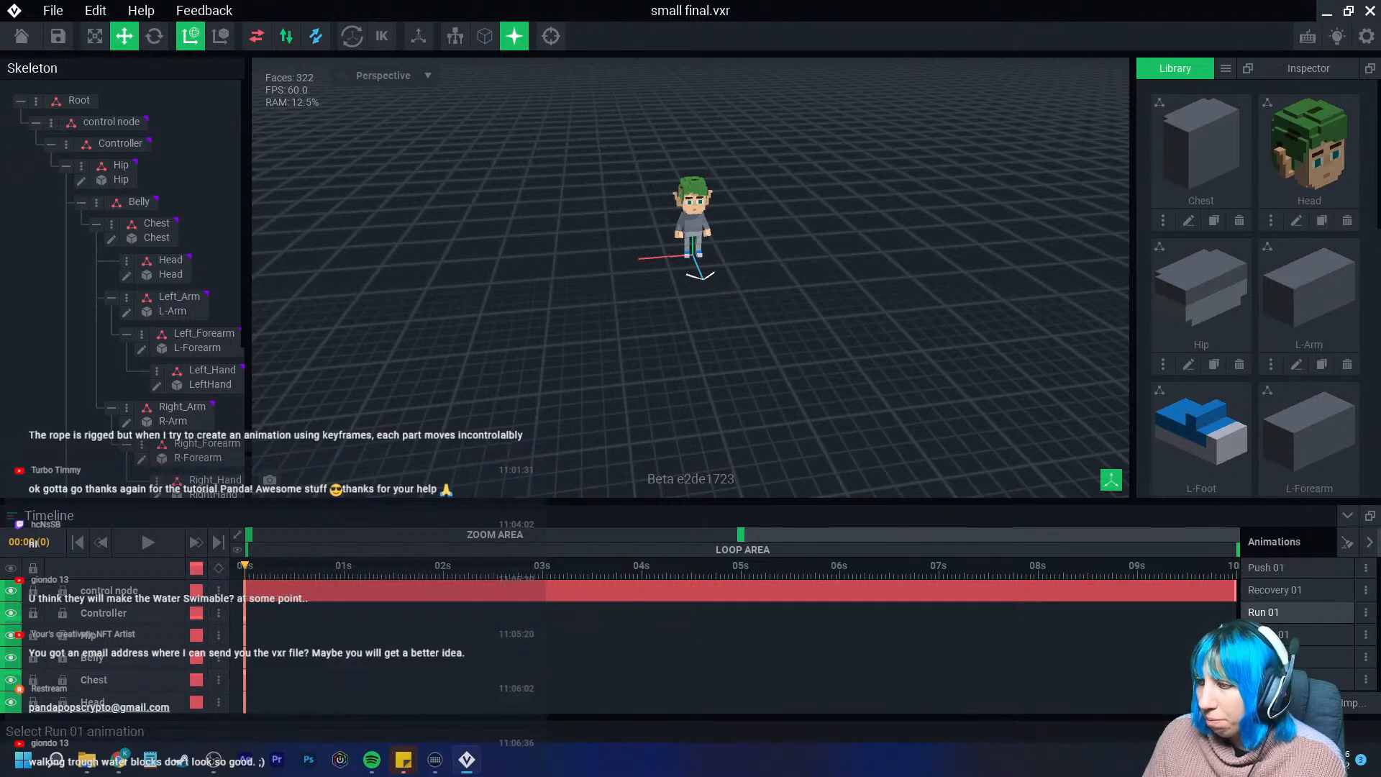
scroll(1288, 615, down, 4)
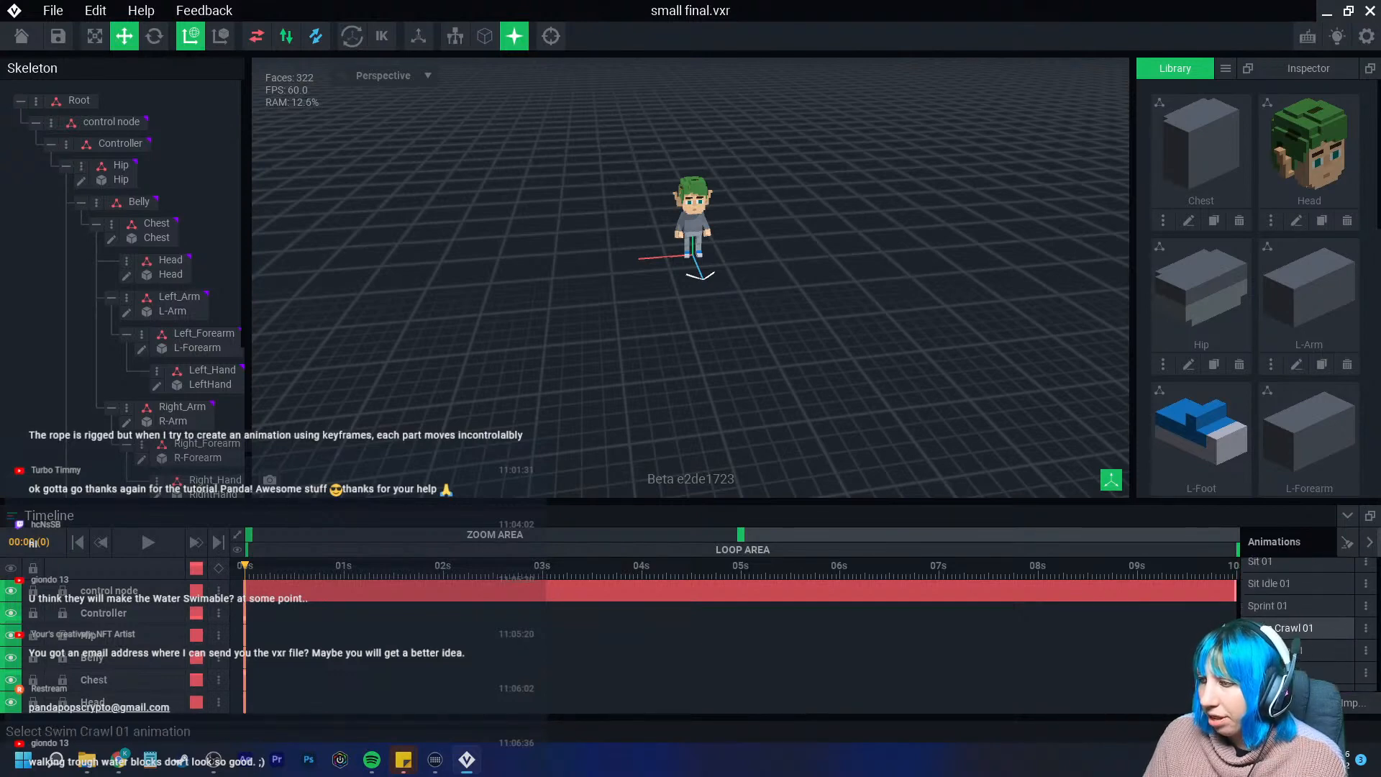
click(1288, 628)
scroll(612, 402, up, 10)
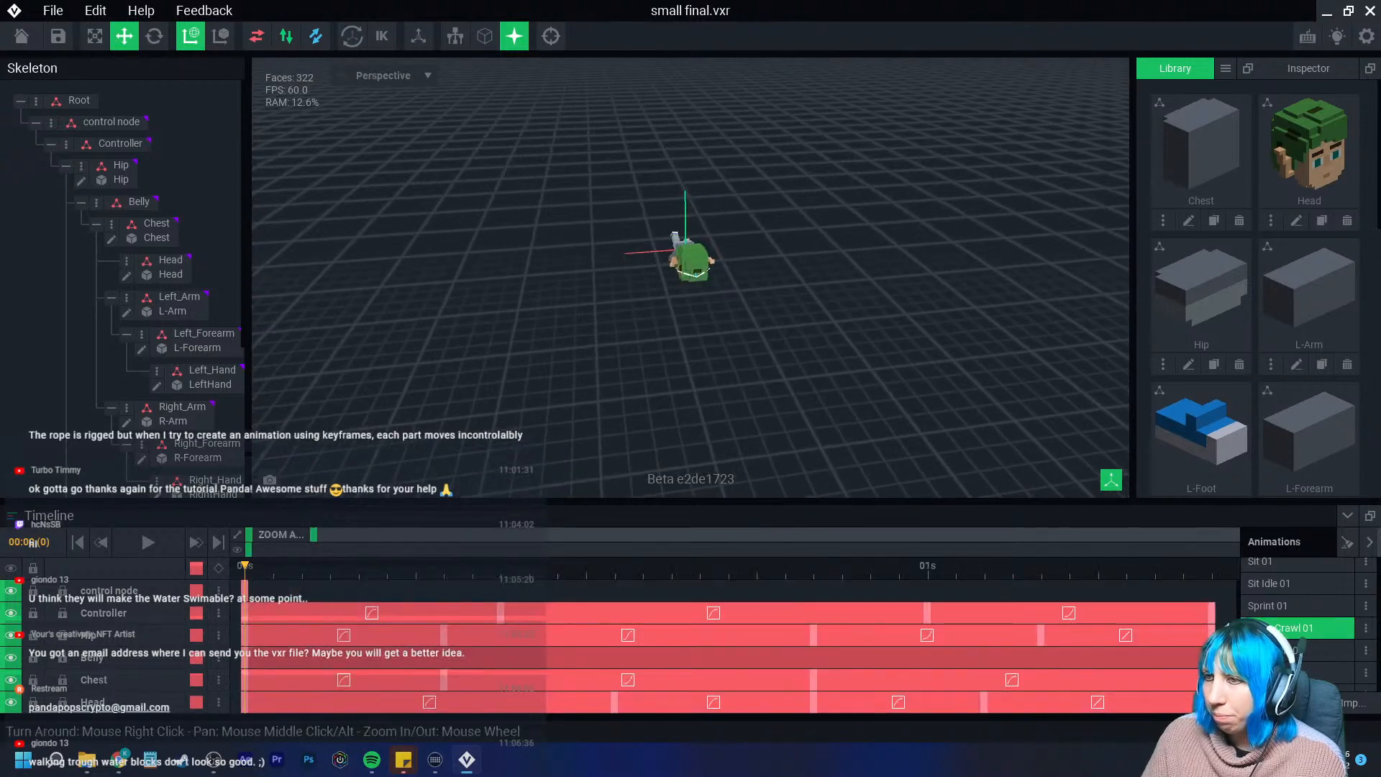
scroll(612, 403, down, 4)
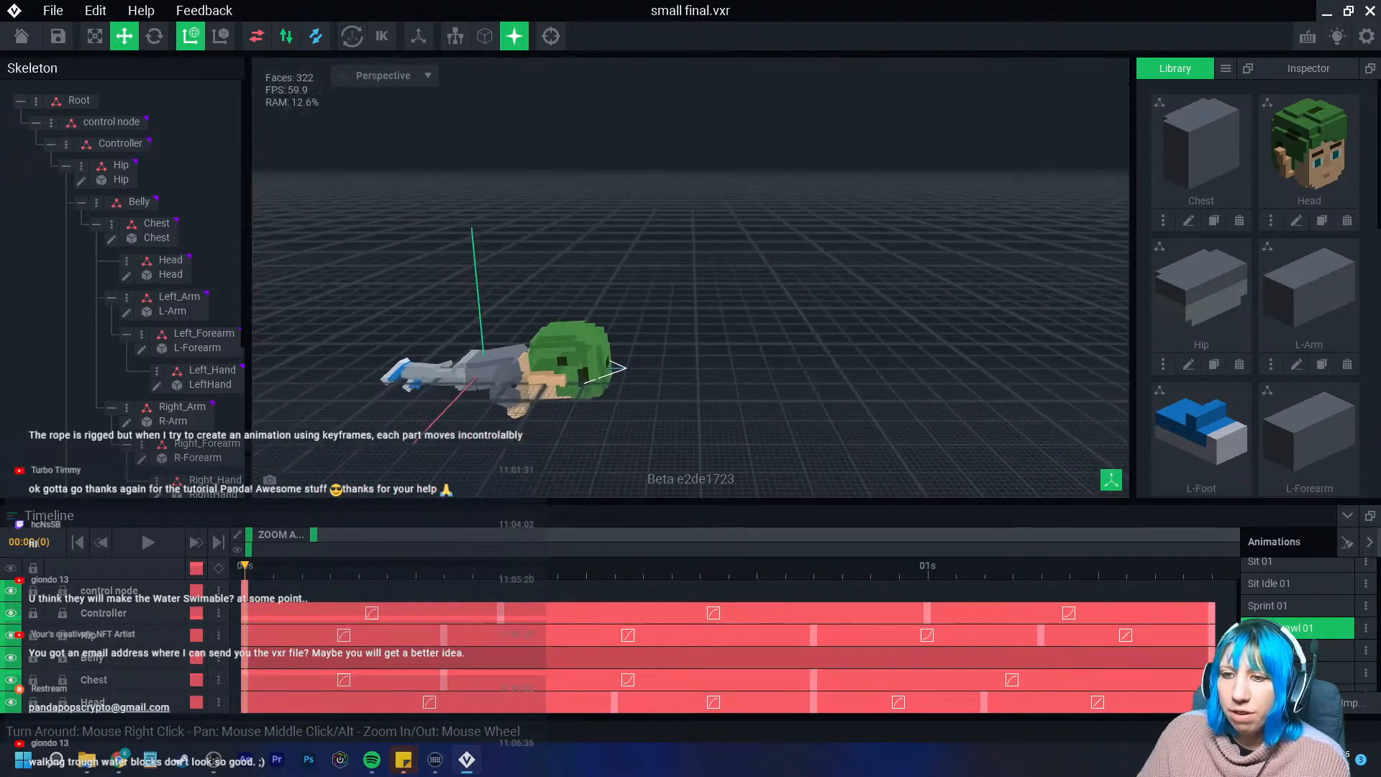
Play Swim Crawl 01, compare it with Swim Idle 01, and pause playback back on Swim Crawl 01
key(space)
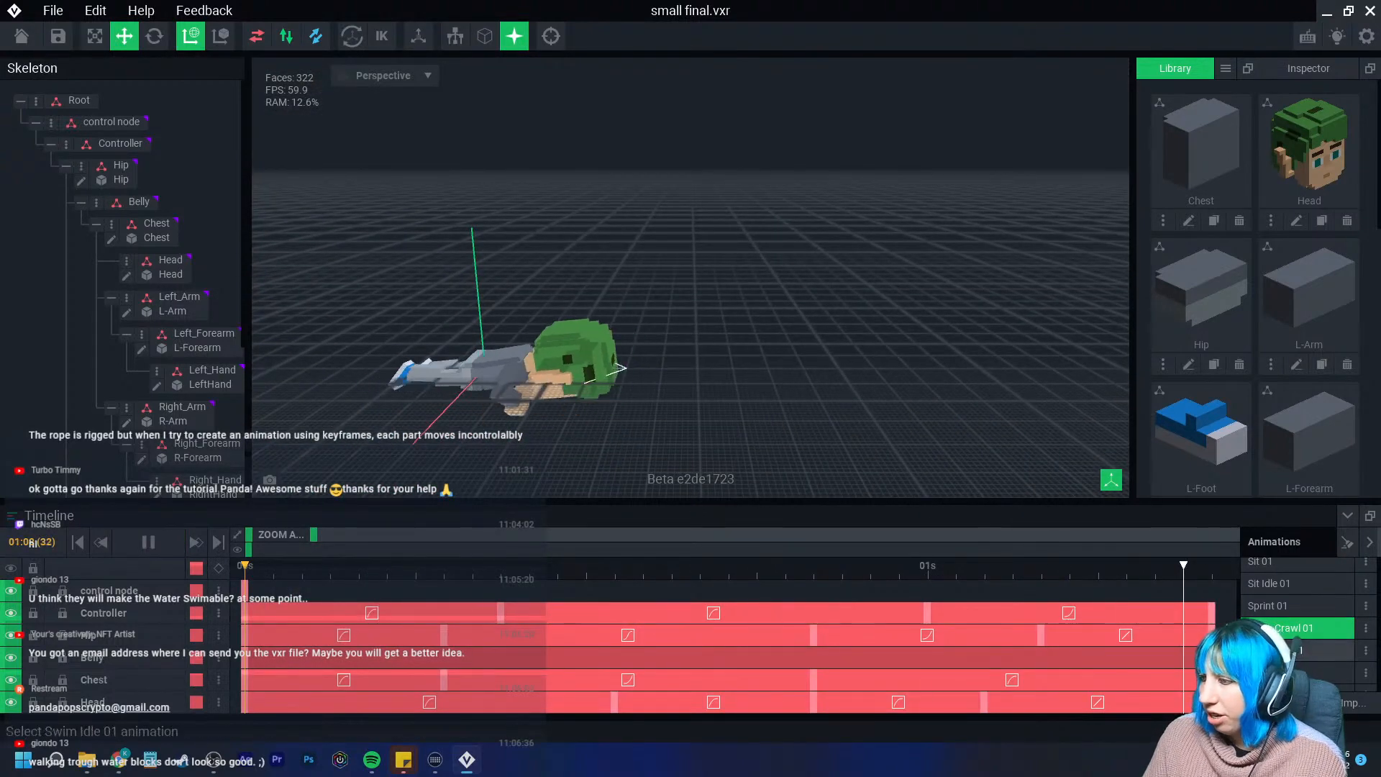
click(1295, 650)
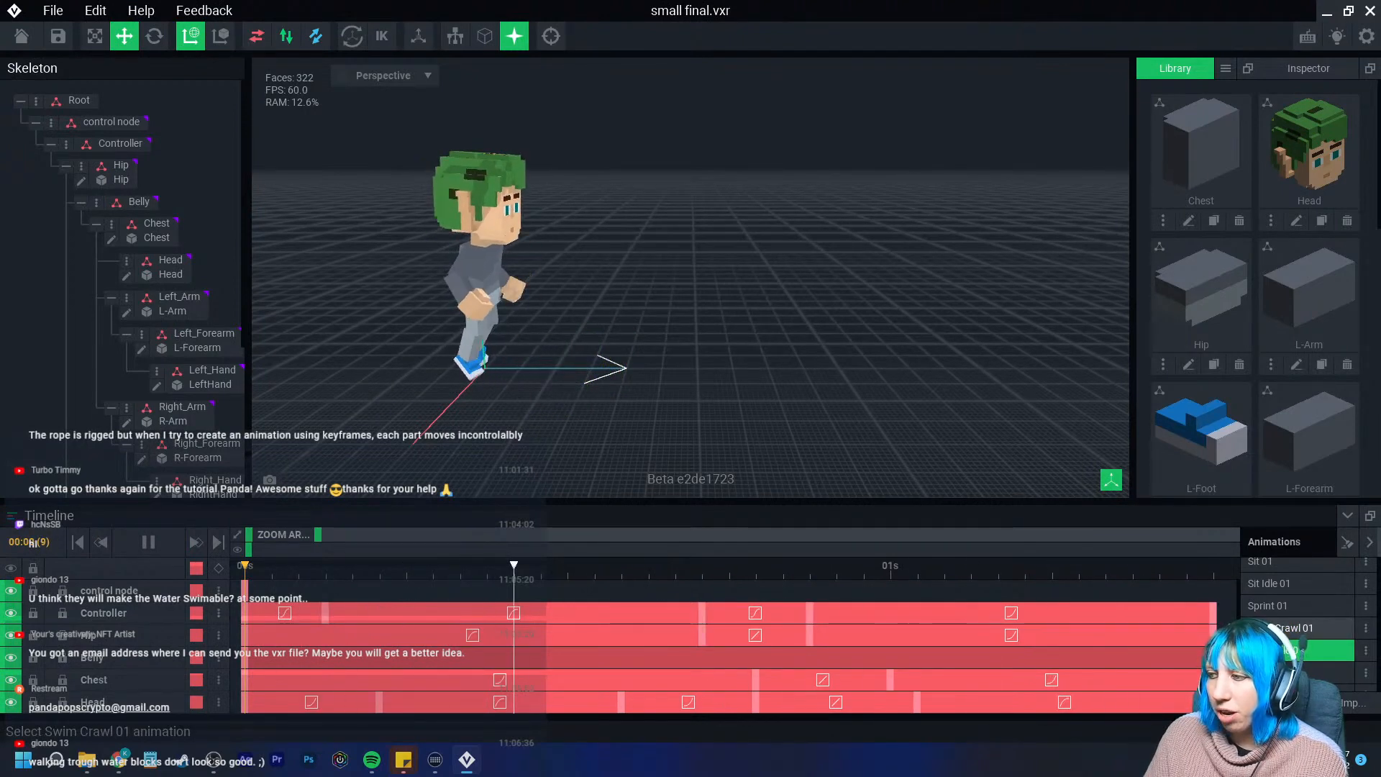
click(1295, 628)
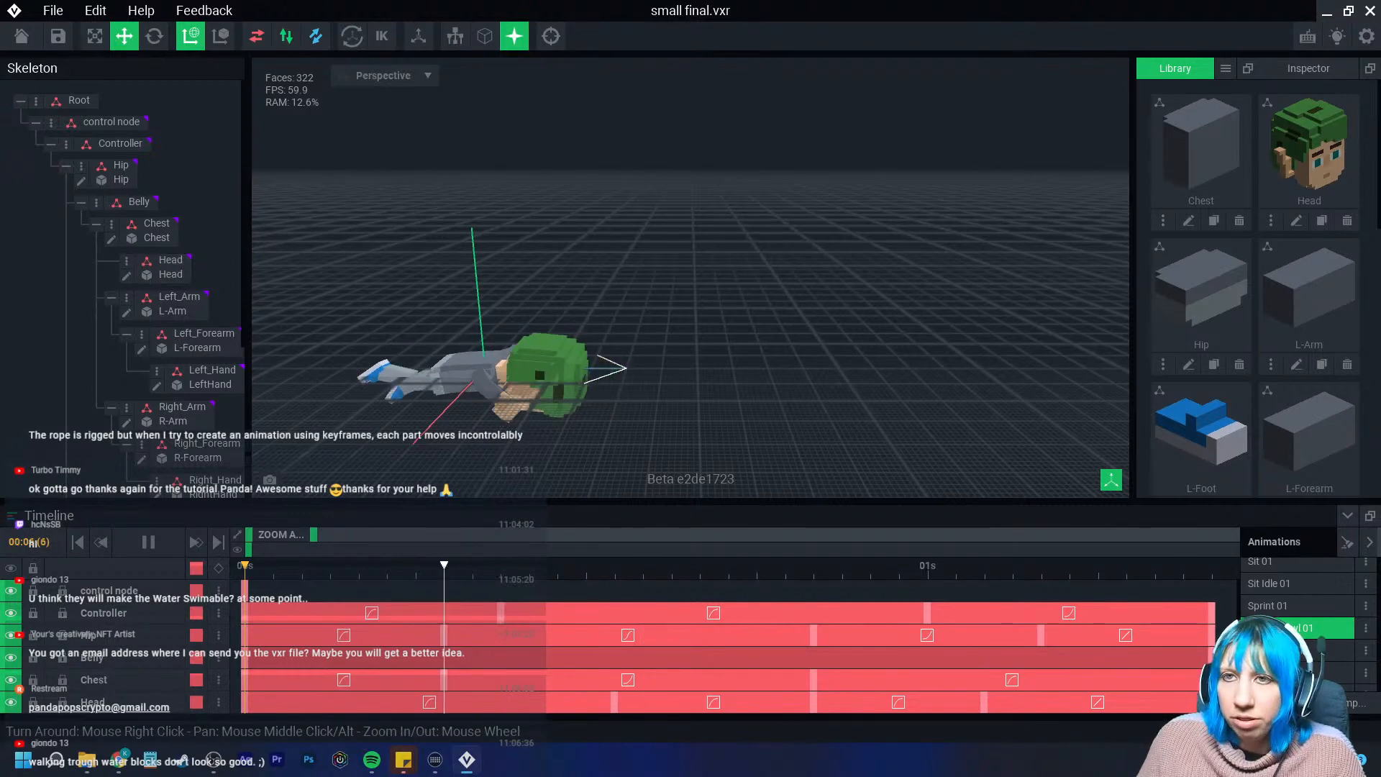
click(149, 541)
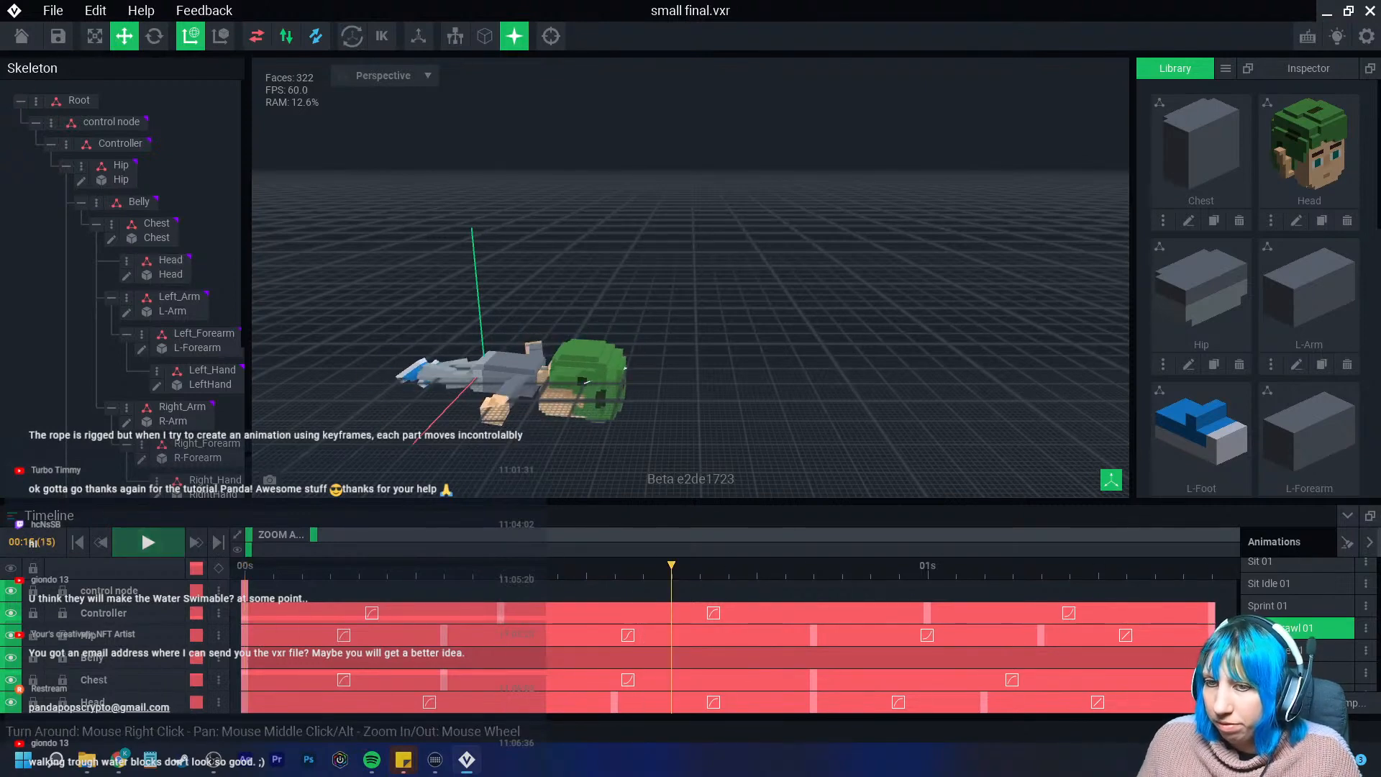
Save and close small final.vxr, and open gargoyle.vxr from the recent files with the model viewed from the front
click(21, 36)
click(540, 276)
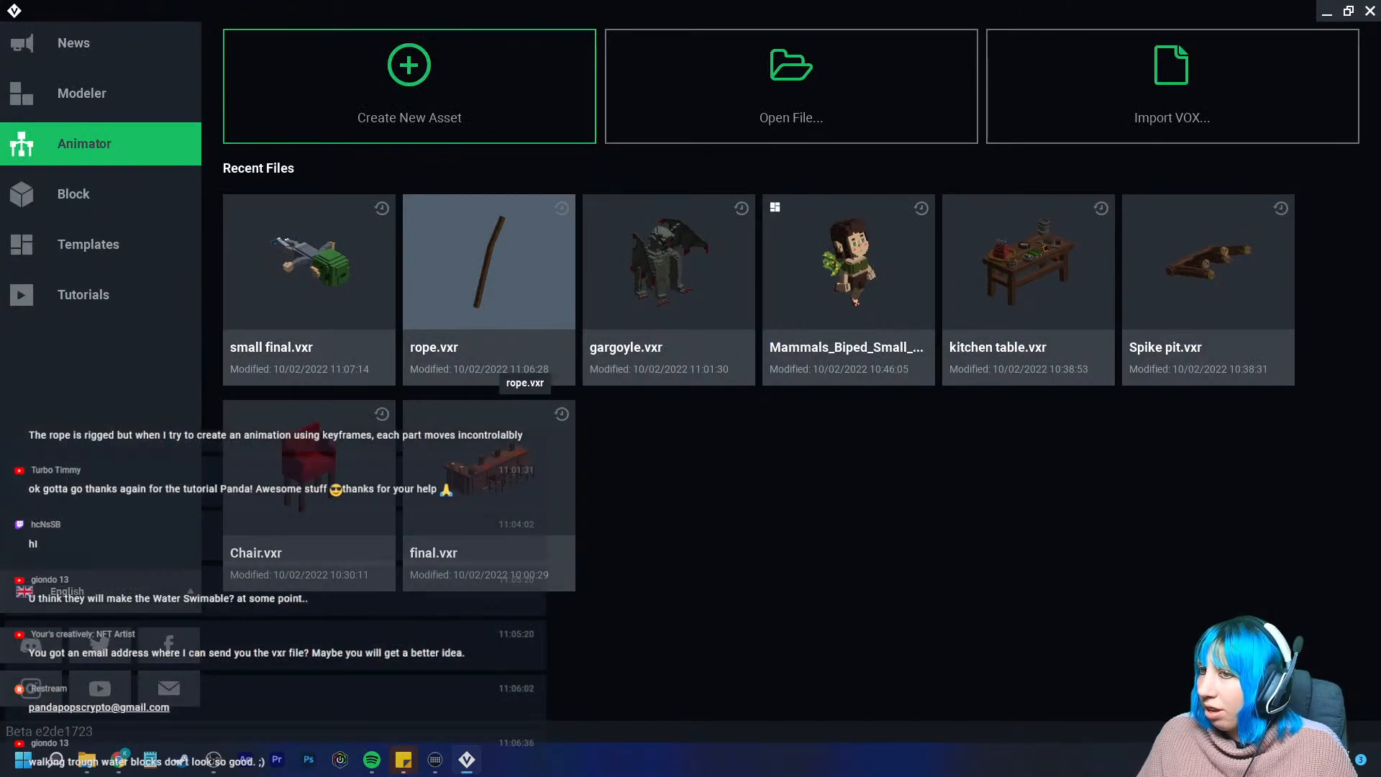
click(669, 274)
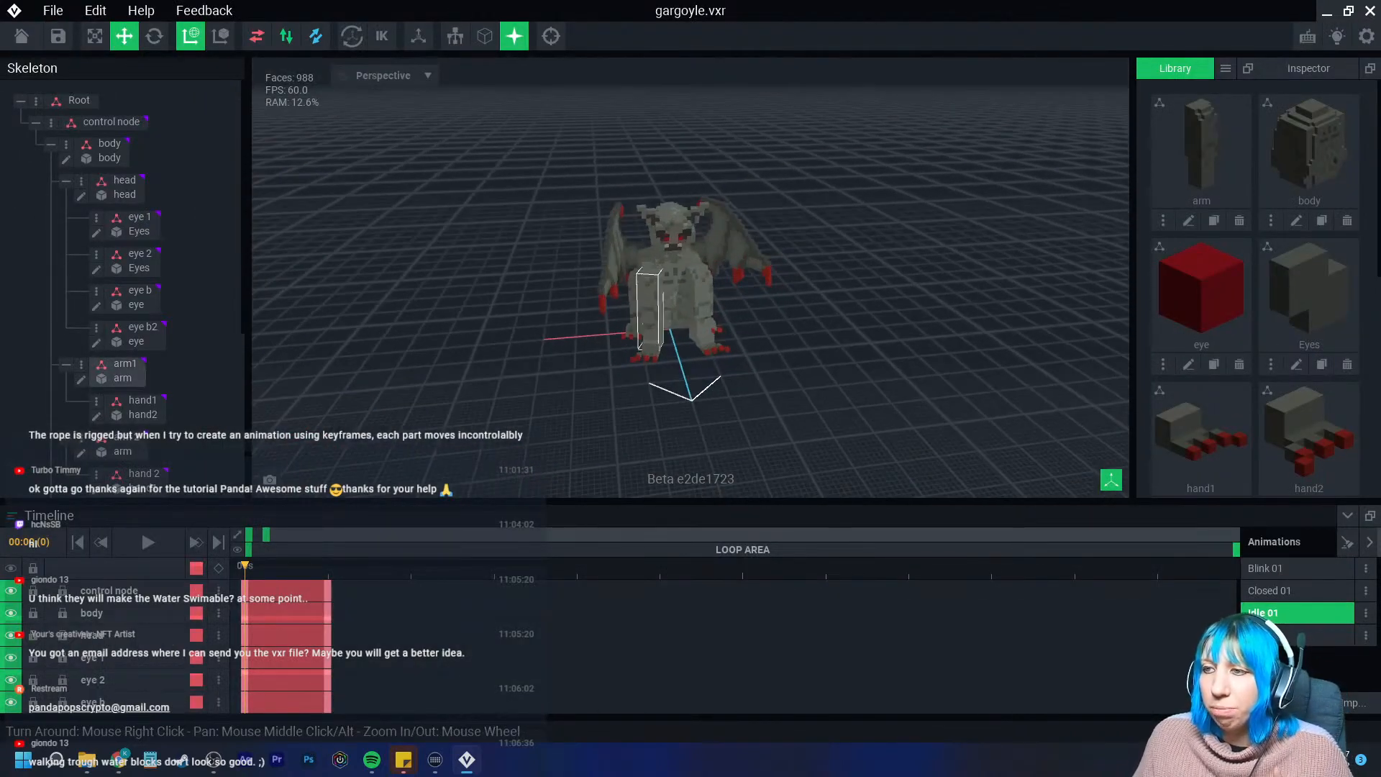
scroll(719, 314, up, 2)
right_drag(726, 315, 707, 294)
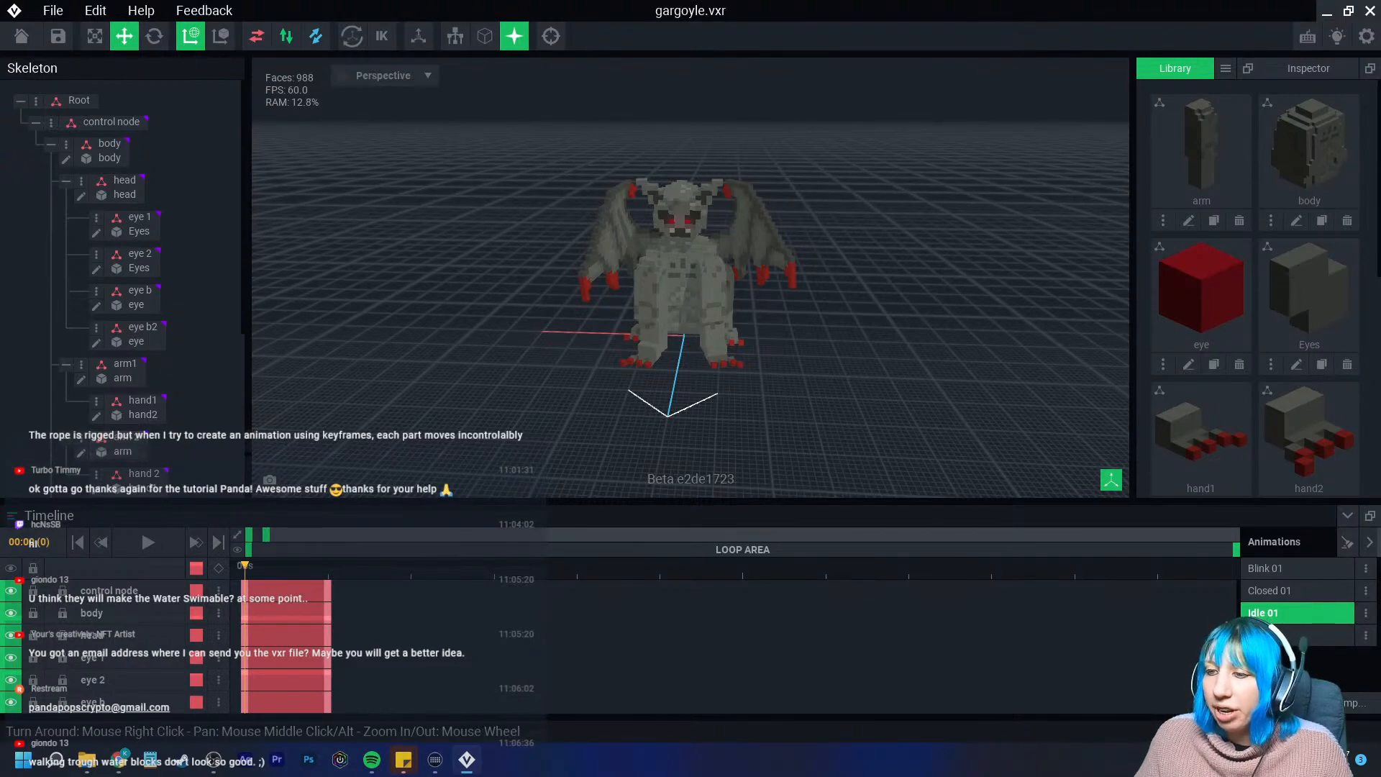
Play the gargoyle's Blink 01 animation with the timeline's visible range widened past 3 s, and examine the eyes and the wing keyframes
click(1301, 568)
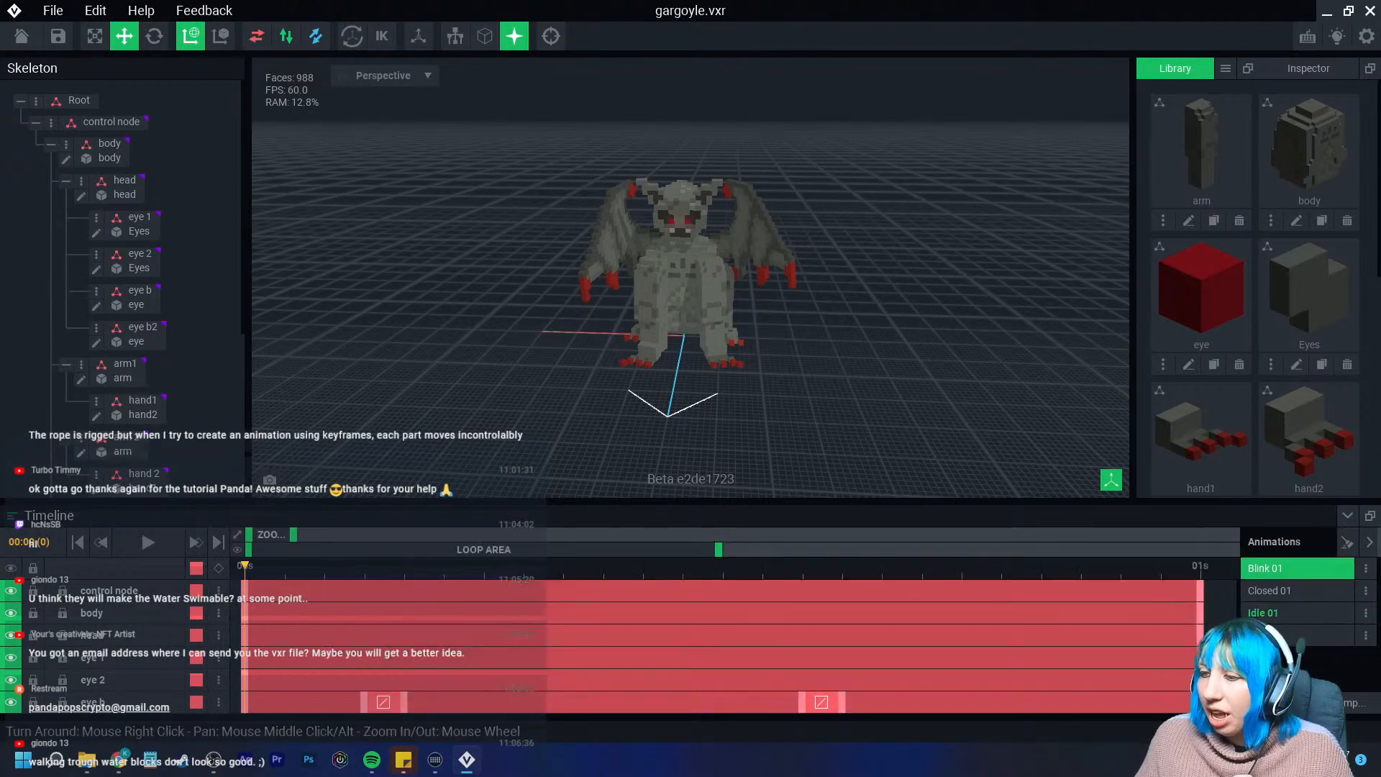
drag(294, 534, 412, 535)
key(space)
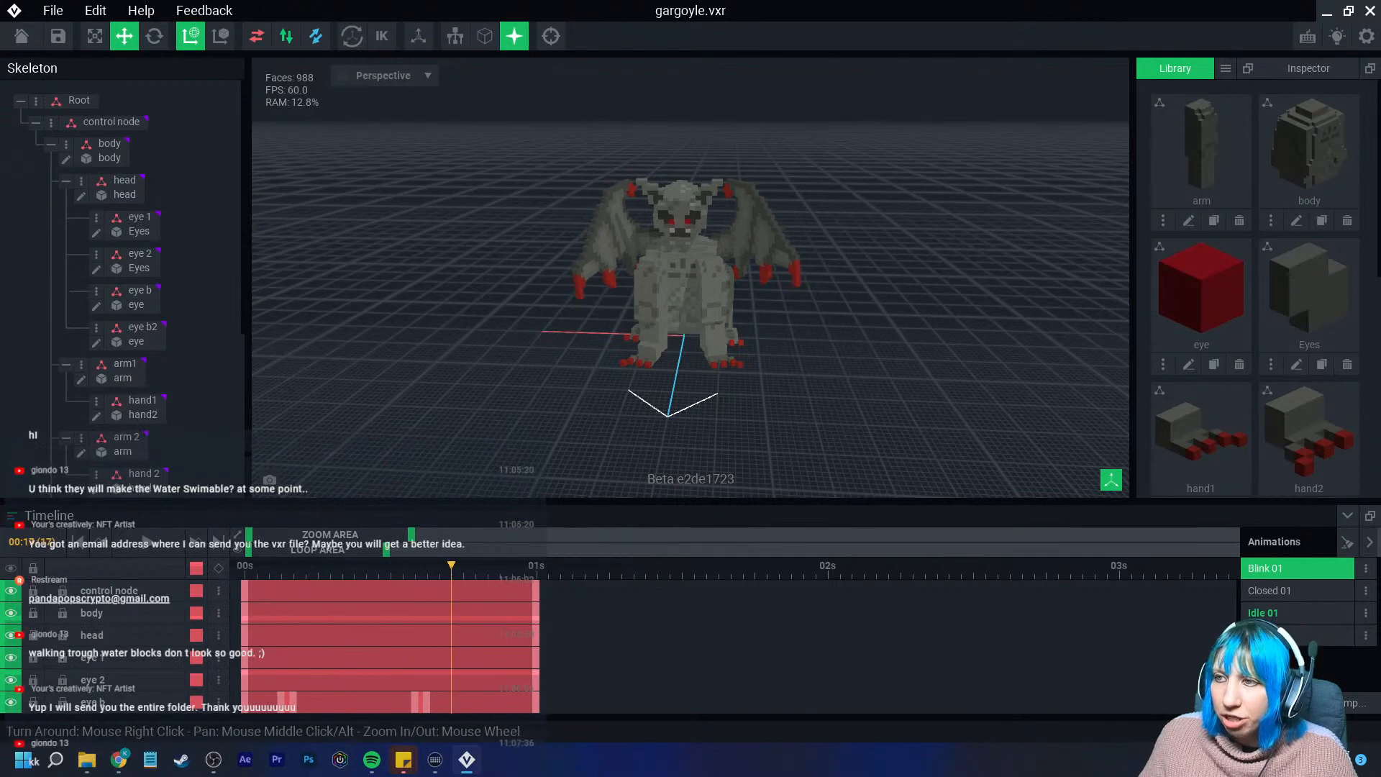
scroll(783, 491, up, 6)
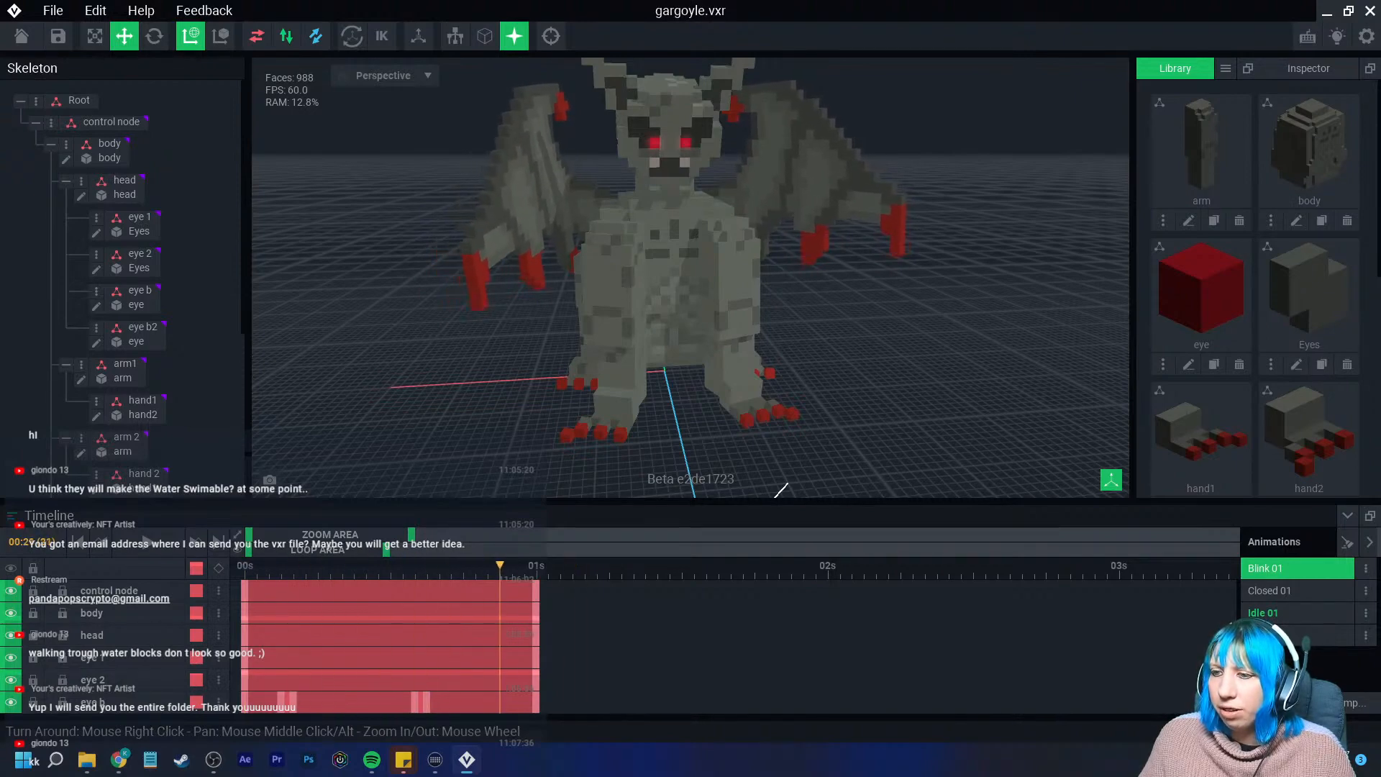
right_drag(720, 323, 655, 323)
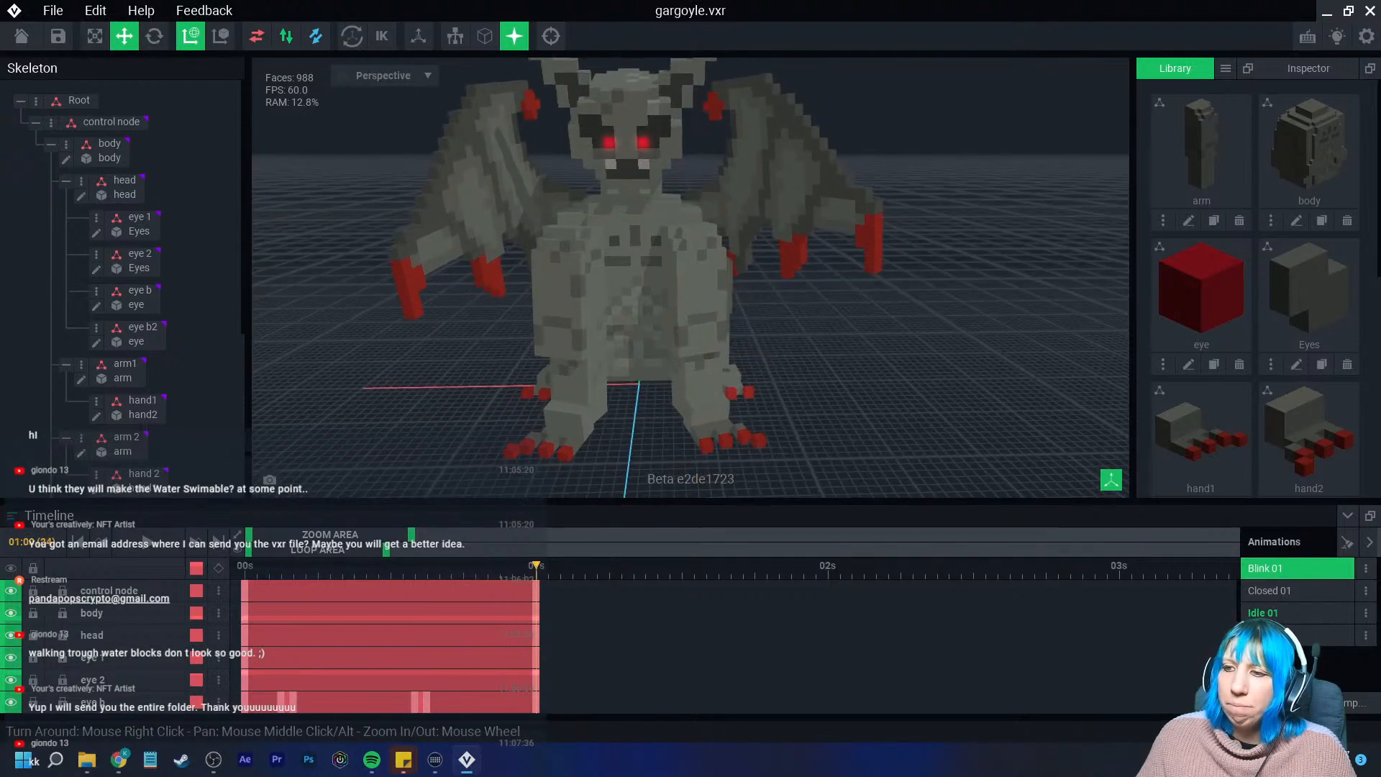
scroll(288, 647, down, 5)
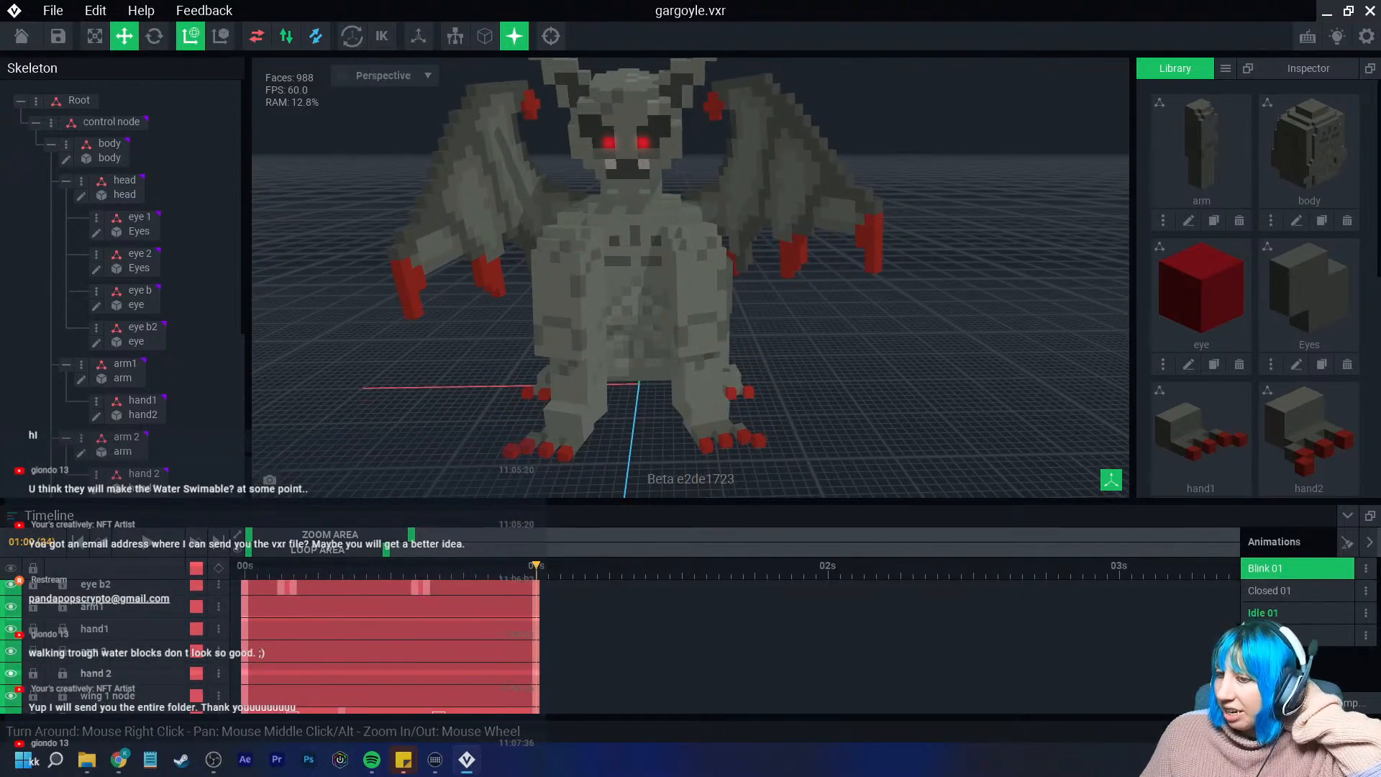
scroll(389, 648, down, 2)
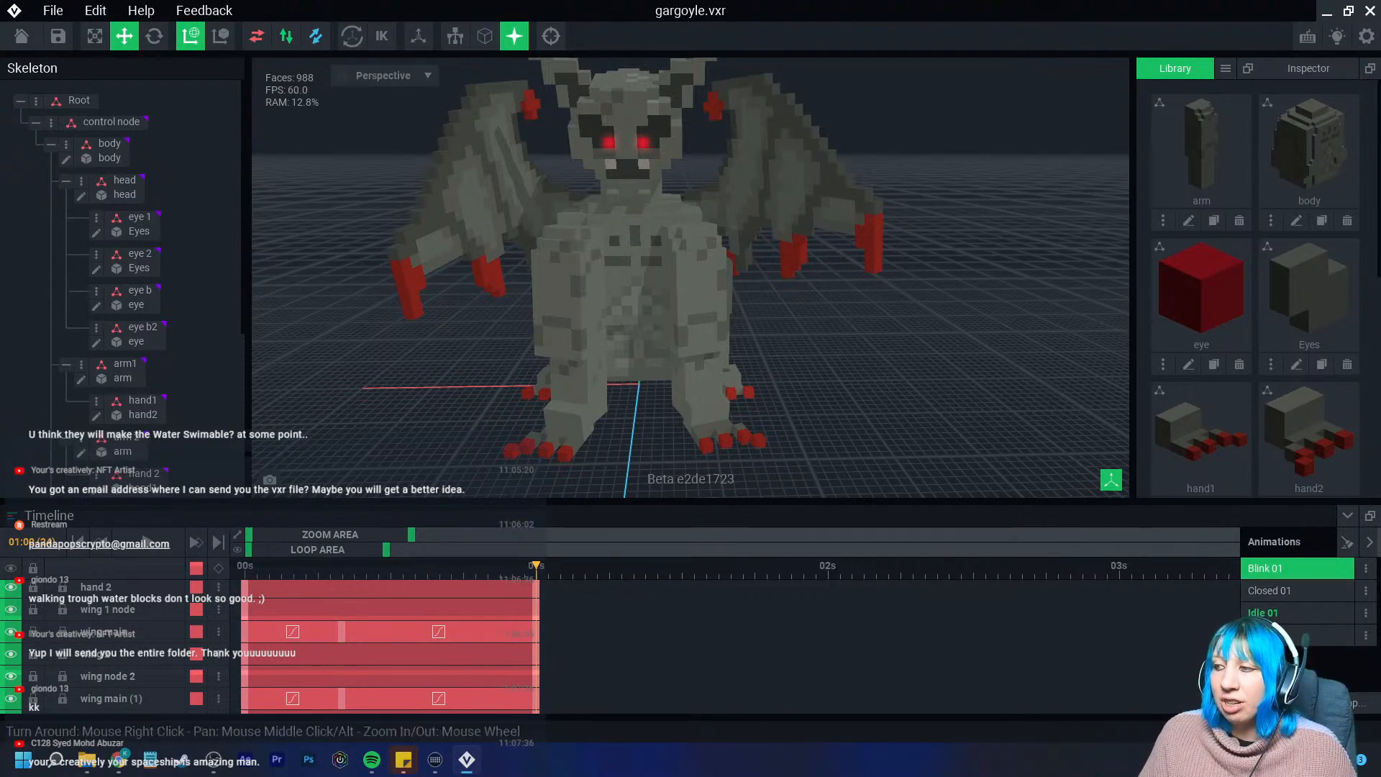
Inspect the gargoyle's Closed 01 animation through its last frame, view the animation listed below Idle 01, and return to Blink 01
click(1296, 591)
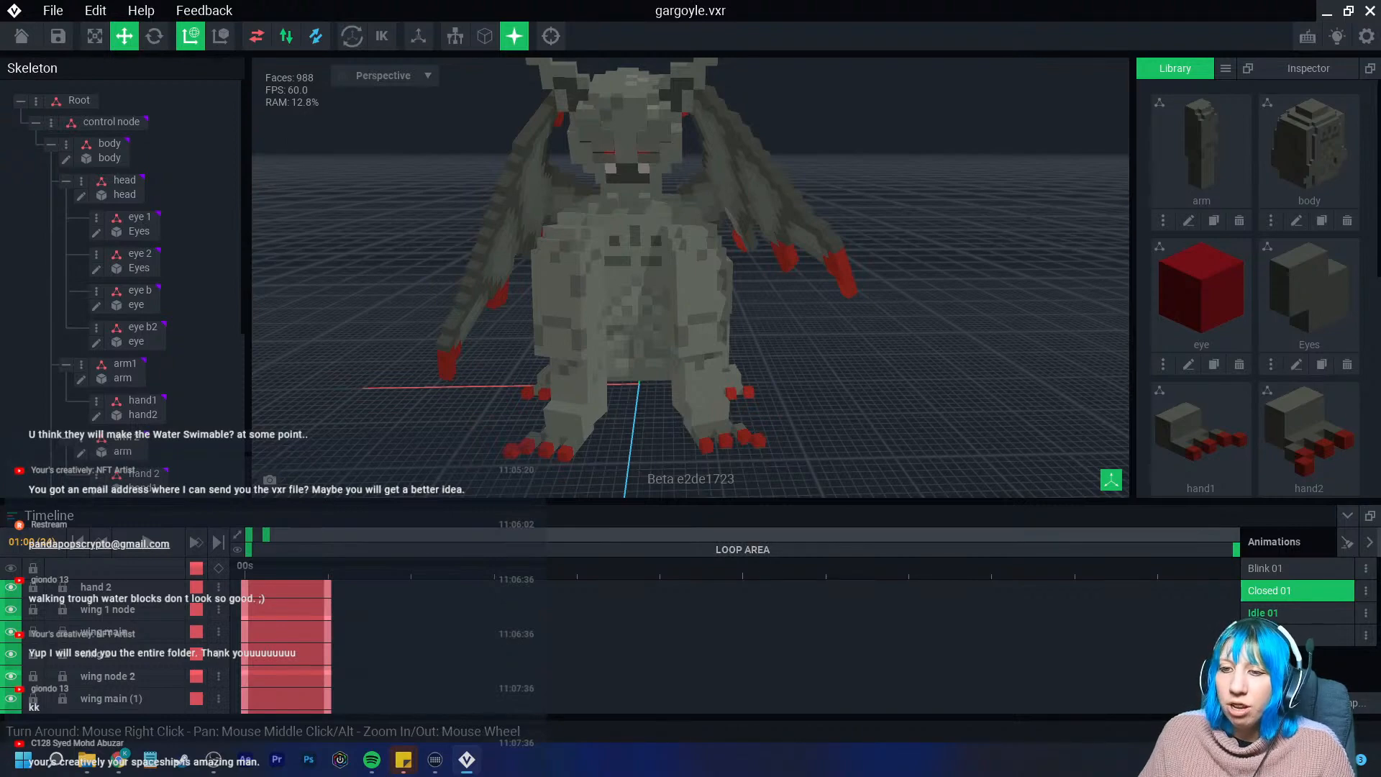
drag(245, 567, 329, 566)
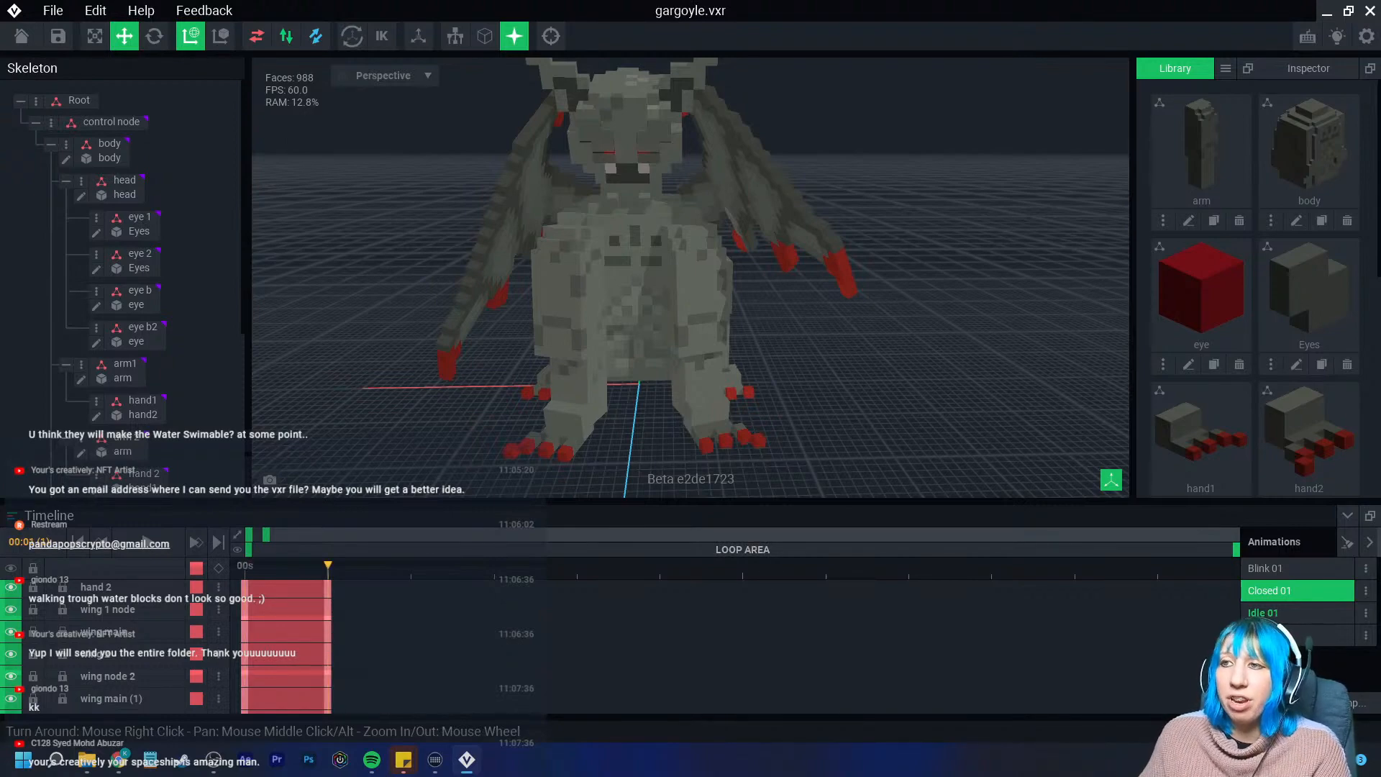
click(1266, 613)
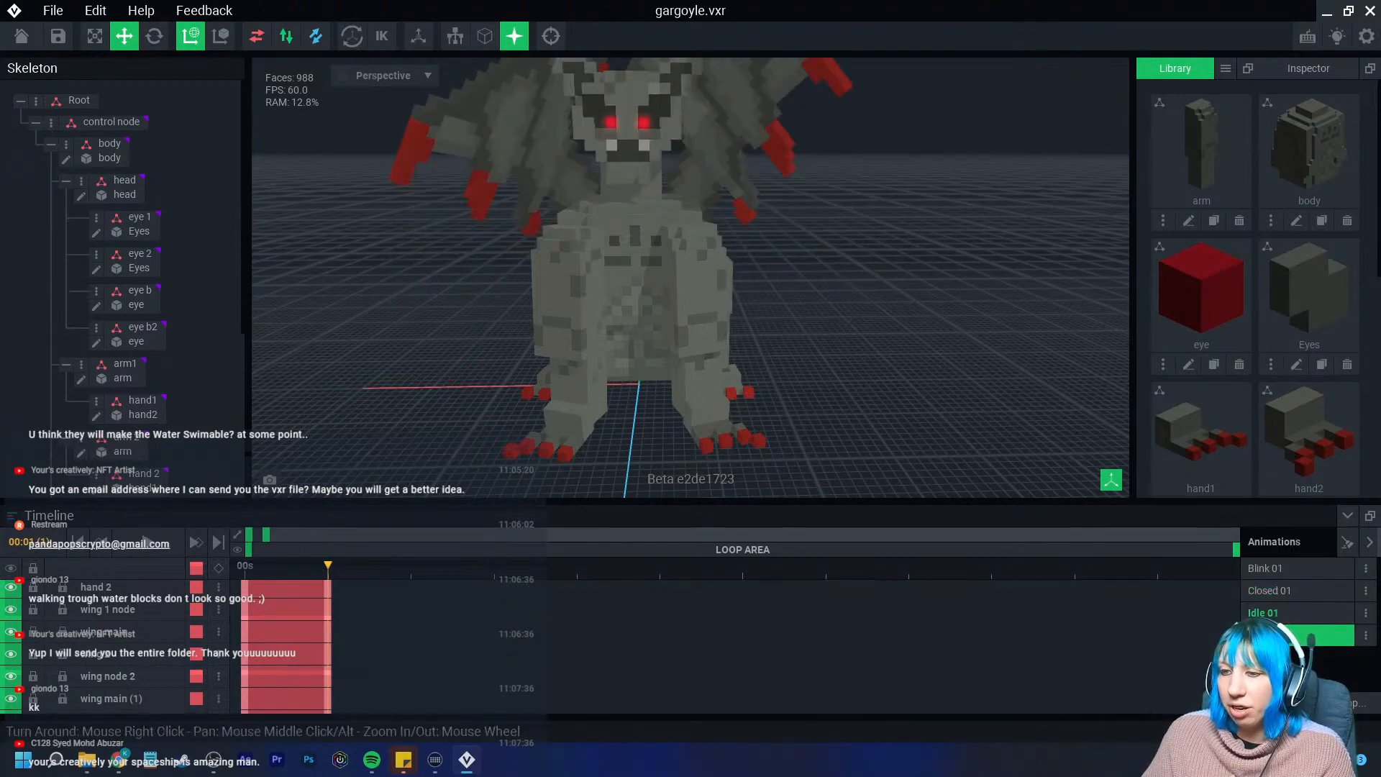
click(1288, 569)
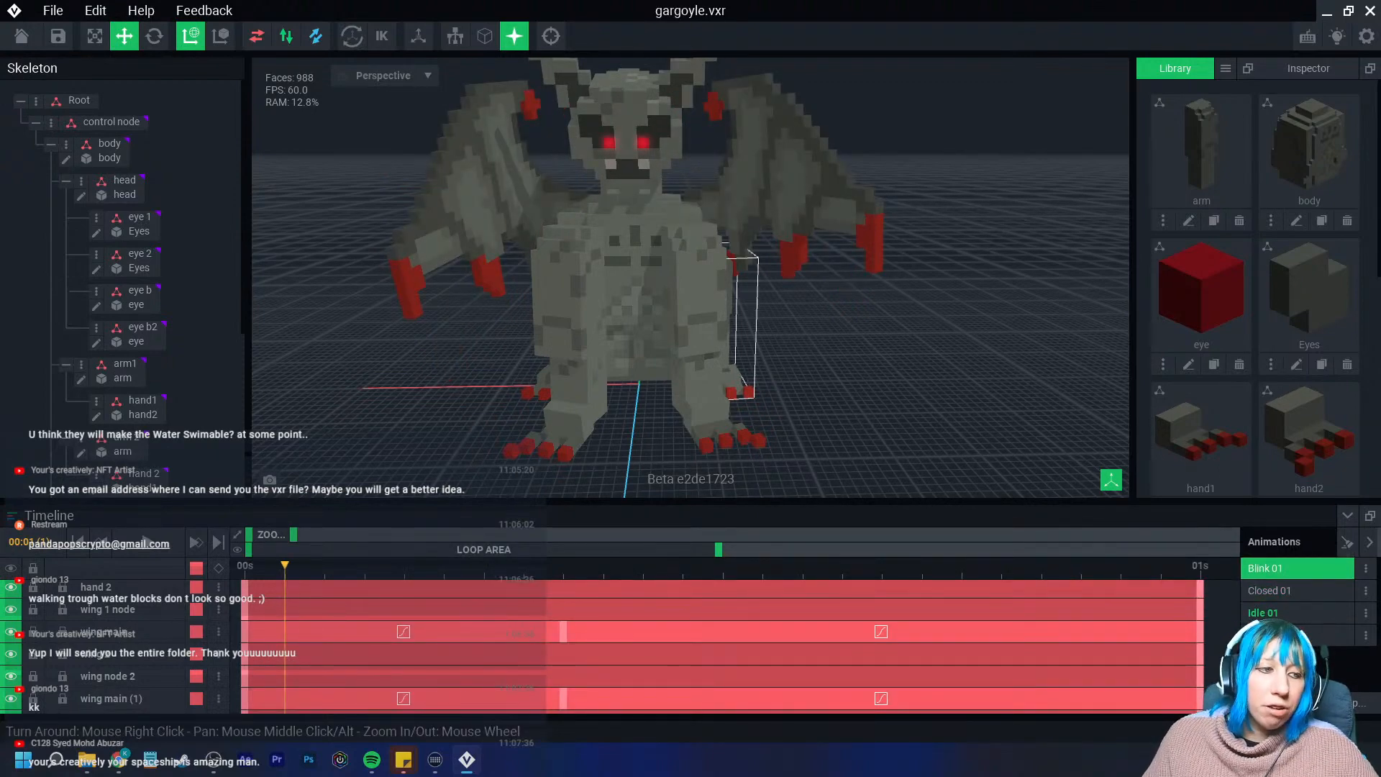
Save and close gargoyle.vxr, switch to the Sandbox website in a maximized browser, and open its NFT marketplace
click(21, 36)
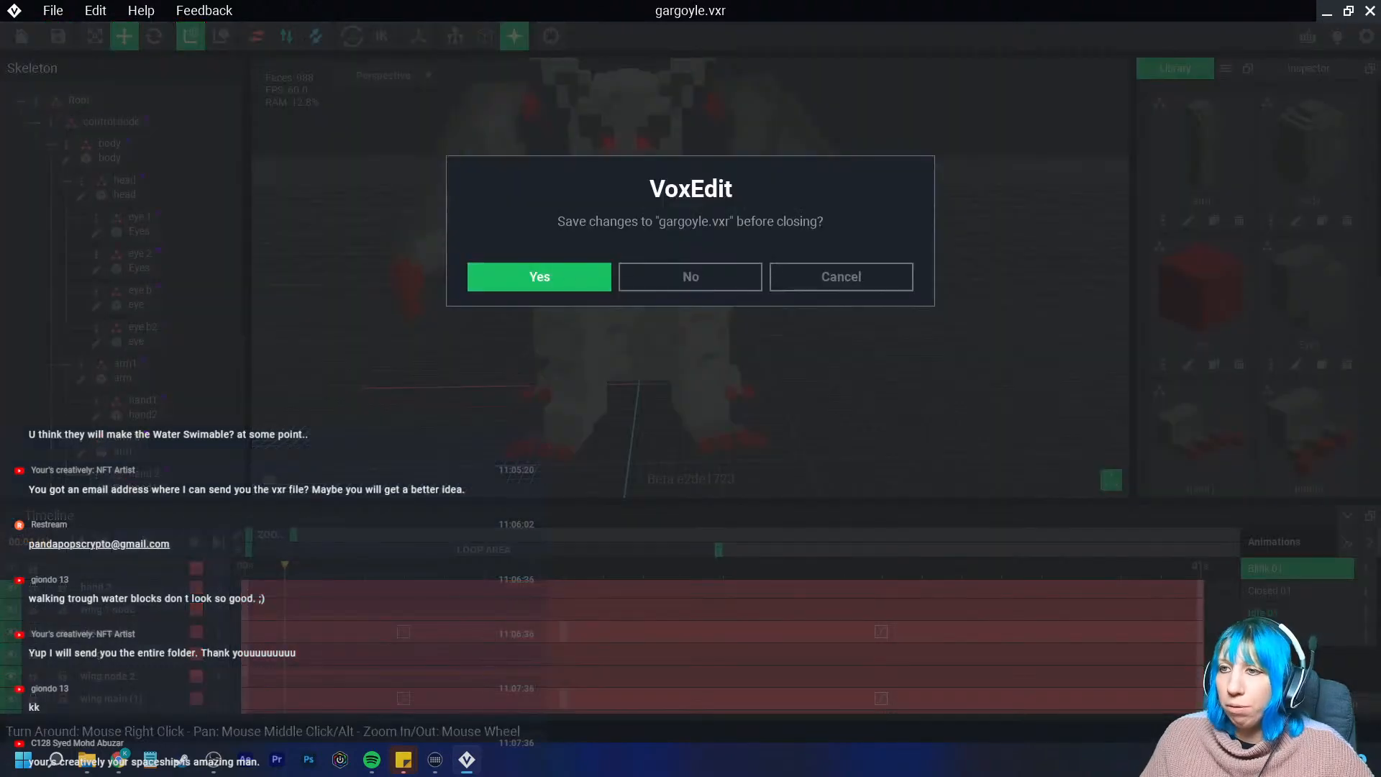
click(540, 276)
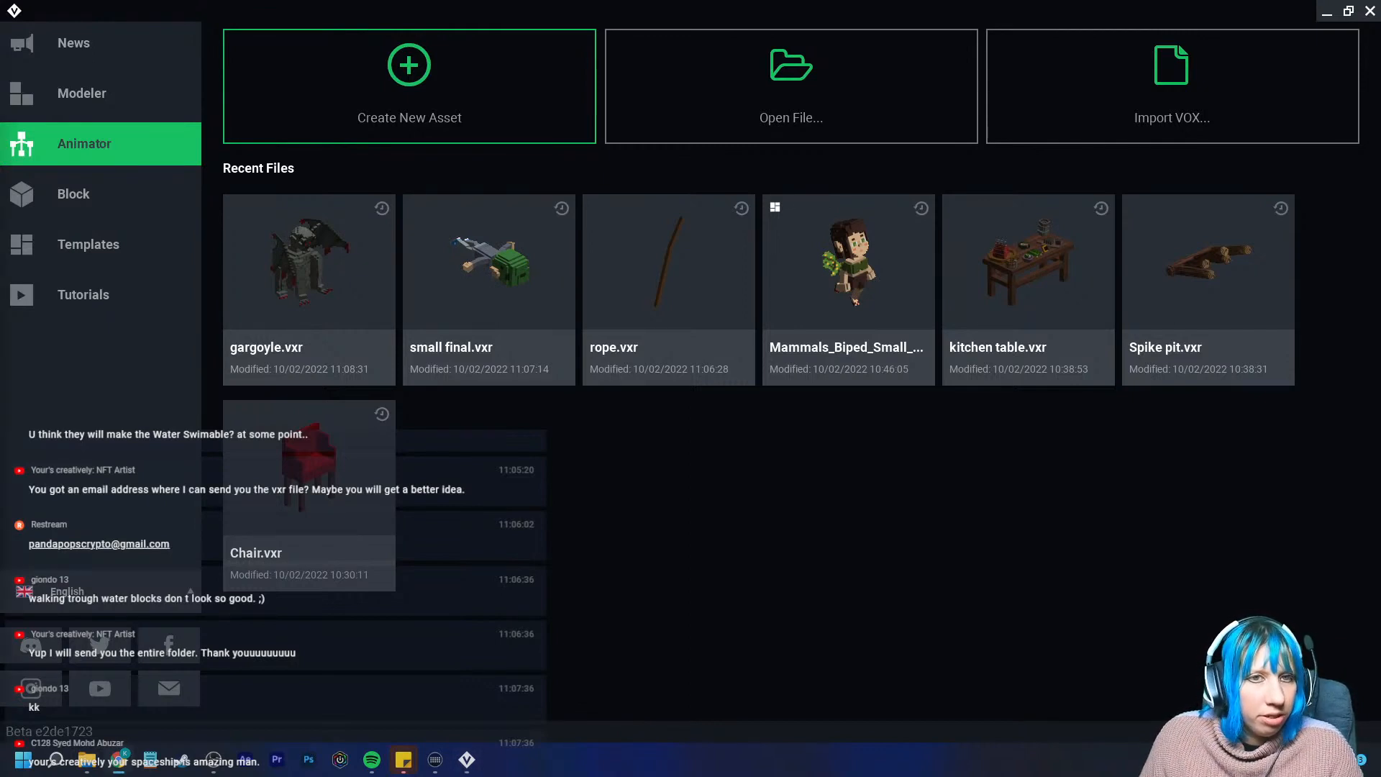
drag(0, 170, 460, 18)
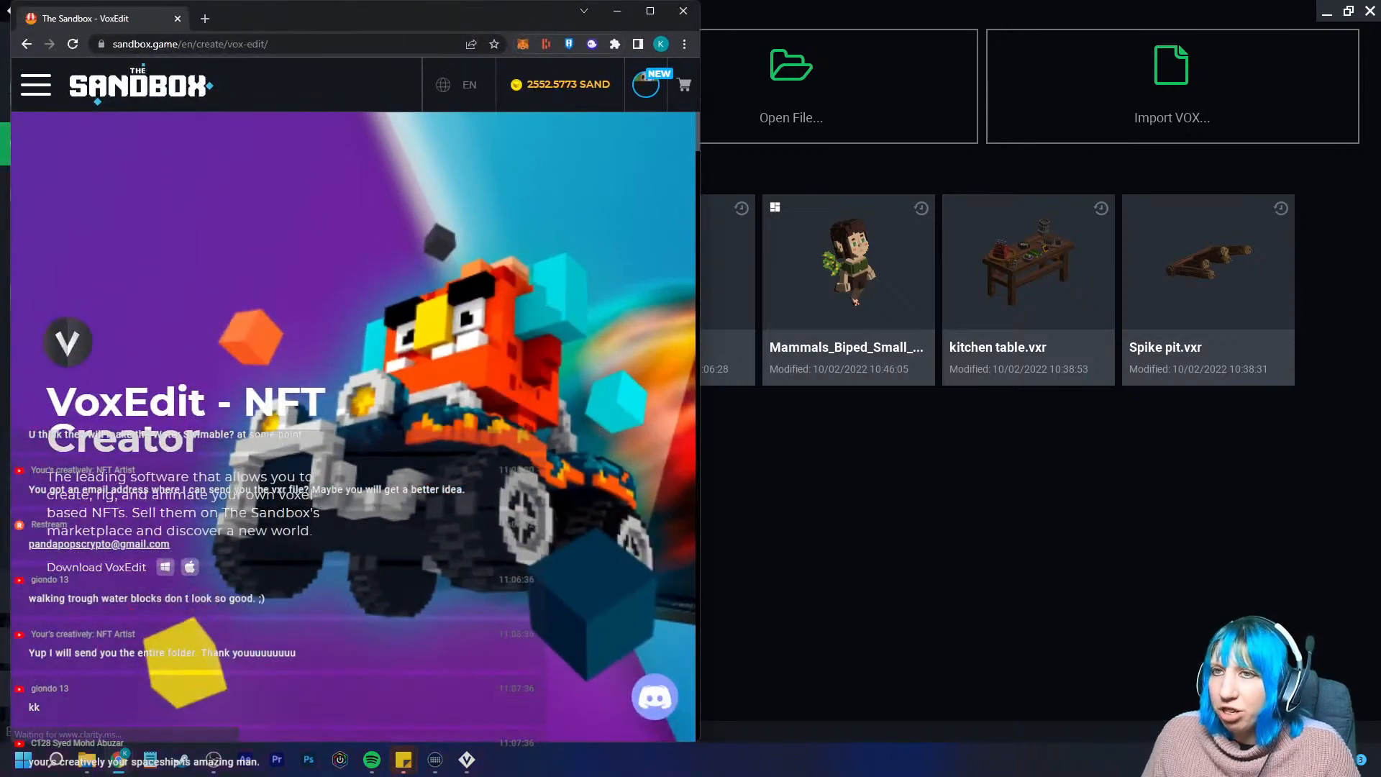
drag(296, 24, 346, 18)
double_click(344, 15)
click(32, 238)
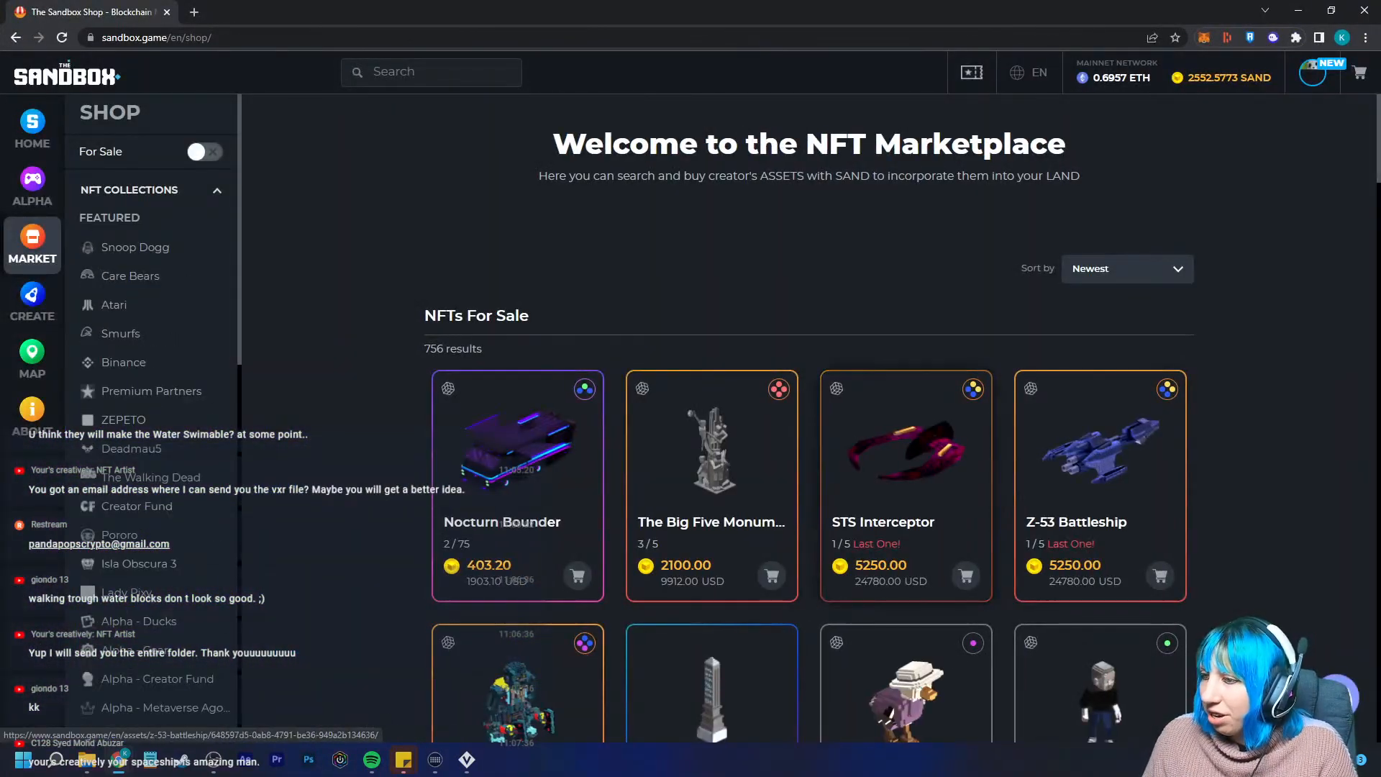
View the STS Interceptor listing's details, rotate its 3D model, and switch back to VoxEdit
scroll(1000, 431, down, 2)
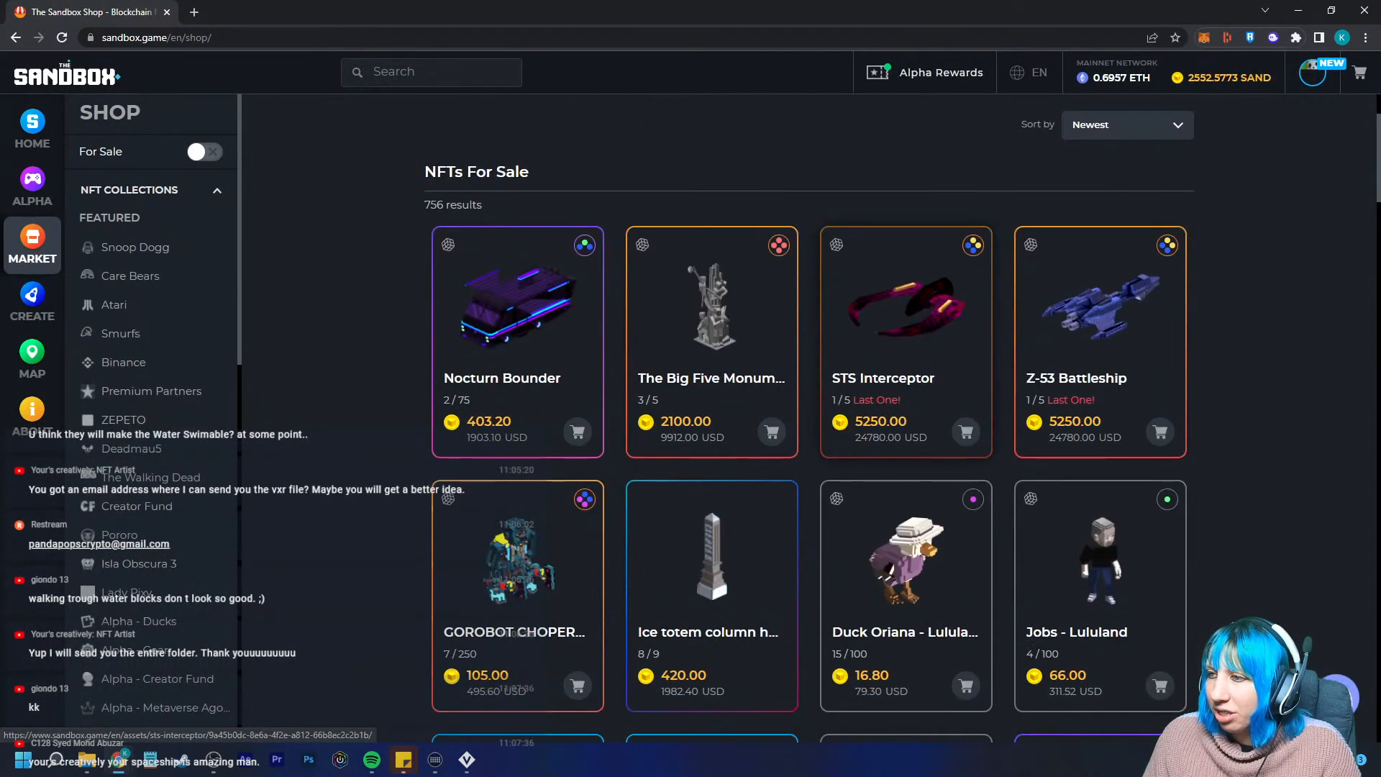
click(917, 323)
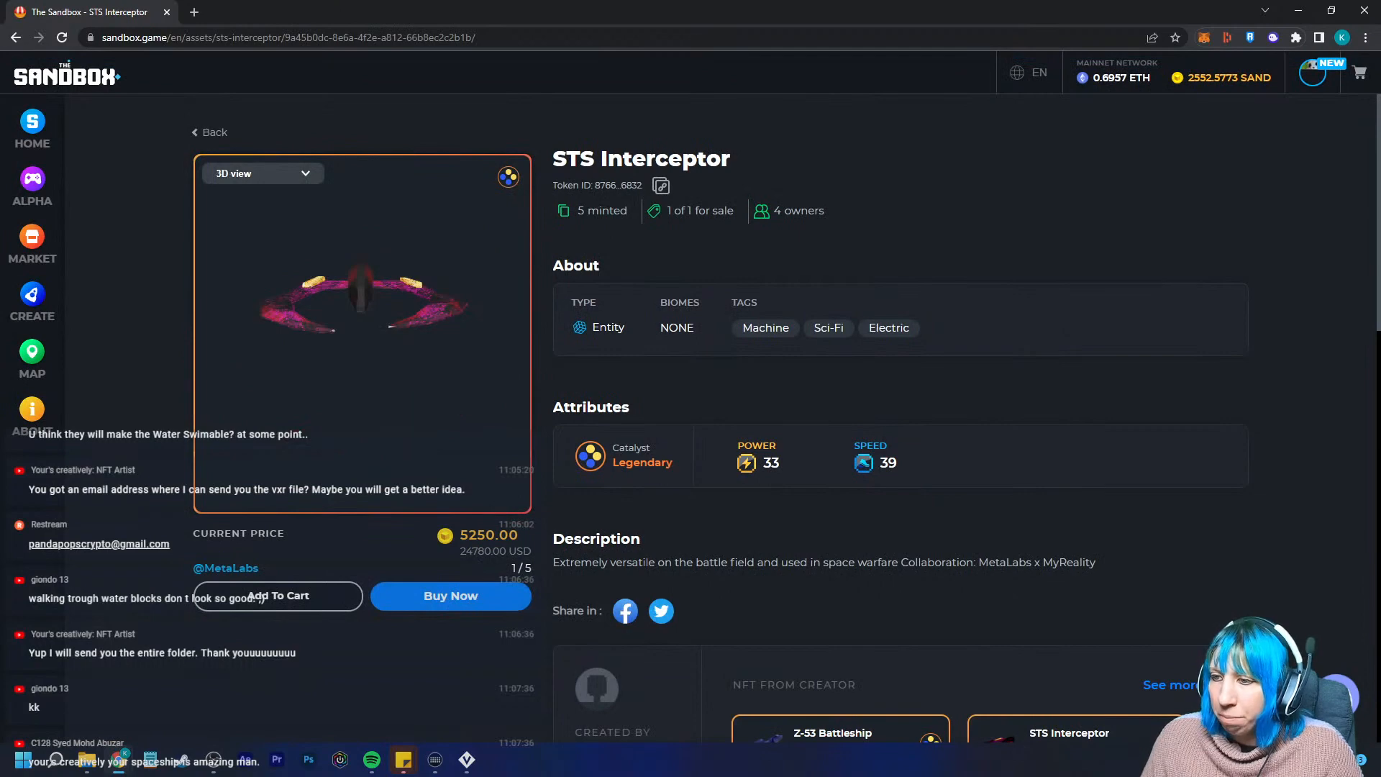
scroll(899, 432, down, 4)
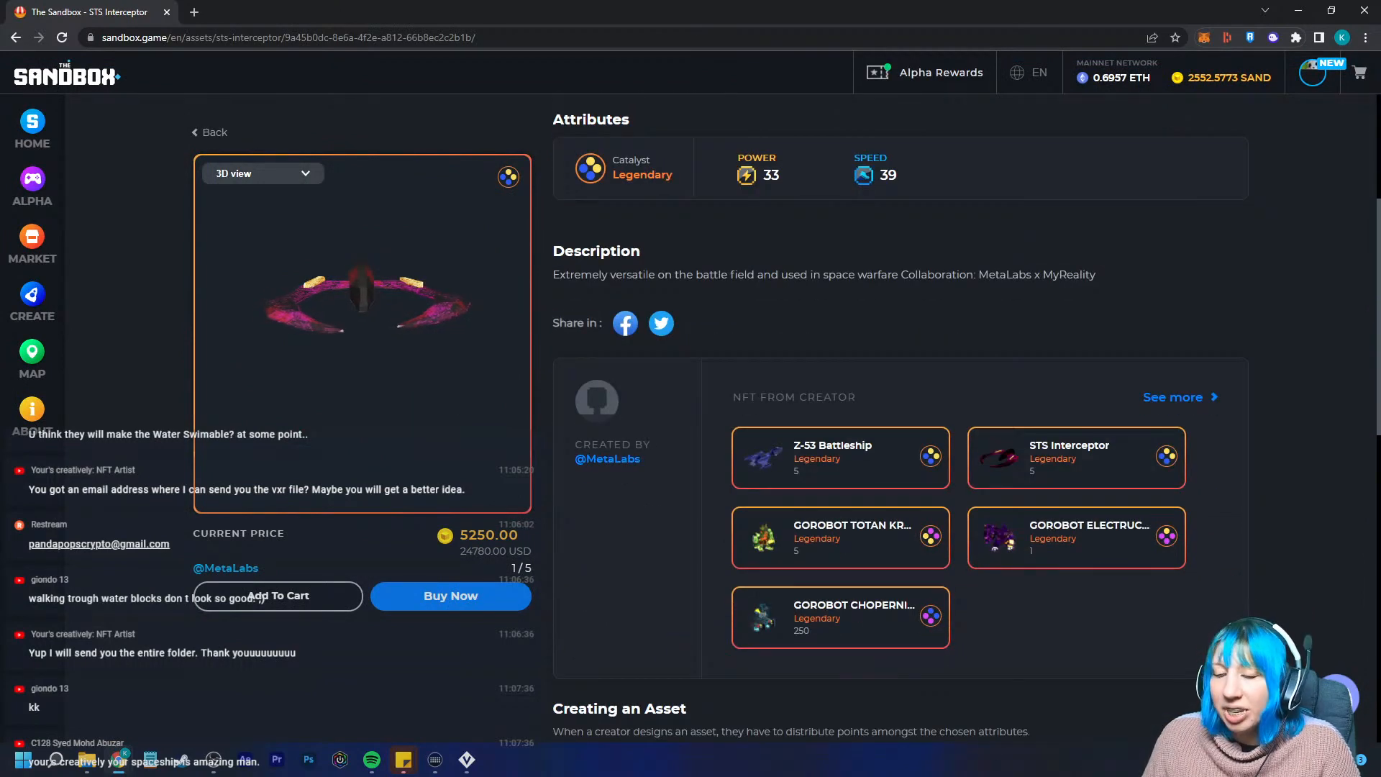
drag(345, 333, 456, 328)
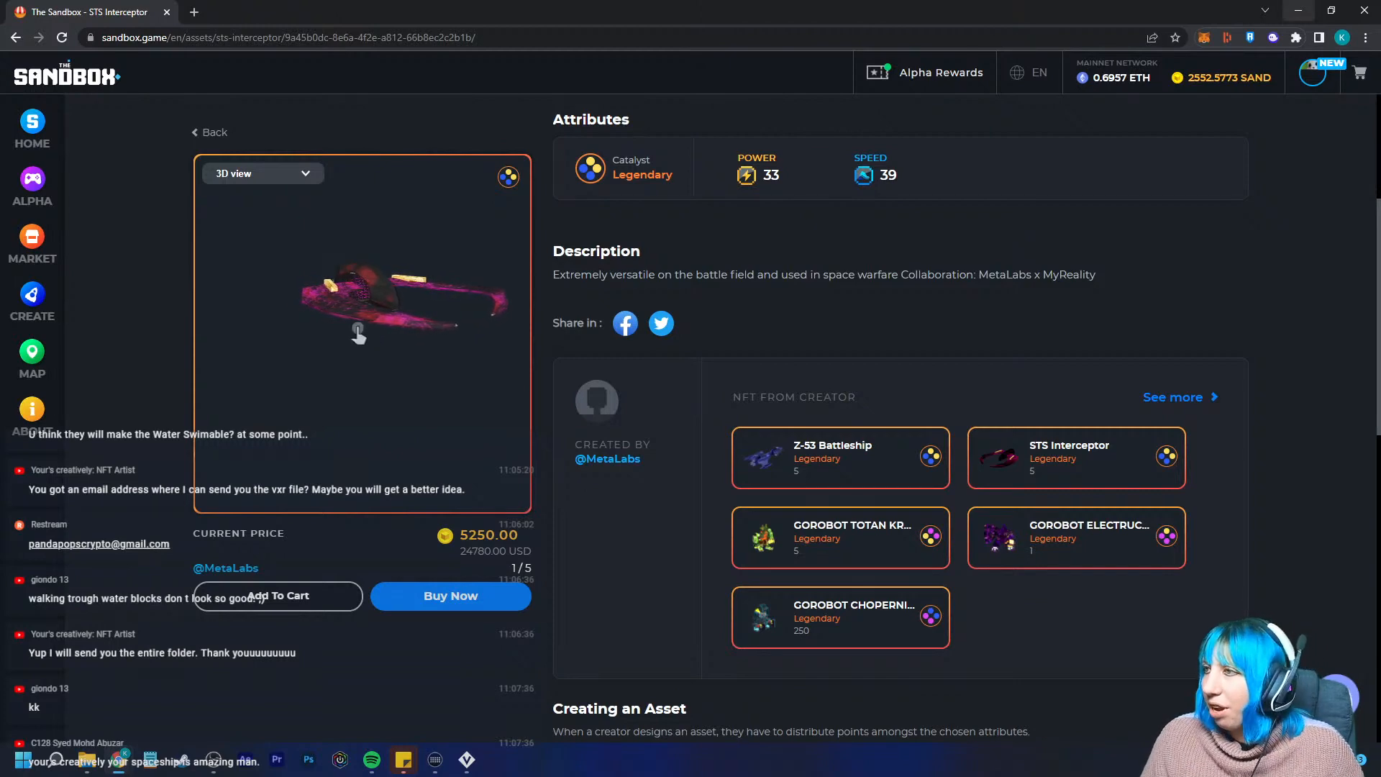
key(alt+Tab)
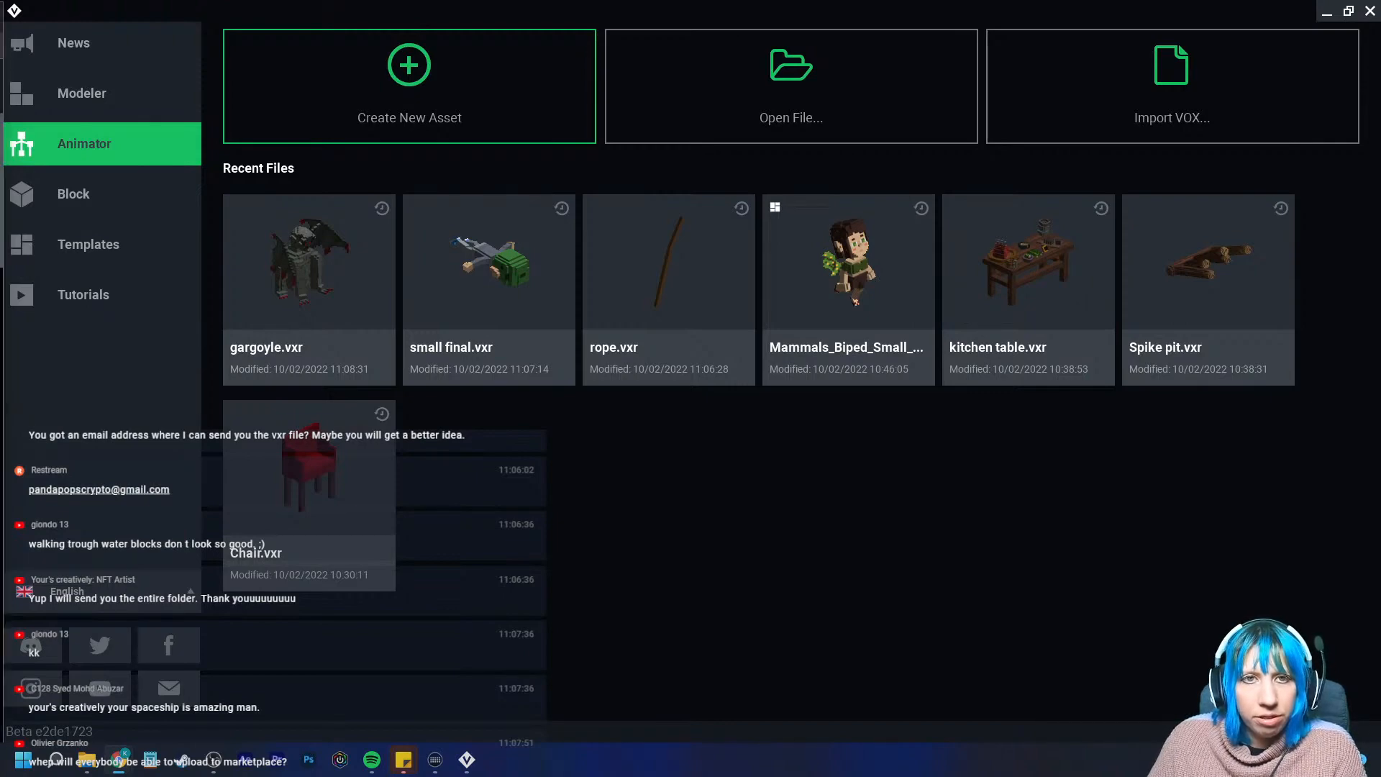
Switch back to the browser and examine the STS Interceptor's 3D model up close from a rotated angle
drag(0, 223, 580, 6)
scroll(363, 316, up, 6)
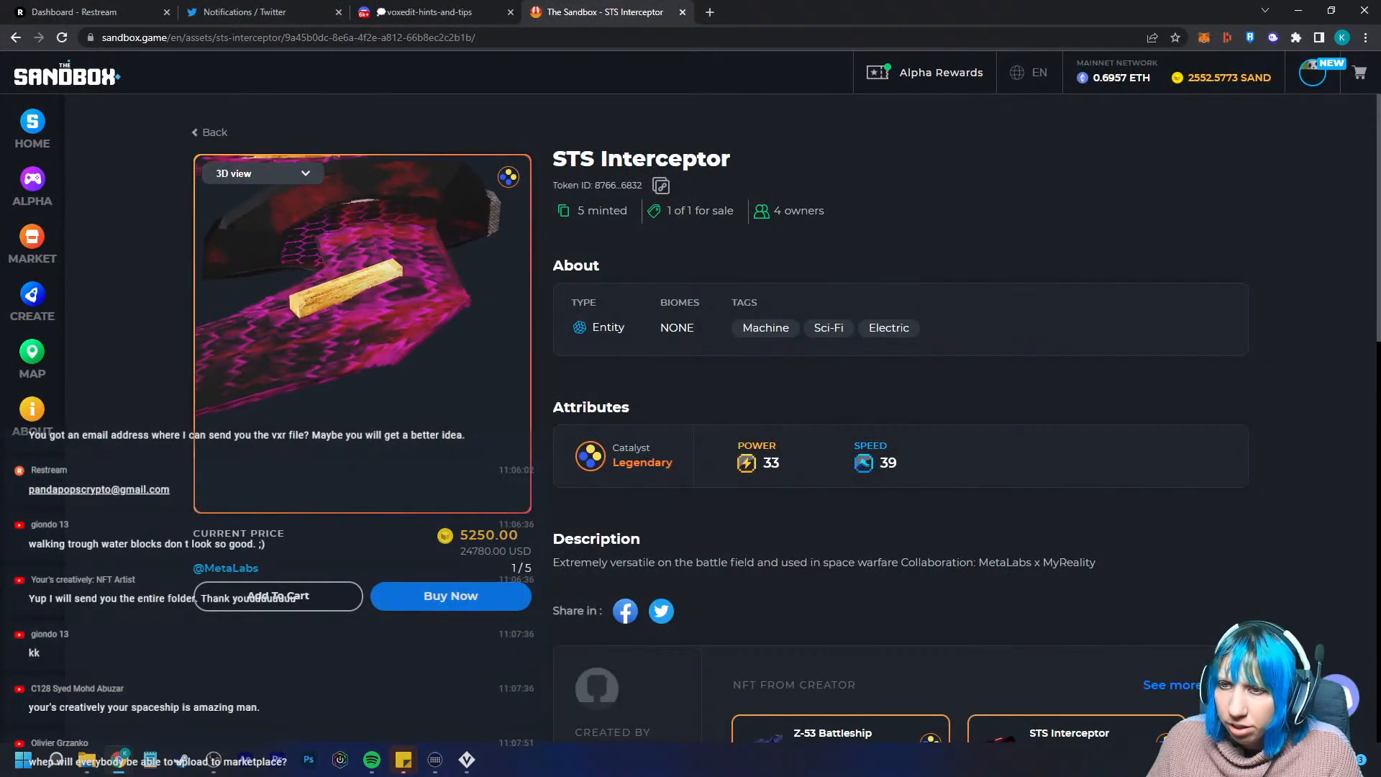
drag(352, 302, 402, 320)
scroll(389, 342, down, 4)
scroll(342, 277, up, 4)
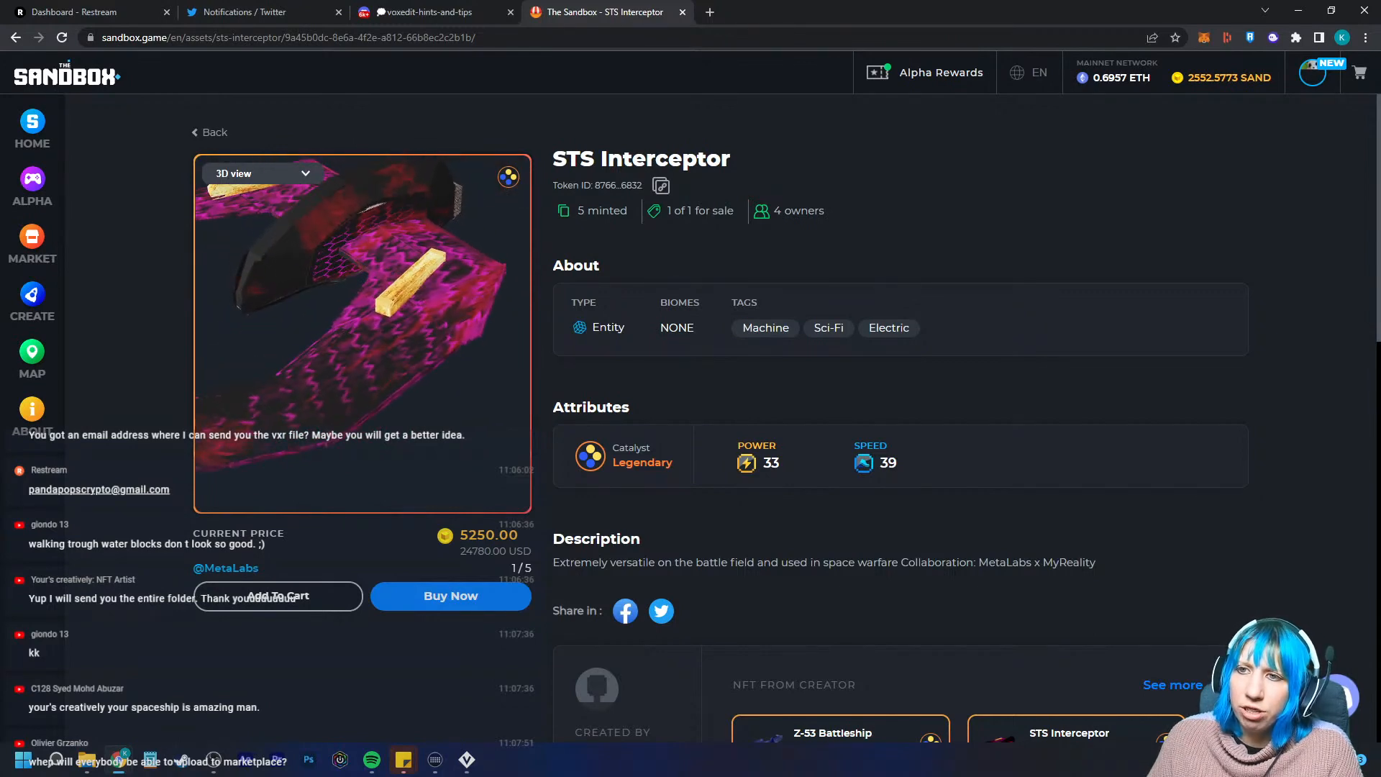
Return to the marketplace listings, reopen the STS Interceptor, and inspect its 3D model near and far
click(214, 133)
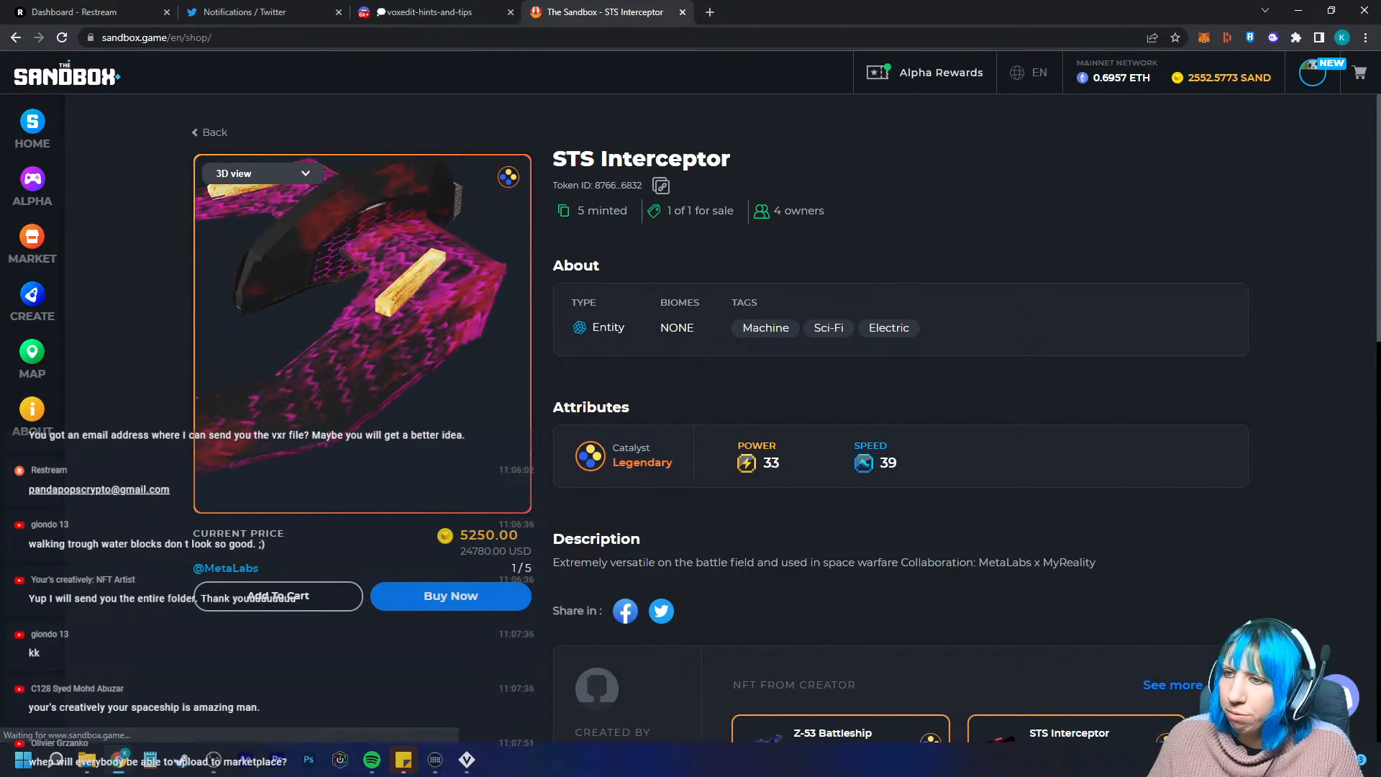
scroll(518, 403, down, 2)
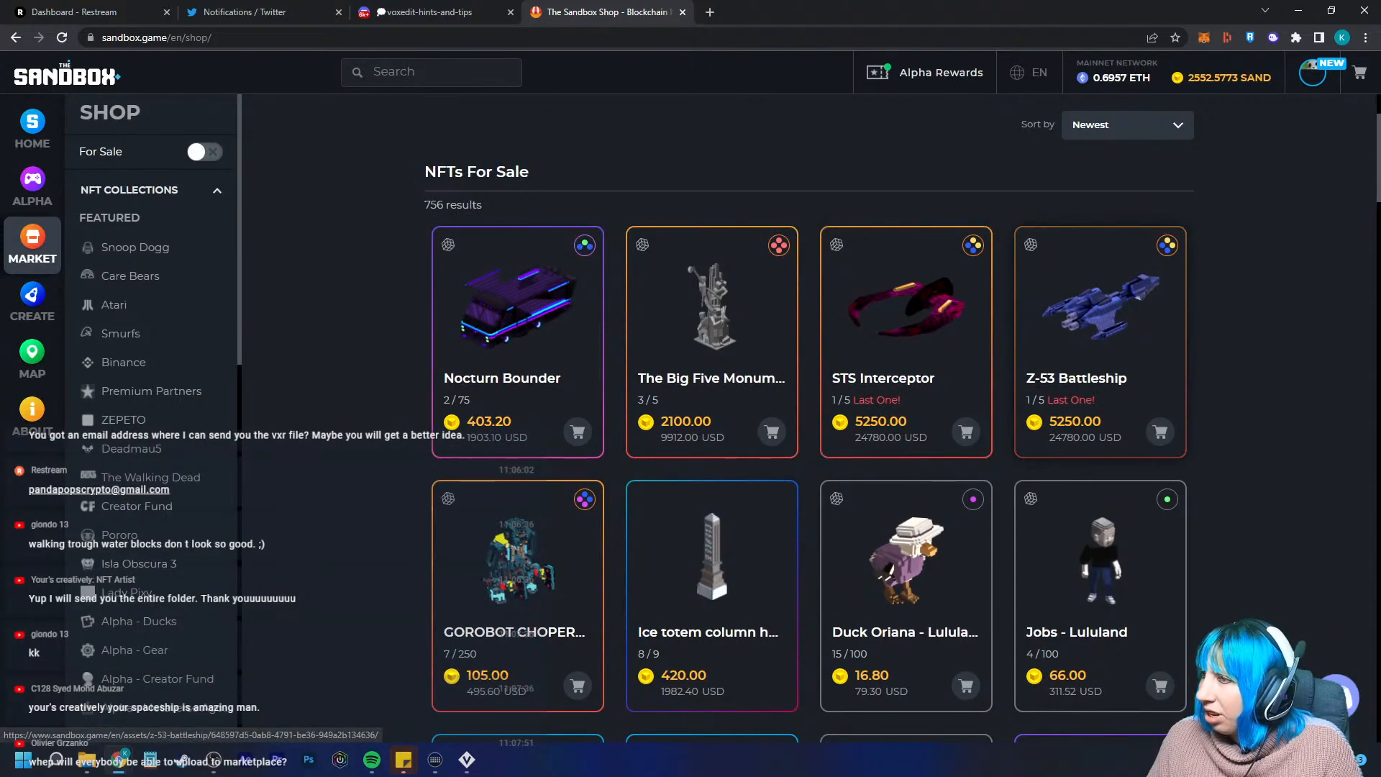
click(906, 309)
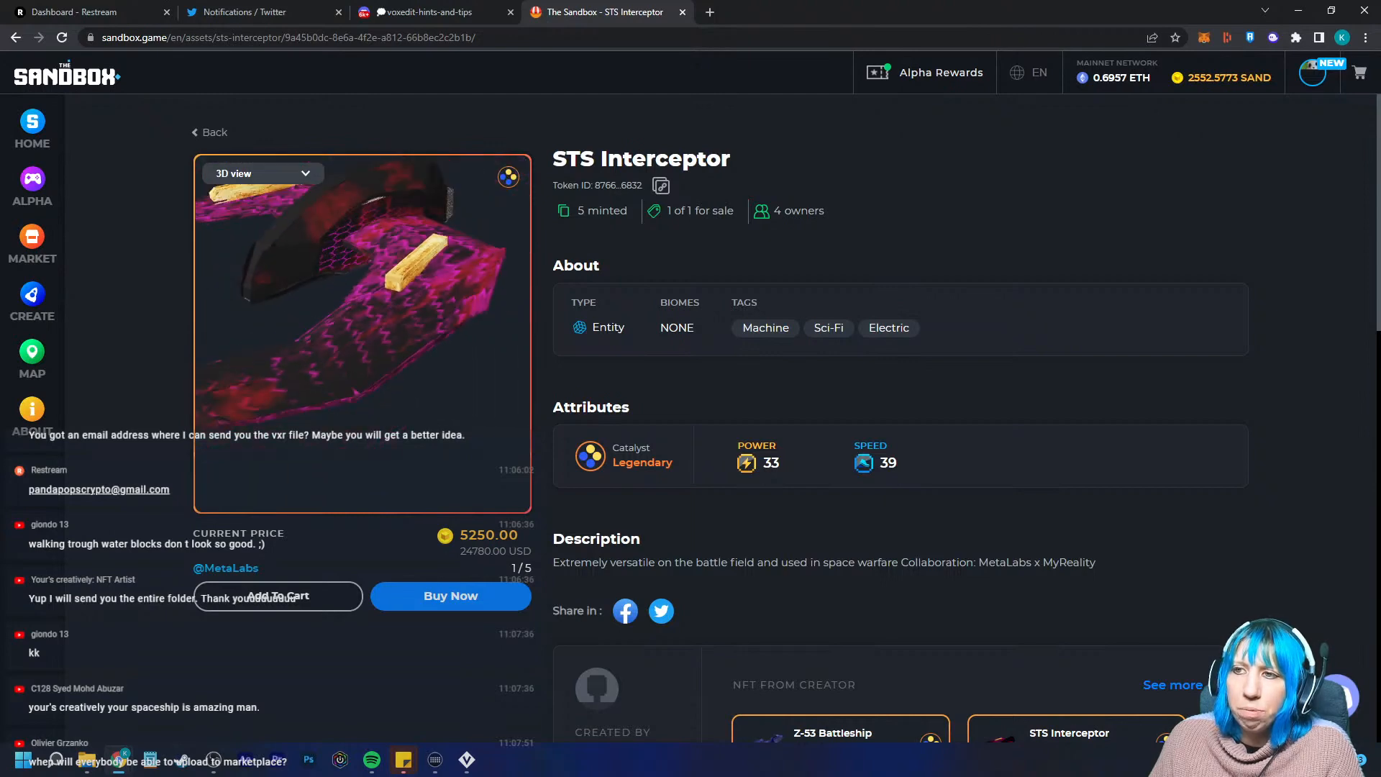
scroll(362, 334, up, 5)
scroll(363, 334, down, 5)
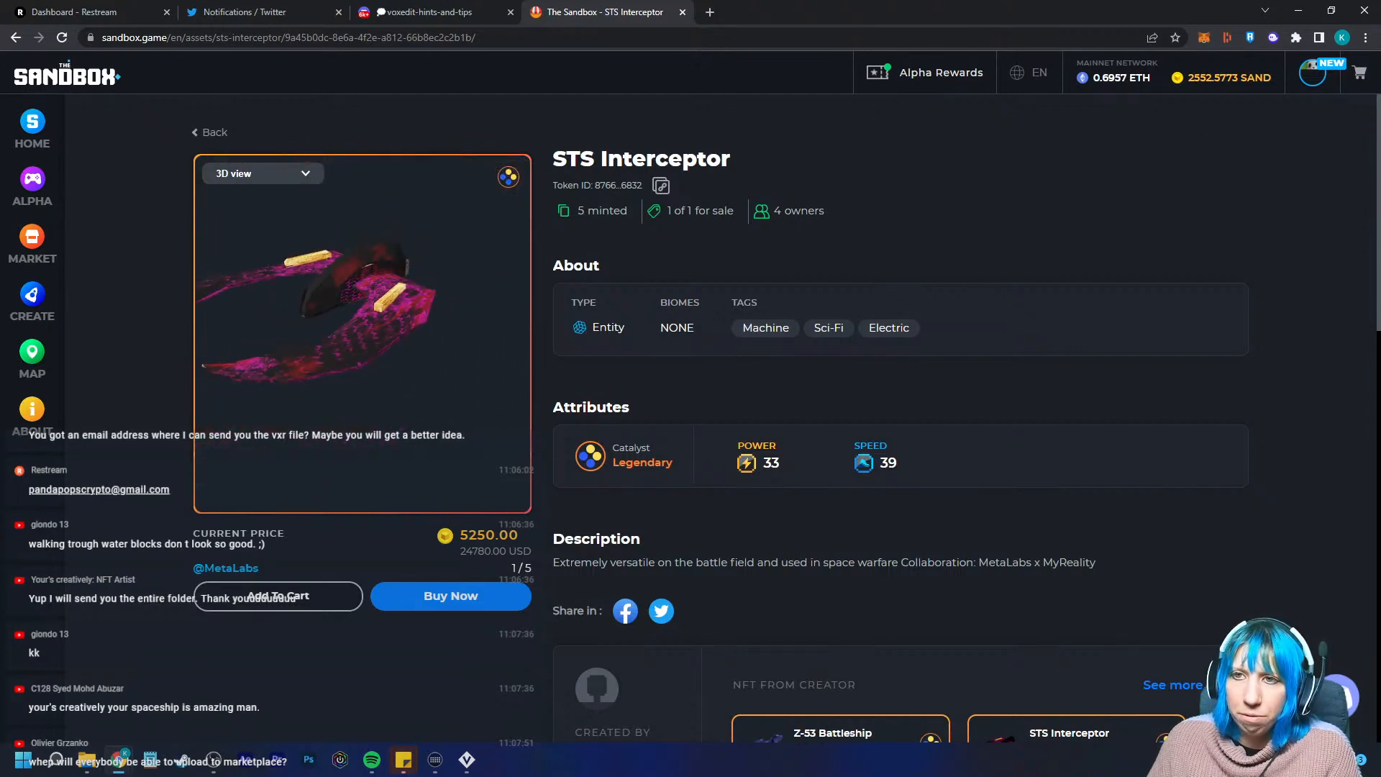
Go back to the marketplace, close the Sandbox browser tab, and switch to VoxEdit
key(alt+Left)
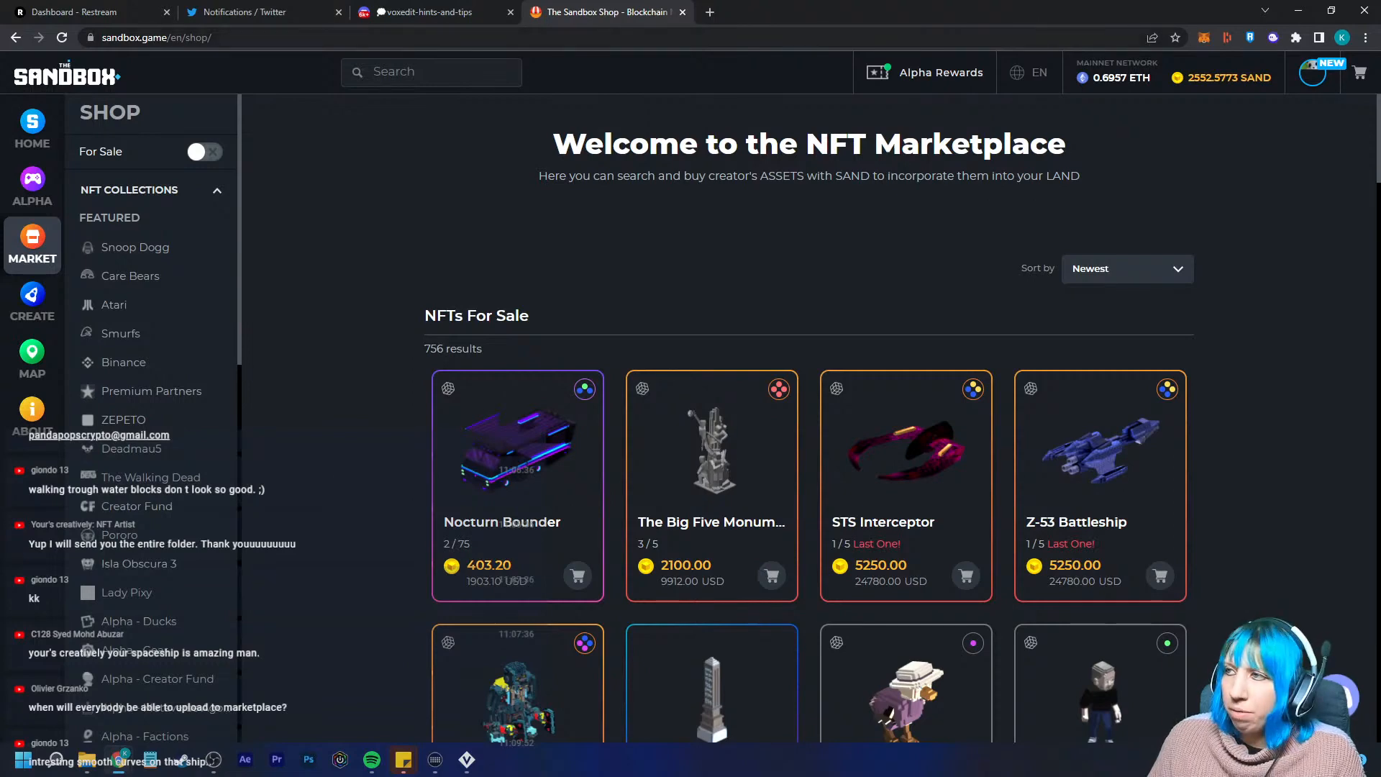
click(682, 11)
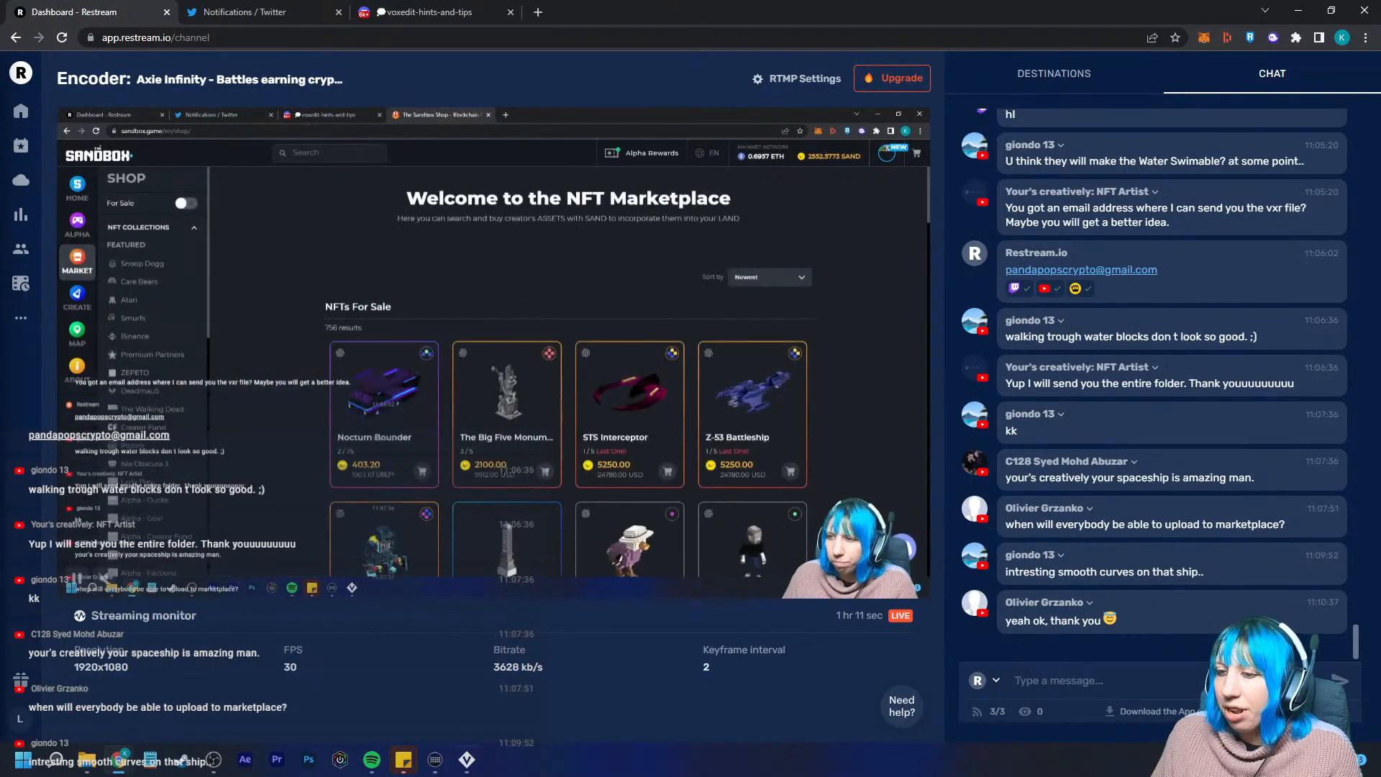
click(467, 760)
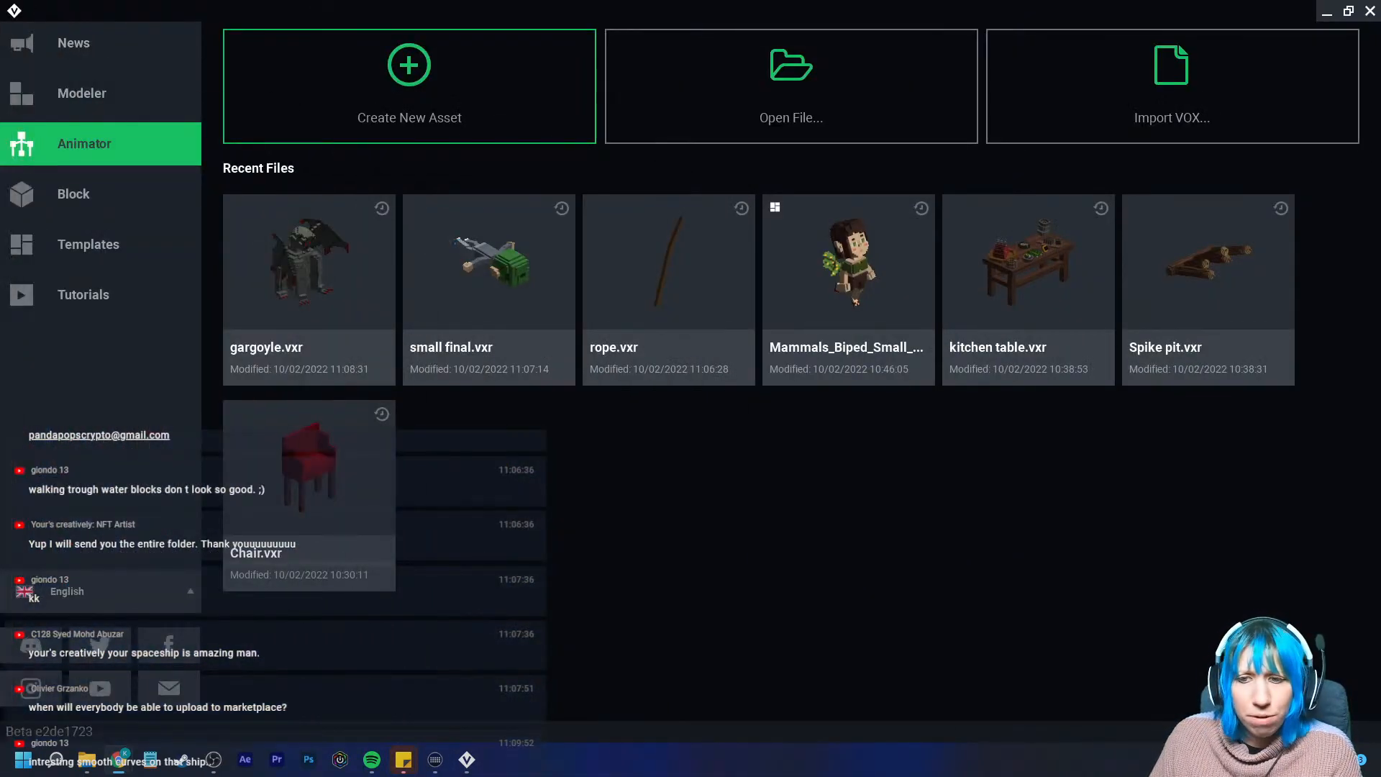
Open the recent file Chair.vxr and examine the assembled chair from several angles
click(310, 467)
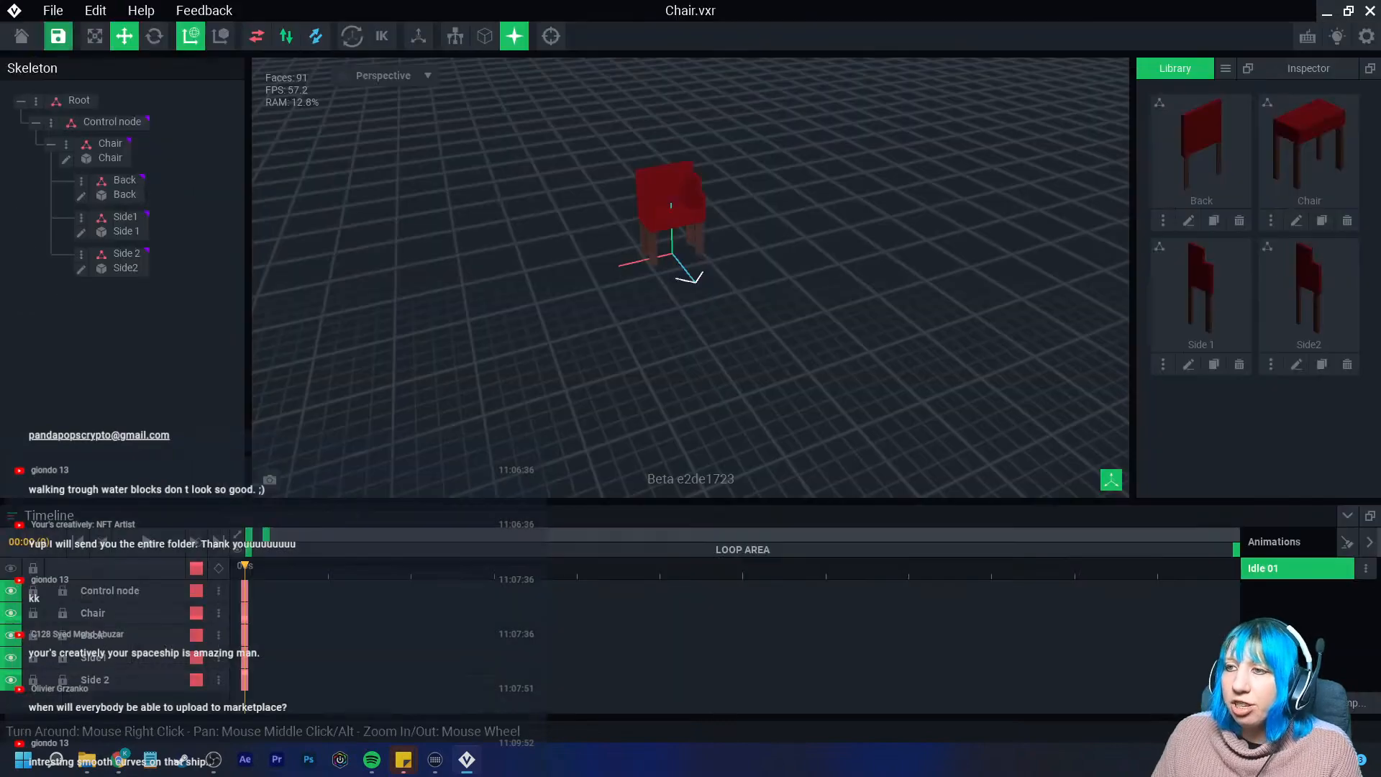
right_drag(673, 288, 604, 284)
scroll(556, 277, up, 3)
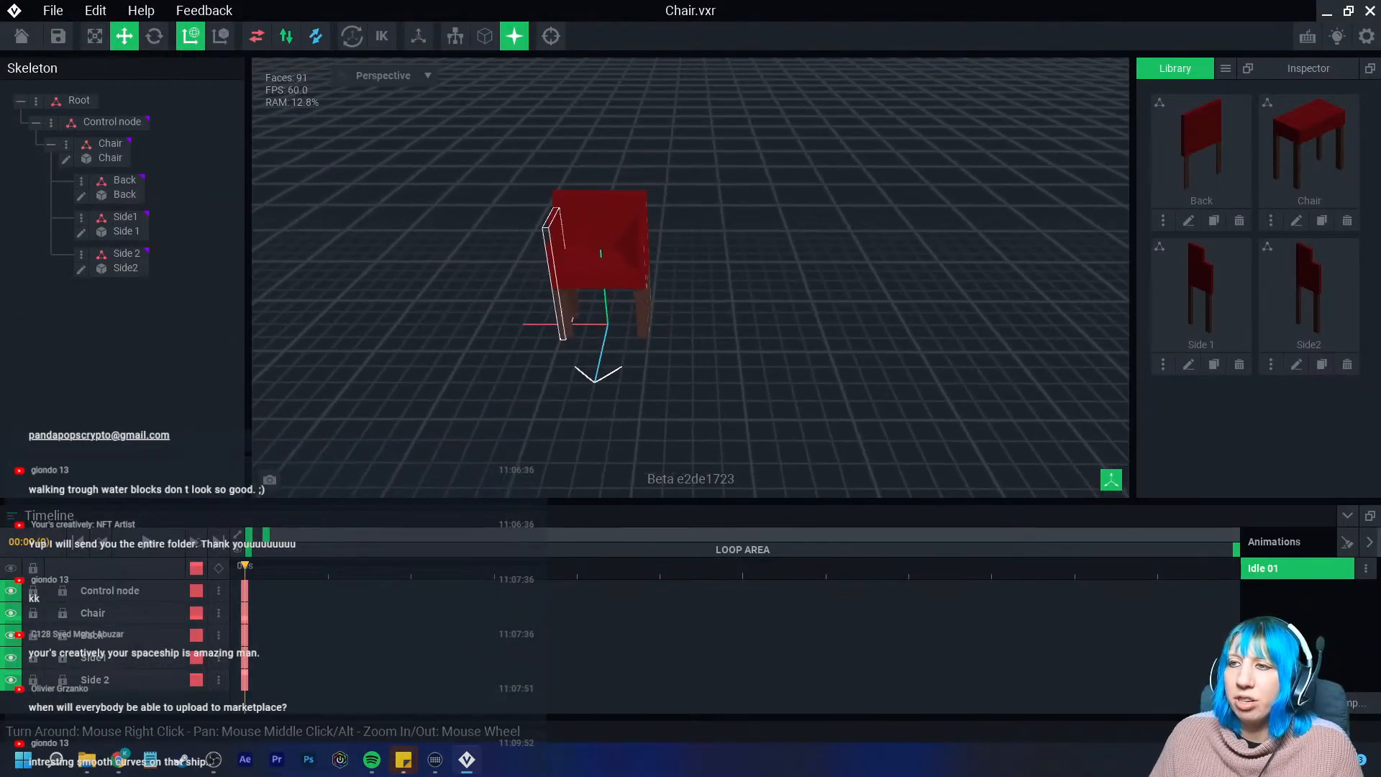
right_drag(503, 281, 568, 266)
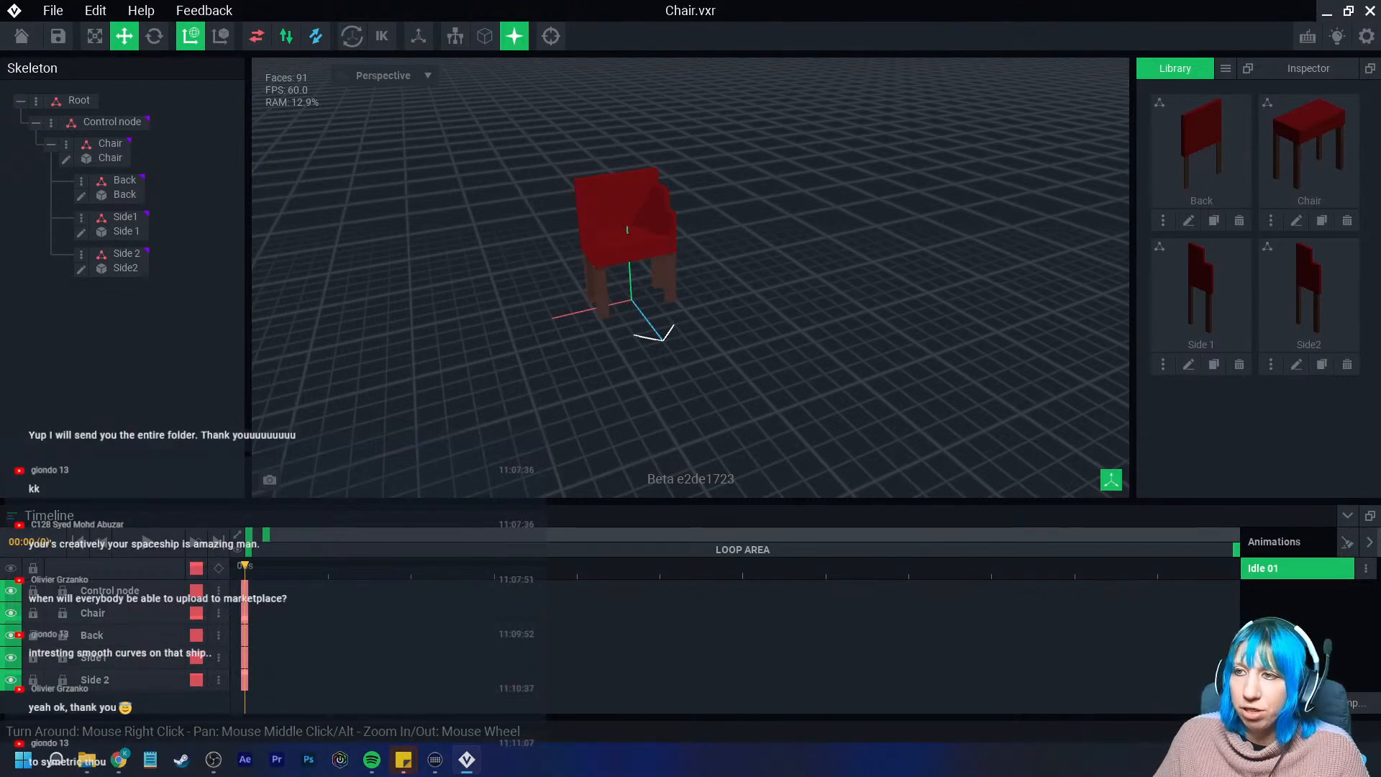
scroll(612, 288, up, 3)
middle_drag(645, 261, 562, 317)
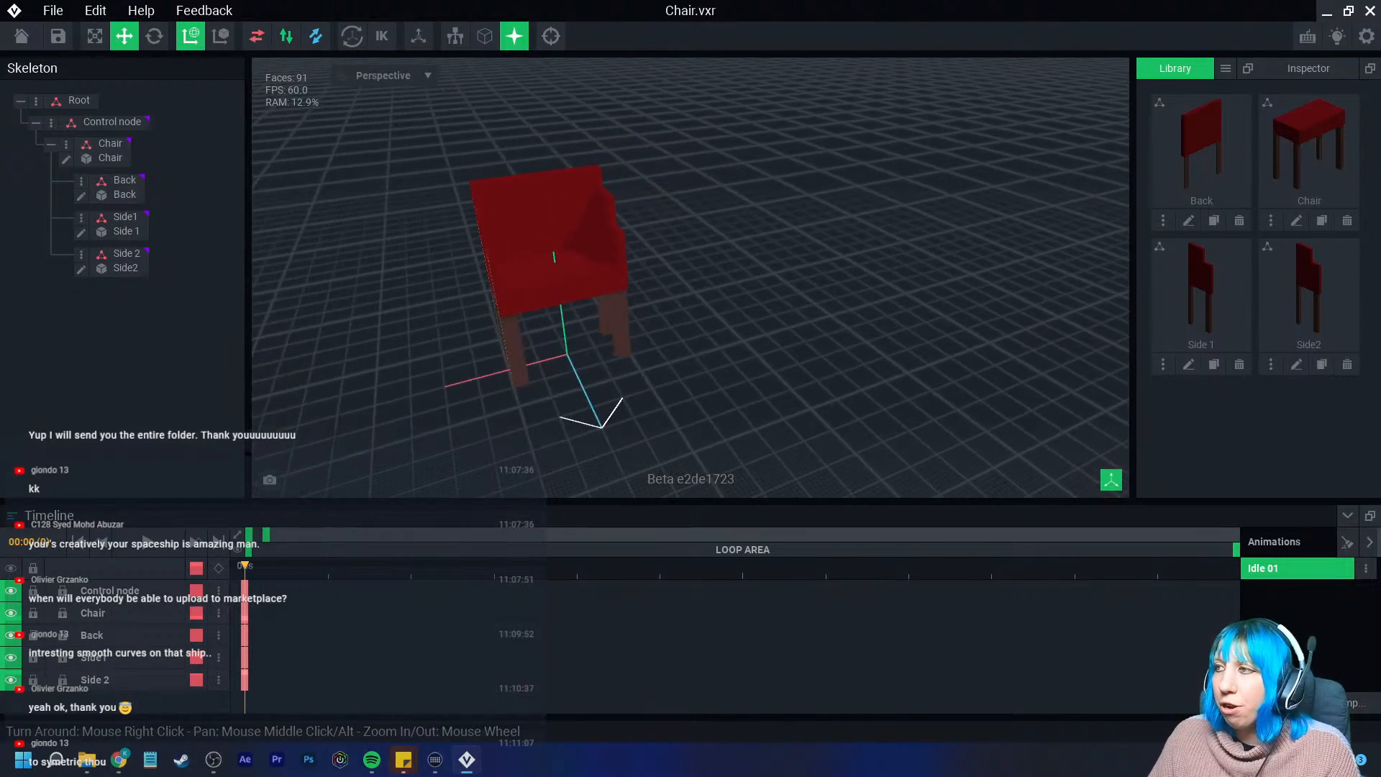
View the chair's Back part in the voxel editor, and return to the full chair assembly
click(1188, 220)
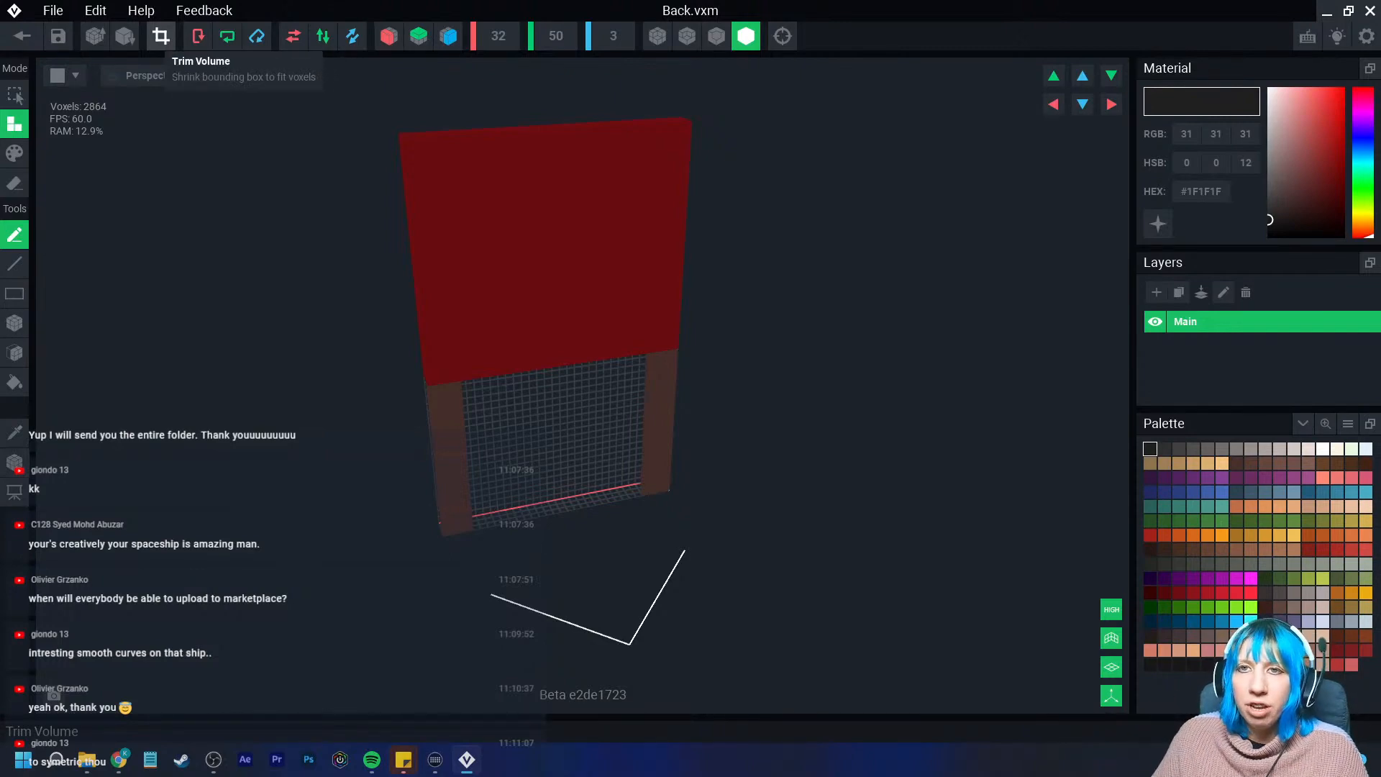
click(22, 36)
click(539, 274)
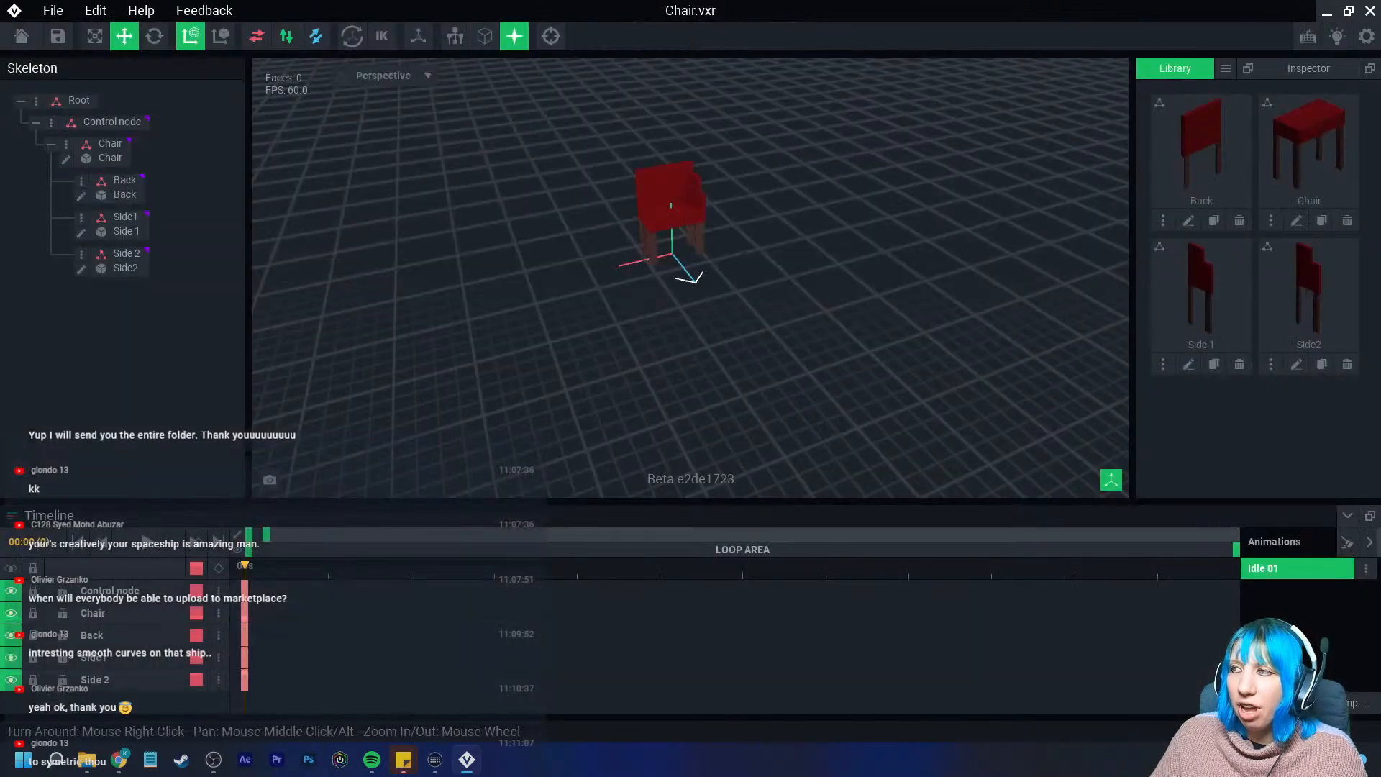
scroll(795, 310, up, 3)
right_drag(802, 317, 787, 285)
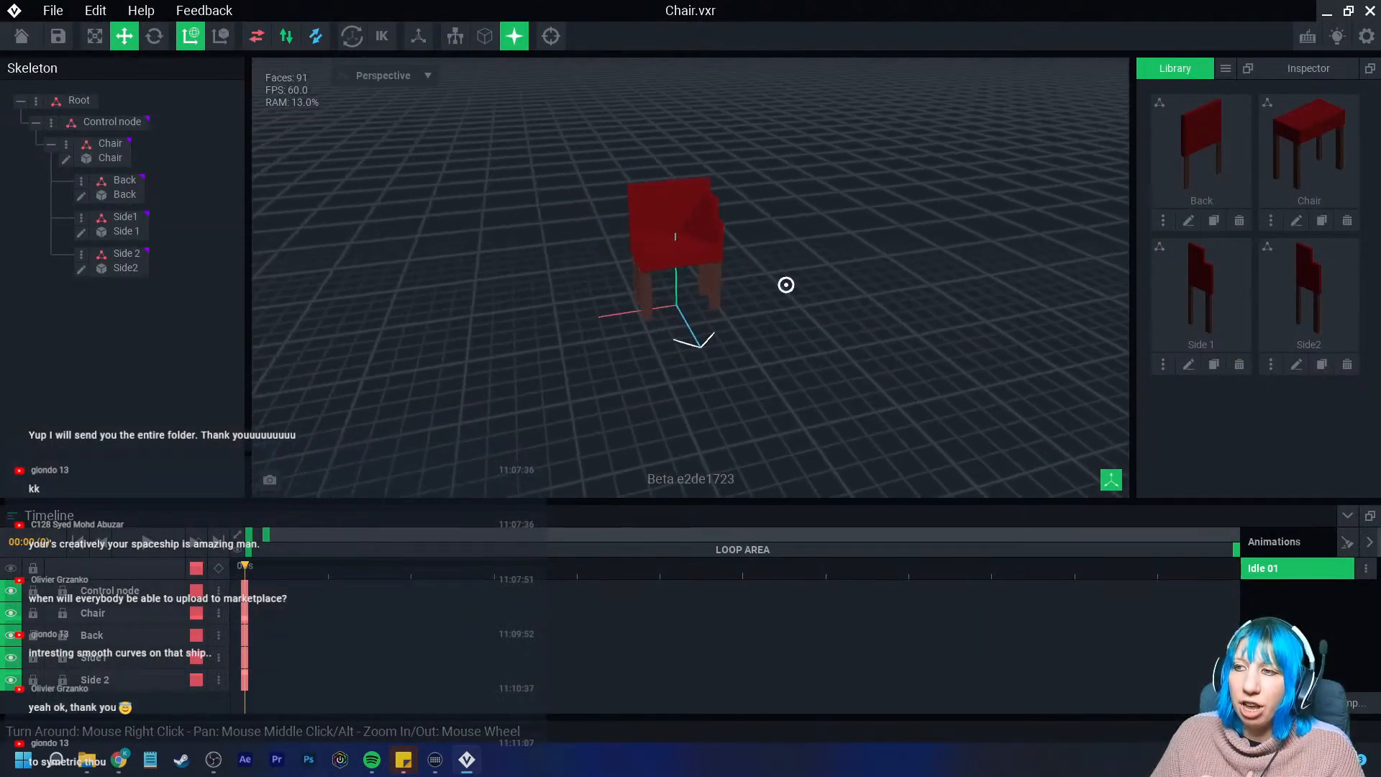
scroll(787, 284, up, 3)
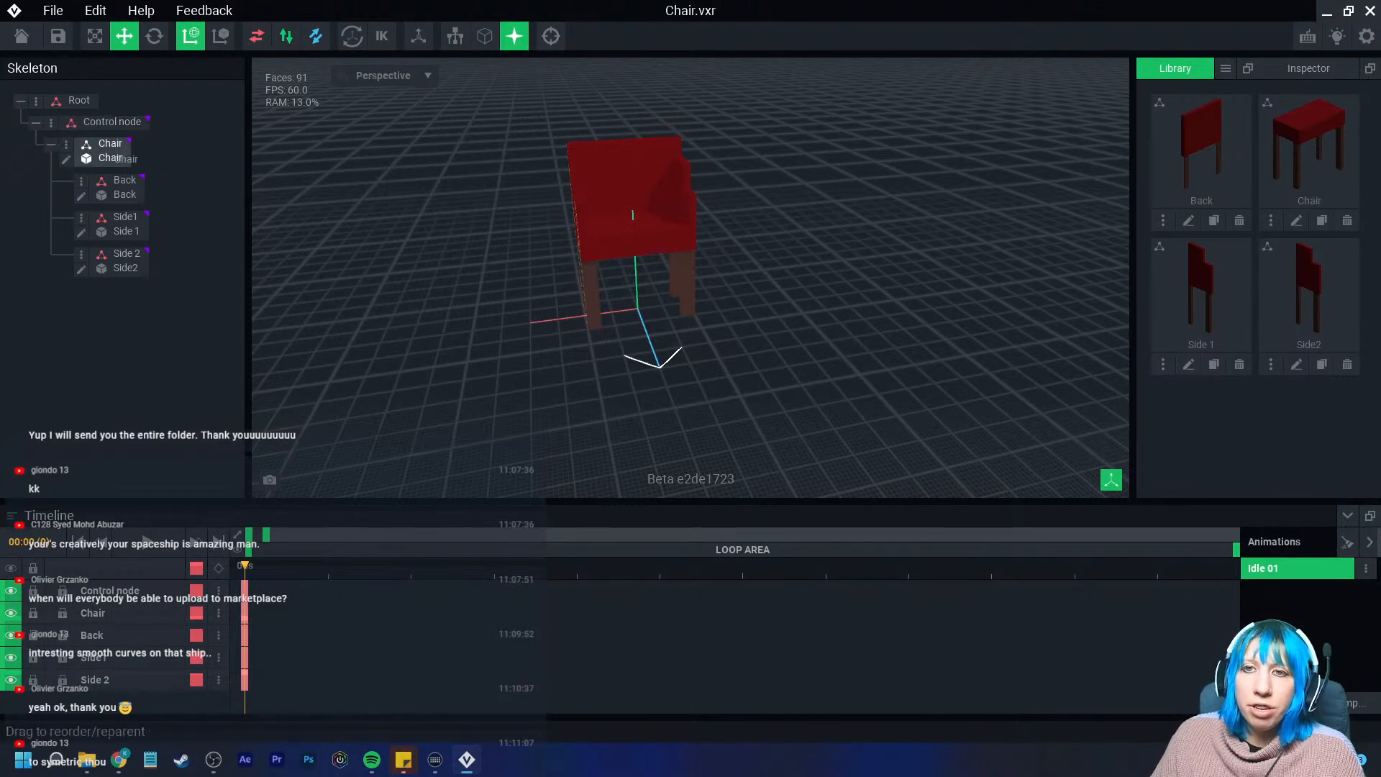
Highlight the Chair node in the skeleton, deselect it, and examine how the seat, back and side parts fit together
click(110, 154)
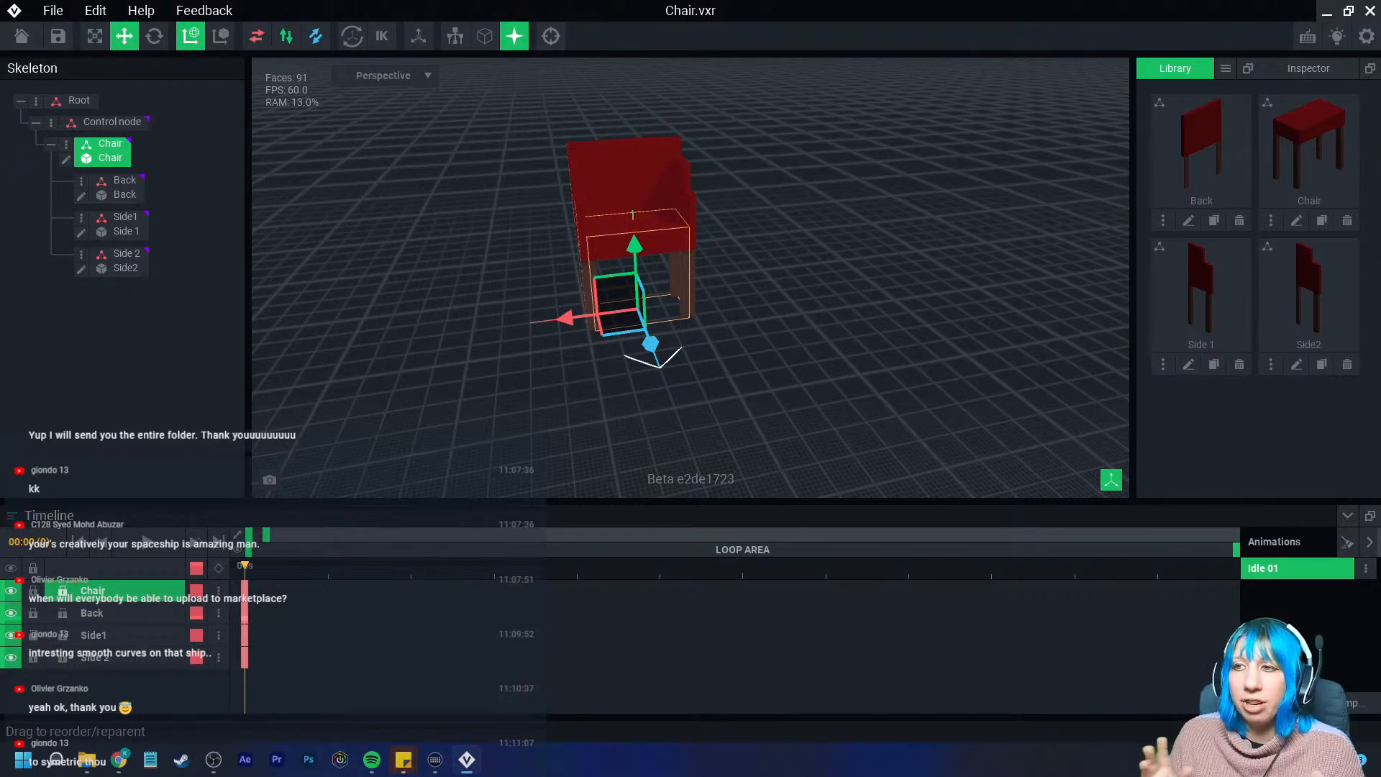
right_drag(580, 216, 622, 205)
scroll(619, 202, up, 3)
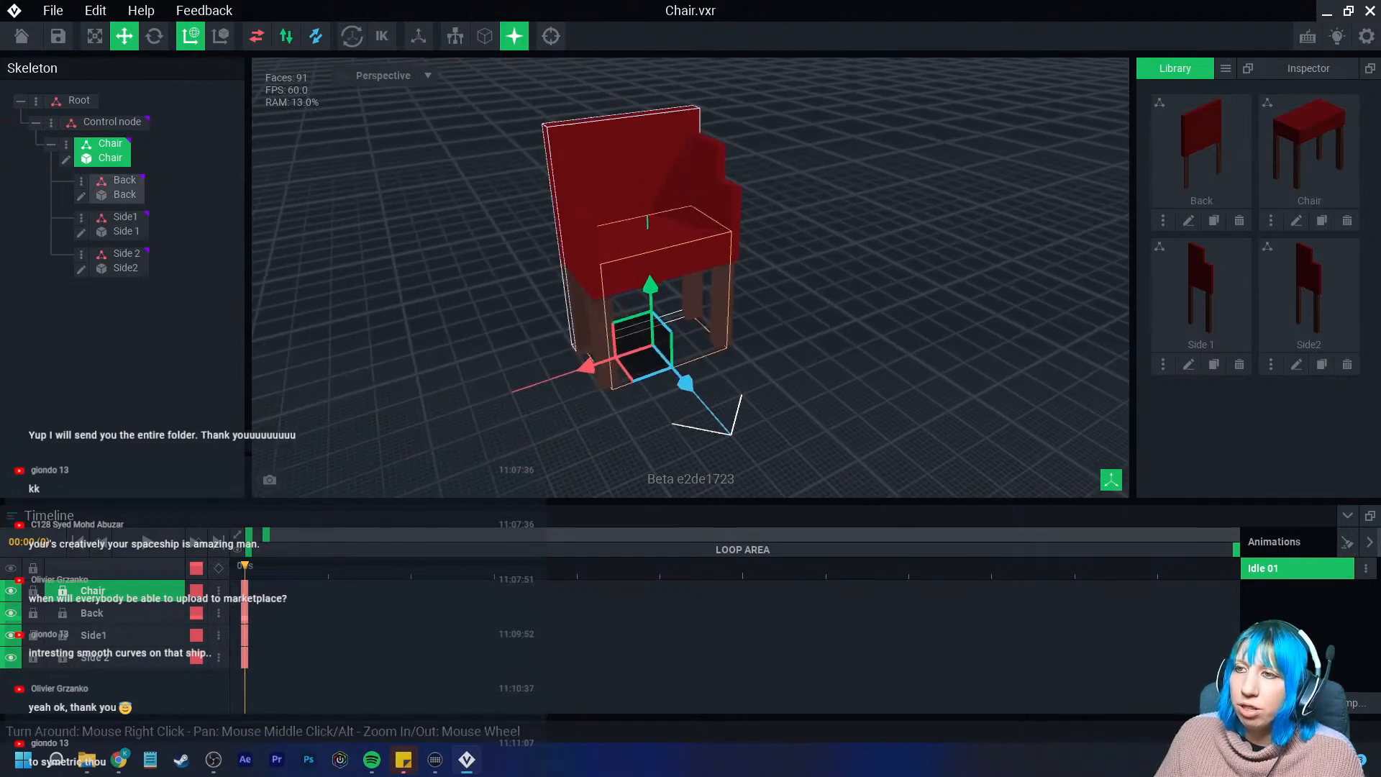
click(792, 248)
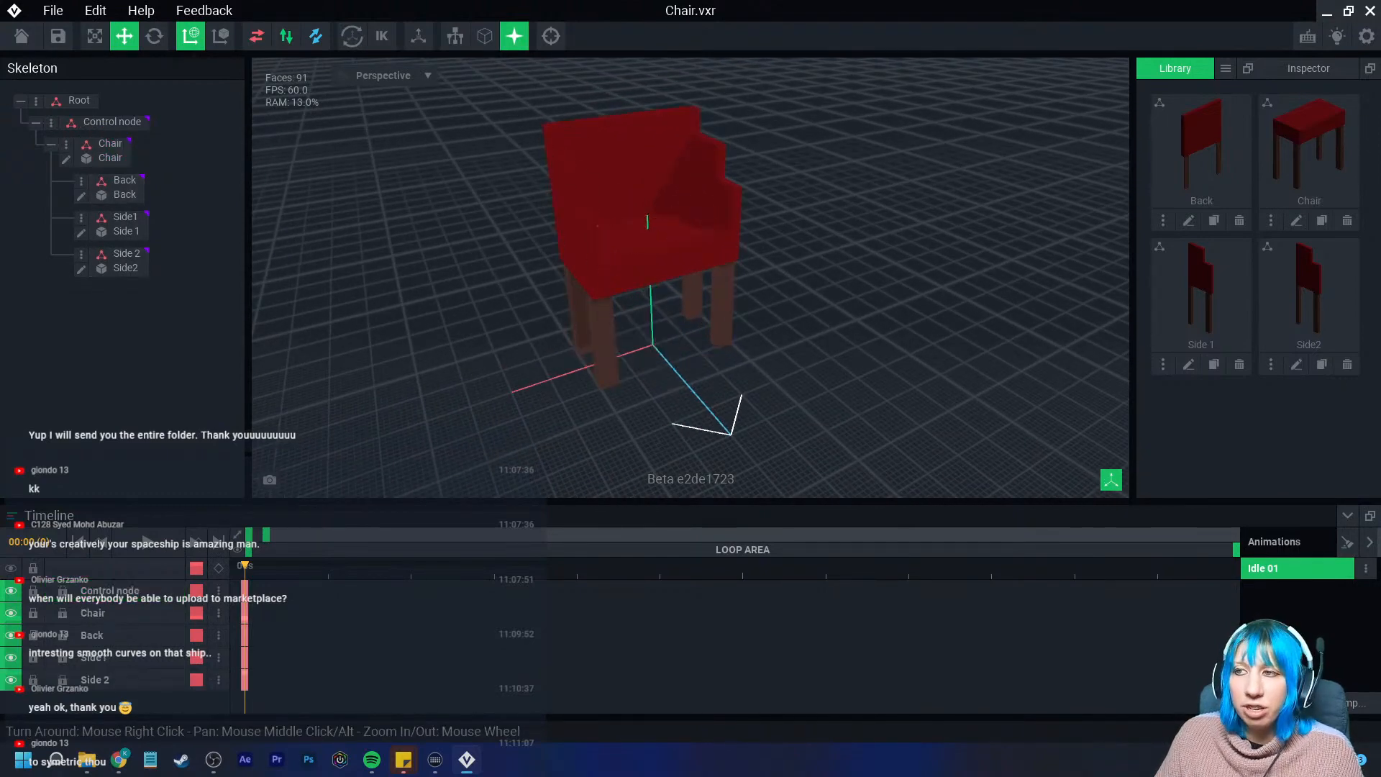
right_drag(720, 244, 662, 244)
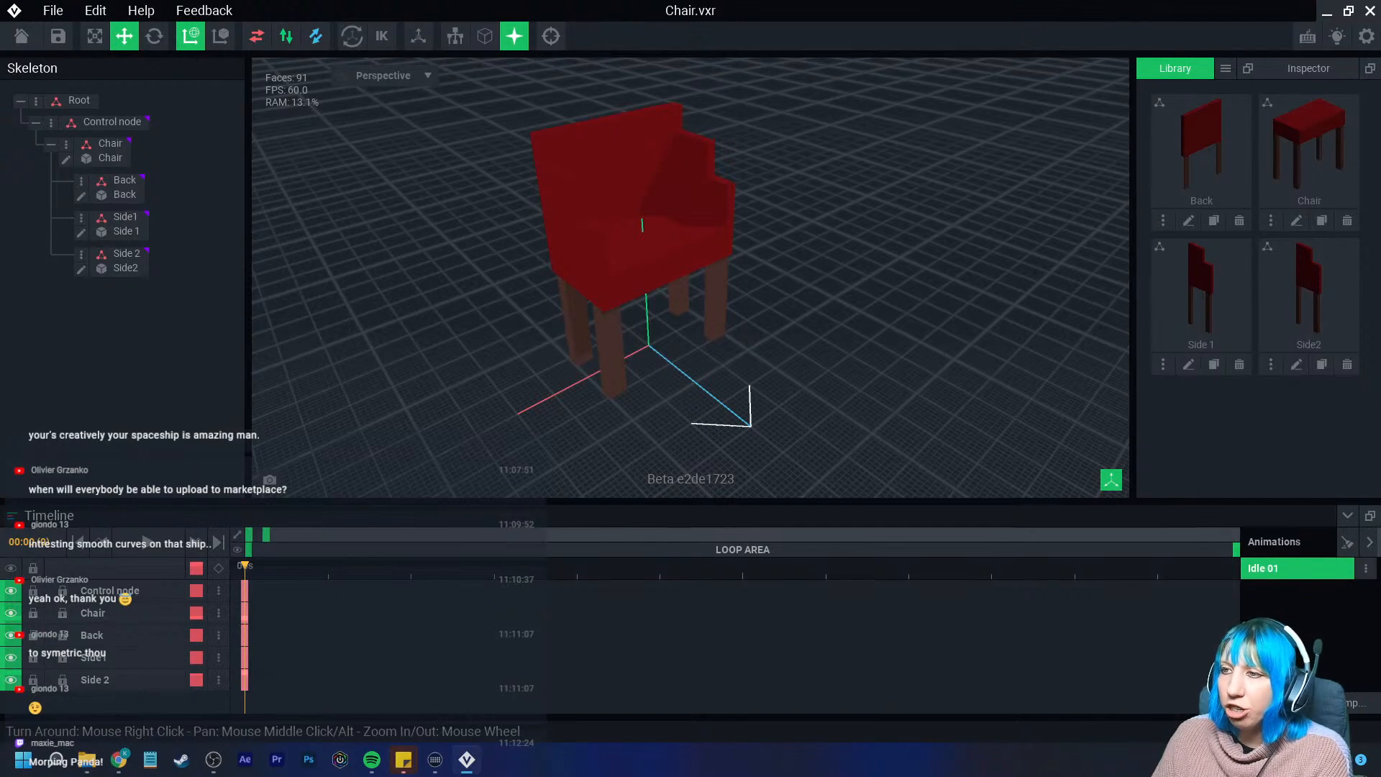
right_drag(1022, 194, 982, 184)
scroll(1016, 222, up, 3)
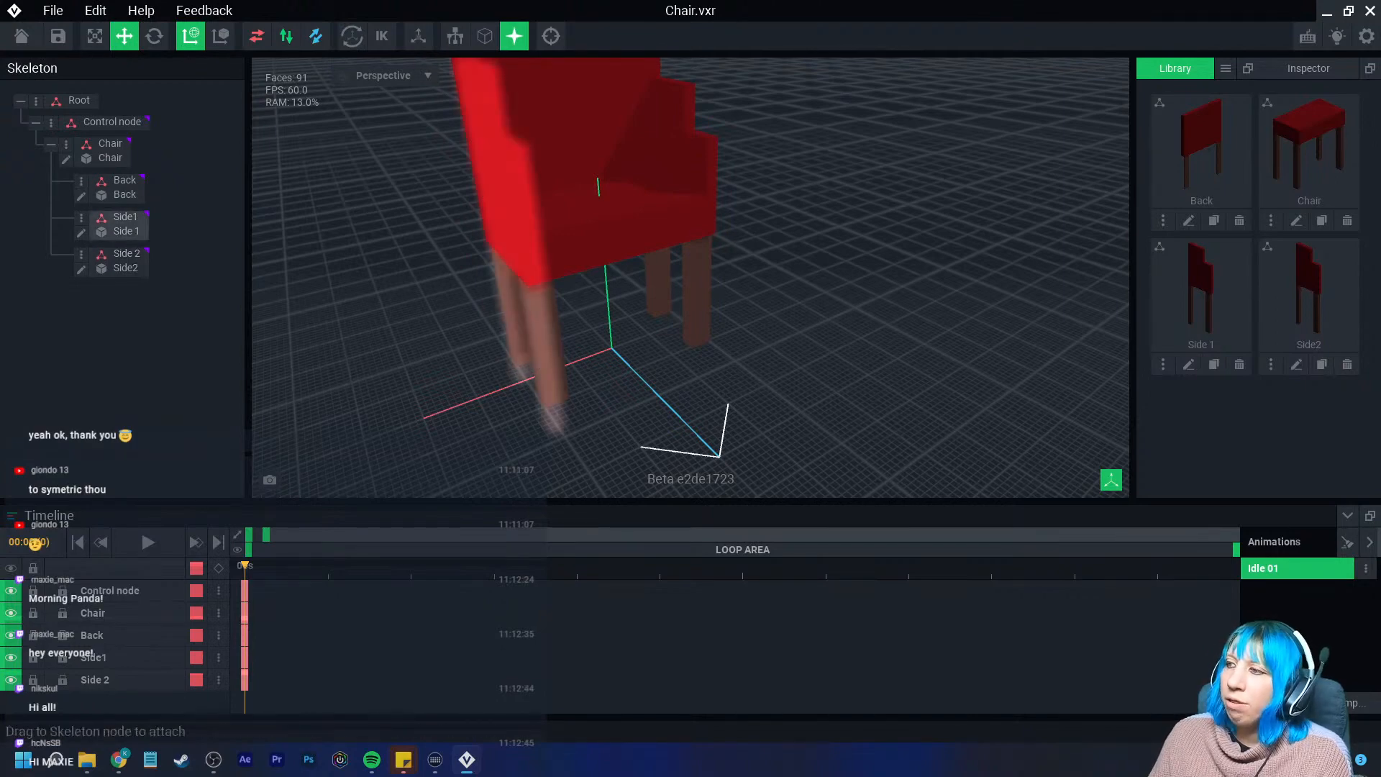
View the chair's Side 1 part in the voxel editor, and return to the full chair assembly
click(1189, 365)
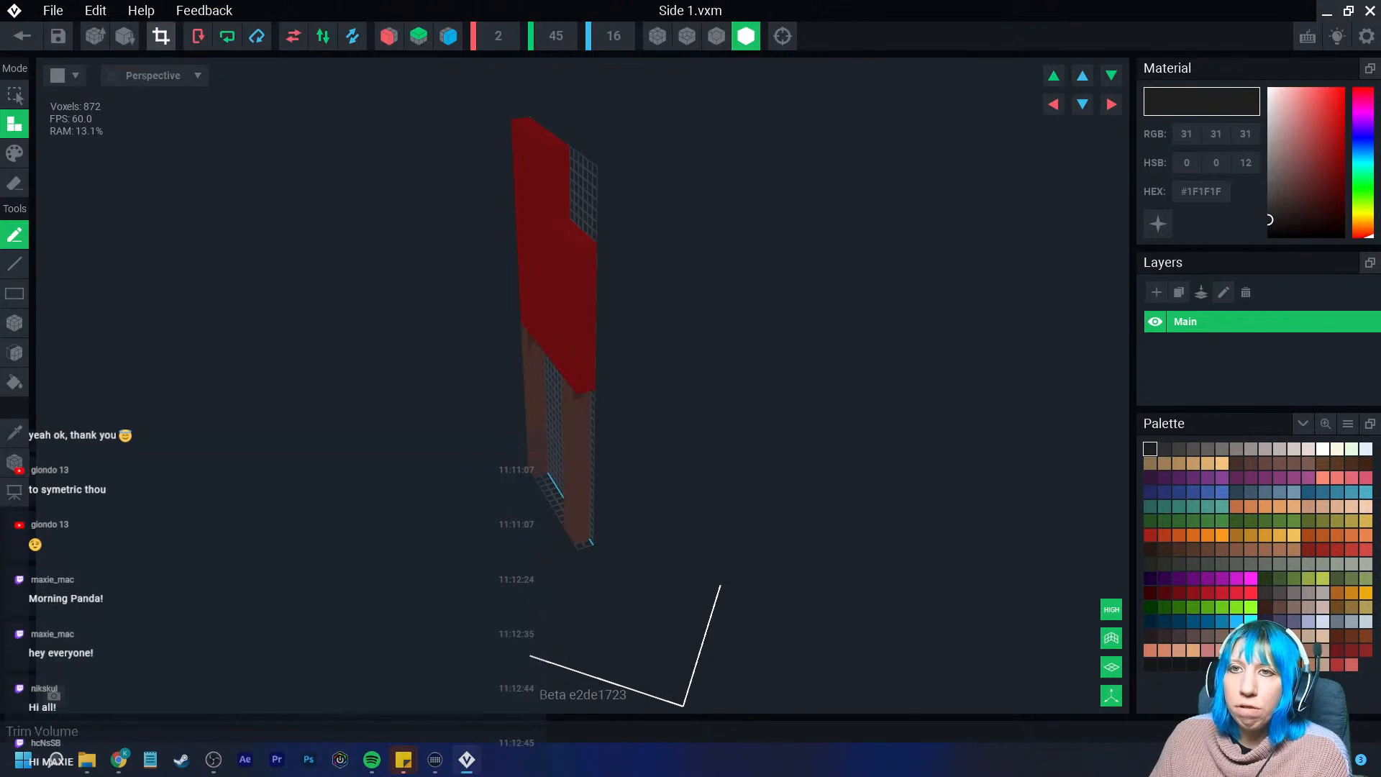
right_drag(403, 259, 381, 257)
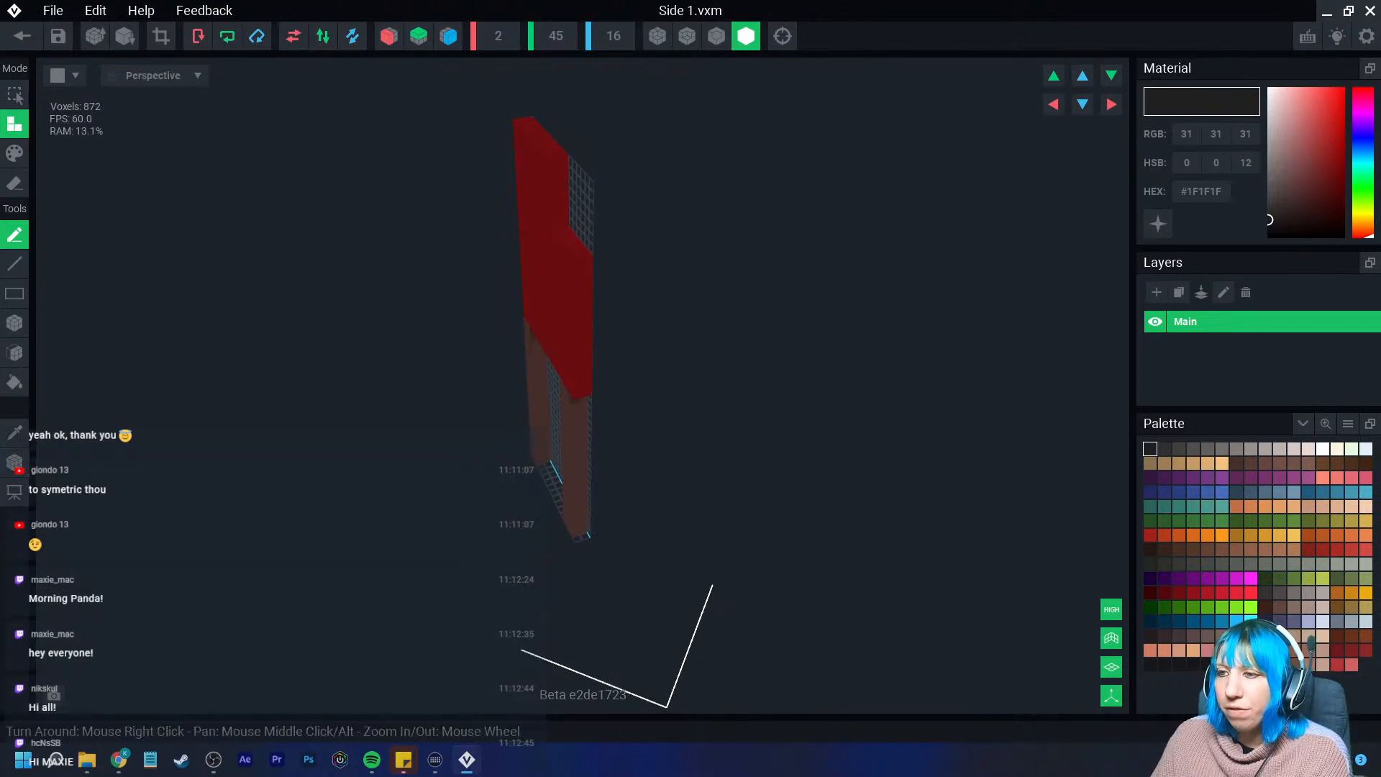
click(23, 36)
key(Return)
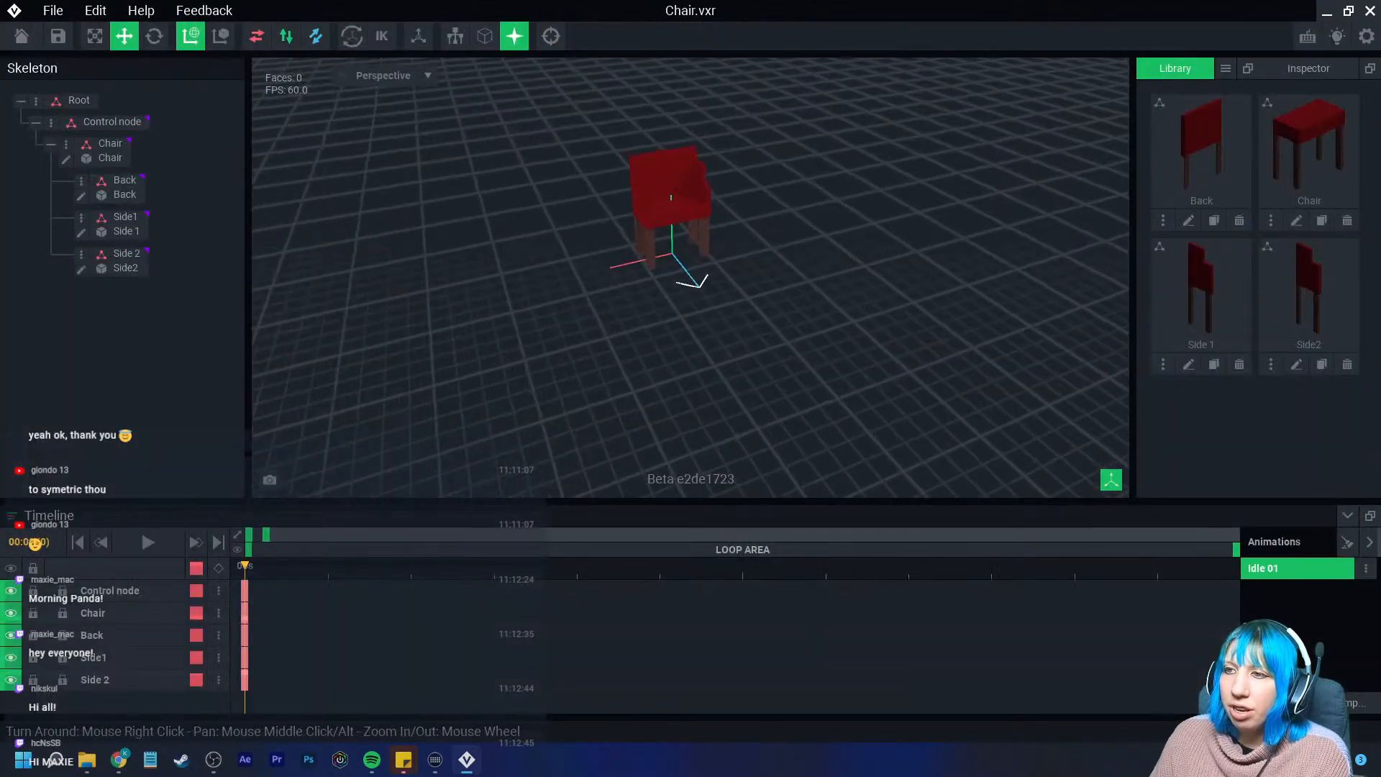
Look over the chair once more, and close Chair.vxr with its changes saved
right_drag(639, 181, 631, 183)
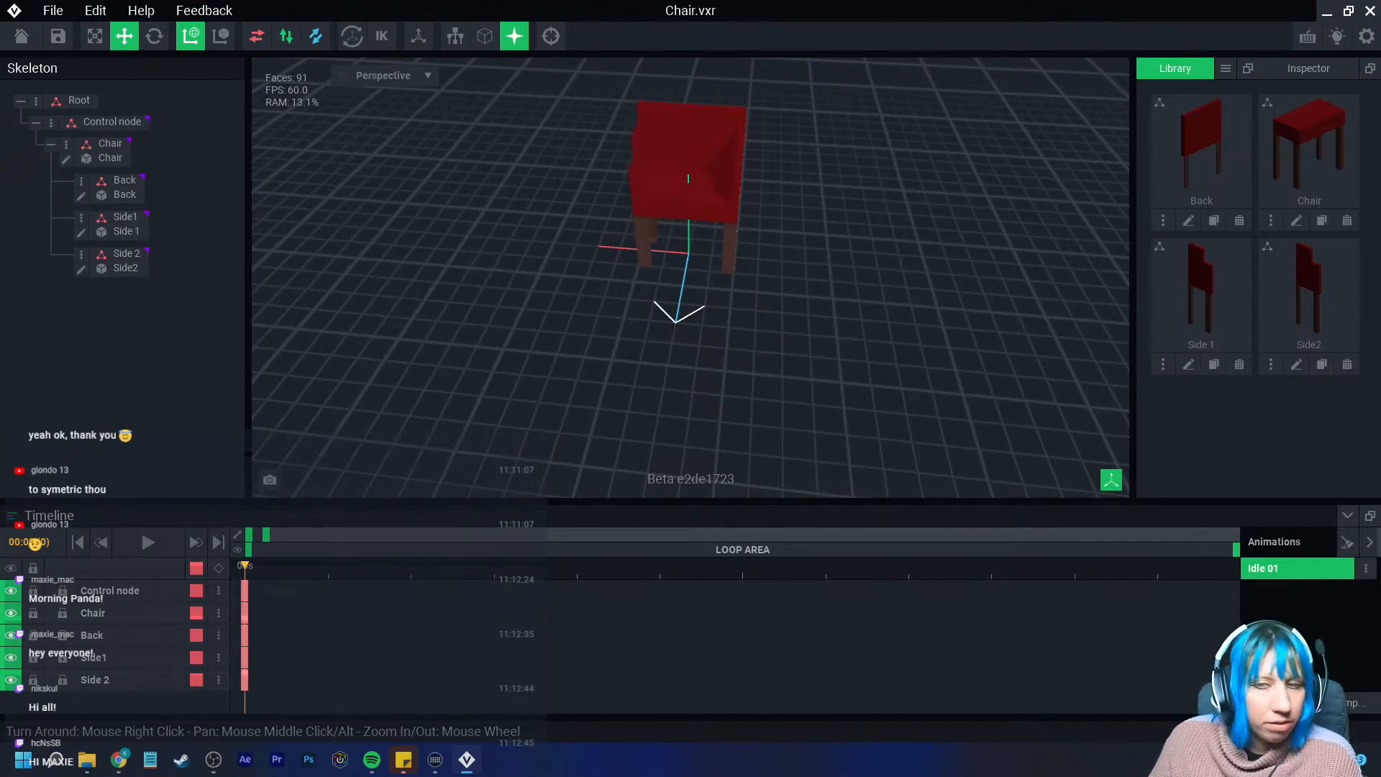
click(21, 36)
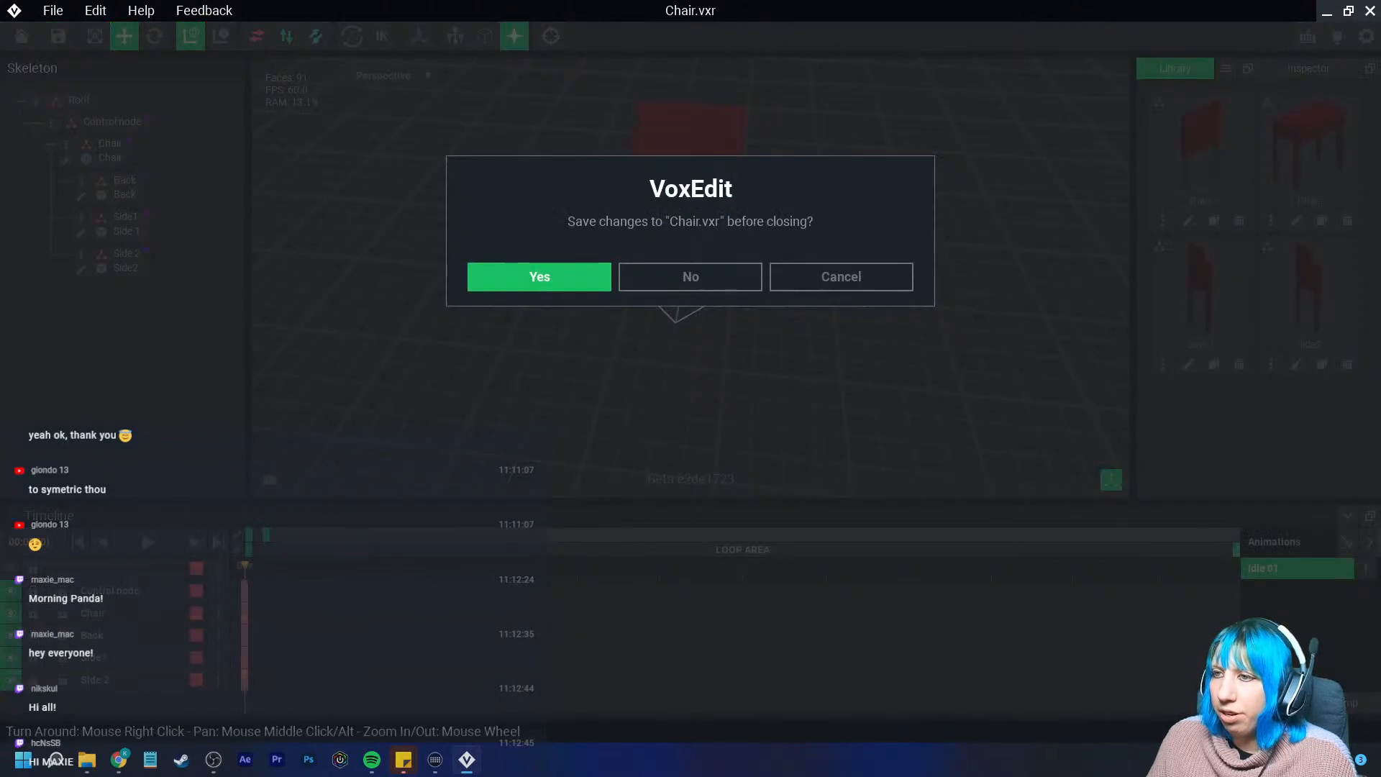
click(533, 276)
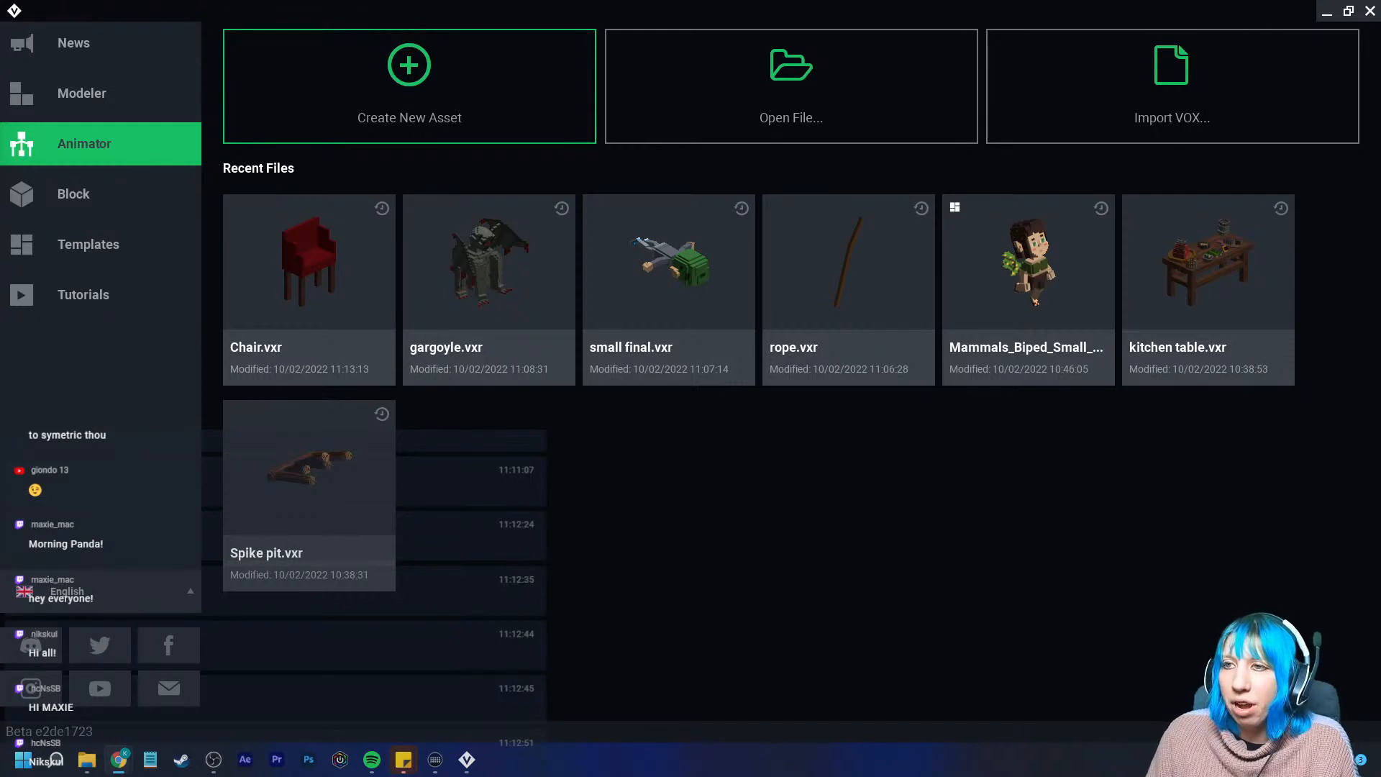
Start opening a file and browse the VoxEdit and Sandbox stream folders, checking the tavern peeps subfolder for a model
click(792, 87)
click(772, 167)
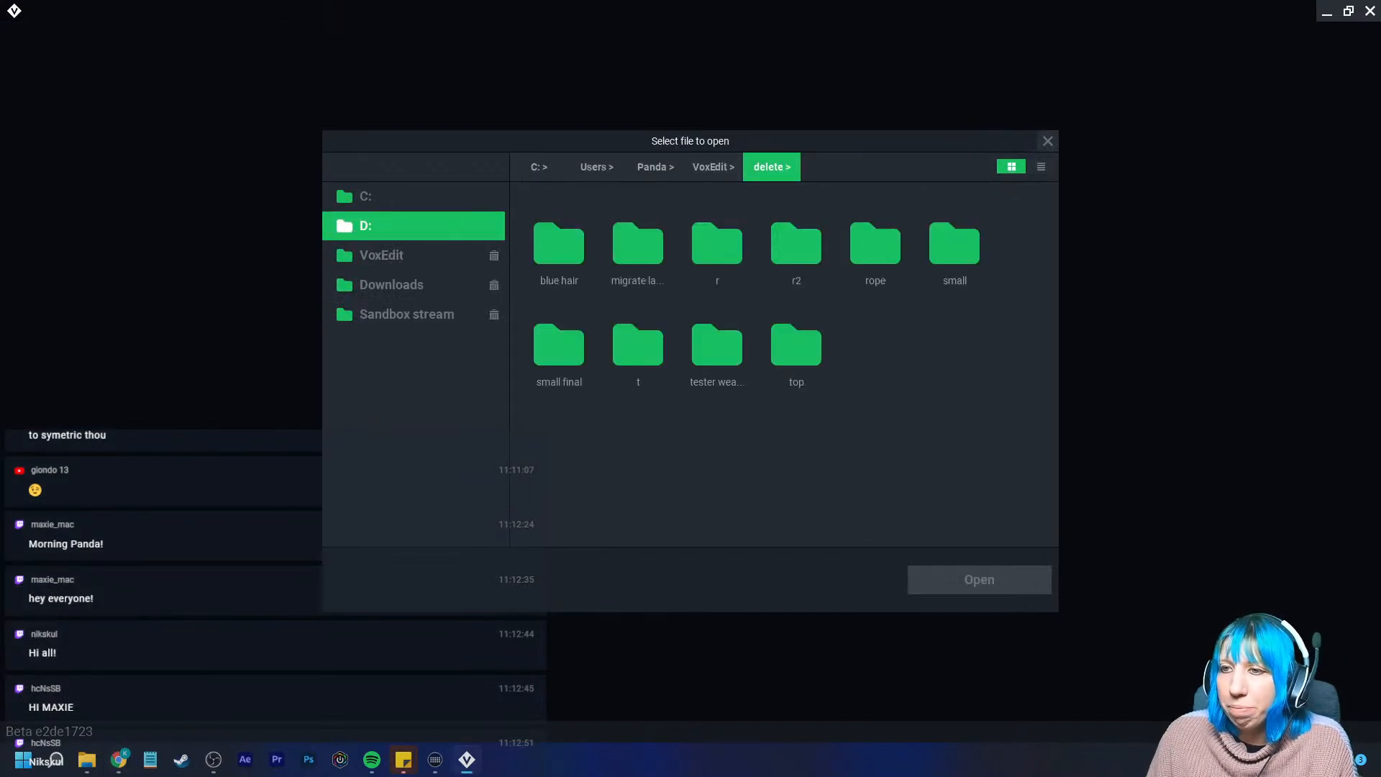
click(381, 255)
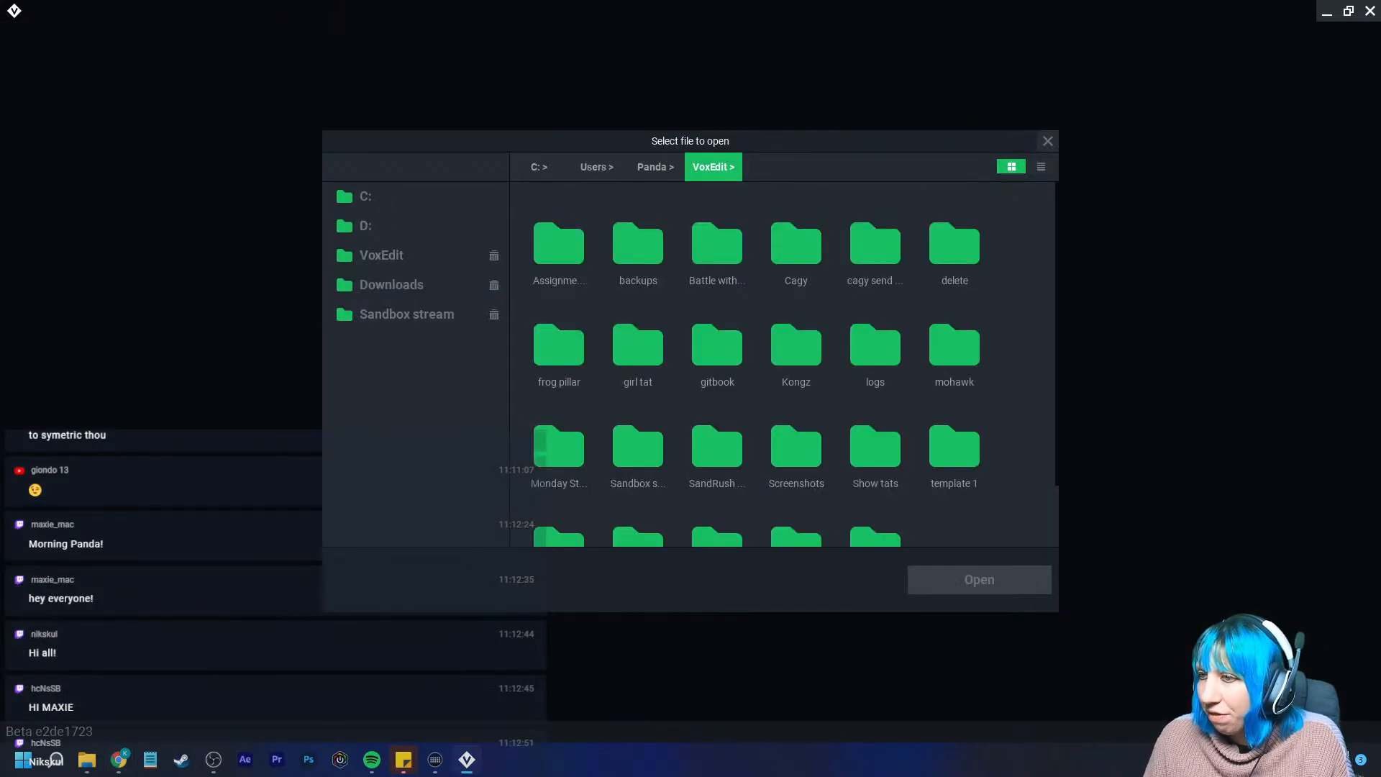
scroll(637, 346, down, 1)
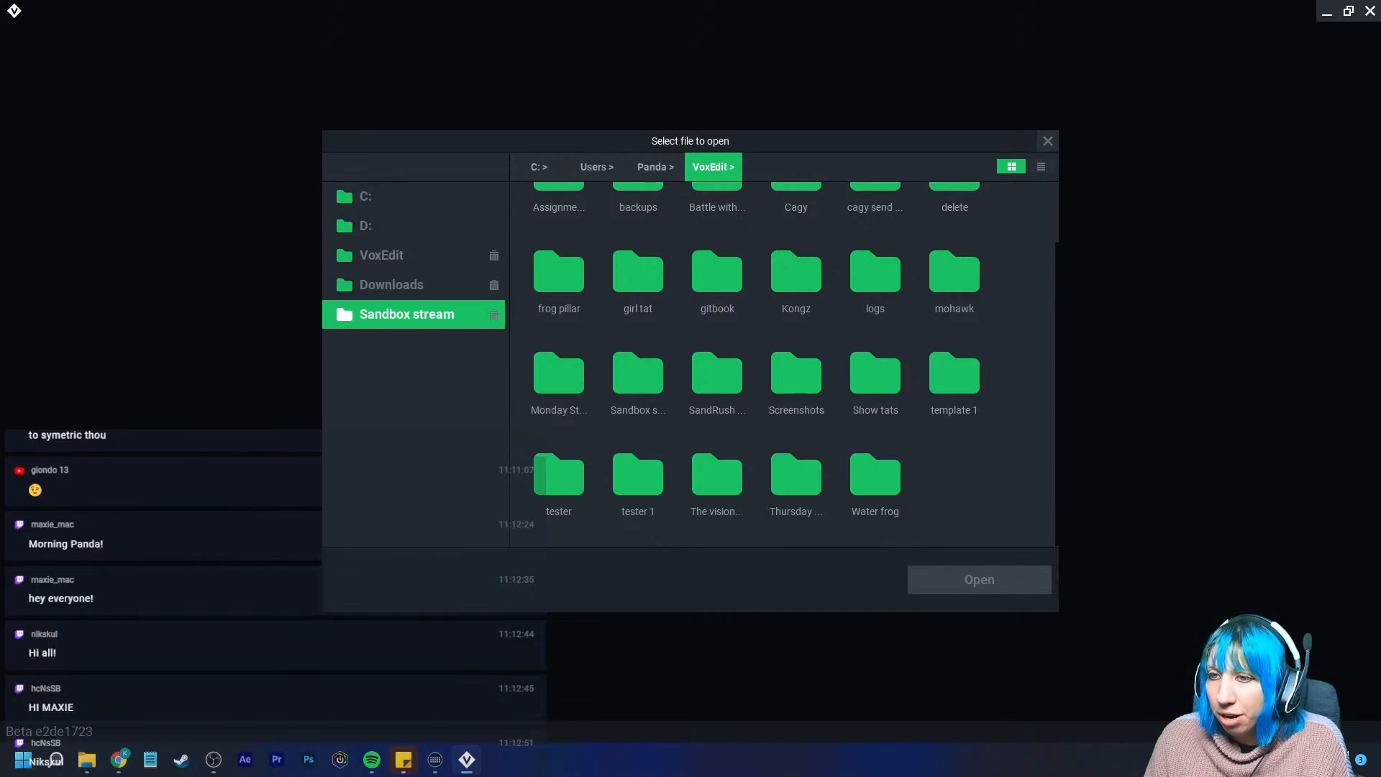
click(407, 314)
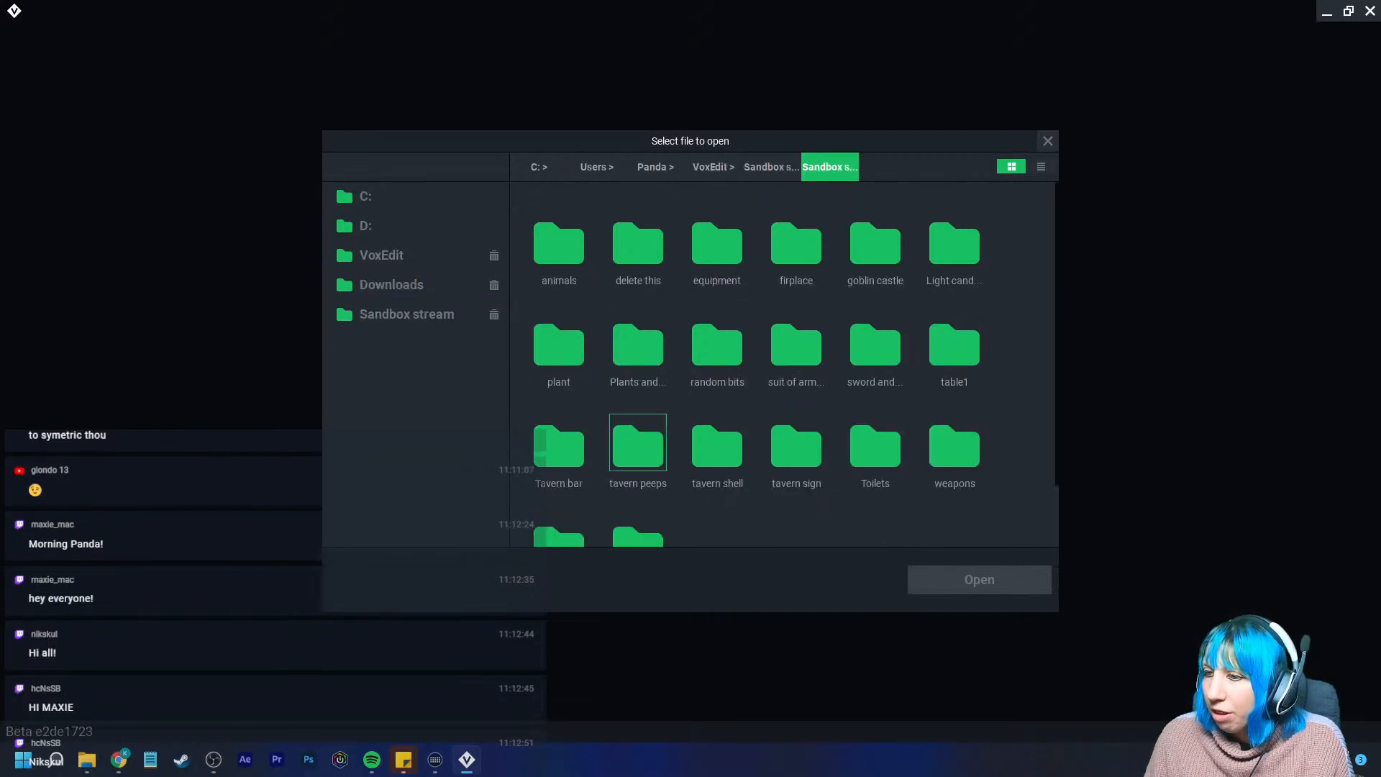
double_click(637, 444)
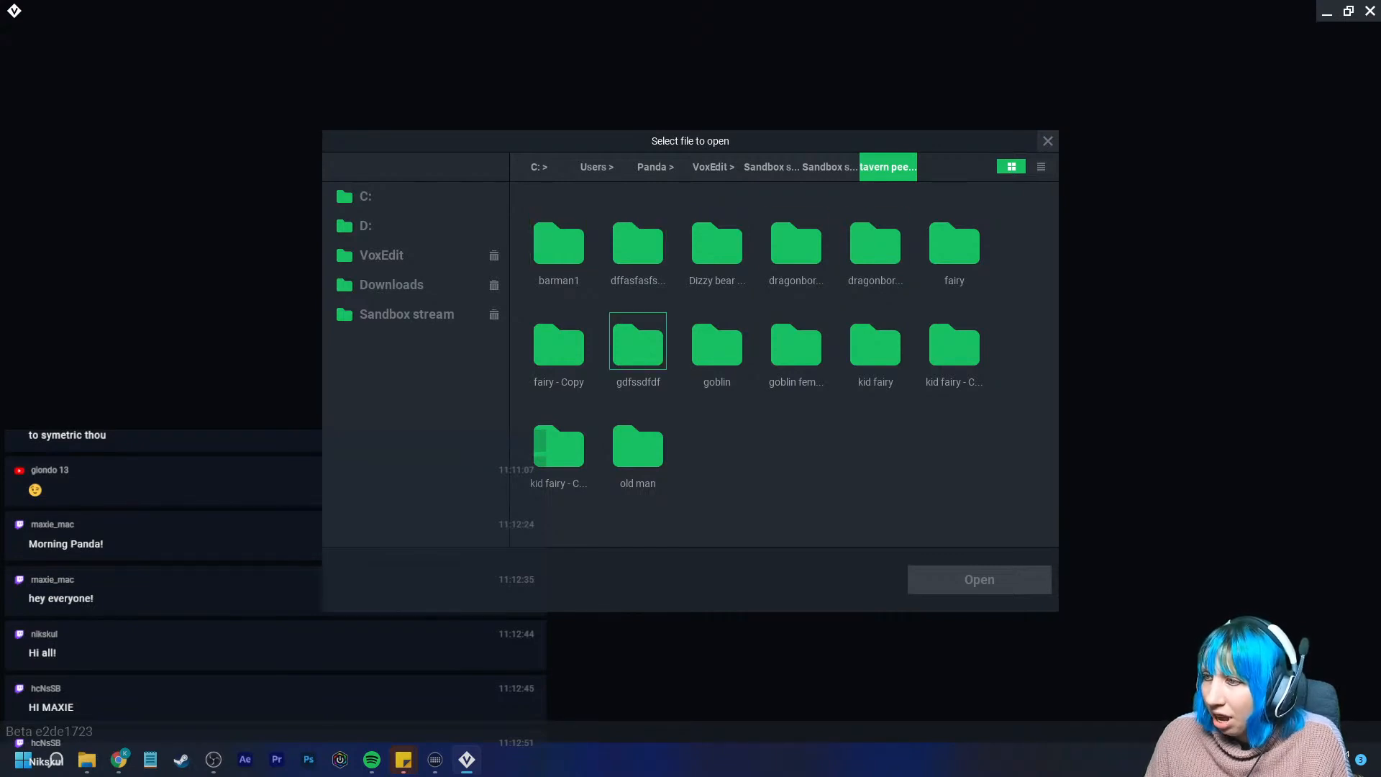
click(830, 167)
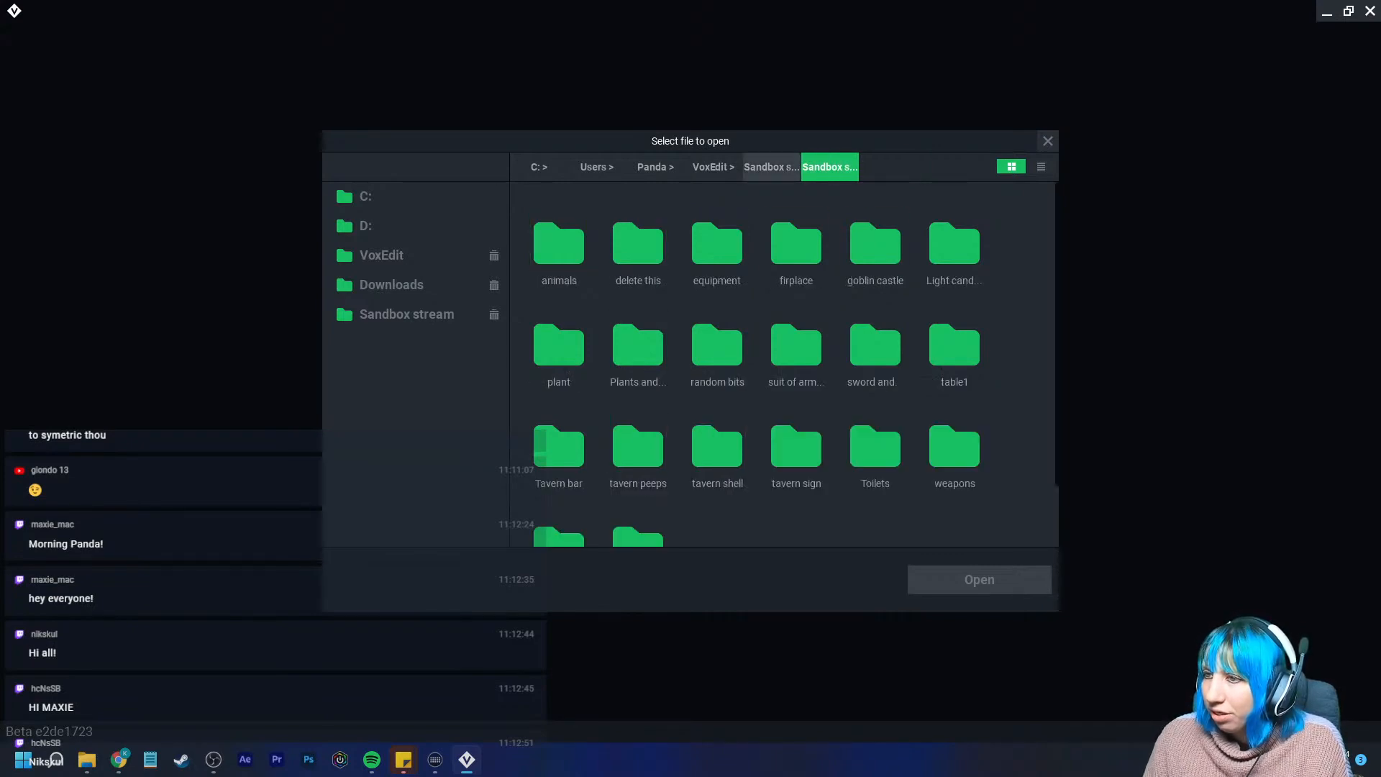
Check the tavern shell and delete this folders inside Sandbox stream for a suitable model
scroll(875, 345, down, 1)
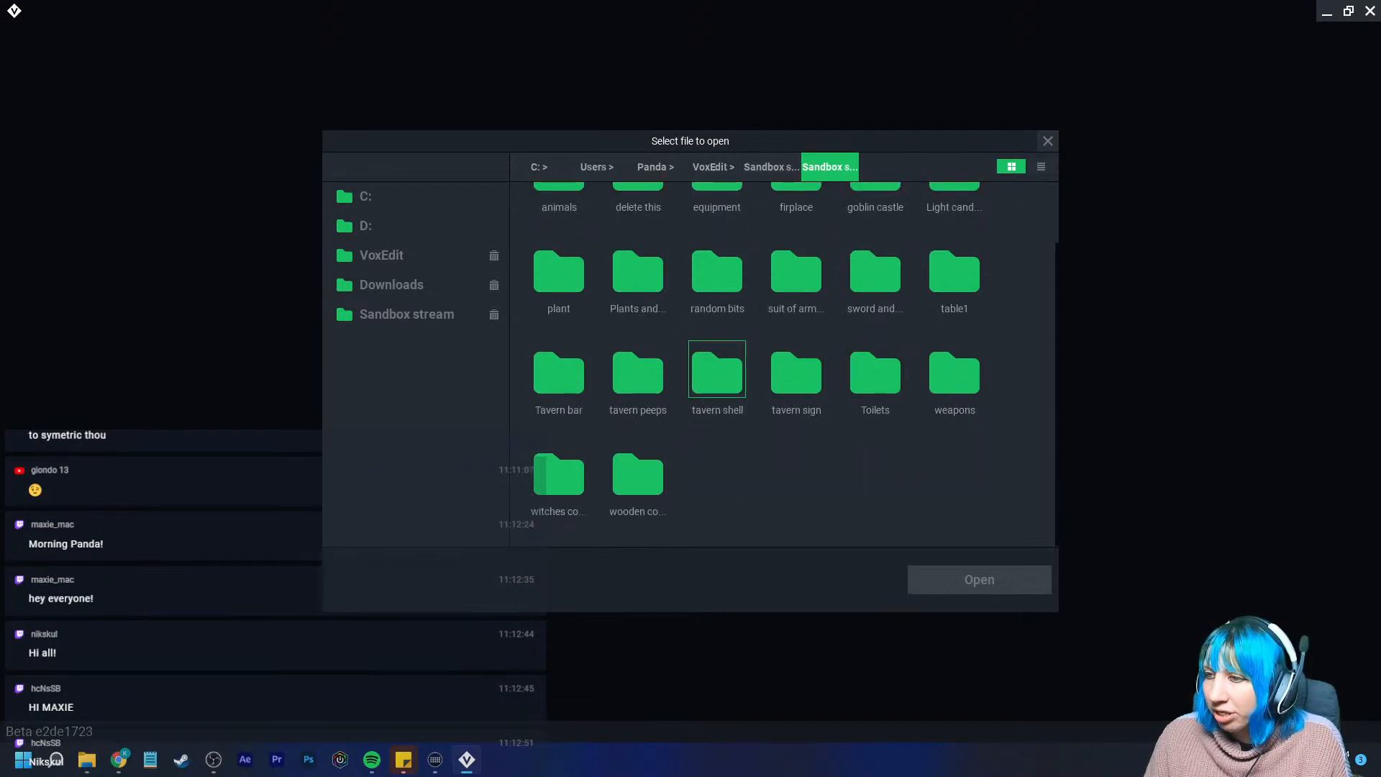
double_click(717, 370)
click(830, 167)
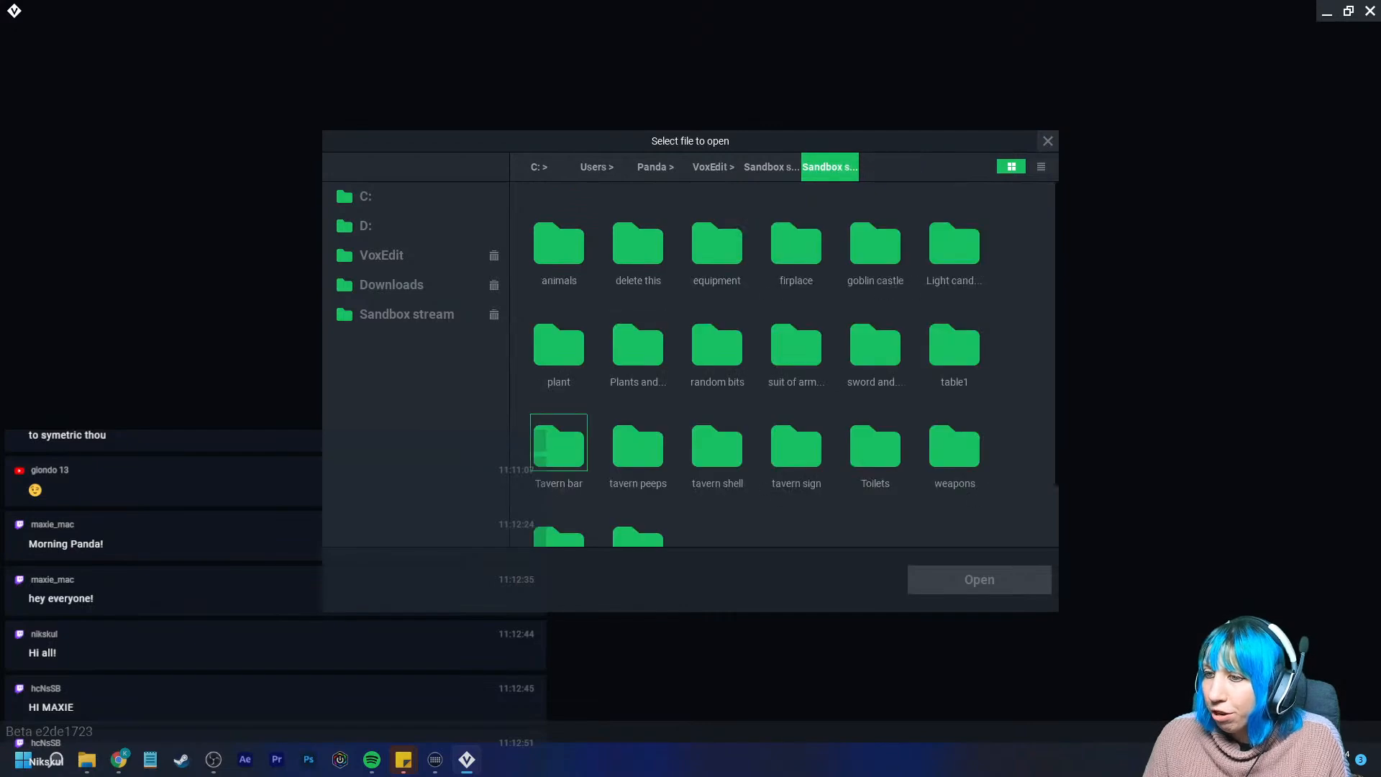
scroll(638, 472, down, 1)
scroll(638, 360, up, 1)
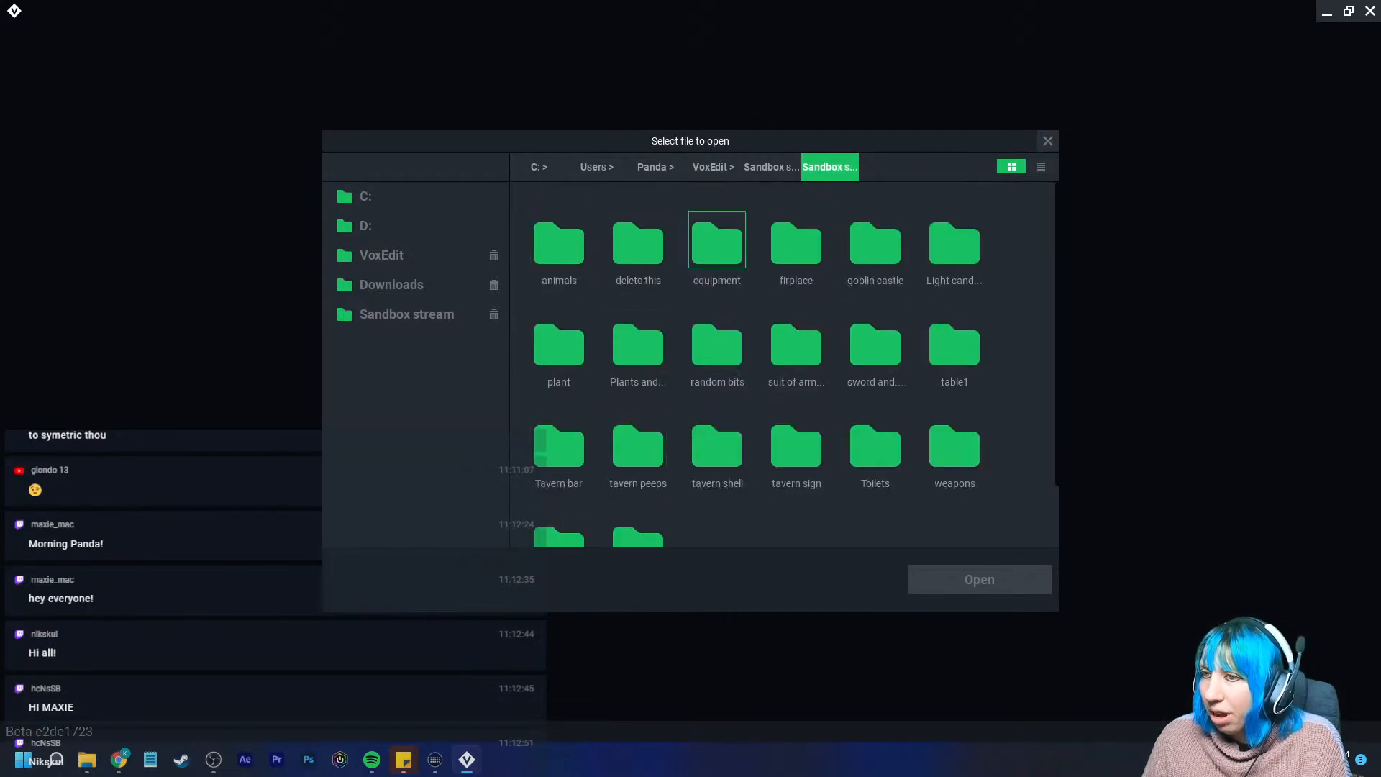
double_click(638, 244)
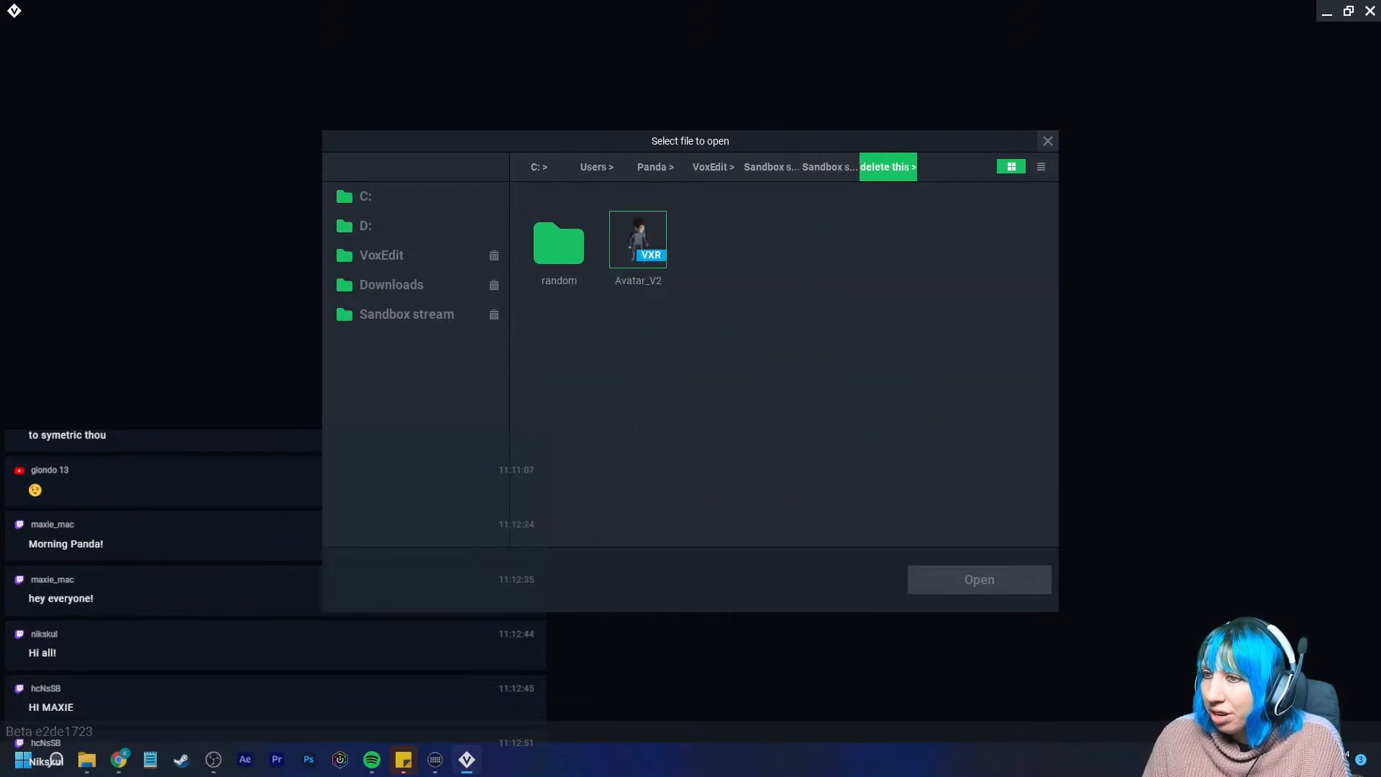
click(830, 167)
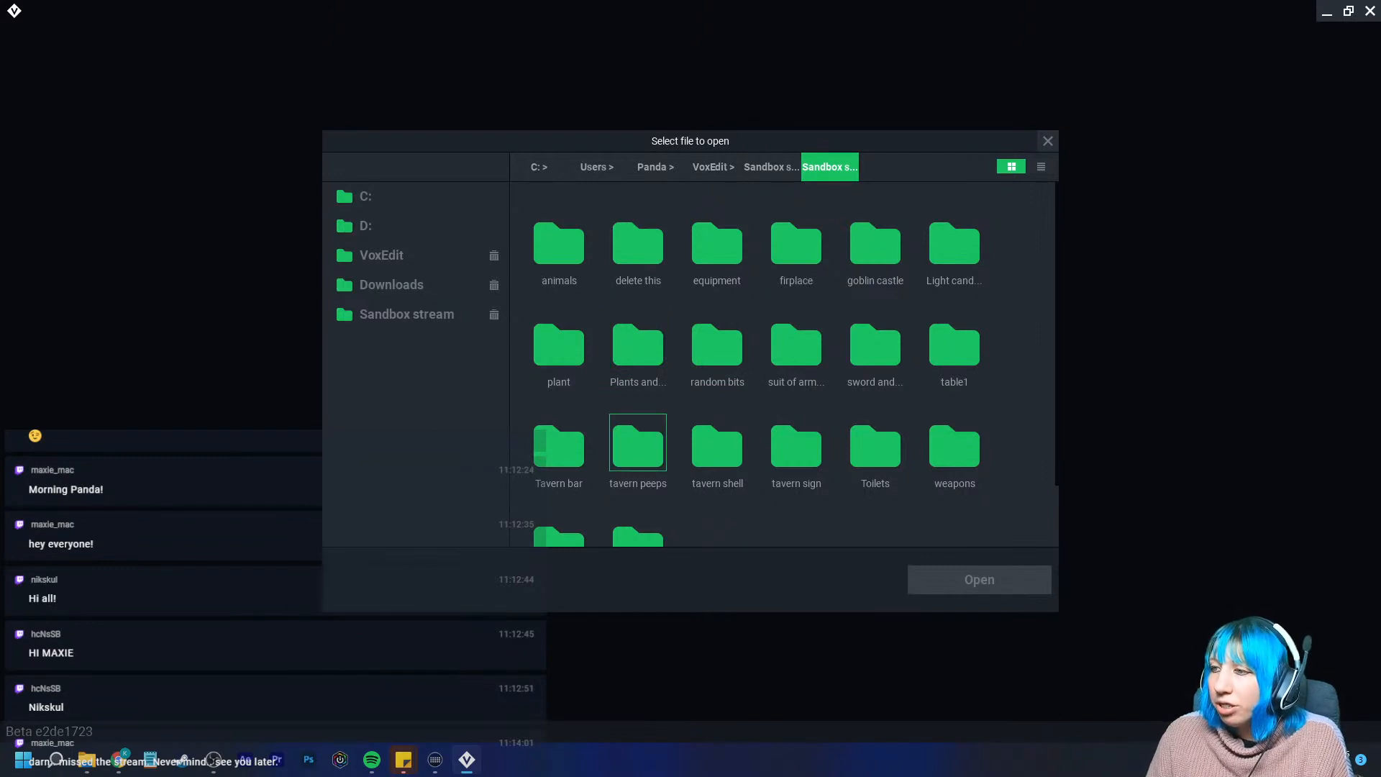
Compare the two dragonborn folders in tavern peeps and open Mammals_Biped_Giant_Human_V2.vxr from the second one
double_click(638, 443)
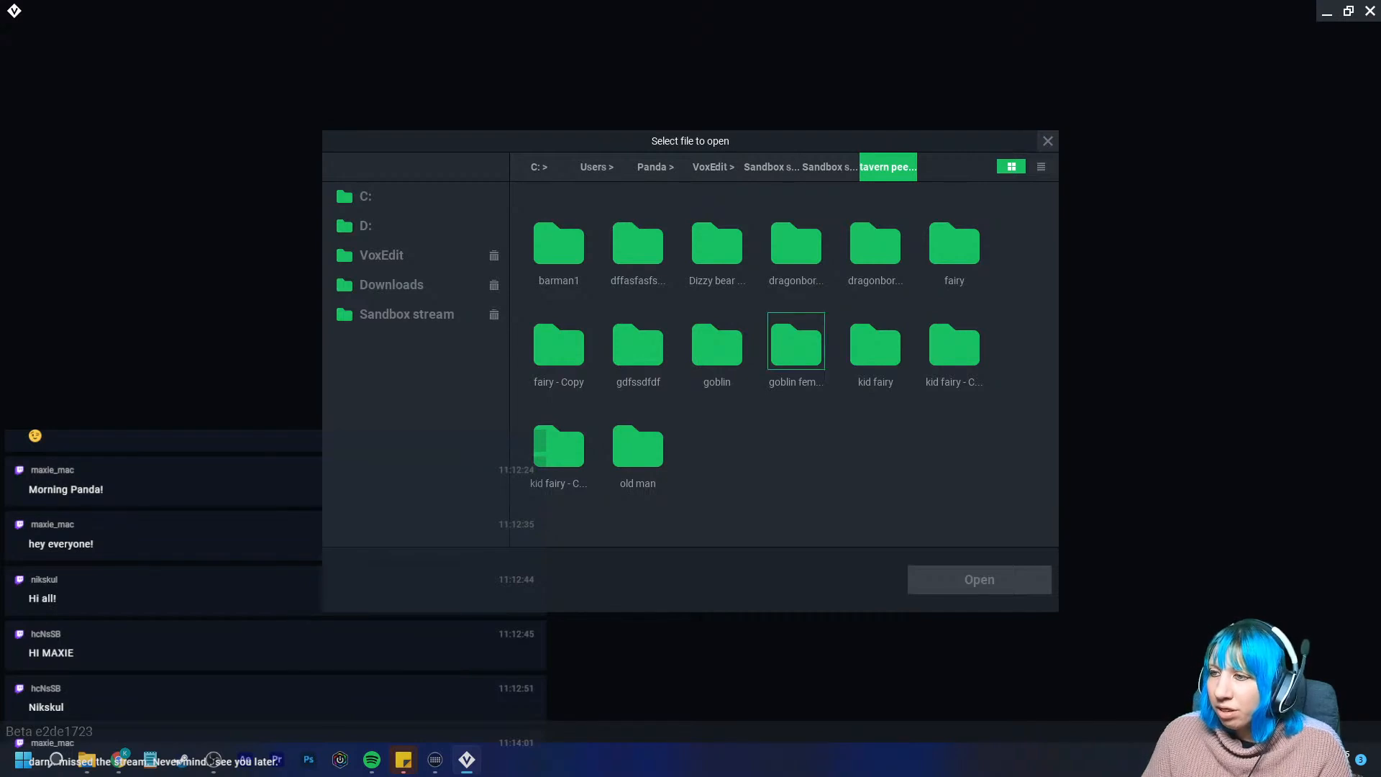
click(797, 244)
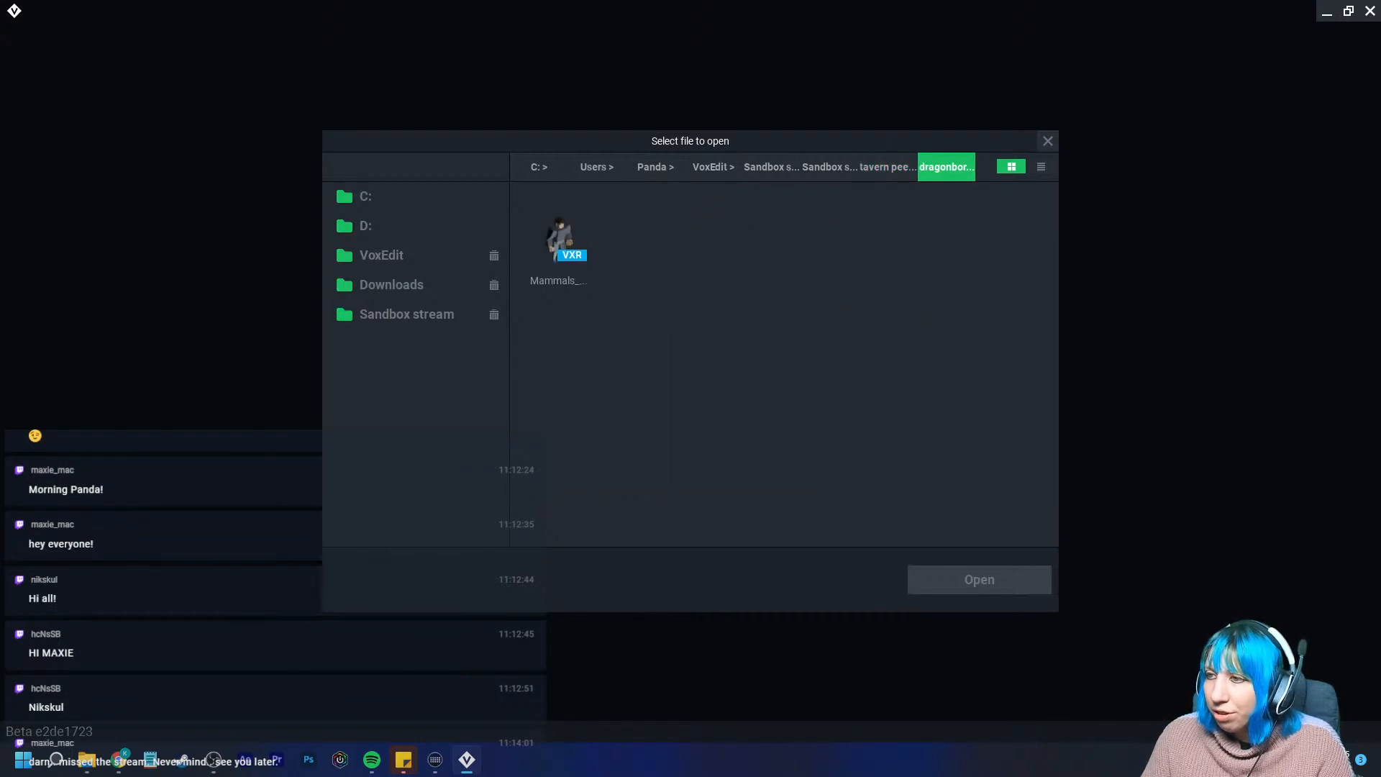
click(888, 167)
click(876, 243)
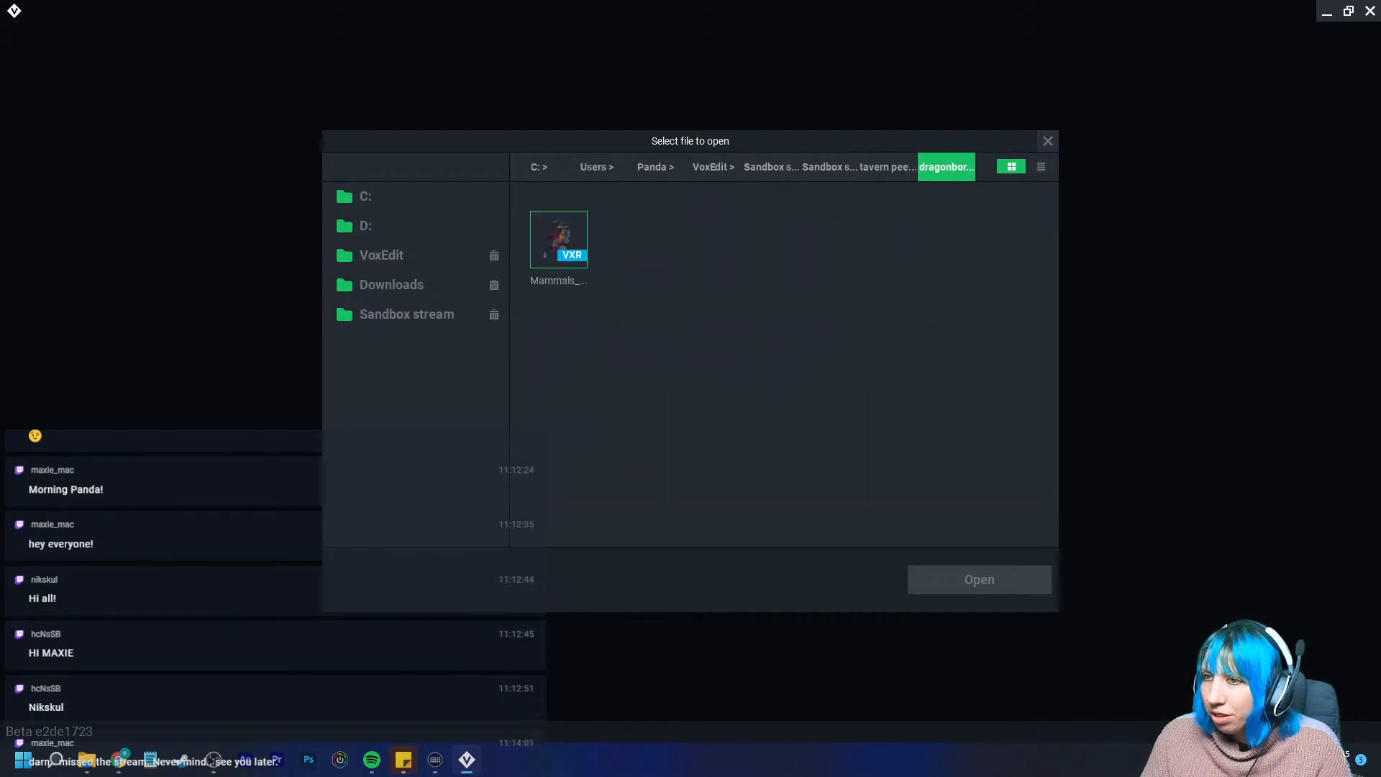
click(560, 241)
click(979, 580)
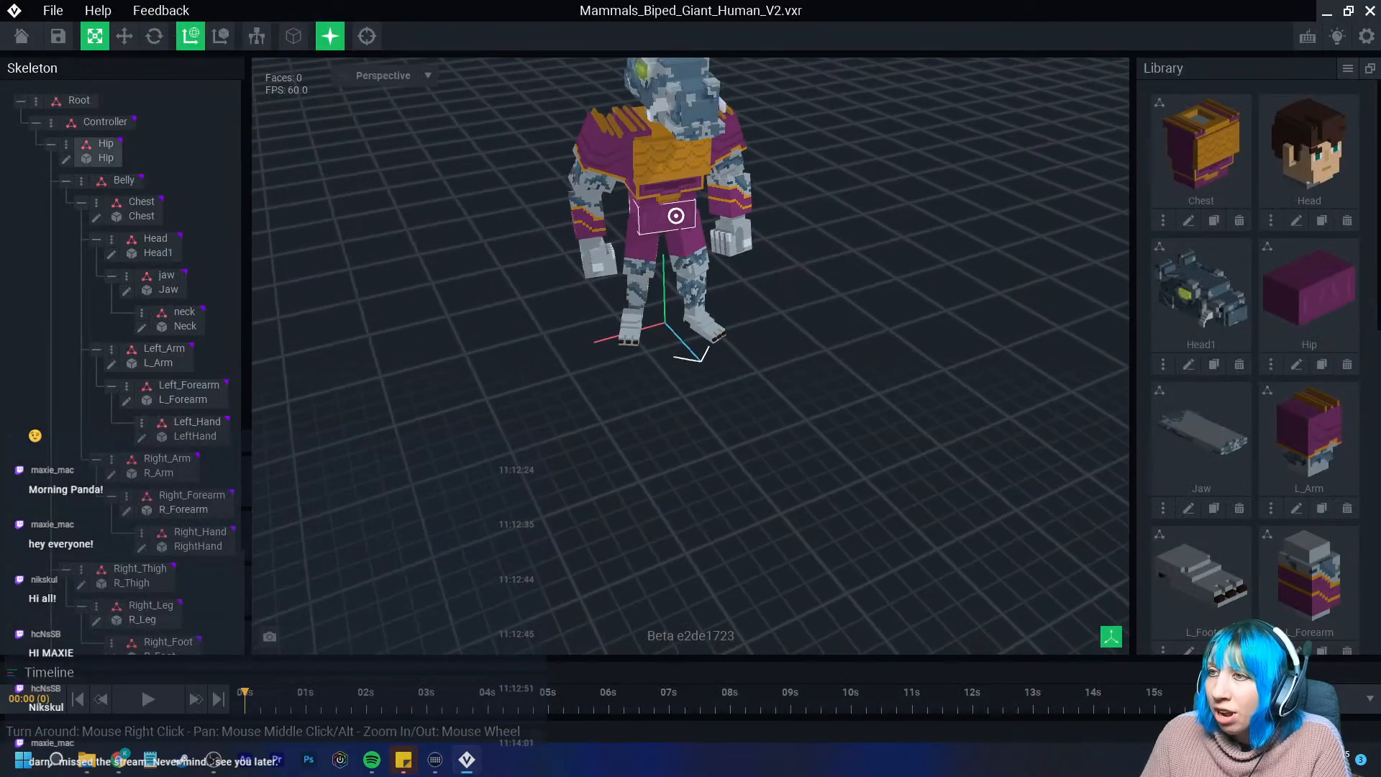
Examine the dragonborn character from the front and the side, looking at its head, armour and limbs
middle_drag(723, 209, 727, 292)
mouse_move(727, 292)
right_down()
mouse_move(737, 308)
mouse_move(721, 307)
right_up()
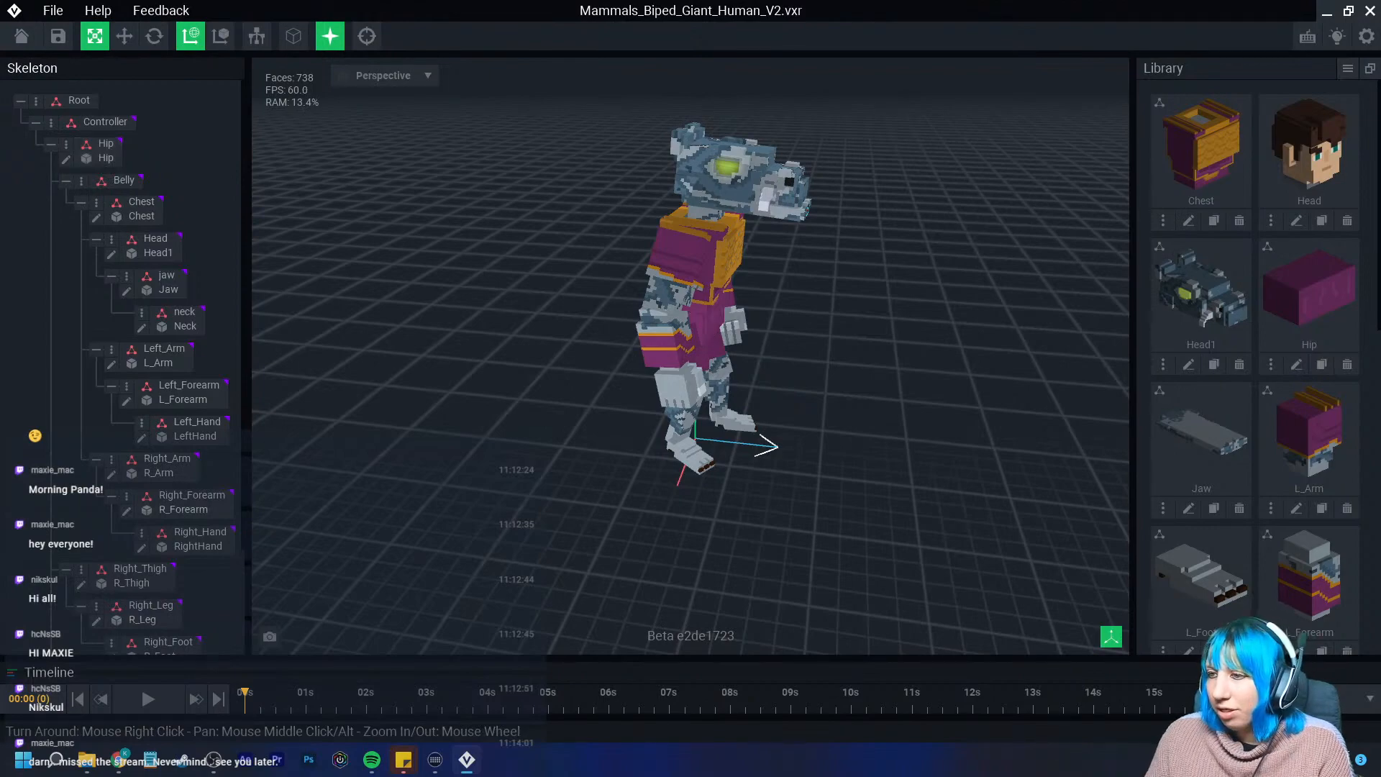
right_drag(750, 303, 751, 303)
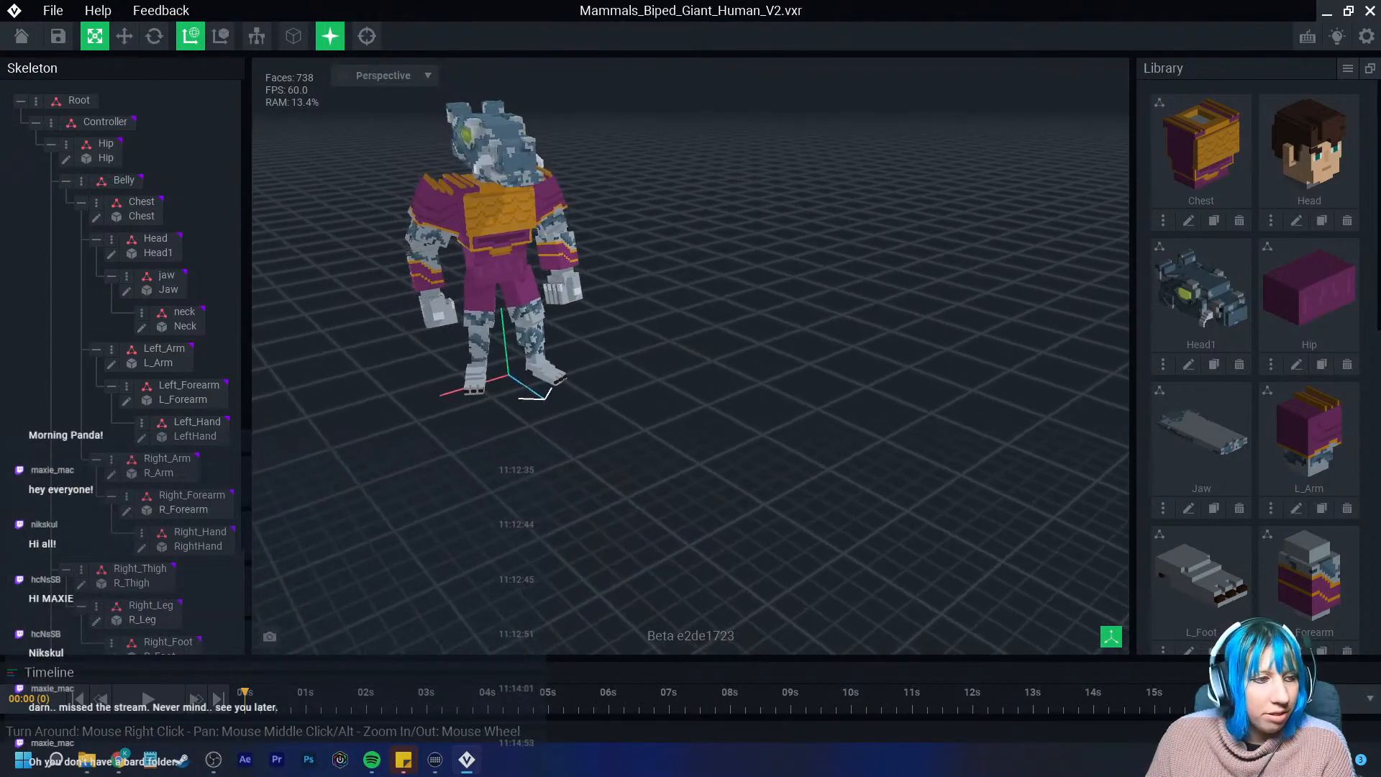
right_drag(650, 314, 623, 318)
scroll(650, 313, up, 2)
scroll(629, 317, down, 2)
scroll(629, 317, up, 2)
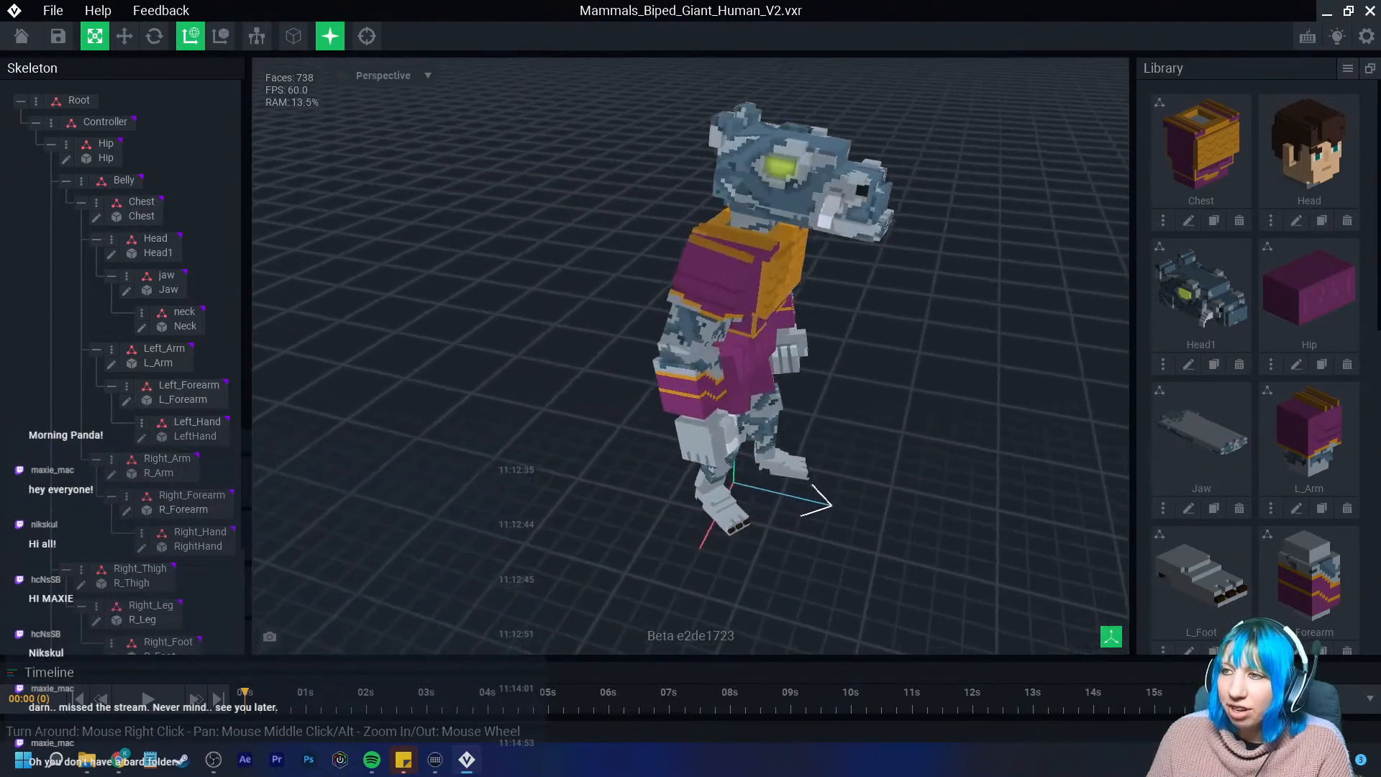
scroll(691, 345, up, 2)
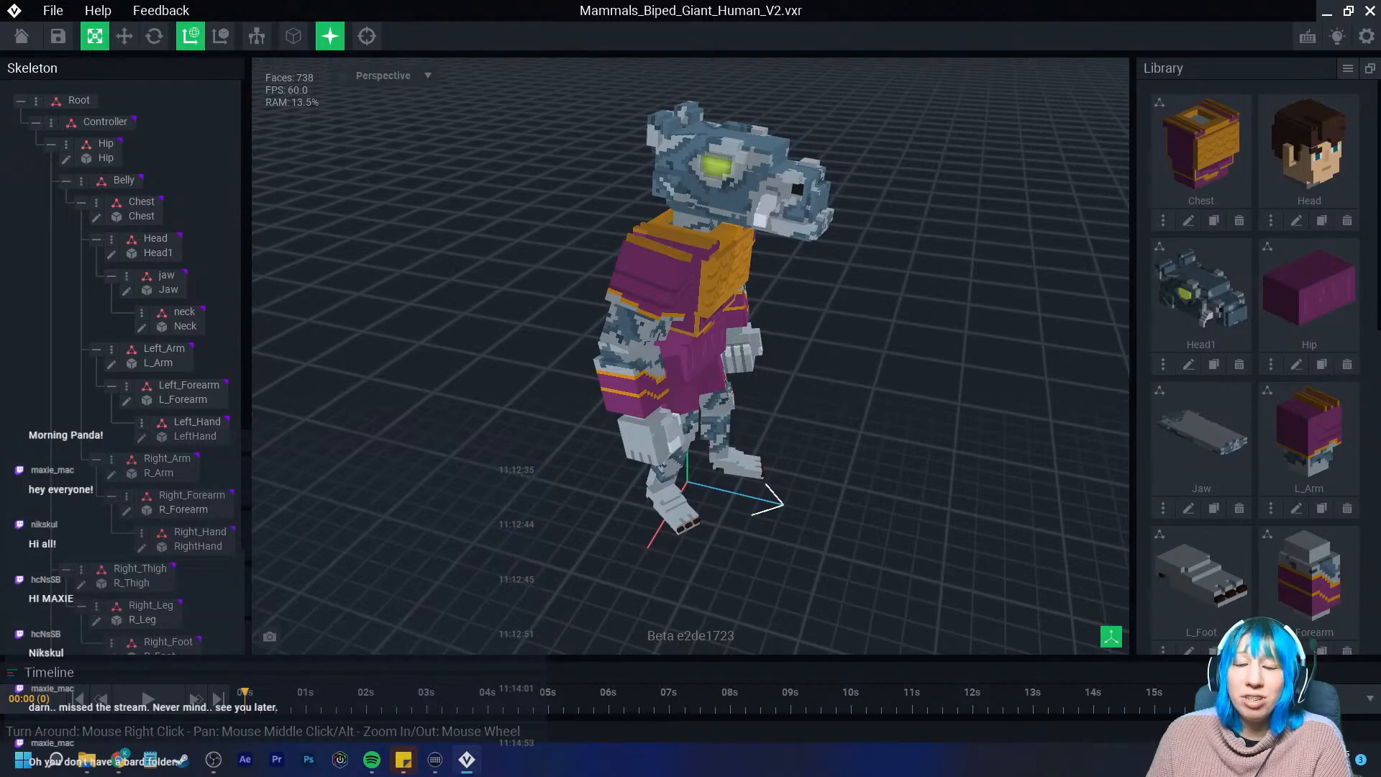
Inspect the dragonborn's head and torso up close, and close the file with its changes saved
right_drag(586, 310, 588, 310)
scroll(587, 310, up, 3)
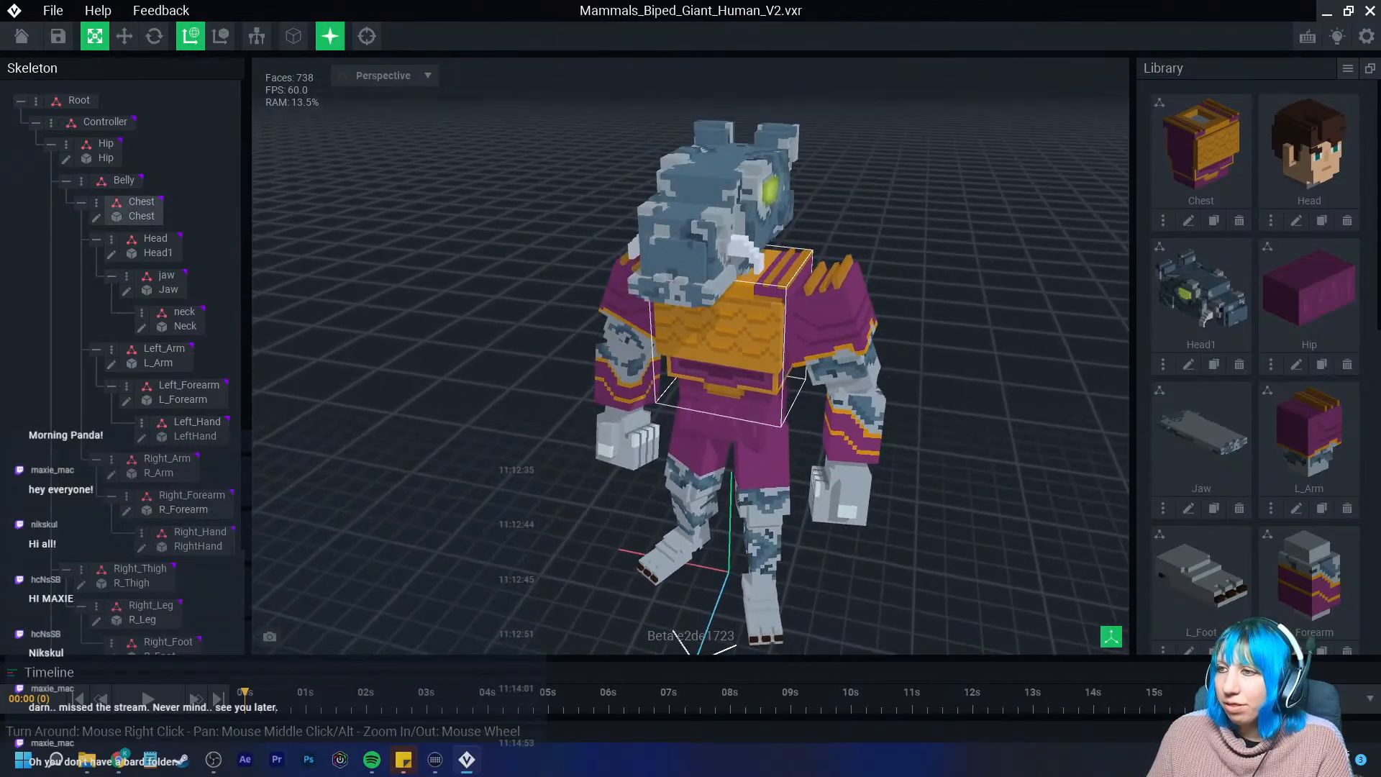
right_drag(688, 332, 688, 332)
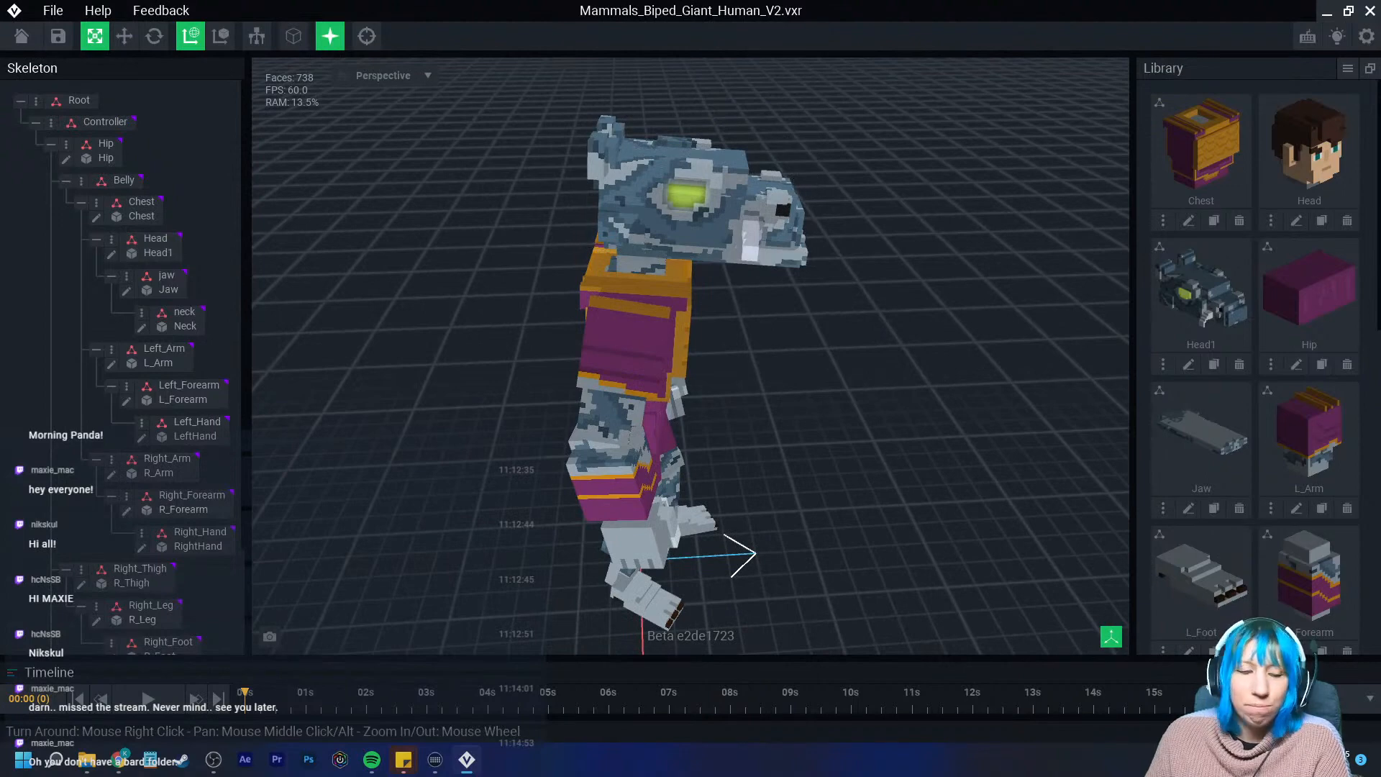
click(22, 36)
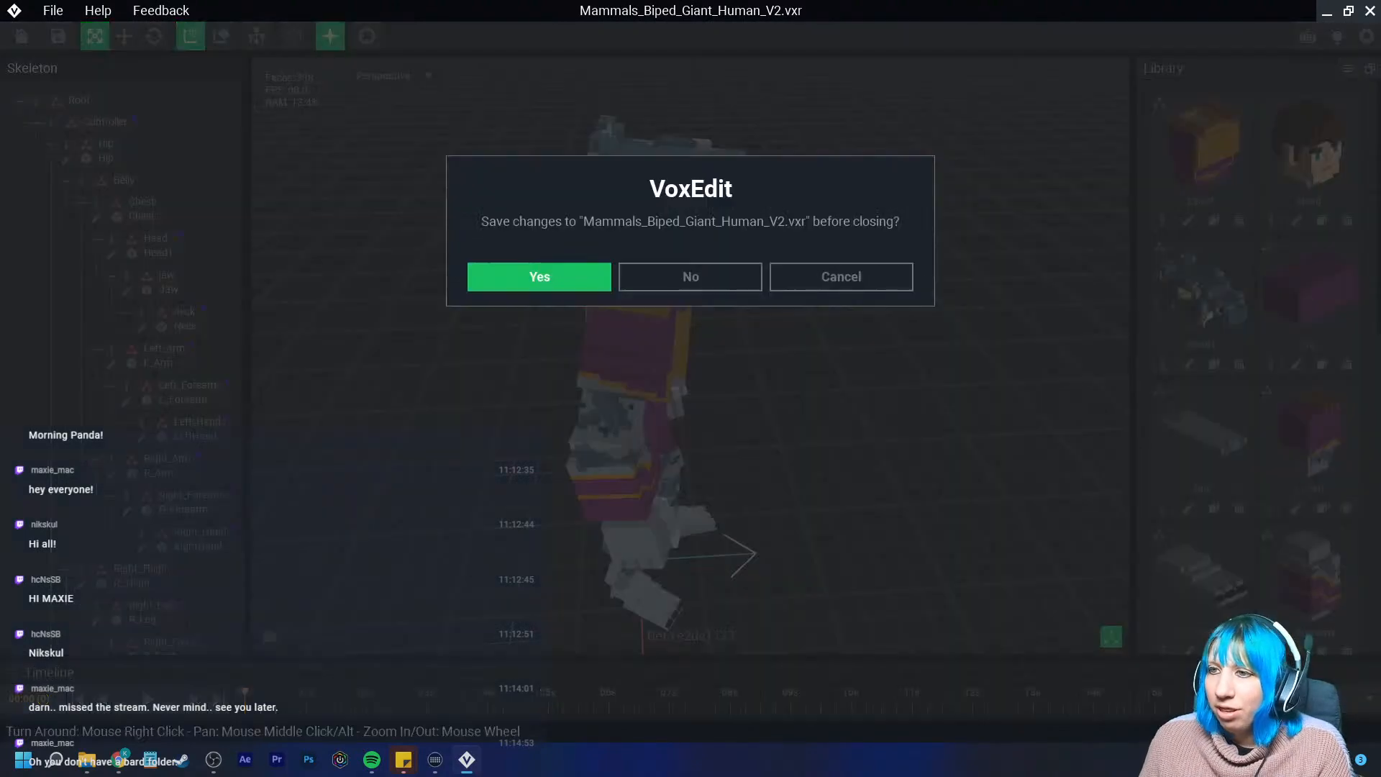
click(537, 275)
Look through the goblin castle folder, including its room items and large goblin subfolders, and return to the Sandbox stream folder
click(791, 86)
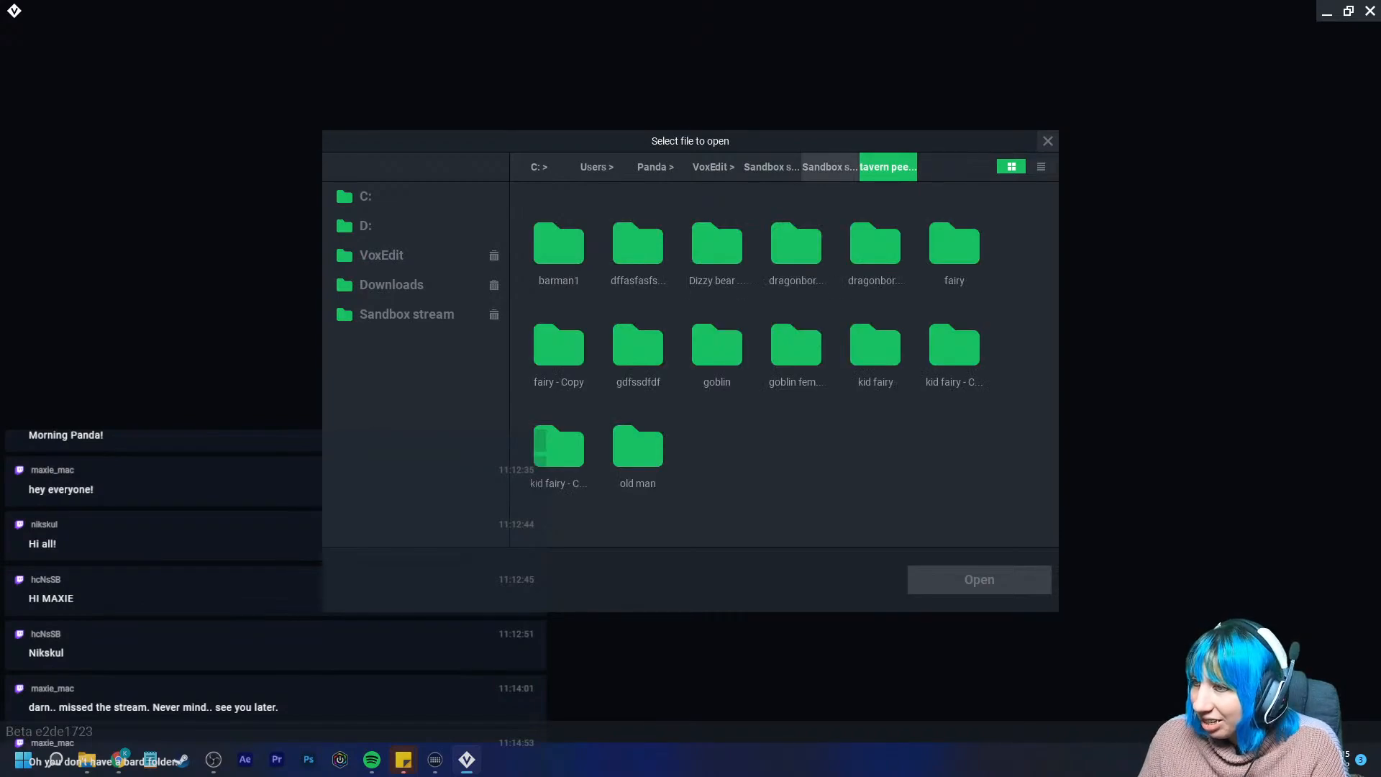
click(830, 167)
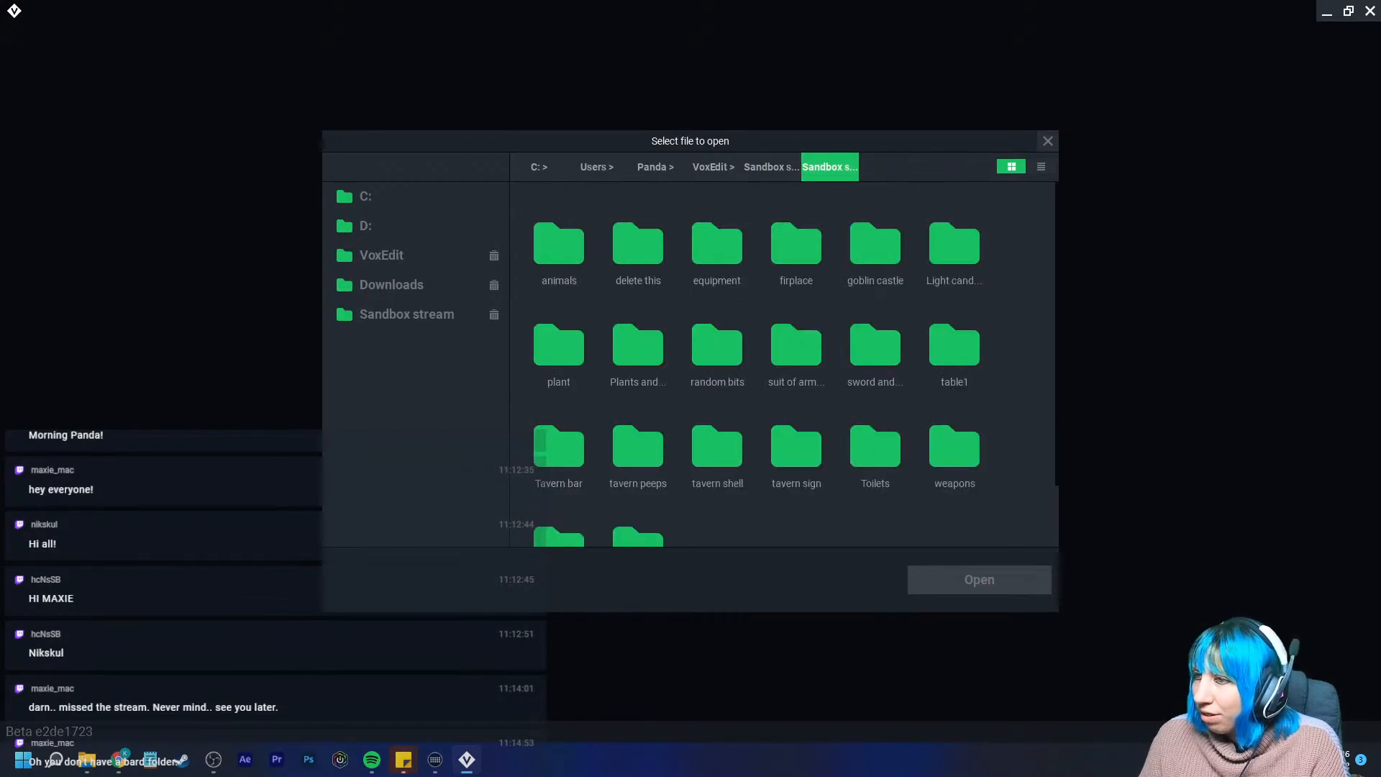
double_click(876, 243)
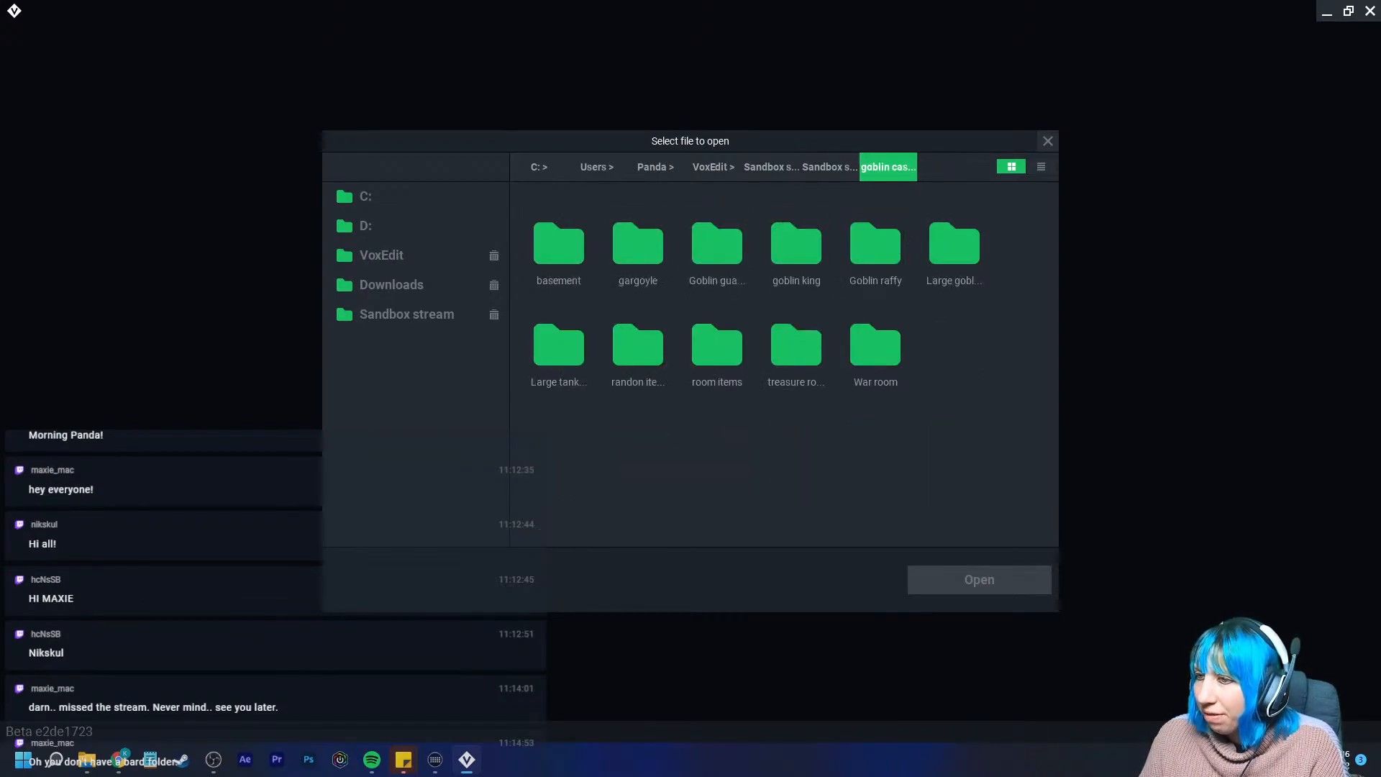
double_click(717, 344)
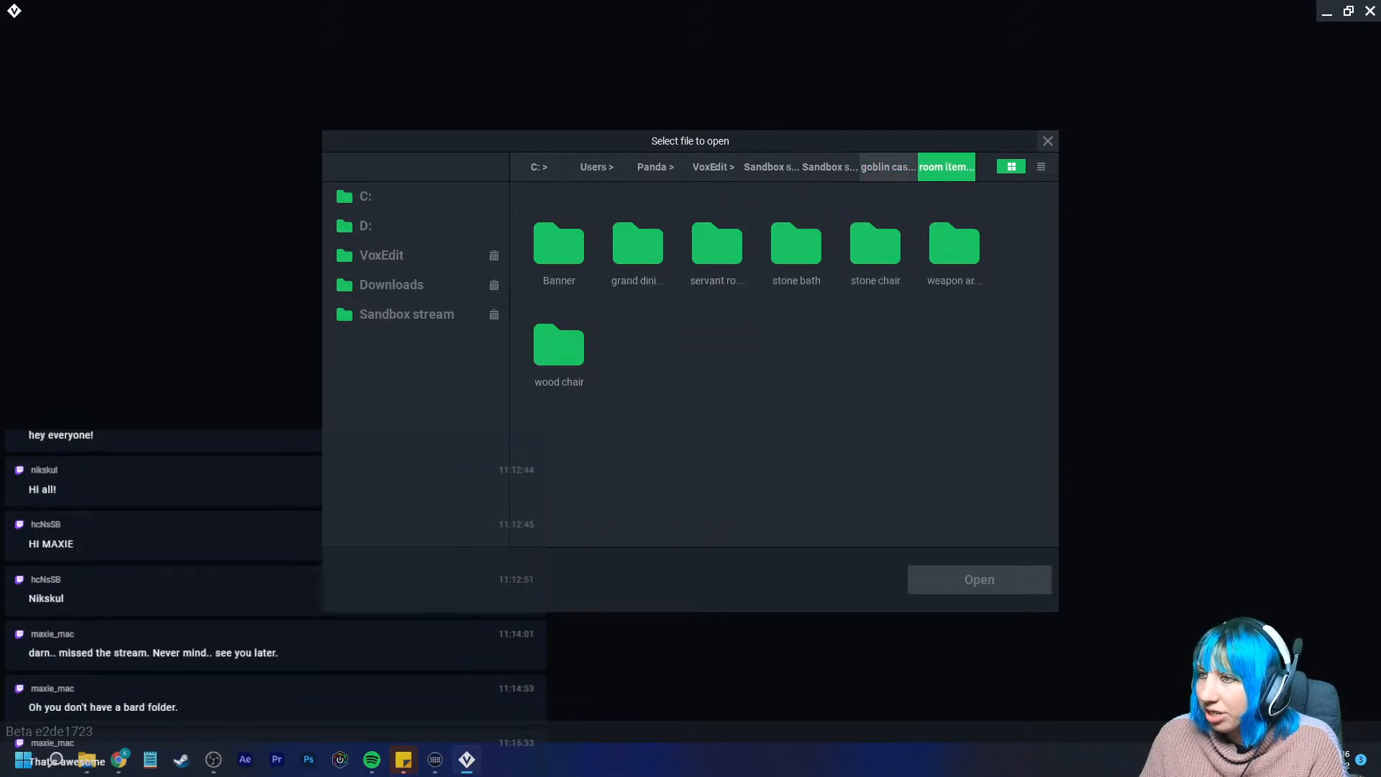
click(888, 167)
double_click(954, 243)
click(888, 167)
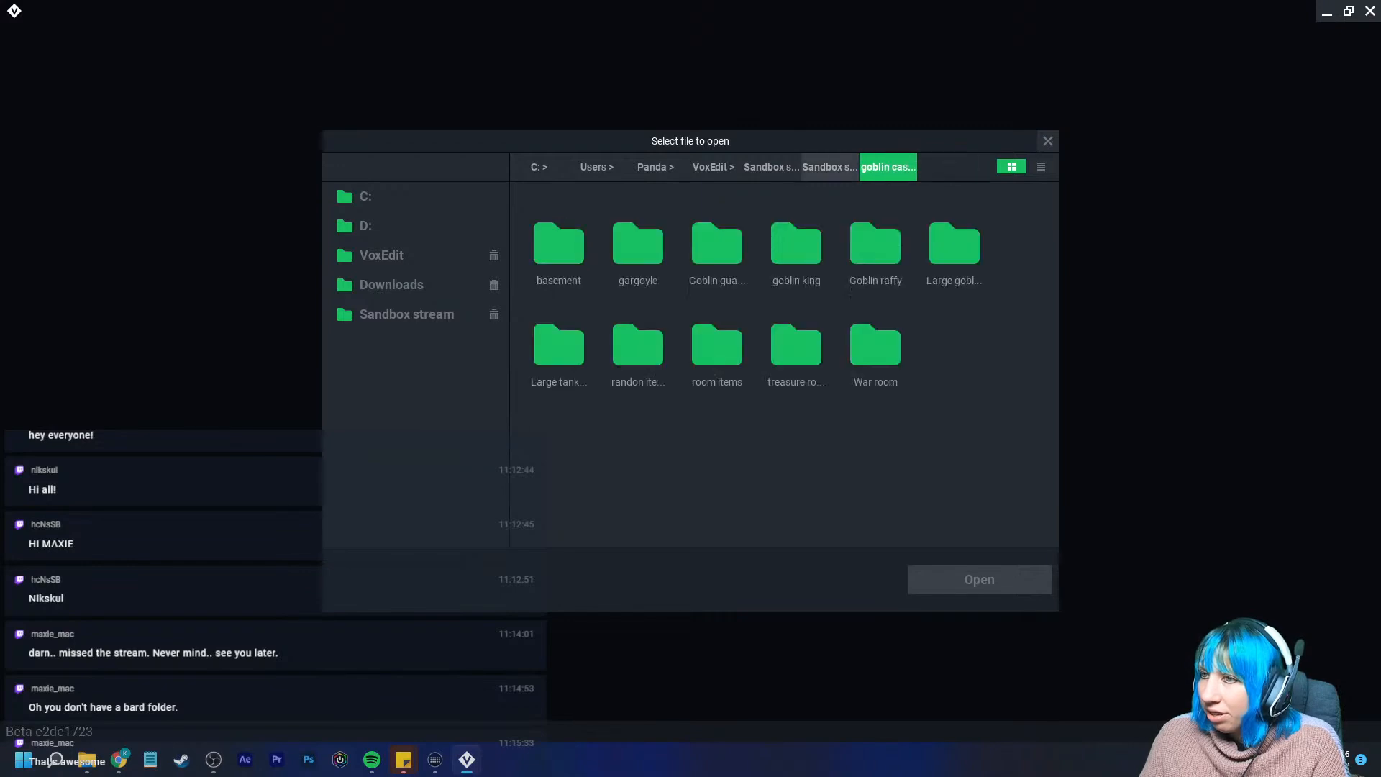
click(829, 167)
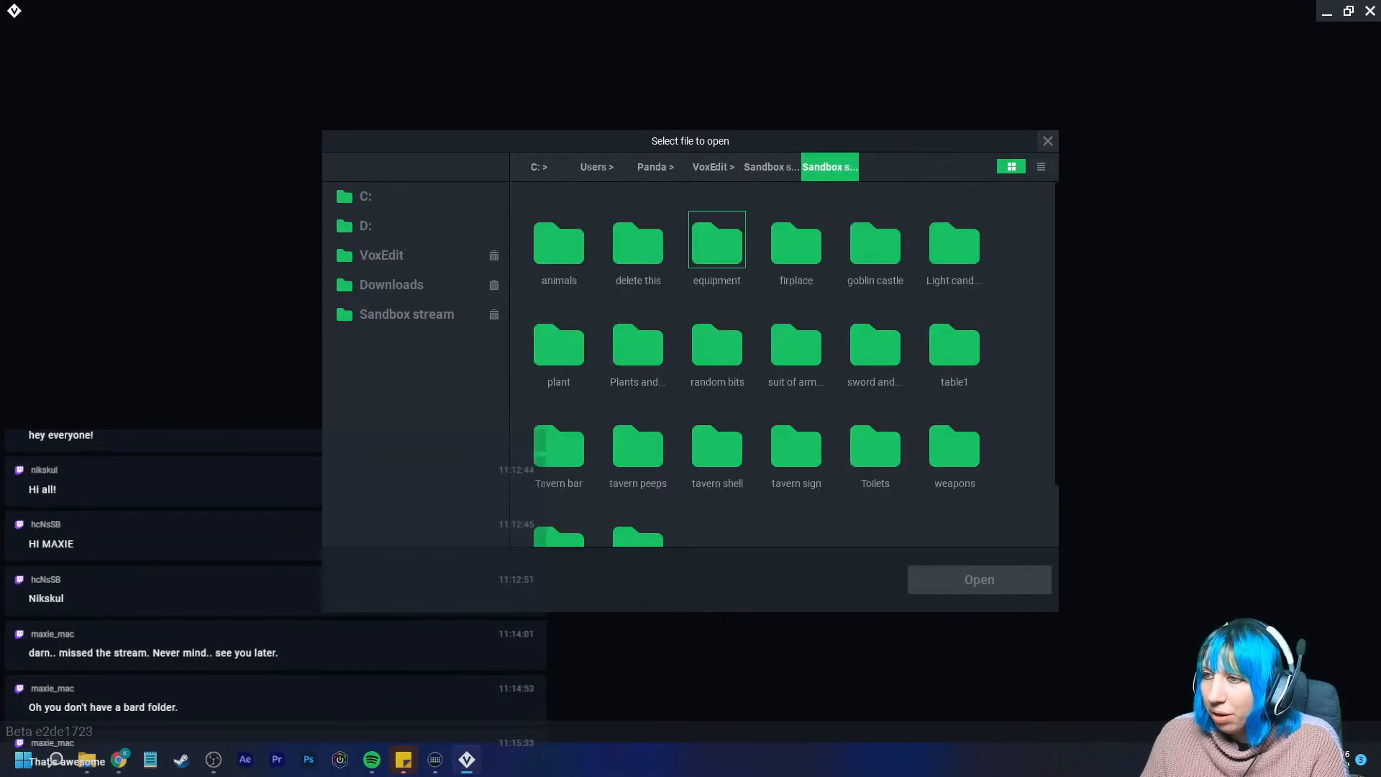
scroll(717, 353, down, 1)
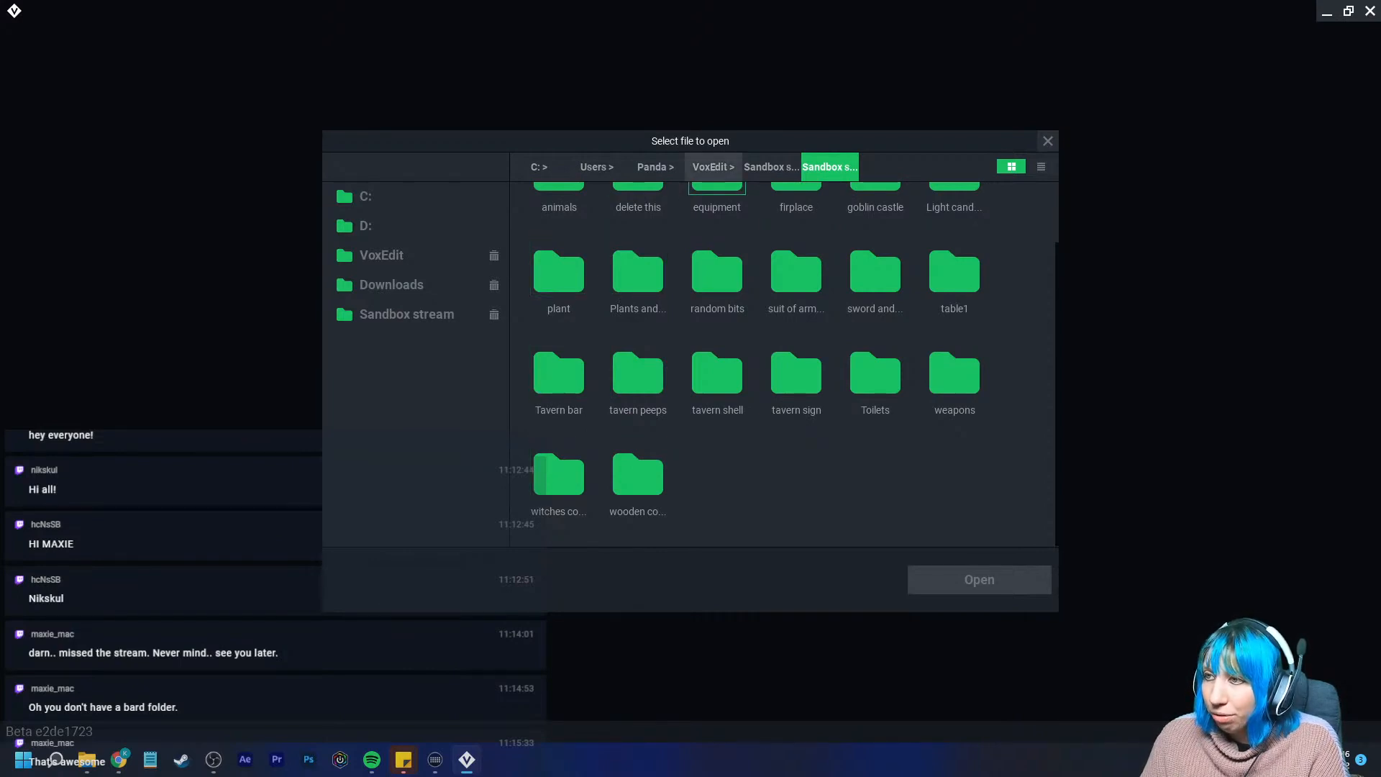
Look through the Thursday folder and its Final scientist subfolder, and return to the VoxEdit folder listing
click(713, 167)
scroll(638, 259, down, 1)
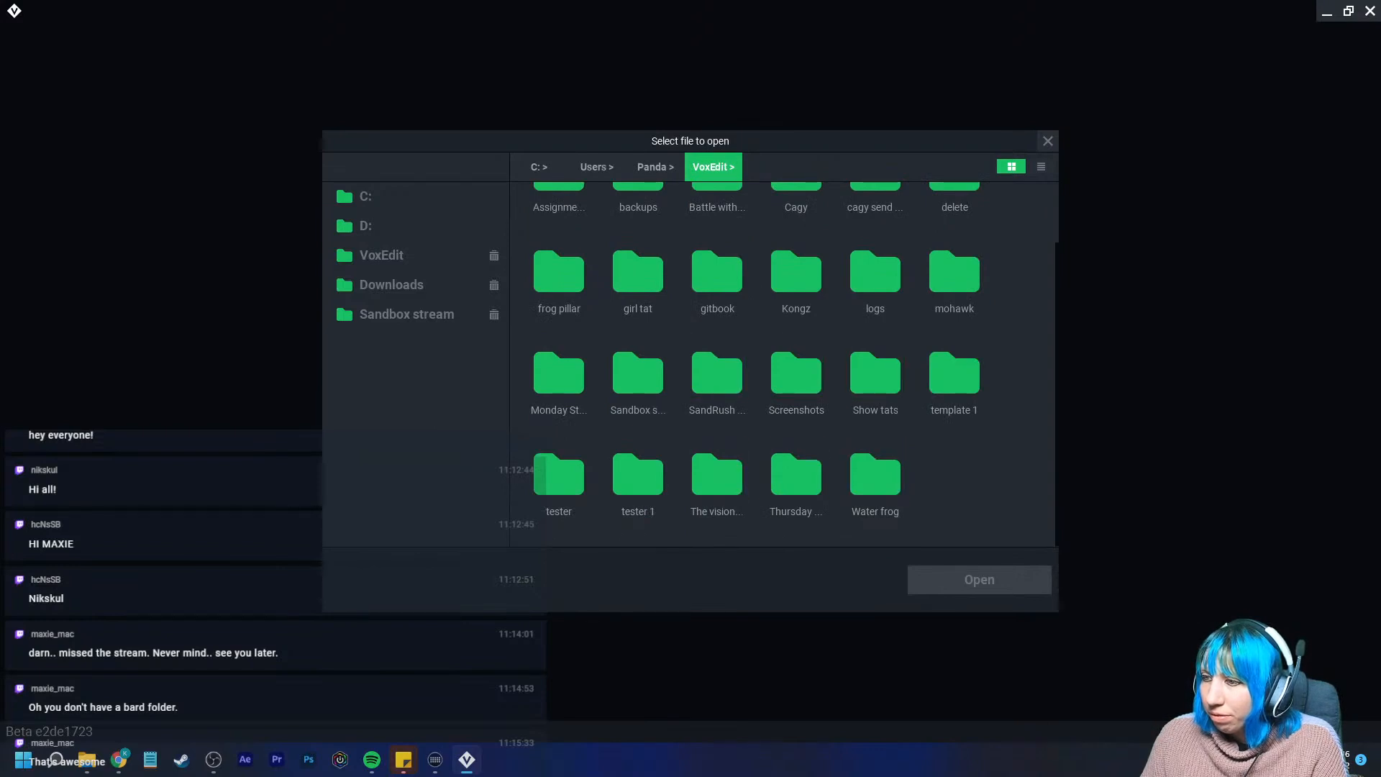
double_click(795, 471)
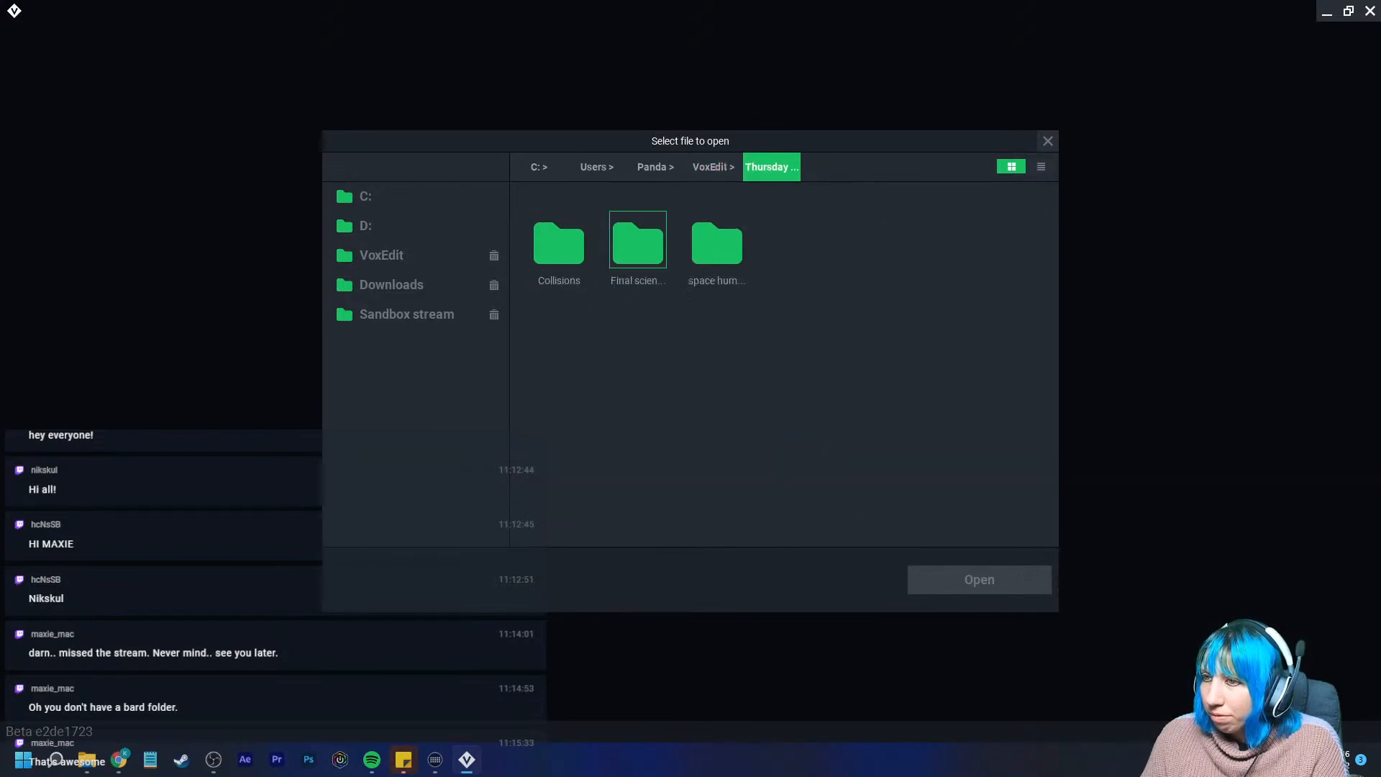
double_click(638, 245)
click(771, 167)
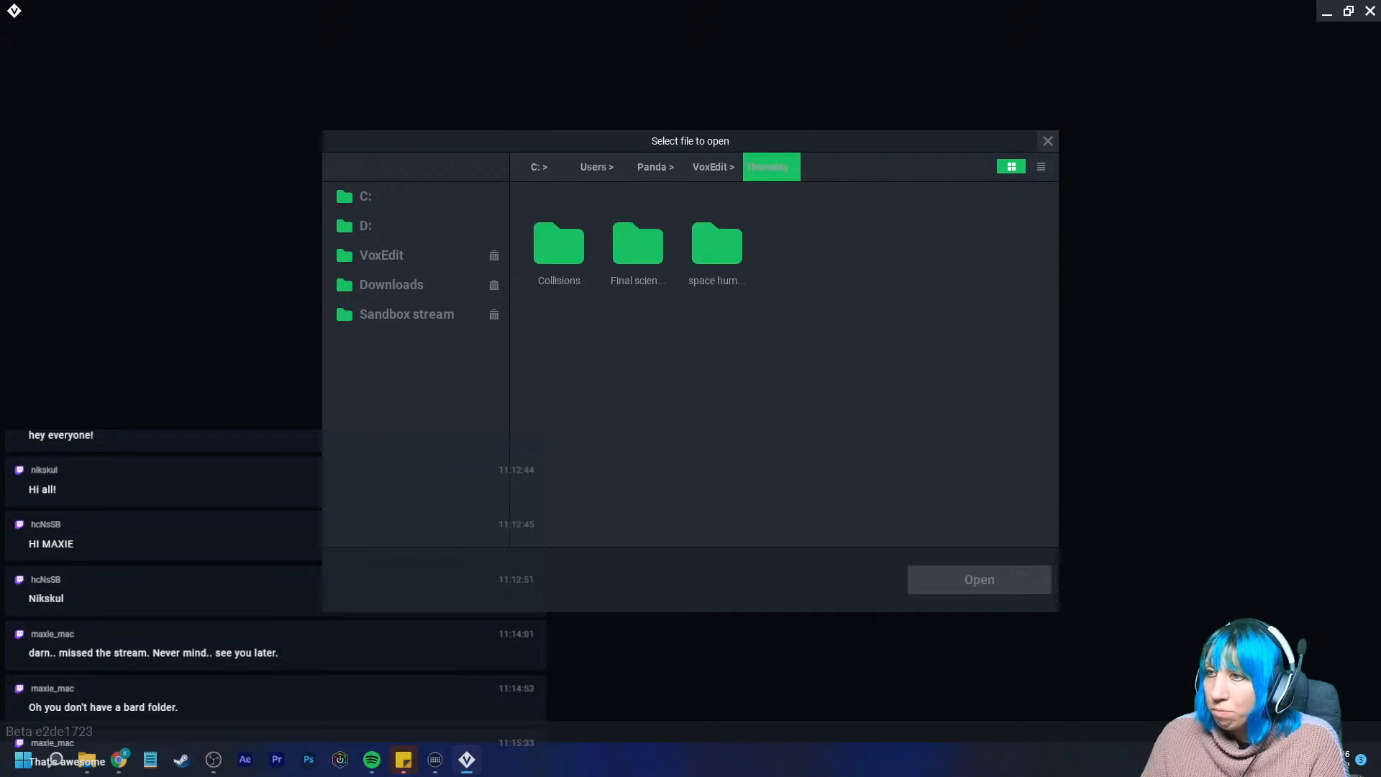
click(713, 167)
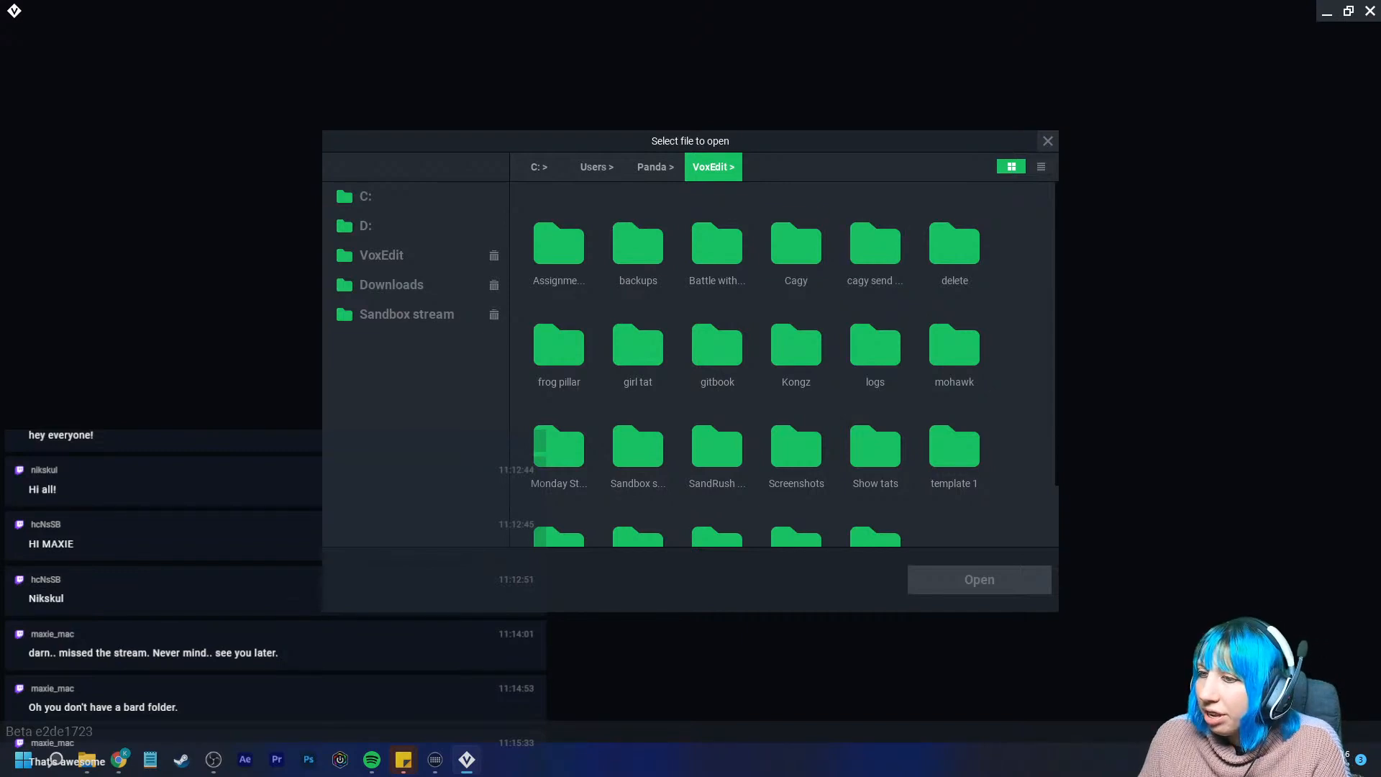
scroll(791, 359, down, 1)
Open the Mammals_Biped_Giant_Human_V2 file from the dragonborn folder inside the Sandbox stream's tavern peeps folder
click(407, 315)
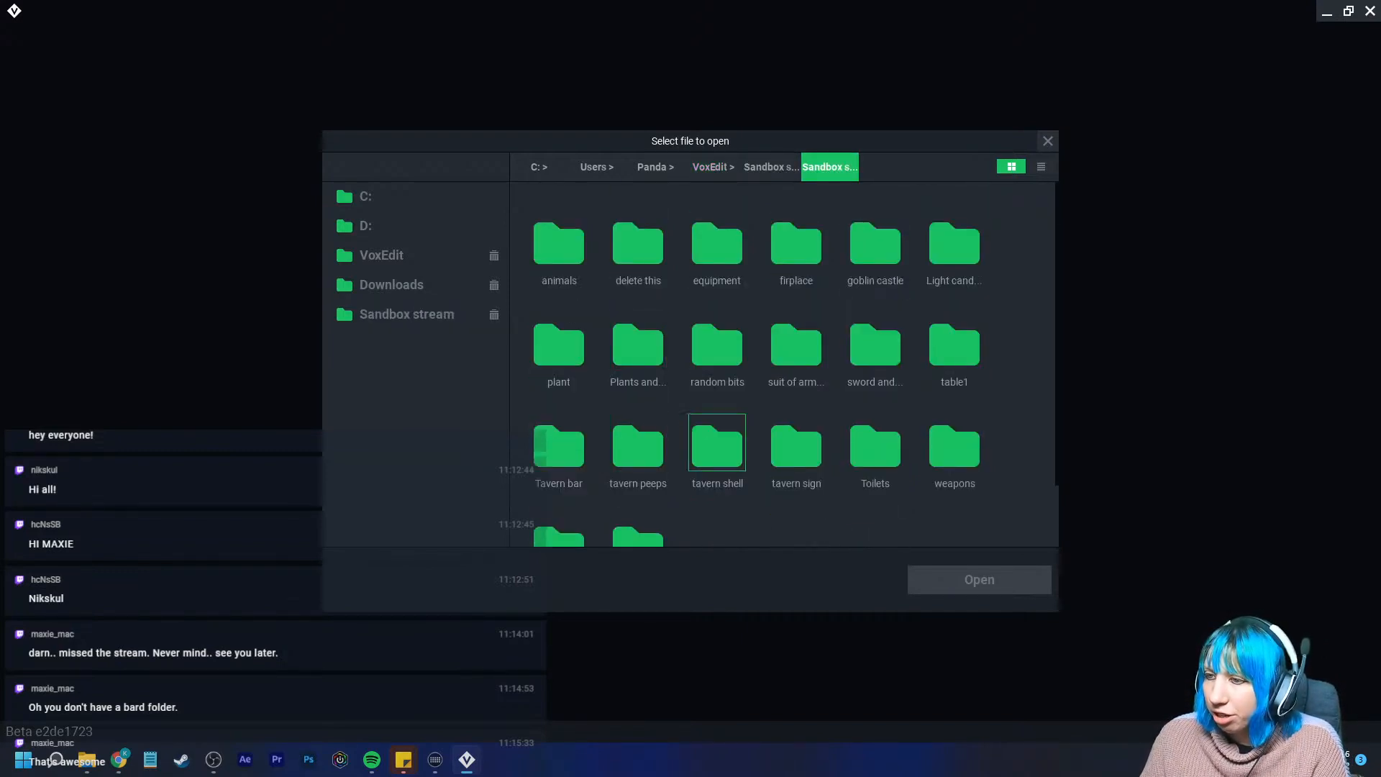
double_click(637, 442)
double_click(875, 240)
click(559, 241)
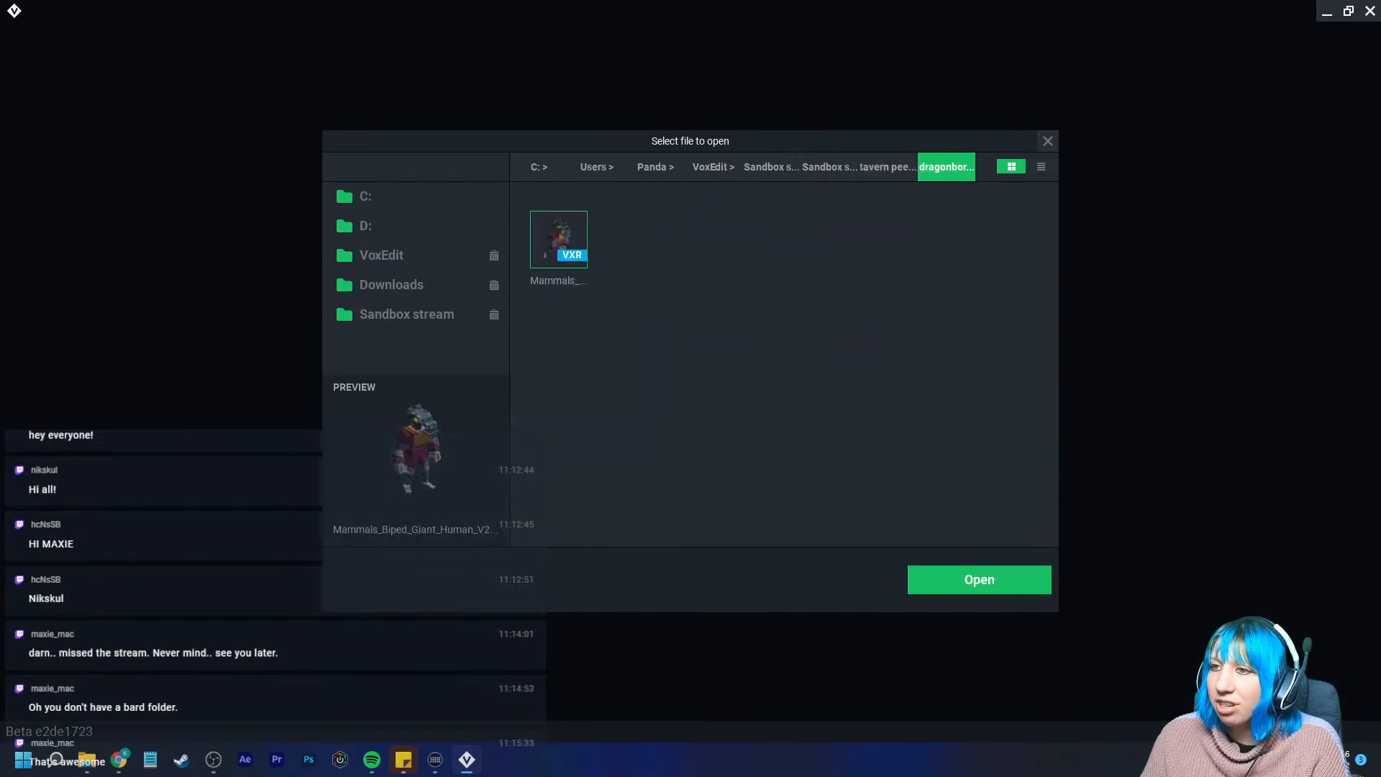
click(979, 580)
Examine the dragonborn's hands, forearms and legs from the front, and its overall proportions
scroll(741, 215, up, 2)
middle_drag(749, 173, 698, 309)
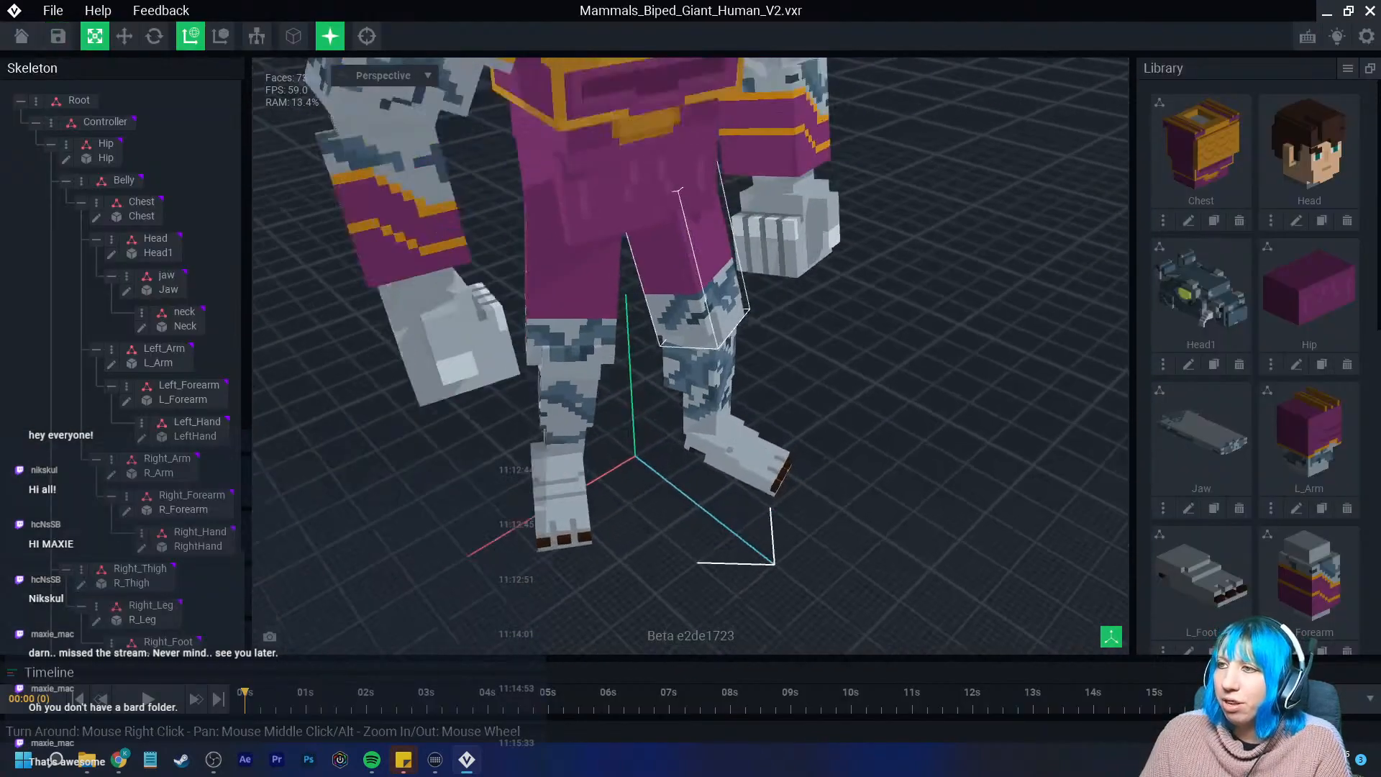
right_drag(820, 269, 719, 264)
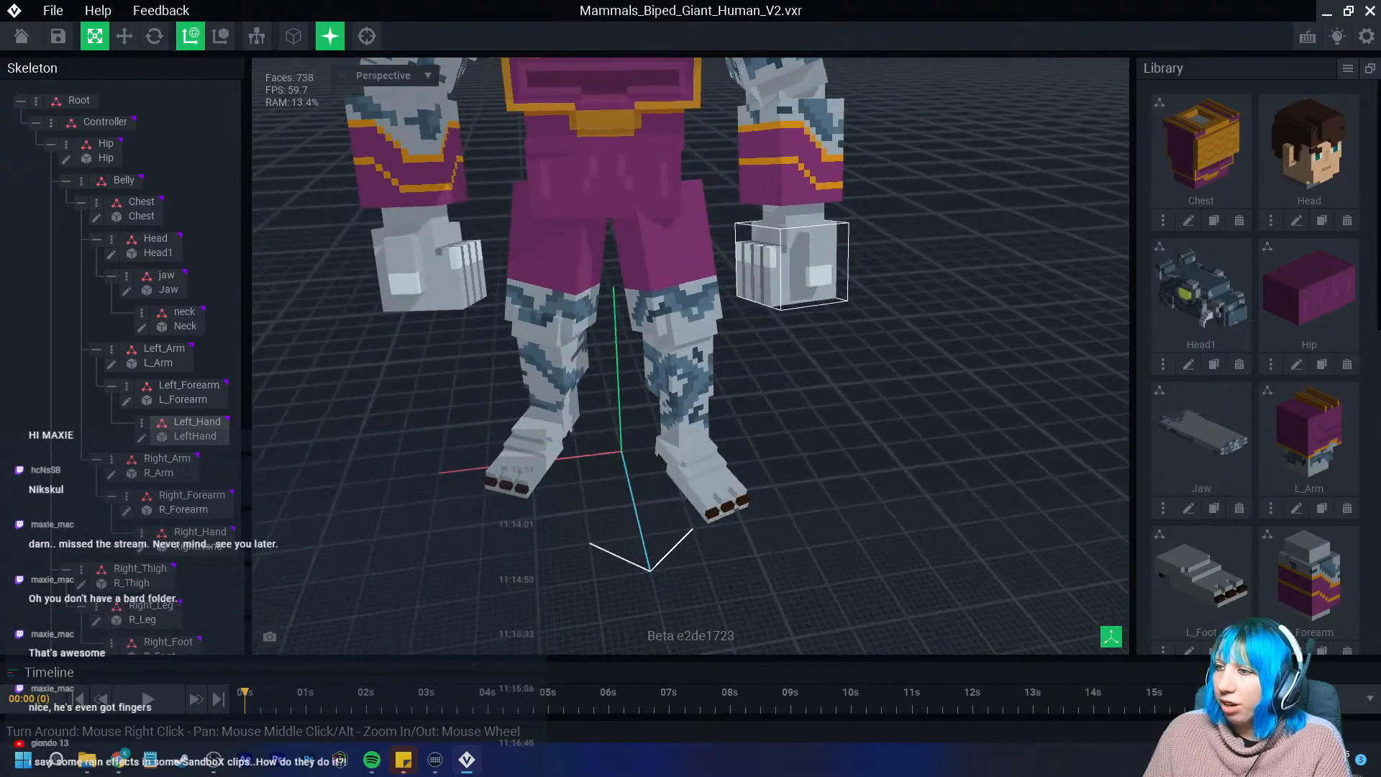
scroll(720, 265, down, 3)
middle_drag(720, 264, 726, 291)
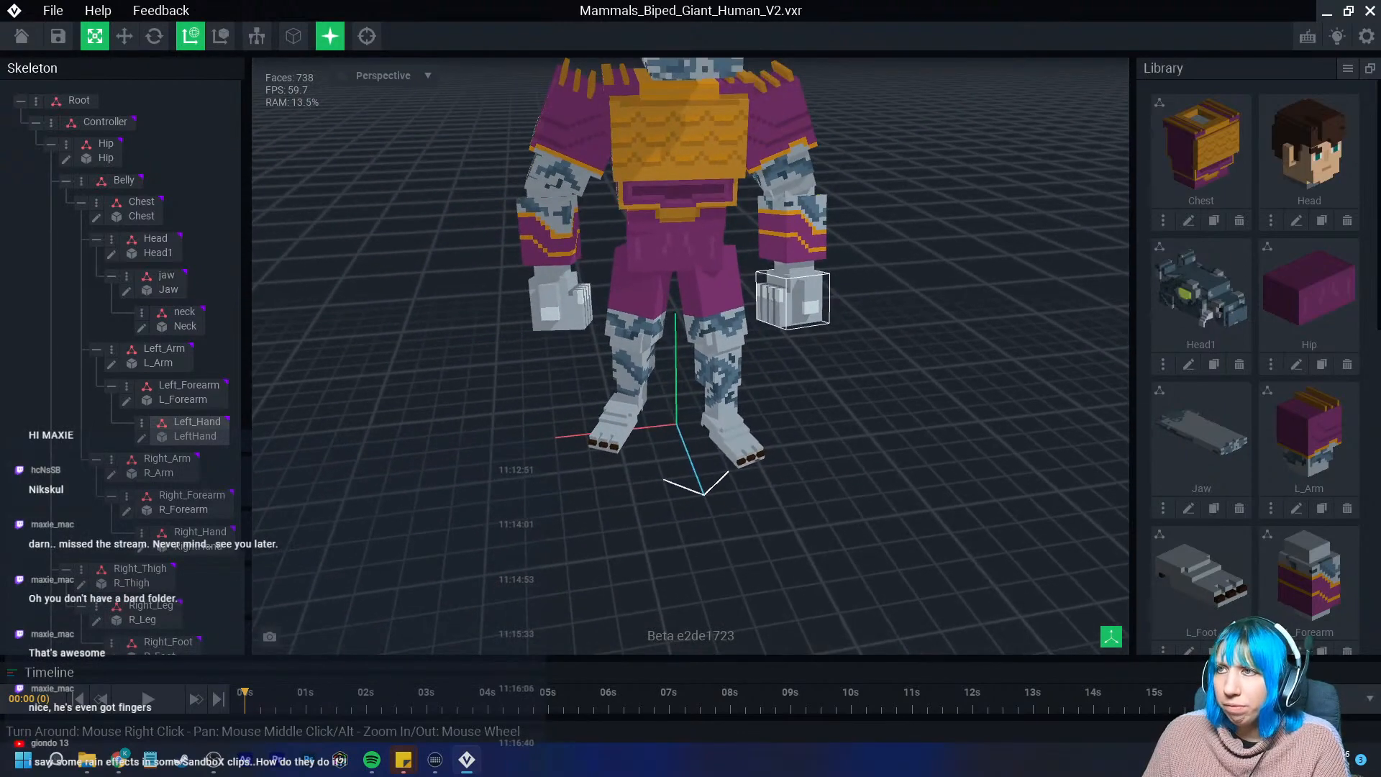
scroll(691, 115, down, 2)
middle_drag(691, 115, 718, 92)
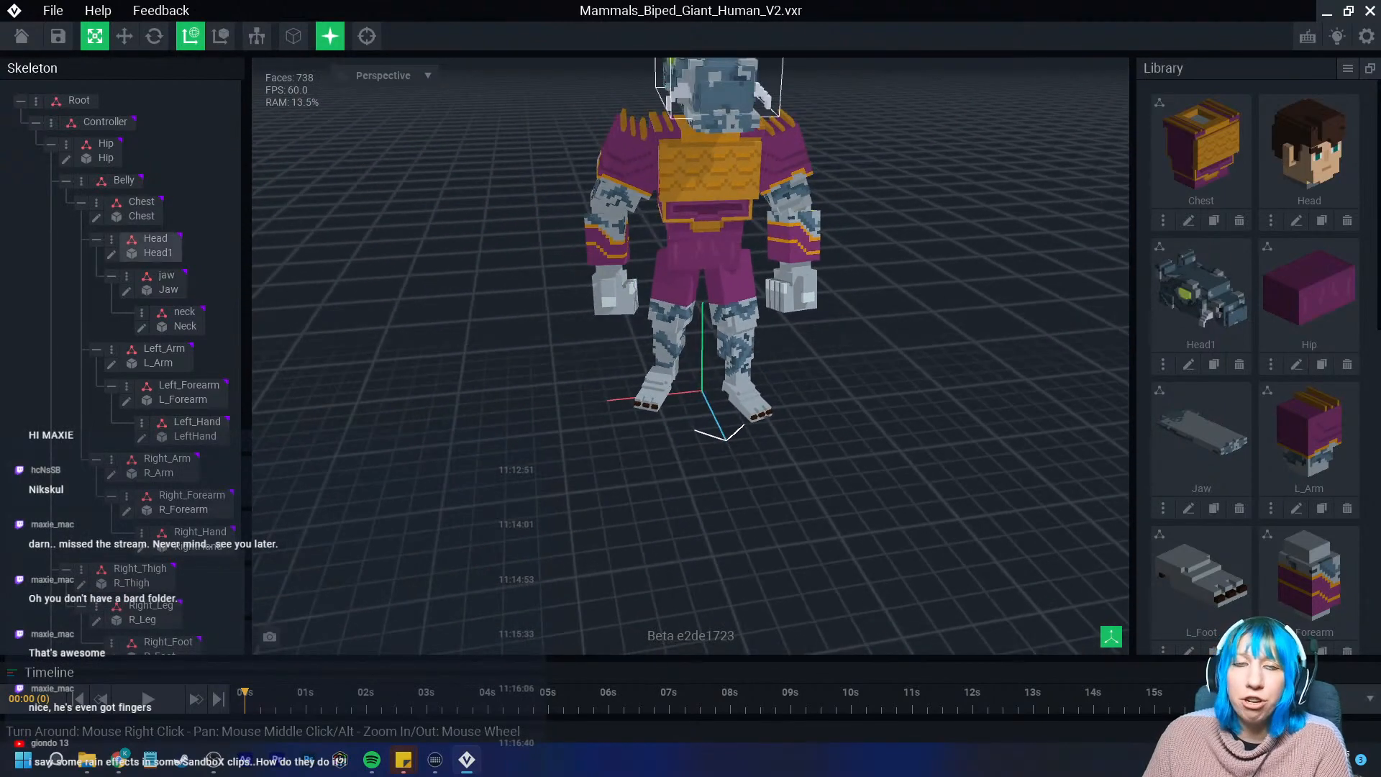
middle_drag(792, 155, 792, 187)
right_drag(795, 313, 907, 331)
Inspect the dragonborn's feet and claws up close from the side
scroll(784, 313, up, 3)
scroll(788, 314, up, 2)
scroll(788, 314, down, 3)
scroll(719, 432, up, 2)
middle_drag(719, 432, 640, 367)
right_drag(677, 547, 754, 481)
scroll(731, 518, up, 3)
scroll(754, 481, up, 2)
scroll(709, 486, up, 1)
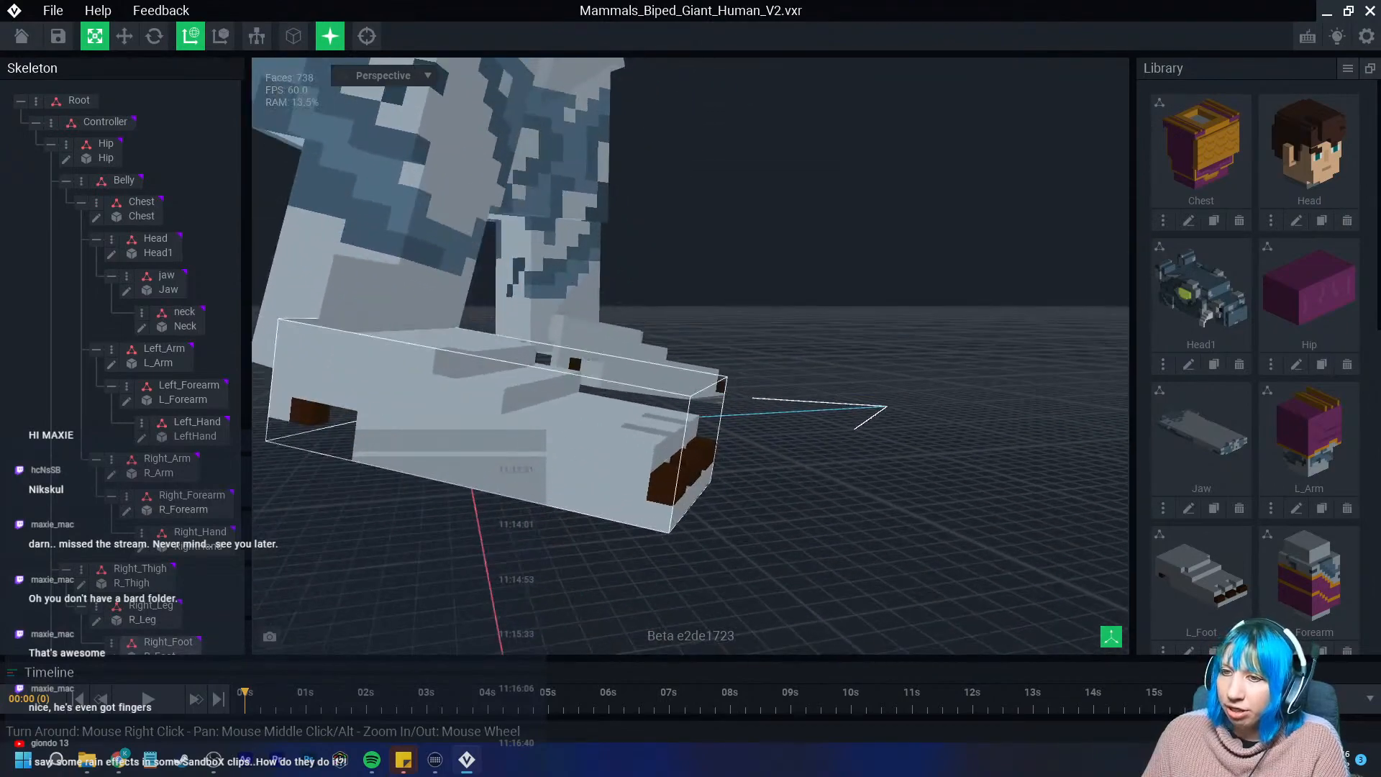
right_drag(568, 489, 597, 484)
View the whole dragonborn from a three-quarter angle and close the file with its changes saved
scroll(626, 475, down, 2)
middle_drag(690, 403, 619, 532)
scroll(618, 533, down, 3)
scroll(618, 536, down, 4)
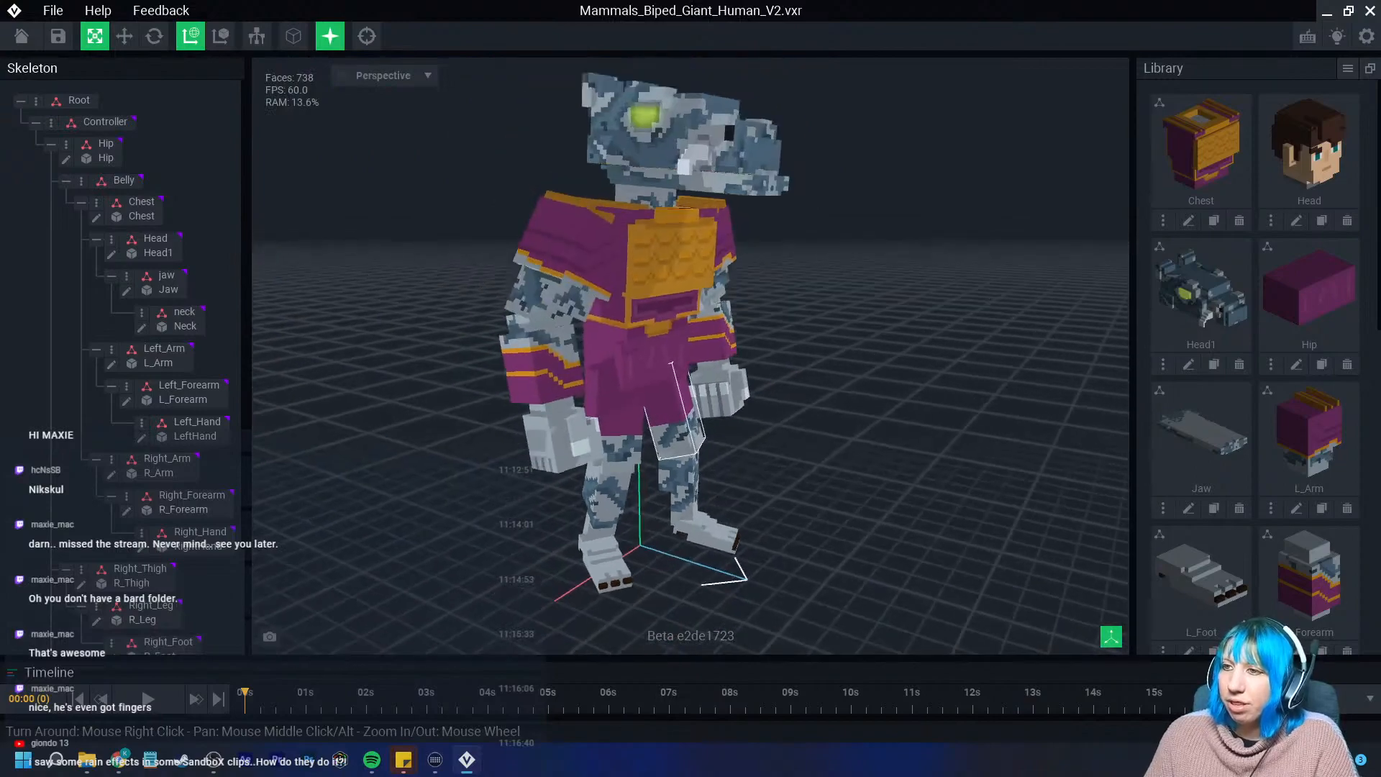
middle_drag(647, 237, 665, 368)
right_drag(666, 367, 666, 367)
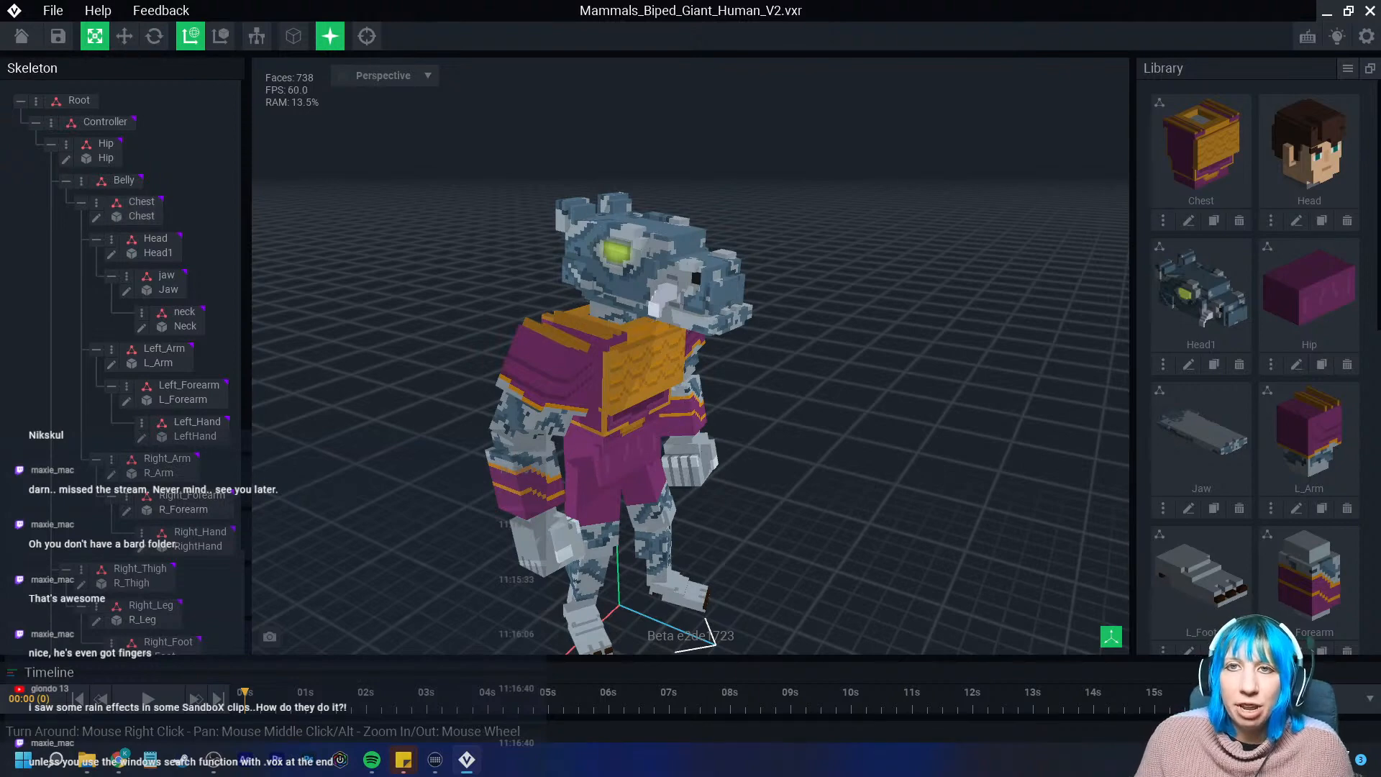
click(22, 36)
click(540, 277)
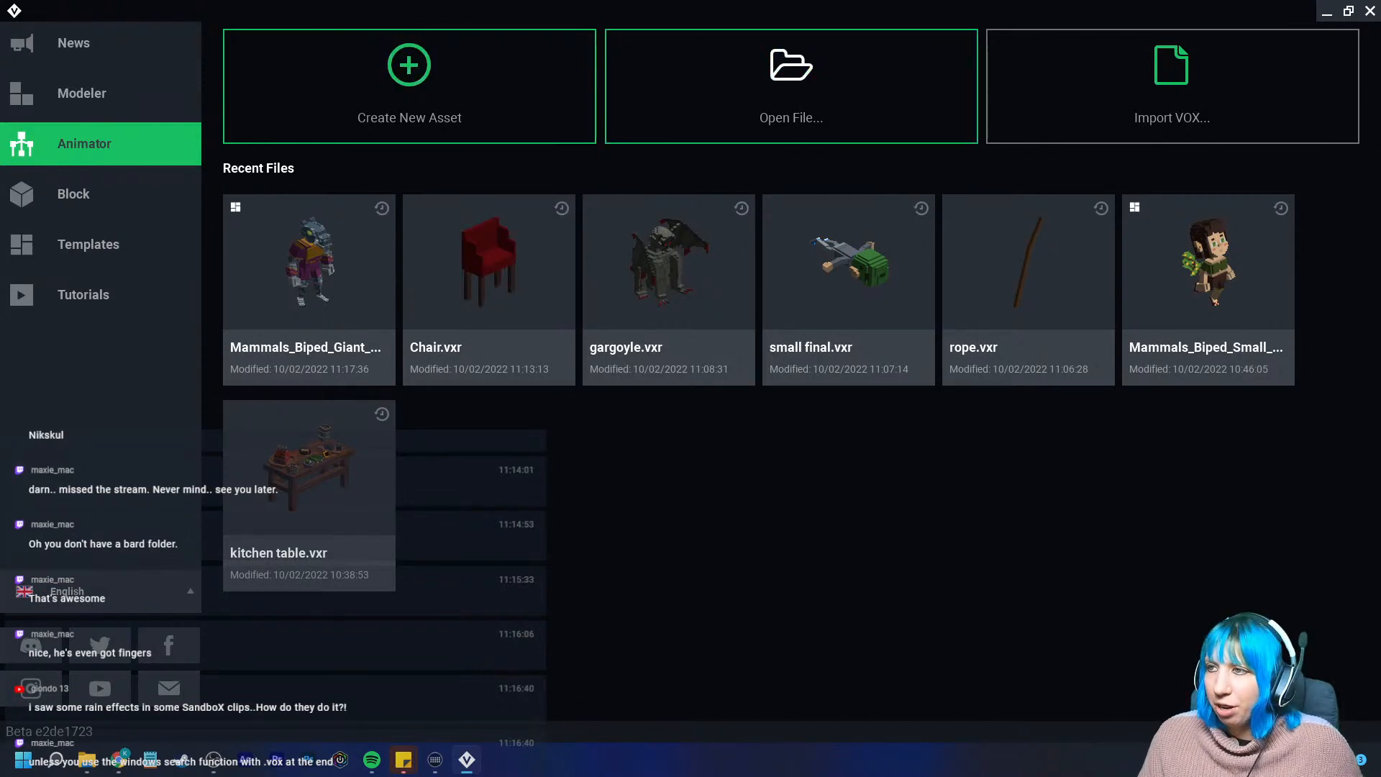
Browse for a file to open, checking the Sandbox stream's delete this folder, and return to the VoxEdit folder
click(791, 86)
click(889, 167)
click(830, 167)
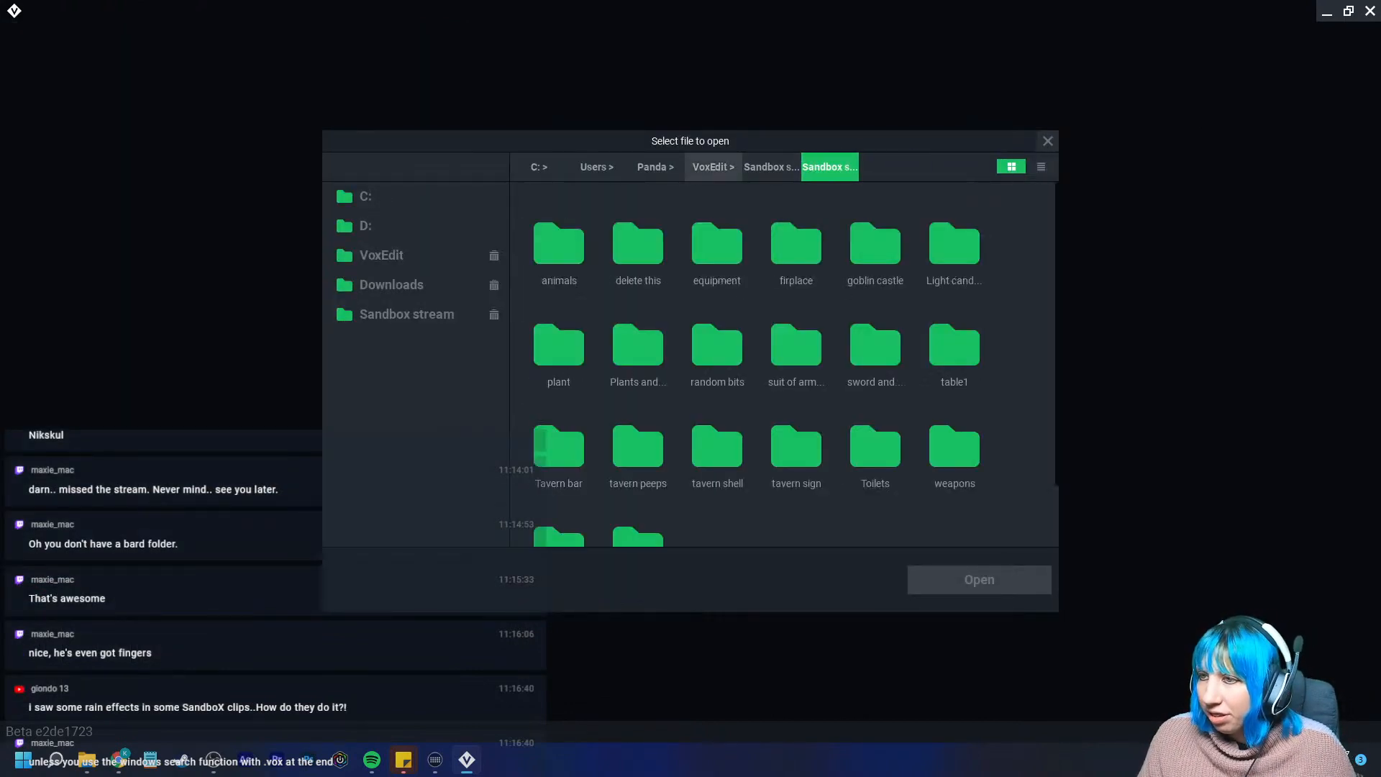
double_click(559, 243)
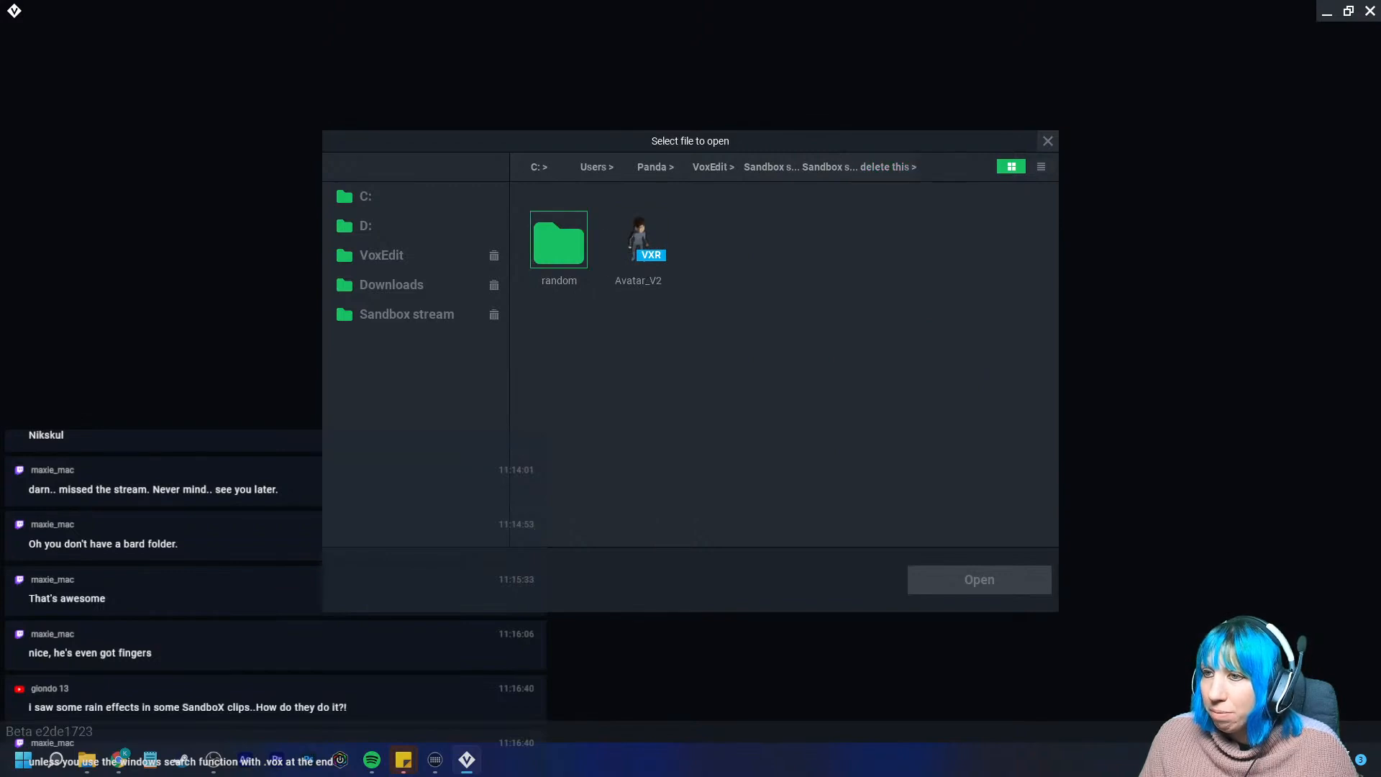
click(772, 167)
click(713, 166)
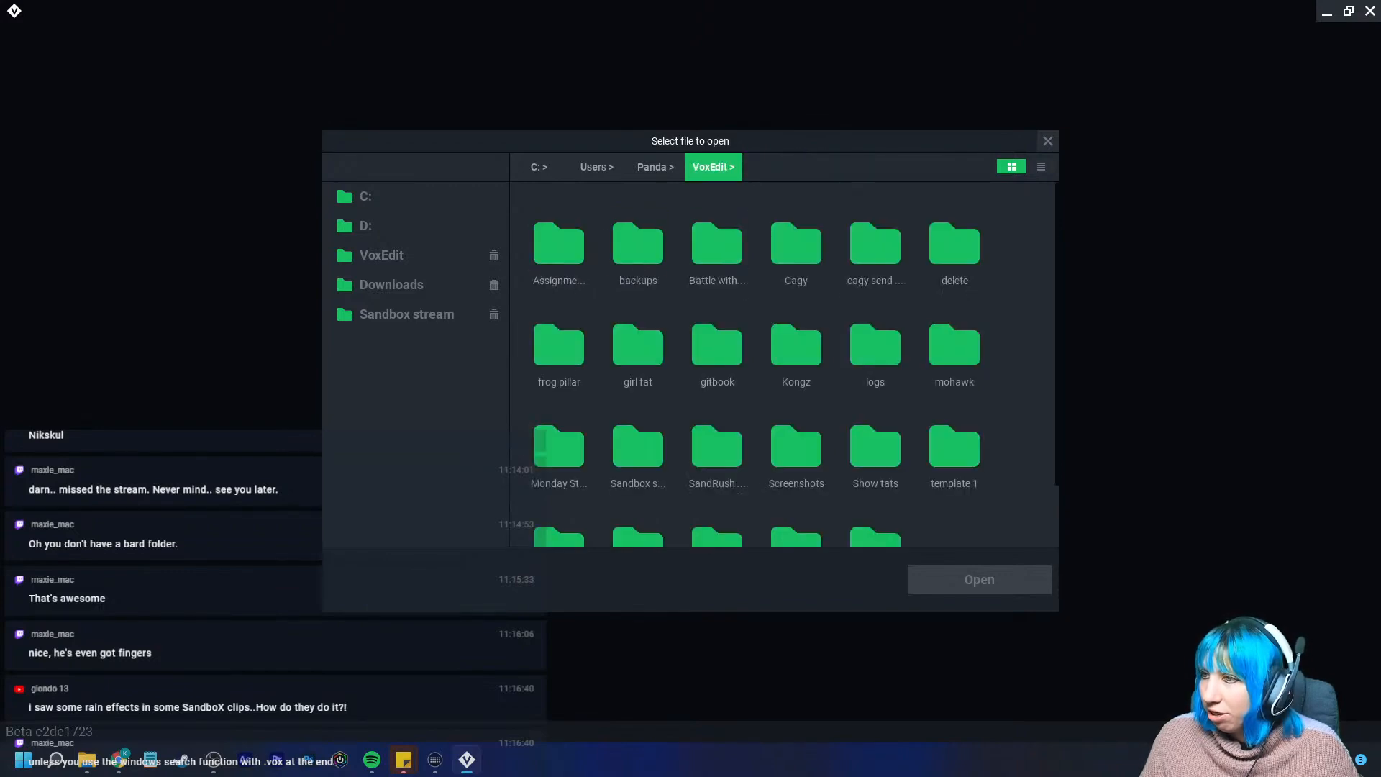
Look through the delete folder's small and rope subfolders and return to the VoxEdit folder
double_click(954, 243)
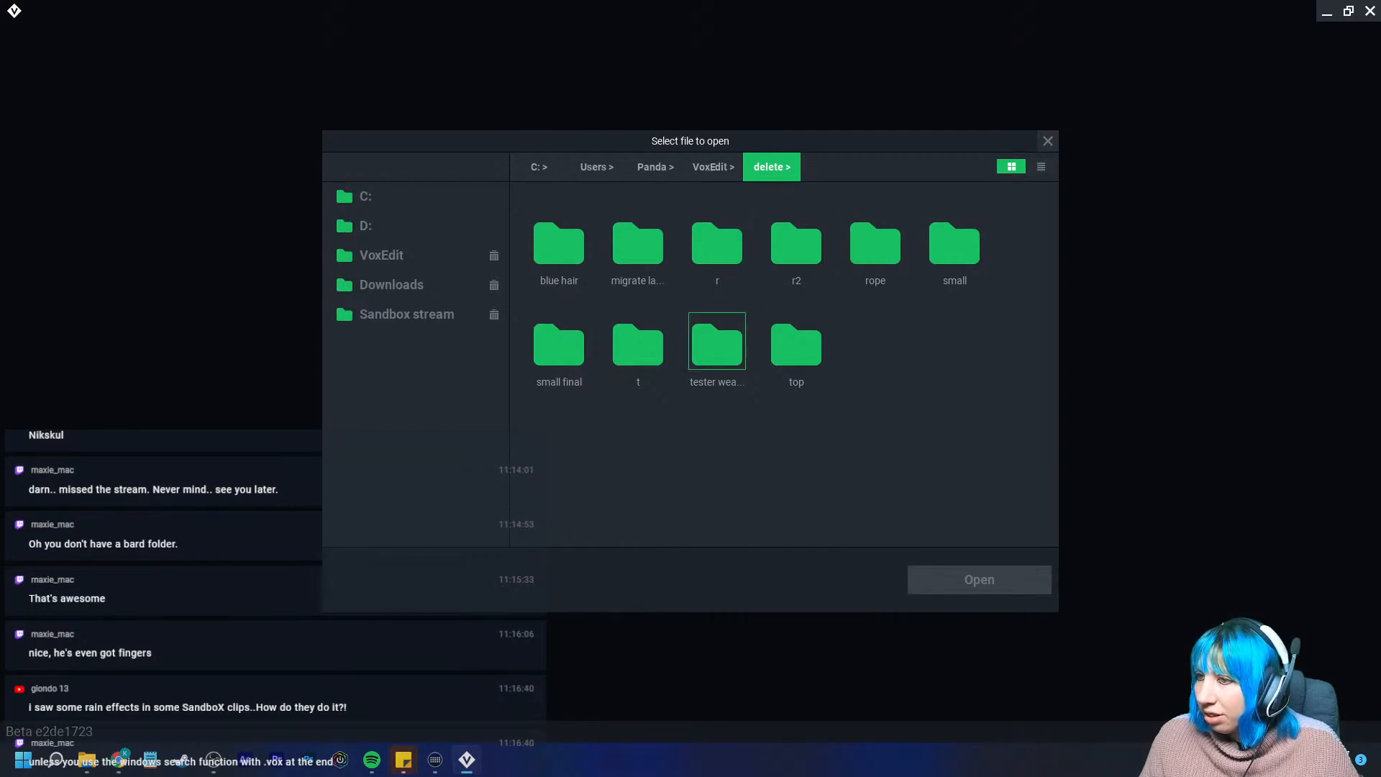
double_click(954, 244)
click(771, 167)
double_click(875, 243)
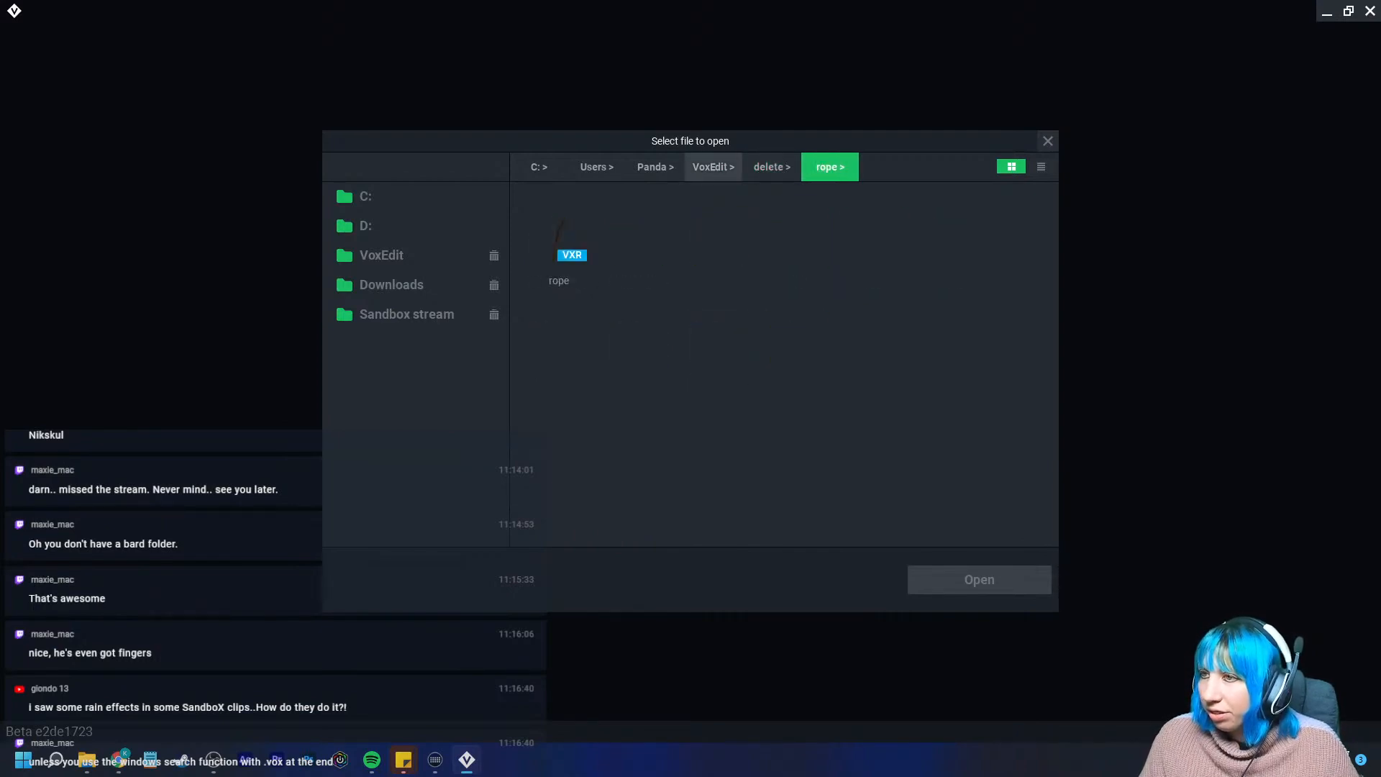
click(771, 167)
click(714, 167)
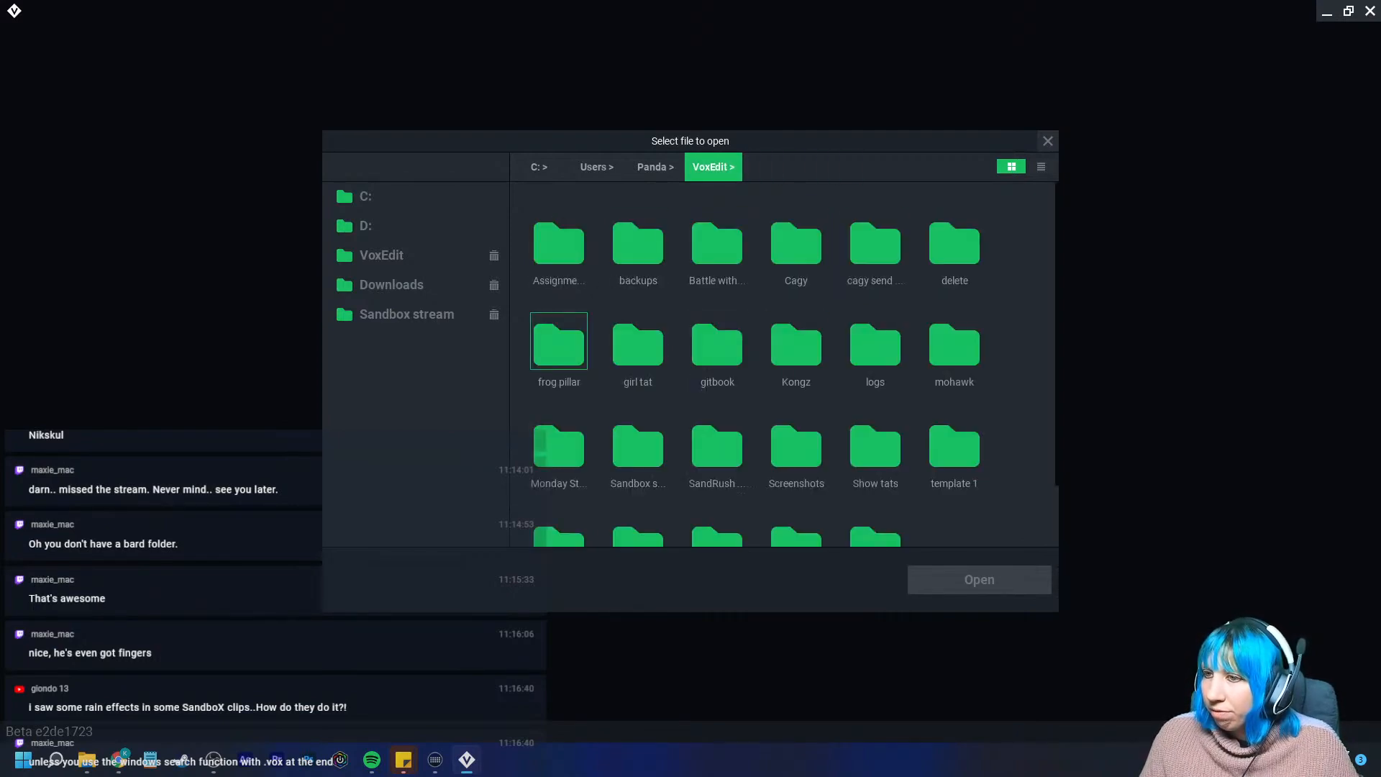
Check the gitbook and SandRush folders for saved models and return to the VoxEdit folder
scroll(717, 340, down, 1)
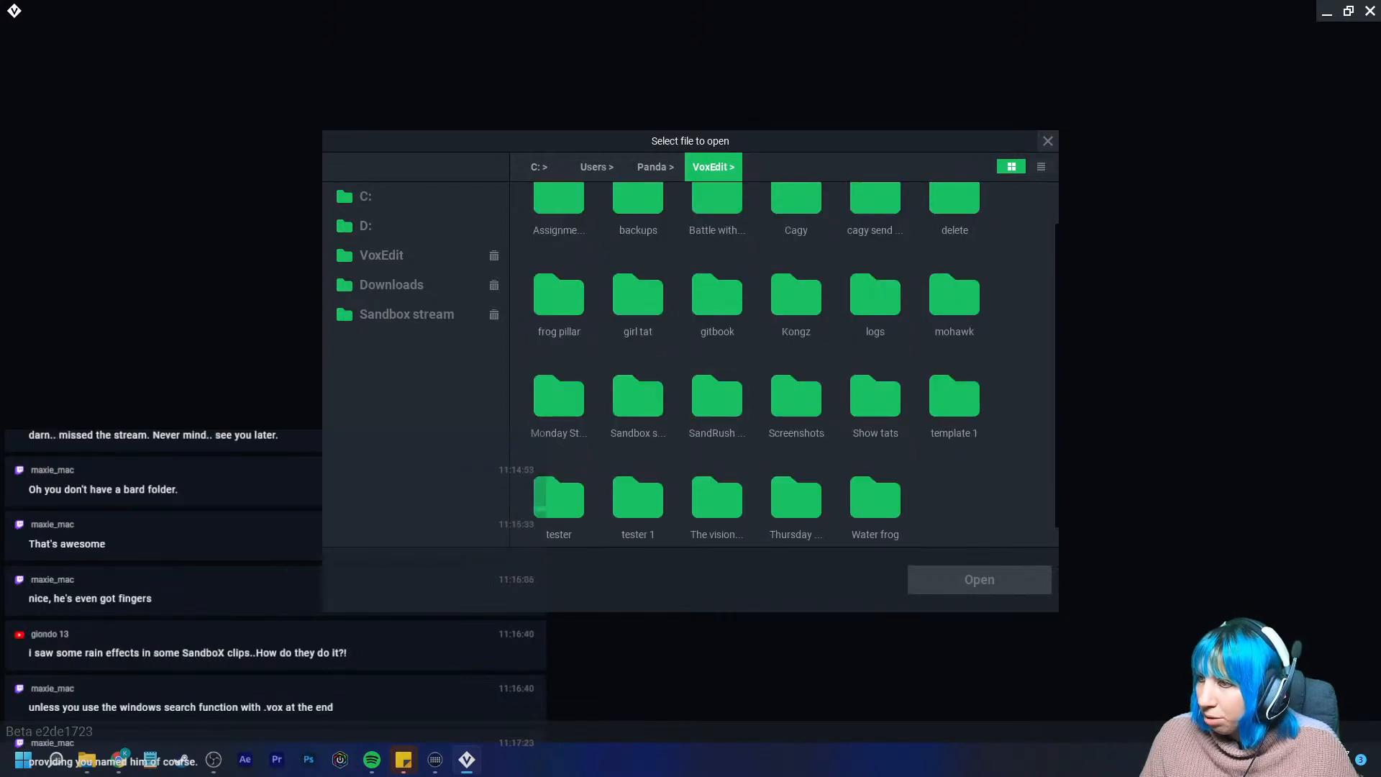
double_click(718, 295)
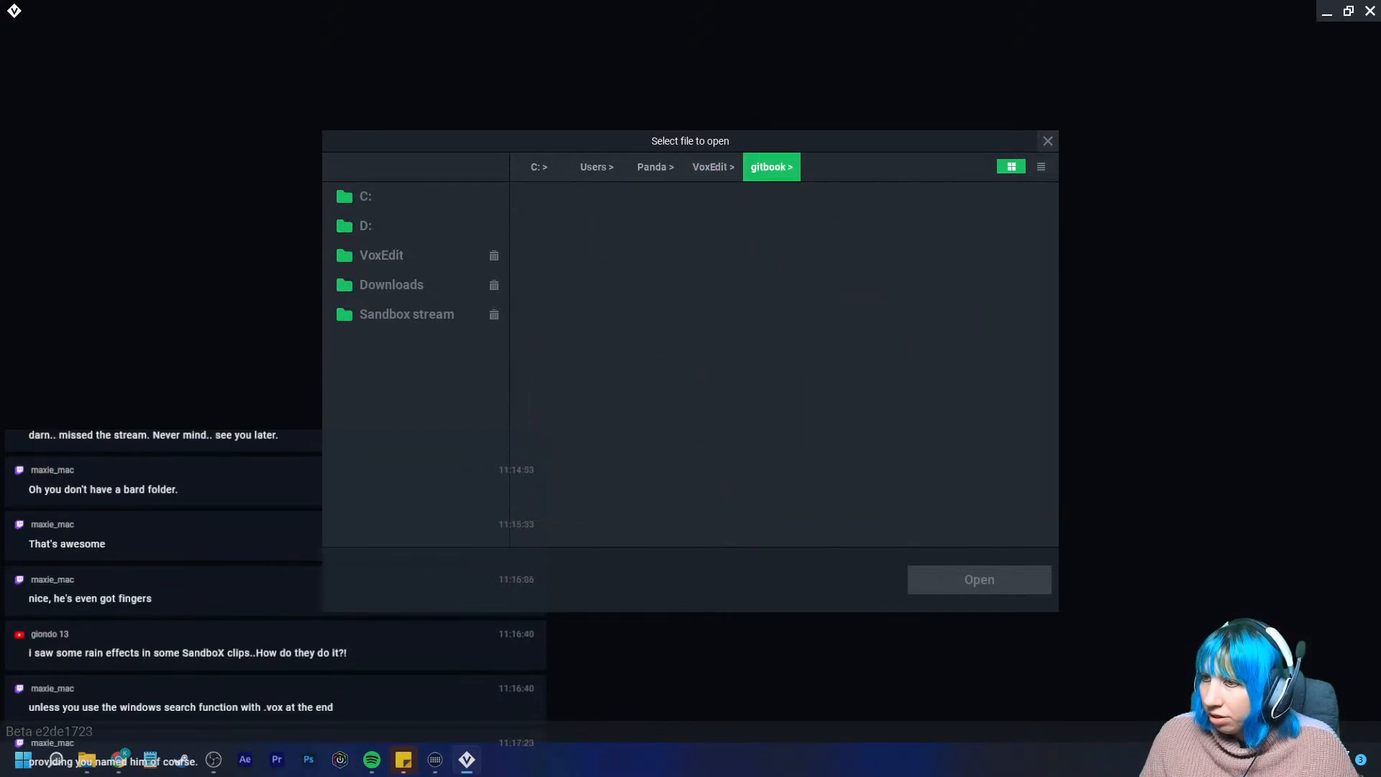
click(714, 167)
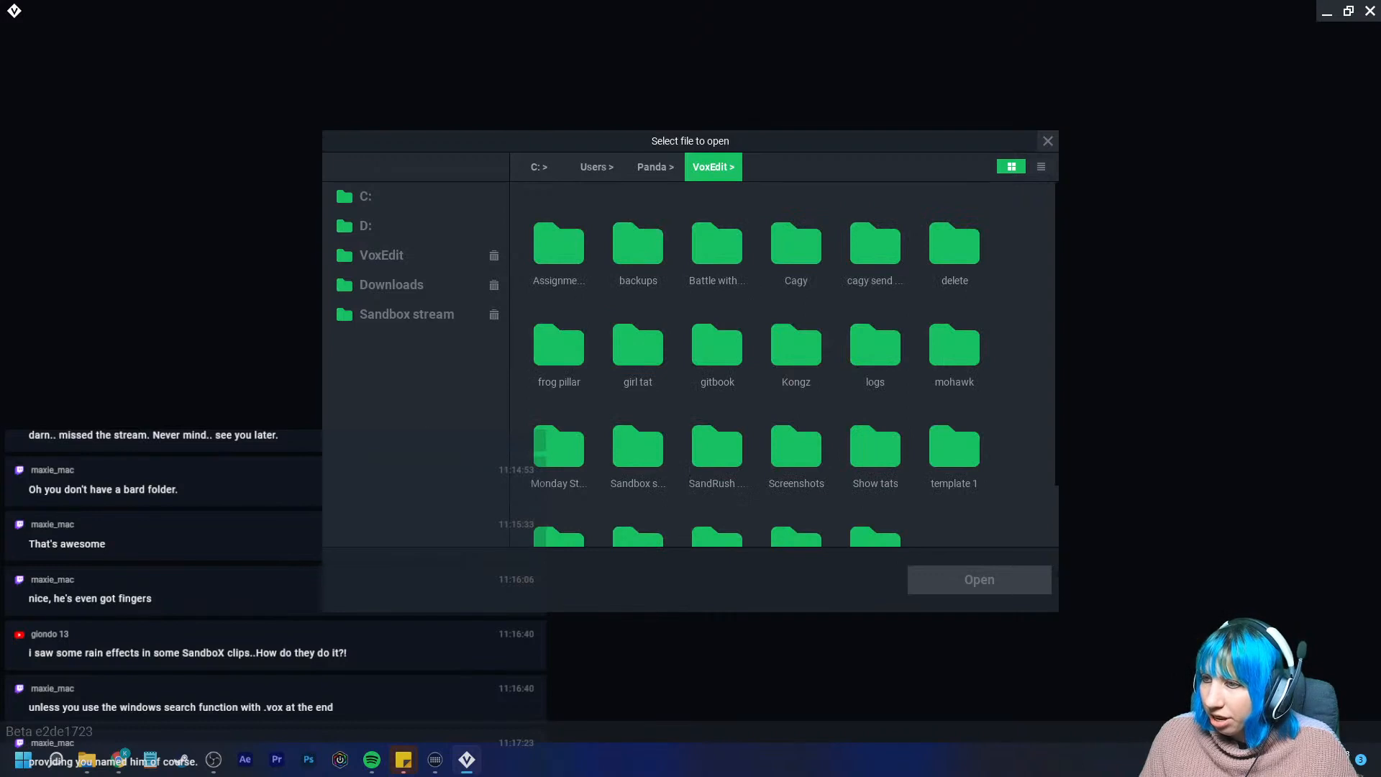
scroll(638, 443, down, 1)
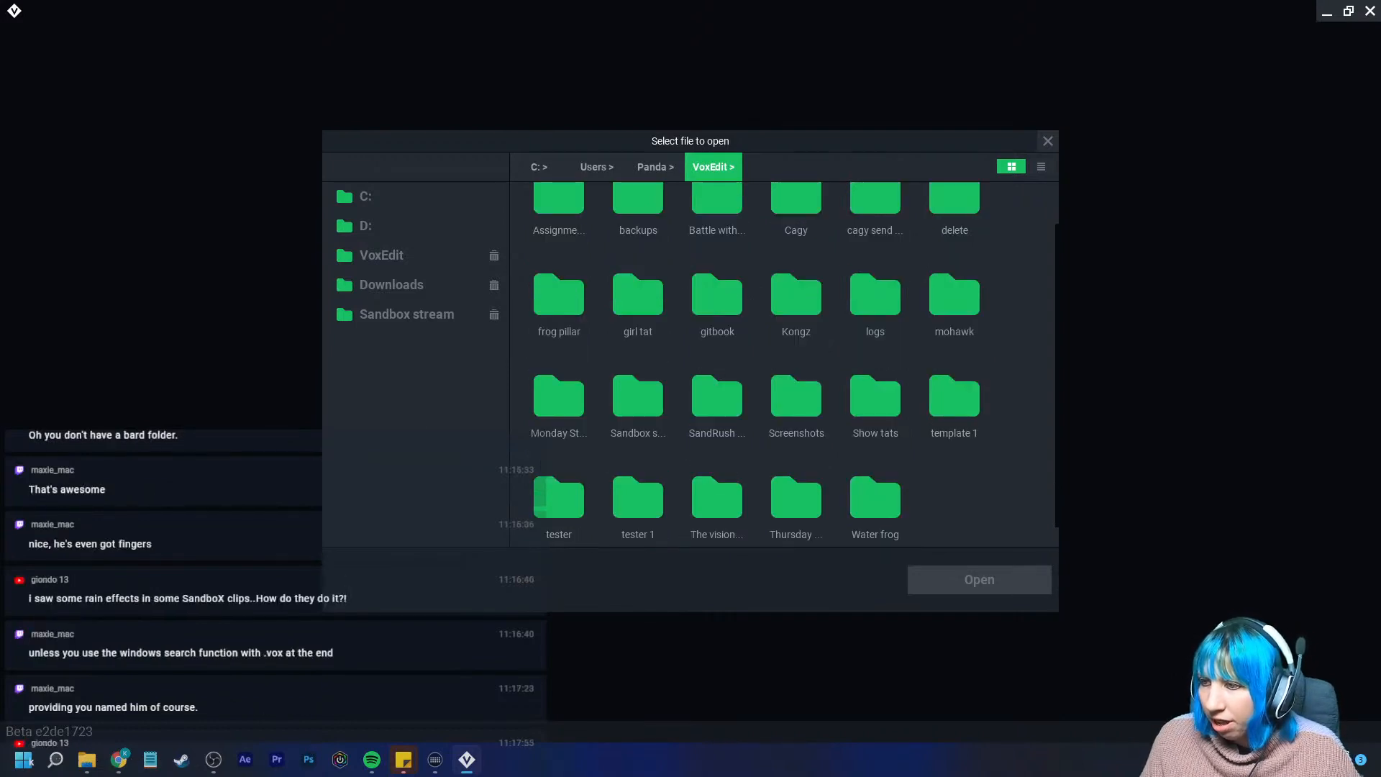
double_click(717, 392)
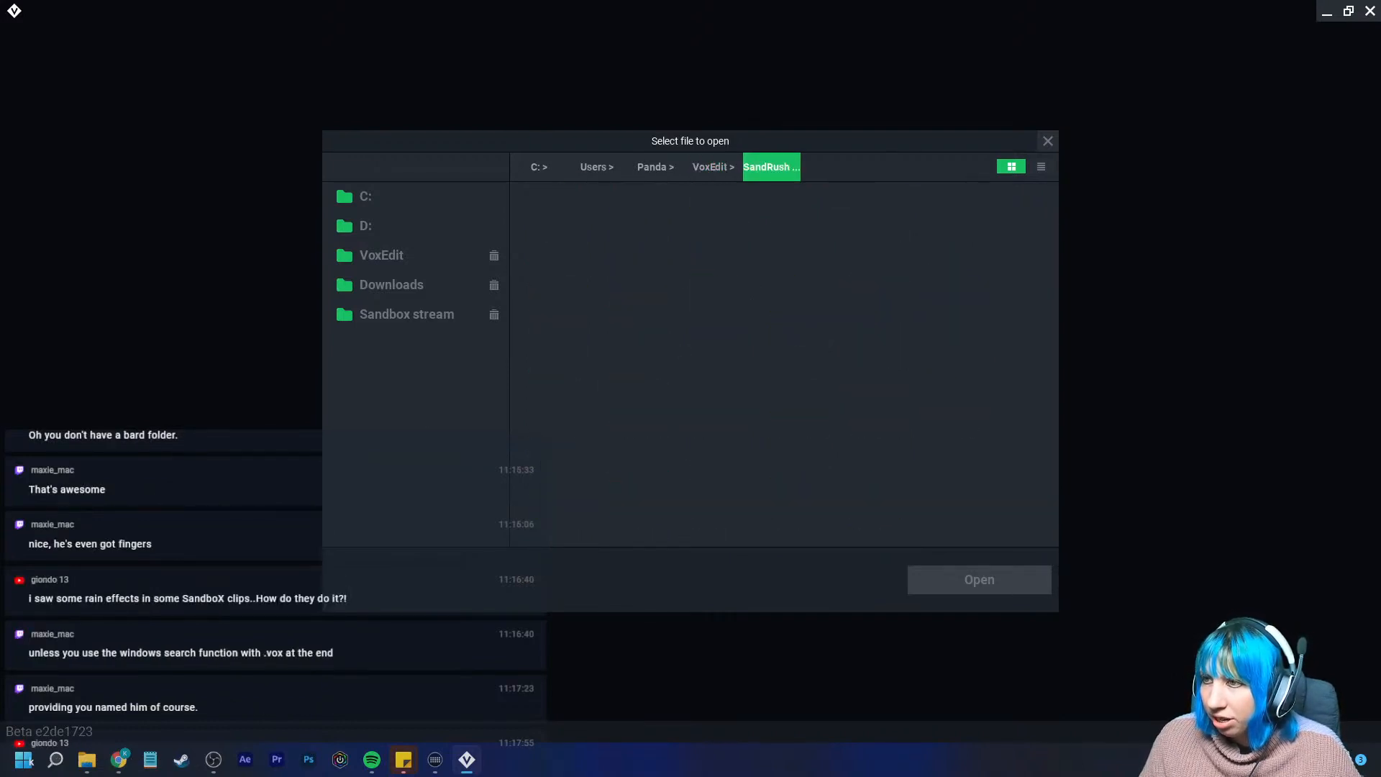
click(713, 167)
Look through the nested Sandbox stream folders down to the last subfolders and go back to the VoxEdit folder
double_click(639, 443)
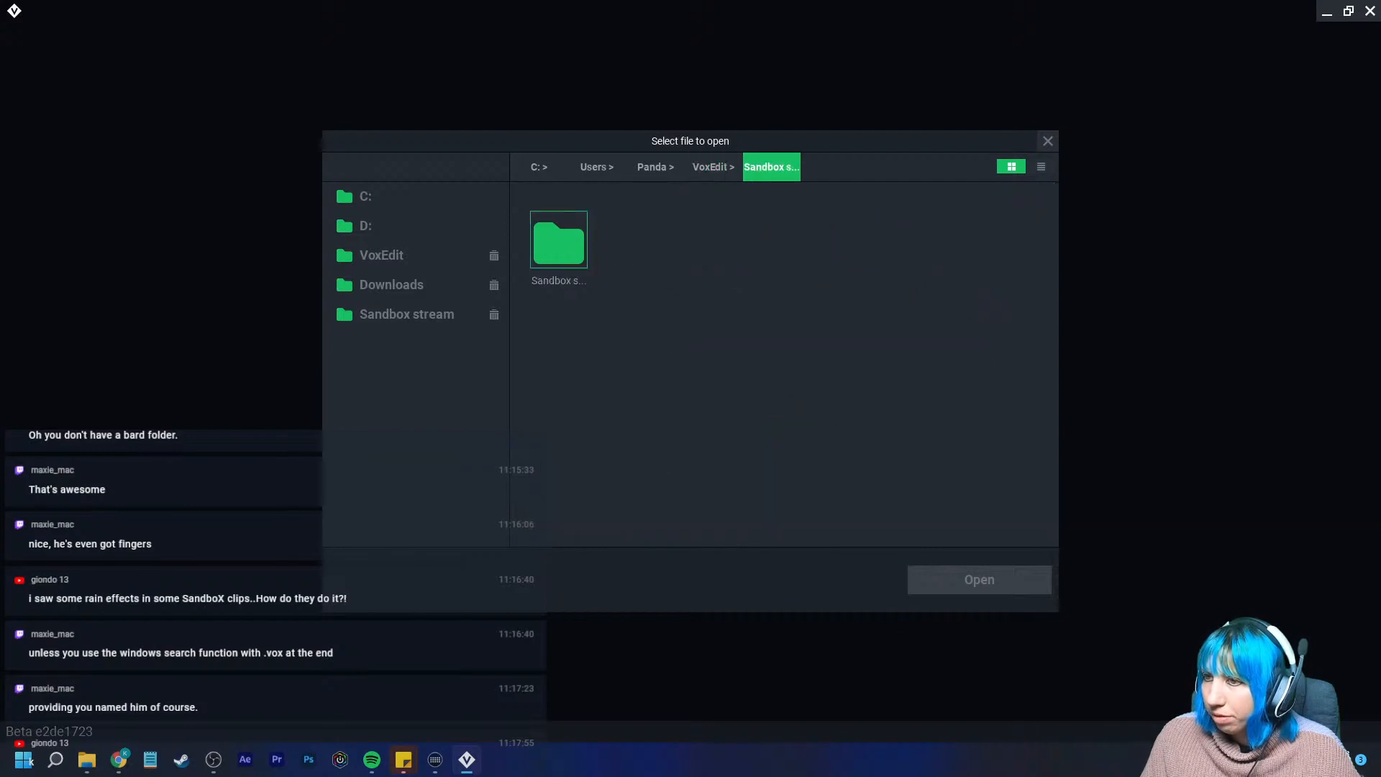
double_click(559, 240)
scroll(797, 341, down, 1)
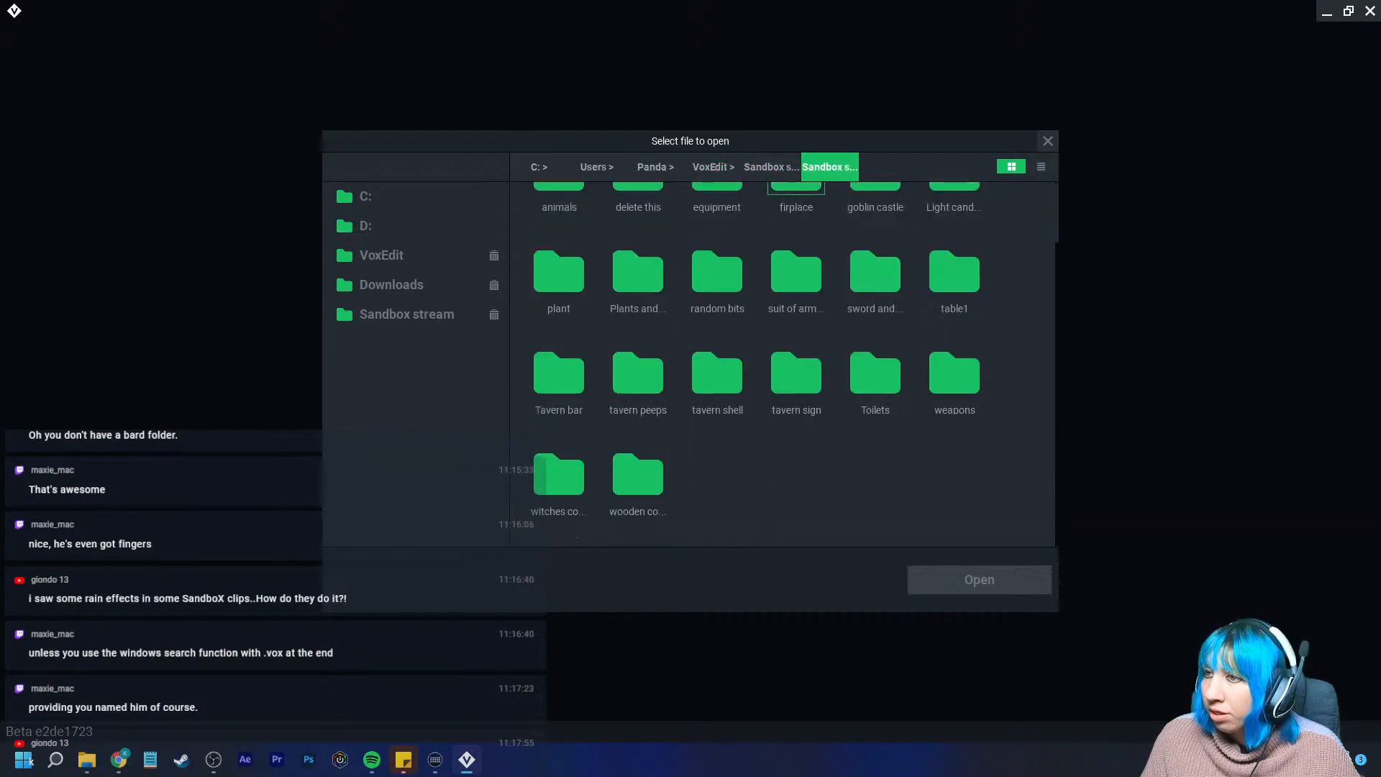
click(769, 167)
click(712, 167)
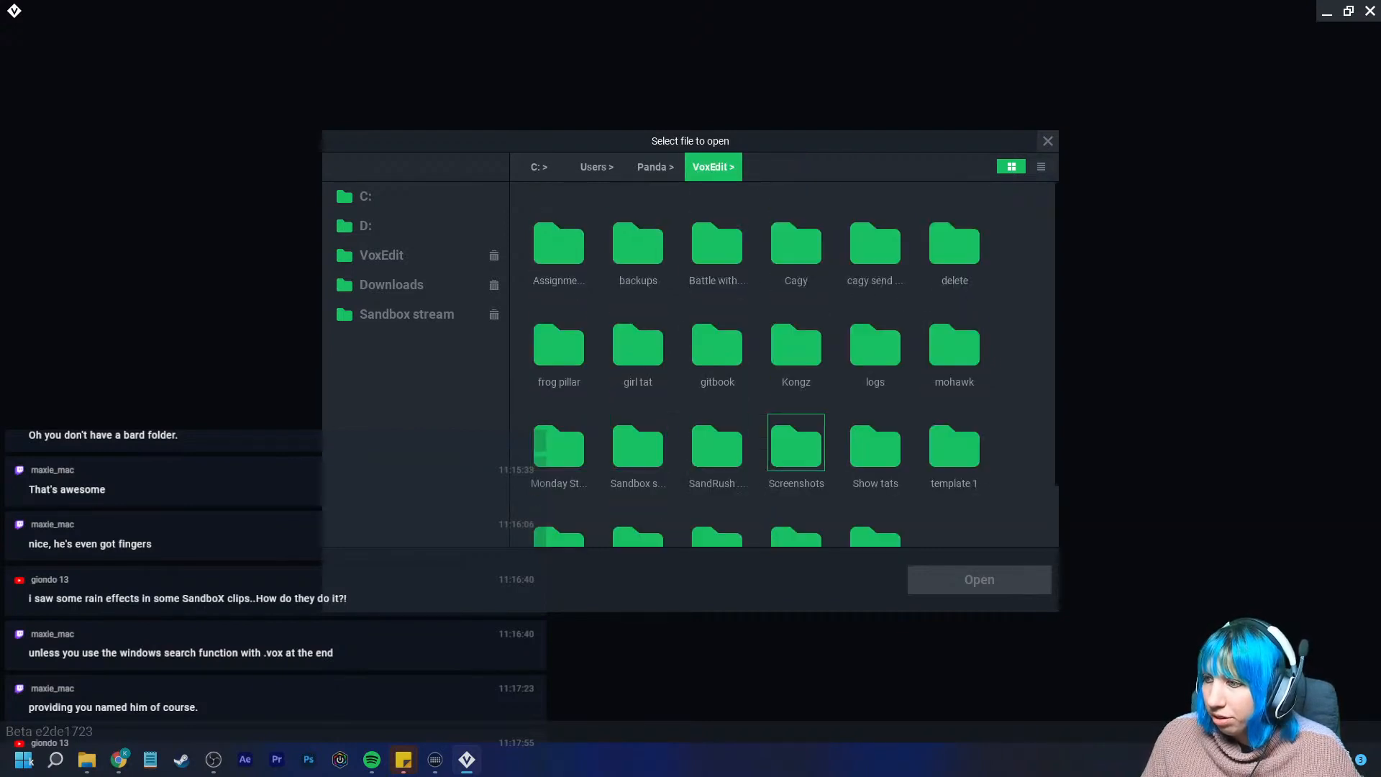
Check the Monday stream folder and look over the full VoxEdit folder listing again
double_click(560, 446)
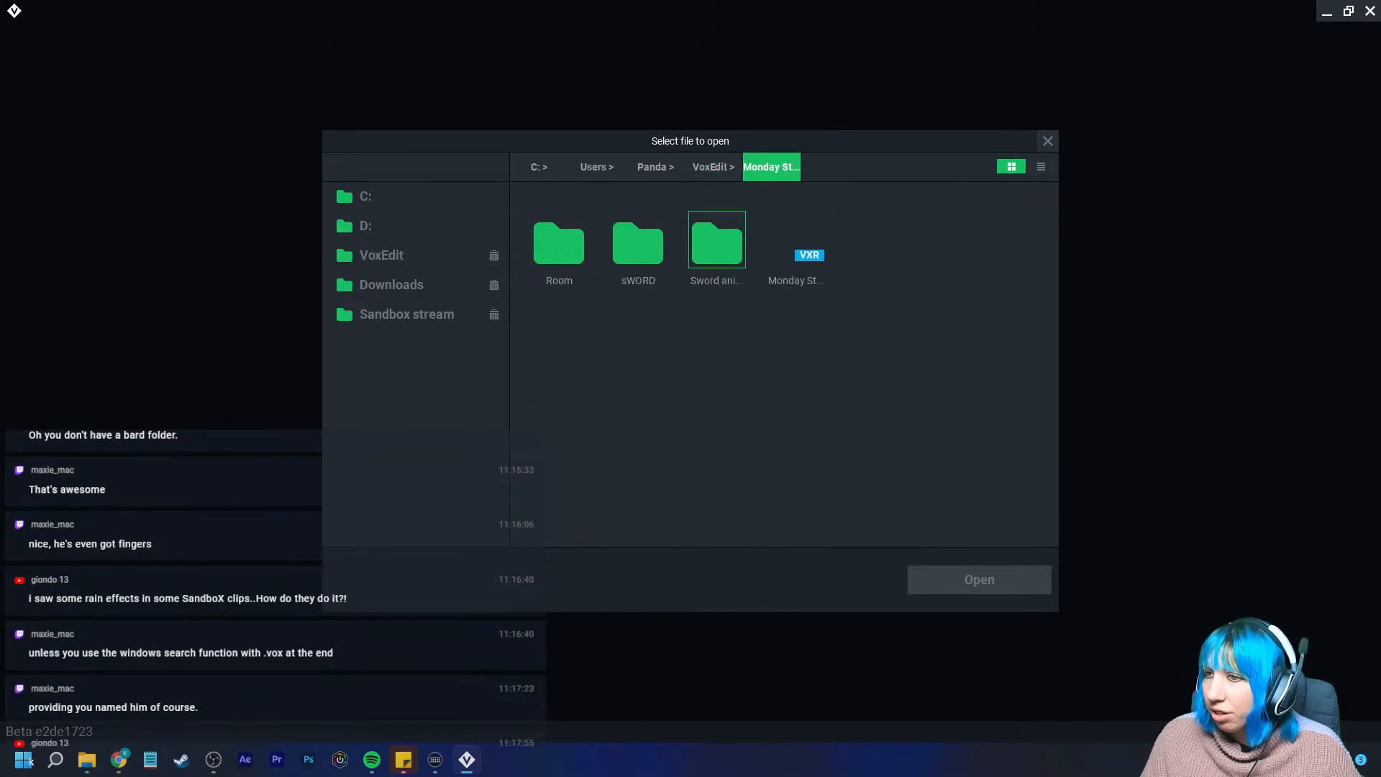
click(712, 167)
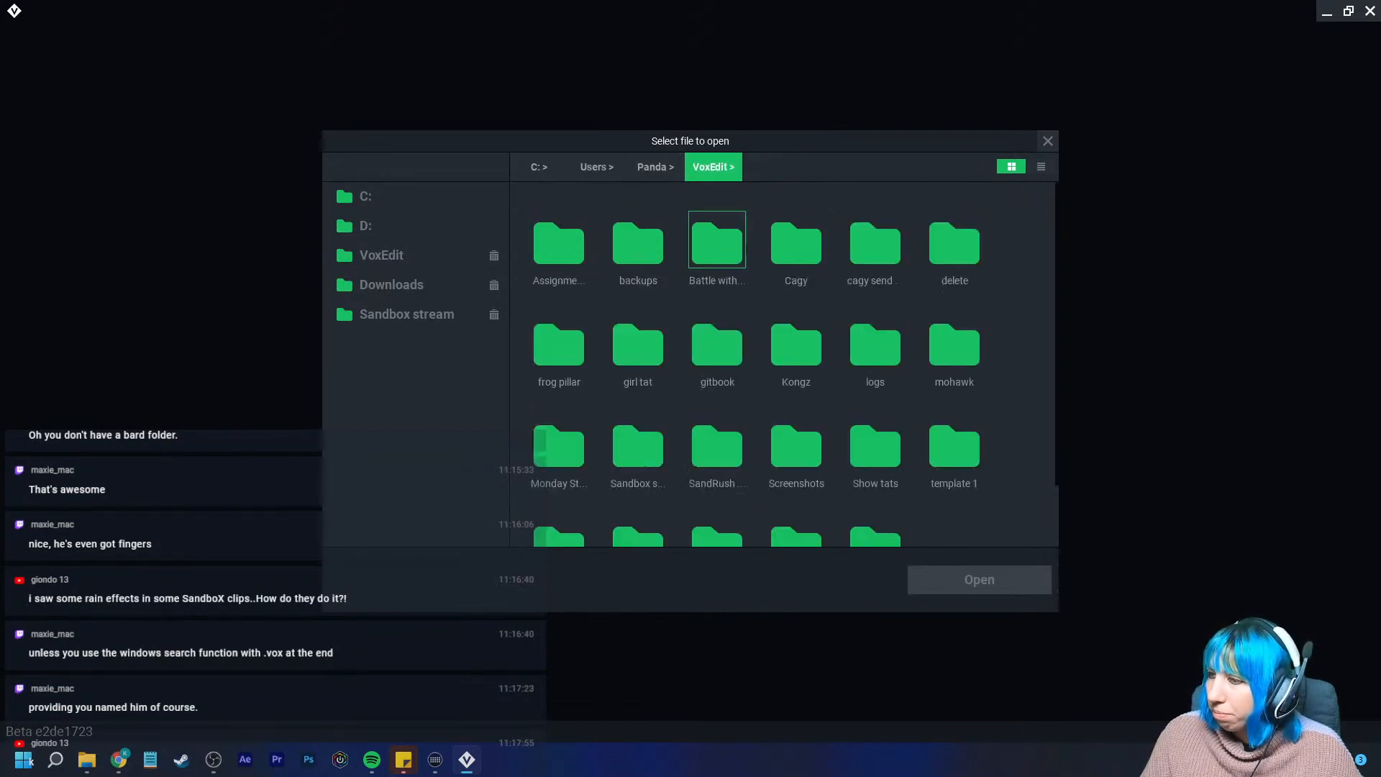
scroll(876, 369, down, 1)
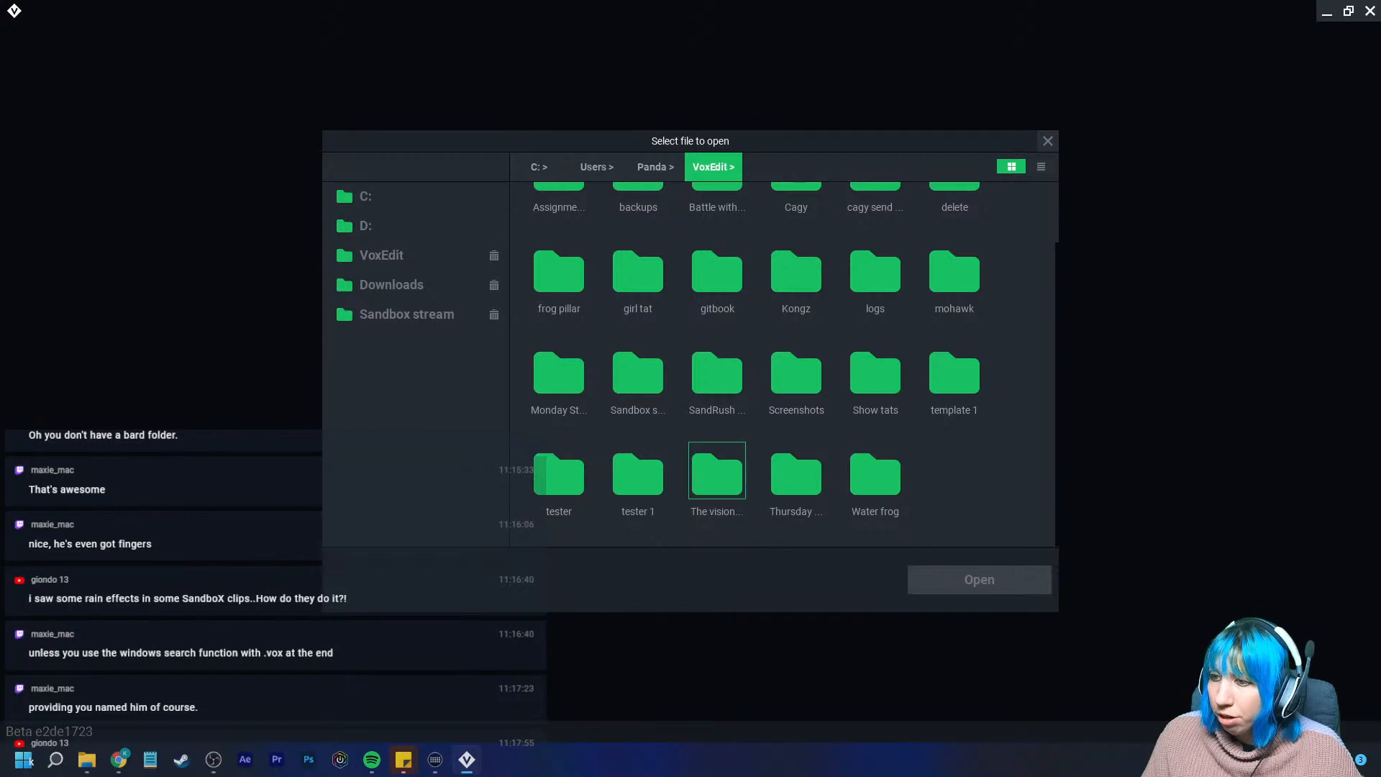
scroll(638, 432, up, 1)
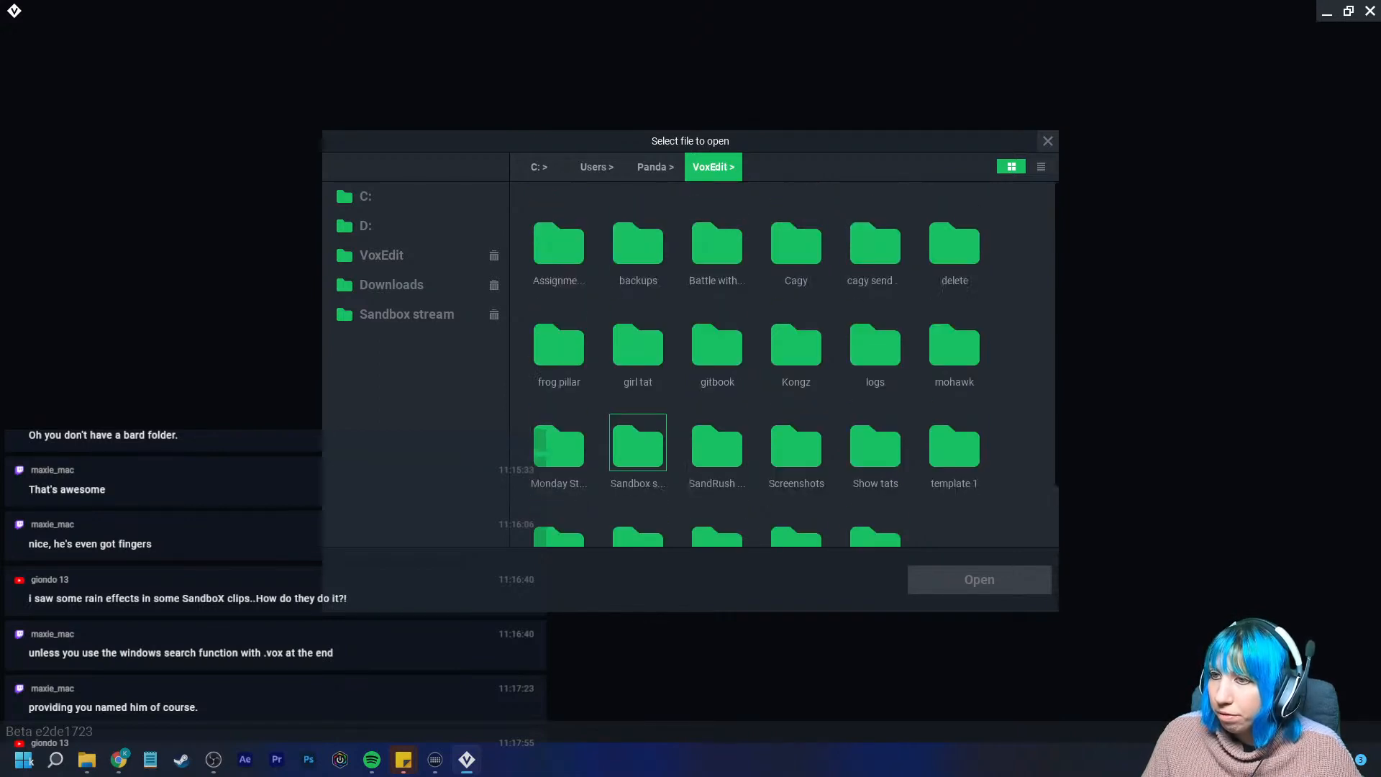
Look through the February, January and December subfolders of the assignments folder and close the file browser without opening anything
double_click(559, 239)
double_click(638, 240)
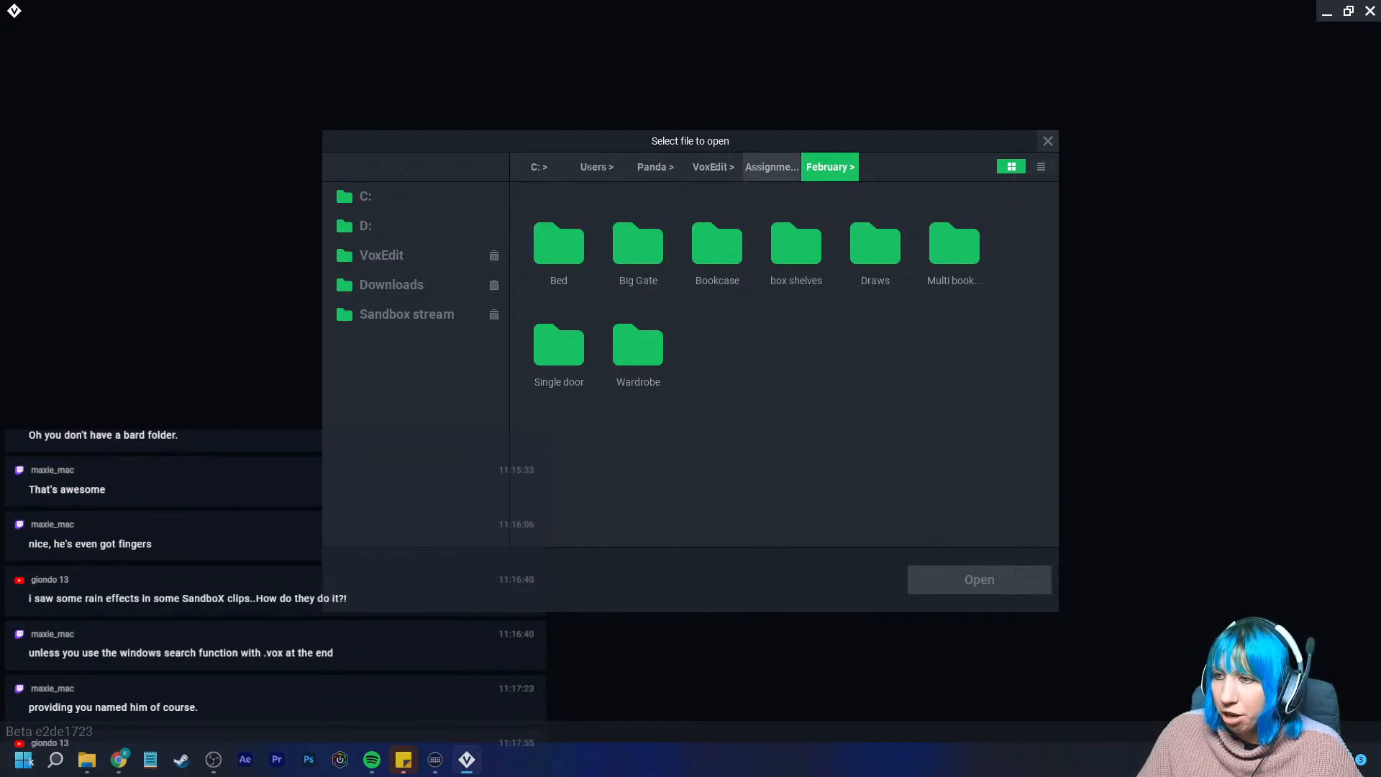
click(771, 166)
double_click(717, 243)
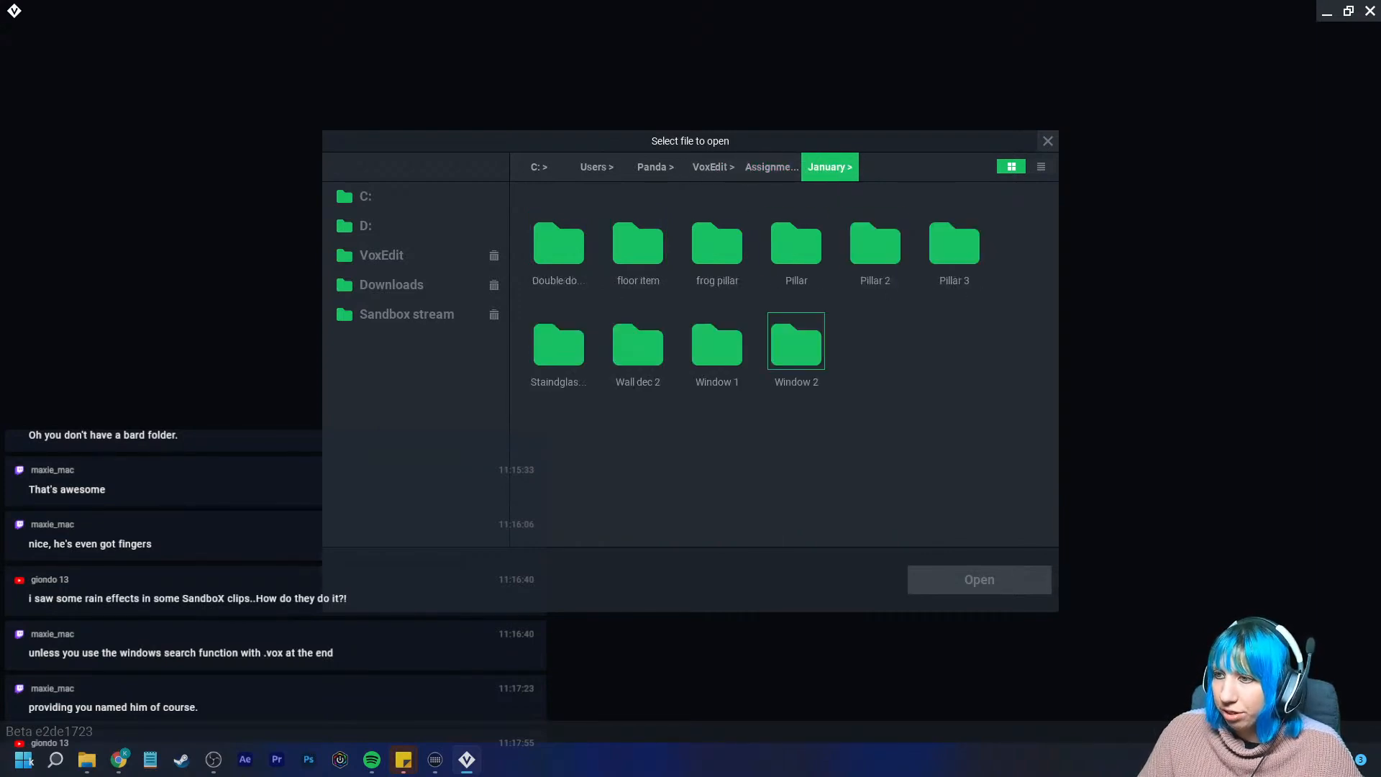
click(772, 167)
double_click(559, 243)
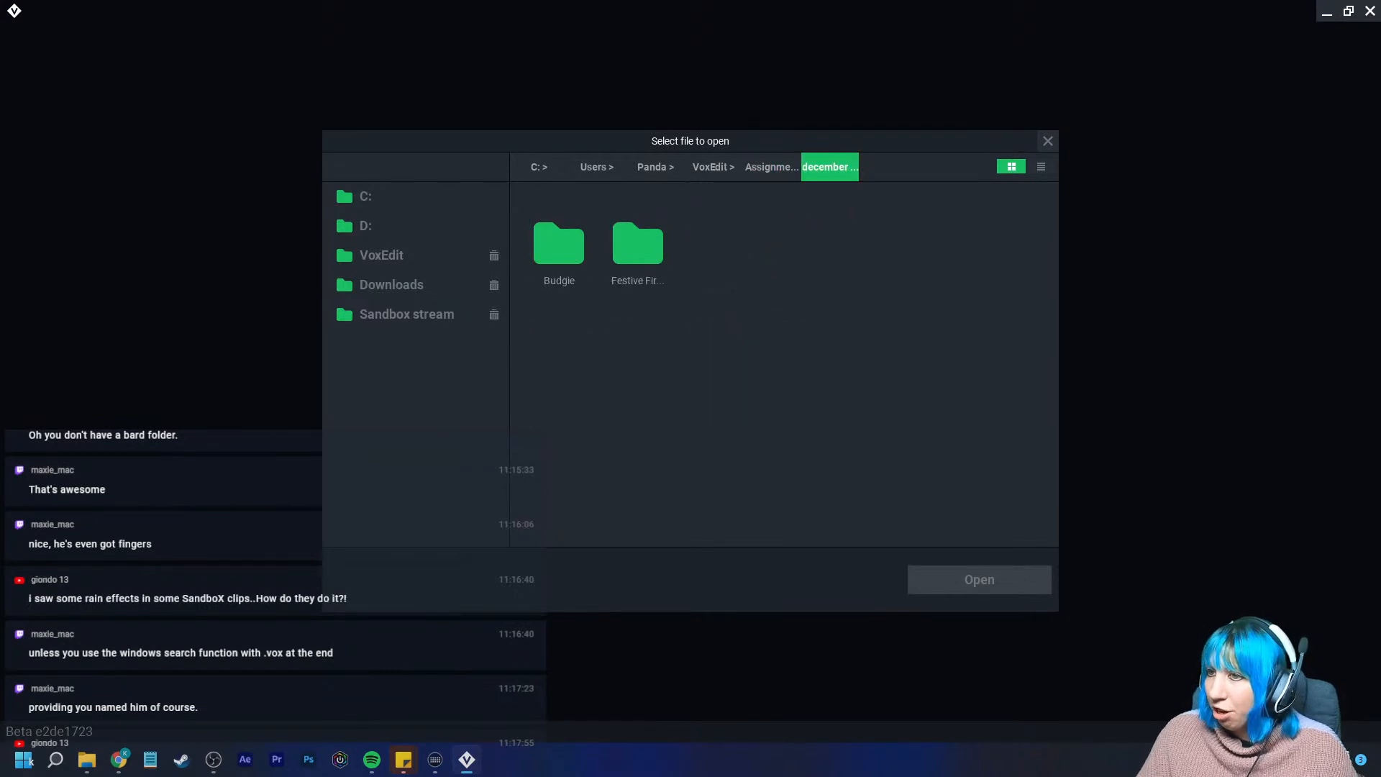
click(771, 167)
click(713, 167)
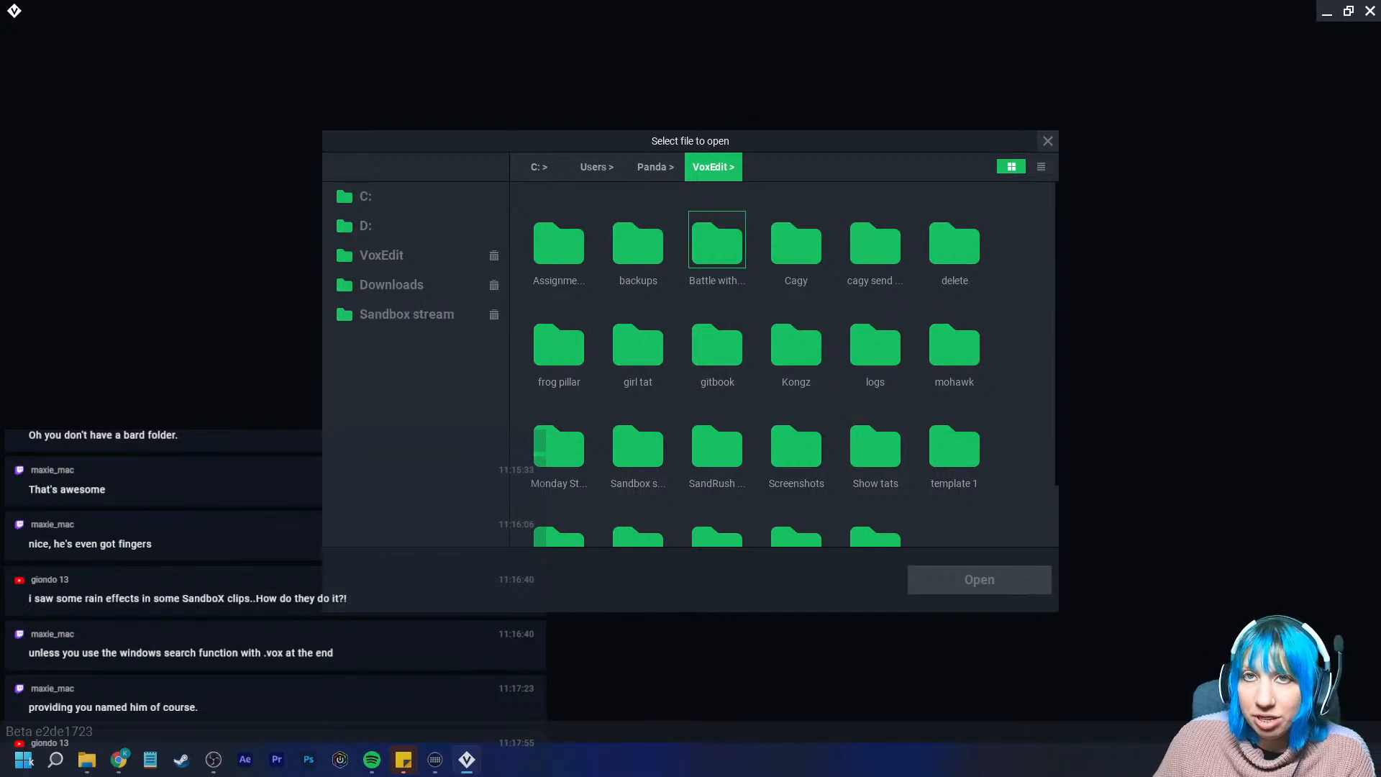
click(1048, 141)
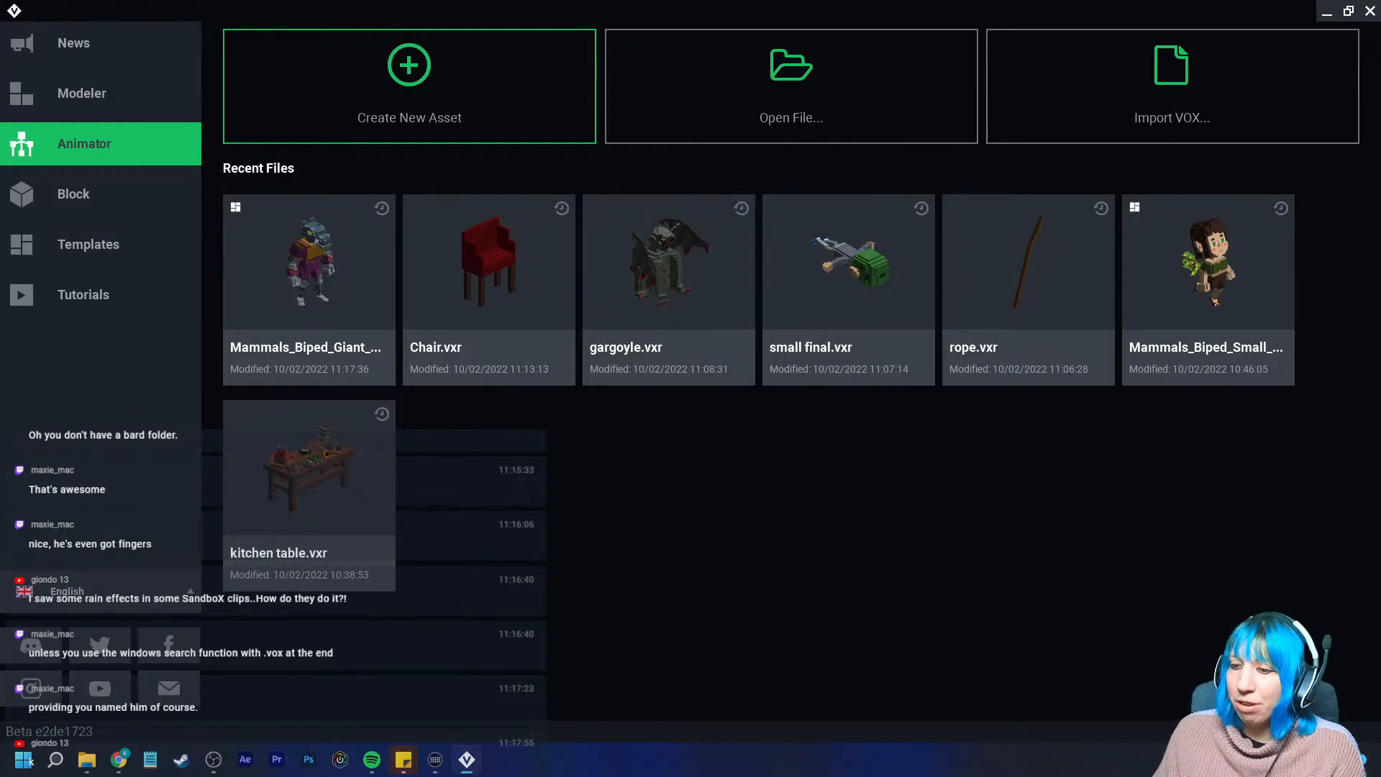
Show the gallery of asset templates
mouse_move(435, 759)
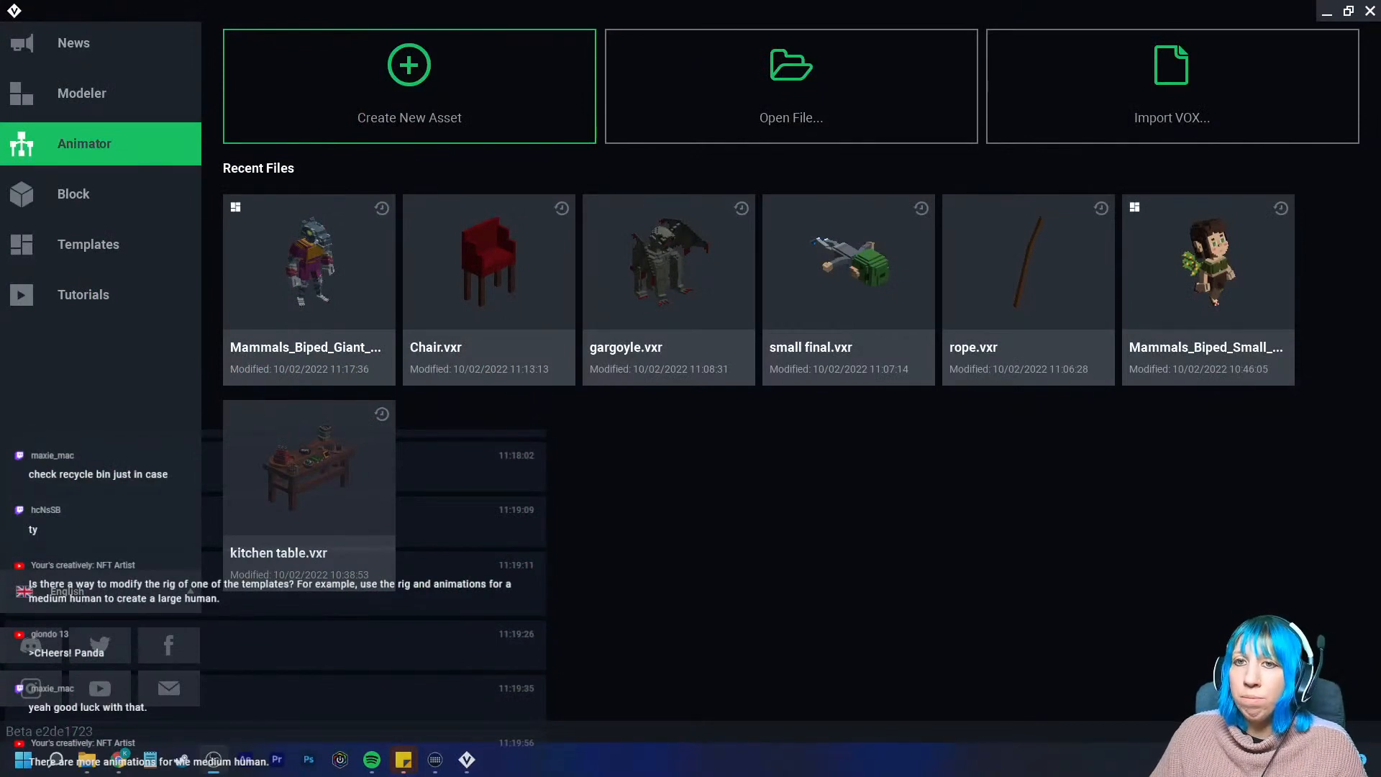
click(88, 244)
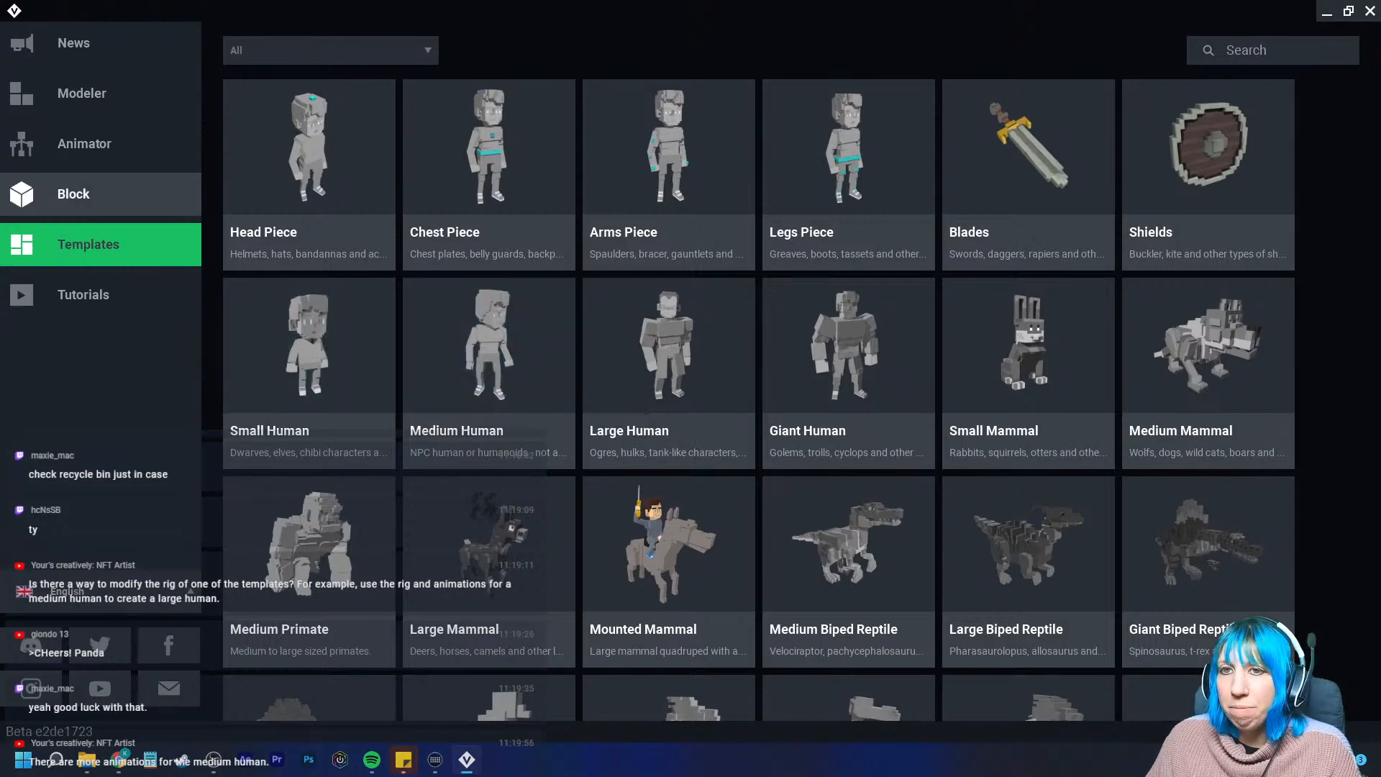
Open the recent asset small final.vxr and try to import the Head model from the dragonborn folder
click(84, 143)
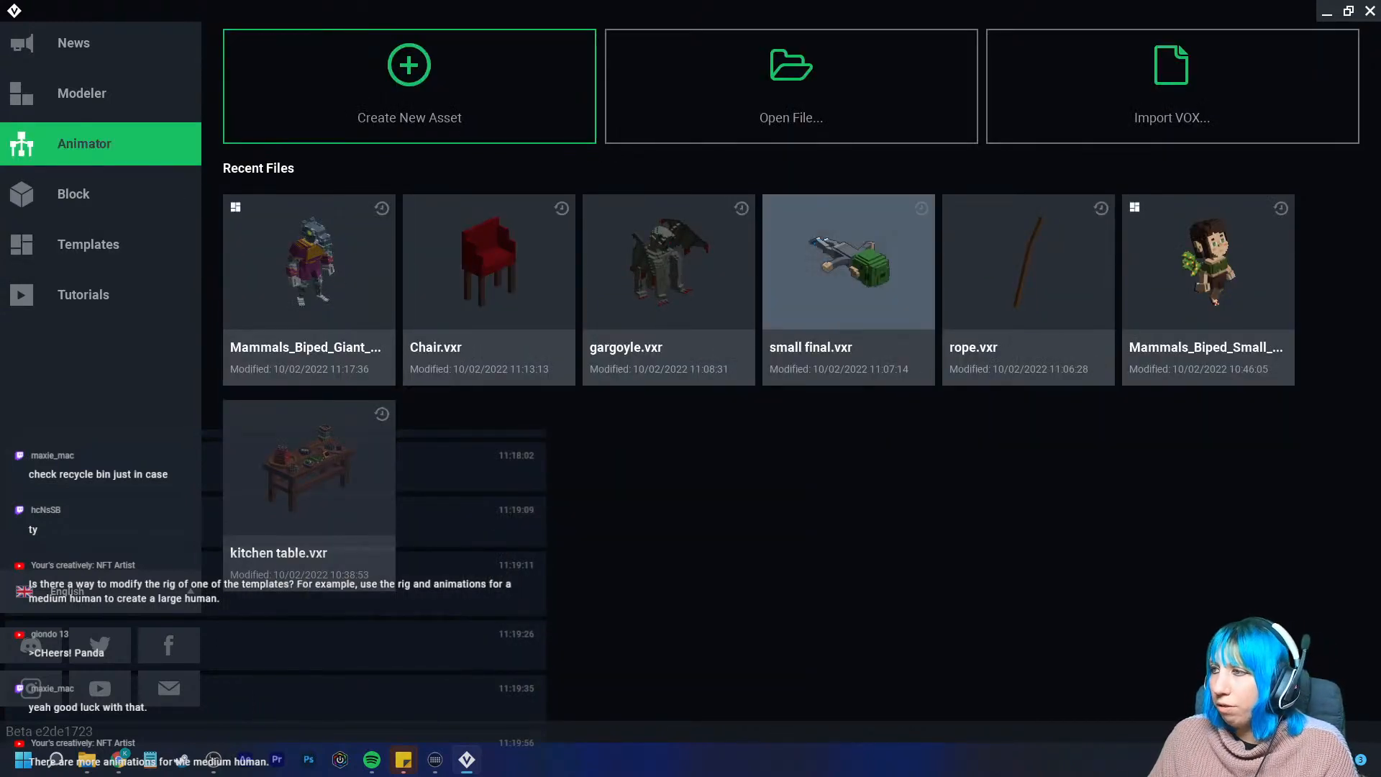
click(849, 273)
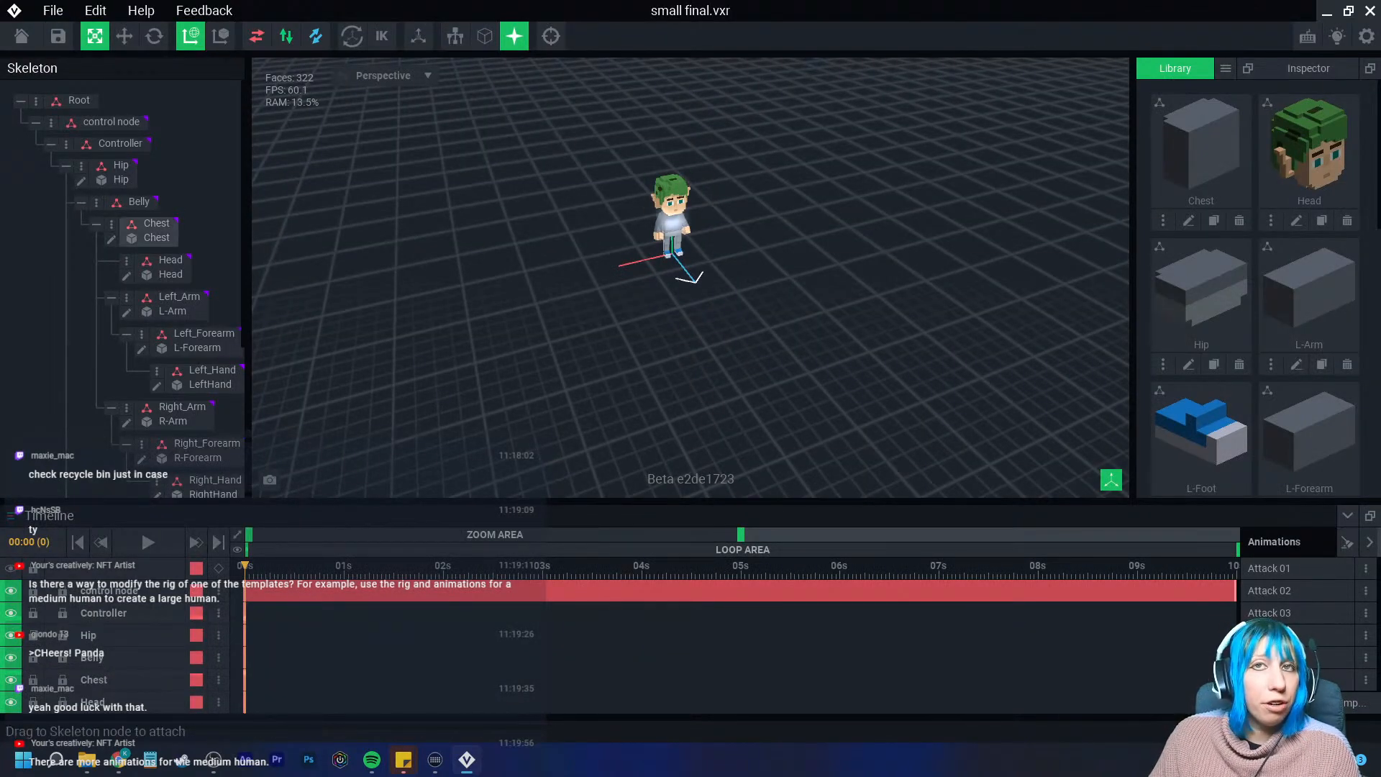
click(1226, 67)
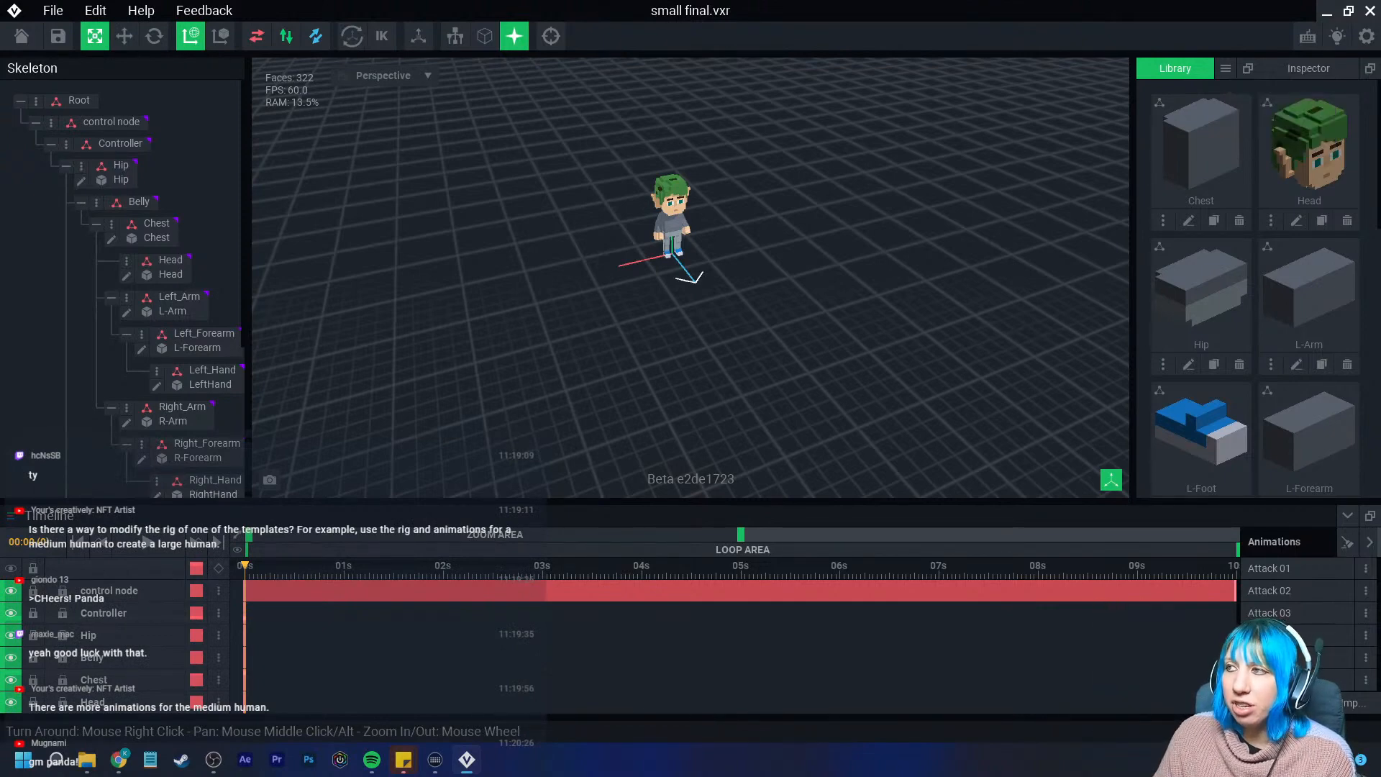
click(1226, 68)
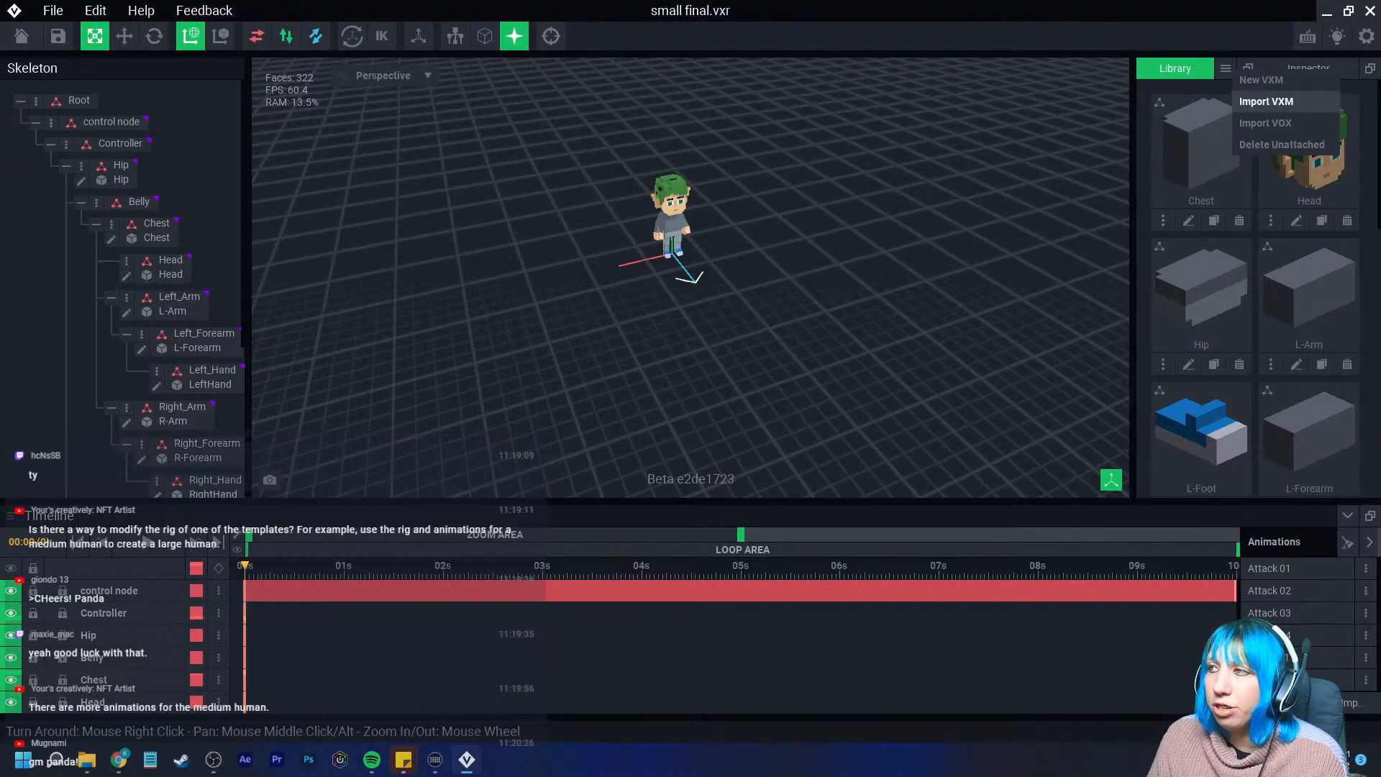
click(1267, 102)
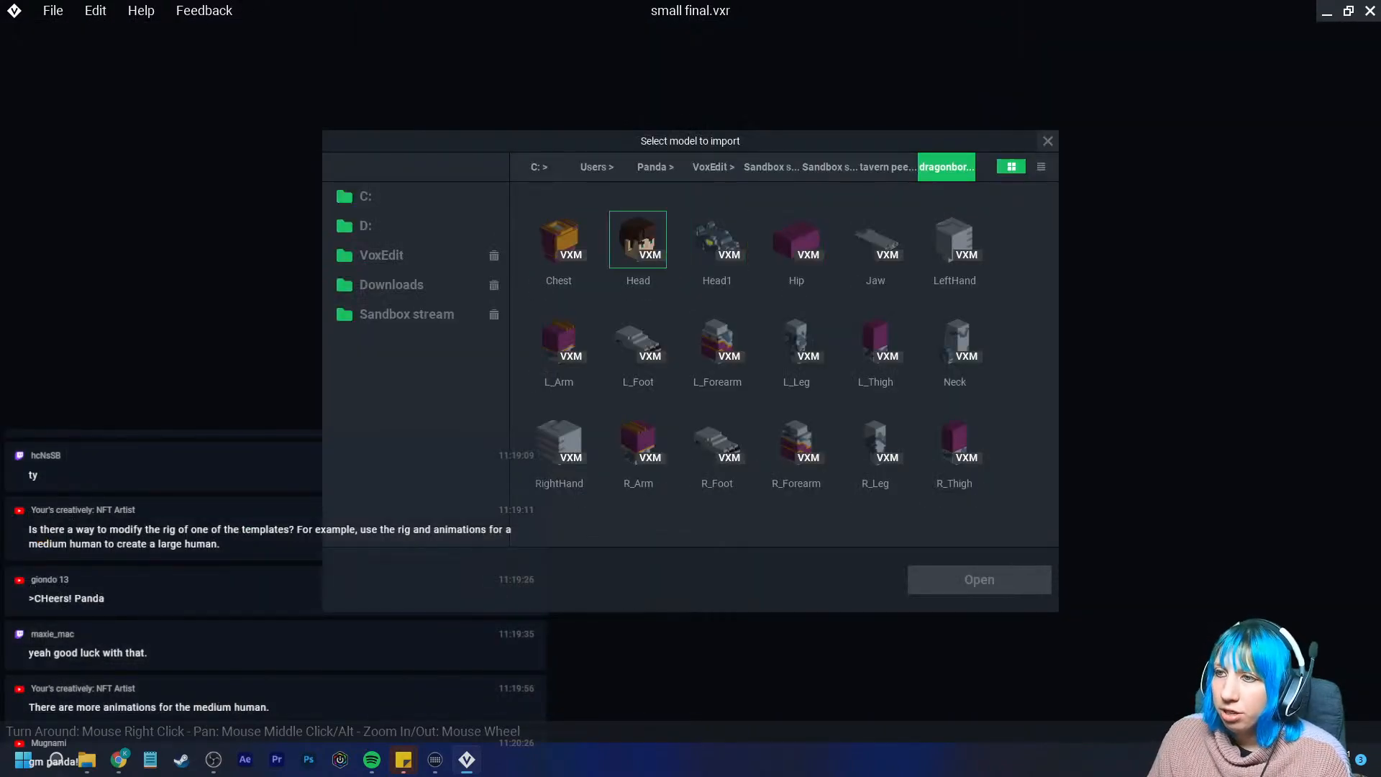
double_click(638, 240)
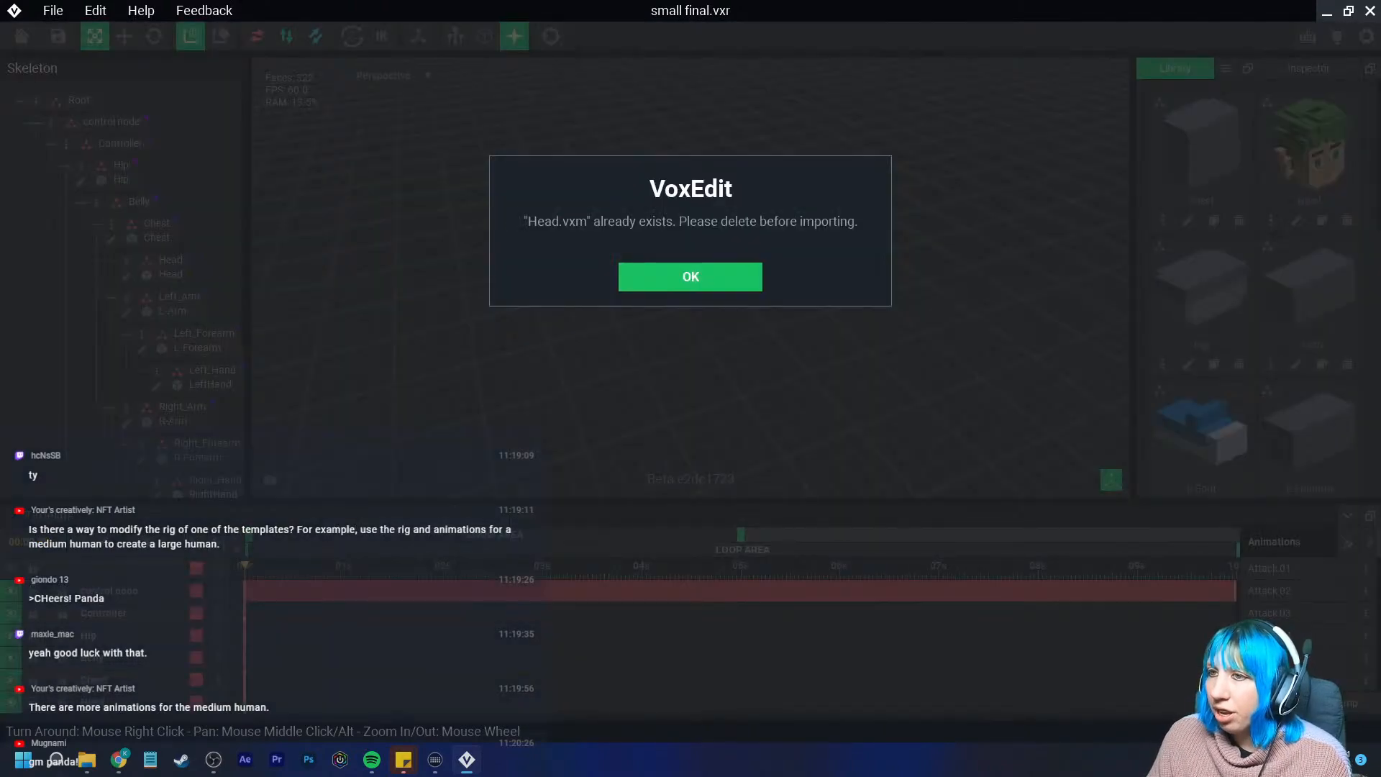
key(Return)
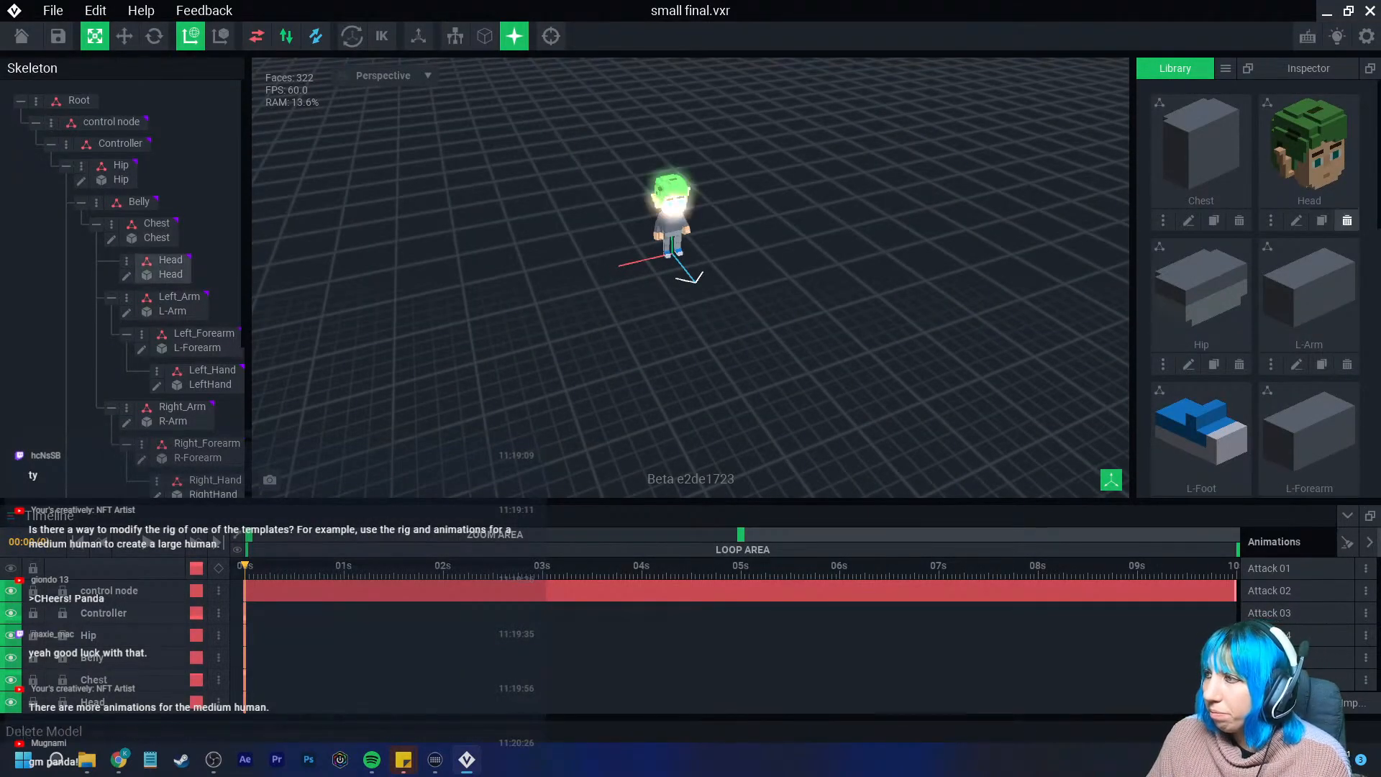
Delete the existing Head model, import Head from the dragonborn folder and attach it to the skeleton's Head node
click(1348, 220)
click(621, 277)
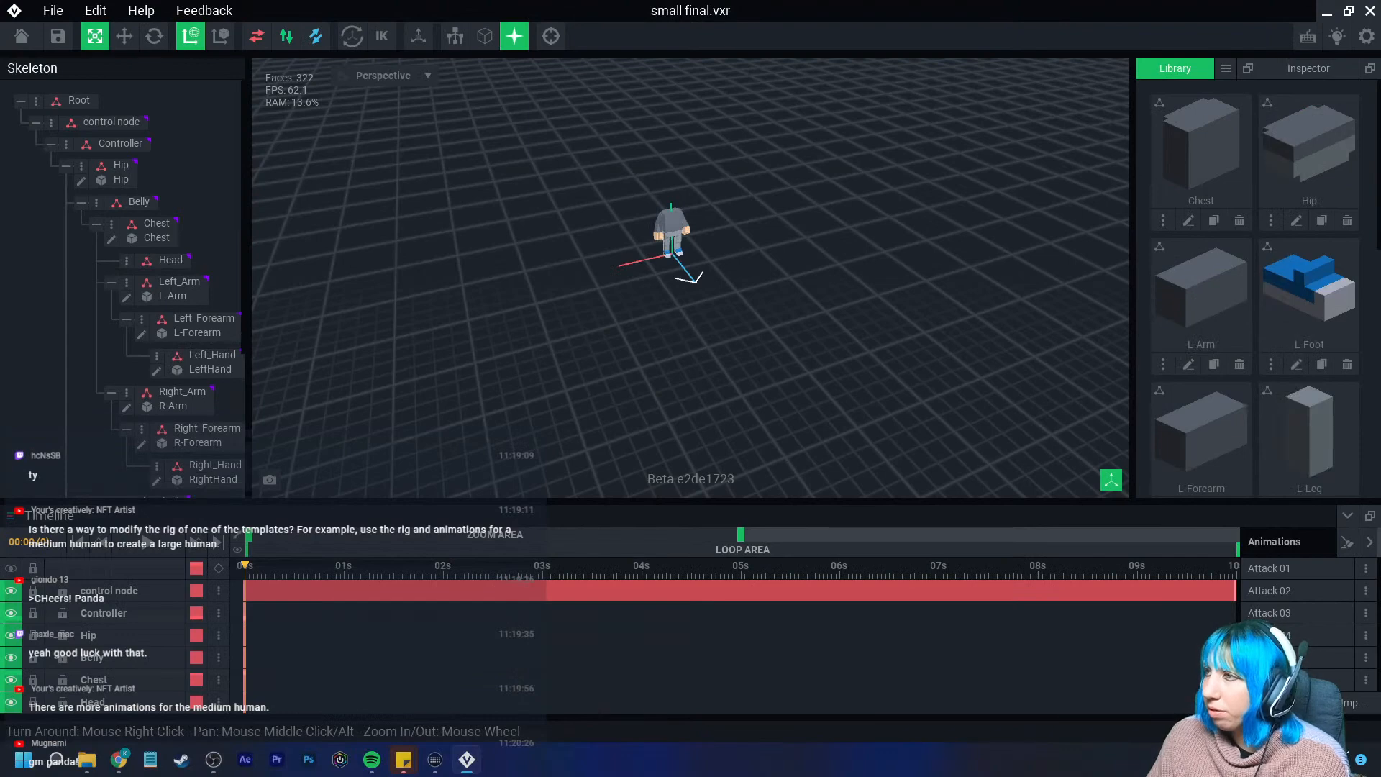
click(1226, 68)
click(1259, 95)
click(638, 239)
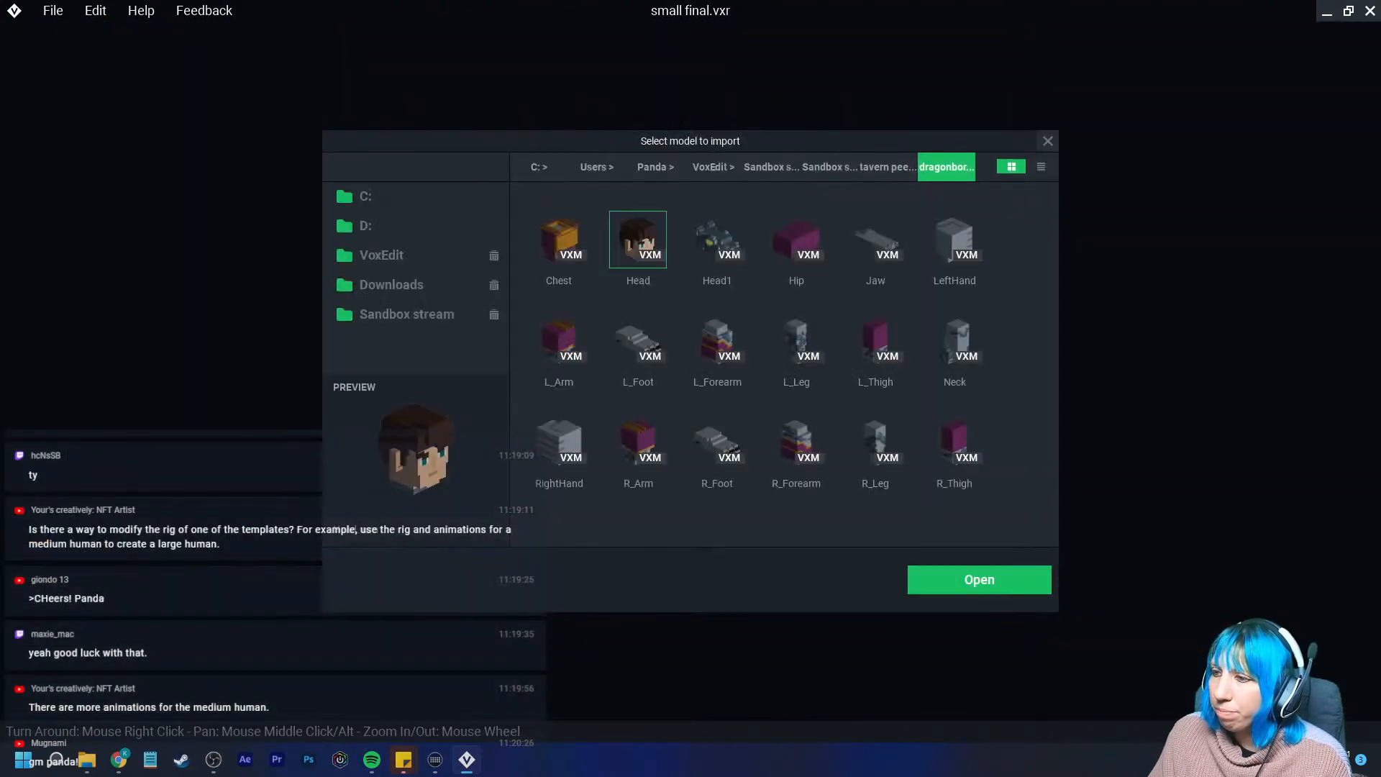
click(979, 579)
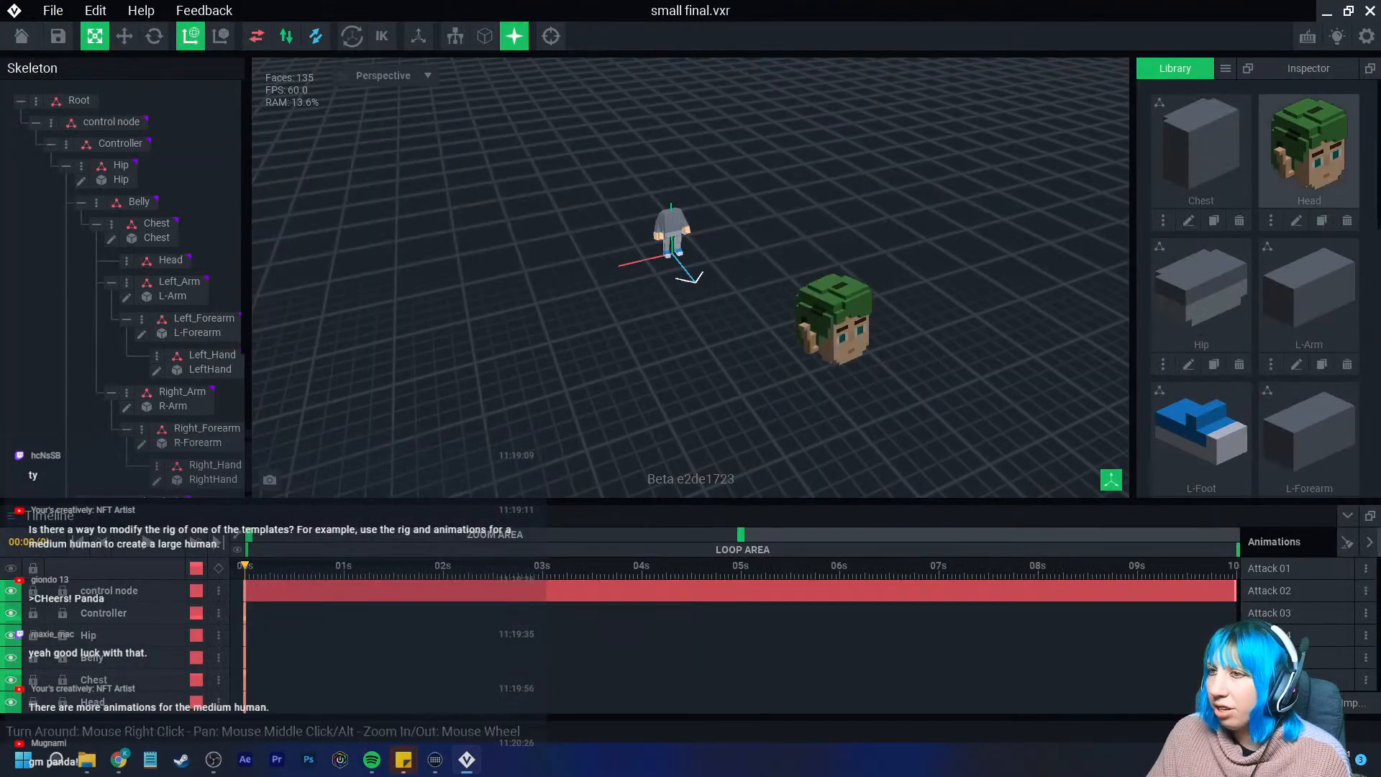
drag(835, 320, 171, 260)
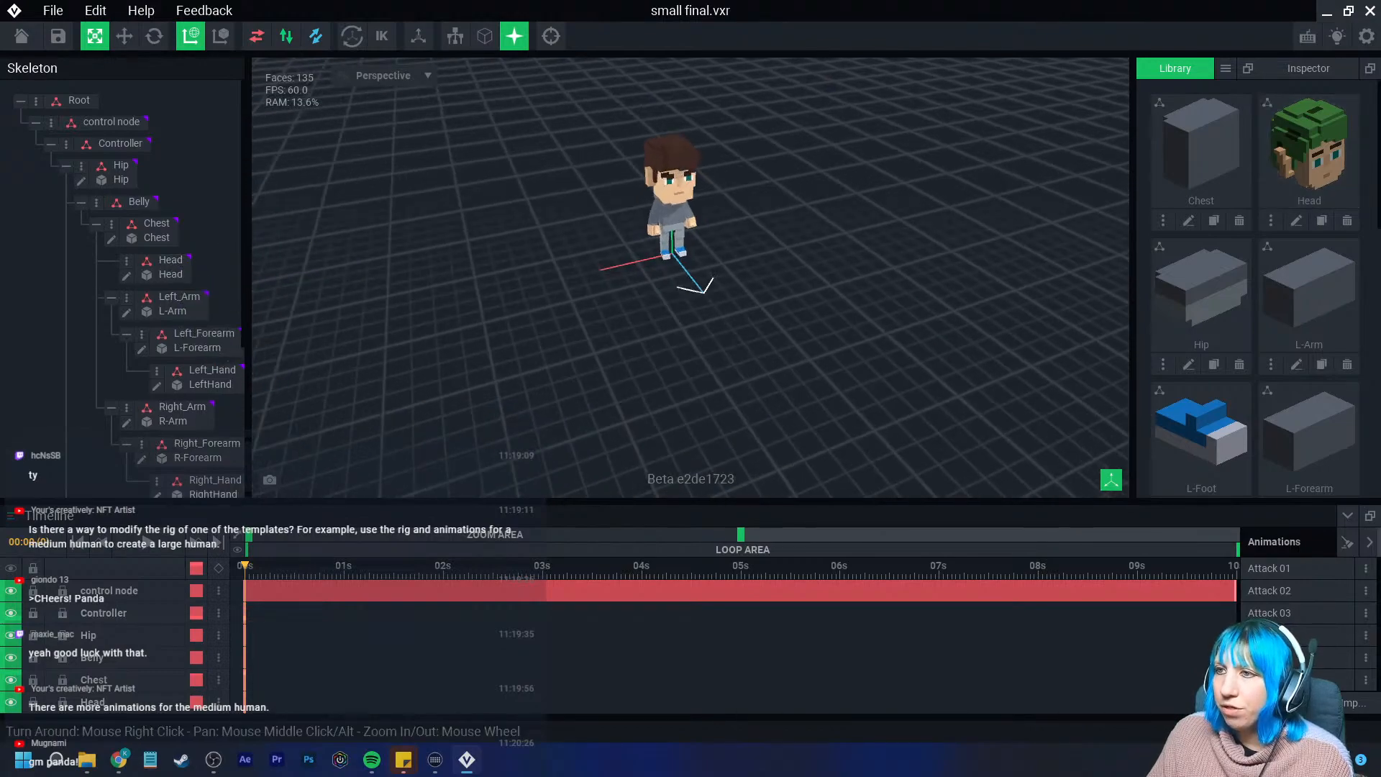
scroll(691, 288, up, 3)
right_drag(777, 324, 605, 299)
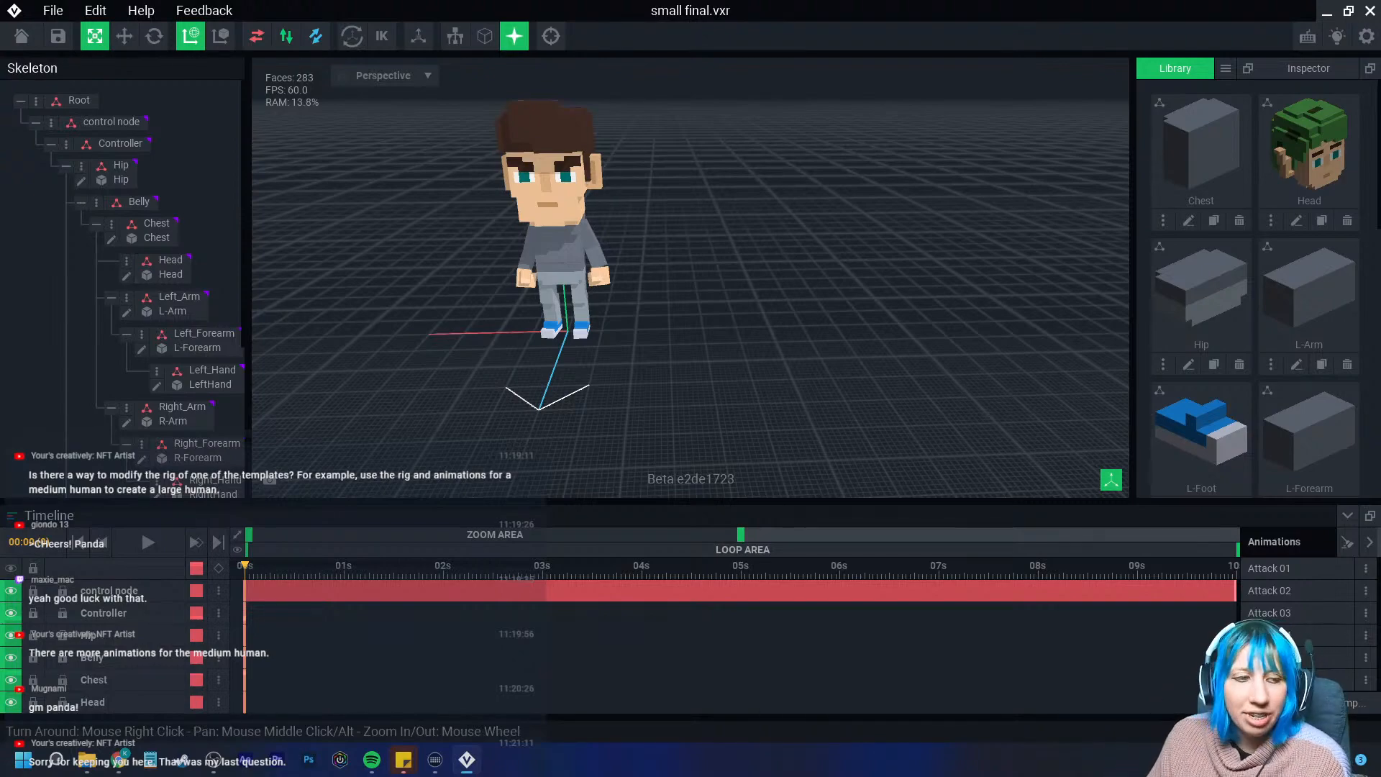
Lower the Head model's pivot point to below the chin and return to the project, saving the change
right_drag(564, 259, 784, 227)
click(856, 184)
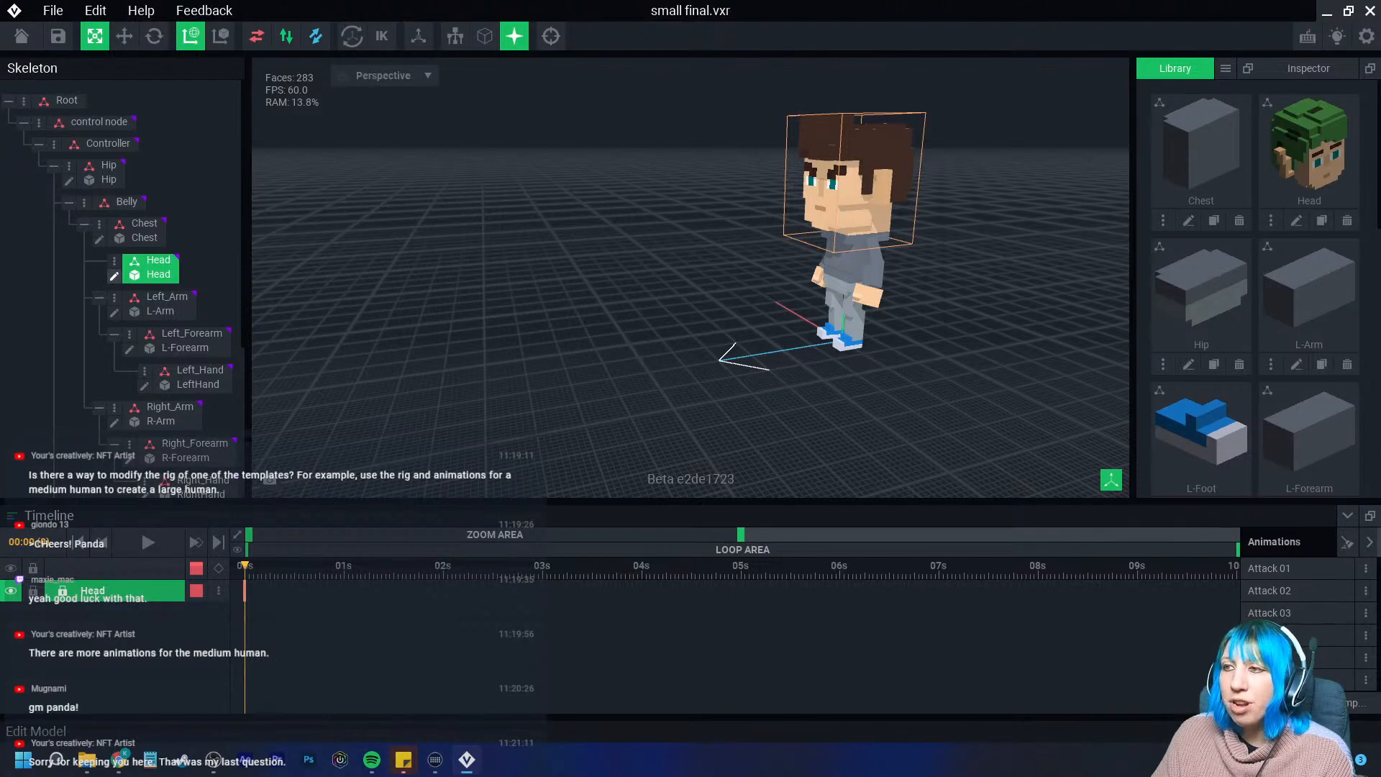
click(114, 275)
right_drag(392, 320, 344, 392)
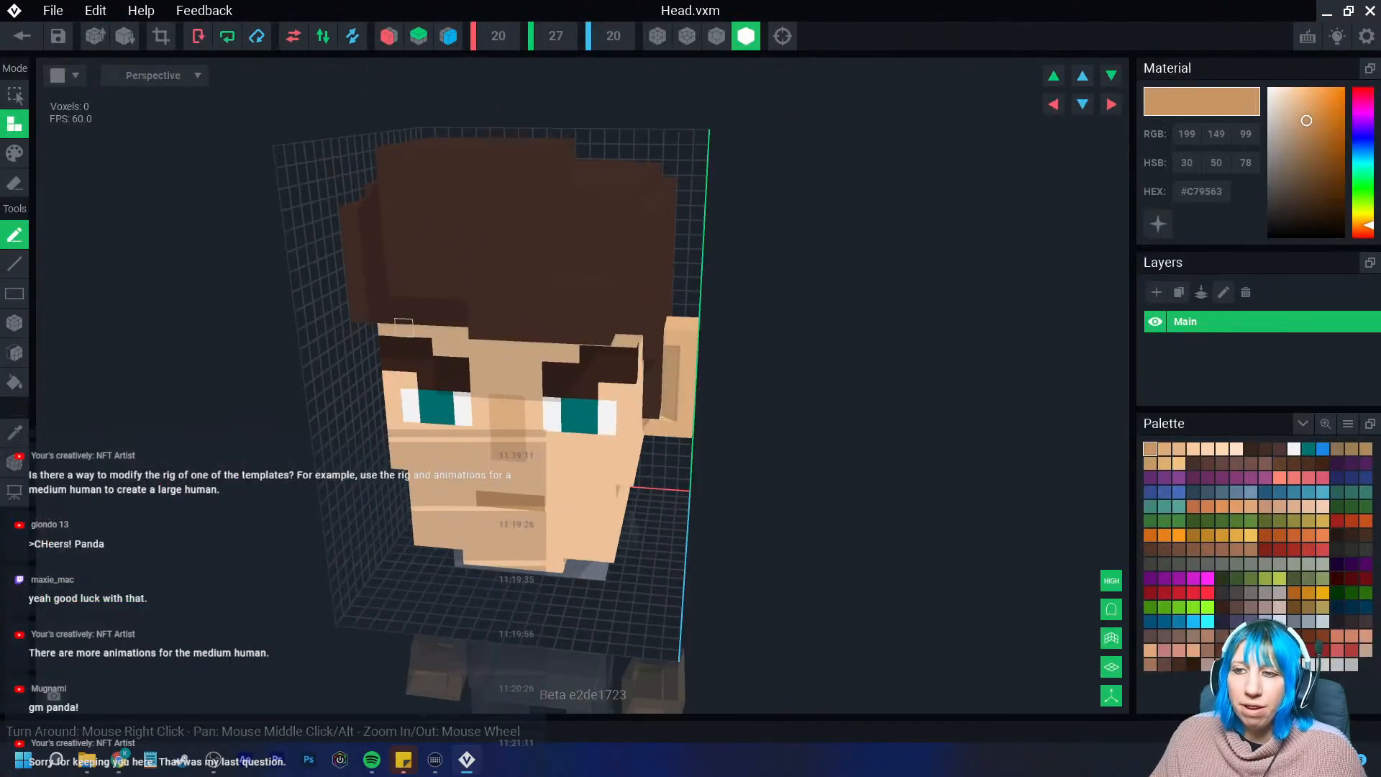
click(15, 462)
scroll(460, 324, down, 2)
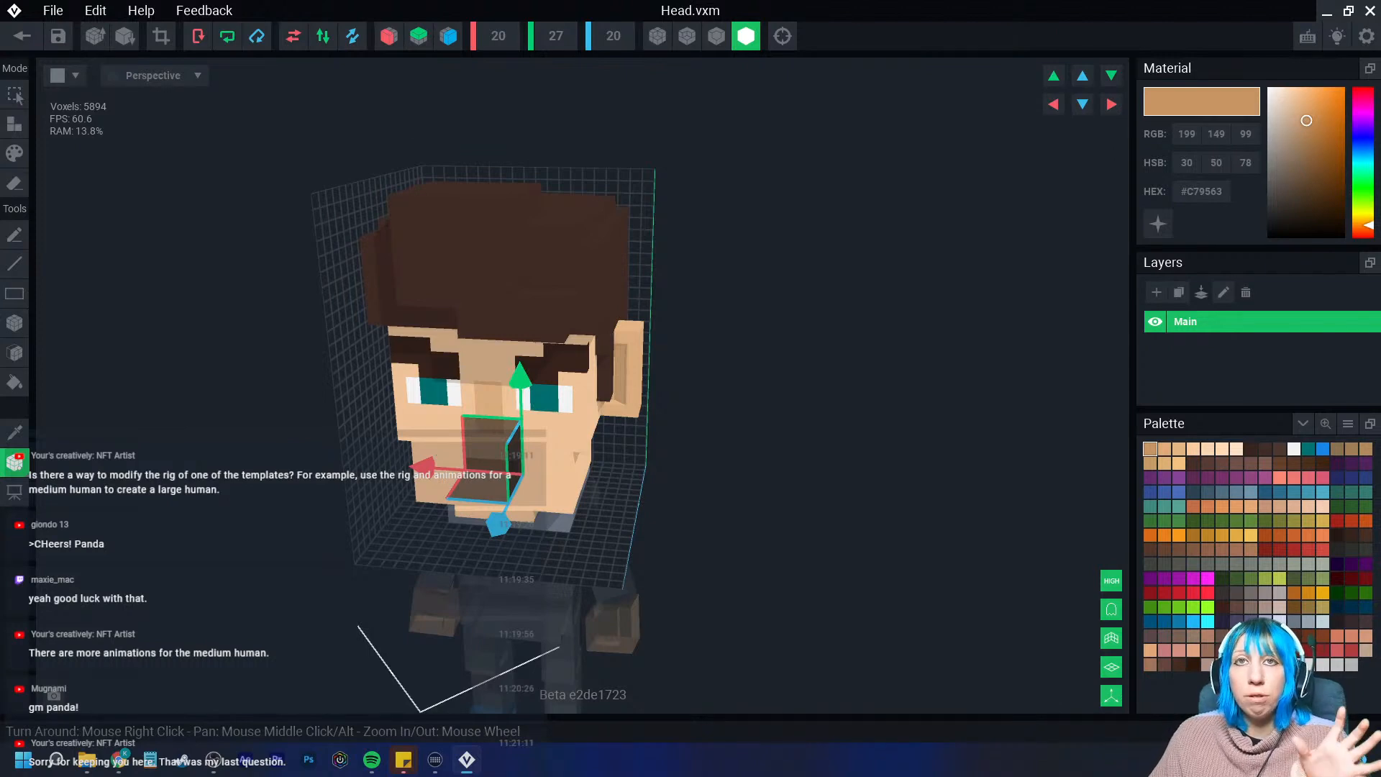
drag(519, 376, 524, 536)
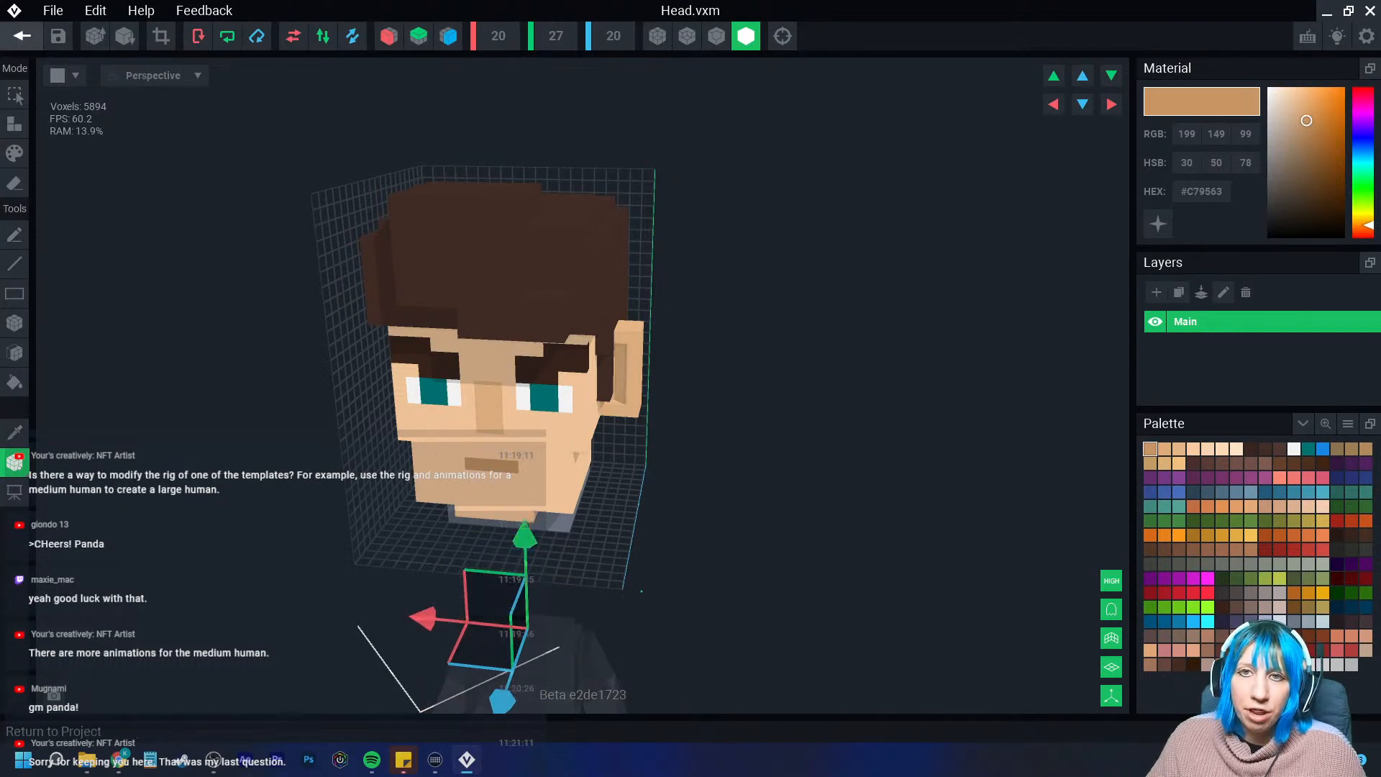
click(23, 36)
click(539, 276)
Lower the Chest model's pivot point to well below the torso and return to the project, saving the change
mouse_move(585, 209)
right_down()
mouse_move(496, 173)
mouse_move(515, 133)
right_up()
click(550, 241)
double_click(551, 241)
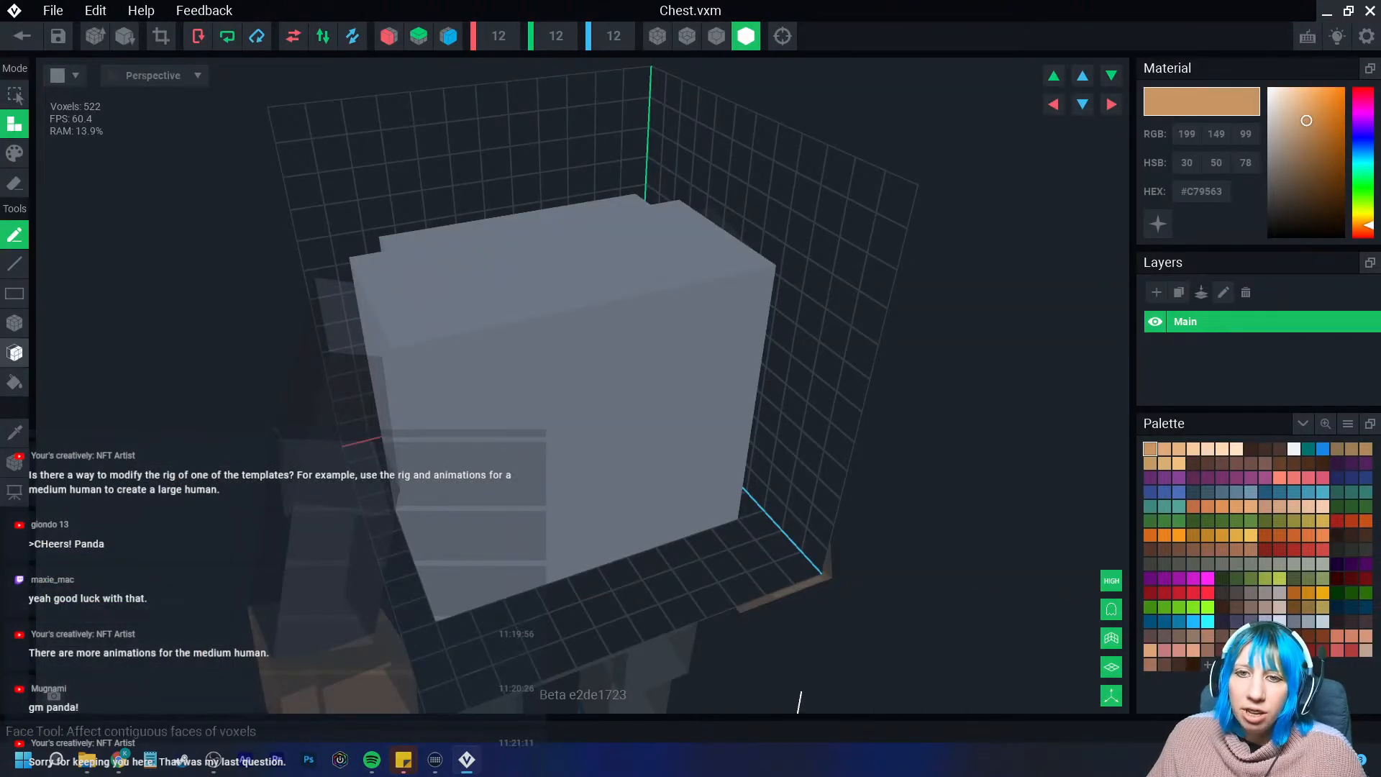
click(15, 462)
scroll(414, 505, down, 6)
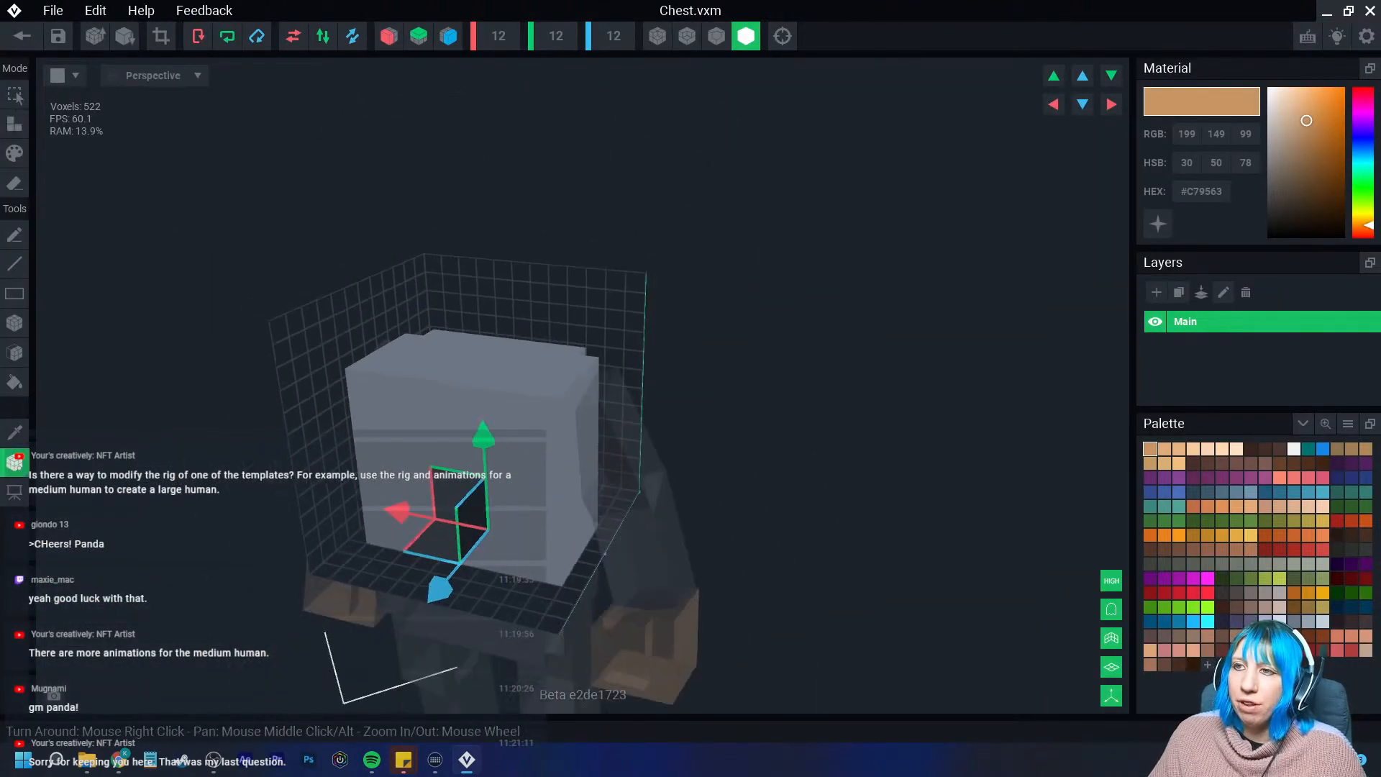
drag(454, 424, 462, 595)
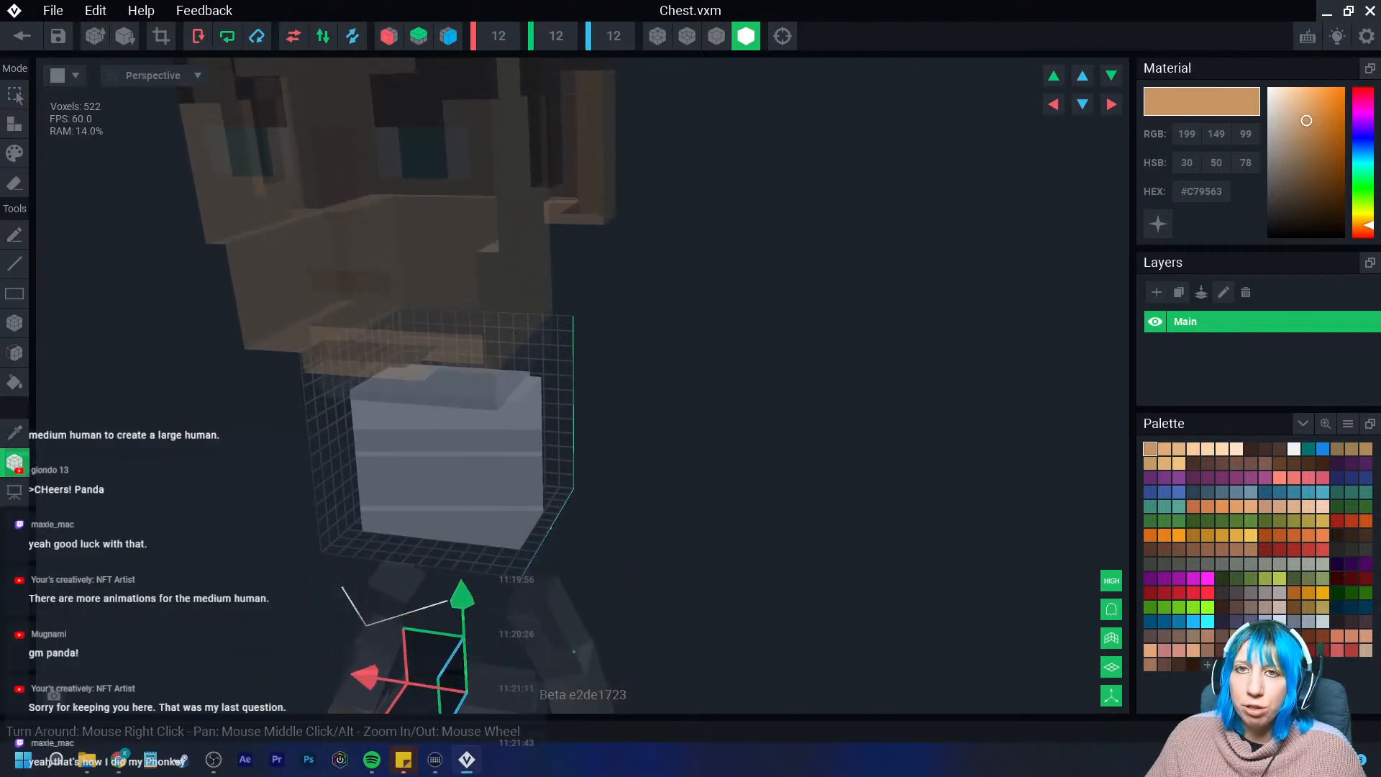
click(22, 36)
click(539, 274)
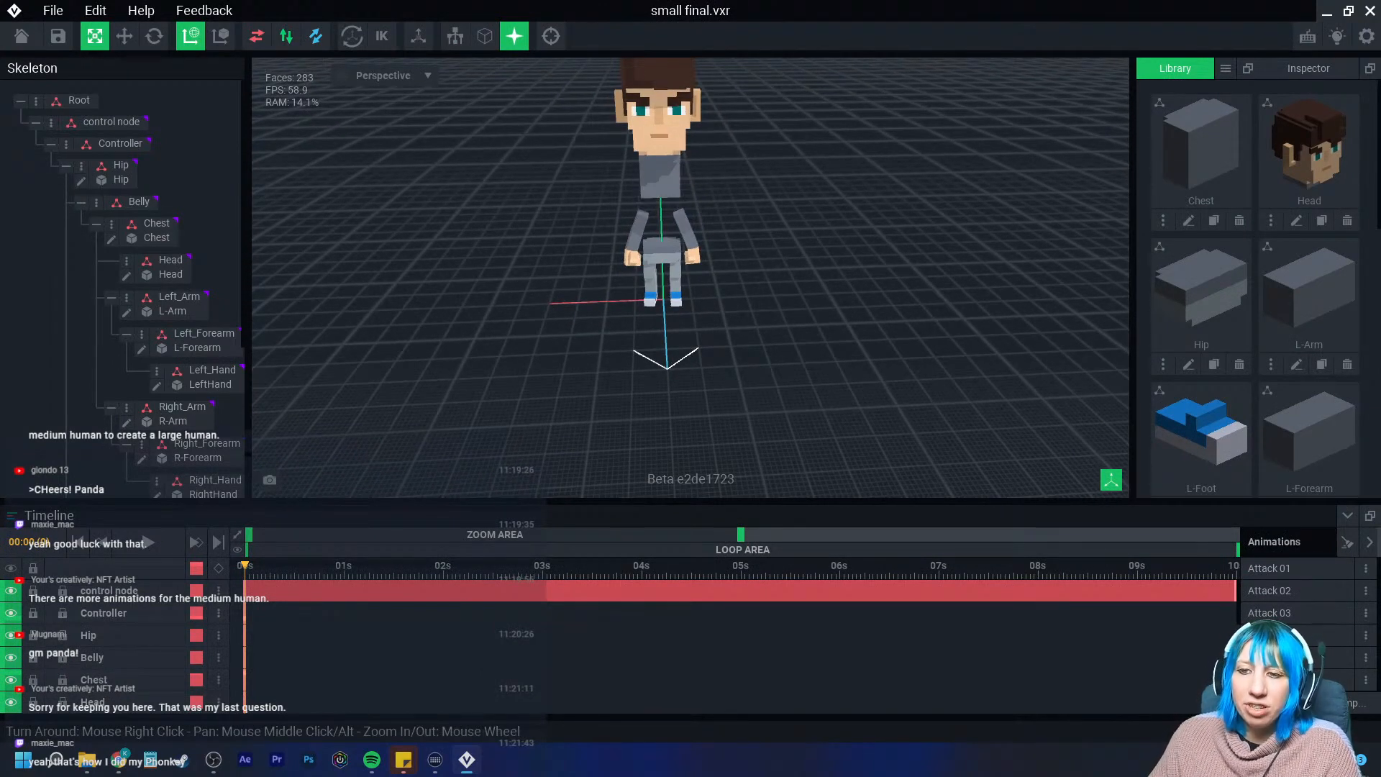
Play the Attack 03 animation on the modified character and pause it partway through
mouse_move(443, 567)
mouse_down()
mouse_move(889, 566)
mouse_move(459, 566)
mouse_up()
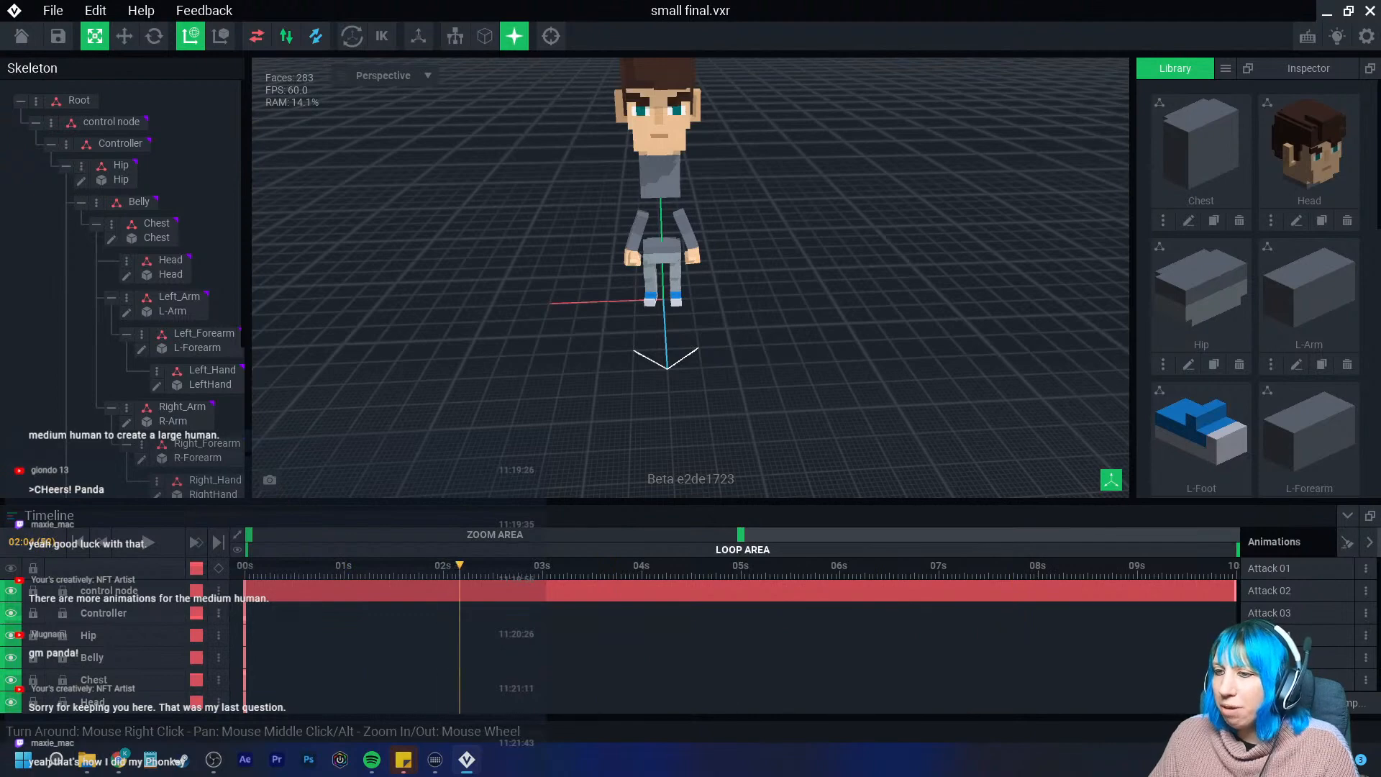
click(1270, 613)
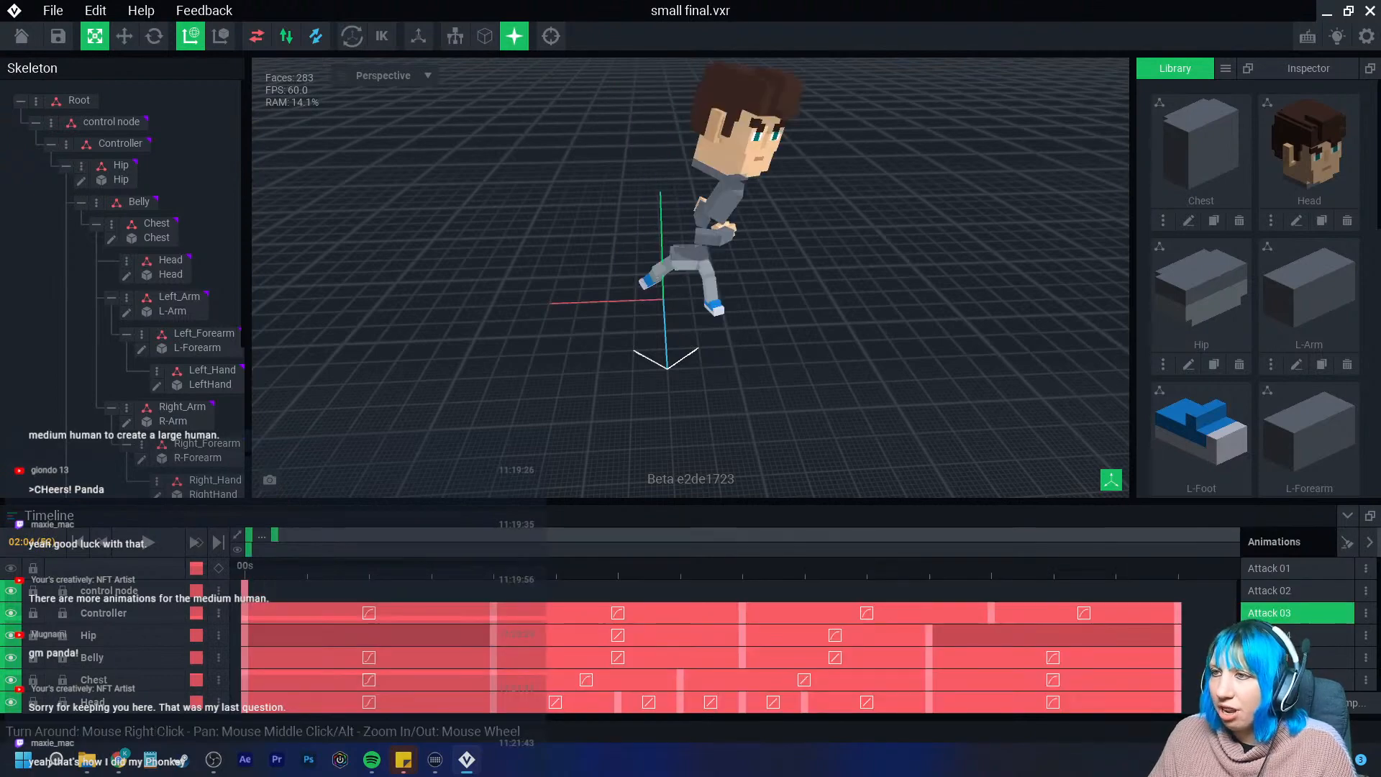
click(147, 542)
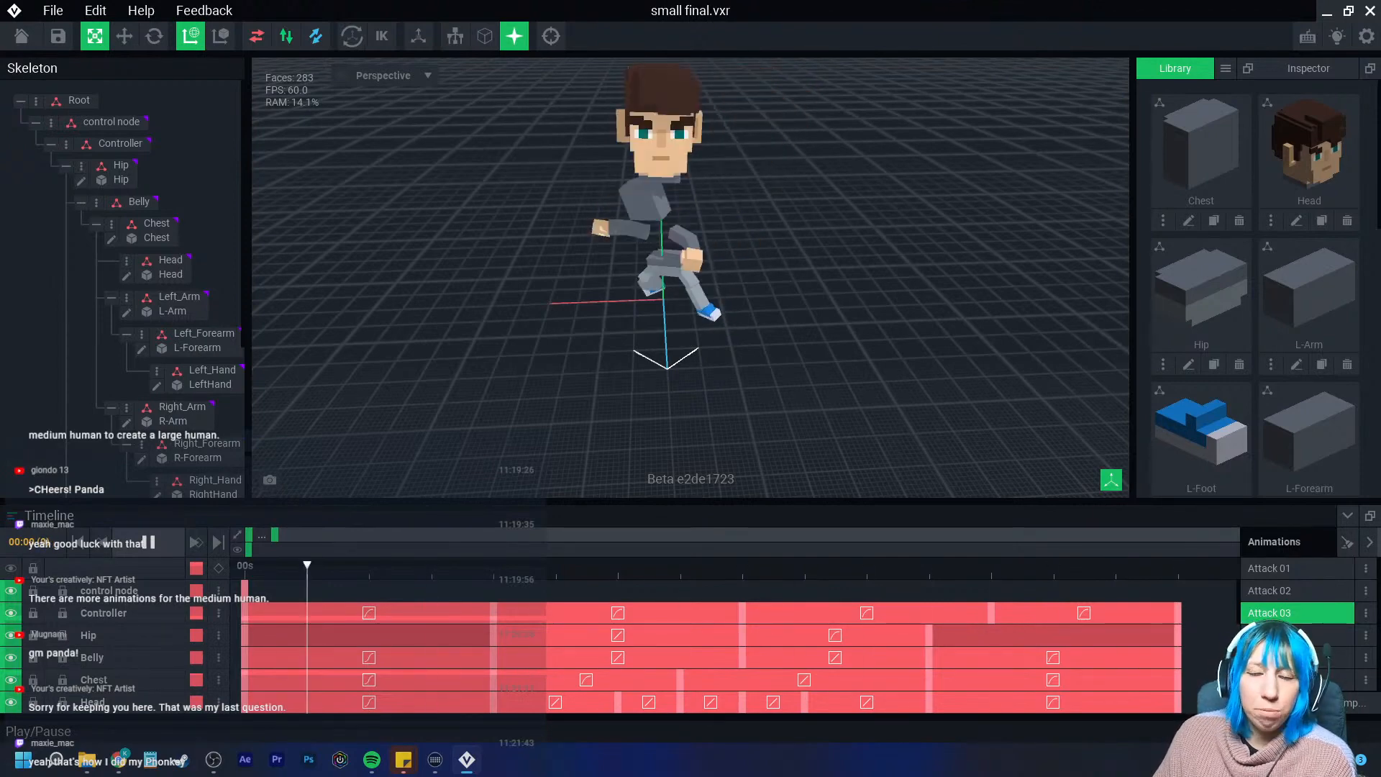
click(148, 543)
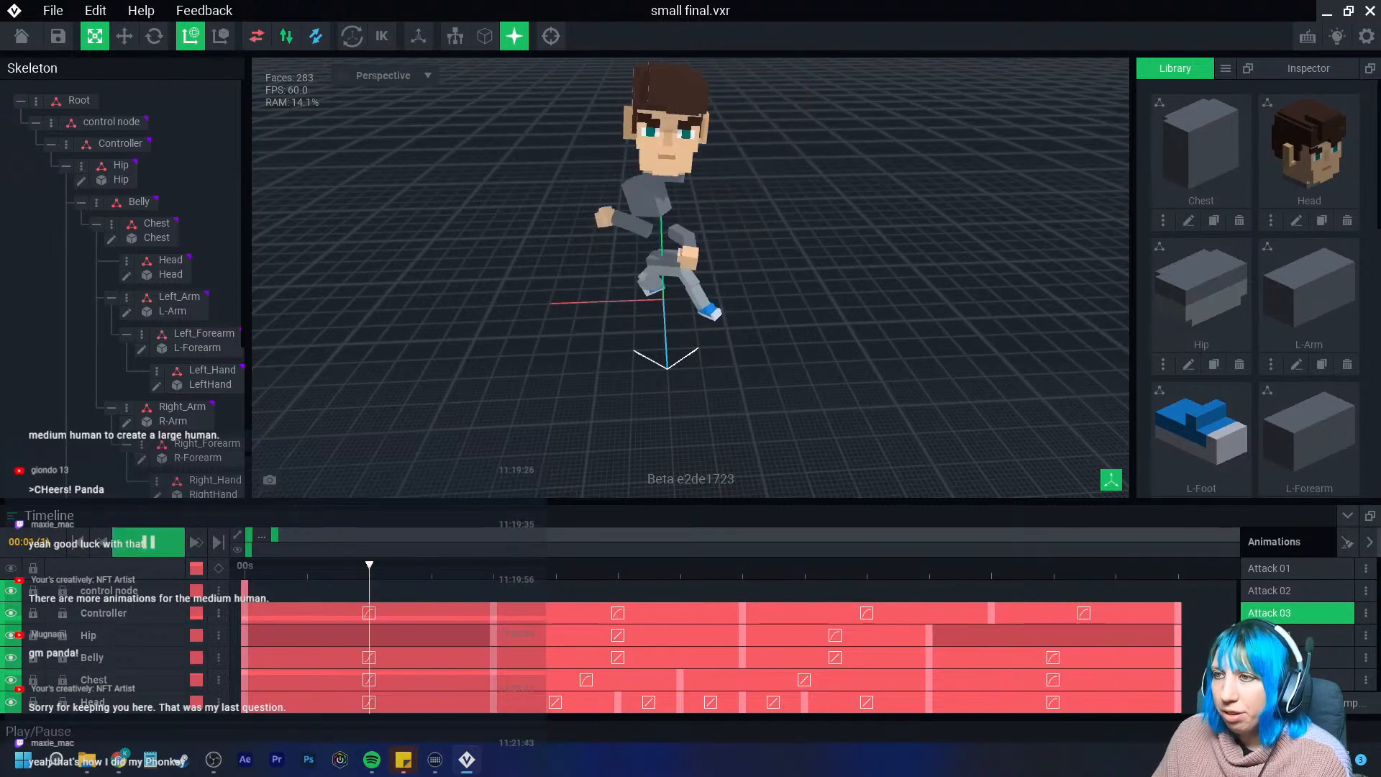
Open the Chest model to check its pivot point and return to the project
click(645, 197)
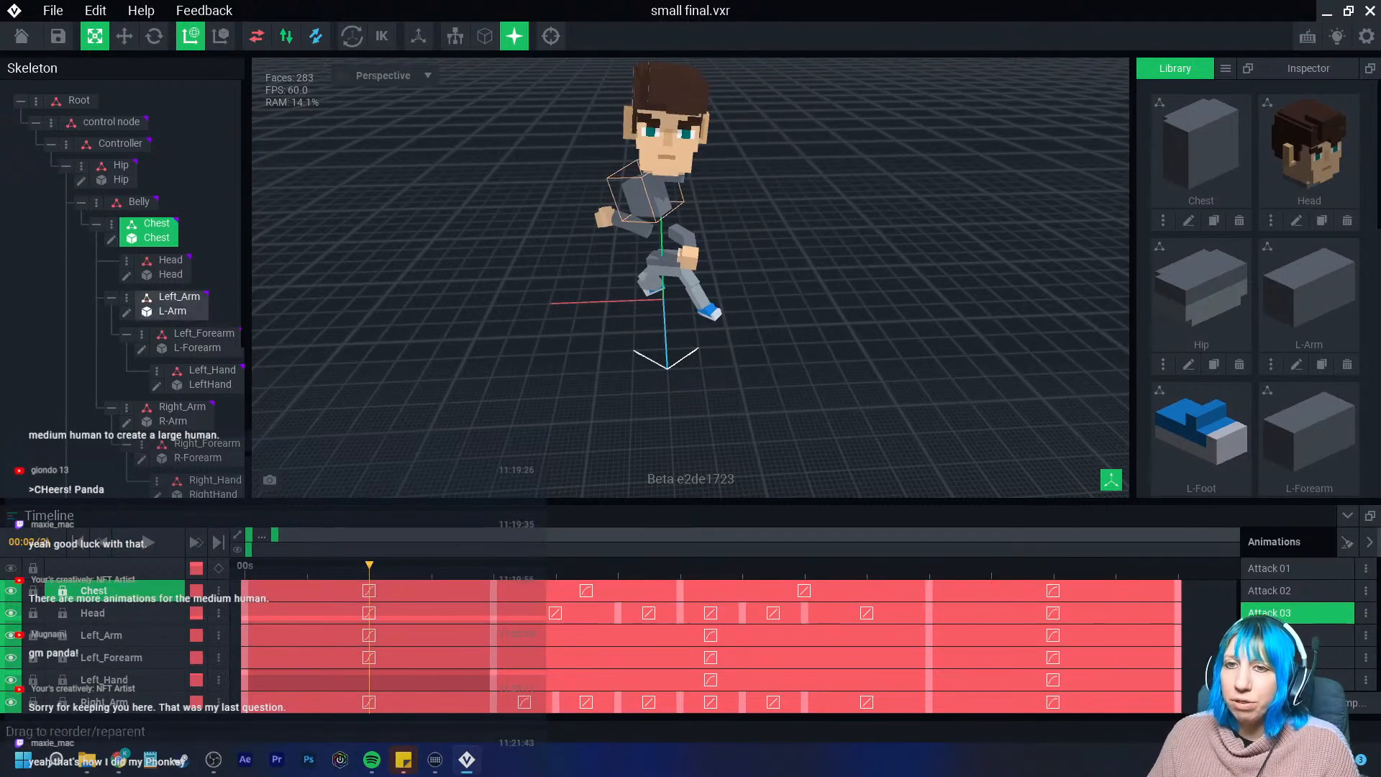
click(111, 239)
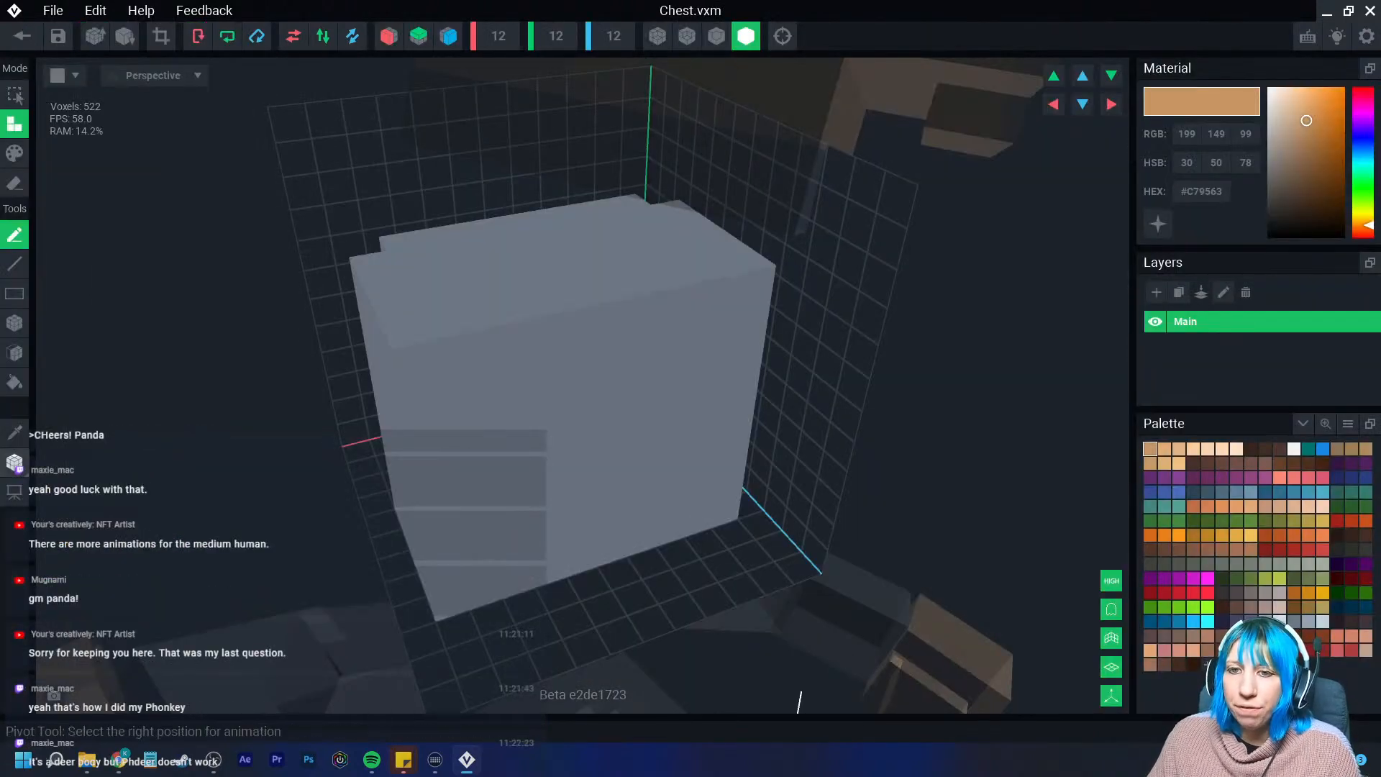
click(14, 464)
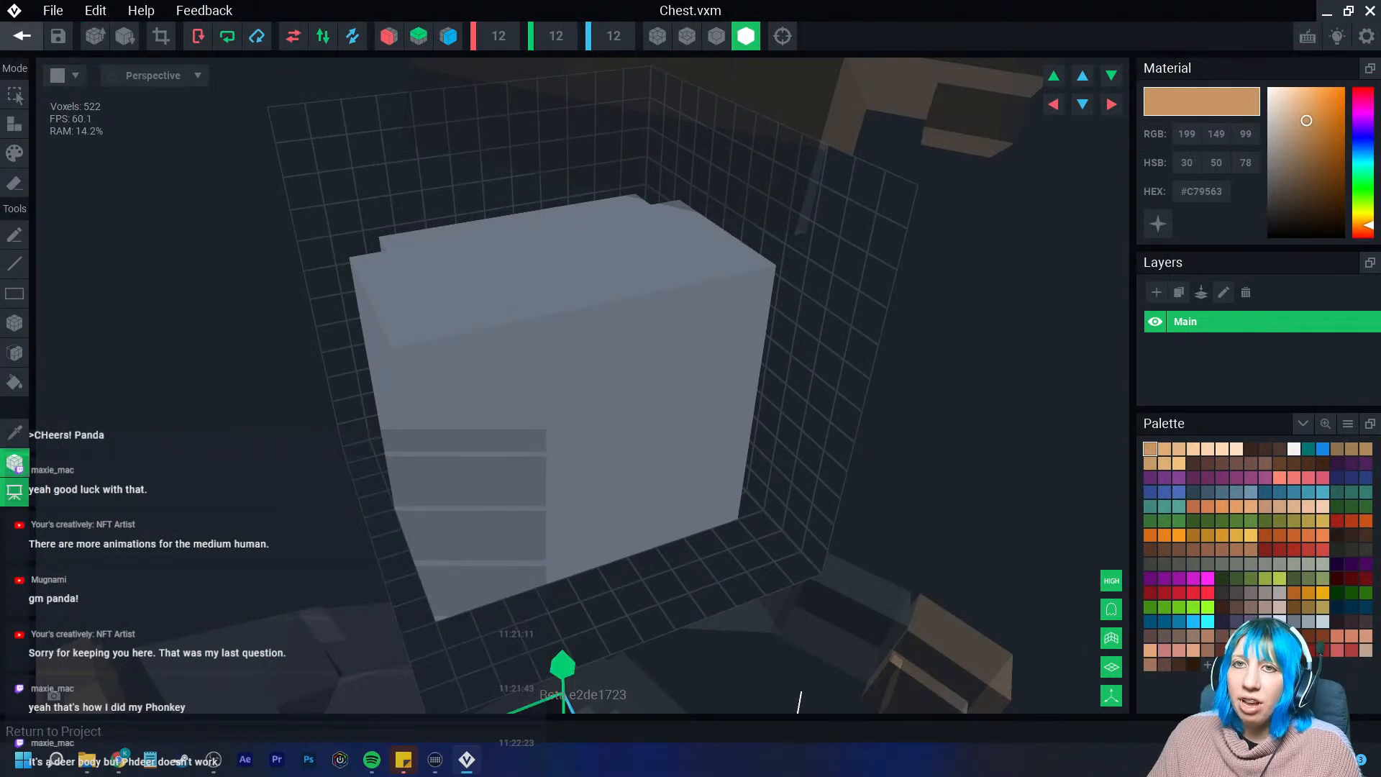
click(21, 36)
click(541, 276)
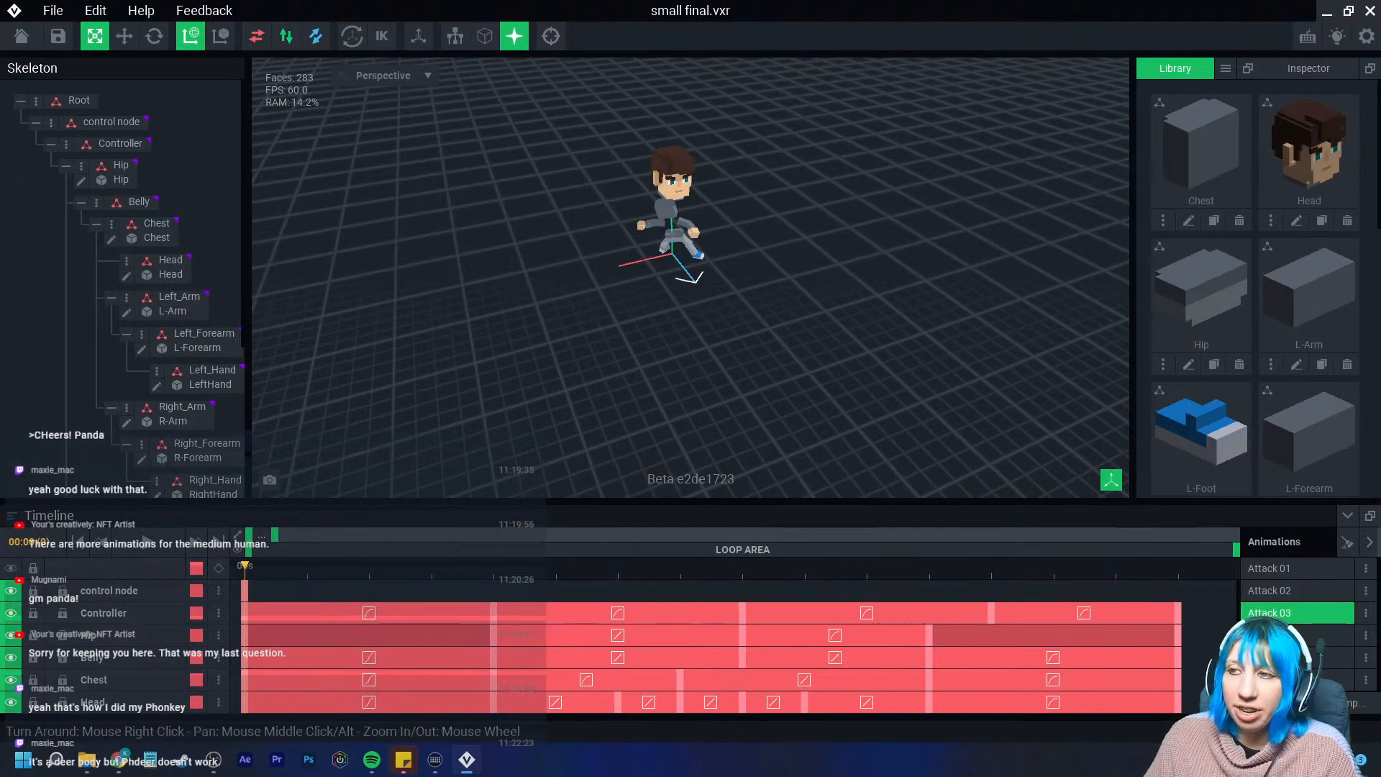
Preview the Attack 01 to Attack 04 and Chase 01 animation poses on the modified character
scroll(691, 281, up, 4)
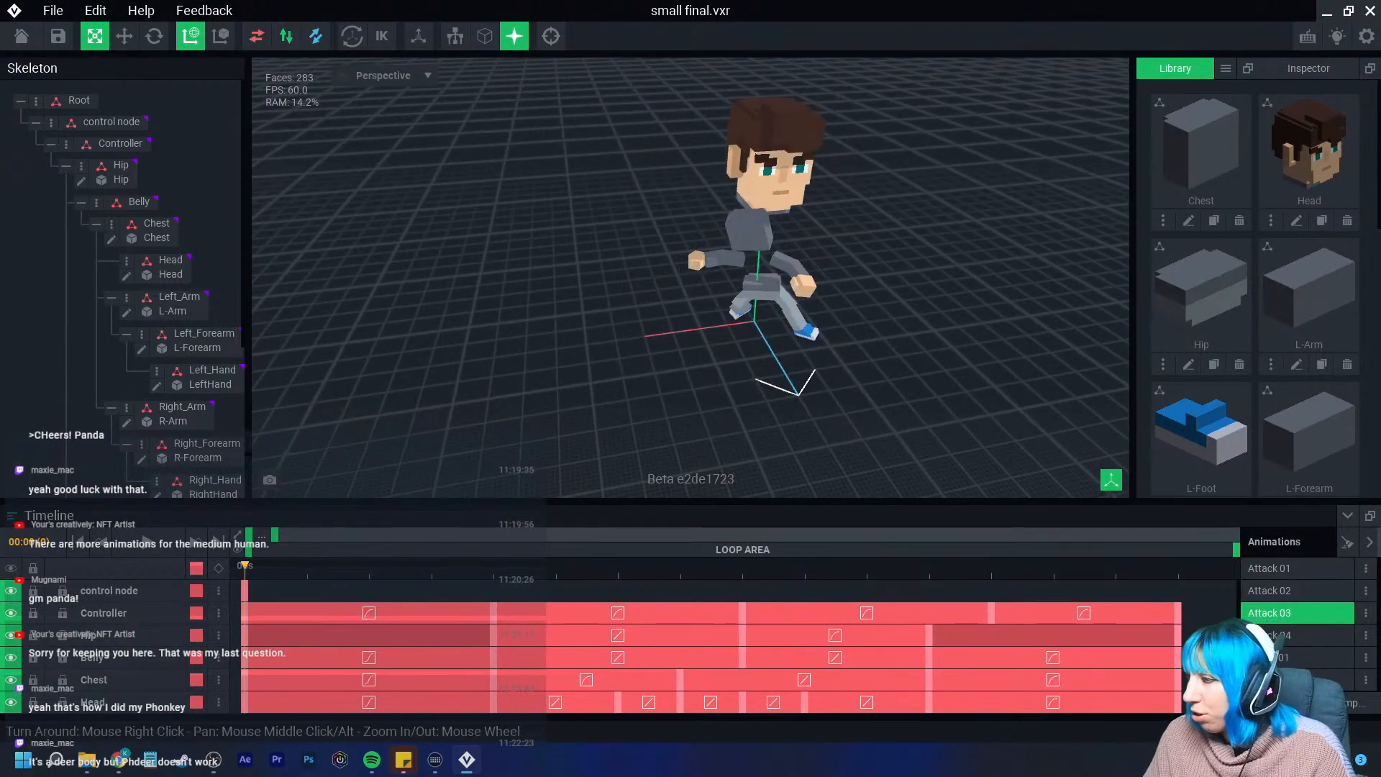
click(1298, 570)
right_drag(843, 328, 784, 332)
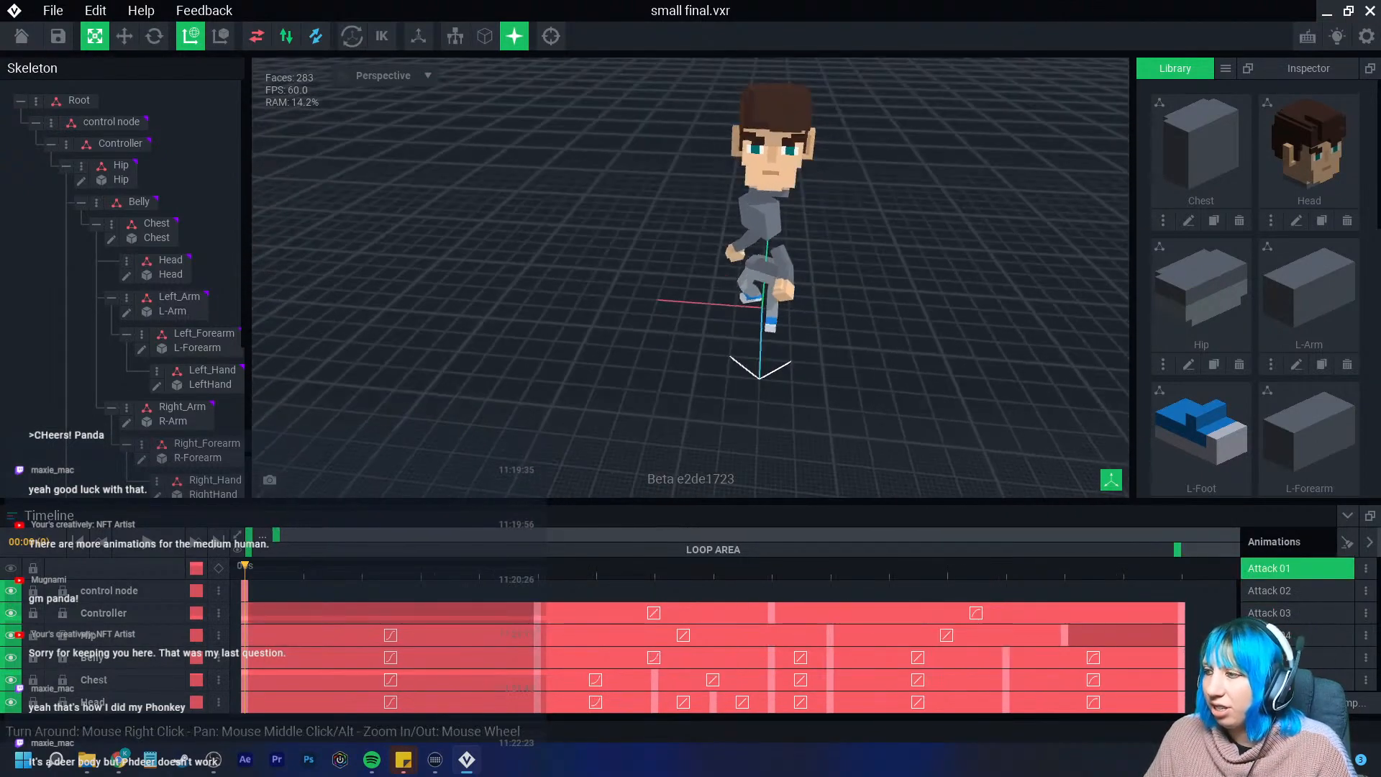
click(1298, 591)
click(1298, 613)
click(1298, 636)
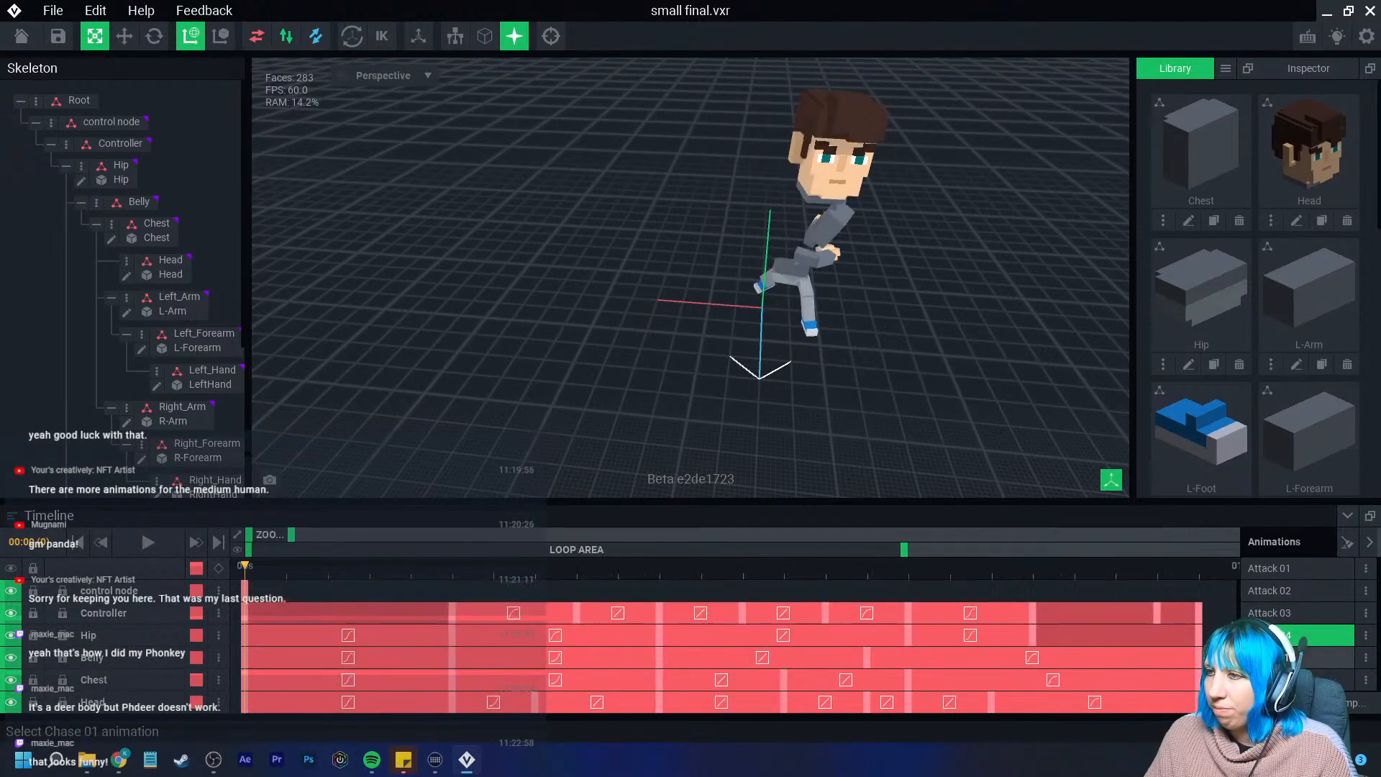
click(1298, 657)
right_drag(838, 360, 881, 314)
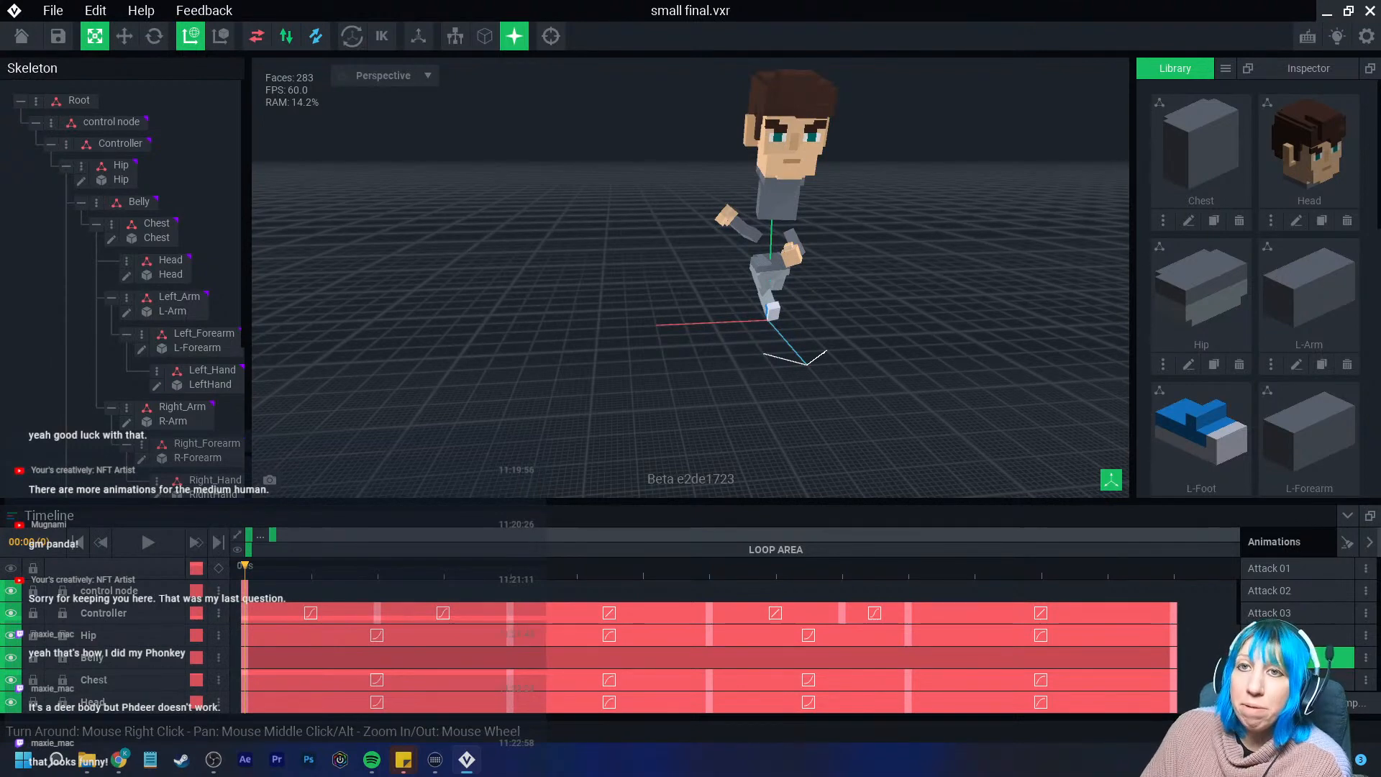
Save the small final.vxr project and return to the start screen
click(21, 36)
click(540, 274)
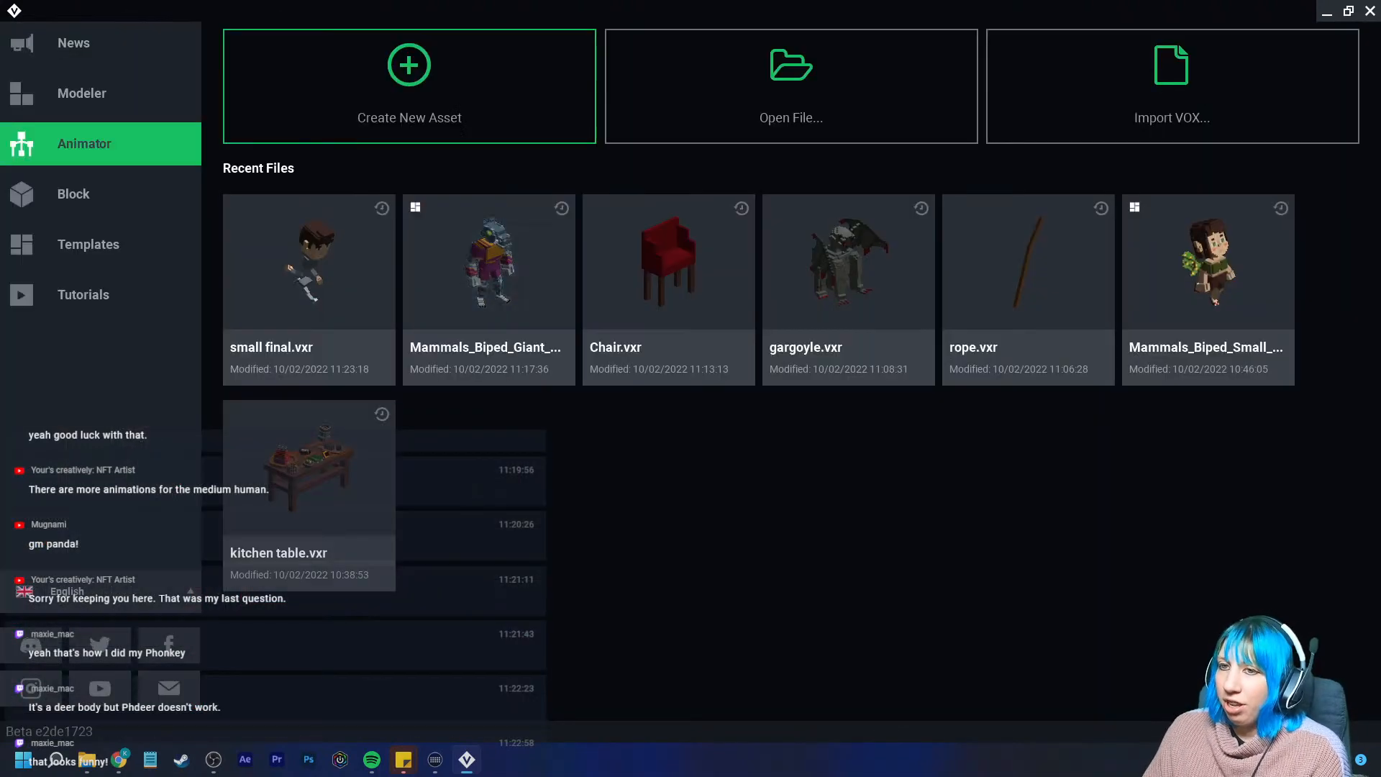